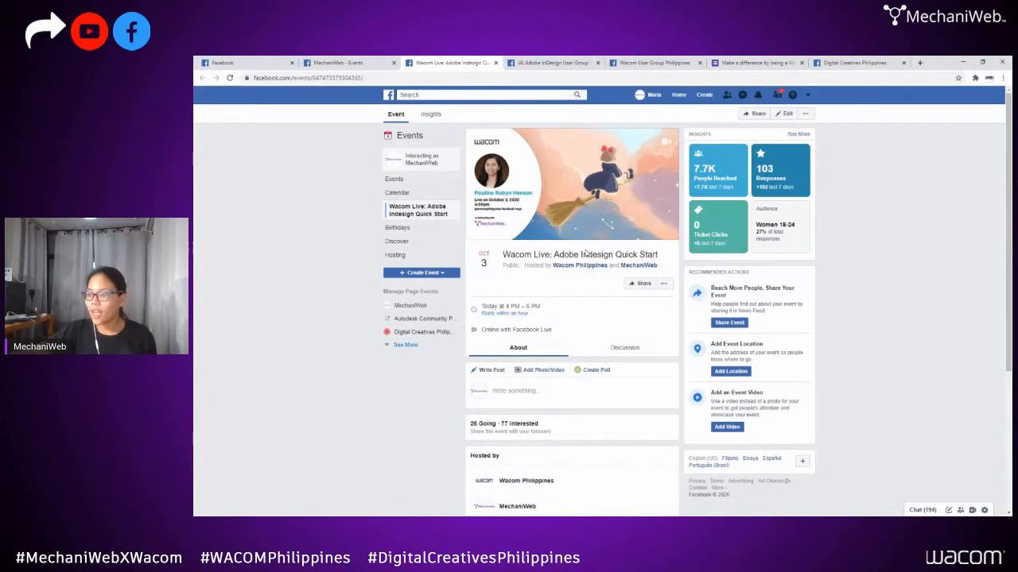
- Review the Wacom Live: Adobe Indesign Quick Start event page and the posts in its discussion
{"action": "scroll", "coordinate": [585, 253], "scroll_direction": "down", "scroll_amount": 3}
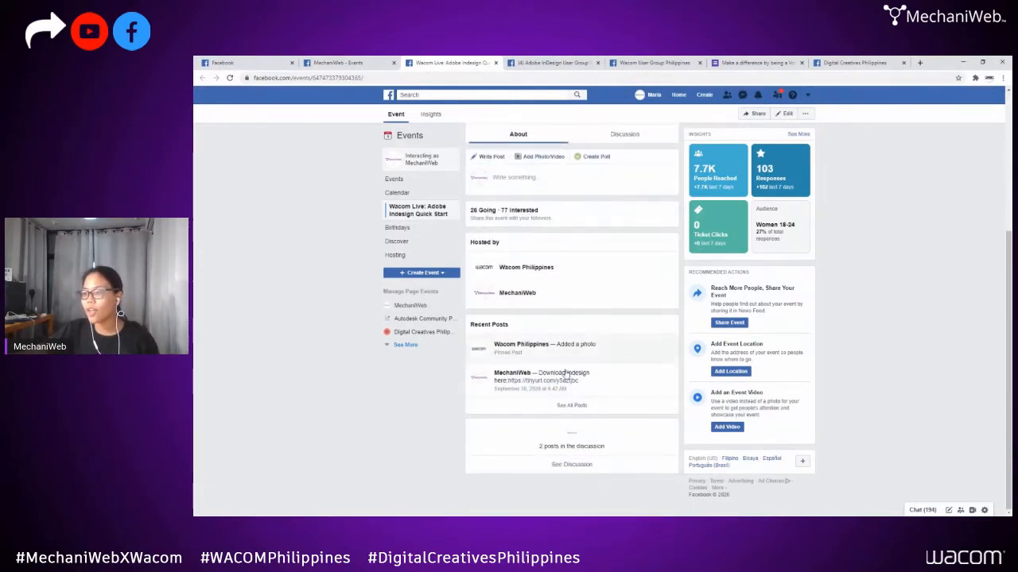
{"action": "scroll", "coordinate": [584, 242], "scroll_direction": "up", "scroll_amount": 4}
{"action": "left_click", "coordinate": [616, 305]}
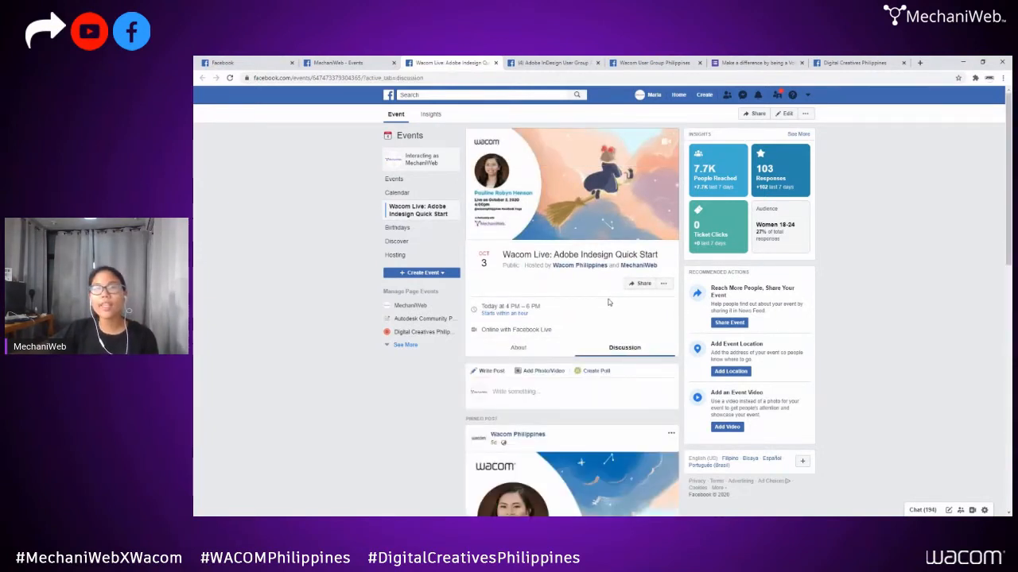
{"action": "scroll", "coordinate": [608, 302], "scroll_direction": "down", "scroll_amount": 3}
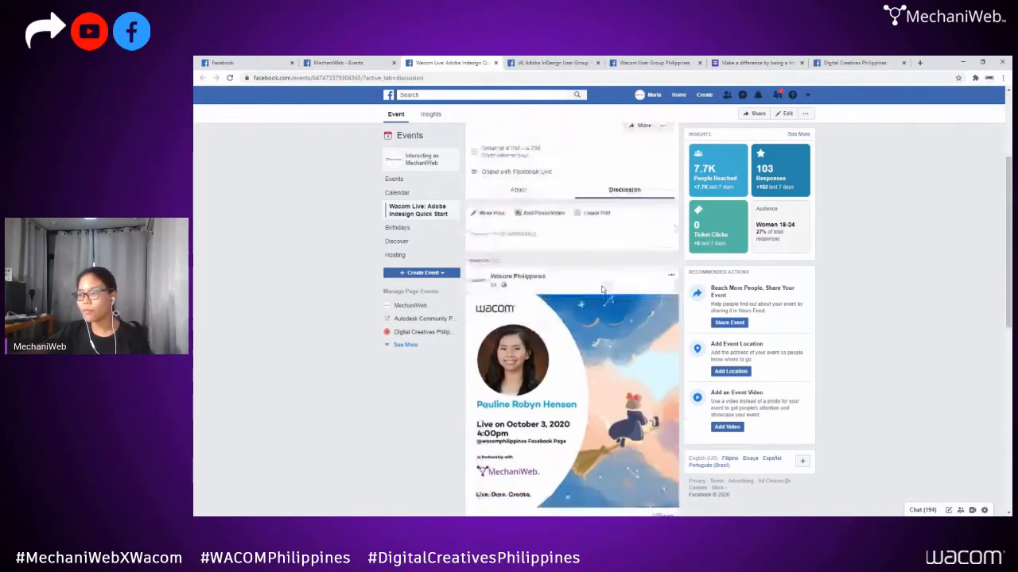
{"action": "scroll", "coordinate": [602, 290], "scroll_direction": "down", "scroll_amount": 6}
{"action": "scroll", "coordinate": [588, 304], "scroll_direction": "up", "scroll_amount": 8}
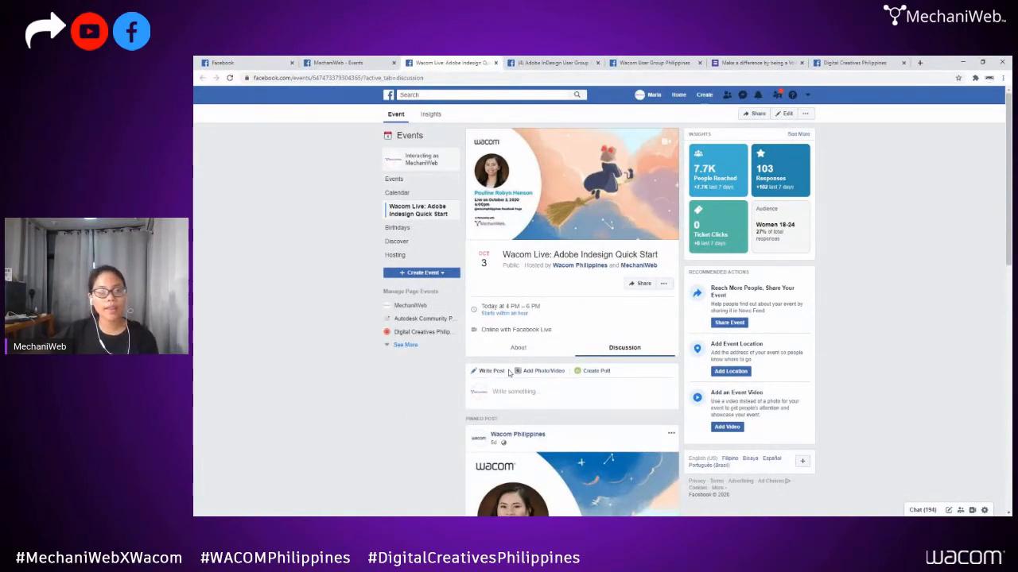
- View the Facebook pages of the Adobe InDesign User Group Philippines and Wacom User Group Philippines
{"action": "left_click", "coordinate": [550, 63]}
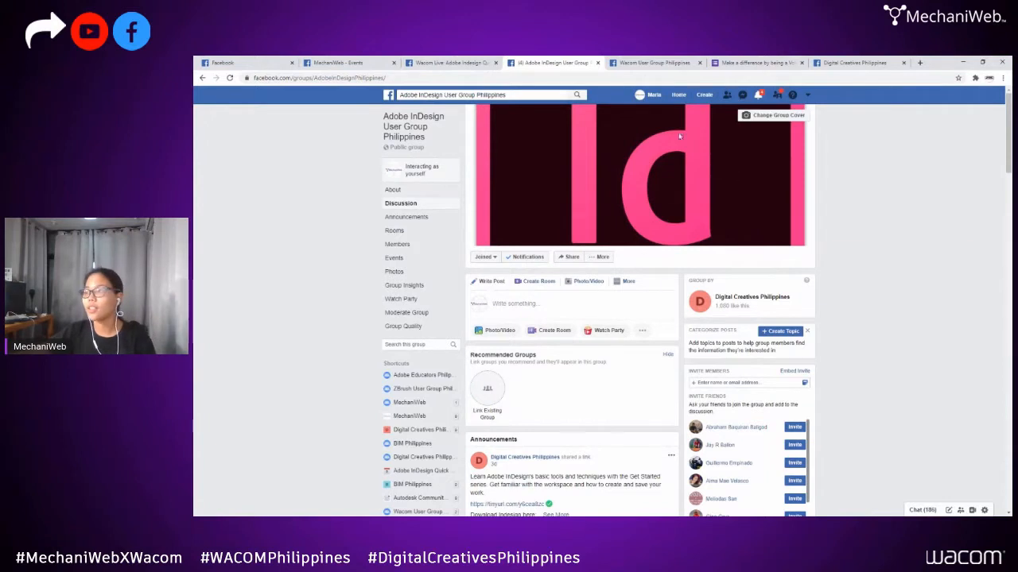
{"action": "left_click", "coordinate": [652, 64]}
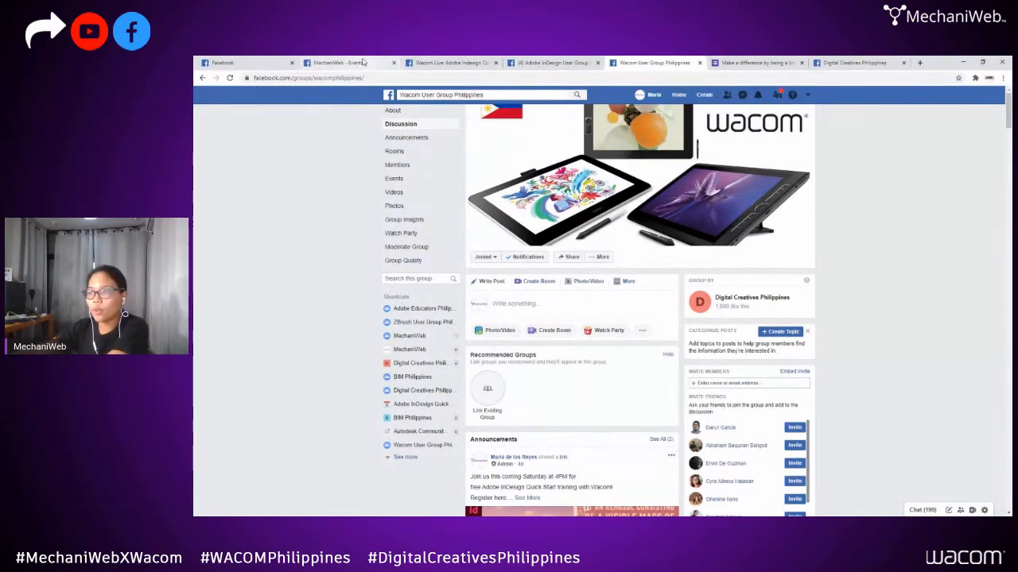
- Find the guest speaker on LinkedIn in a new browser tab and look over their profile
{"action": "left_click", "coordinate": [920, 62]}
{"action": "type", "text": "linked"}
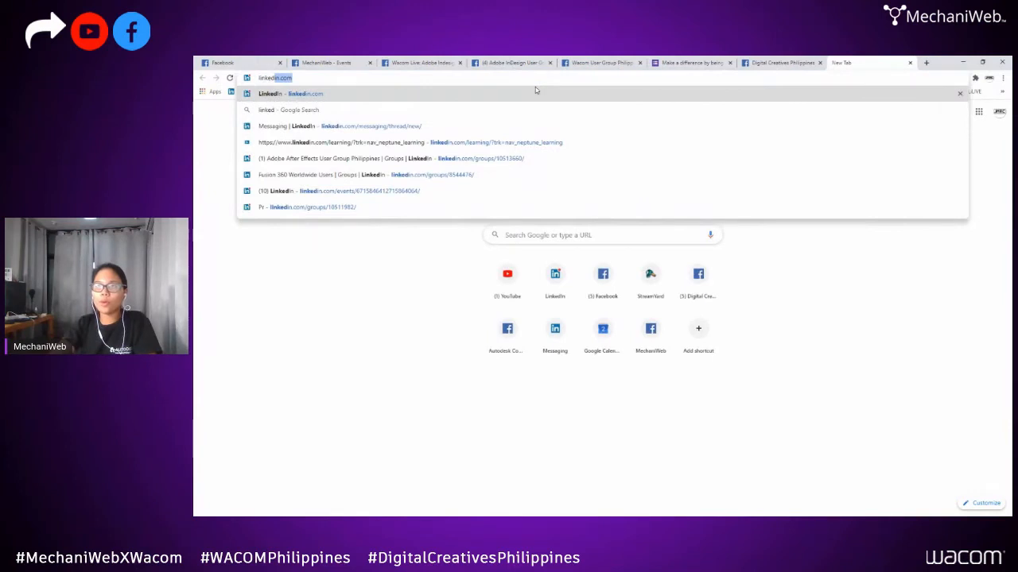
{"action": "key", "text": "Return"}
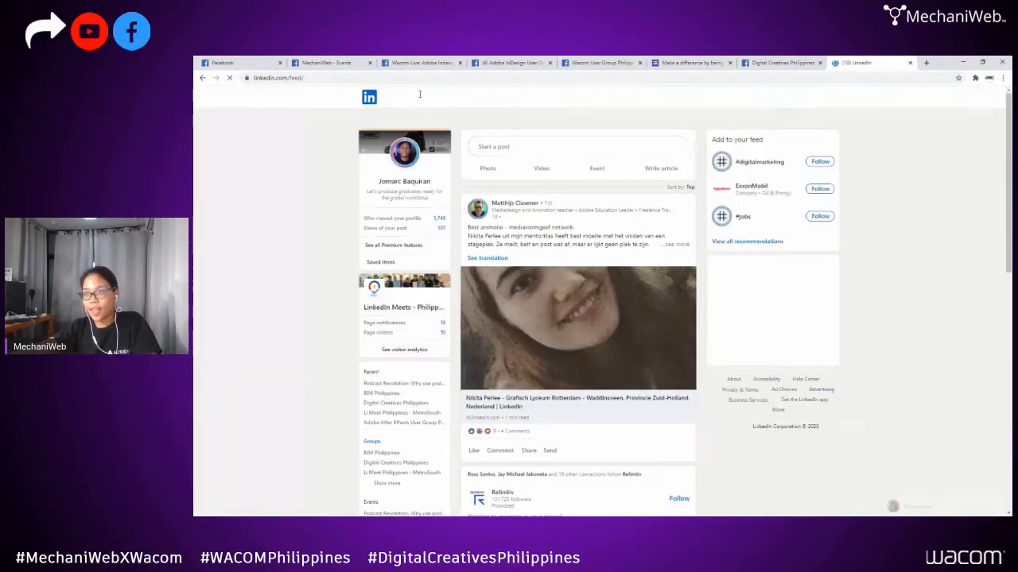
{"action": "left_click", "coordinate": [420, 97]}
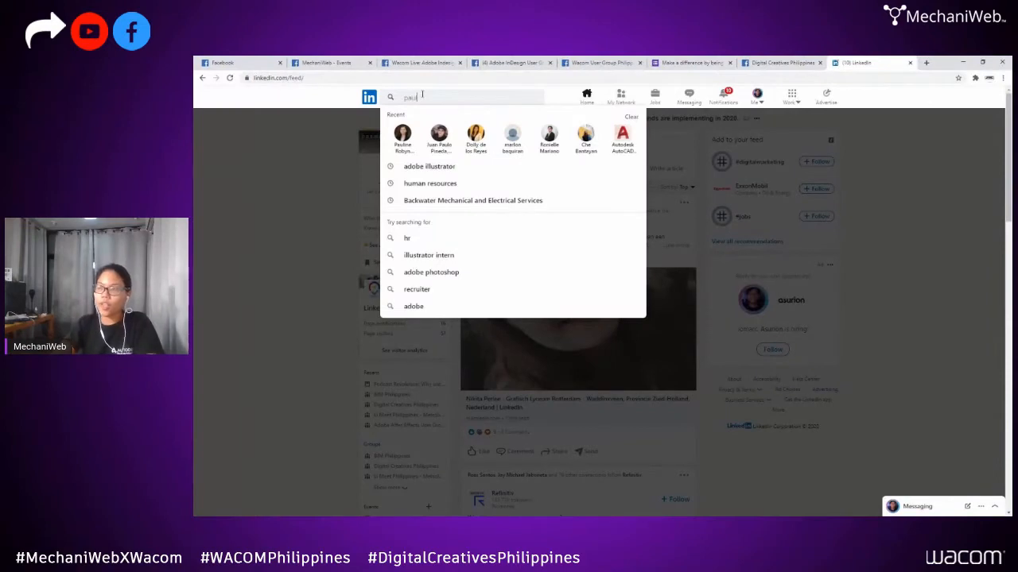
{"action": "left_click", "coordinate": [469, 118]}
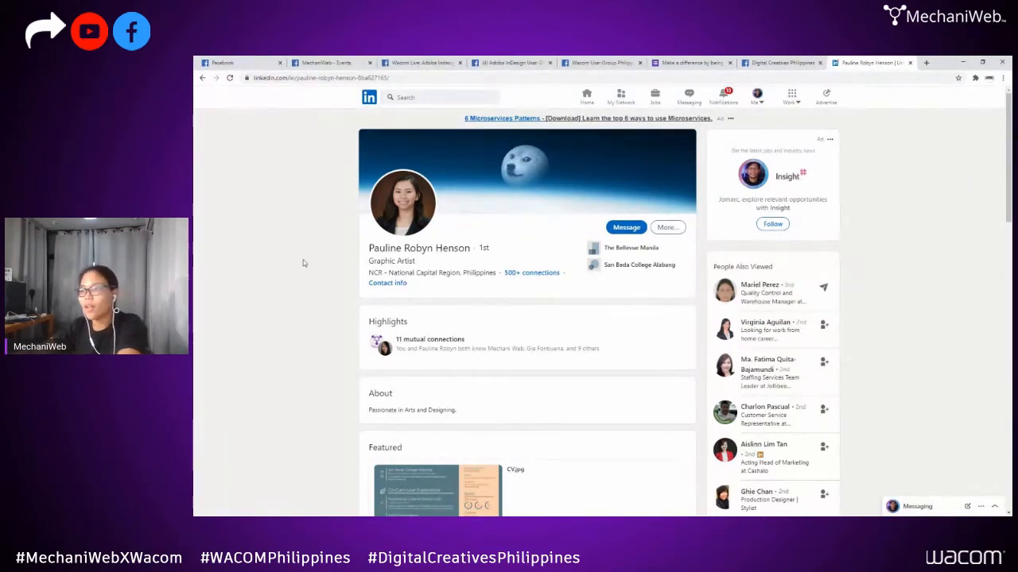
{"action": "scroll", "coordinate": [304, 263], "scroll_direction": "down", "scroll_amount": 2}
{"action": "scroll", "coordinate": [303, 263], "scroll_direction": "up", "scroll_amount": 2}
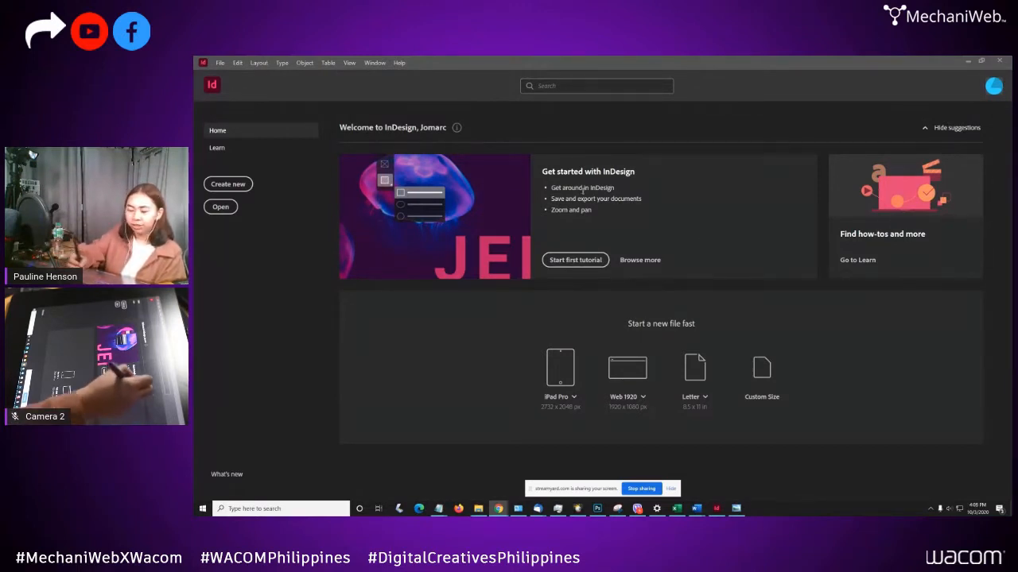
- Start a new InDesign document and set its units to inches
{"action": "left_click", "coordinate": [248, 184]}
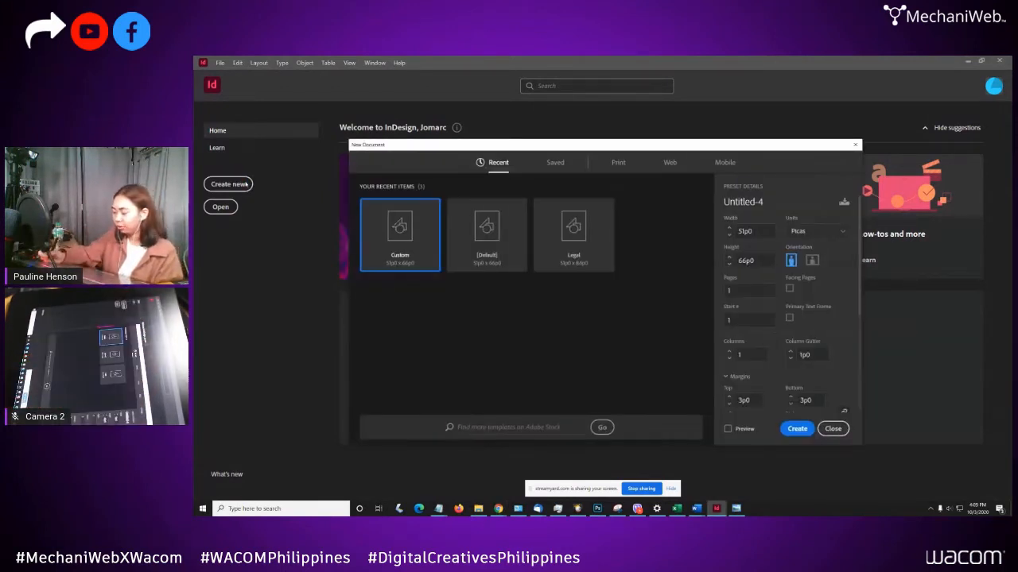
{"action": "left_click_drag", "start_coordinate": [816, 147], "coordinate": [817, 145]}
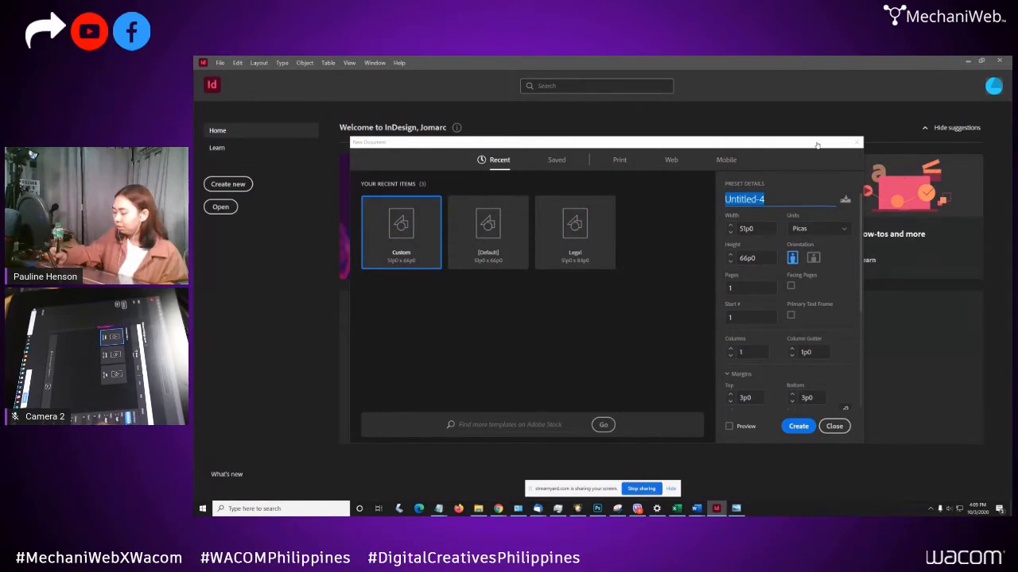
{"action": "left_click", "coordinate": [818, 229]}
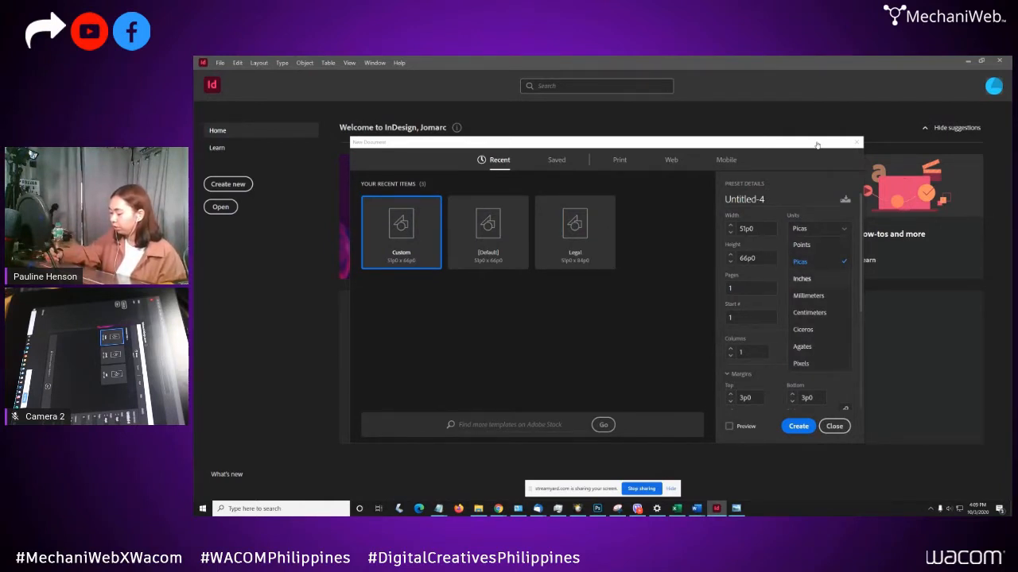
{"action": "left_click", "coordinate": [801, 278]}
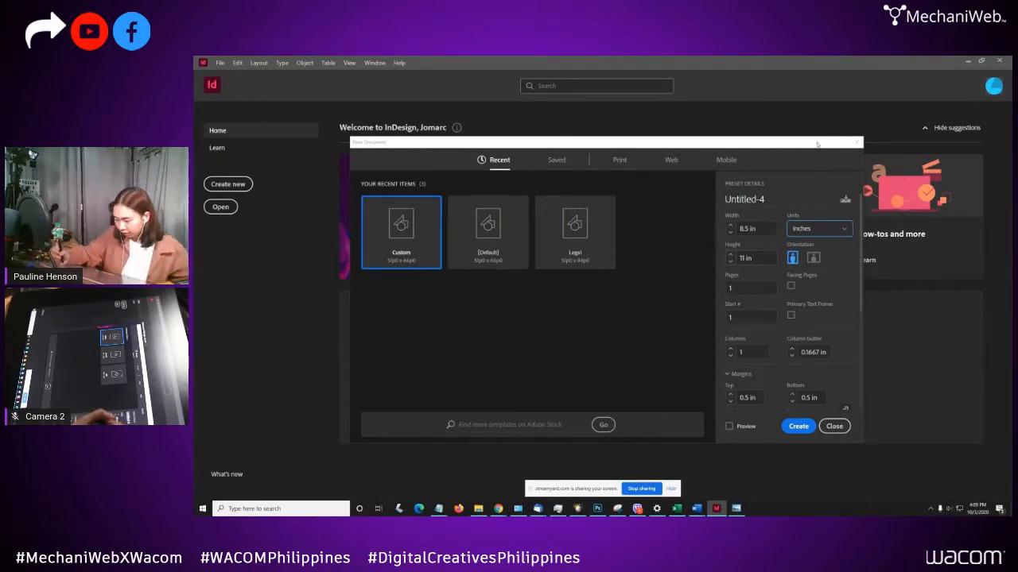
- Go over the width and height settings, trying the landscape orientation and returning to portrait
{"action": "left_click", "coordinate": [748, 229]}
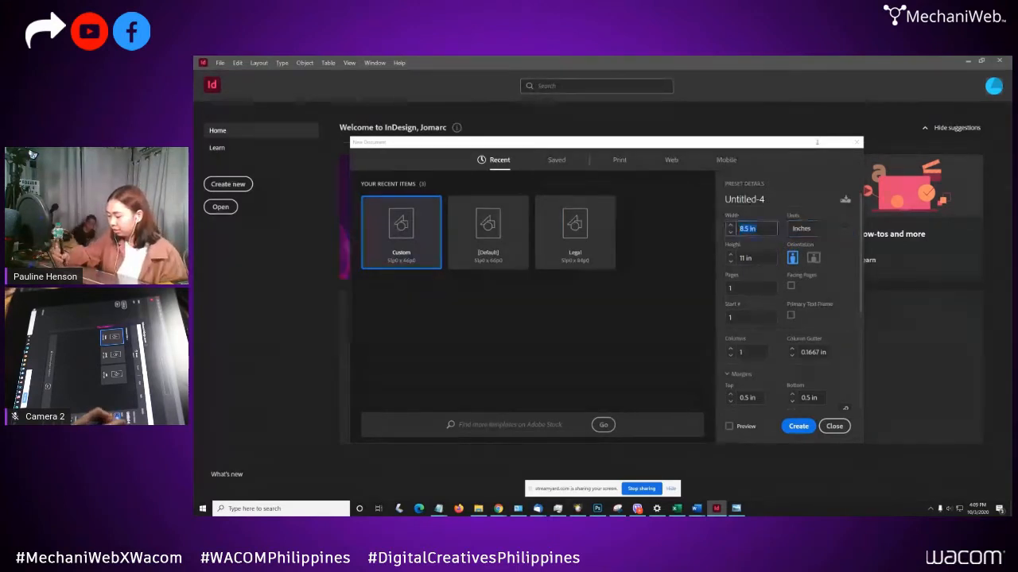
{"action": "left_click", "coordinate": [746, 258]}
{"action": "left_click", "coordinate": [748, 229]}
{"action": "left_click", "coordinate": [746, 258]}
{"action": "left_click", "coordinate": [748, 229]}
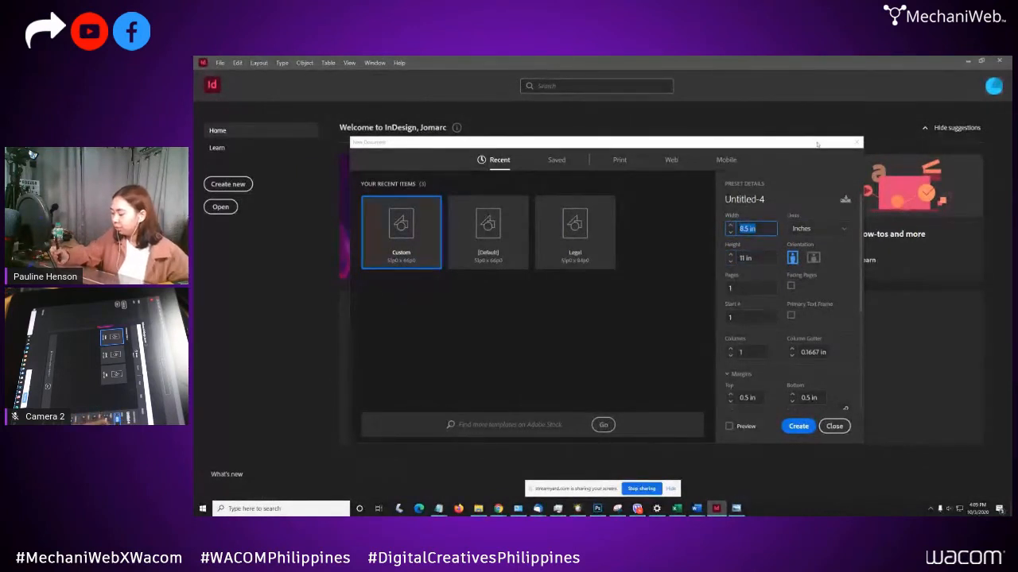
{"action": "left_click", "coordinate": [812, 257]}
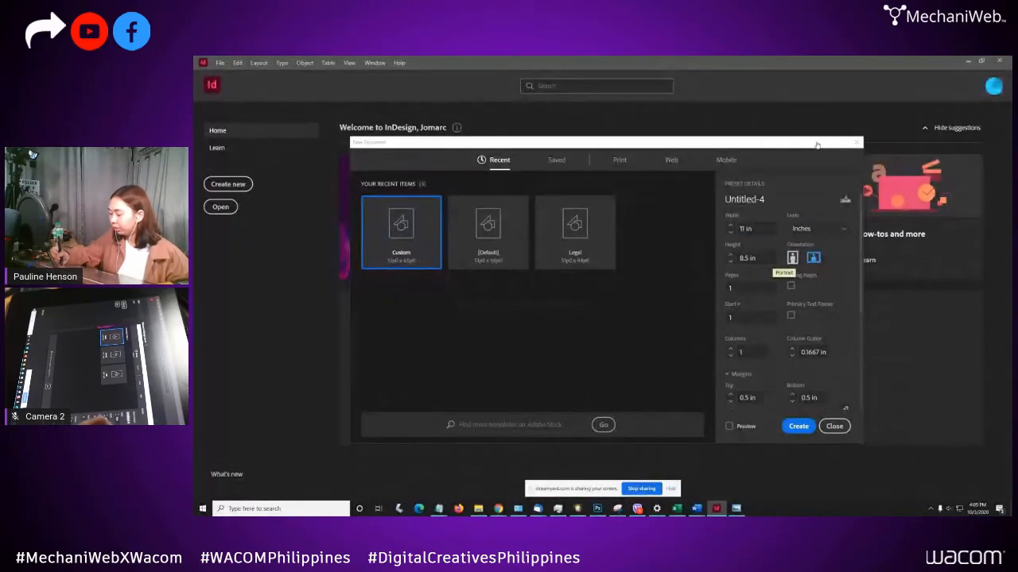
{"action": "left_click", "coordinate": [791, 258]}
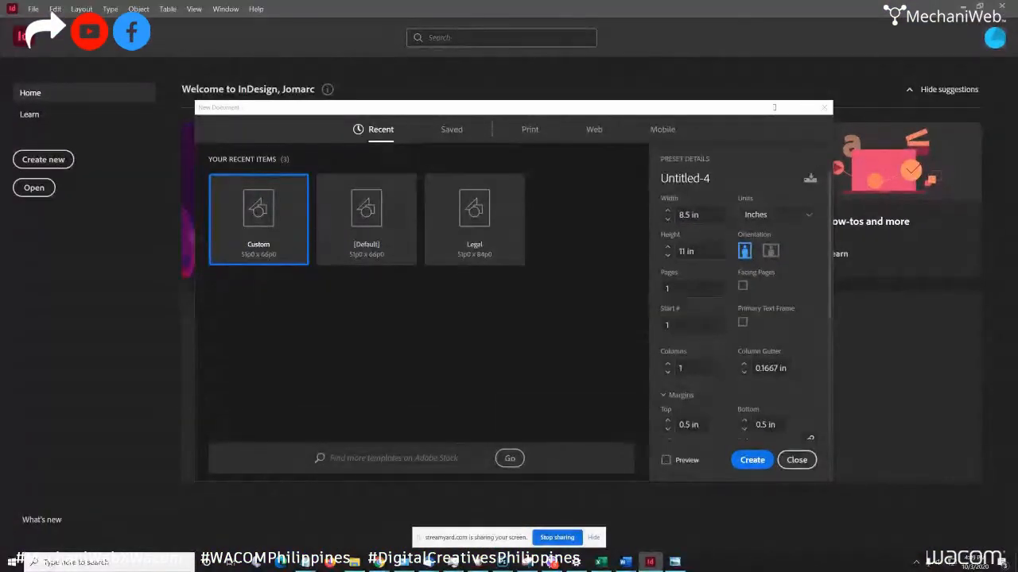
- Examine the new document's page, column, margin, bleed and slug settings
{"action": "key", "text": "Tab"}
{"action": "left_click", "coordinate": [775, 108]}
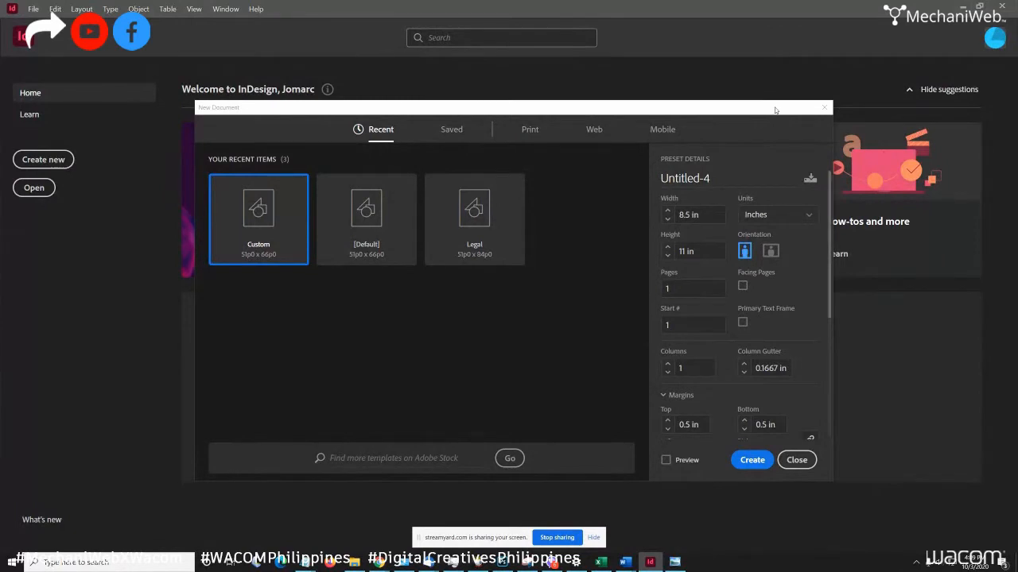
{"action": "left_click_drag", "start_coordinate": [829, 244], "coordinate": [829, 316]}
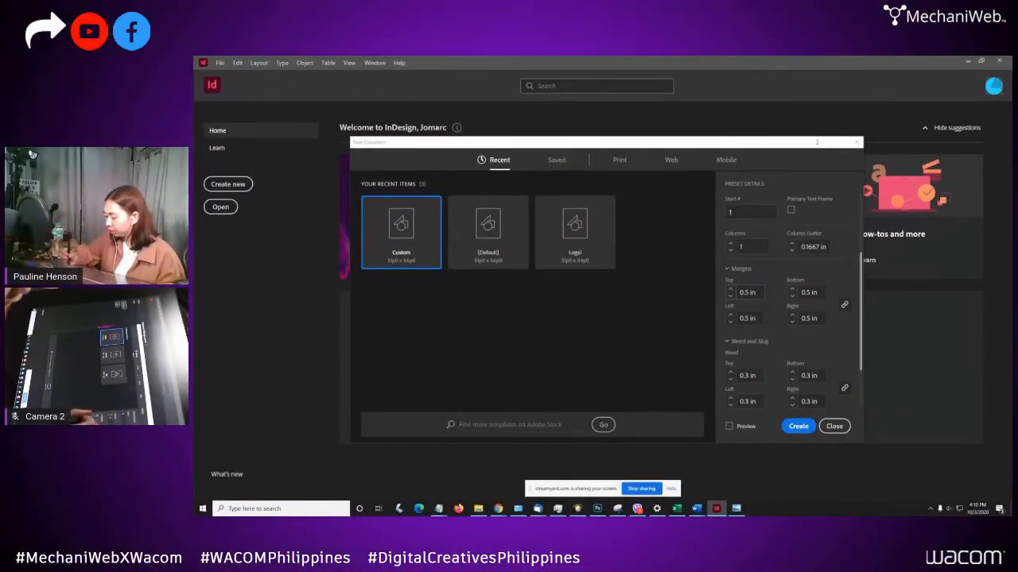
{"action": "left_click", "coordinate": [816, 143]}
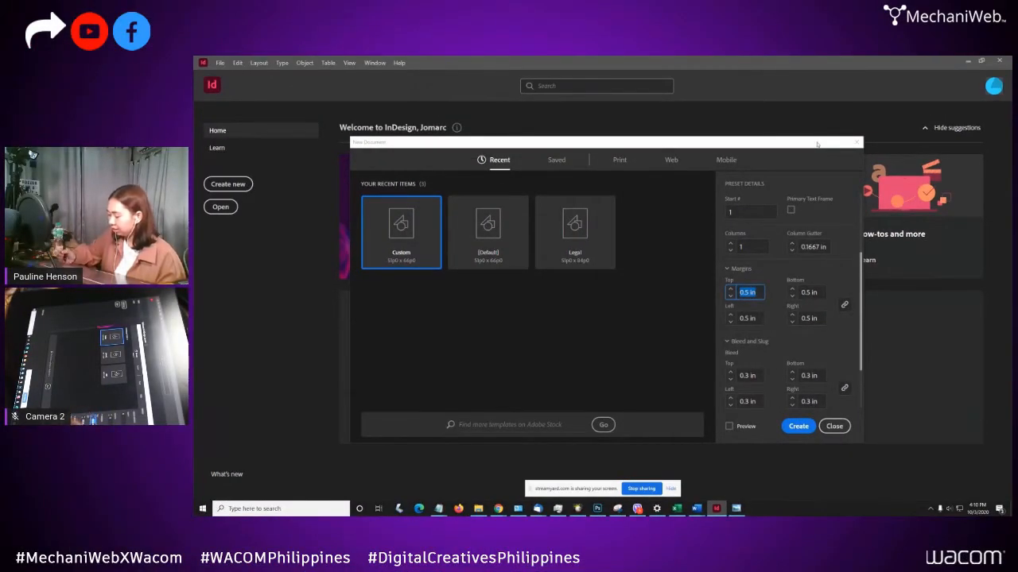
{"action": "left_click", "coordinate": [749, 341]}
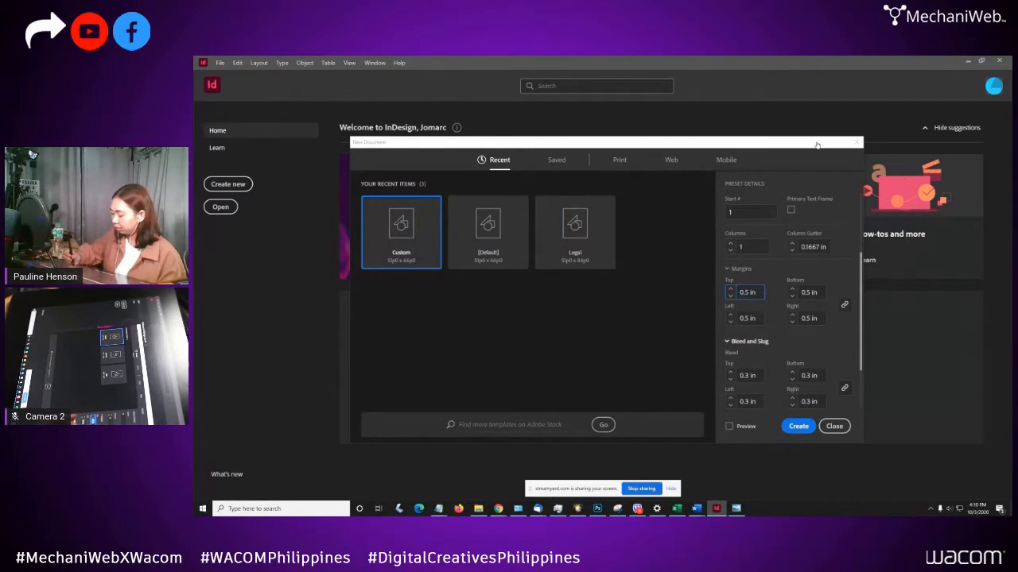
{"action": "scroll", "coordinate": [787, 318], "scroll_direction": "up", "scroll_amount": 2}
{"action": "scroll", "coordinate": [787, 318], "scroll_direction": "down", "scroll_amount": 3}
{"action": "scroll", "coordinate": [787, 318], "scroll_direction": "up", "scroll_amount": 3}
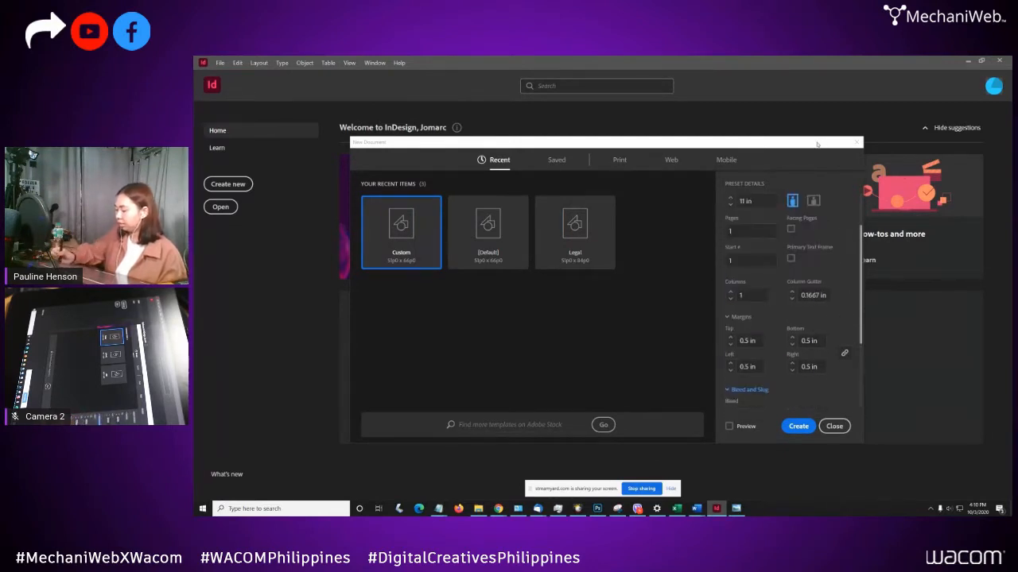
{"action": "scroll", "coordinate": [787, 318], "scroll_direction": "down", "scroll_amount": 2}
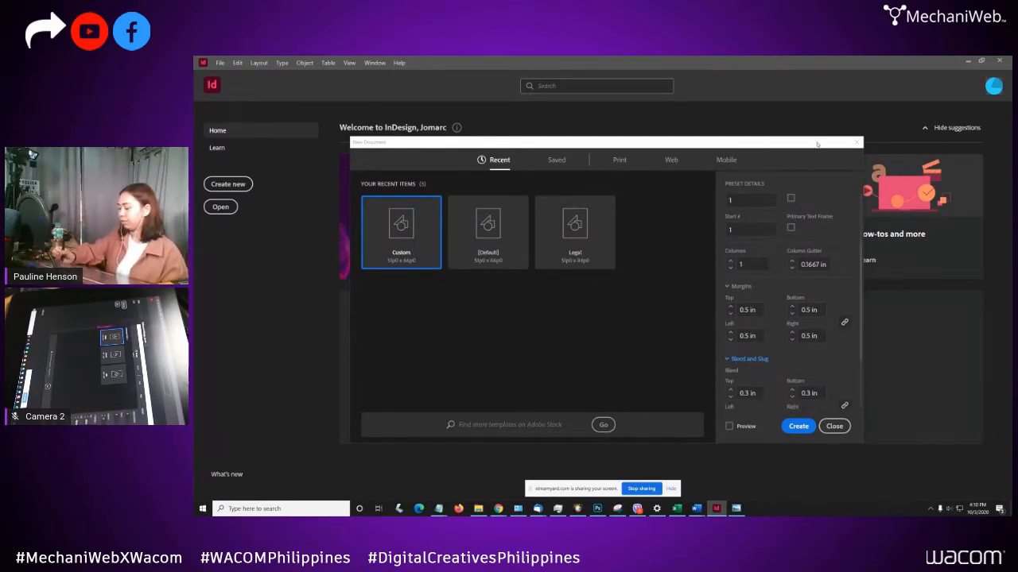
{"action": "scroll", "coordinate": [787, 318], "scroll_direction": "down", "scroll_amount": 4}
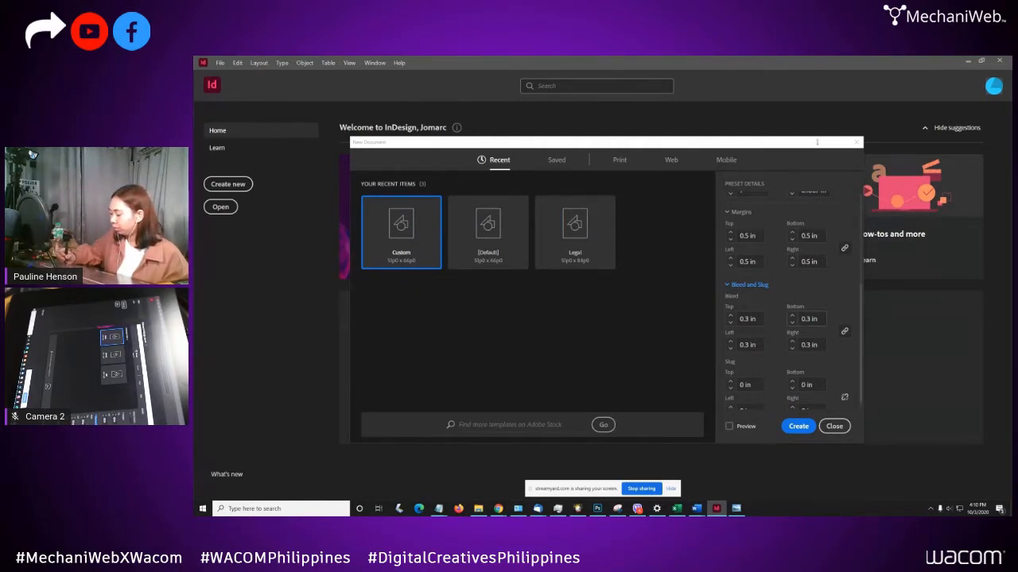
- Check the bottom bleed setting and create the document
{"action": "left_click", "coordinate": [817, 319]}
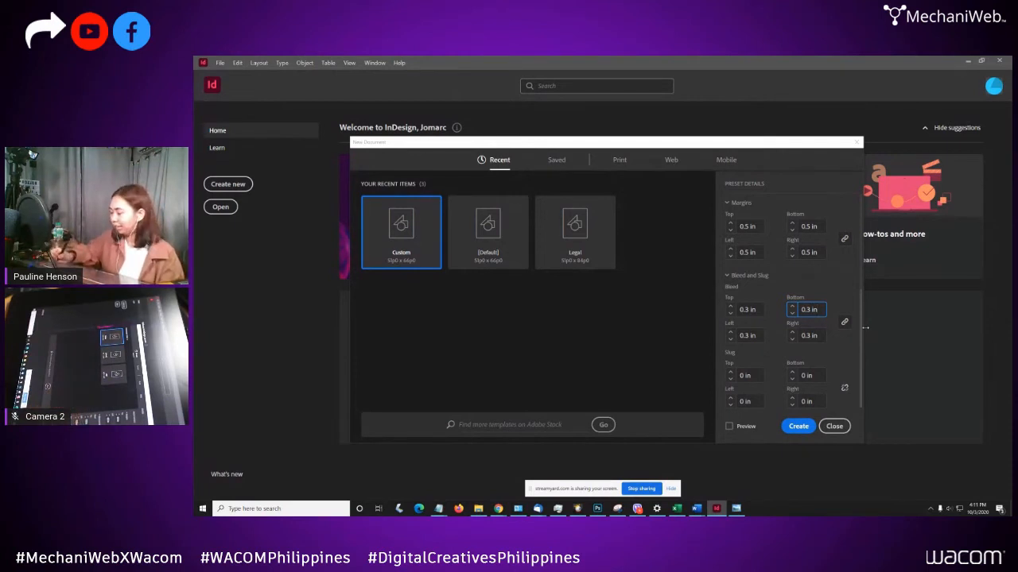
{"action": "left_click_drag", "start_coordinate": [862, 301], "coordinate": [864, 299]}
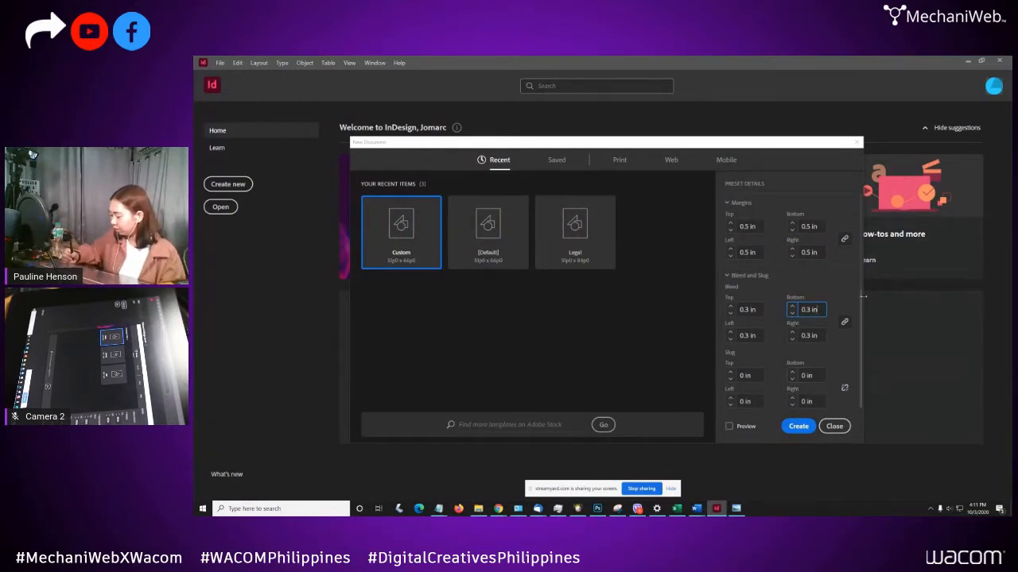
{"action": "key", "text": "Return"}
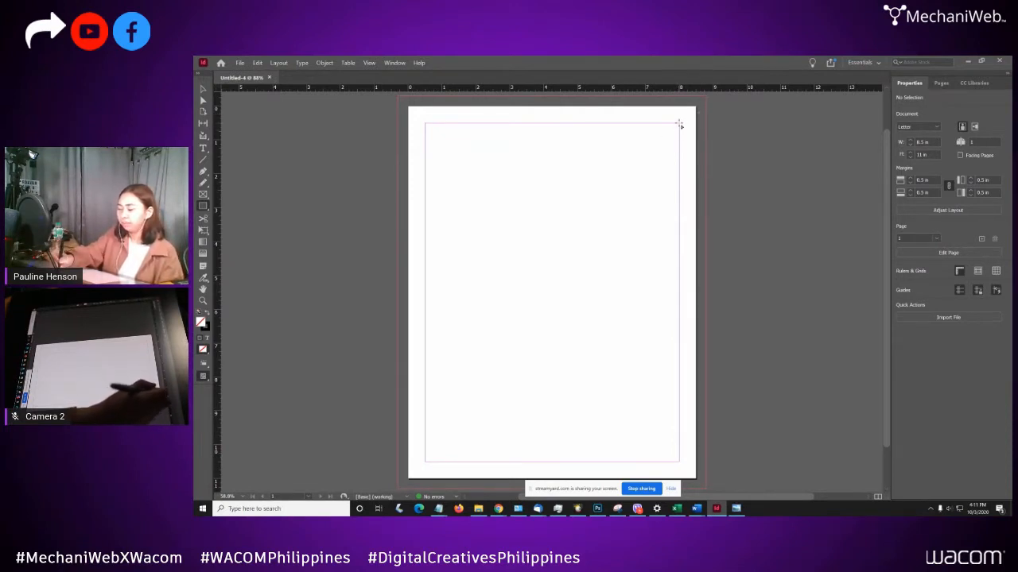
- Draw a rectangle from the upper-right corner of the page margins and undo it
{"action": "left_click_drag", "start_coordinate": [679, 124], "coordinate": [640, 205]}
{"action": "key", "text": "ctrl+z"}
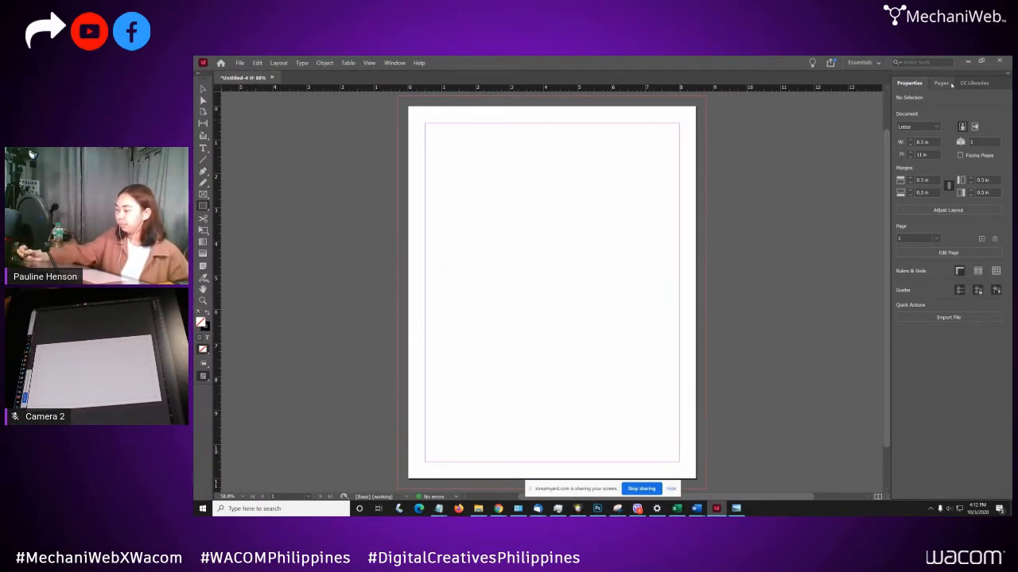
- Add three pages to the document after page 1
{"action": "left_click", "coordinate": [943, 83]}
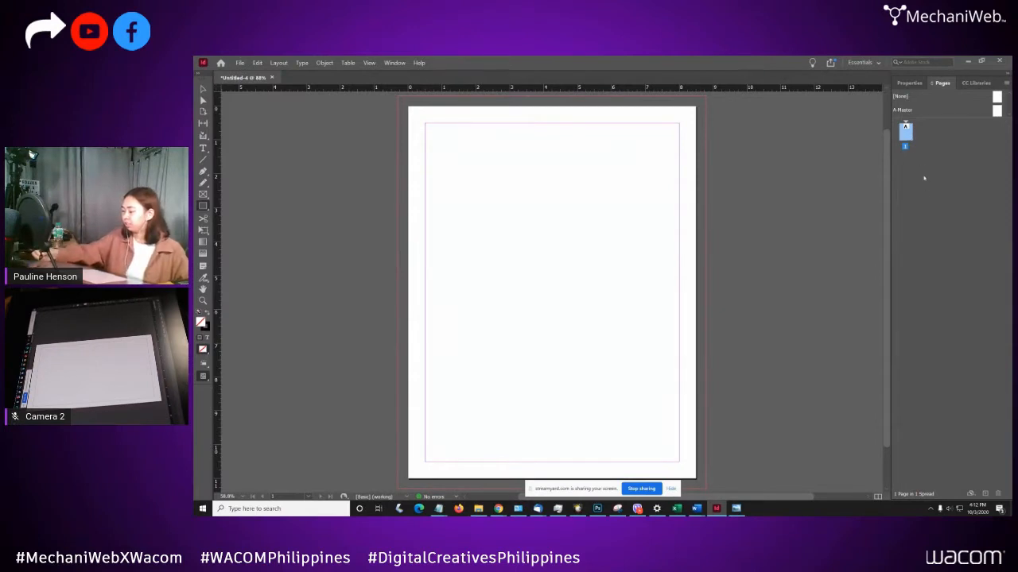
{"action": "left_click", "coordinate": [986, 494]}
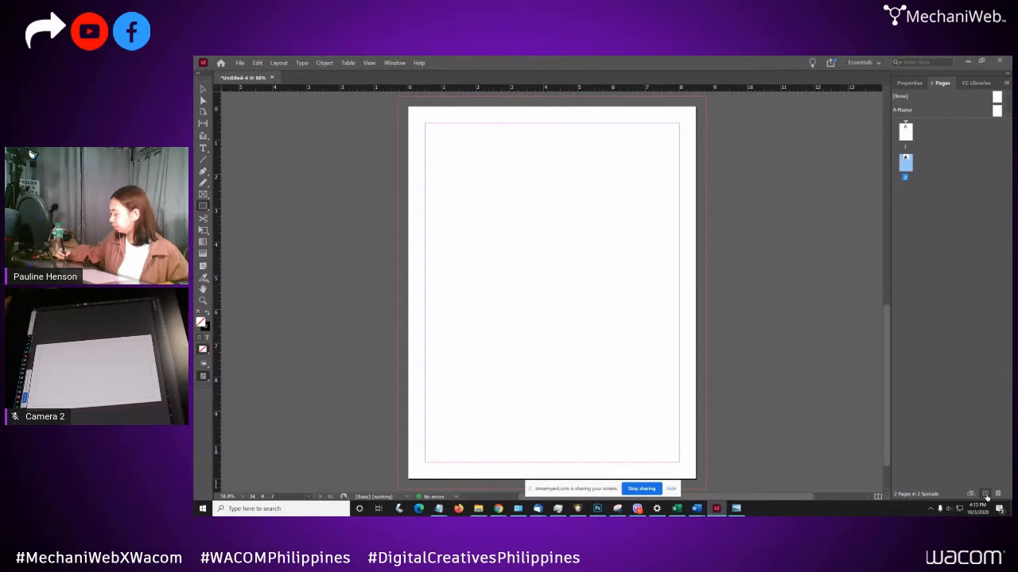
{"action": "left_click", "coordinate": [986, 496]}
{"action": "left_click", "coordinate": [986, 496]}
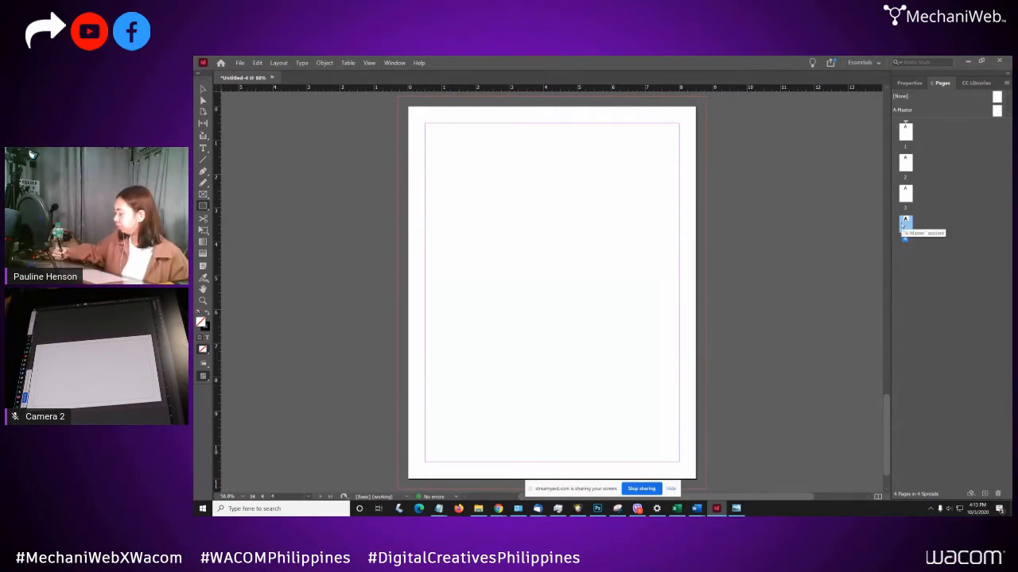
- Delete pages 4 and 3 from the document
{"action": "left_click", "coordinate": [999, 495]}
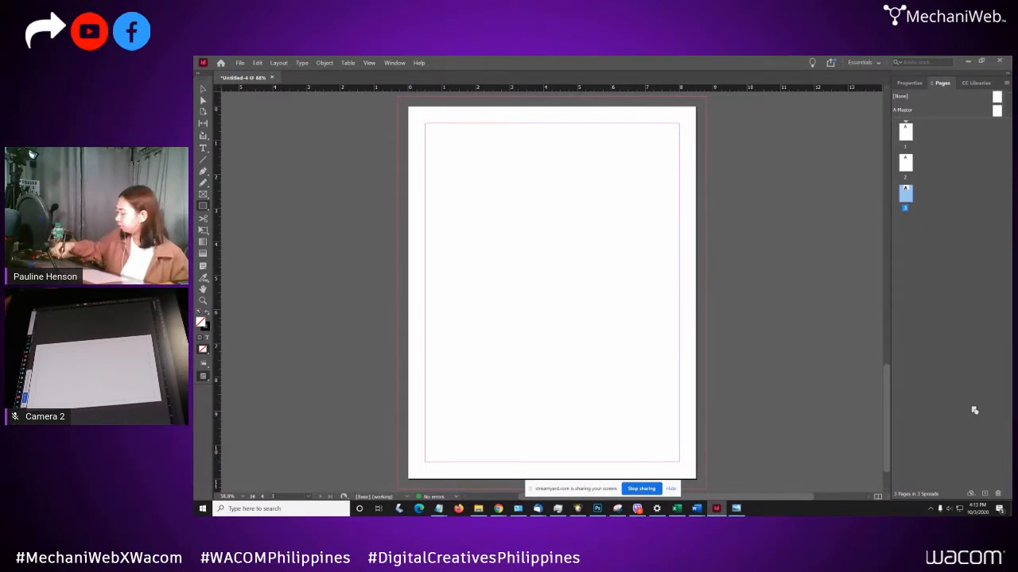
{"action": "left_click", "coordinate": [999, 492]}
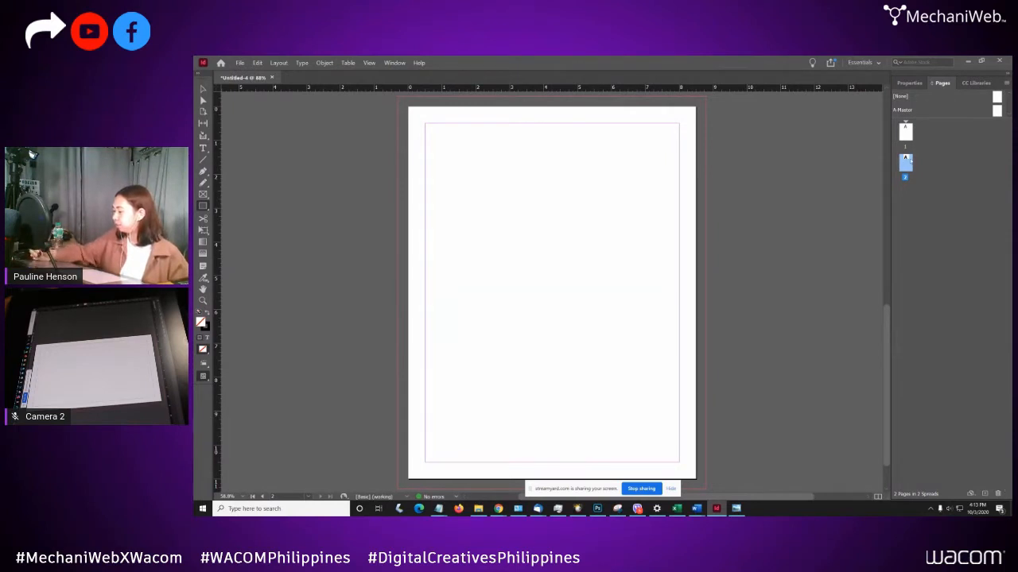
- Add a new page after page 2 of the document
{"action": "left_click", "coordinate": [984, 494]}
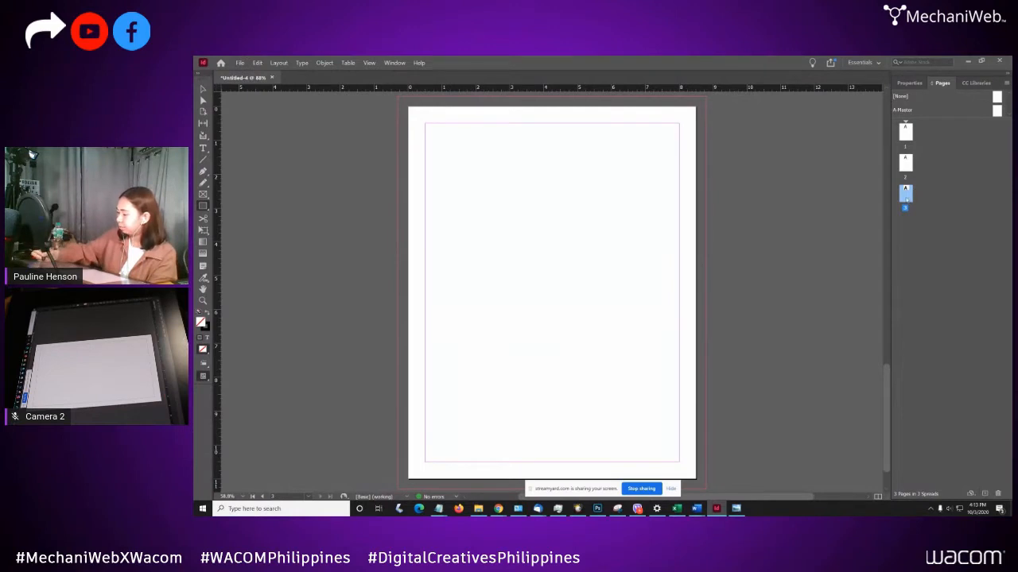
- Examine the page size presets and the custom width and height settings for page 3, leaving without applying a size
{"action": "left_click", "coordinate": [971, 494]}
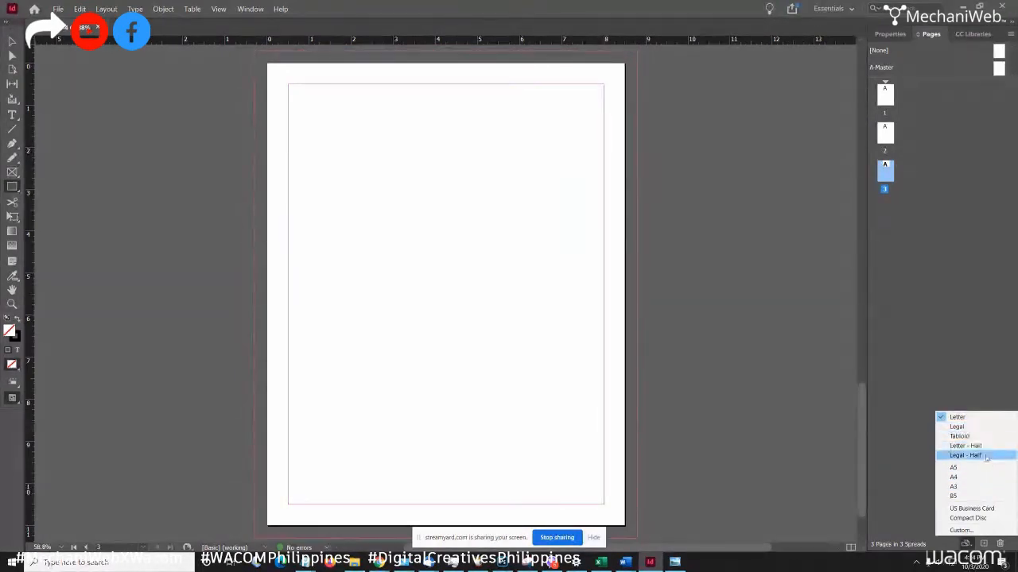
{"action": "left_click", "coordinate": [980, 530]}
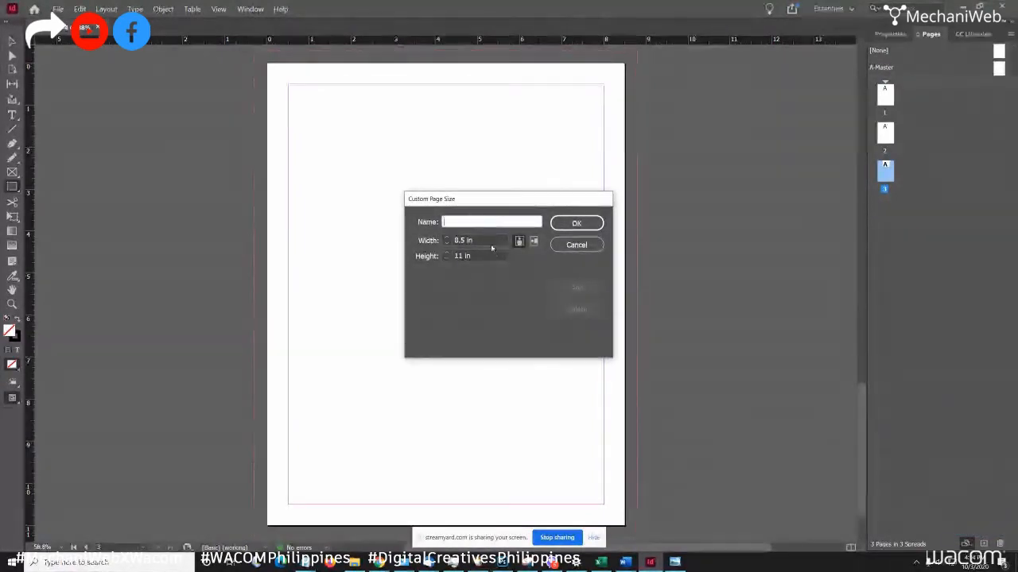
{"action": "left_click_drag", "start_coordinate": [522, 201], "coordinate": [554, 186]}
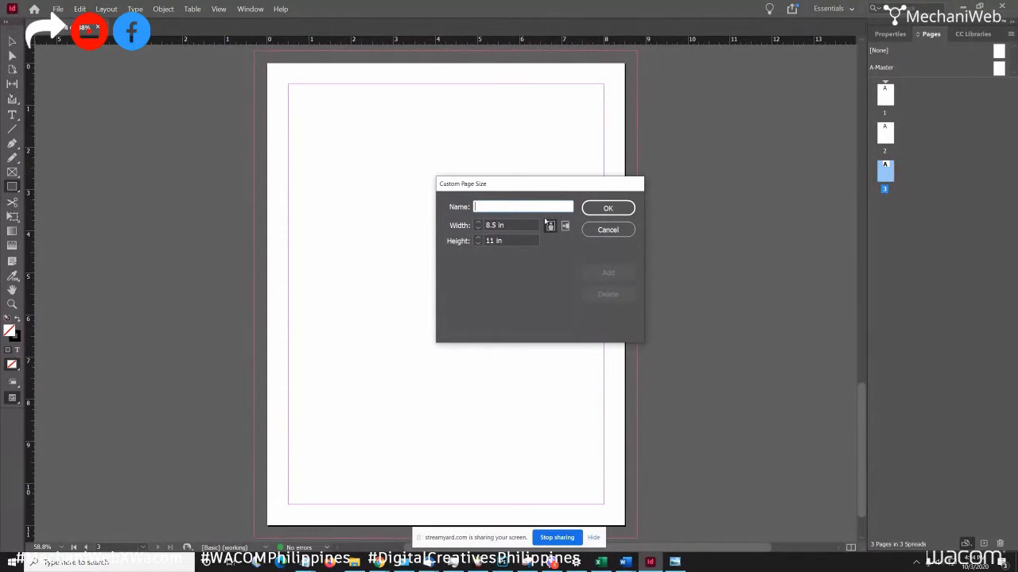
{"action": "left_click", "coordinate": [505, 225]}
{"action": "left_click", "coordinate": [510, 240]}
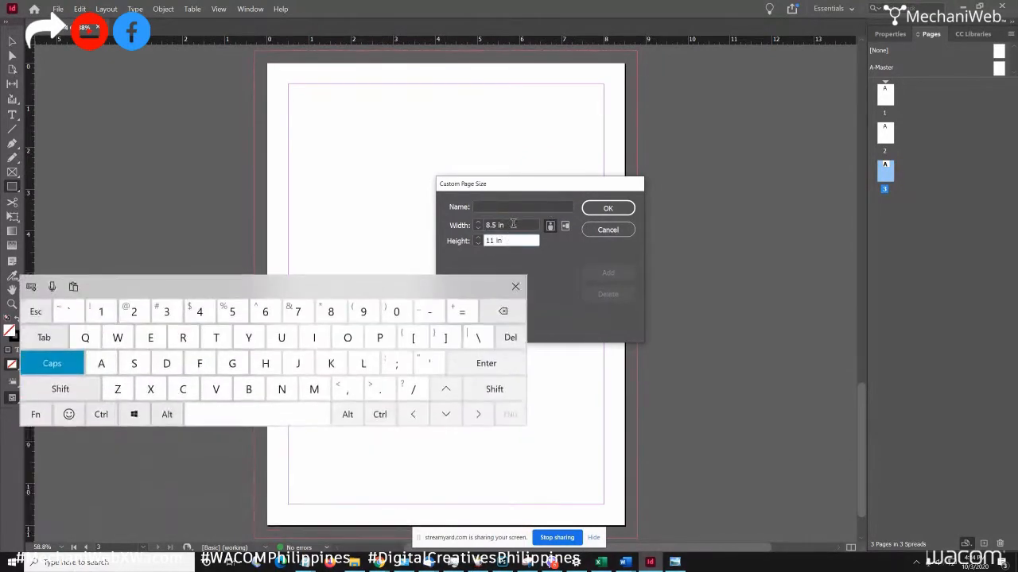
{"action": "left_click", "coordinate": [515, 286]}
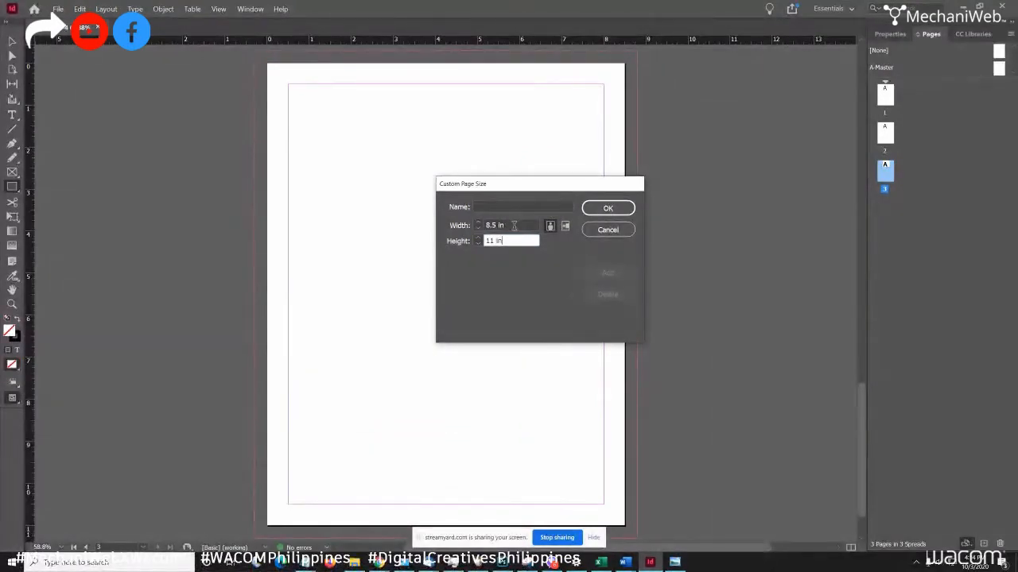
{"action": "left_click", "coordinate": [609, 228]}
{"action": "left_click", "coordinate": [965, 544]}
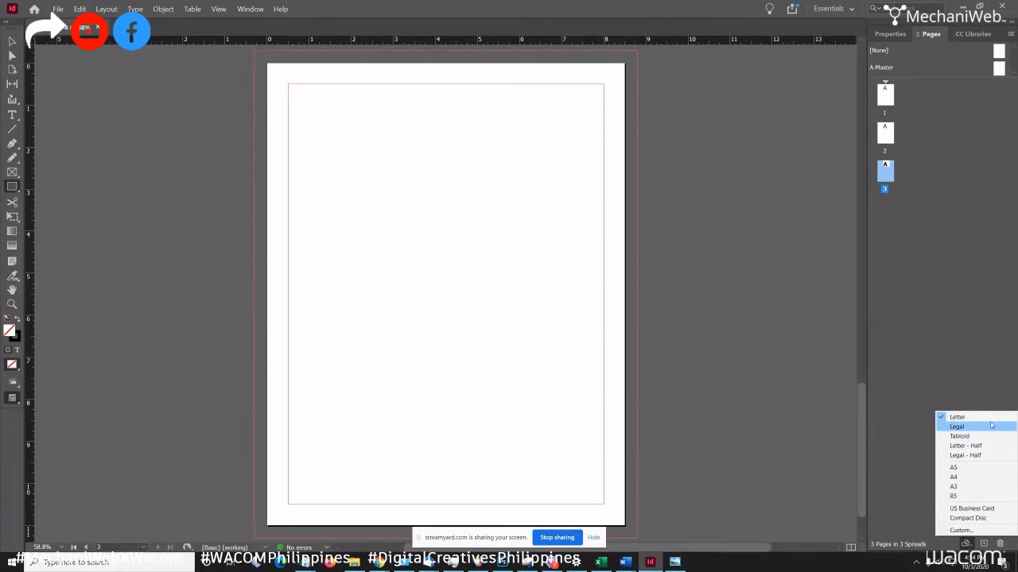
{"action": "left_click", "coordinate": [977, 382]}
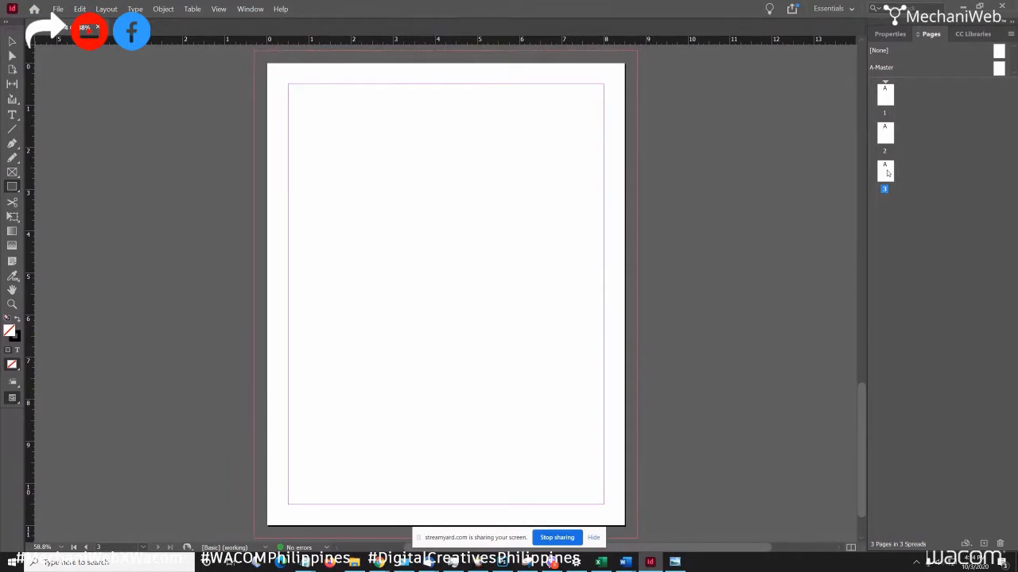
- Turn on facing pages for the document and return to the pages overview
{"action": "left_click", "coordinate": [900, 36]}
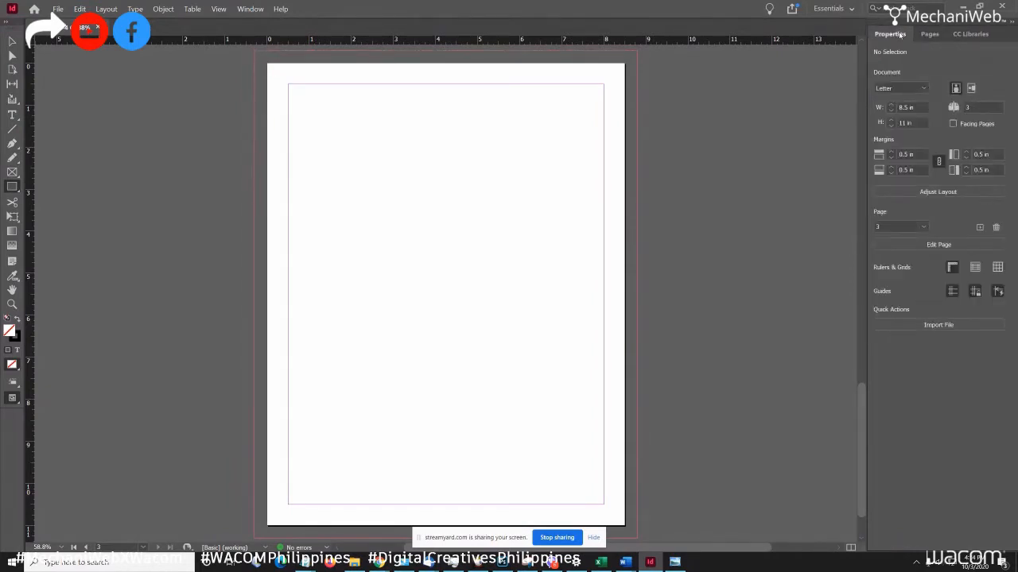
{"action": "left_click", "coordinate": [953, 124]}
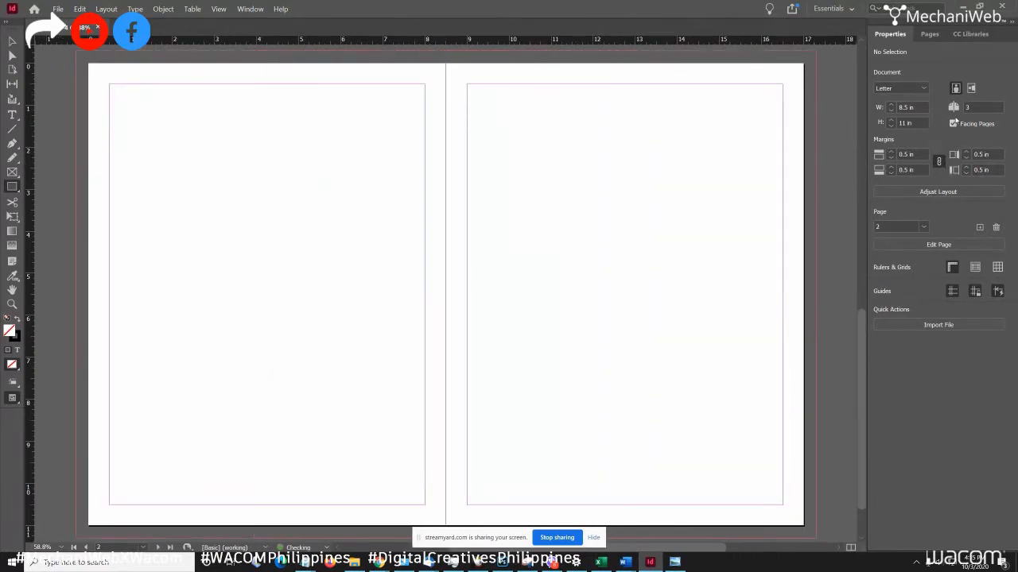
{"action": "left_click", "coordinate": [932, 34]}
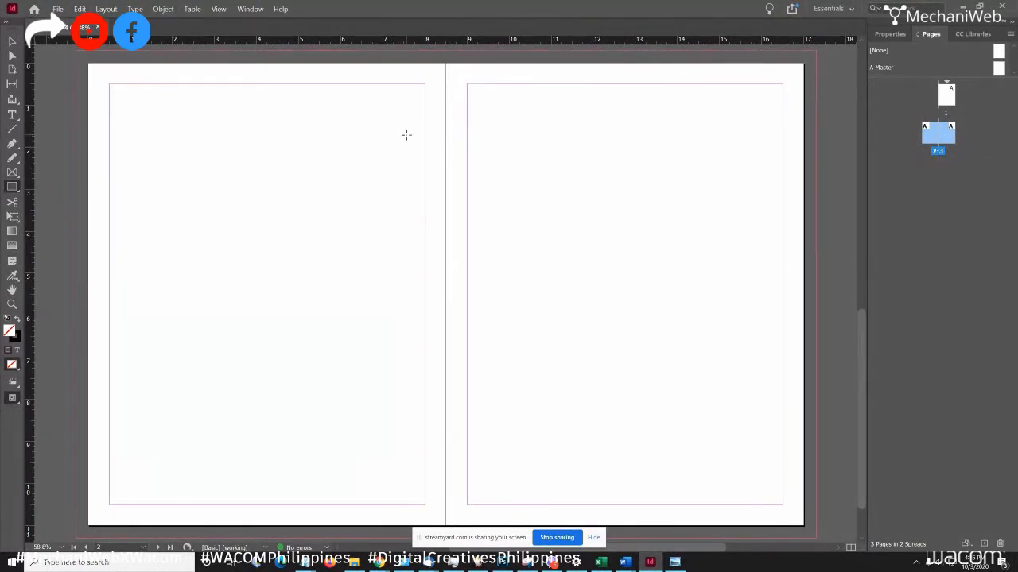
{"action": "key", "text": "v"}
{"action": "left_click_drag", "start_coordinate": [381, 129], "coordinate": [569, 393]}
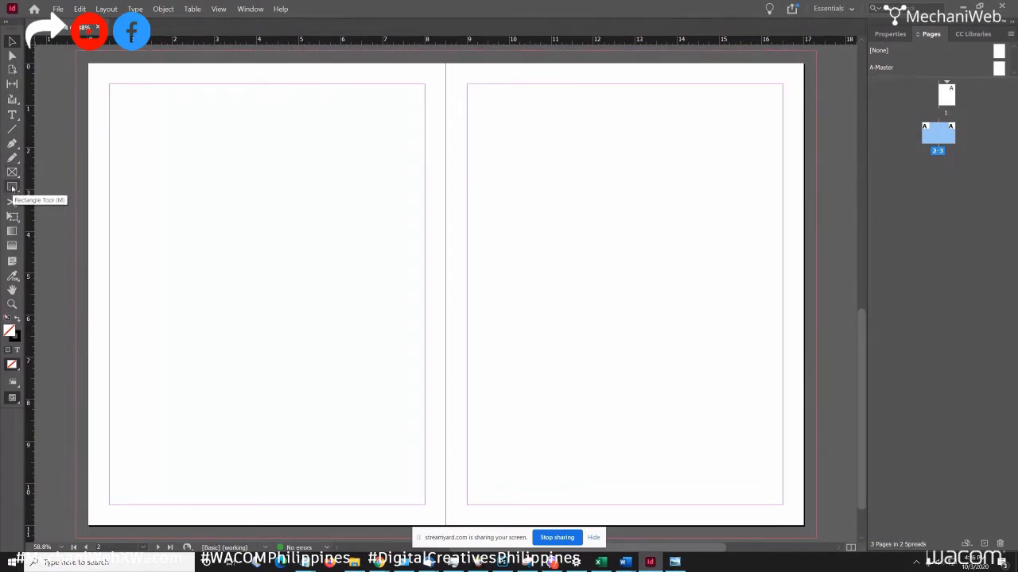
- Draw a rectangle about 3.8 in wide and 2.9 in high near the top of page 2 and select it
{"action": "left_click", "coordinate": [12, 188]}
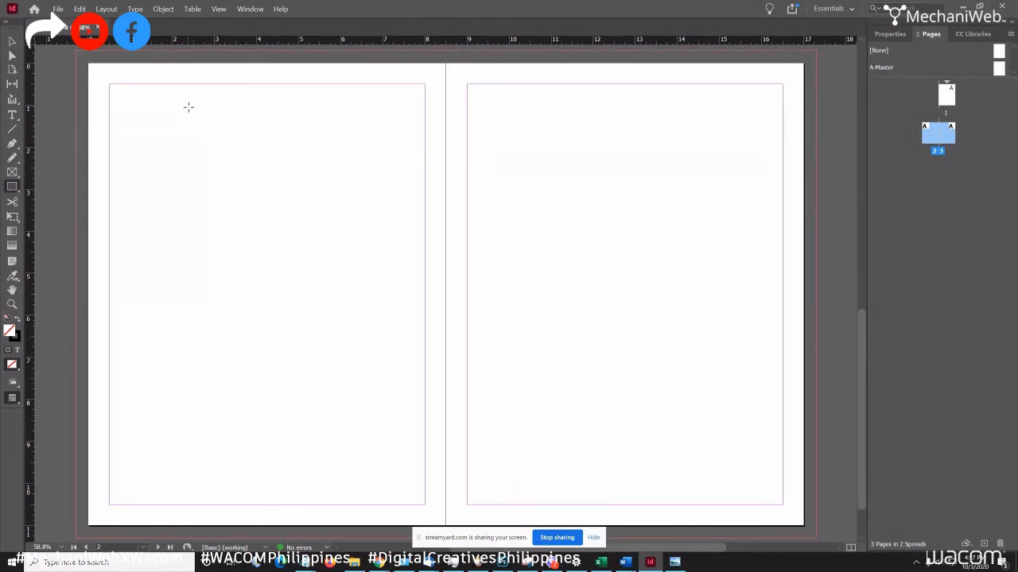
{"action": "left_click_drag", "start_coordinate": [188, 106], "coordinate": [347, 229]}
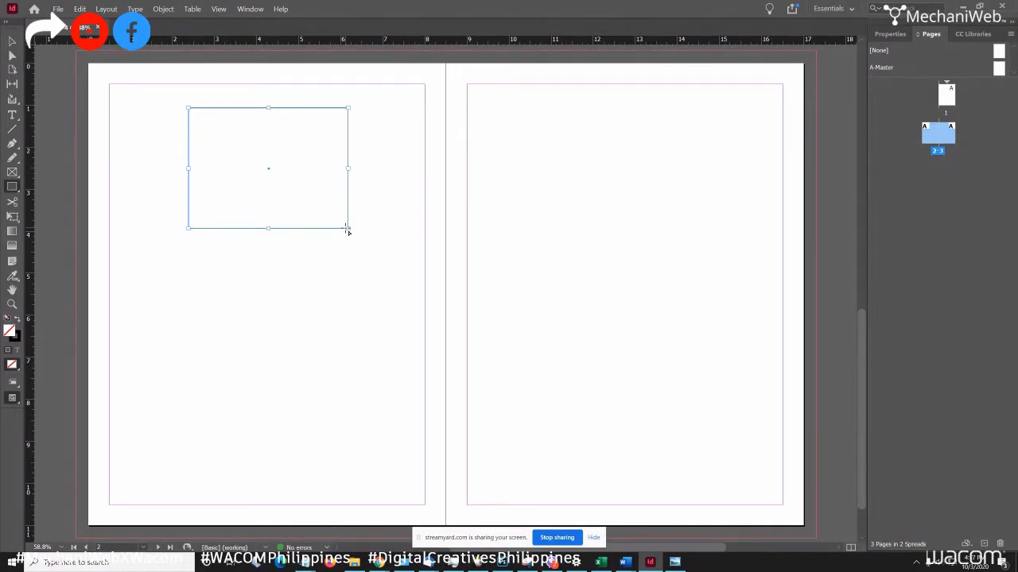
{"action": "key", "text": "v"}
{"action": "left_click", "coordinate": [362, 183]}
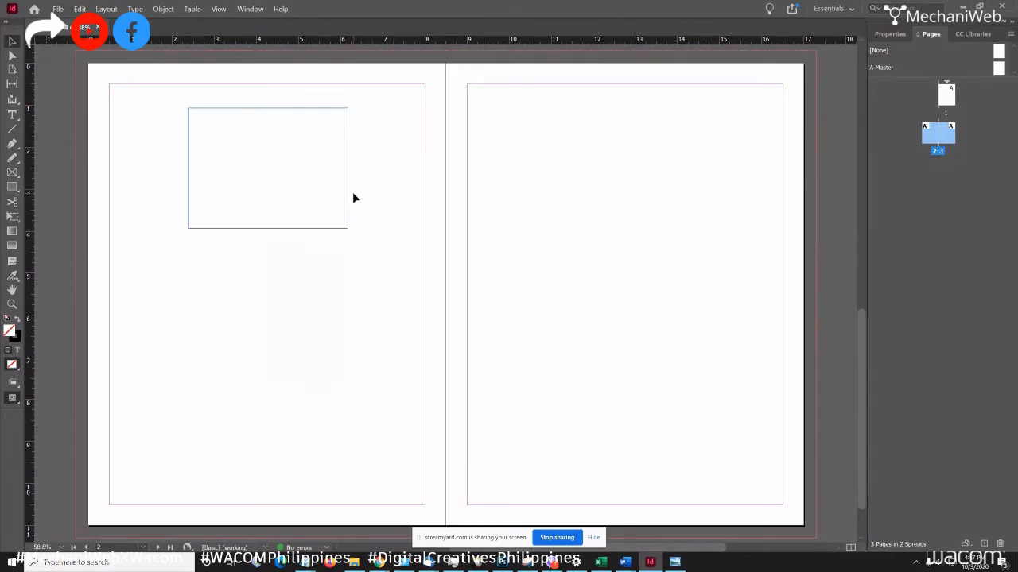
{"action": "left_click", "coordinate": [348, 175]}
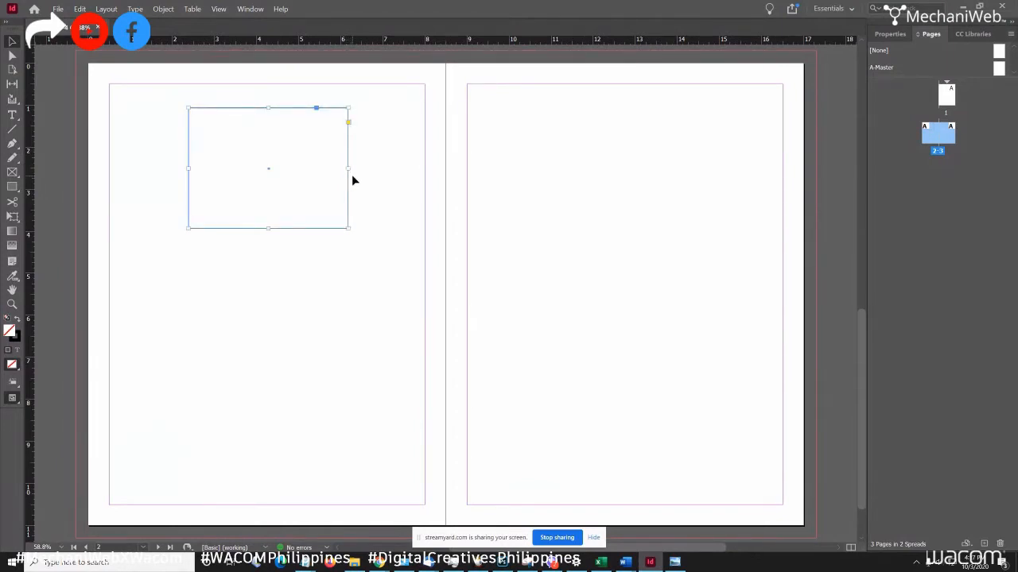
- Try the Registration, Black and Paper swatches as the rectangle's fill
{"action": "left_click", "coordinate": [896, 34]}
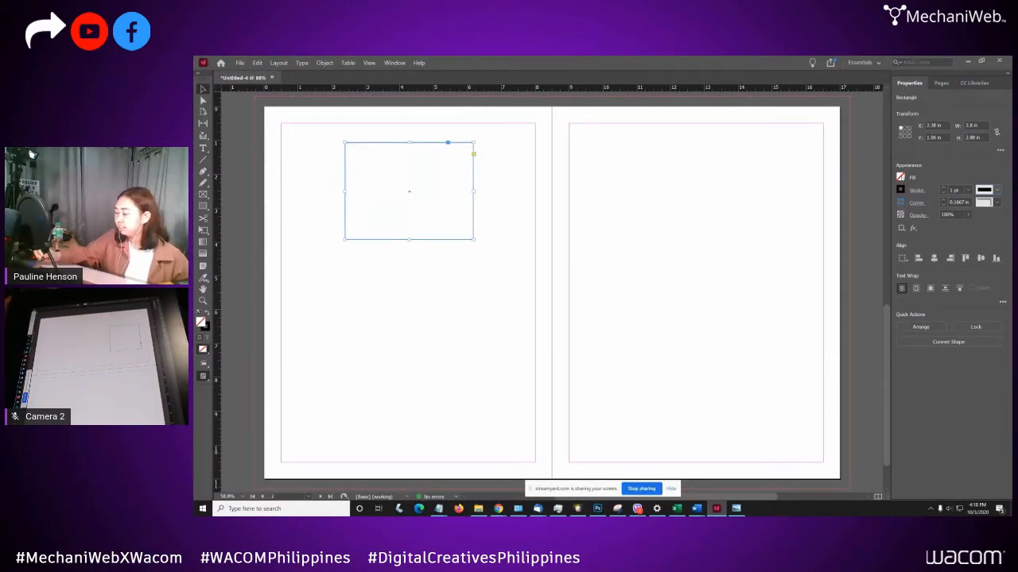
{"action": "left_click", "coordinate": [900, 176]}
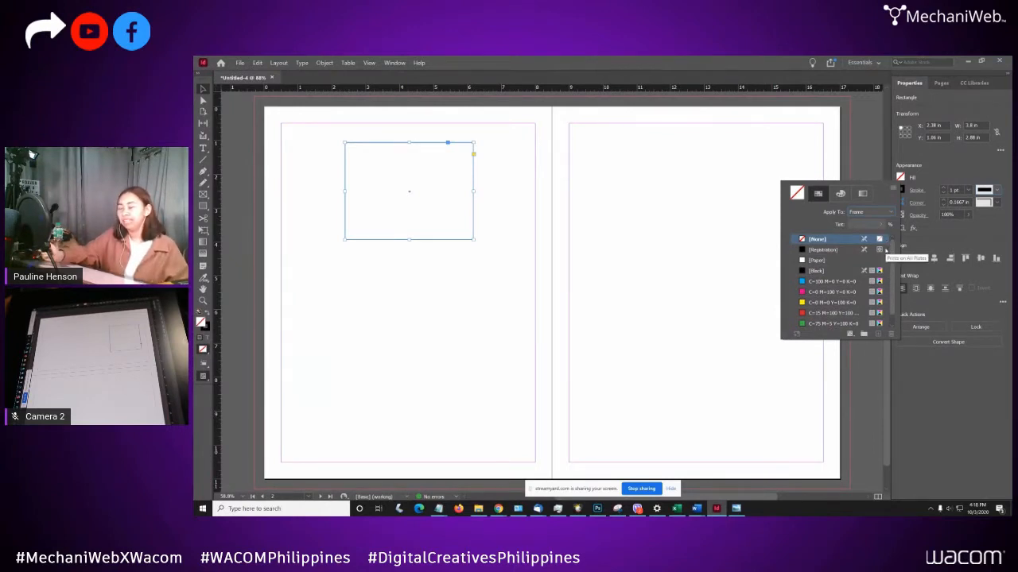
{"action": "left_click_drag", "start_coordinate": [892, 251], "coordinate": [892, 258]}
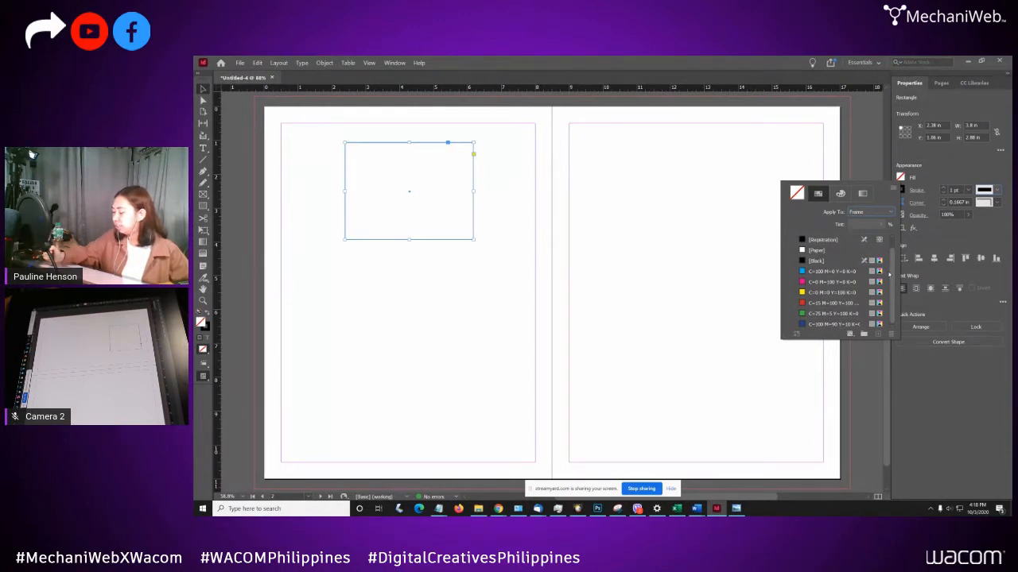
{"action": "left_click_drag", "start_coordinate": [892, 274], "coordinate": [891, 266]}
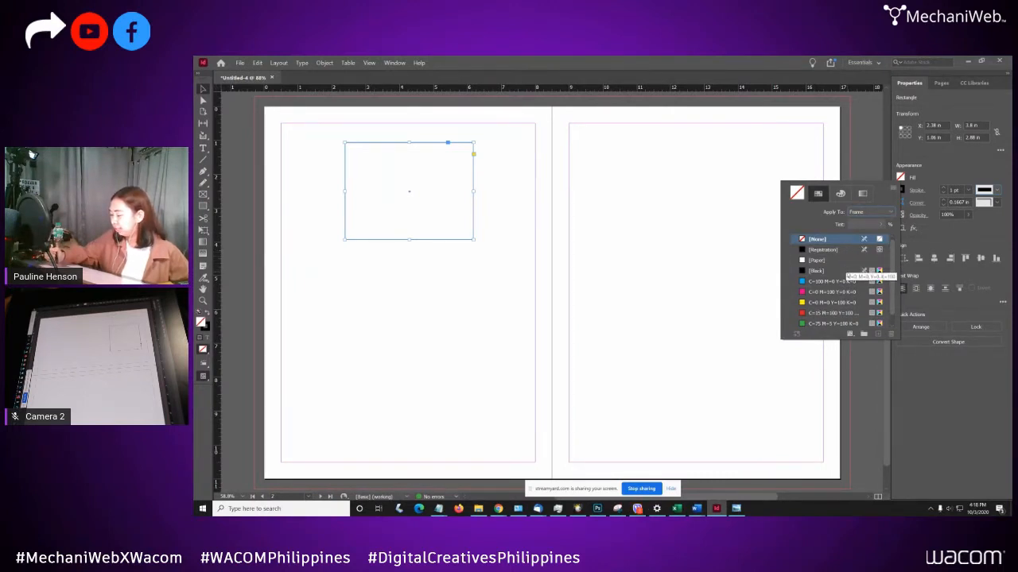
{"action": "left_click", "coordinate": [845, 272]}
{"action": "left_click", "coordinate": [843, 250]}
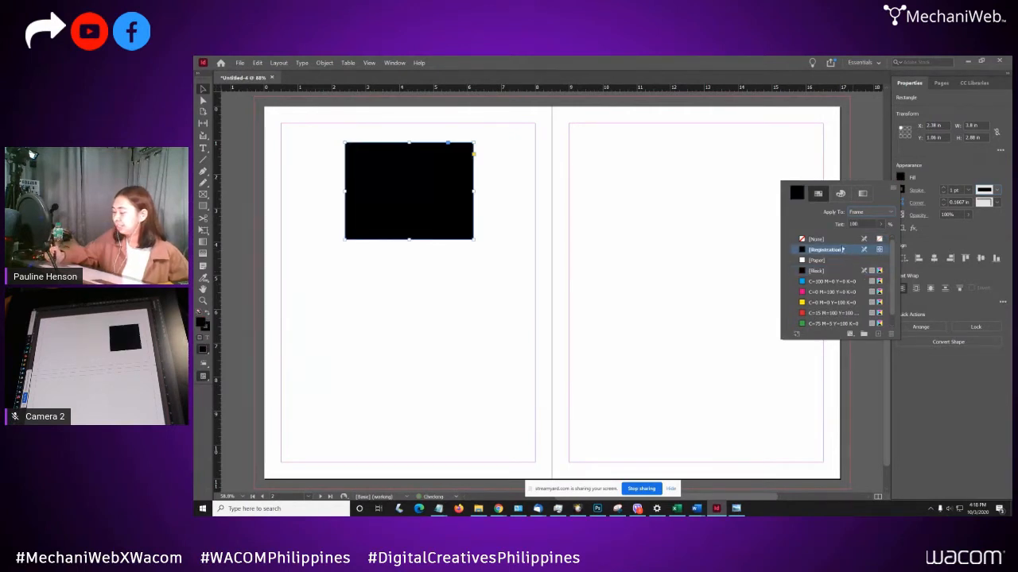
{"action": "left_click", "coordinate": [845, 270]}
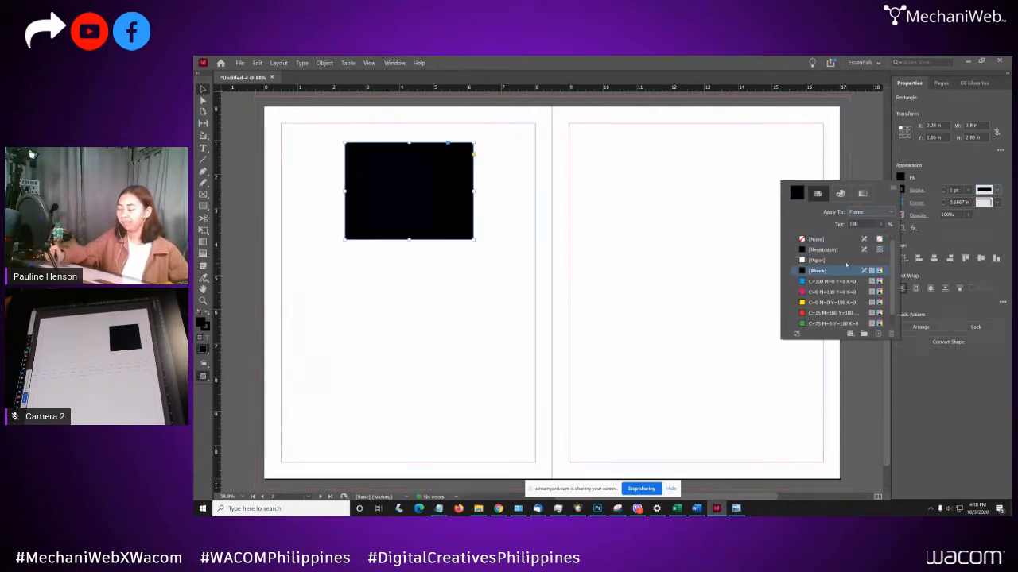
{"action": "left_click", "coordinate": [847, 260]}
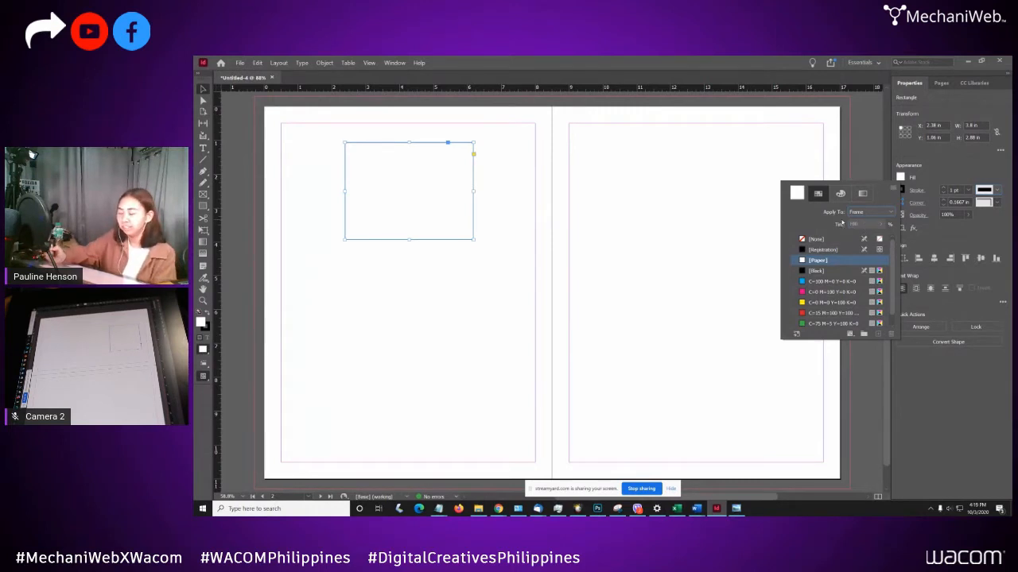
{"action": "left_click_drag", "start_coordinate": [892, 231], "coordinate": [892, 261]}
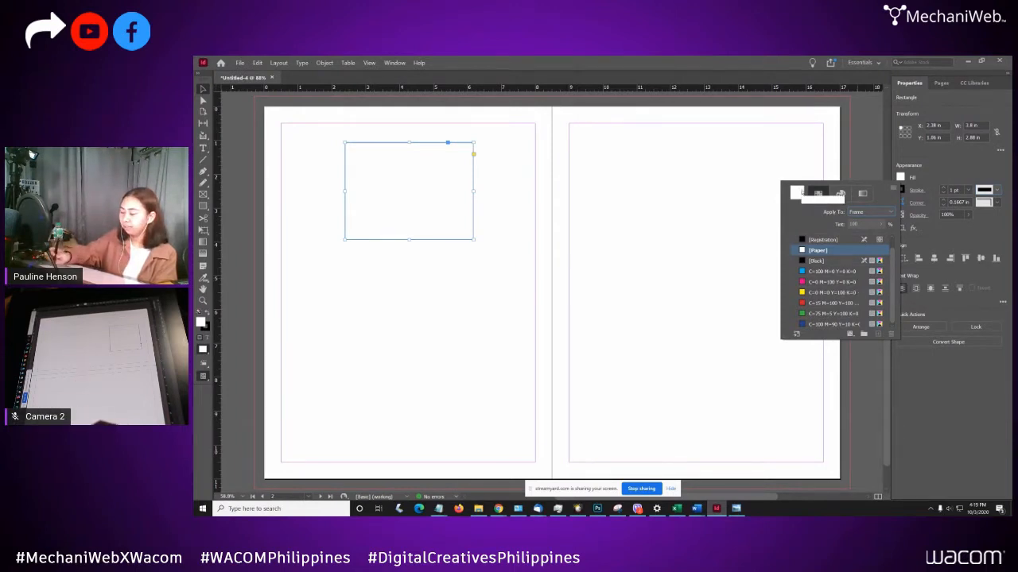
{"action": "double_click", "coordinate": [797, 194]}
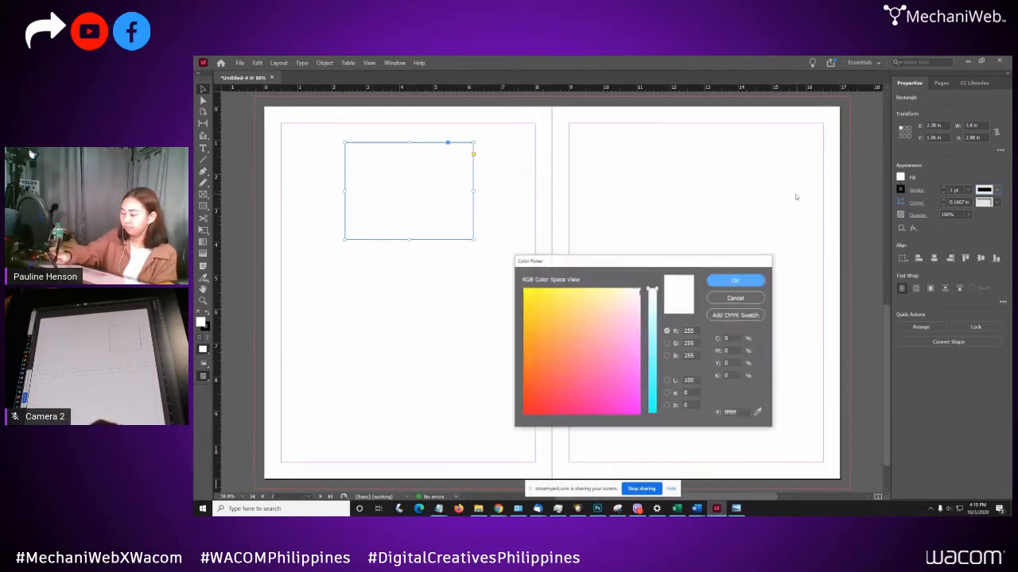
{"action": "left_click", "coordinate": [748, 297]}
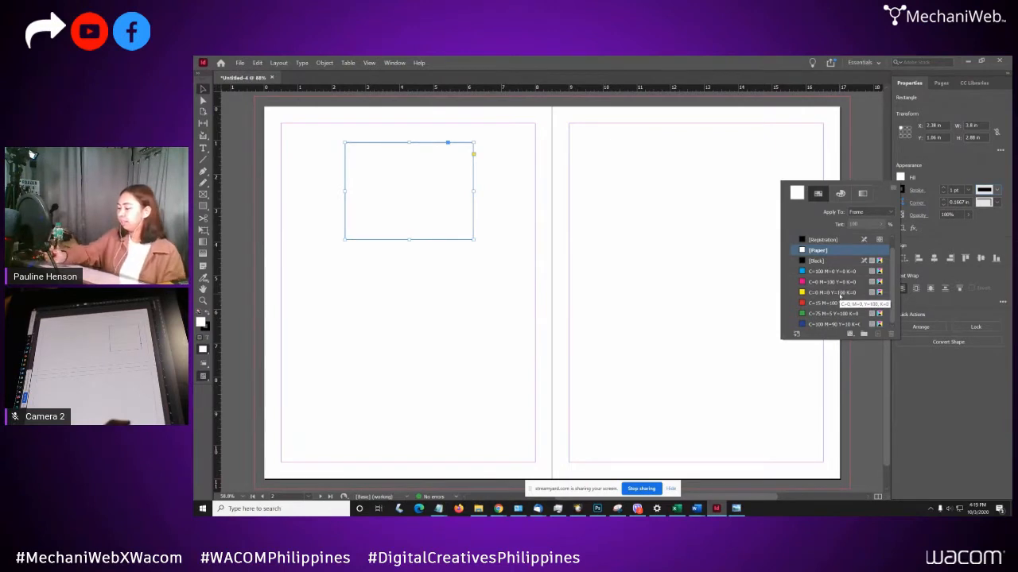
- Mix a light orange fill (#f6bc75) for the rectangle with the color picker and add the color to the swatches
{"action": "double_click", "coordinate": [797, 194]}
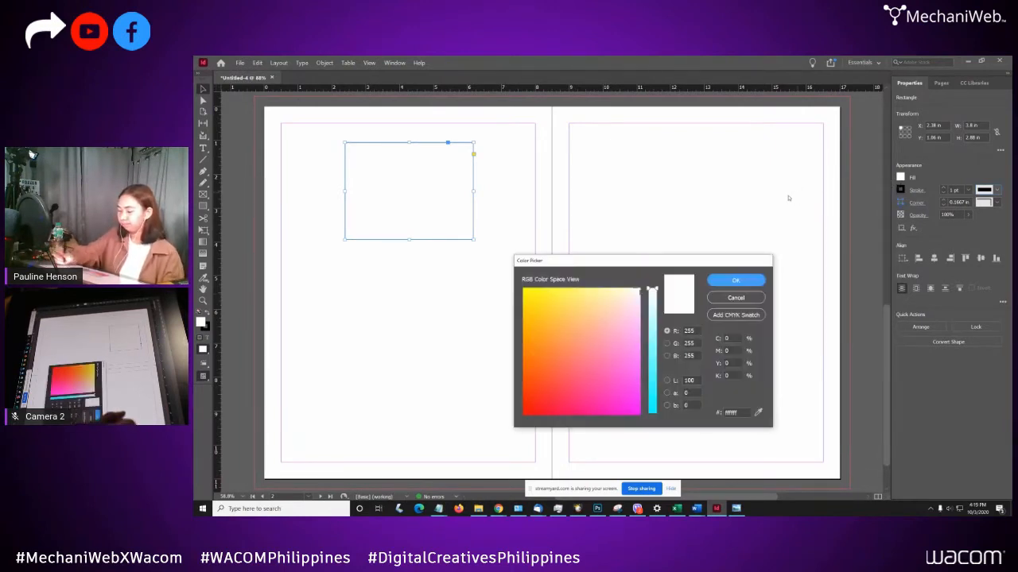
{"action": "left_click_drag", "start_coordinate": [724, 264], "coordinate": [713, 251]}
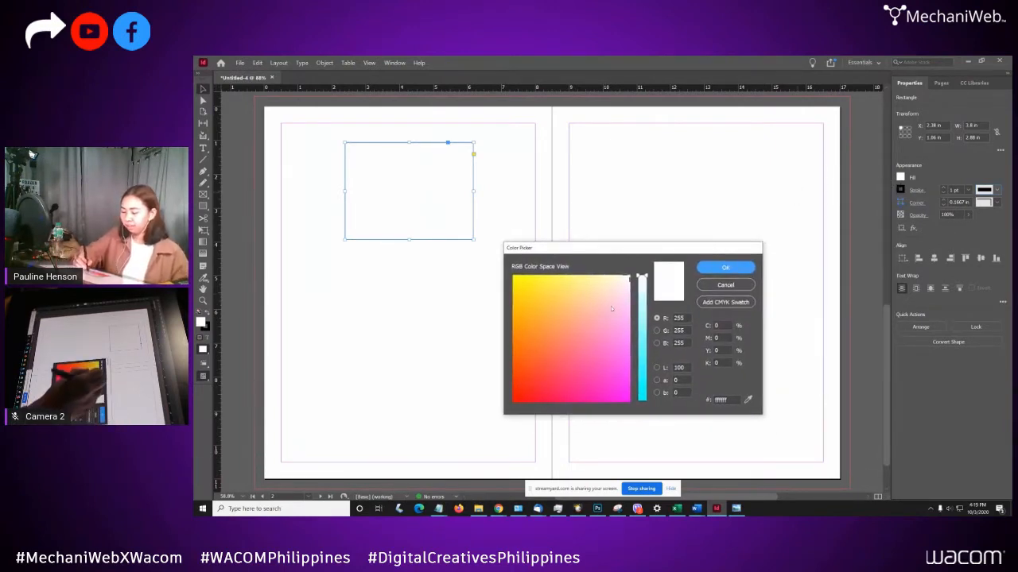
{"action": "mouse_move", "coordinate": [612, 309]}
{"action": "left_mouse_down"}
{"action": "mouse_move", "coordinate": [595, 310]}
{"action": "mouse_move", "coordinate": [627, 279]}
{"action": "mouse_move", "coordinate": [643, 326]}
{"action": "mouse_move", "coordinate": [644, 380]}
{"action": "mouse_move", "coordinate": [613, 341]}
{"action": "mouse_move", "coordinate": [595, 352]}
{"action": "mouse_move", "coordinate": [578, 322]}
{"action": "left_mouse_up"}
{"action": "mouse_move", "coordinate": [644, 381]}
{"action": "left_mouse_down"}
{"action": "mouse_move", "coordinate": [643, 278]}
{"action": "mouse_move", "coordinate": [608, 297]}
{"action": "mouse_move", "coordinate": [556, 299]}
{"action": "mouse_move", "coordinate": [607, 362]}
{"action": "left_mouse_up"}
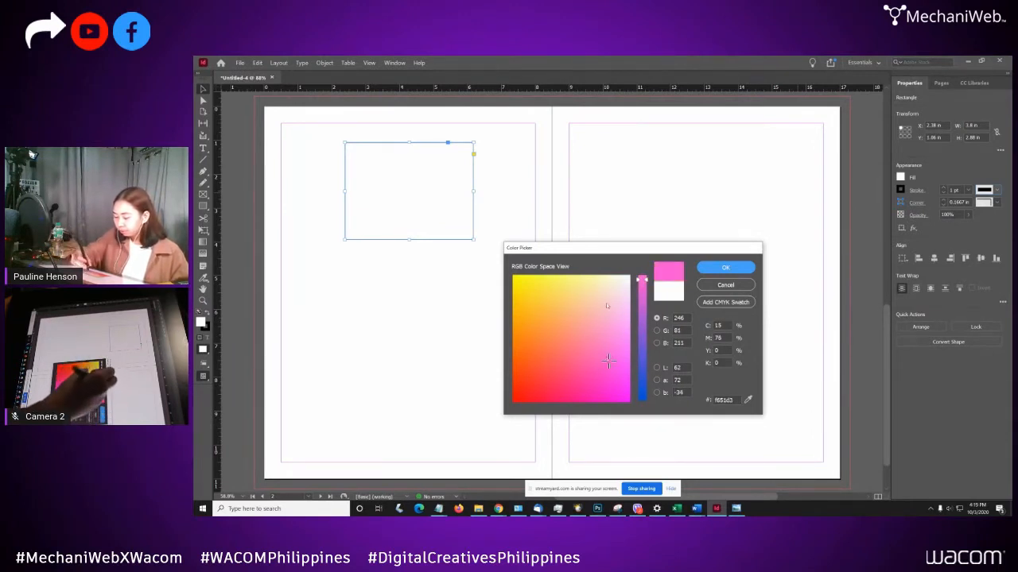
{"action": "mouse_move", "coordinate": [610, 315]}
{"action": "left_mouse_down"}
{"action": "mouse_move", "coordinate": [554, 277]}
{"action": "mouse_move", "coordinate": [565, 308]}
{"action": "left_mouse_up"}
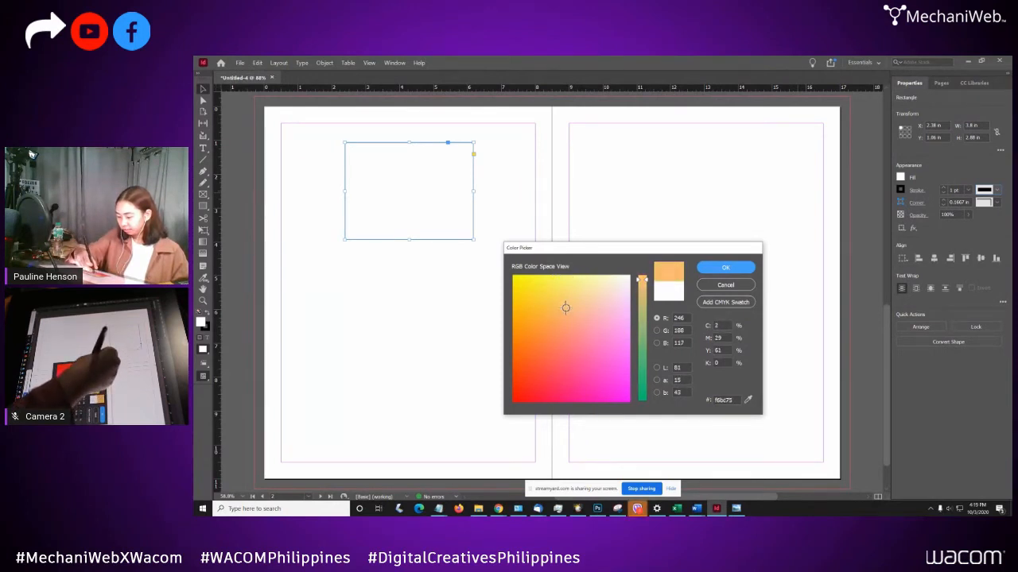
{"action": "left_click", "coordinate": [726, 268]}
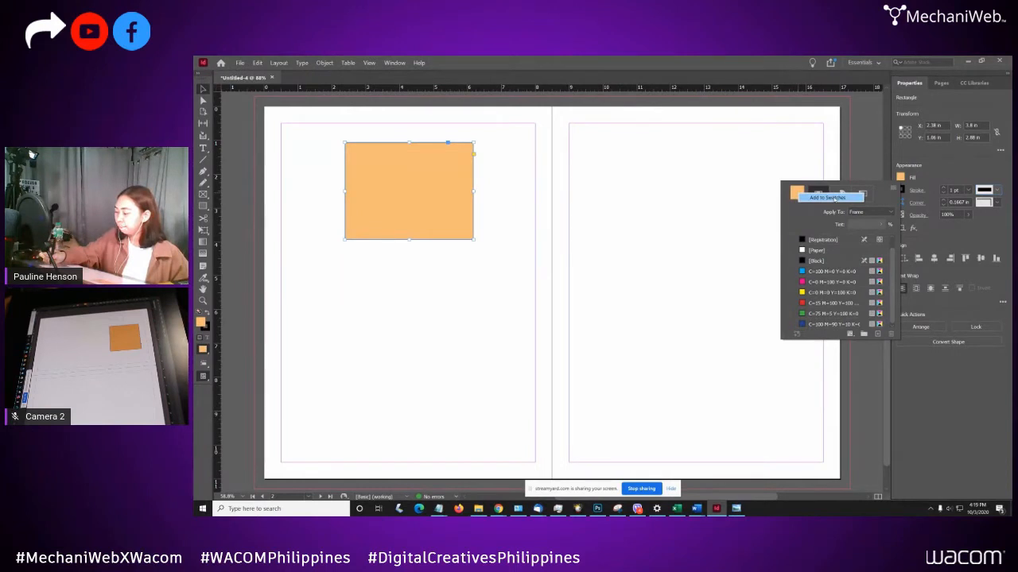
{"action": "left_click", "coordinate": [833, 198]}
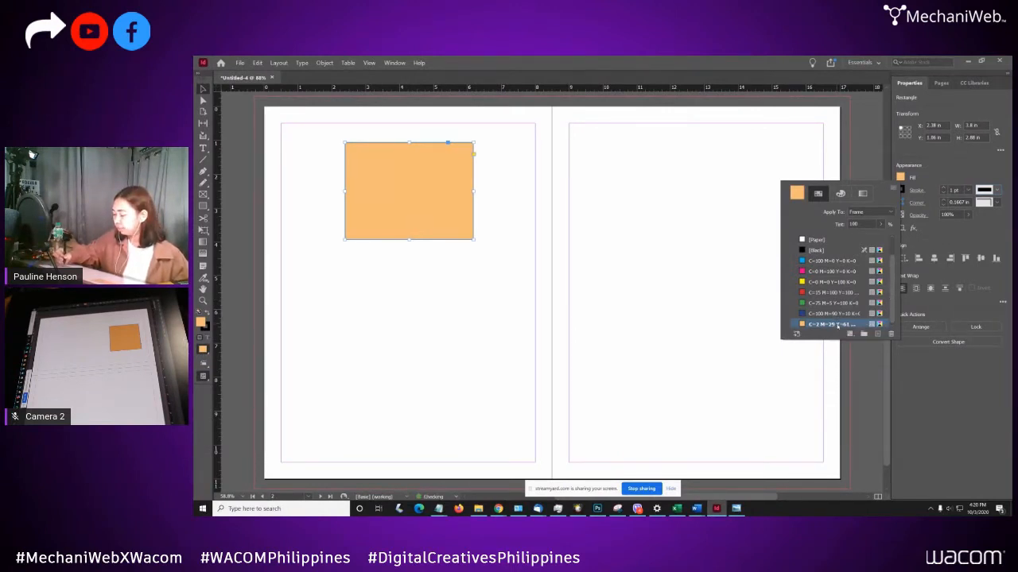
- Rename the new light orange swatch as Color 1
{"action": "left_click", "coordinate": [835, 324]}
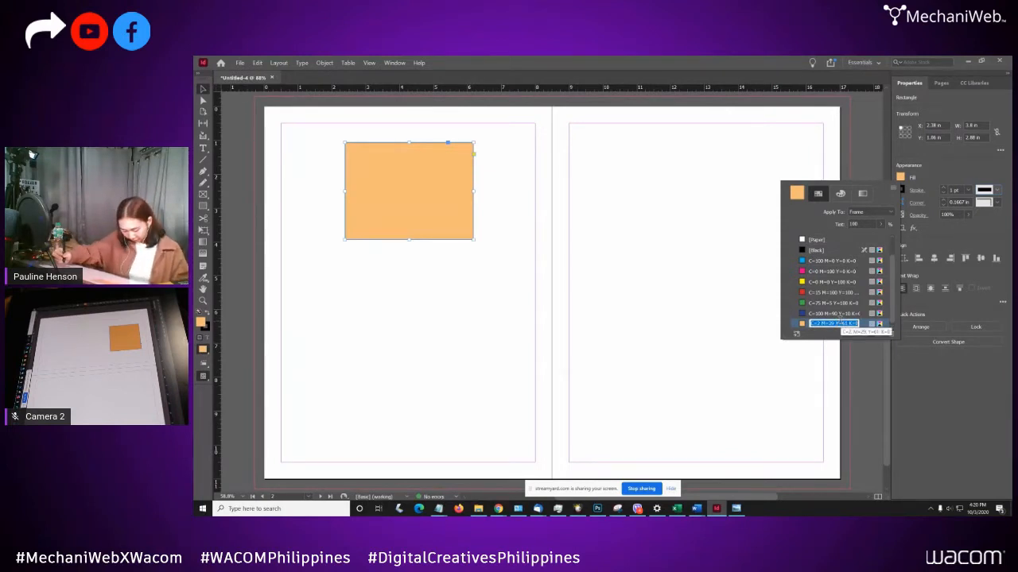
{"action": "type", "text": "col"}
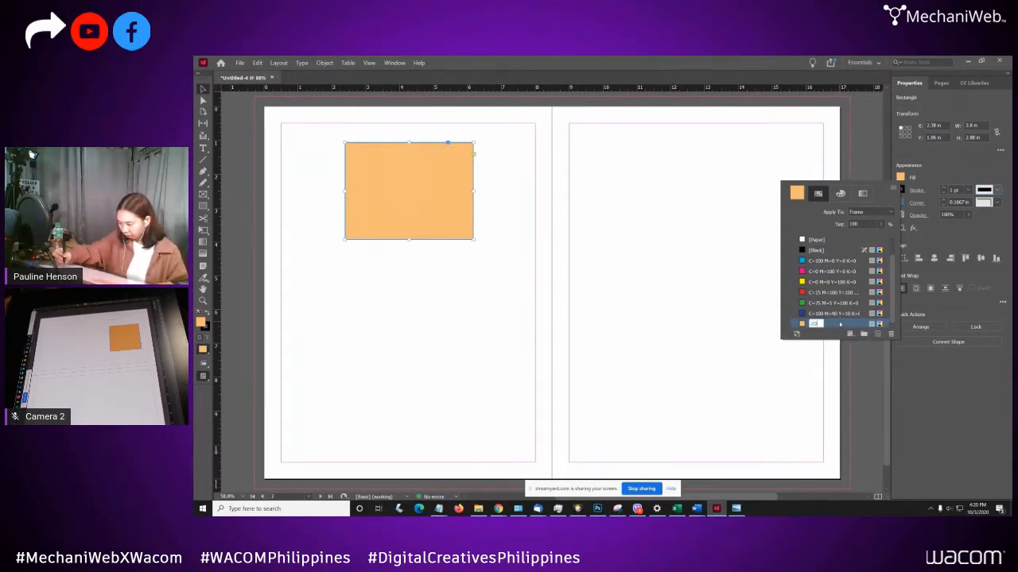
{"action": "type", "text": "o"}
{"action": "key", "text": "BackSpace"}
{"action": "key", "text": "BackSpace"}
{"action": "key", "text": "BackSpace"}
{"action": "key", "text": "BackSpace"}
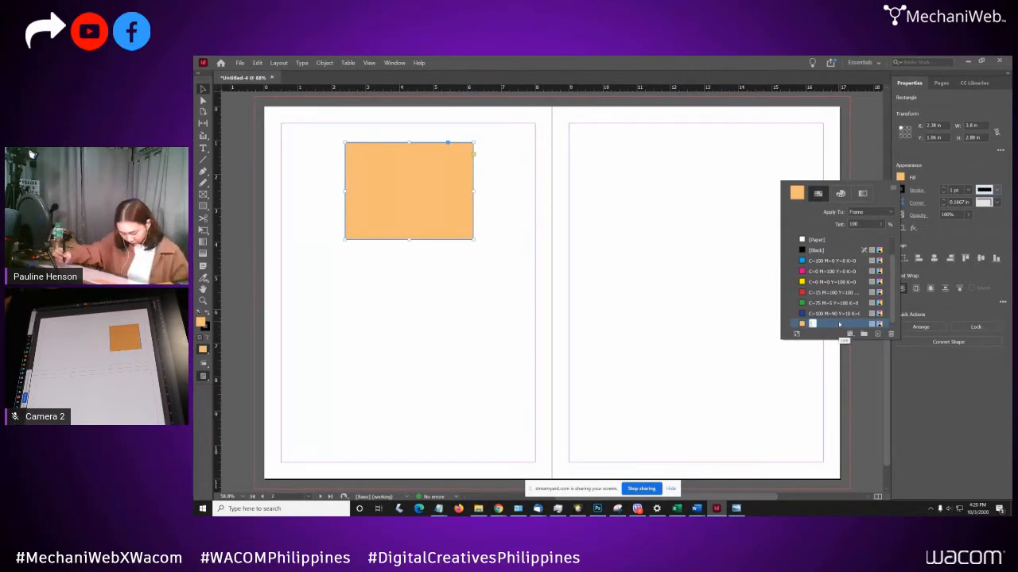
{"action": "type", "text": "Co"}
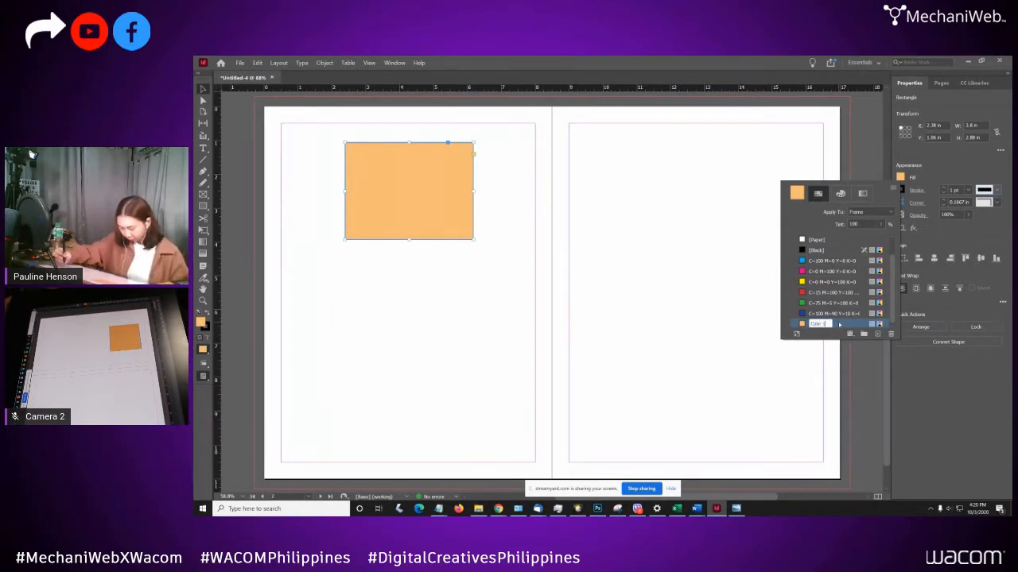
{"action": "type", "text": "lor 1"}
{"action": "key", "text": "Return"}
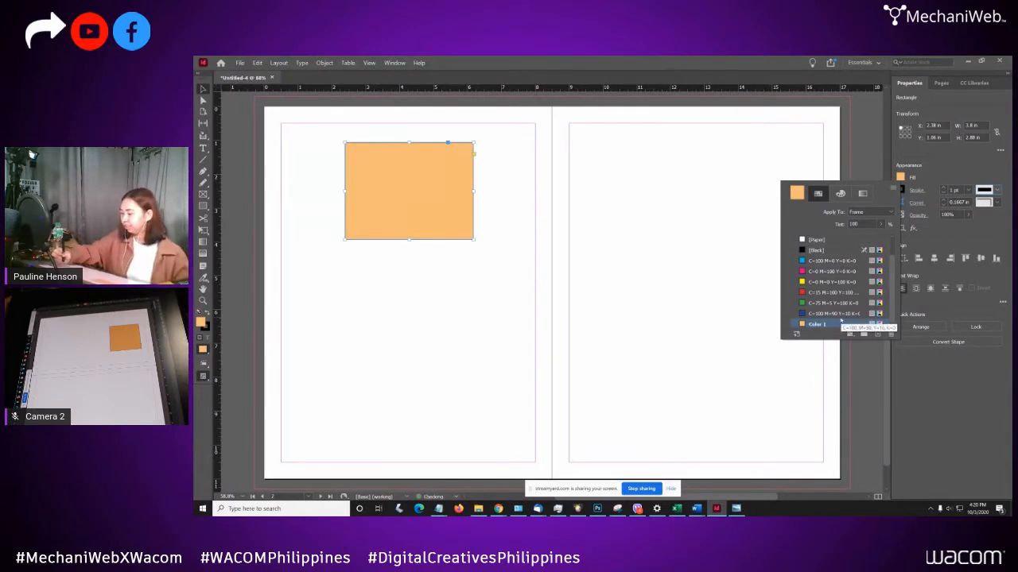
{"action": "scroll", "coordinate": [891, 281], "scroll_direction": "up", "scroll_amount": 1}
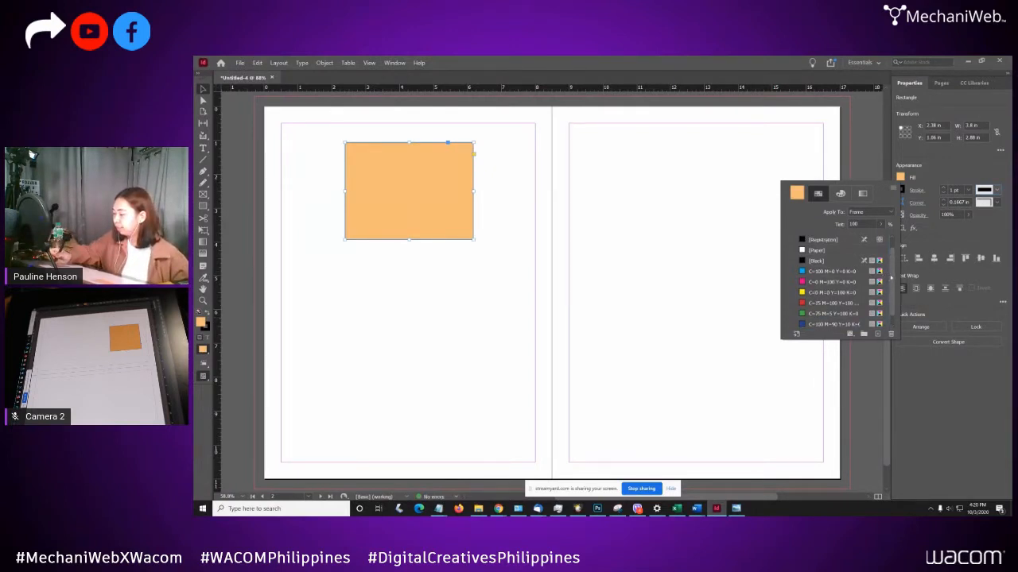
{"action": "scroll", "coordinate": [890, 277], "scroll_direction": "down", "scroll_amount": 1}
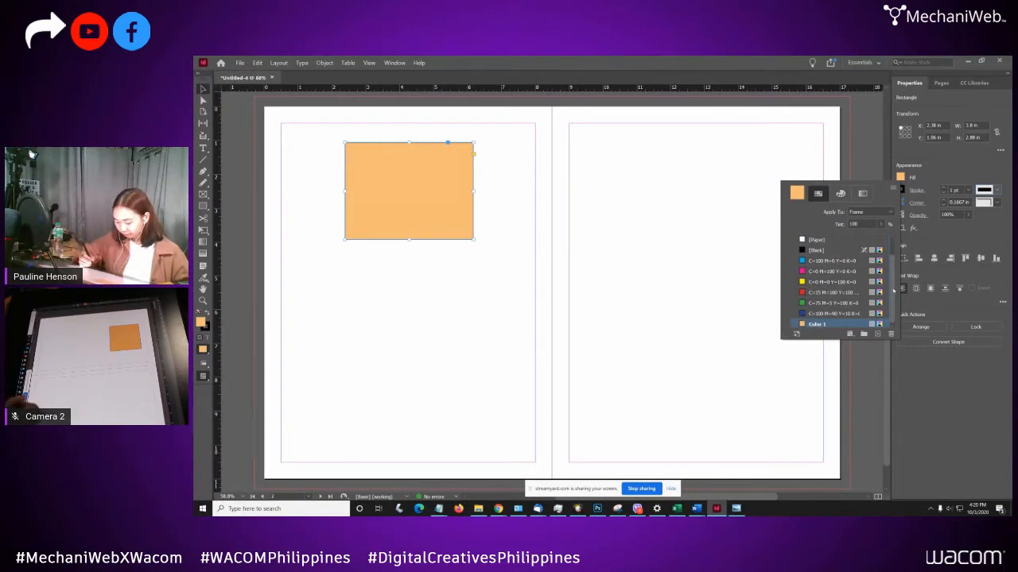
- Switch to the Word color list, copy the Color 1 hex code A6263E, and return to InDesign
{"action": "left_click", "coordinate": [697, 510]}
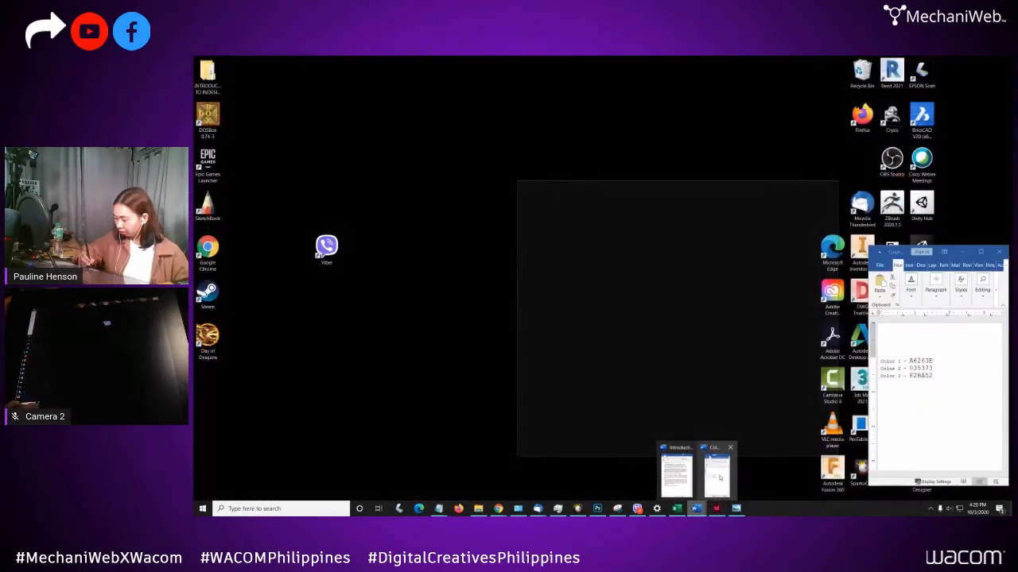
{"action": "left_click", "coordinate": [715, 477]}
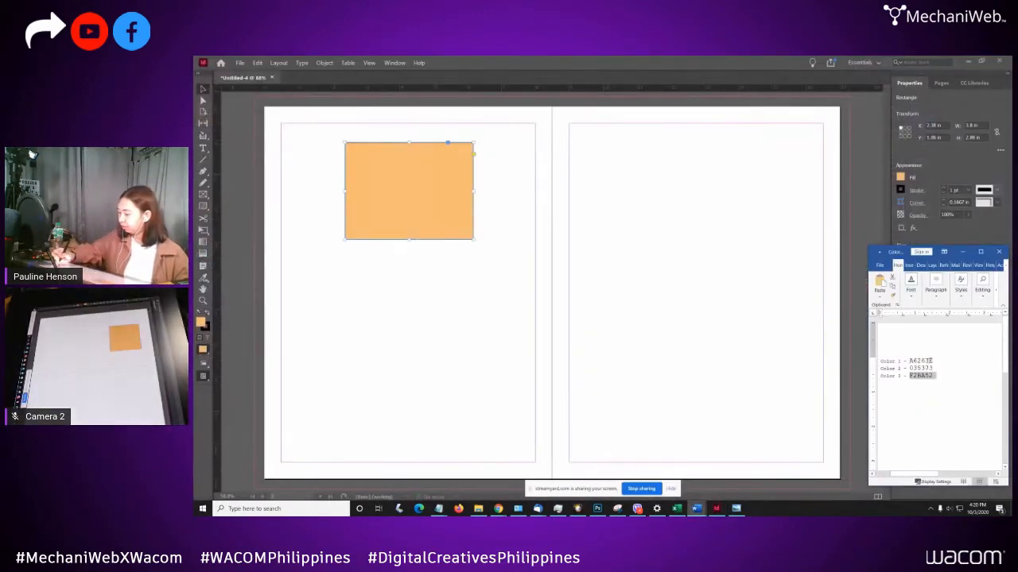
{"action": "left_click", "coordinate": [934, 361]}
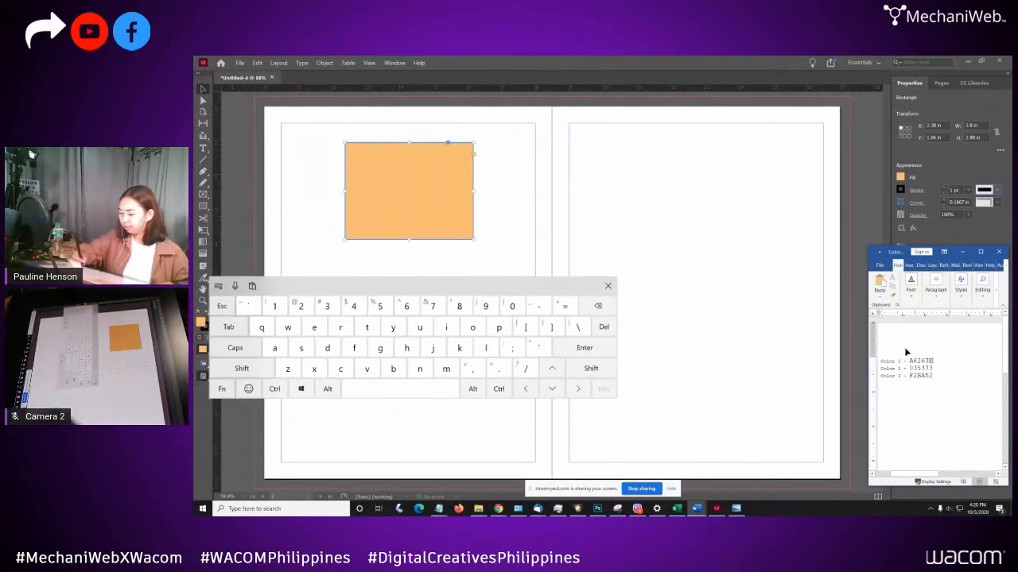
{"action": "left_click", "coordinate": [611, 286]}
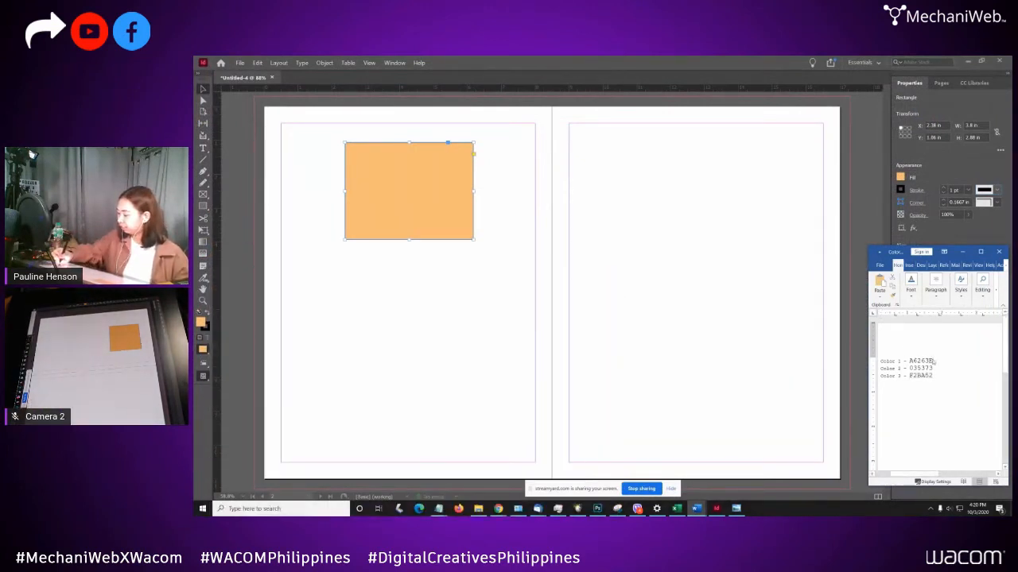
{"action": "left_click_drag", "start_coordinate": [939, 363], "coordinate": [904, 361]}
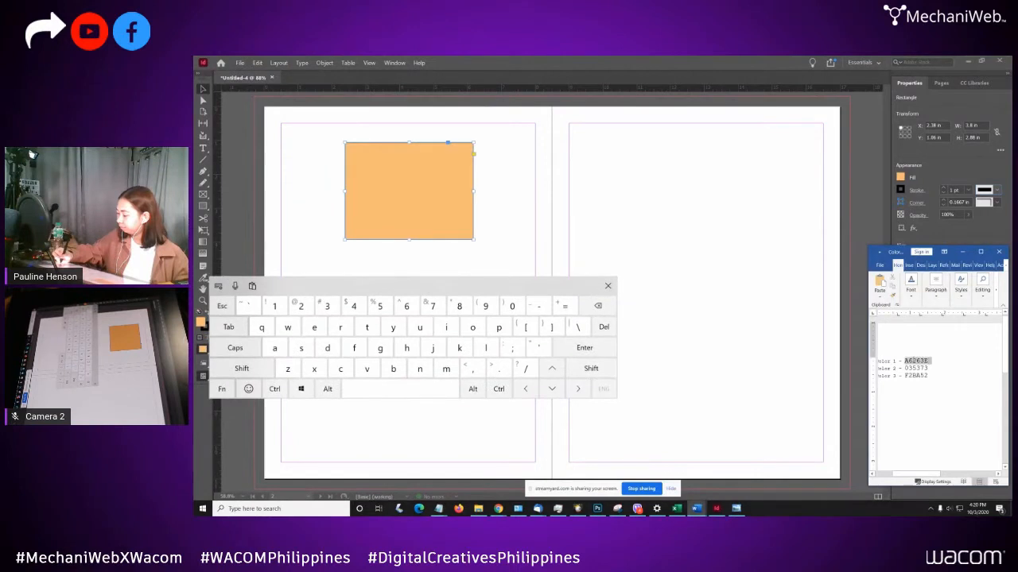
{"action": "left_click", "coordinate": [607, 285]}
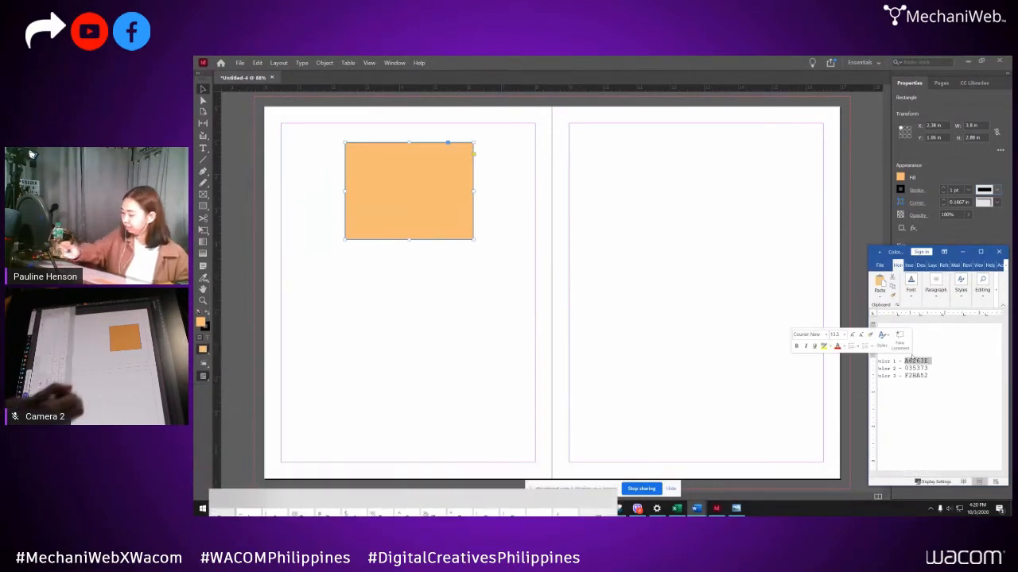
{"action": "right_click", "coordinate": [917, 362]}
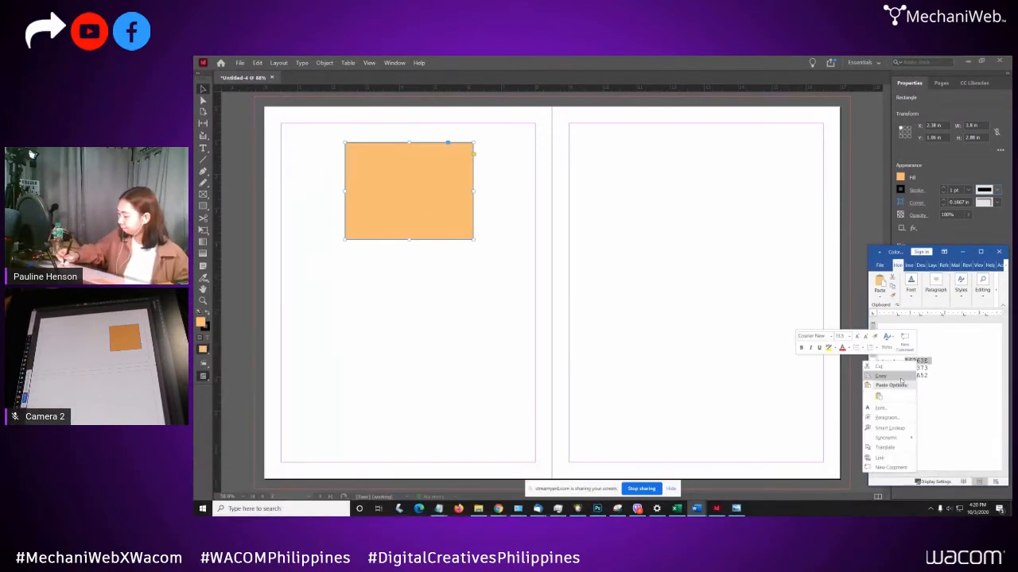
{"action": "left_click", "coordinate": [884, 376]}
{"action": "left_click", "coordinate": [938, 166]}
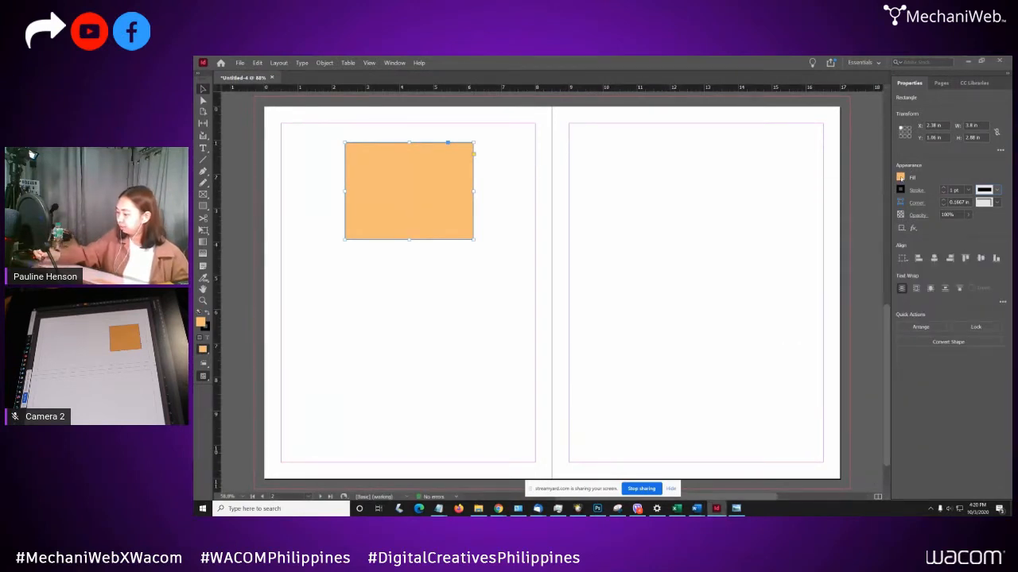
- Enter the copied hex code a6263e in the color picker for the rectangle's fill
{"action": "left_click", "coordinate": [901, 178]}
{"action": "double_click", "coordinate": [798, 194]}
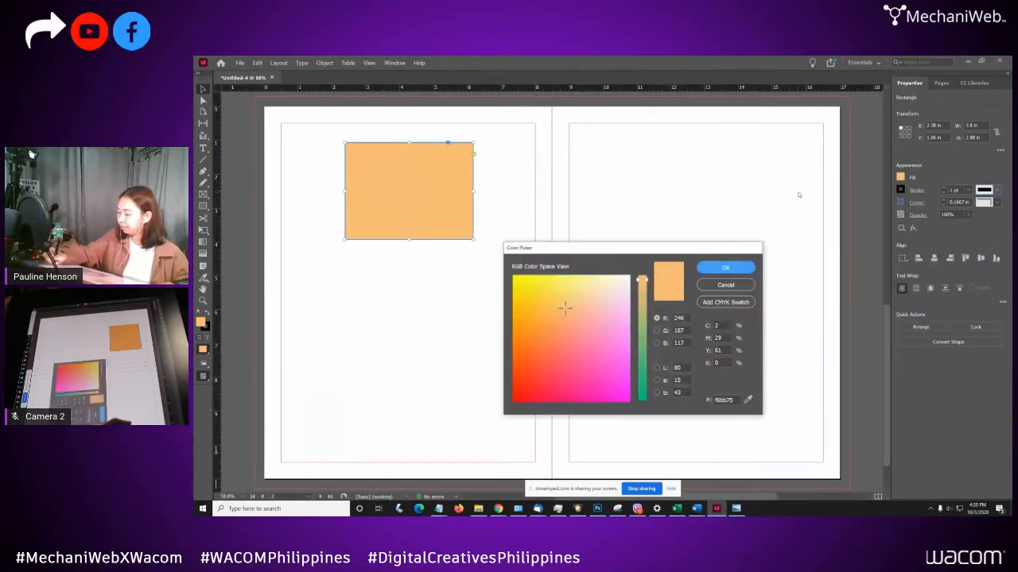
{"action": "left_click_drag", "start_coordinate": [697, 247], "coordinate": [663, 237]}
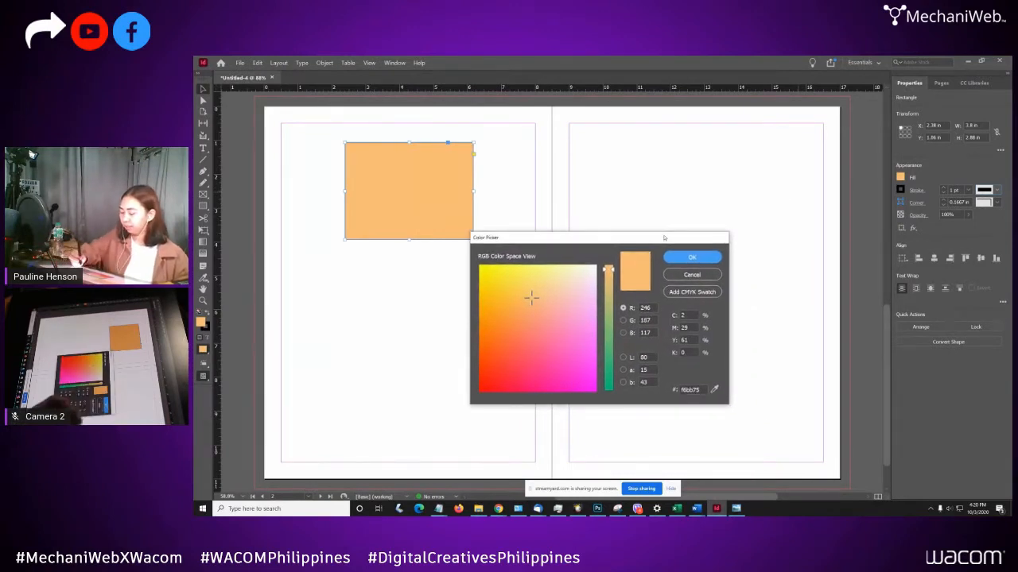
{"action": "left_click_drag", "start_coordinate": [701, 389], "coordinate": [680, 389]}
{"action": "left_click", "coordinate": [700, 390]}
{"action": "left_click", "coordinate": [608, 286]}
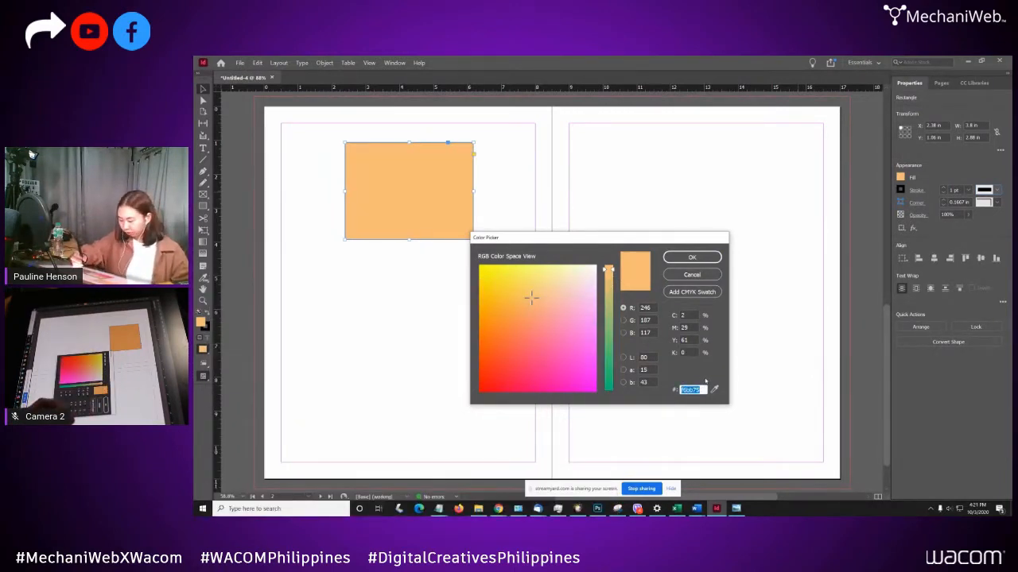
{"action": "key", "text": "ctrl+v"}
{"action": "left_click_drag", "start_coordinate": [701, 389], "coordinate": [683, 390]}
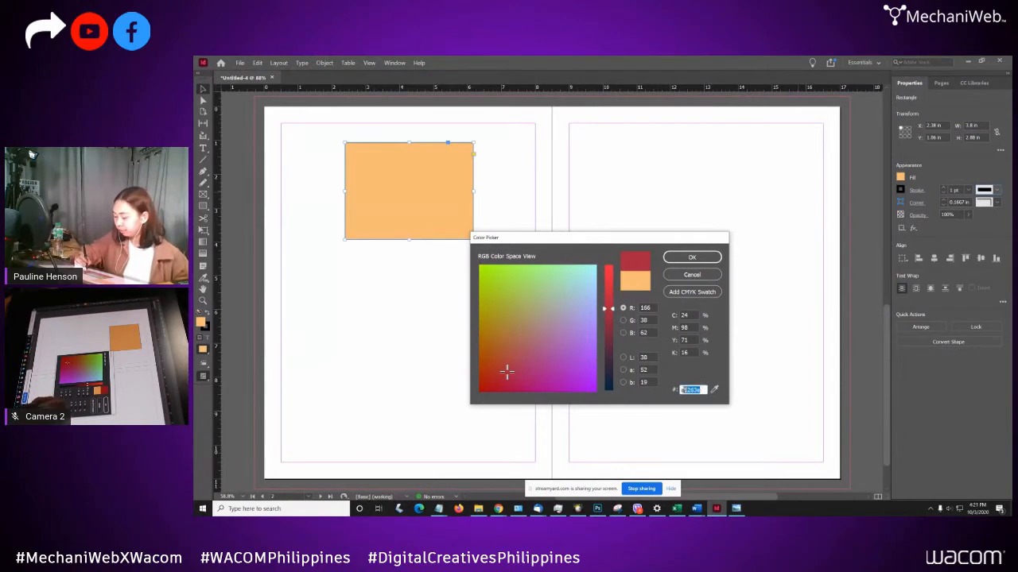
{"action": "left_click", "coordinate": [692, 389]}
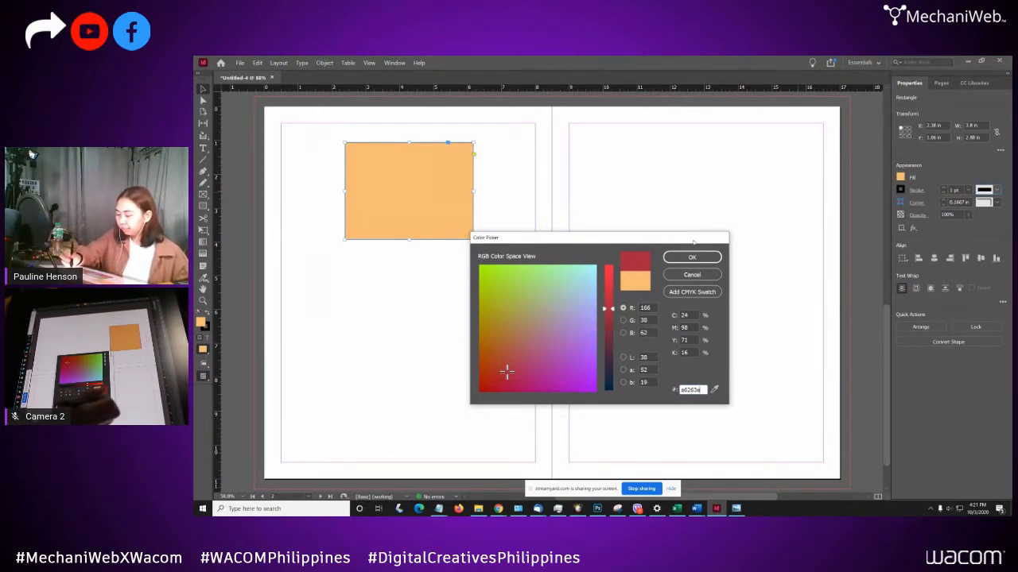
- Look over the color picker's RGB, CMYK and hex fields and apply the red color to the rectangle
{"action": "left_click_drag", "start_coordinate": [690, 238], "coordinate": [681, 233]}
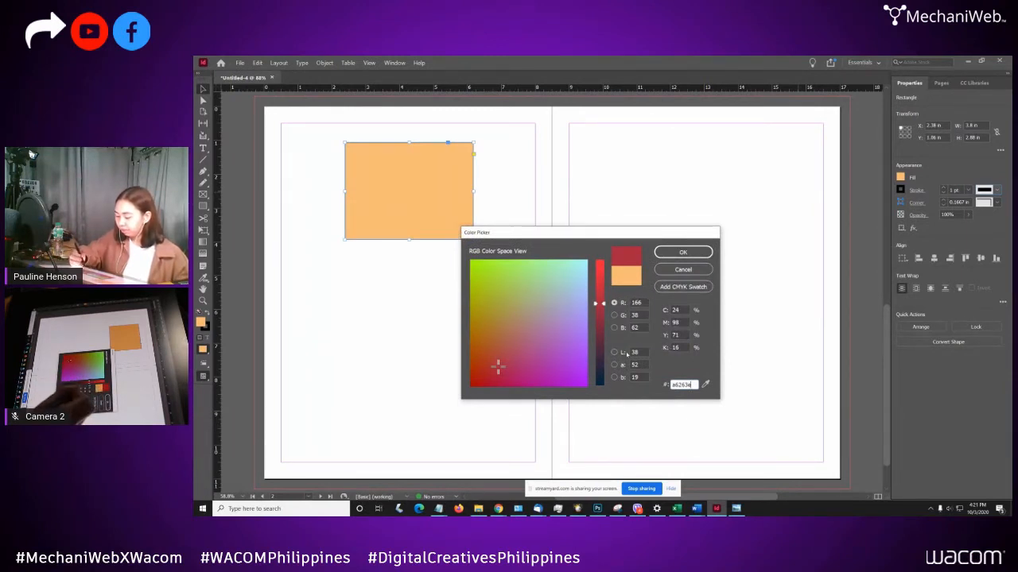
{"action": "left_click_drag", "start_coordinate": [661, 308], "coordinate": [667, 309]}
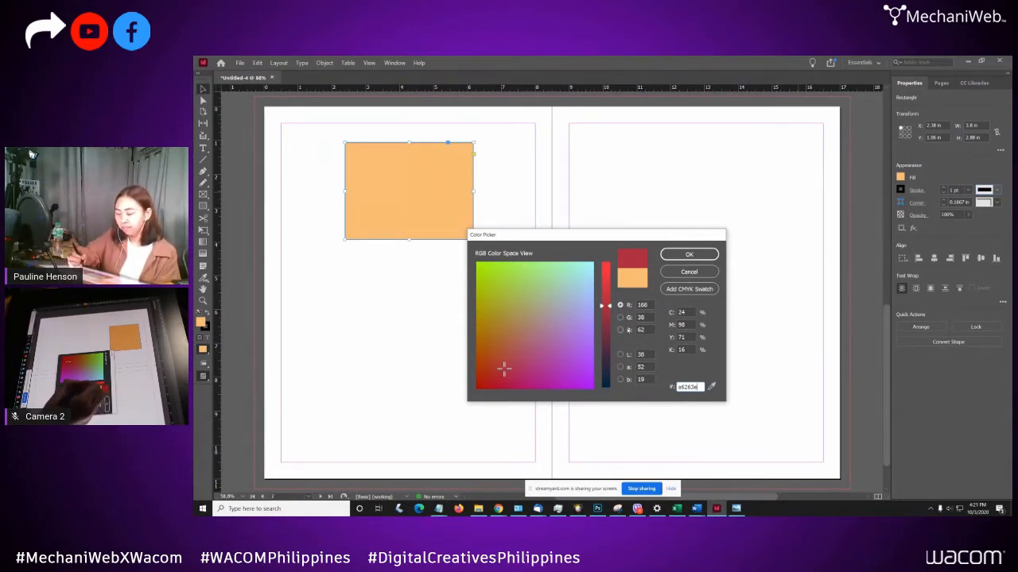
{"action": "left_click", "coordinate": [642, 304]}
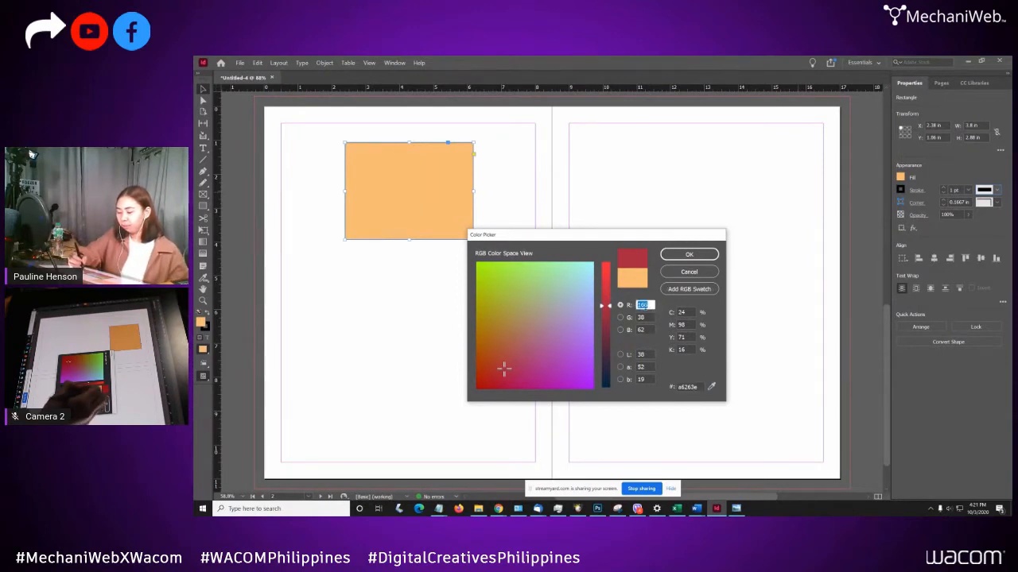
{"action": "left_click", "coordinate": [644, 317]}
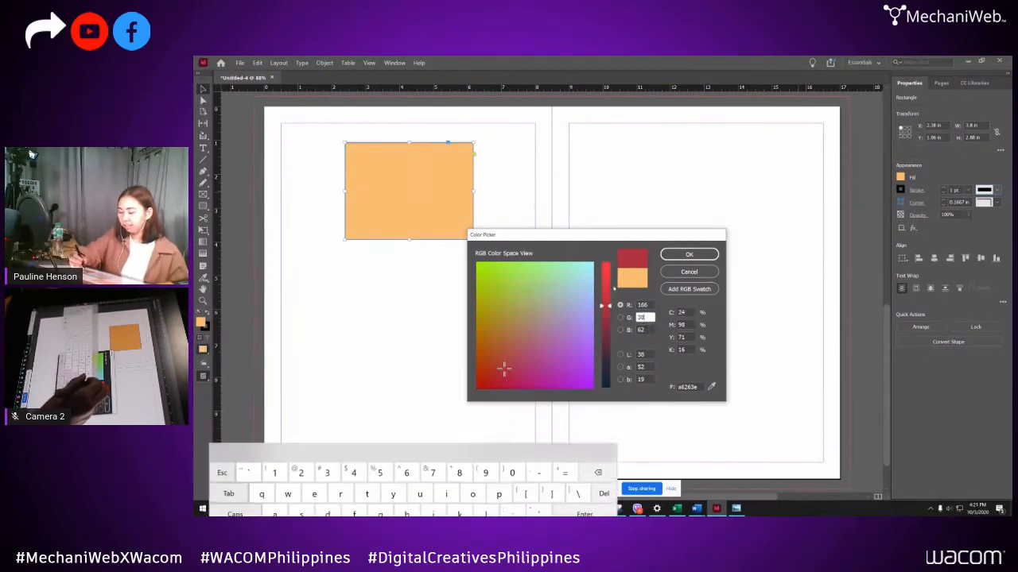
{"action": "left_click", "coordinate": [683, 312]}
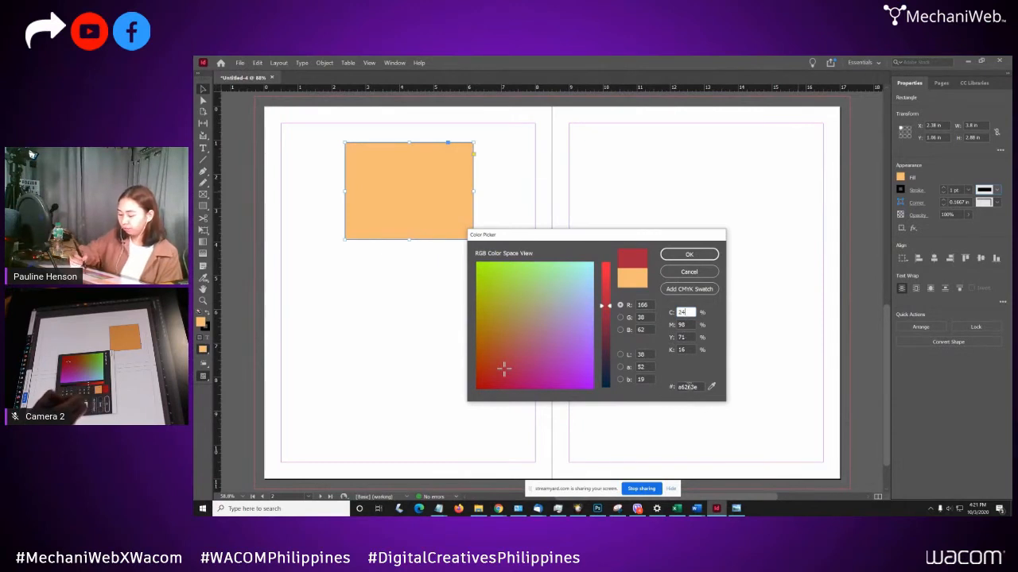
{"action": "left_click", "coordinate": [686, 387]}
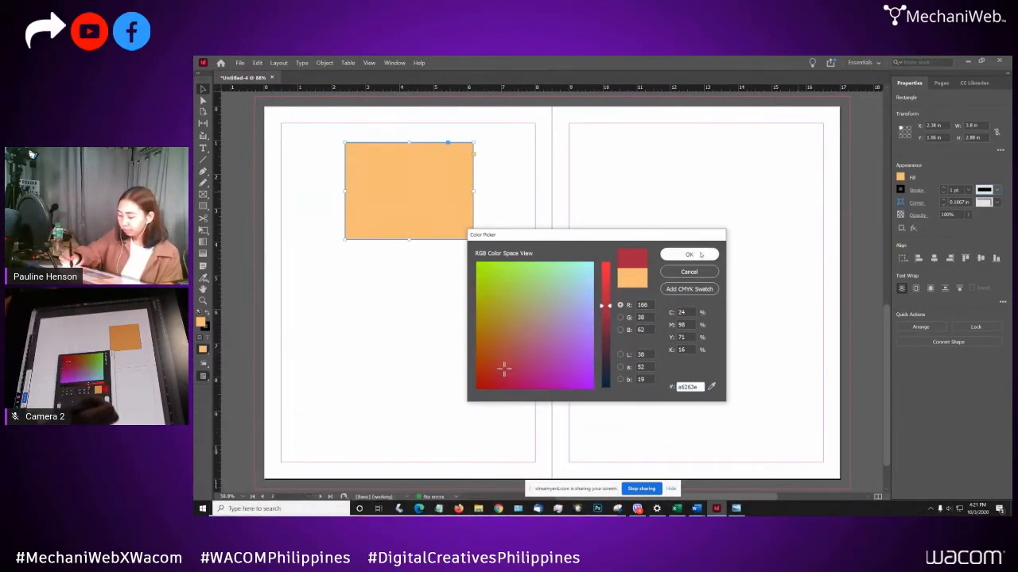
{"action": "left_click", "coordinate": [699, 254]}
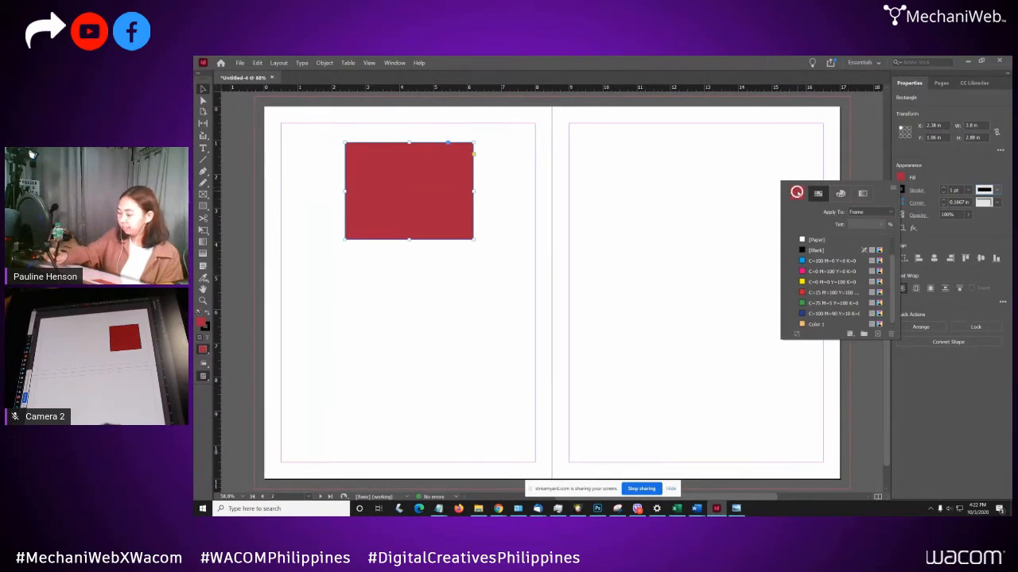
- Add the rectangle's red fill color to the swatches and name the swatch Color 2
{"action": "right_click", "coordinate": [796, 194]}
{"action": "left_click", "coordinate": [816, 197]}
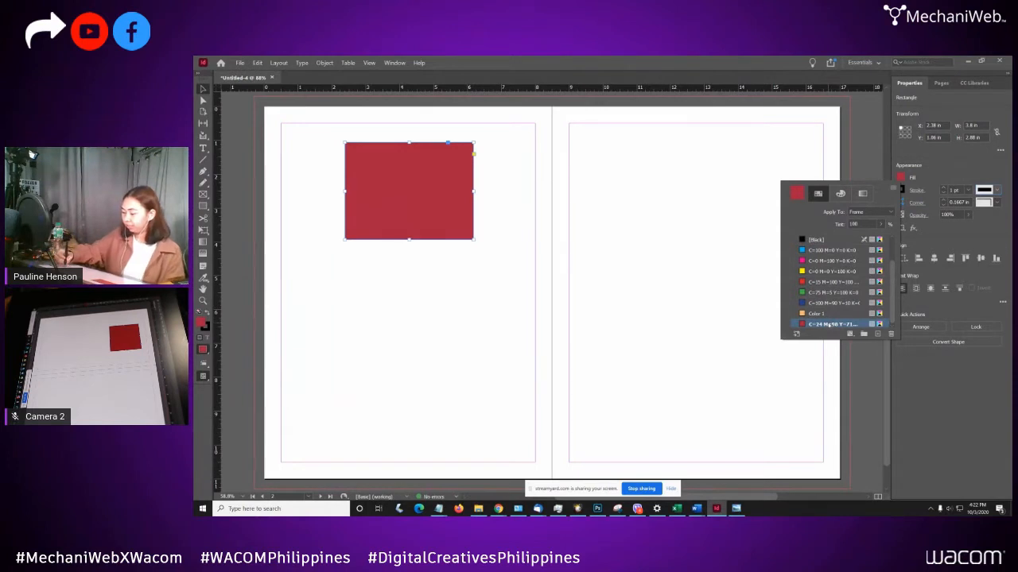
{"action": "left_click", "coordinate": [827, 324]}
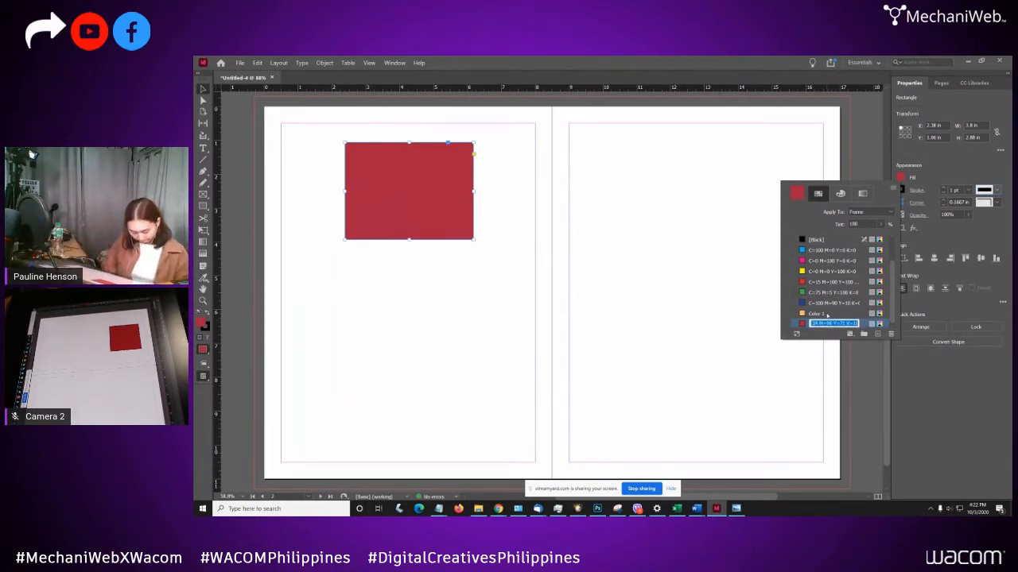
{"action": "type", "text": "C"}
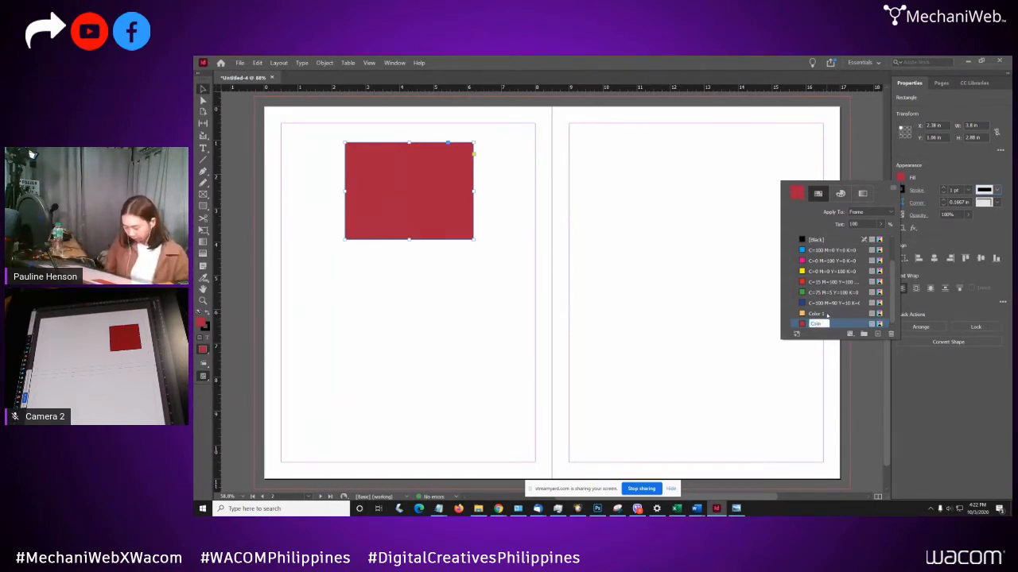
{"action": "type", "text": "olor 2"}
{"action": "key", "text": "Return"}
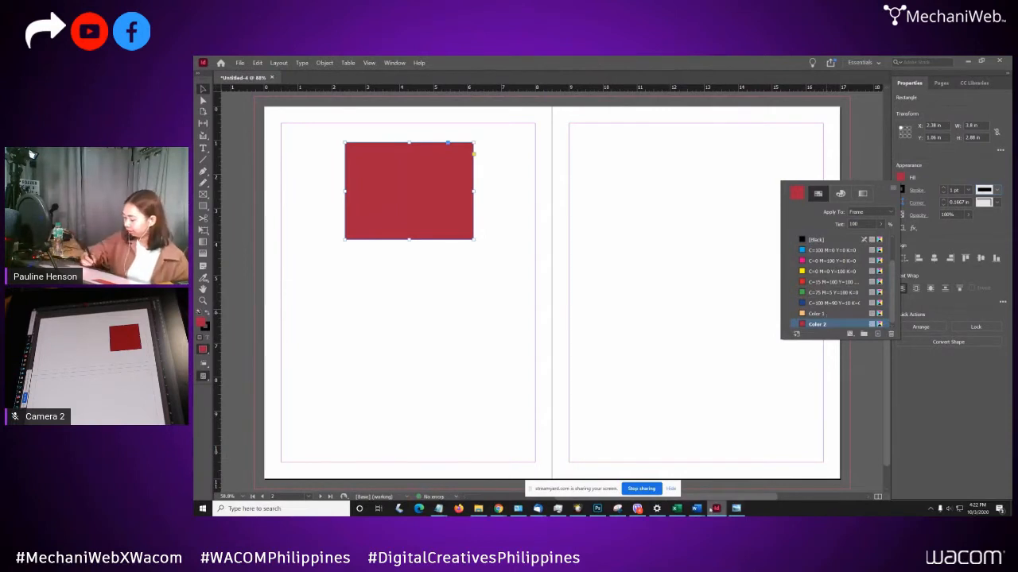
- Switch to the Word color list, copy the Color 2 hex code 035373, and return to InDesign
{"action": "left_click", "coordinate": [700, 512]}
{"action": "left_click", "coordinate": [719, 476]}
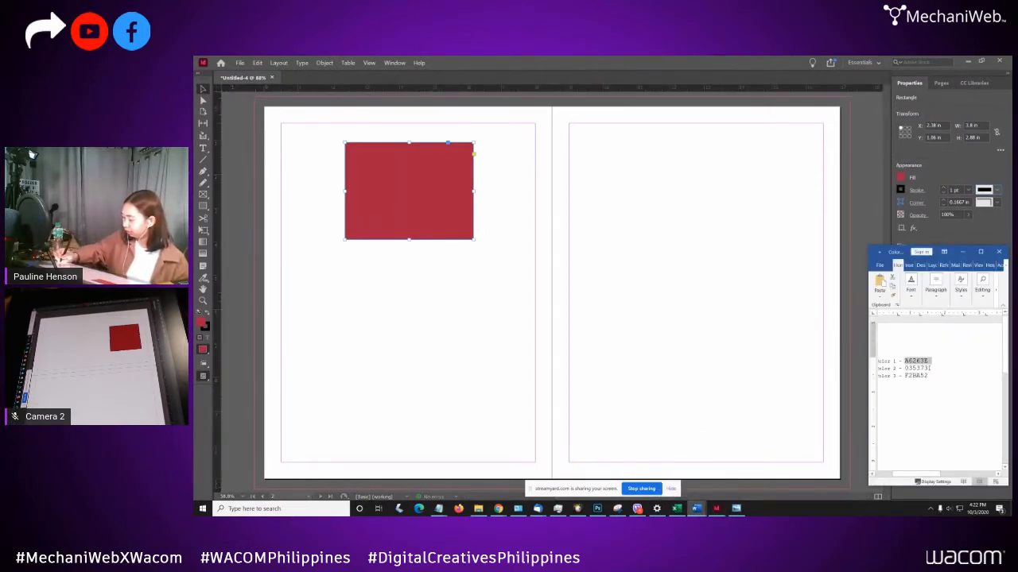
{"action": "left_click", "coordinate": [929, 368]}
{"action": "double_click", "coordinate": [914, 368]}
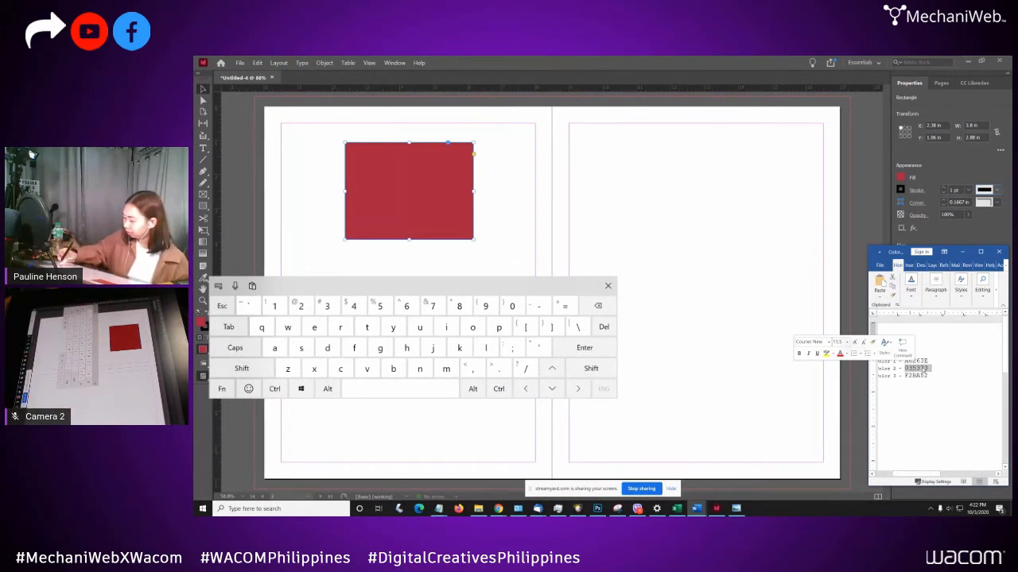
{"action": "right_click", "coordinate": [916, 368]}
{"action": "left_click", "coordinate": [897, 383]}
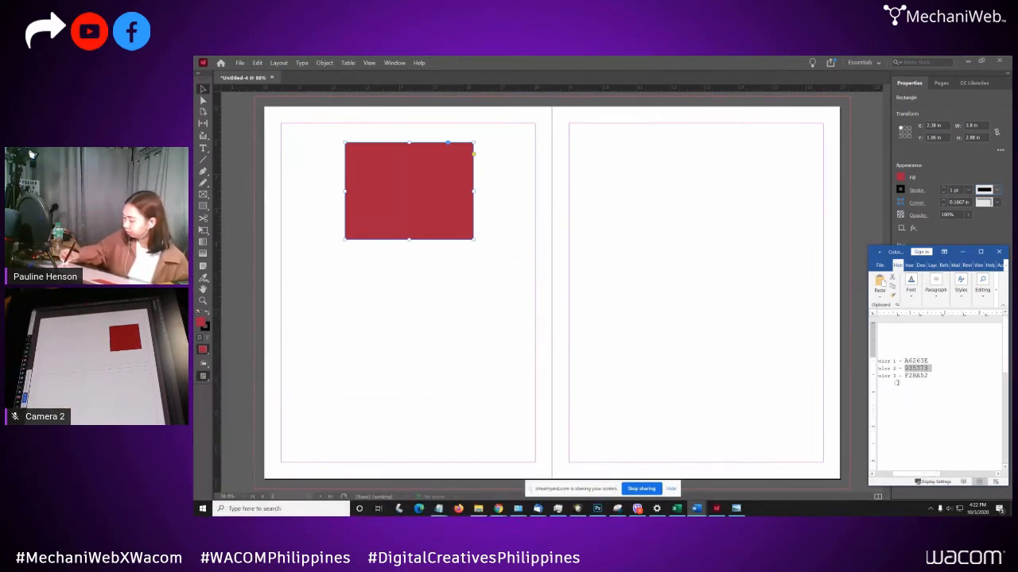
{"action": "left_click", "coordinate": [911, 203]}
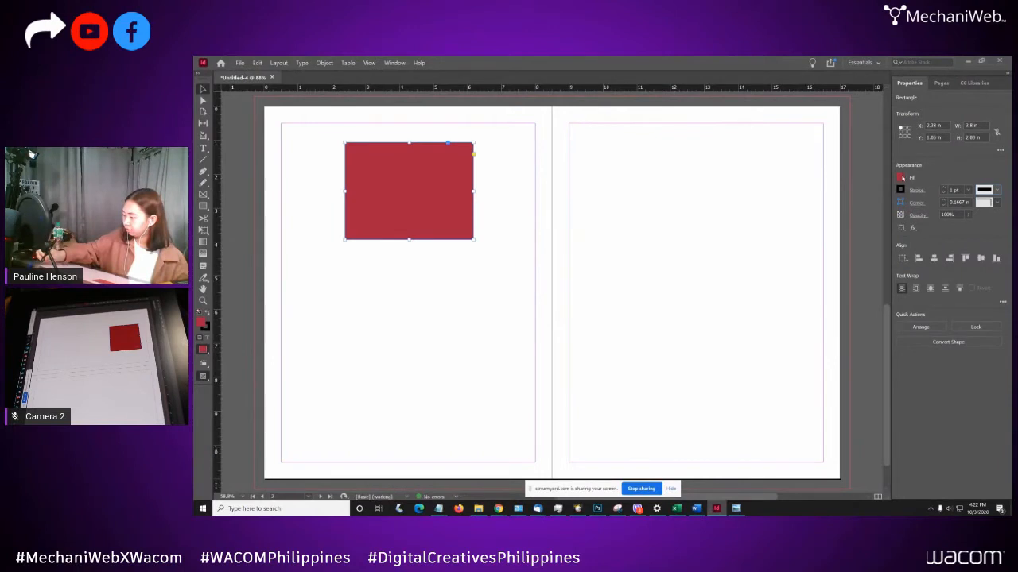
- Set the rectangle's fill to the copied hex code 035373 in the color picker
{"action": "left_click", "coordinate": [901, 177]}
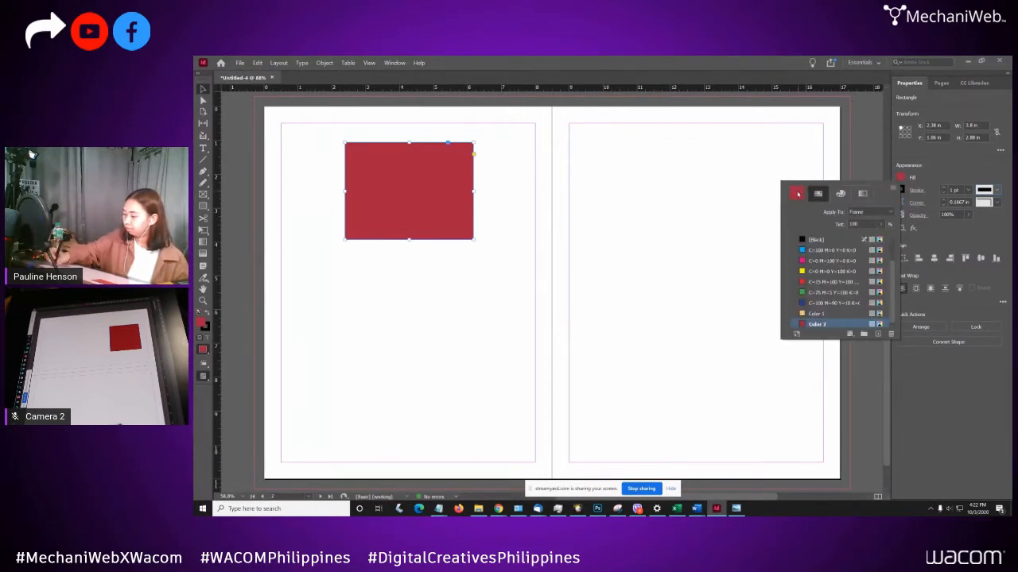
{"action": "left_click", "coordinate": [798, 194]}
{"action": "left_click", "coordinate": [696, 385]}
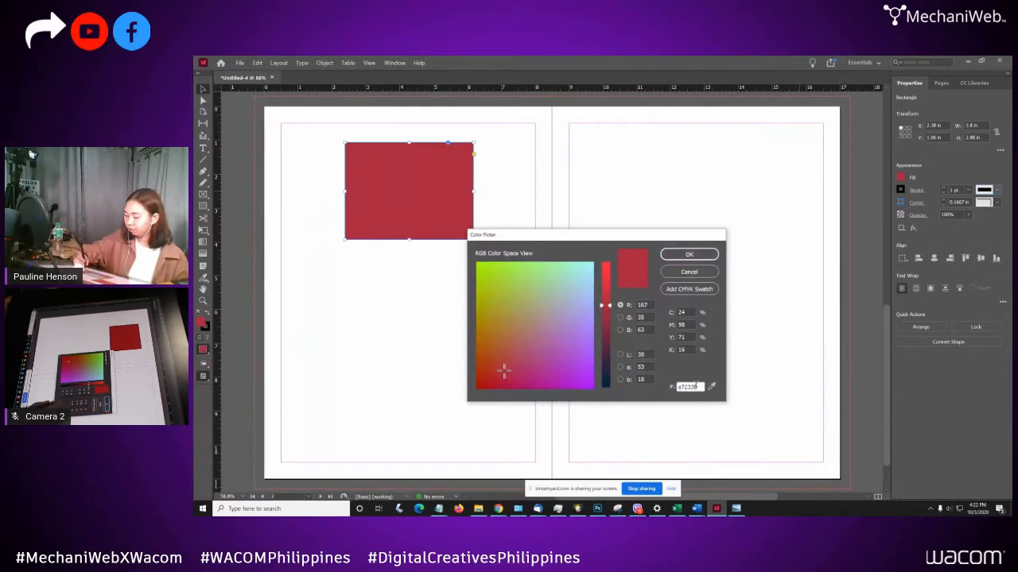
{"action": "double_click", "coordinate": [688, 386]}
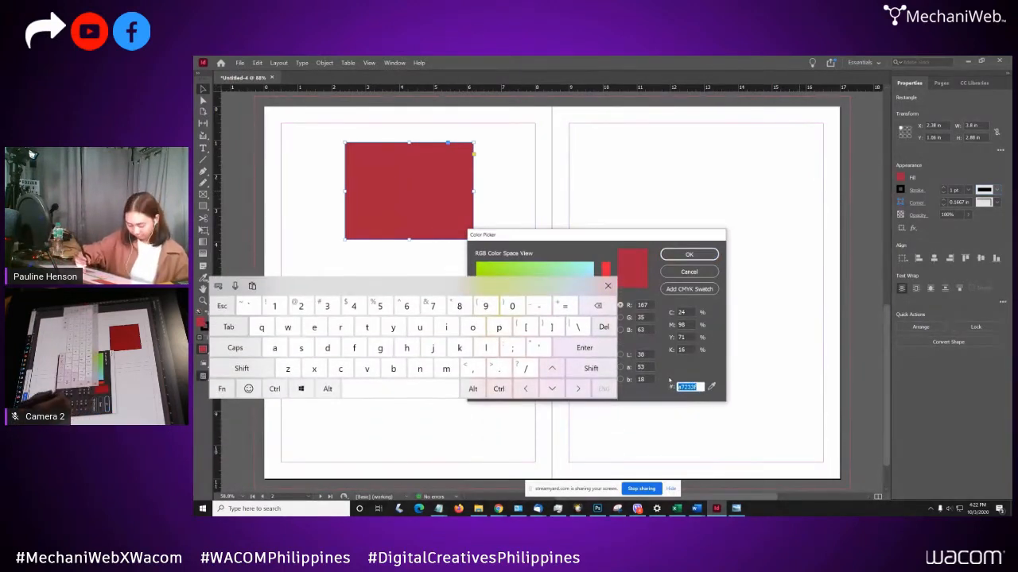
{"action": "key", "text": "ctrl+v"}
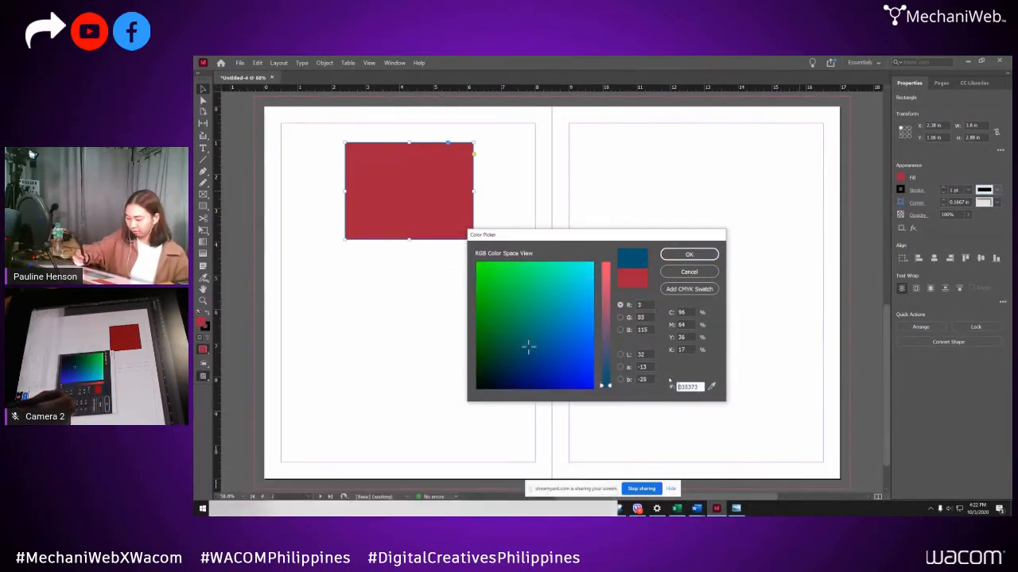
{"action": "left_click", "coordinate": [703, 254]}
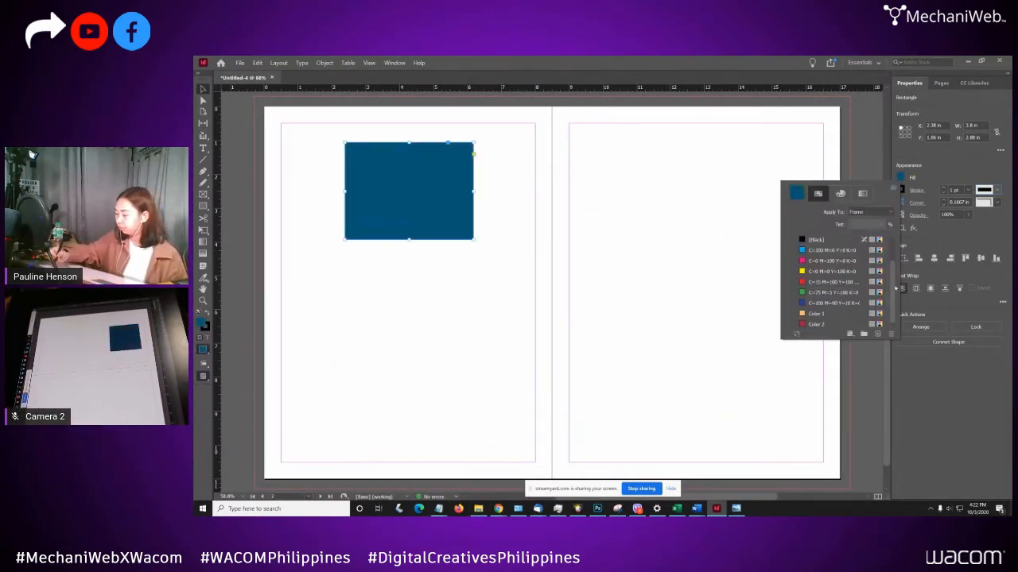
- Add the rectangle's blue fill color to the swatches and name the swatch Color 3
{"action": "scroll", "coordinate": [886, 300], "scroll_direction": "up", "scroll_amount": 3}
{"action": "left_click_drag", "start_coordinate": [892, 280], "coordinate": [892, 305]}
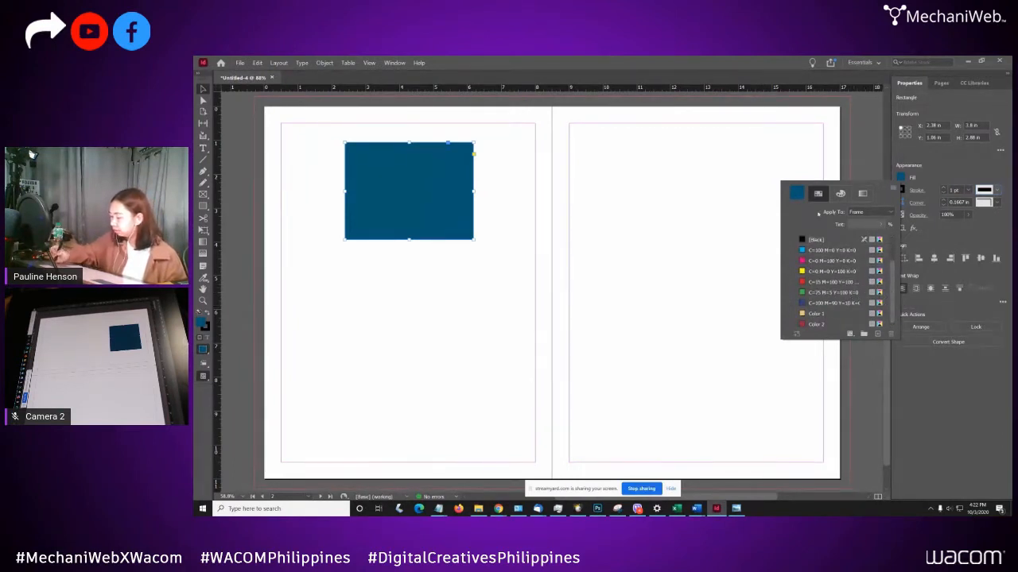
{"action": "double_click", "coordinate": [796, 194]}
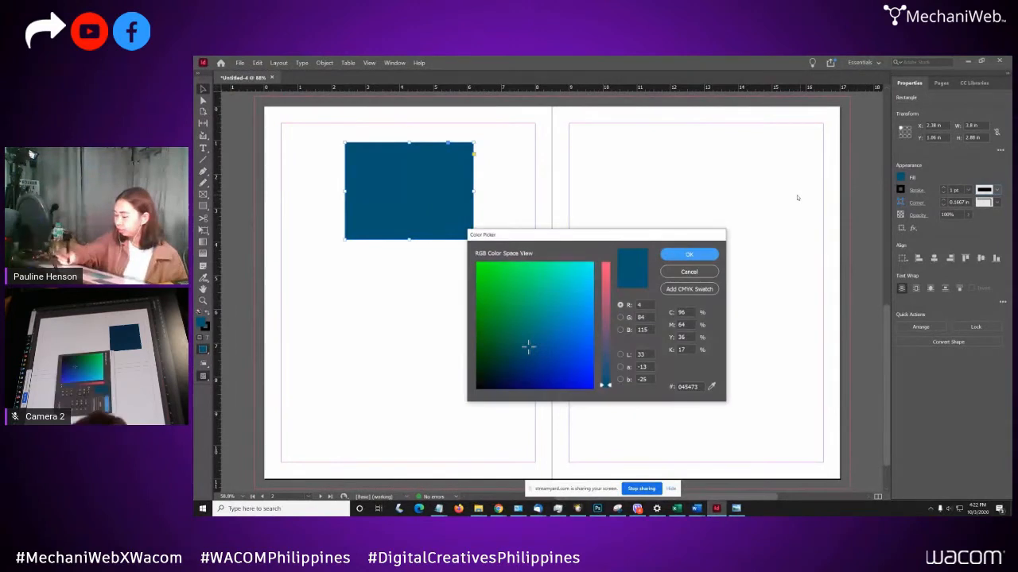
{"action": "left_click", "coordinate": [700, 256]}
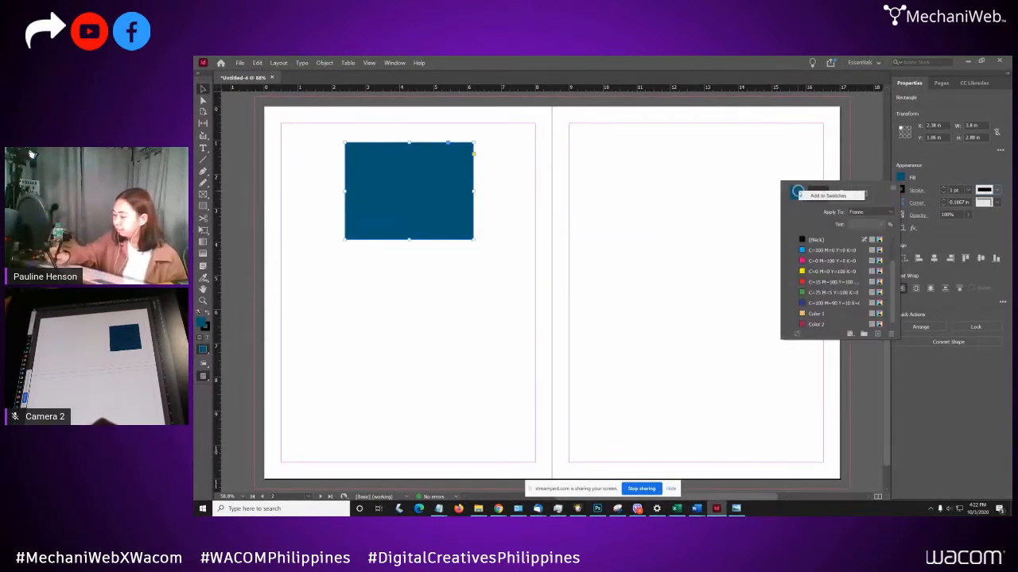
{"action": "left_click", "coordinate": [797, 192]}
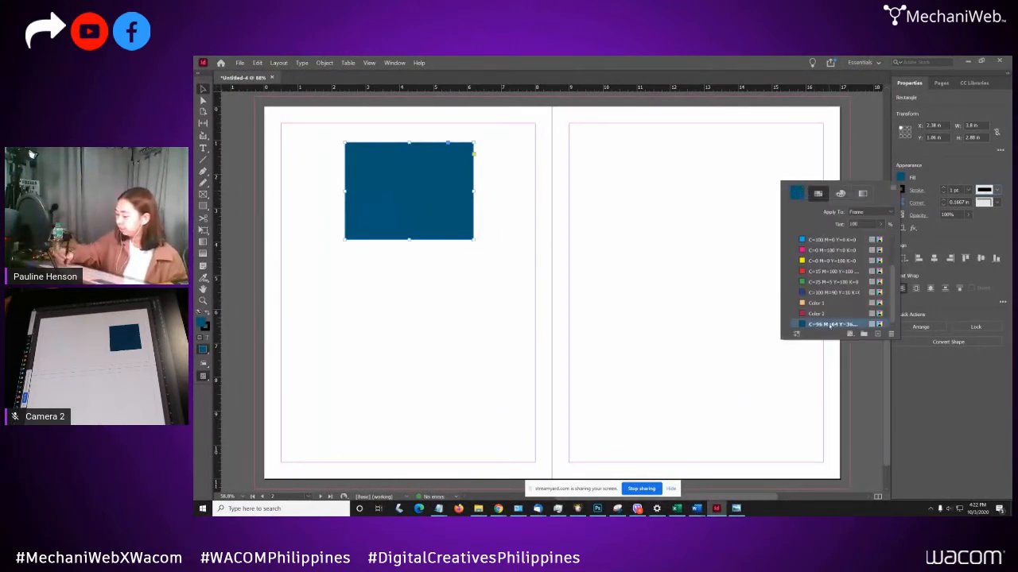
{"action": "double_click", "coordinate": [830, 326]}
{"action": "left_click", "coordinate": [697, 223]}
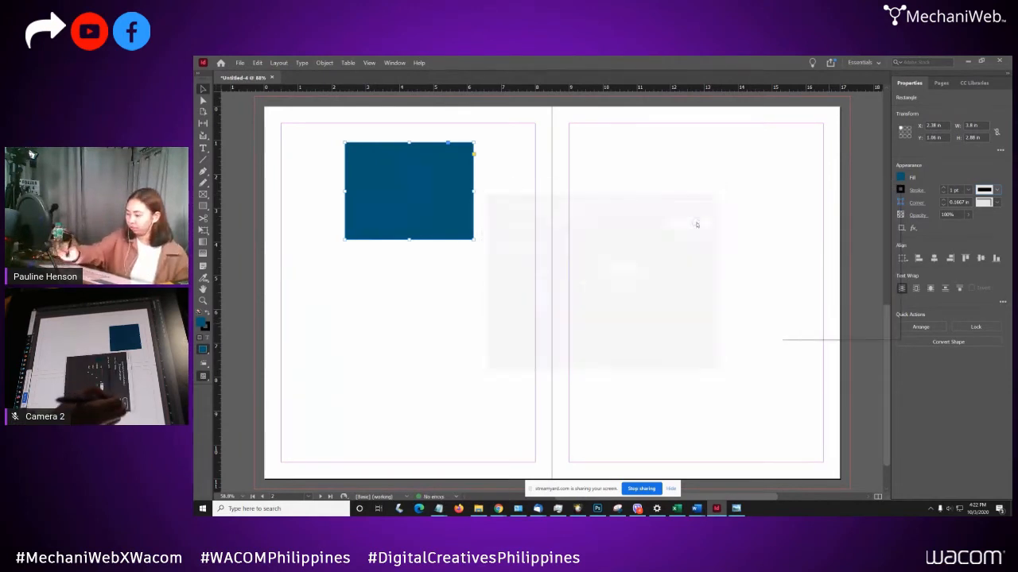
{"action": "left_click", "coordinate": [835, 324]}
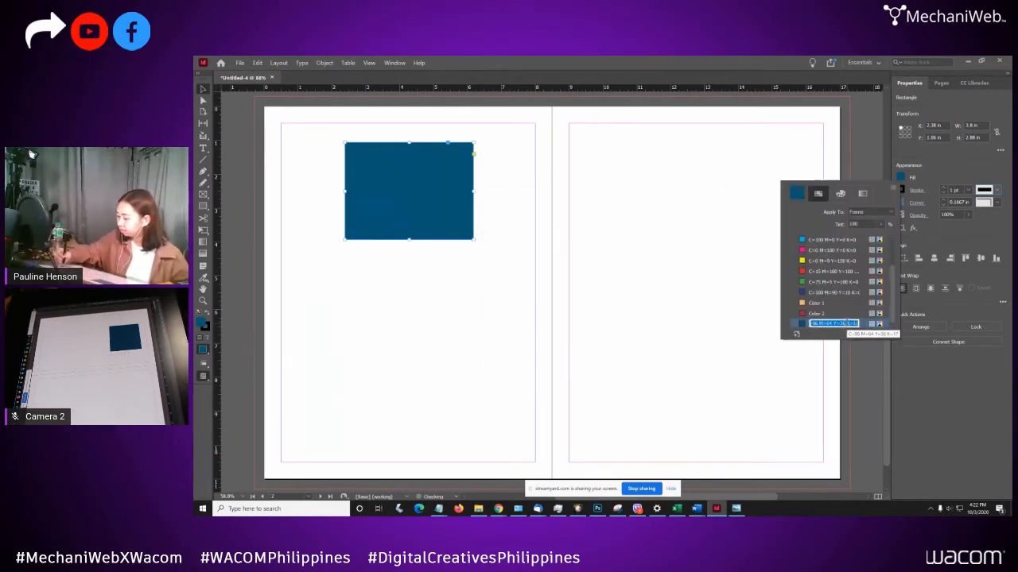
{"action": "type", "text": "Color 3"}
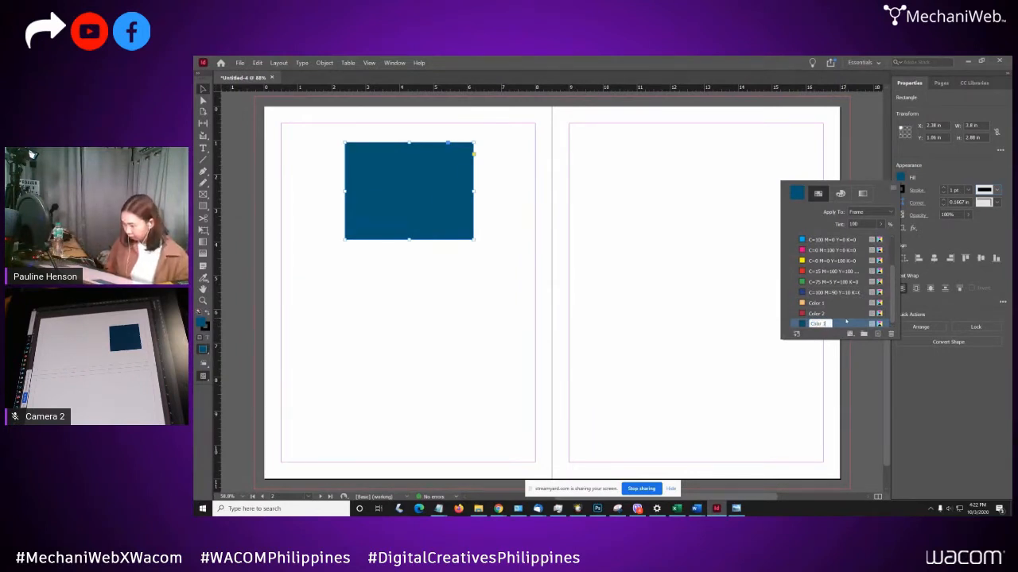
{"action": "key", "text": "Return"}
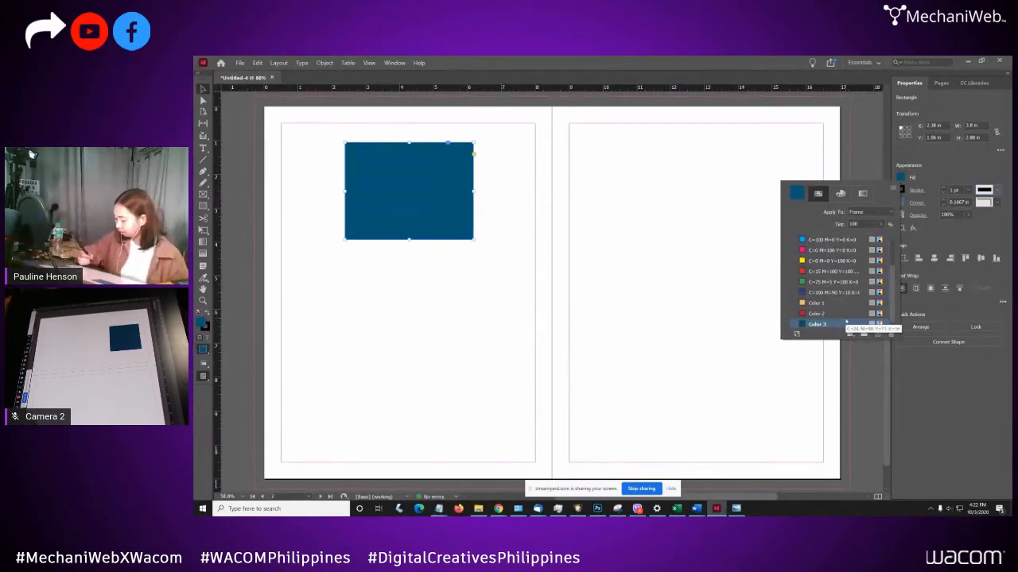
- Switch to the Word color list, copy the third hex code F2BA52, and return to InDesign
{"action": "left_click", "coordinate": [698, 509]}
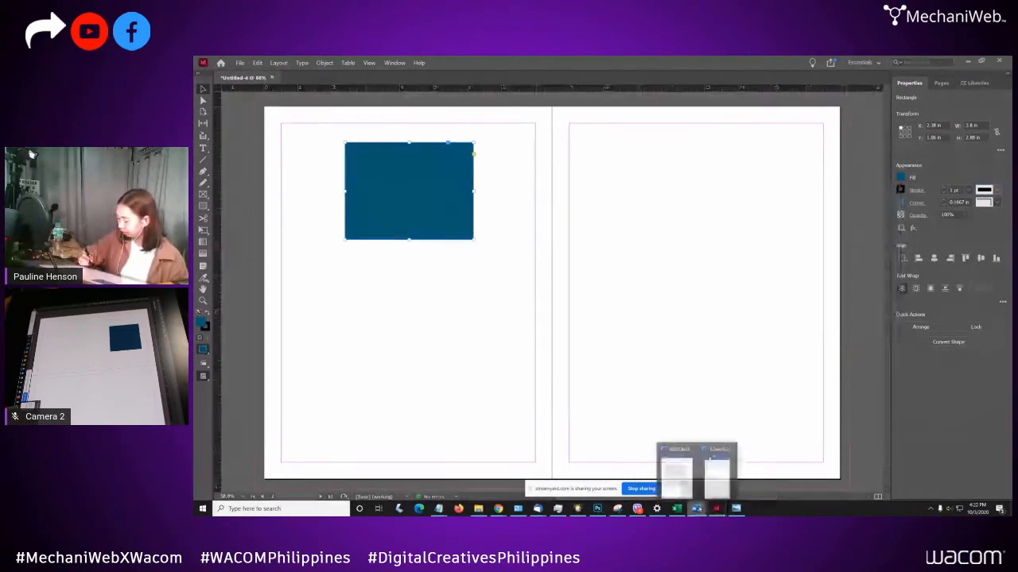
{"action": "left_click", "coordinate": [718, 481]}
{"action": "left_click", "coordinate": [929, 376]}
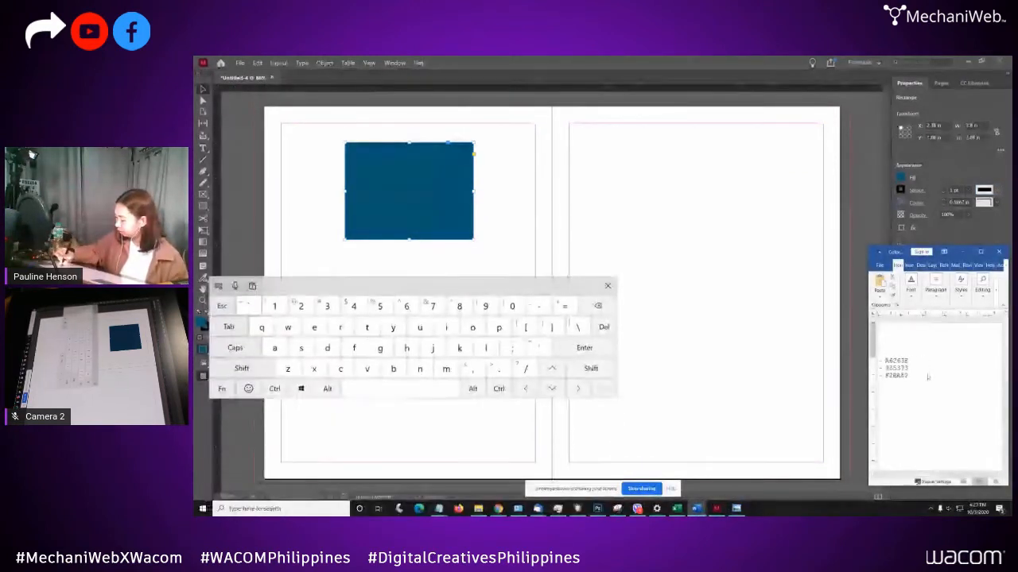
{"action": "left_click_drag", "start_coordinate": [923, 375], "coordinate": [897, 375]}
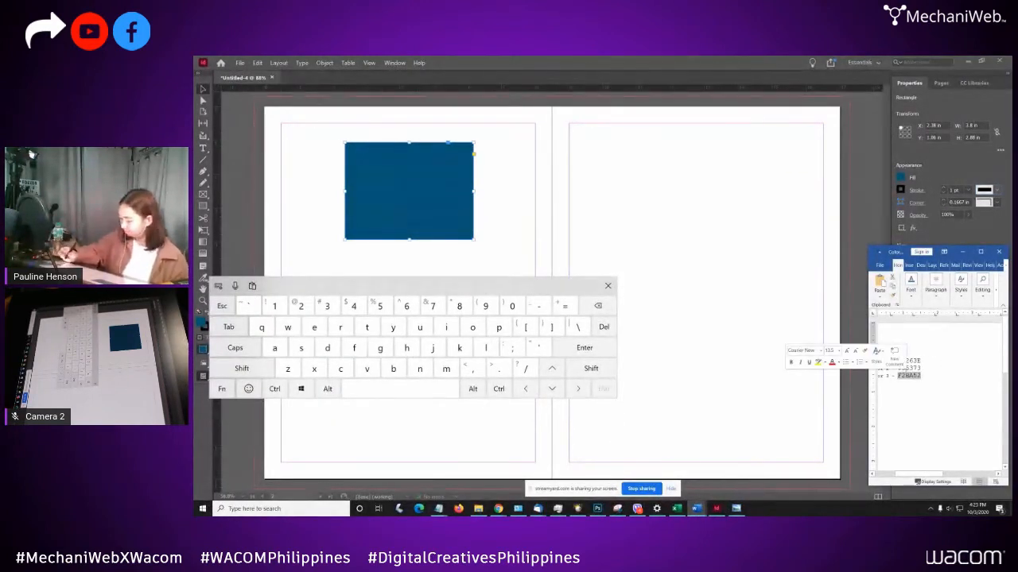
{"action": "key", "text": "ctrl+c"}
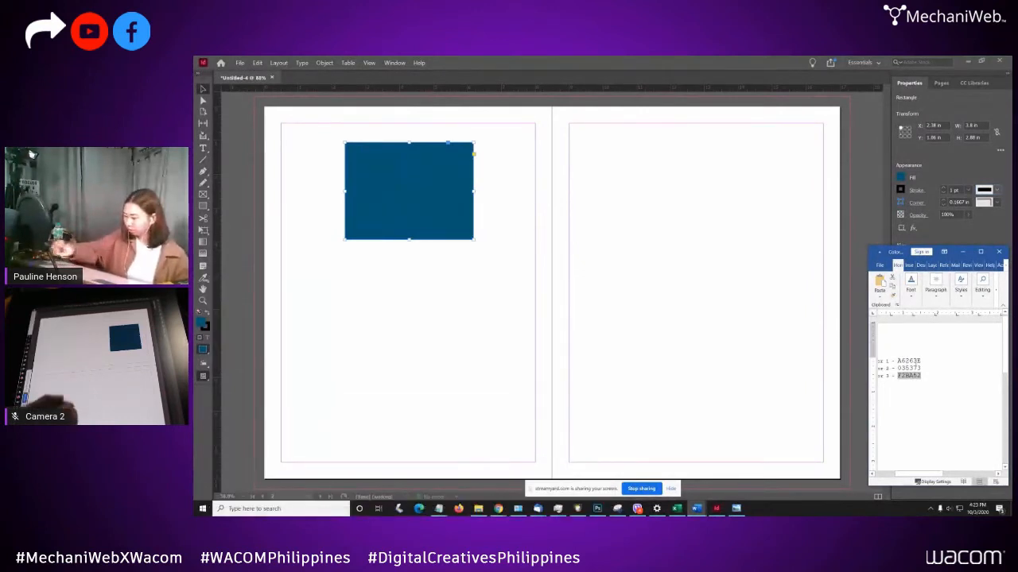
{"action": "left_click", "coordinate": [901, 178]}
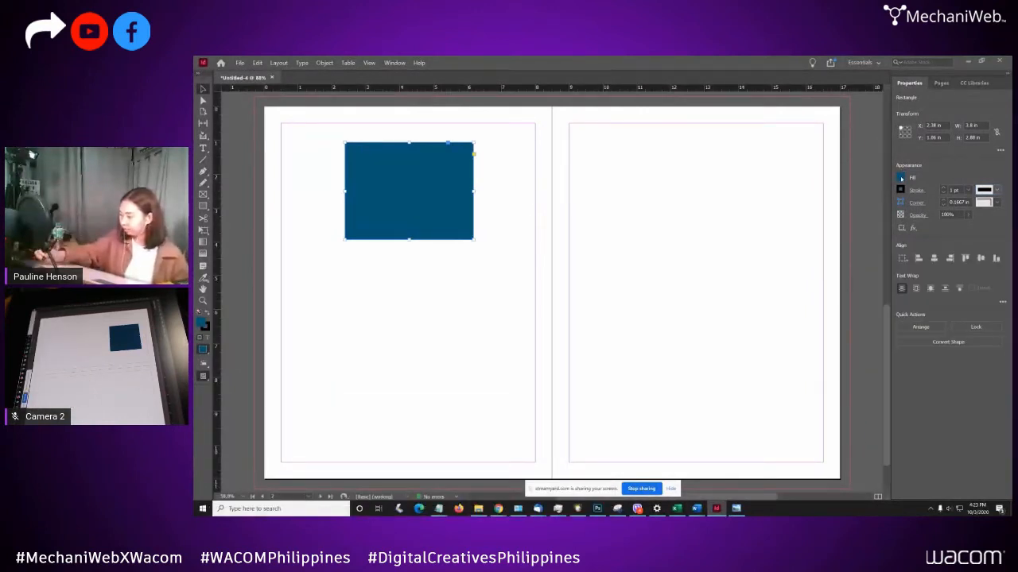
- Change the rectangle's fill to the copied hex code f2ba52 in the color picker
{"action": "left_click", "coordinate": [900, 178]}
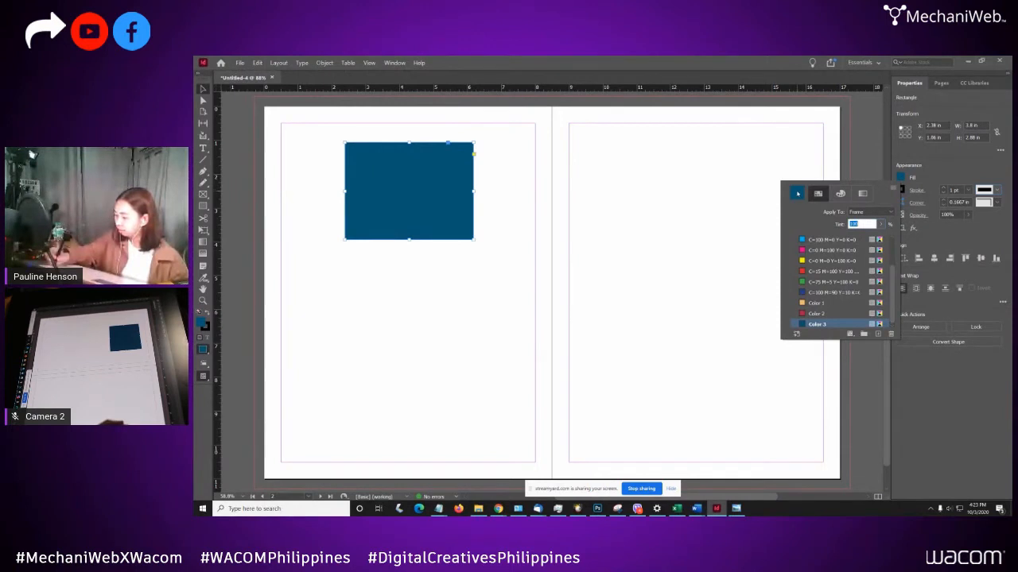
{"action": "double_click", "coordinate": [797, 193]}
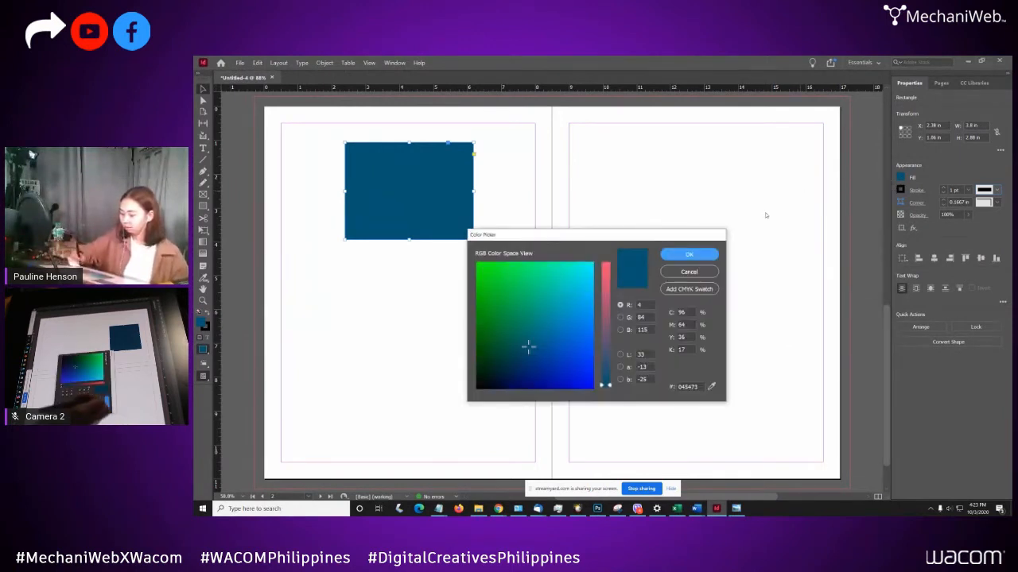
{"action": "left_click", "coordinate": [698, 386]}
{"action": "left_click_drag", "start_coordinate": [698, 386], "coordinate": [672, 385]}
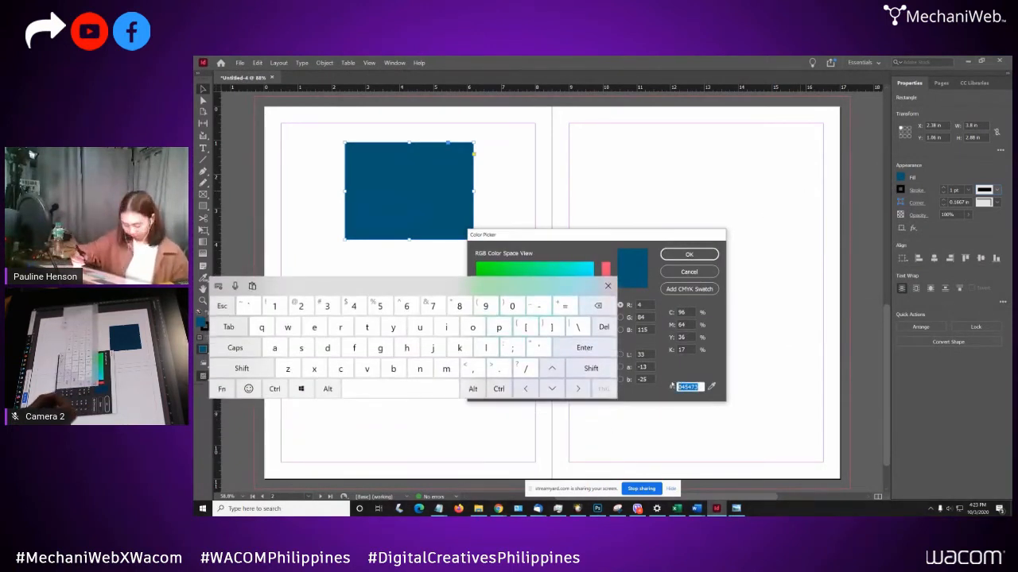
{"action": "key", "text": "ctrl+v"}
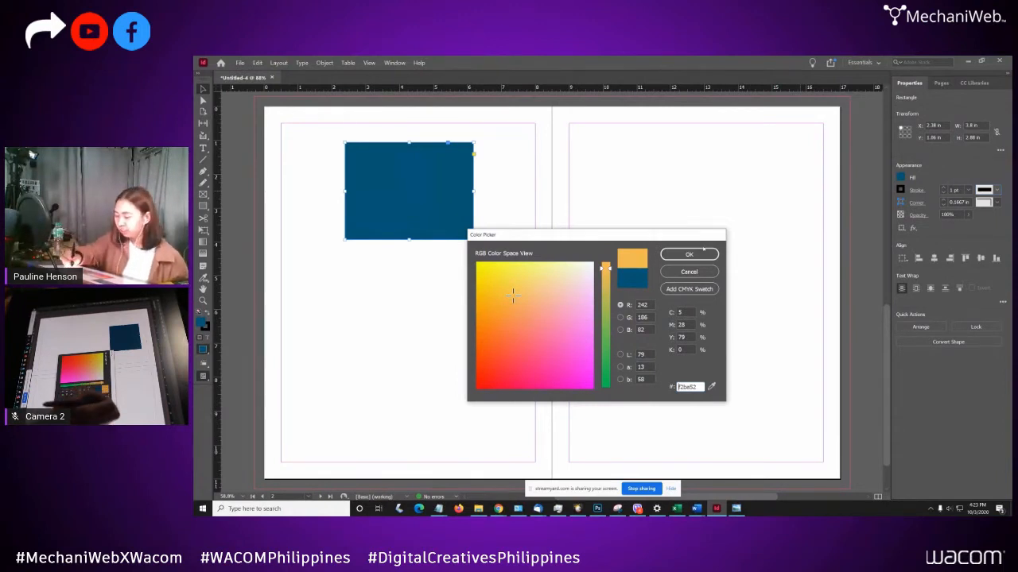
{"action": "left_click", "coordinate": [689, 254]}
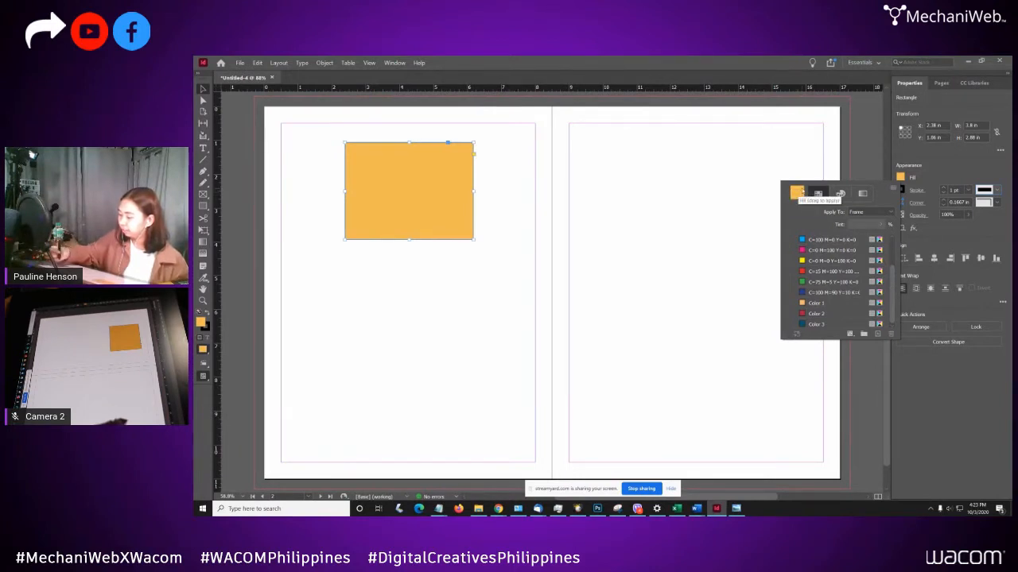
- Add the rectangle's yellow-orange fill color to the swatches and name the swatch Color 4
{"action": "right_click", "coordinate": [798, 194]}
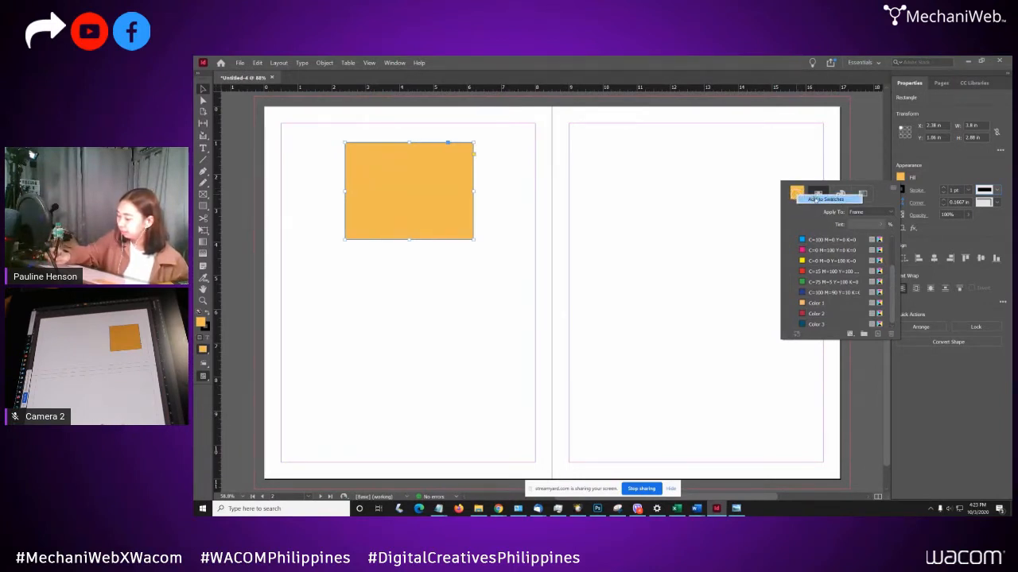
{"action": "left_click", "coordinate": [818, 197]}
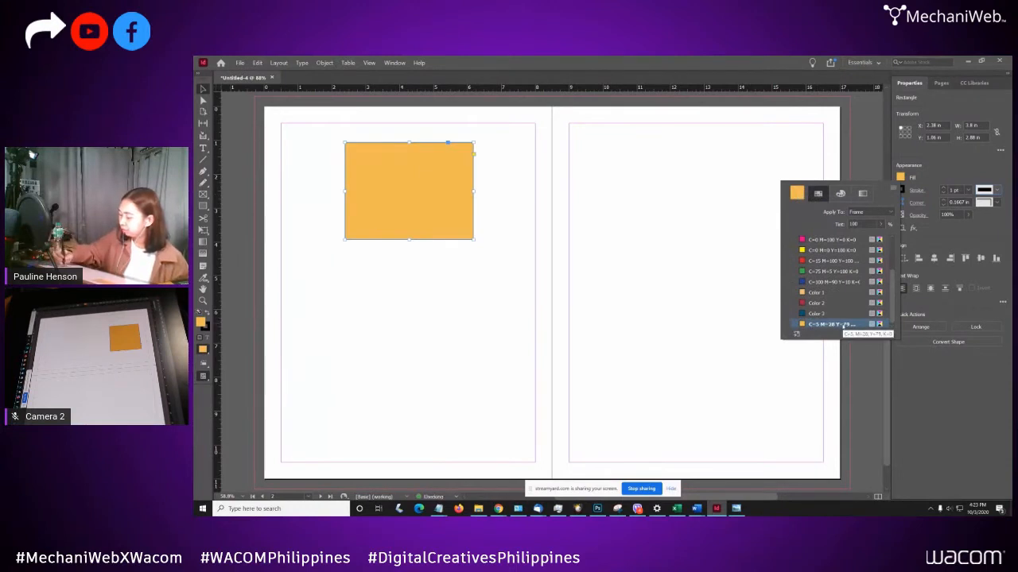
{"action": "left_click", "coordinate": [844, 326]}
{"action": "type", "text": "Color"}
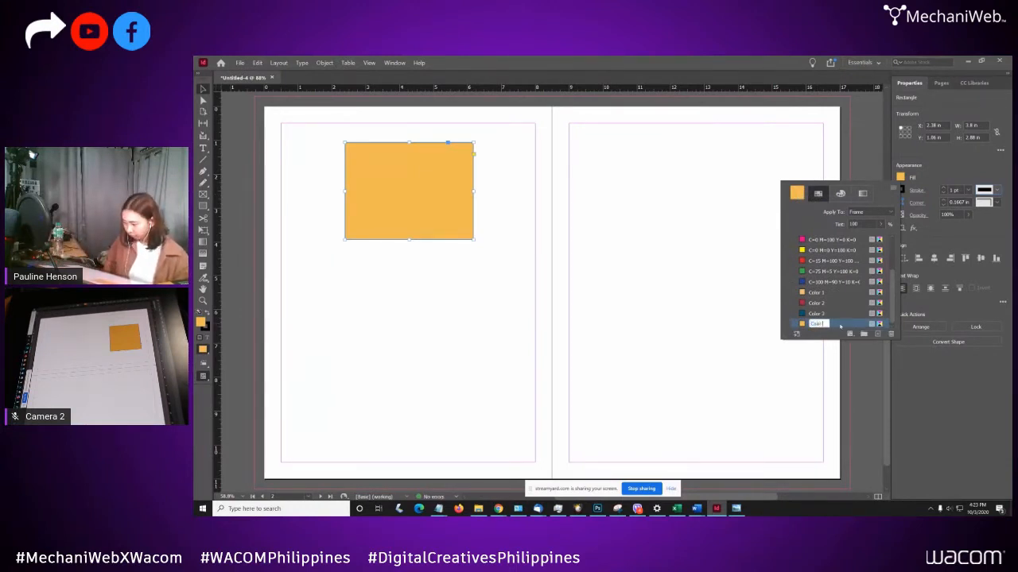
{"action": "type", "text": " 4"}
{"action": "key", "text": "Return"}
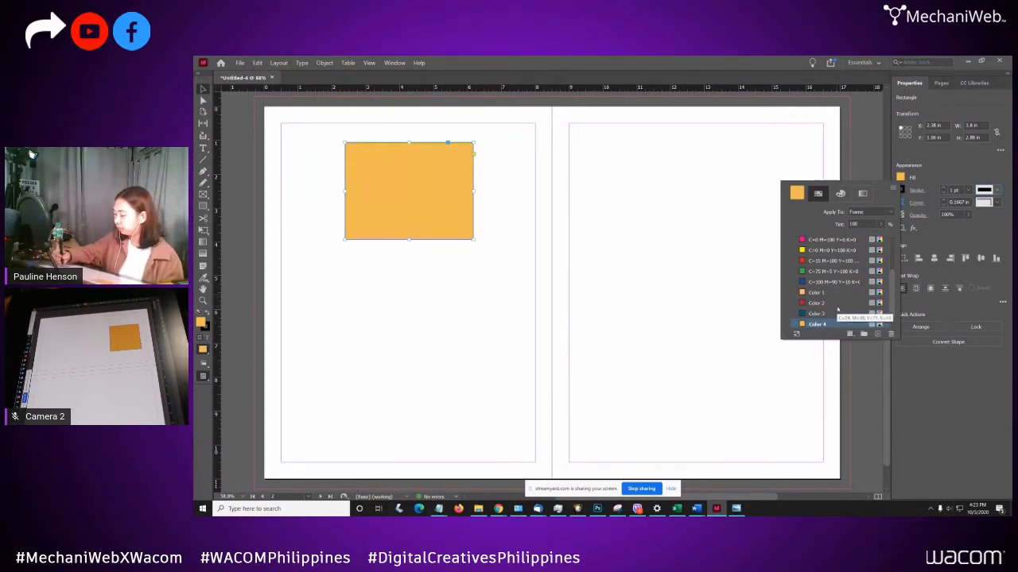
{"action": "left_click", "coordinate": [835, 303]}
{"action": "left_click", "coordinate": [835, 313]}
{"action": "left_click", "coordinate": [833, 322]}
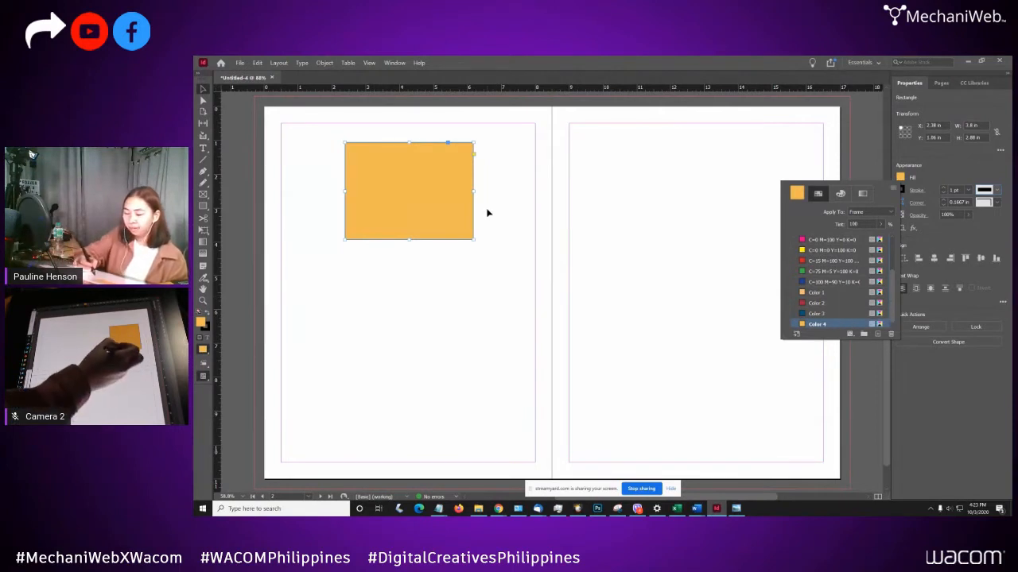
- Move the yellow-orange rectangle to about X 1.08 in, Y 0.96 in, and paste a copy aligned directly below it with a small gap
{"action": "left_click", "coordinate": [466, 215]}
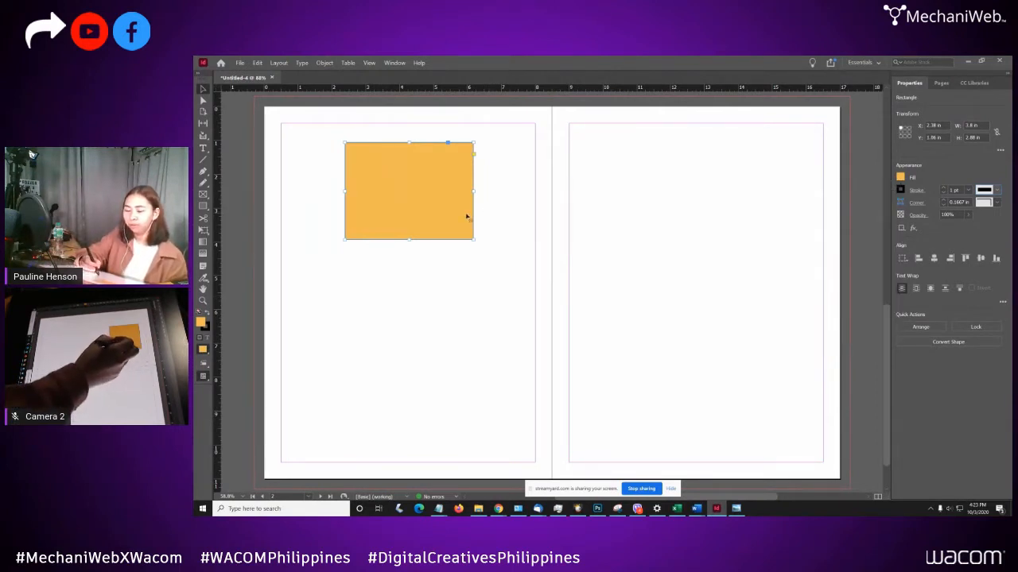
{"action": "left_click_drag", "start_coordinate": [452, 218], "coordinate": [411, 218]}
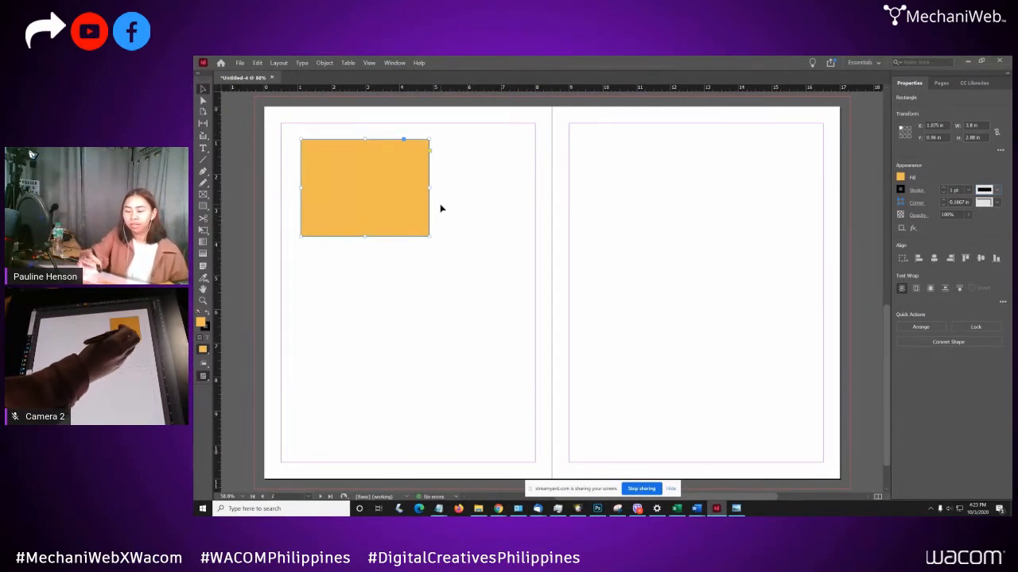
{"action": "right_click", "coordinate": [395, 190]}
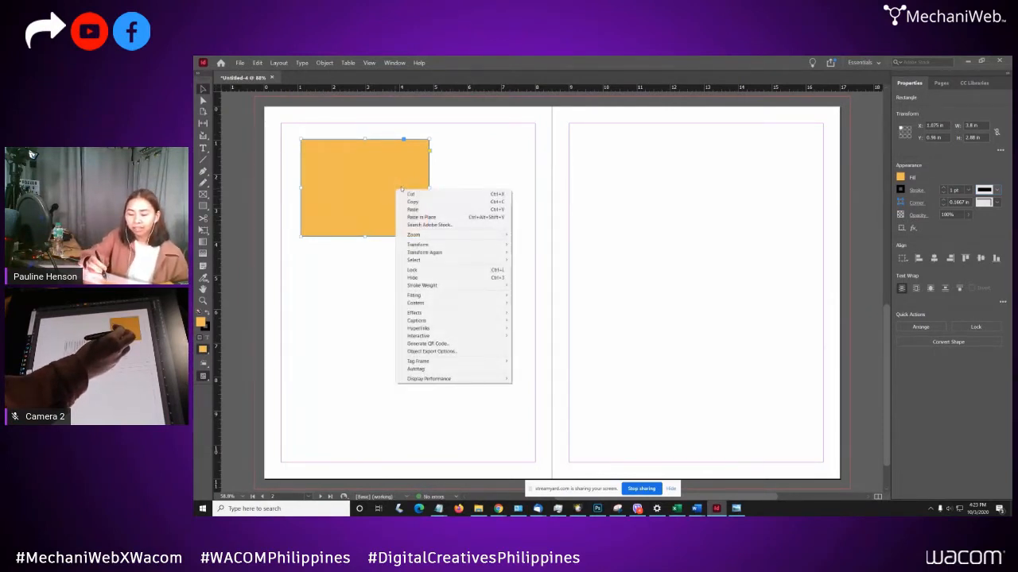
{"action": "left_click", "coordinate": [409, 203]}
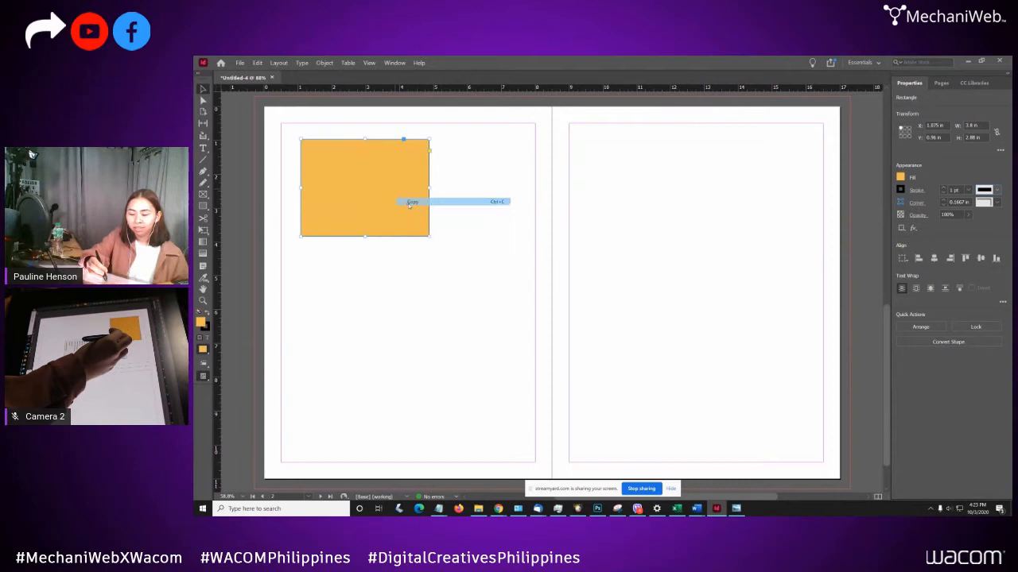
{"action": "left_click", "coordinate": [405, 269]}
{"action": "right_click", "coordinate": [405, 269]}
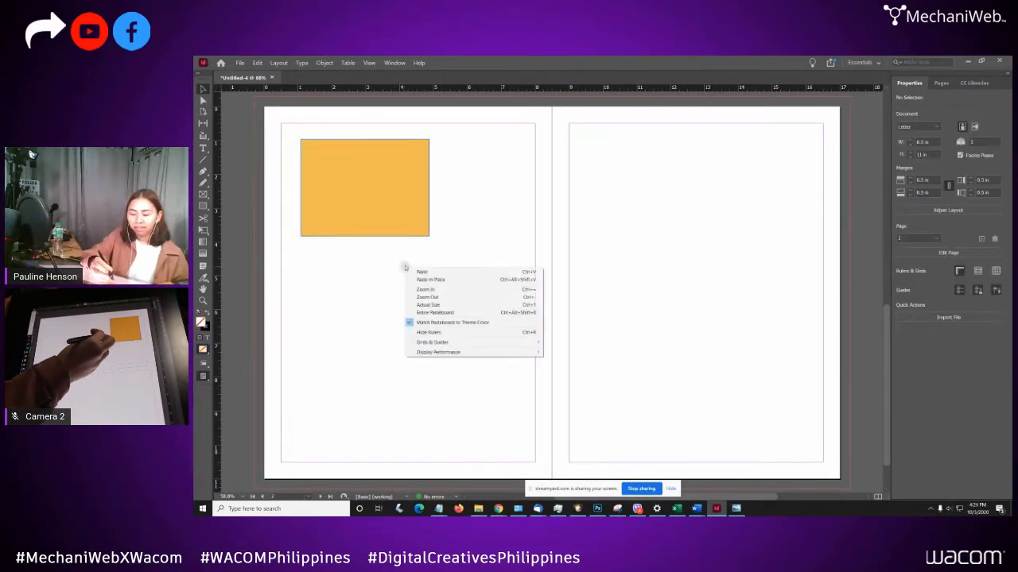
{"action": "left_click", "coordinate": [436, 272]}
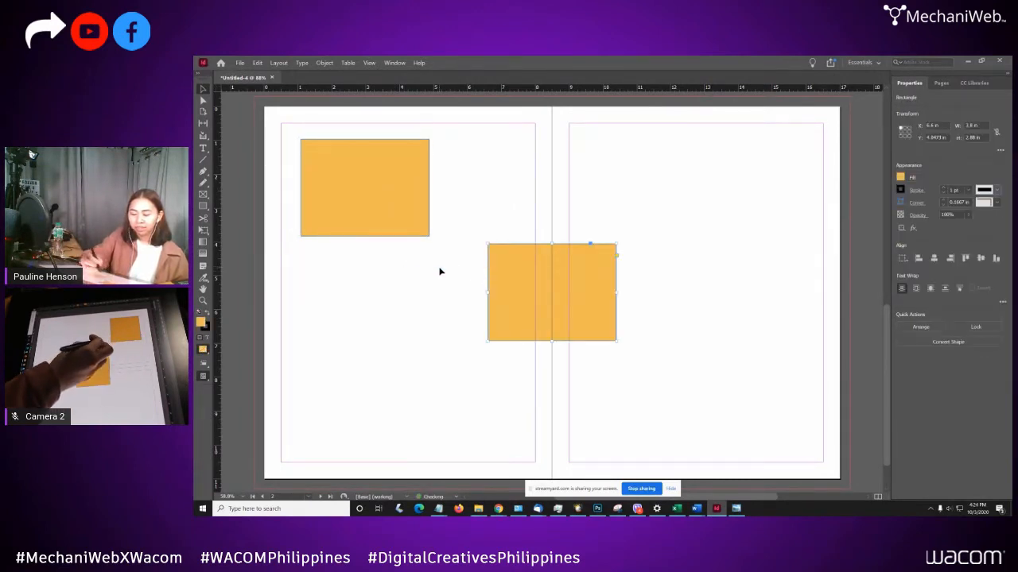
{"action": "left_click_drag", "start_coordinate": [532, 294], "coordinate": [341, 291]}
{"action": "left_click", "coordinate": [457, 244]}
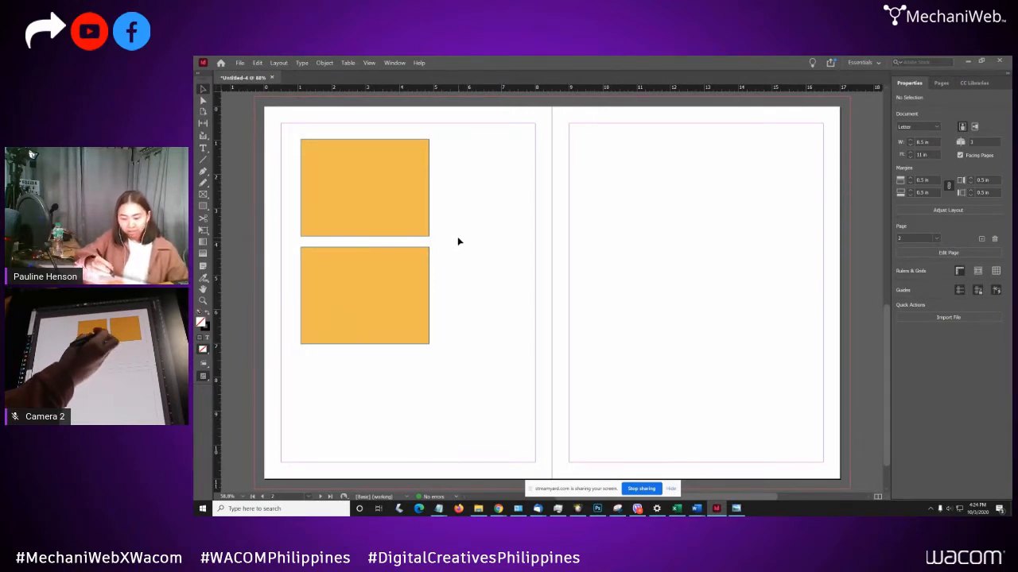
- Paste a third yellow-orange rectangle aligned below the others at about Y 7.18 in, and move the middle one up to about Y 3.96 in
{"action": "left_click", "coordinate": [407, 283]}
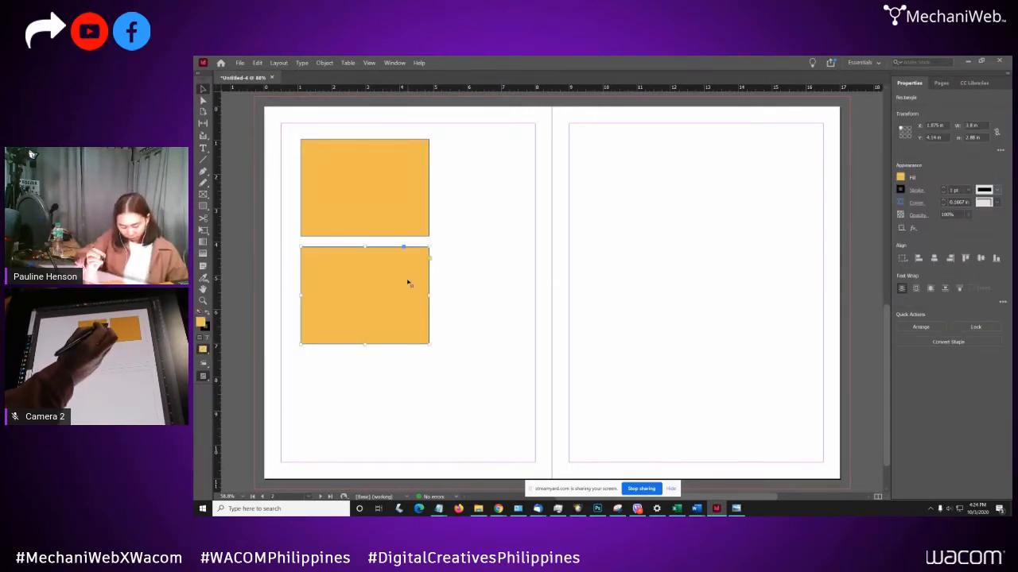
{"action": "left_click", "coordinate": [466, 289]}
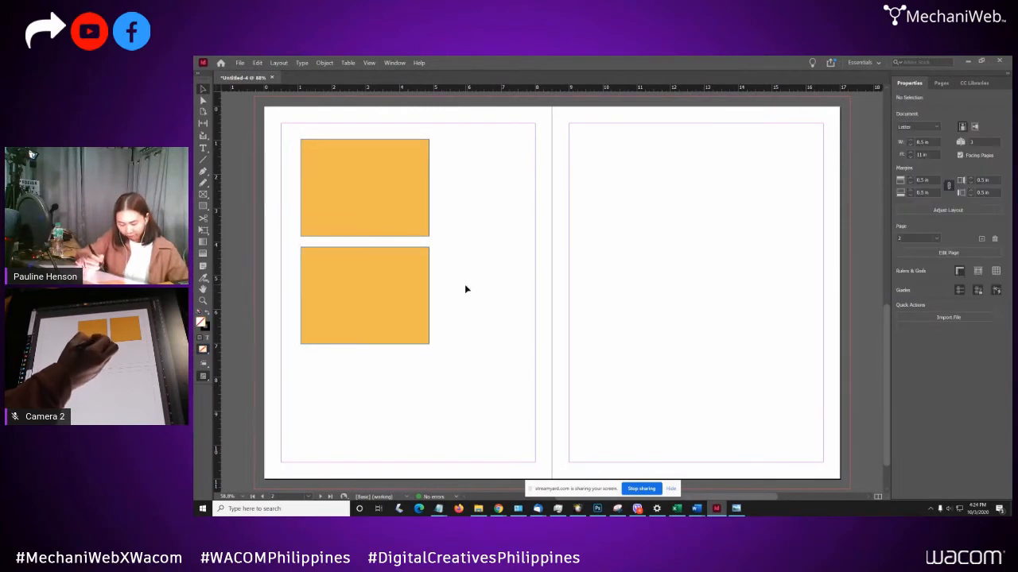
{"action": "key", "text": "ctrl+v"}
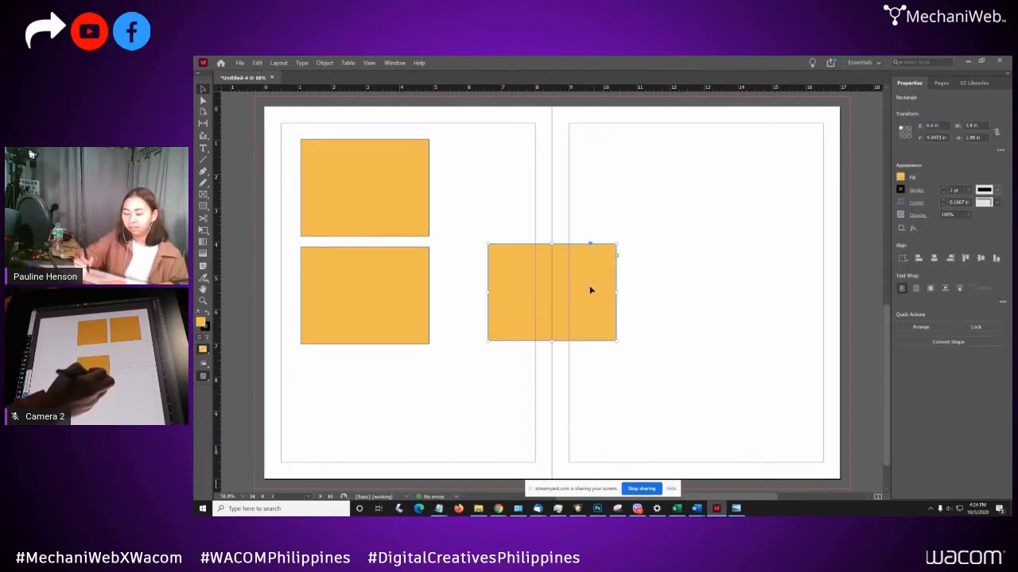
{"action": "left_click_drag", "start_coordinate": [591, 289], "coordinate": [400, 391]}
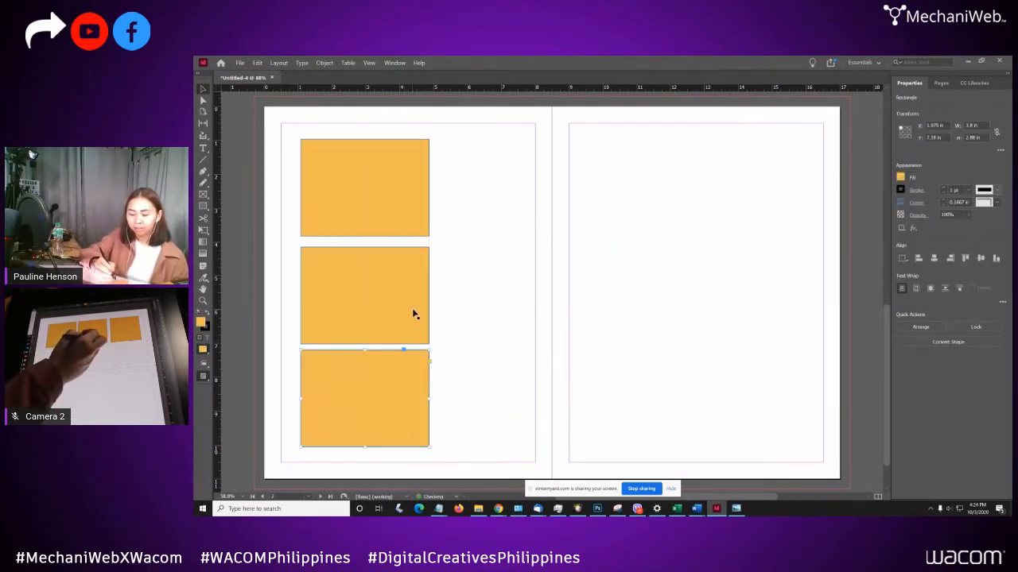
{"action": "left_click_drag", "start_coordinate": [412, 305], "coordinate": [412, 304]}
- Fill the uppermost rectangle with the red Color 2 swatch
{"action": "left_click", "coordinate": [411, 207]}
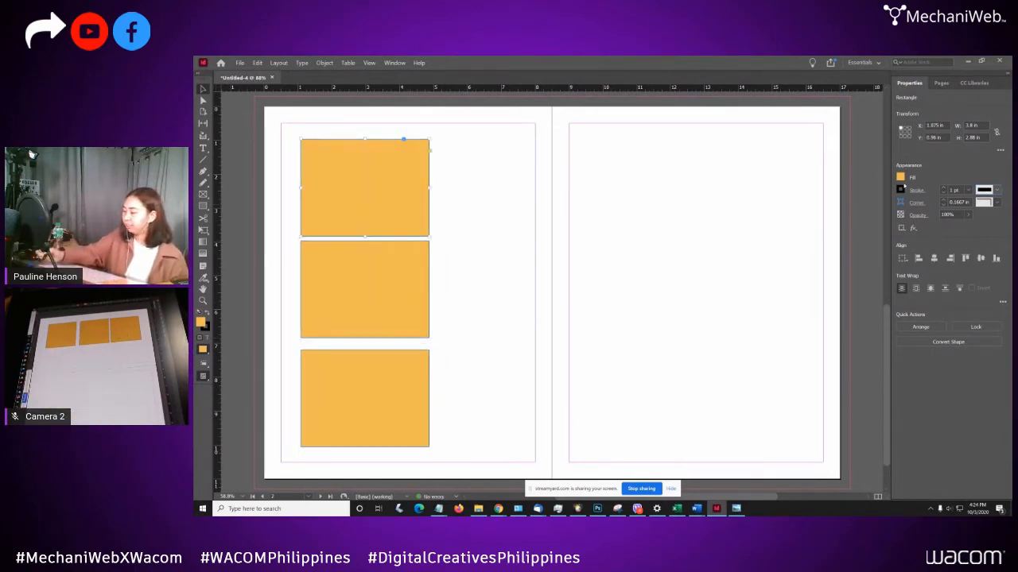
{"action": "left_click", "coordinate": [900, 176]}
{"action": "left_click", "coordinate": [818, 194]}
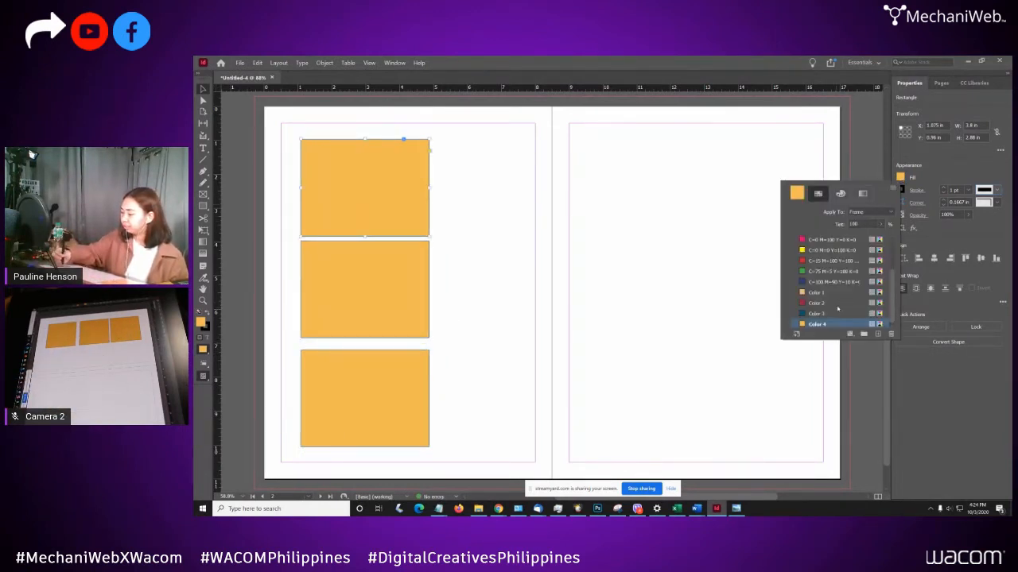
{"action": "left_click", "coordinate": [835, 303]}
{"action": "left_click", "coordinate": [419, 302]}
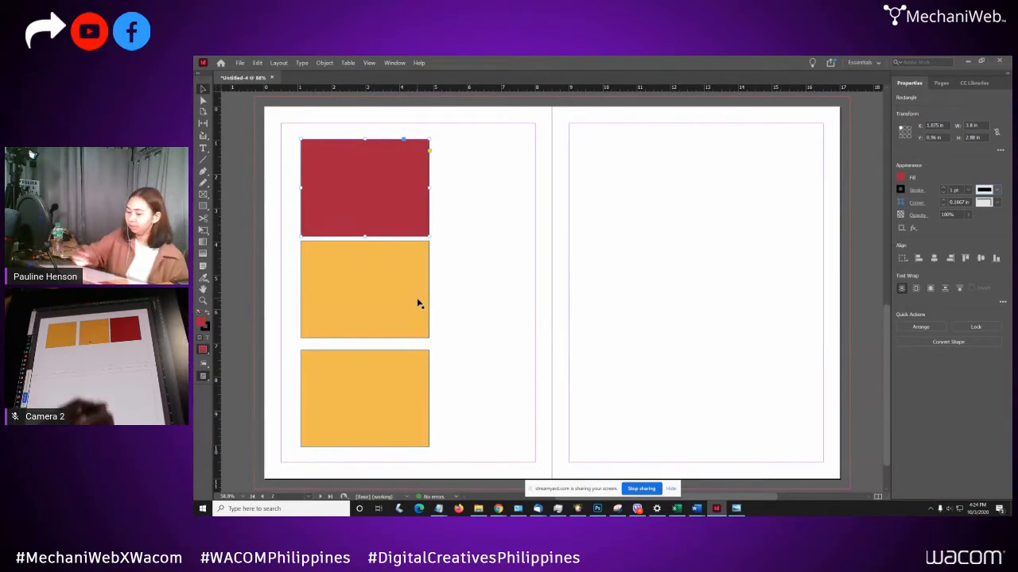
- Fill the middle rectangle with the blue Color 3 swatch
{"action": "left_click", "coordinate": [403, 311]}
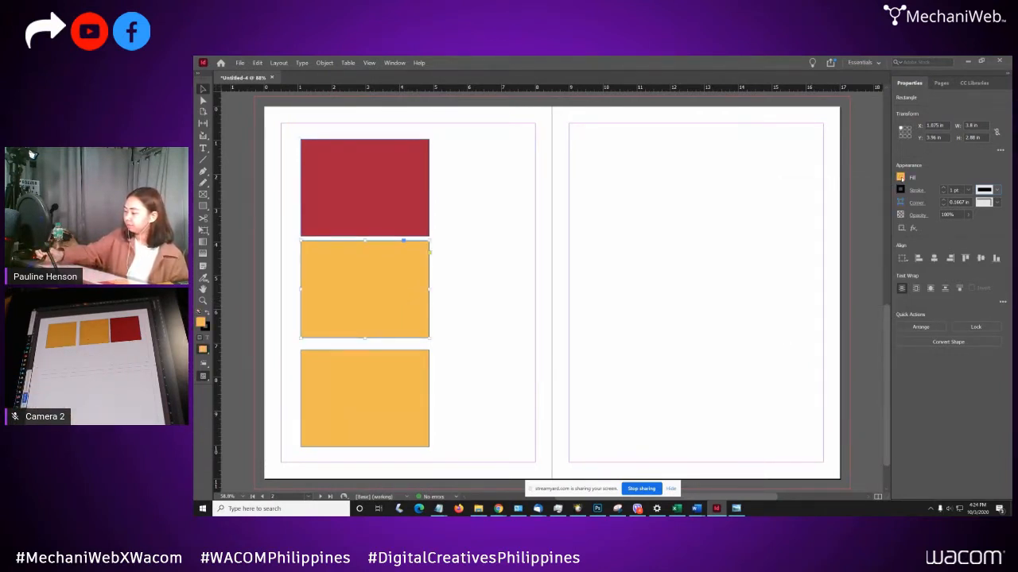
{"action": "left_click", "coordinate": [902, 179]}
{"action": "left_click", "coordinate": [901, 179]}
{"action": "left_click", "coordinate": [901, 177]}
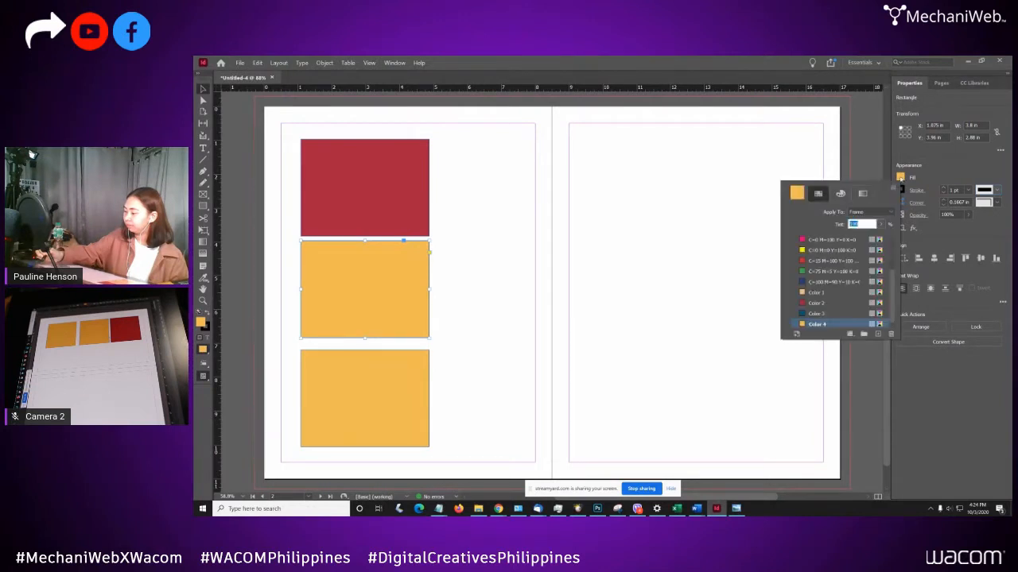
{"action": "left_click", "coordinate": [850, 313]}
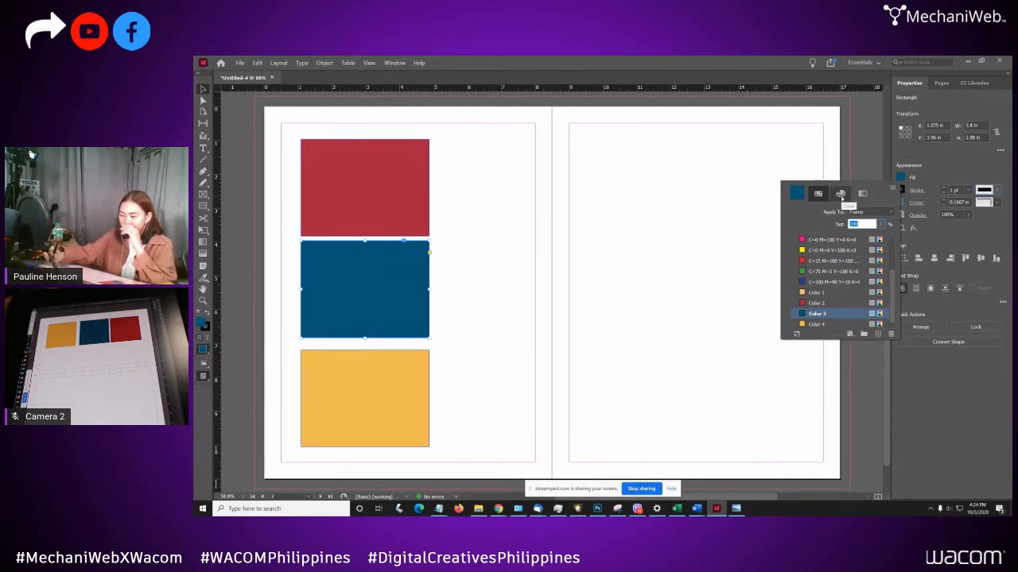
- Show the blue rectangle's fill color values in RGB mode, and close the color settings
{"action": "left_click", "coordinate": [841, 196]}
{"action": "left_click", "coordinate": [892, 190]}
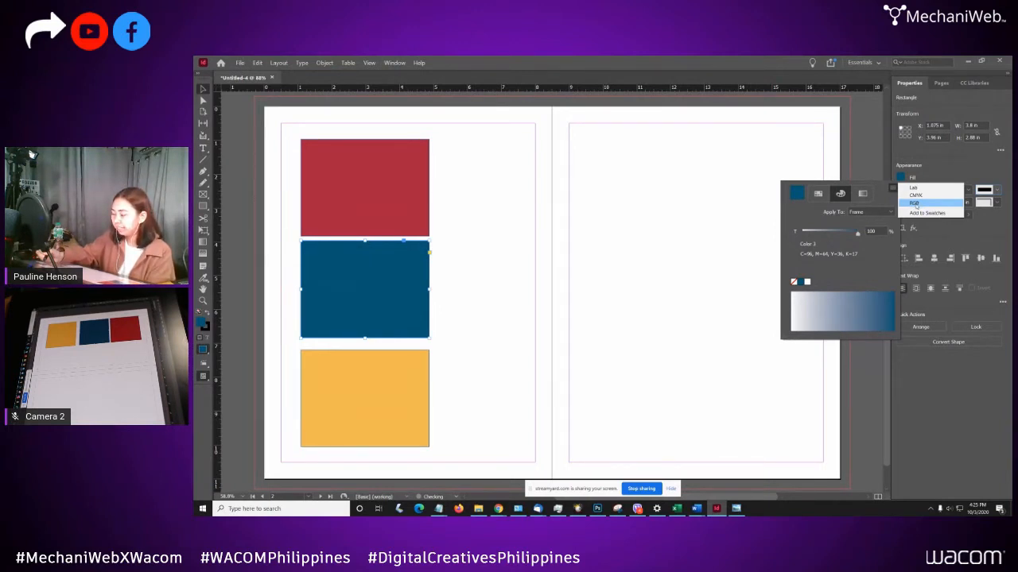
{"action": "left_click", "coordinate": [914, 203]}
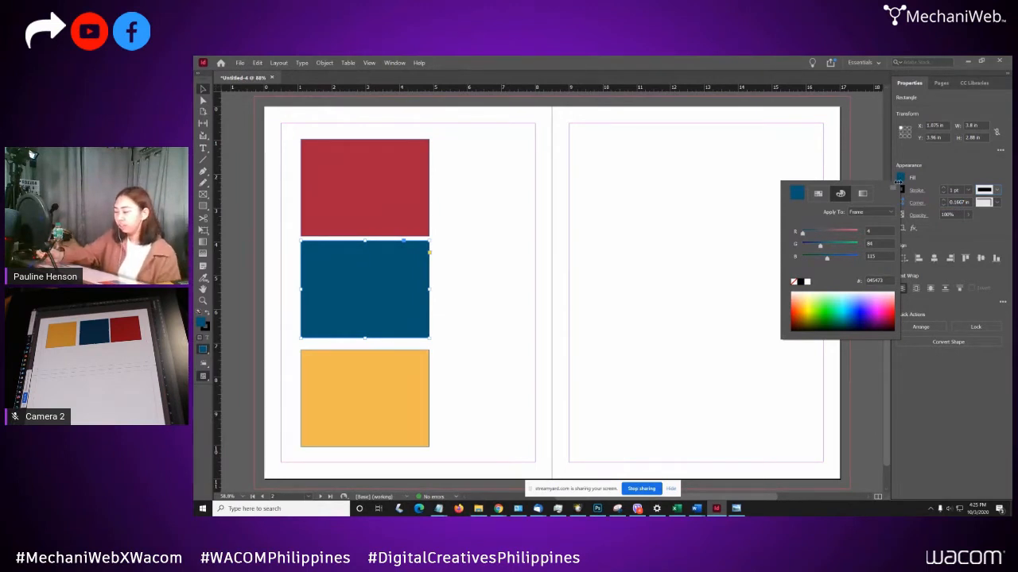
{"action": "left_click", "coordinate": [598, 242]}
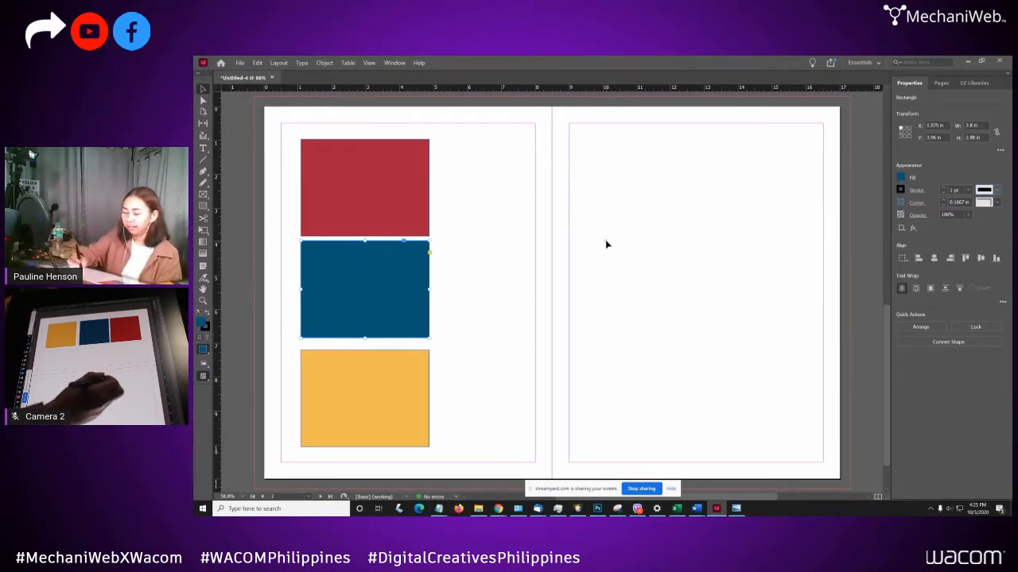
- Overlap the blue rectangle on the red one at about X 2.35, Y 2.62 in, and the yellow-orange one on the blue at X 0.825, Y 4.66 in
{"action": "left_click_drag", "start_coordinate": [411, 296], "coordinate": [454, 251]}
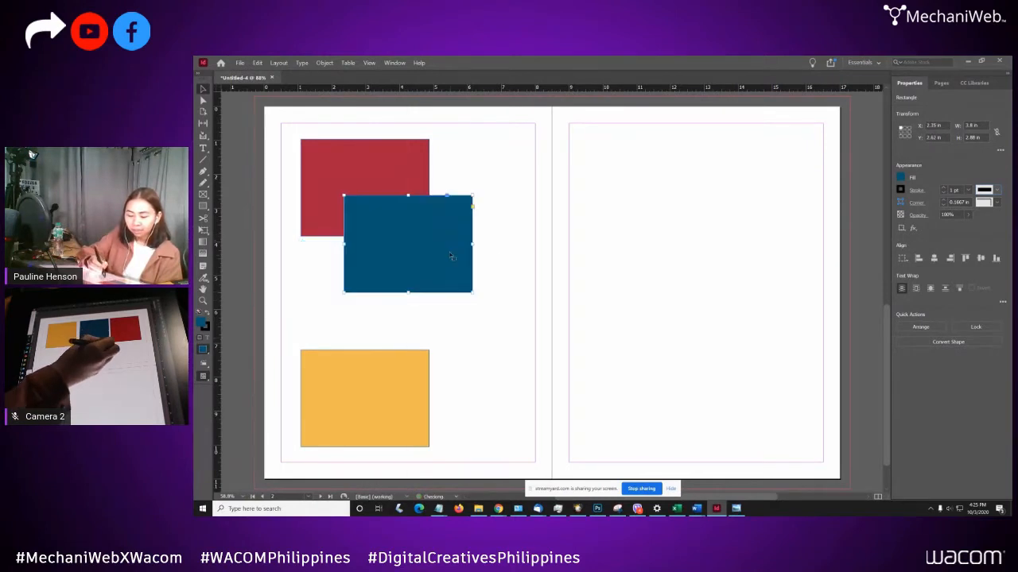
{"action": "left_click_drag", "start_coordinate": [401, 401], "coordinate": [393, 315]}
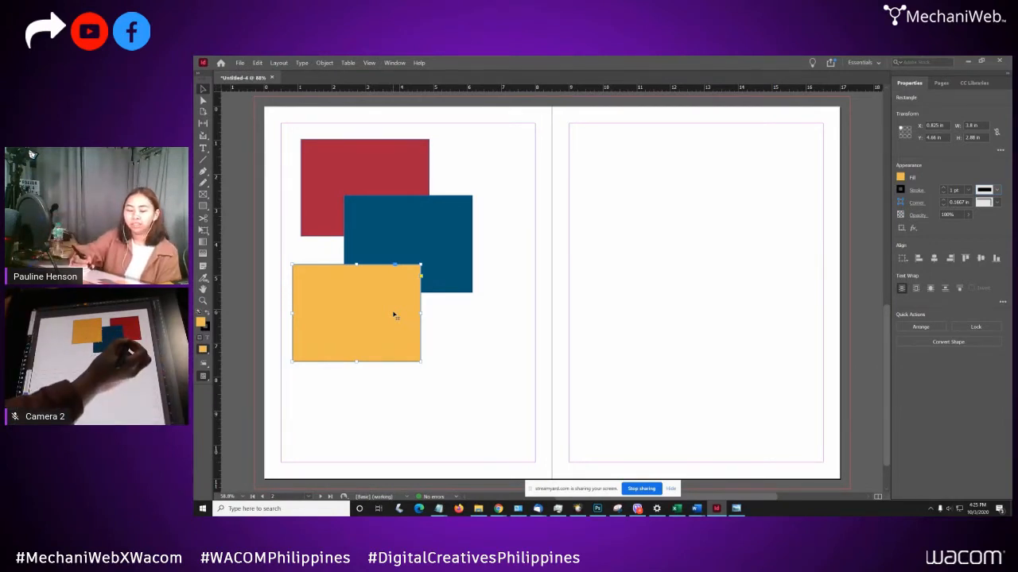
{"action": "left_click", "coordinate": [454, 176]}
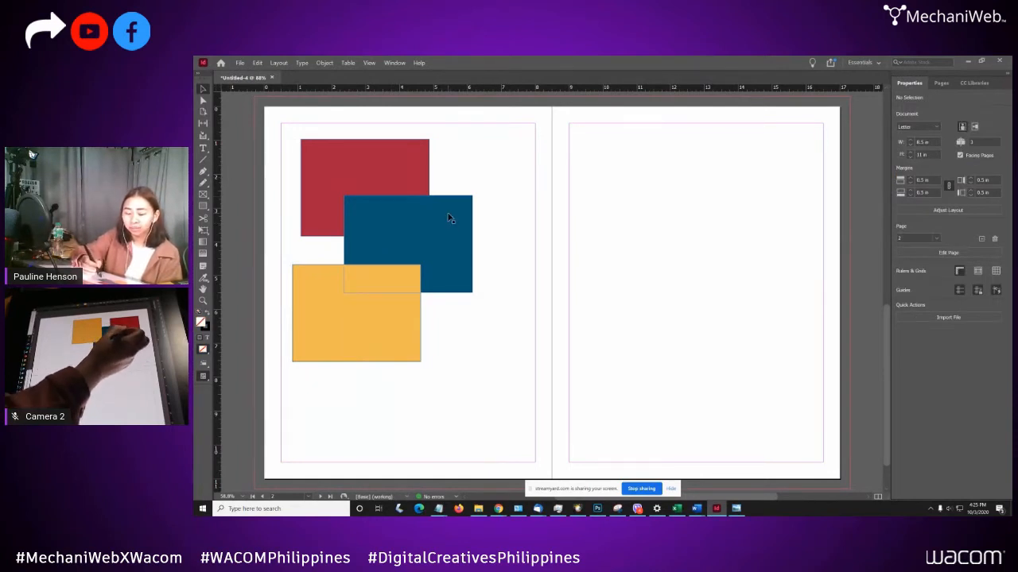
{"action": "left_click", "coordinate": [451, 268]}
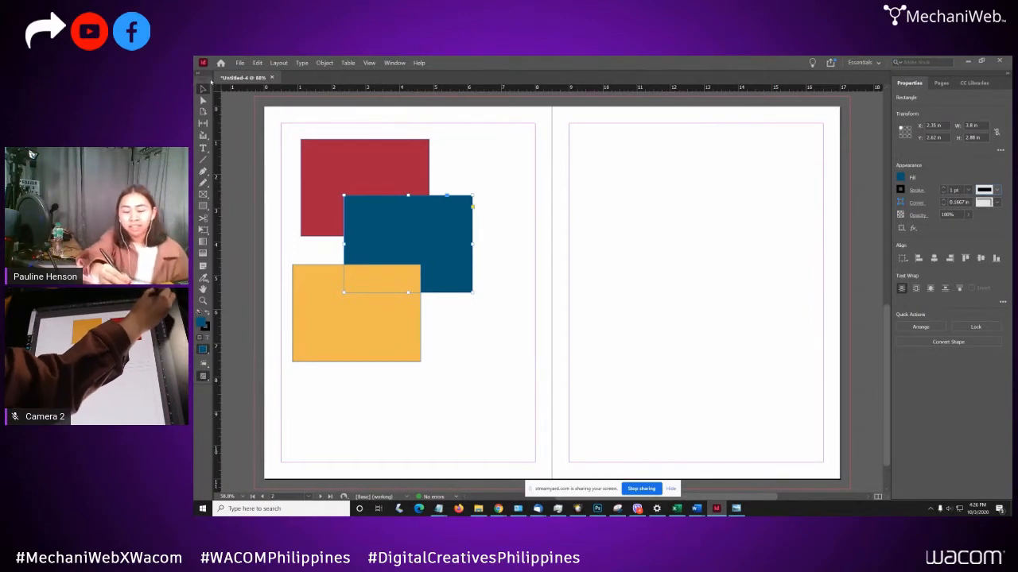
{"action": "double_click", "coordinate": [203, 89]}
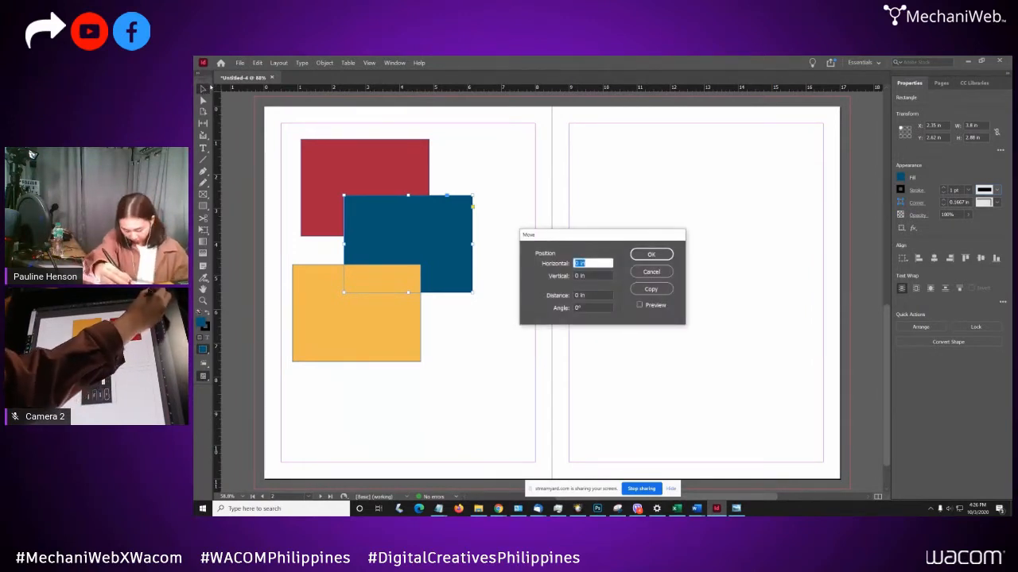
{"action": "type", "text": "1"}
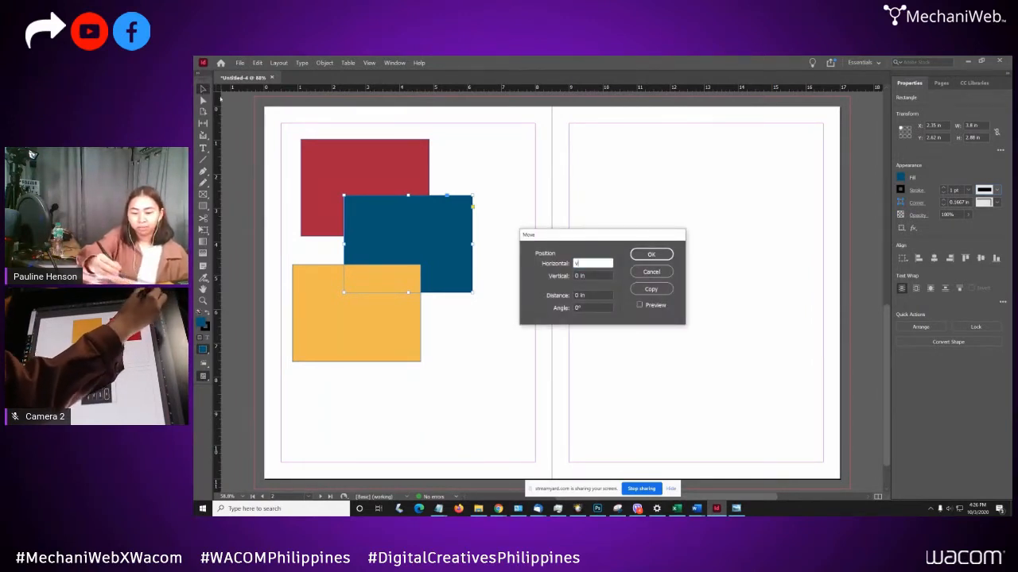
{"action": "left_click", "coordinate": [651, 271]}
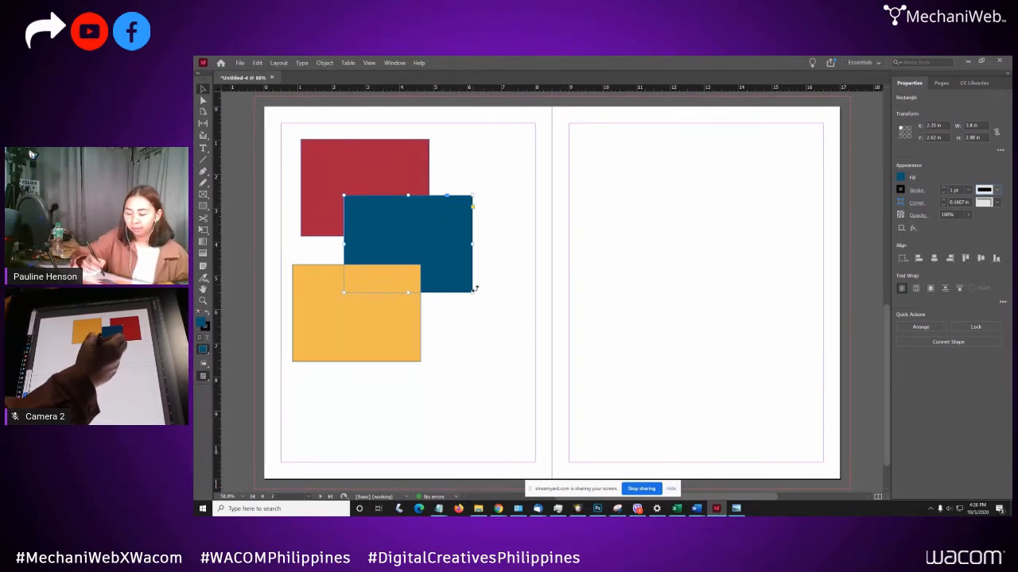
- Reposition the blue rectangle slightly lower over the red one and resize it to about 4.13 by 3.76 in
{"action": "left_click_drag", "start_coordinate": [474, 288], "coordinate": [475, 261]}
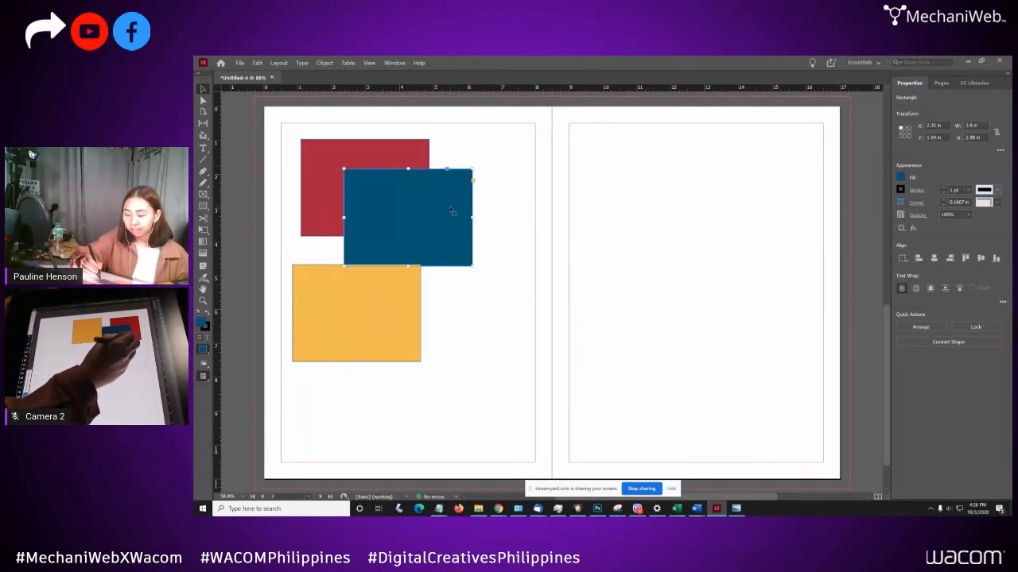
{"action": "left_click_drag", "start_coordinate": [450, 210], "coordinate": [452, 241]}
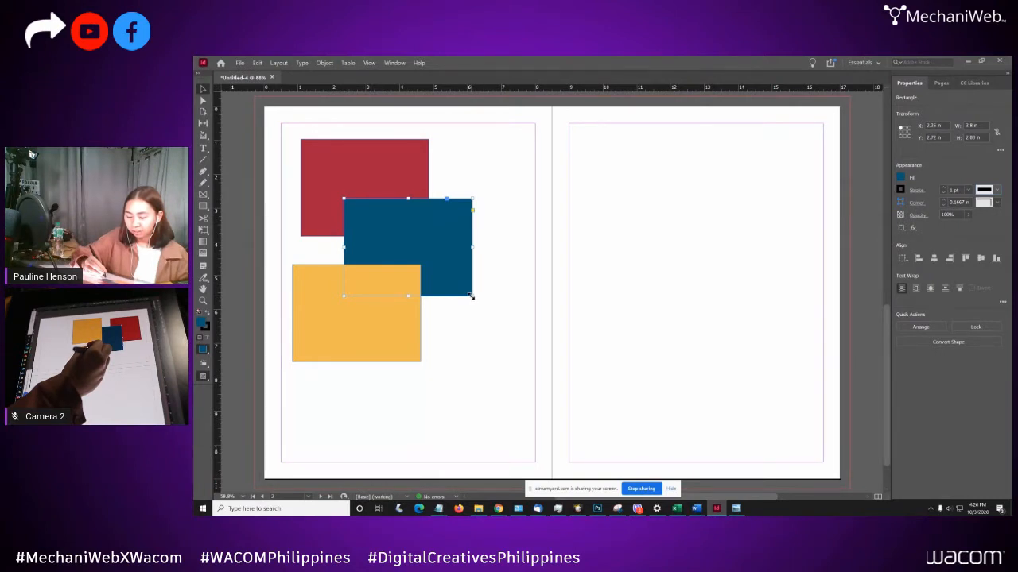
{"action": "left_click_drag", "start_coordinate": [471, 295], "coordinate": [599, 308]}
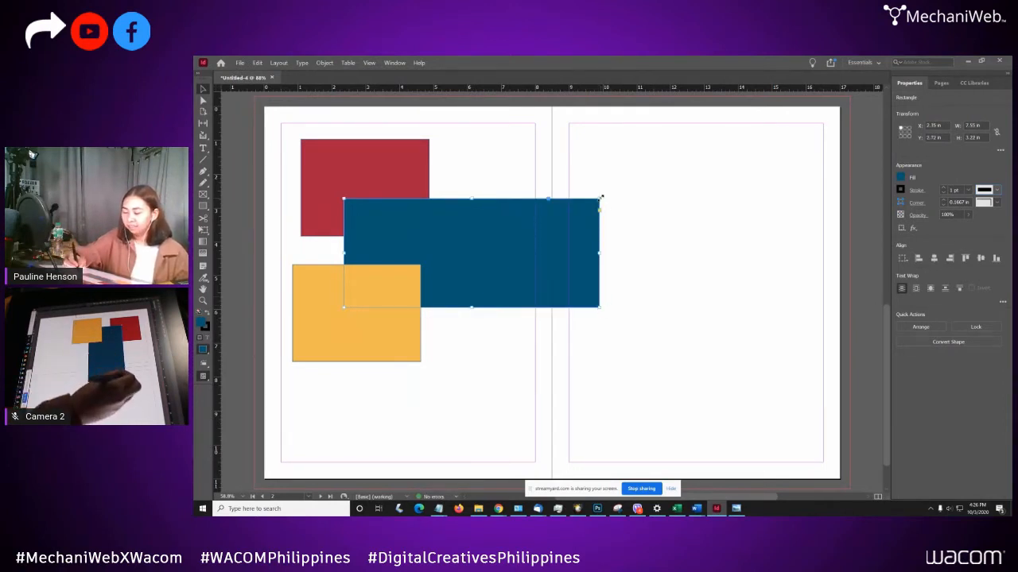
{"action": "left_click_drag", "start_coordinate": [600, 202], "coordinate": [483, 181]}
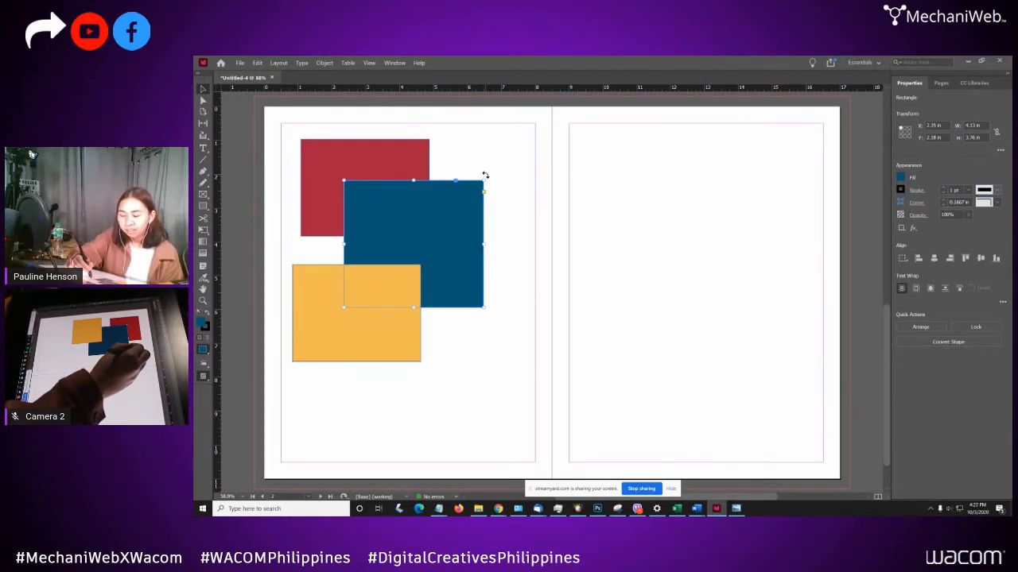
- Rotate the blue rectangle freehand until it is upside down, and enlarge it to about 4.37 by 3.98 in
{"action": "left_click_drag", "start_coordinate": [485, 174], "coordinate": [491, 283]}
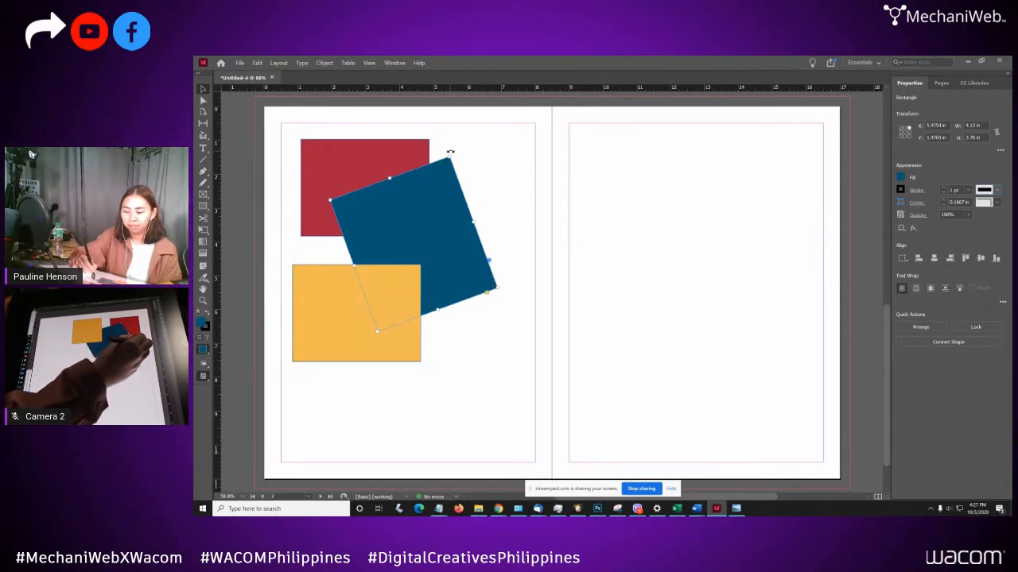
{"action": "left_click_drag", "start_coordinate": [450, 152], "coordinate": [475, 308]}
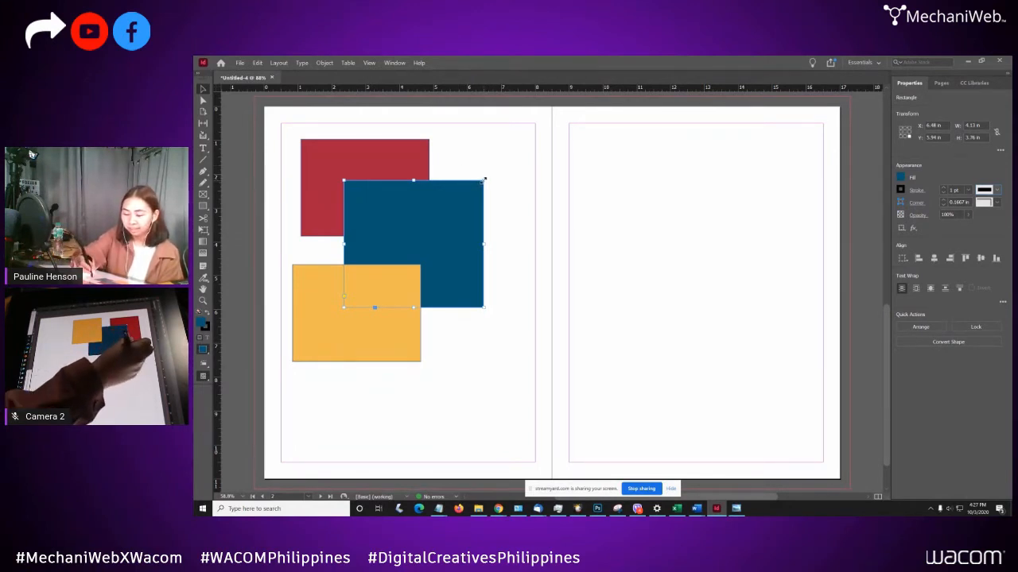
{"action": "left_click_drag", "start_coordinate": [483, 180], "coordinate": [490, 171]}
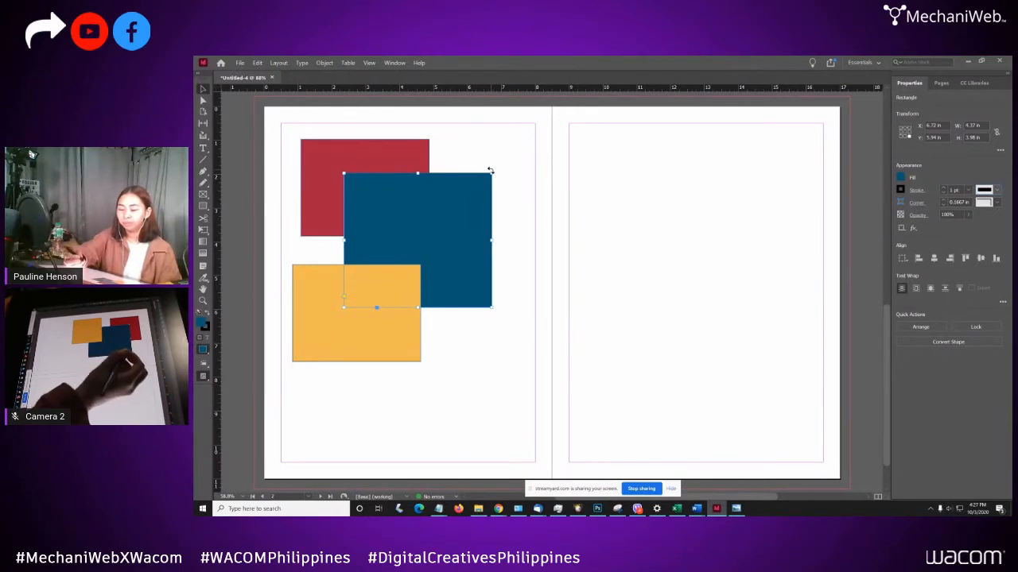
{"action": "left_click", "coordinate": [515, 207]}
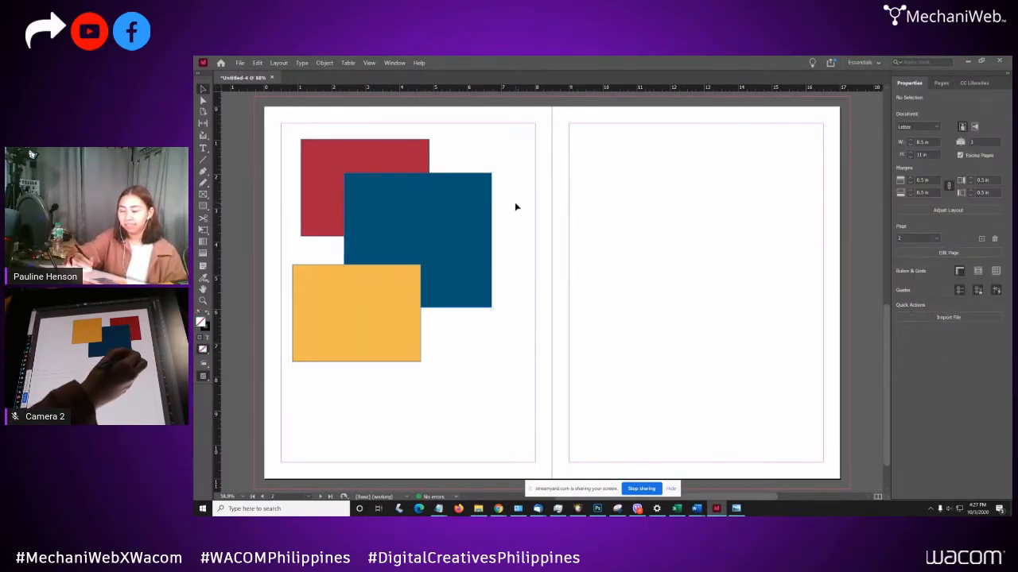
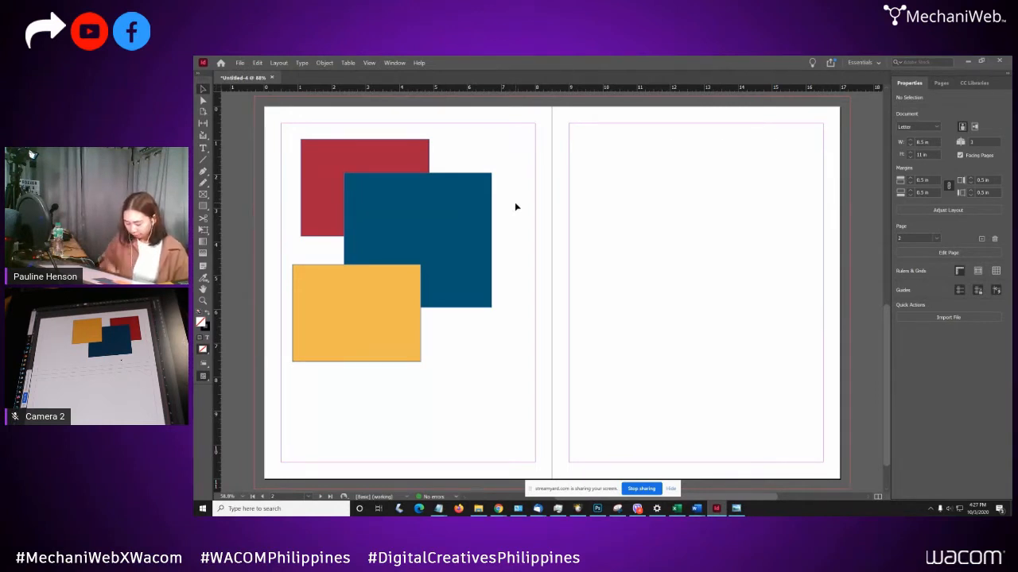
- Examine the overlapping rectangles on the spread at closer and wider magnifications
{"action": "key", "text": "ctrl+="}
{"action": "key", "text": "ctrl+="}
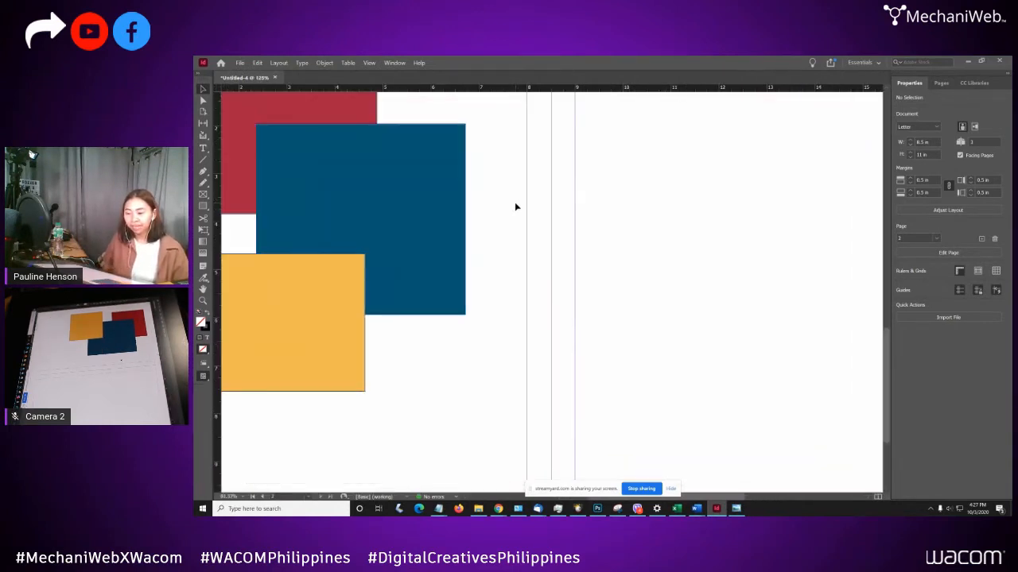
{"action": "key", "text": "ctrl+="}
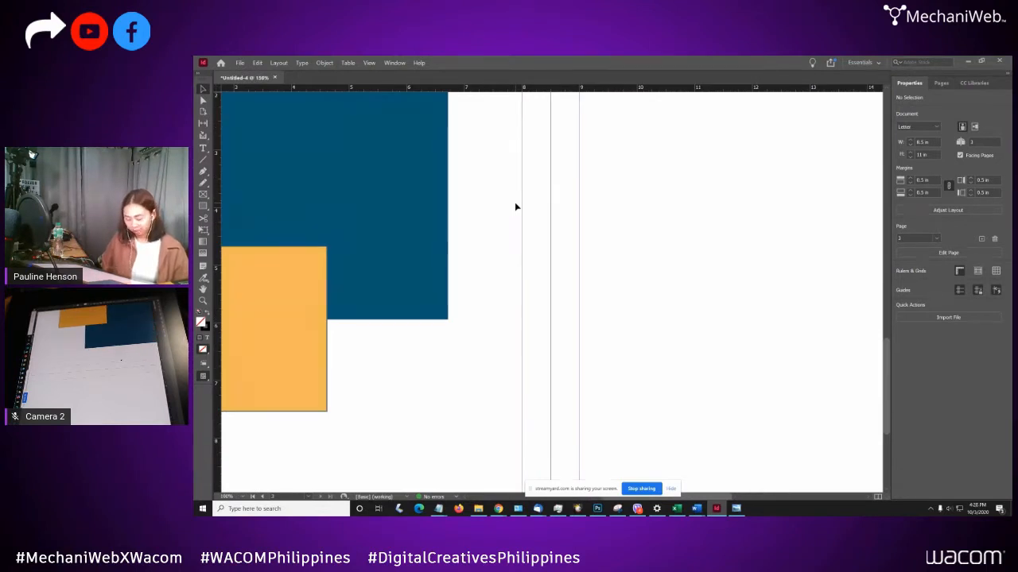
{"action": "key", "text": "ctrl+minus"}
{"action": "key", "text": "ctrl+minus"}
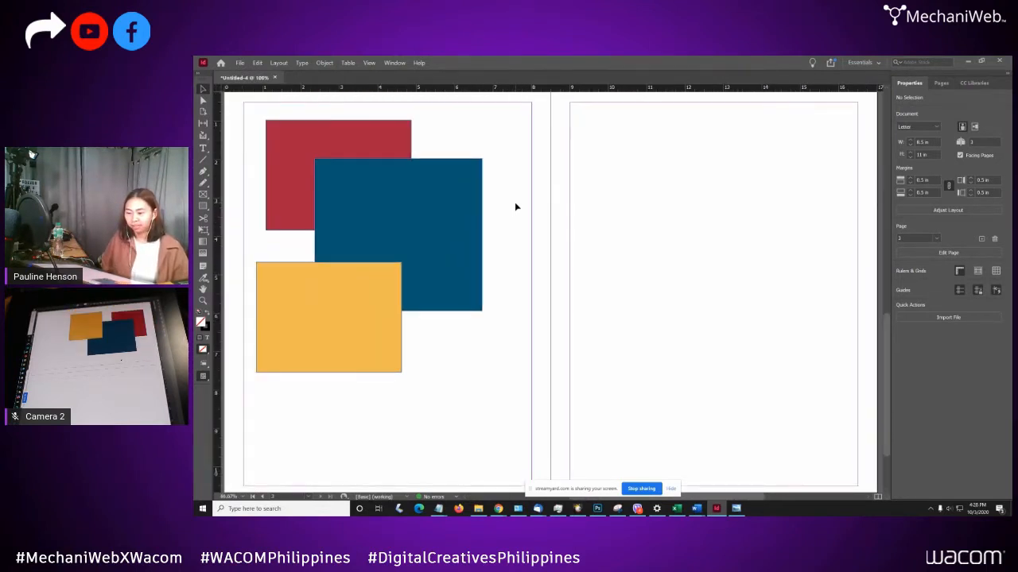
{"action": "key", "text": "ctrl+minus"}
{"action": "key", "text": "ctrl+="}
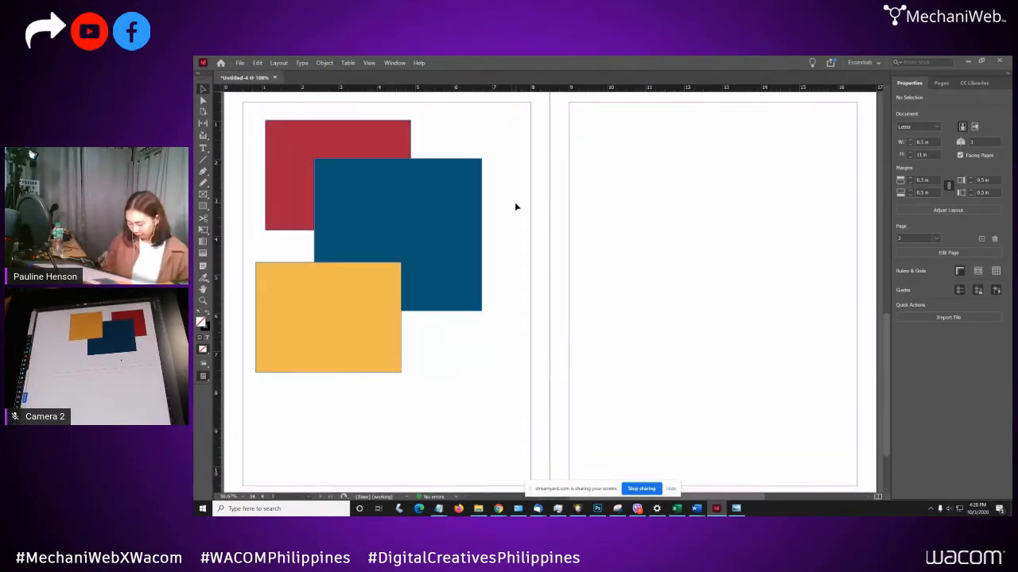
{"action": "key", "text": "ctrl+="}
{"action": "key", "text": "ctrl+="}
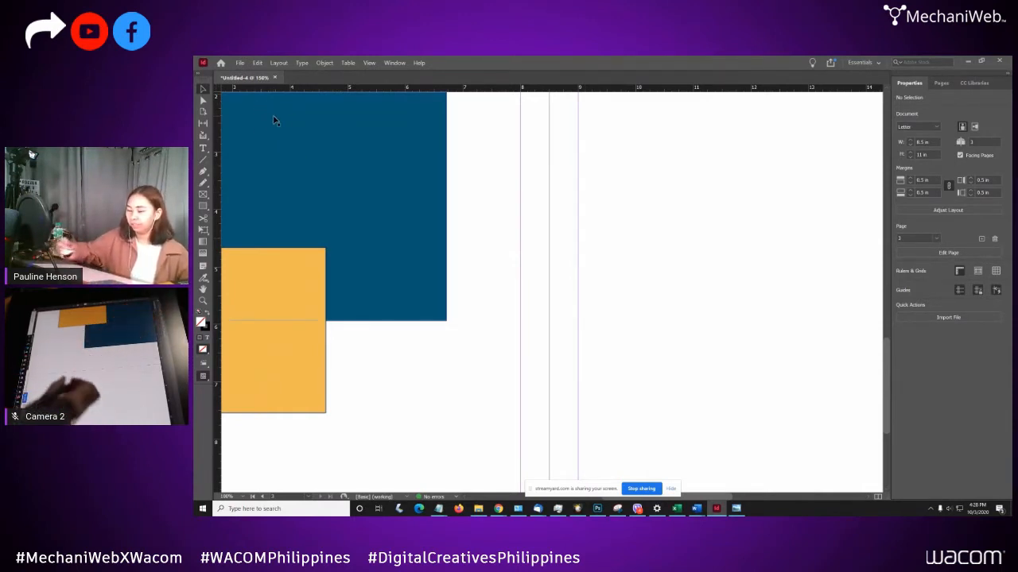
{"action": "left_click_drag", "start_coordinate": [886, 361], "coordinate": [888, 346]}
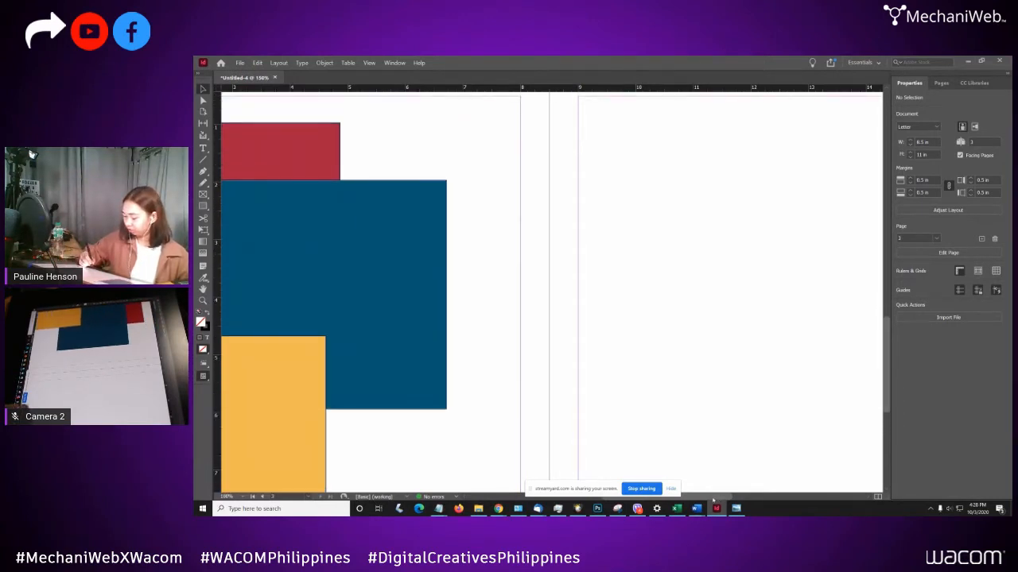
- Pan across page 2 to examine the overlapping red, blue and yellow-orange rectangles and the page's margins and edges
{"action": "left_click_drag", "start_coordinate": [713, 499], "coordinate": [680, 496]}
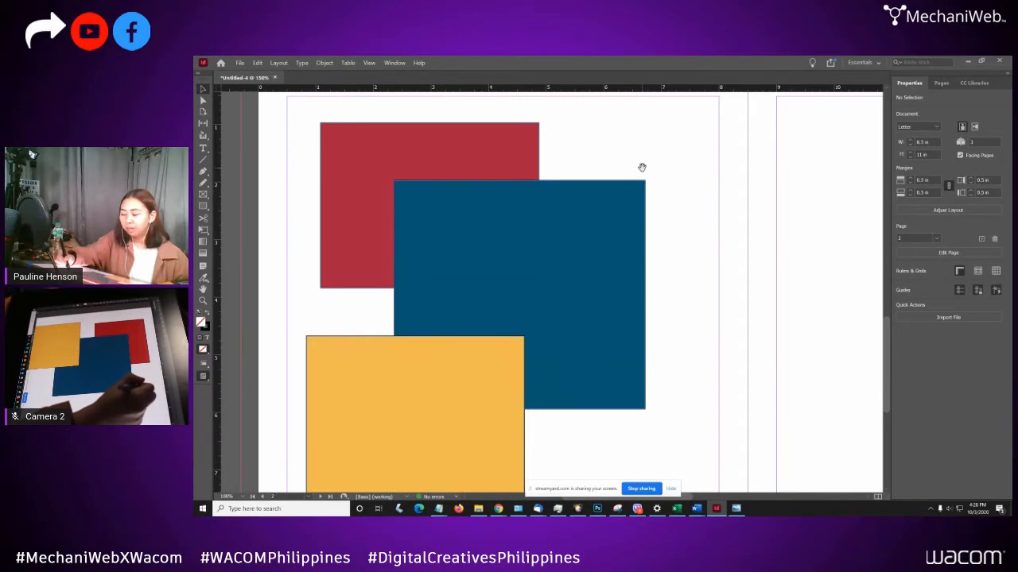
{"action": "left_click_drag", "start_coordinate": [642, 167], "coordinate": [749, 230]}
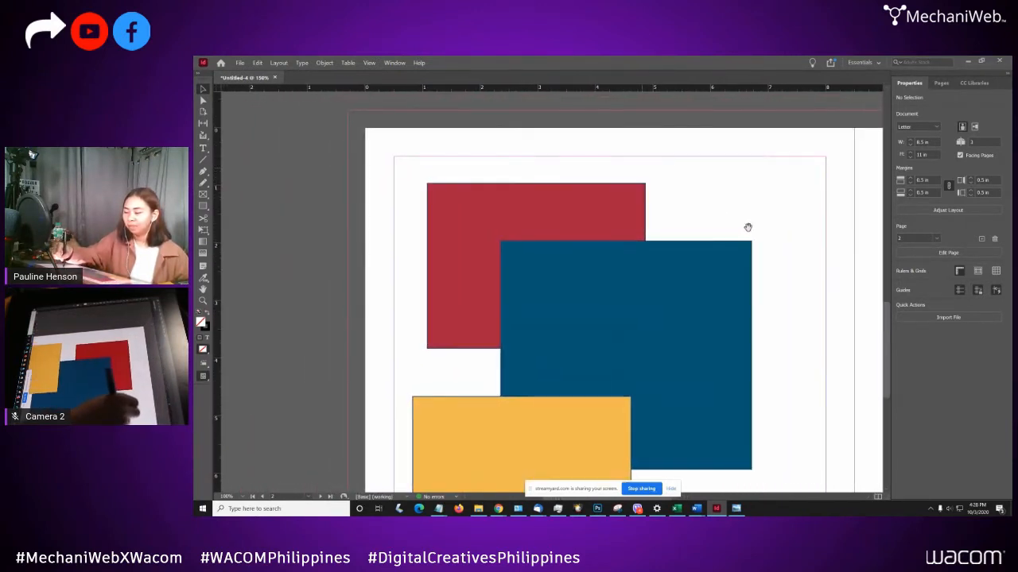
{"action": "left_click_drag", "start_coordinate": [644, 301], "coordinate": [440, 230]}
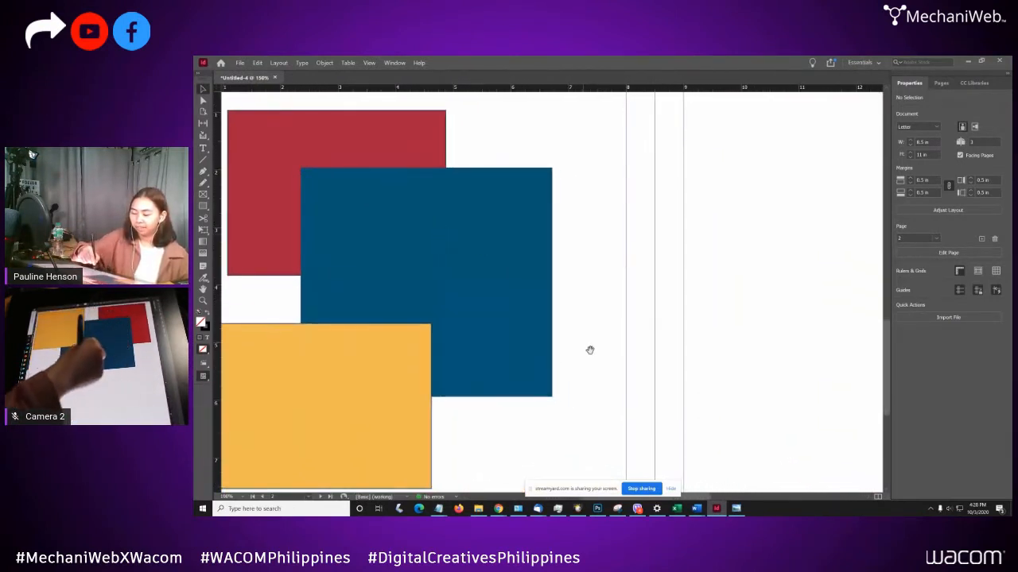
{"action": "left_click_drag", "start_coordinate": [609, 379], "coordinate": [565, 338]}
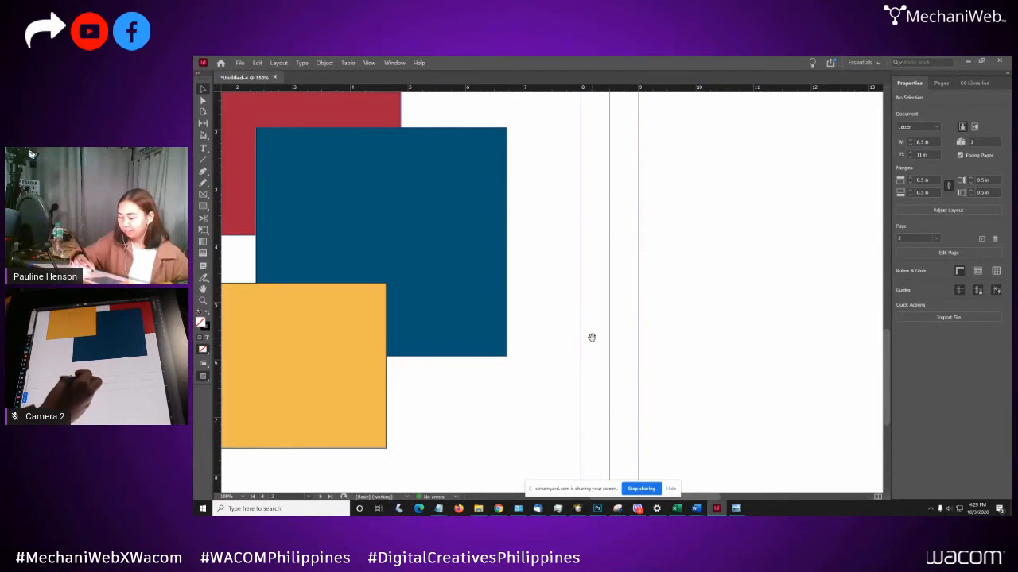
{"action": "left_click_drag", "start_coordinate": [592, 337], "coordinate": [663, 284]}
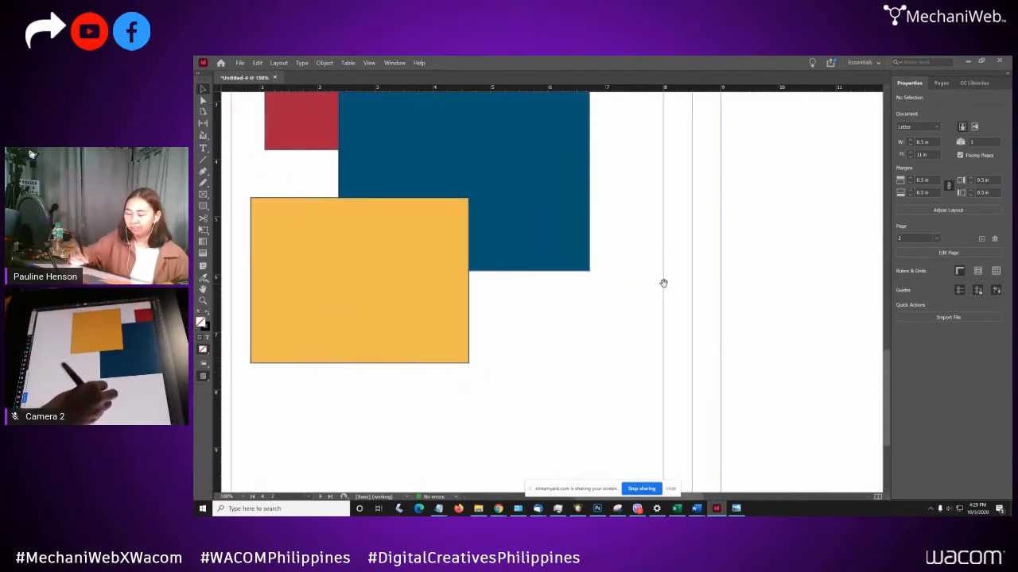
{"action": "left_click_drag", "start_coordinate": [602, 348], "coordinate": [608, 303]}
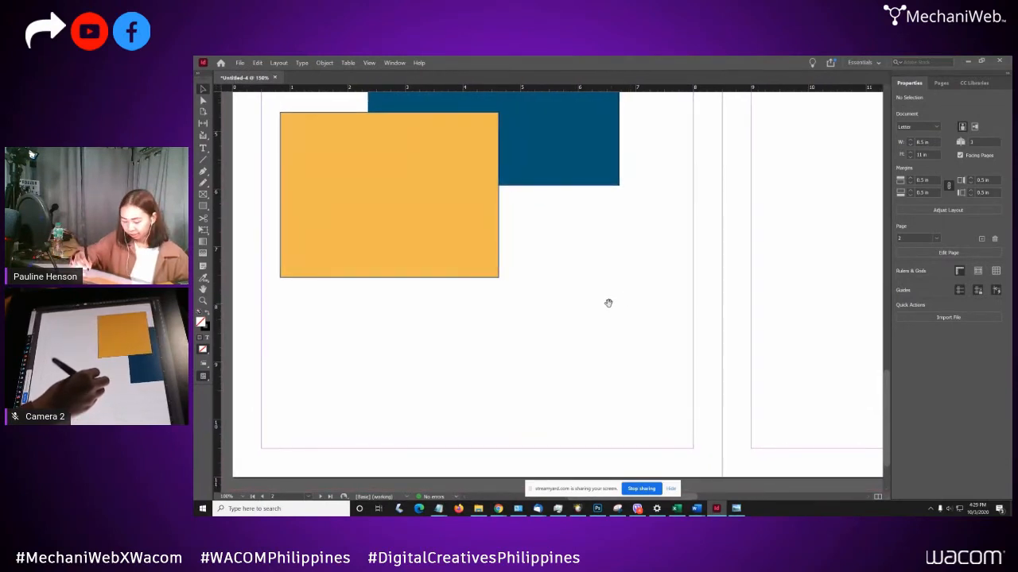
{"action": "left_click_drag", "start_coordinate": [884, 399], "coordinate": [881, 351]}
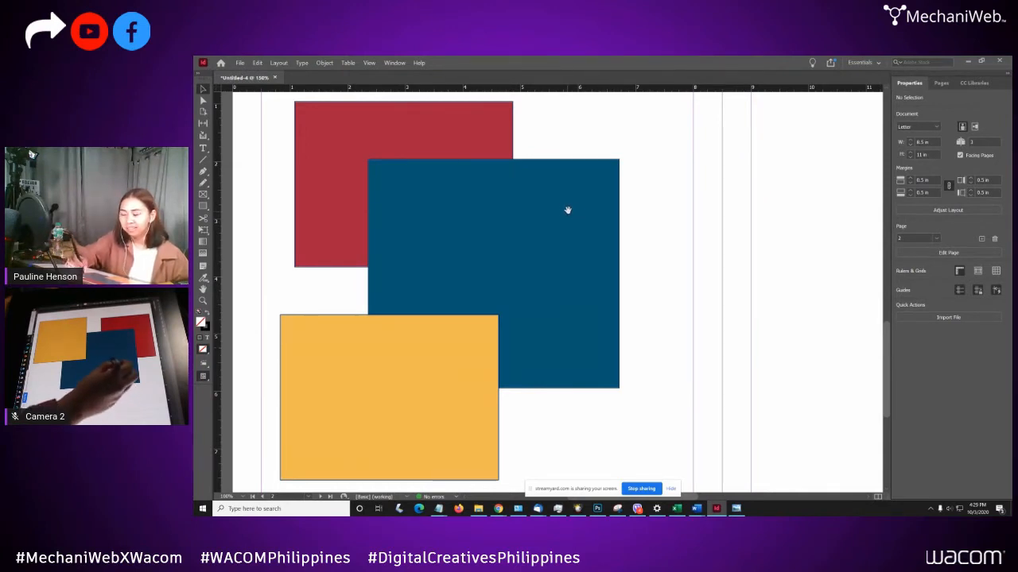
{"action": "left_click_drag", "start_coordinate": [567, 210], "coordinate": [610, 239]}
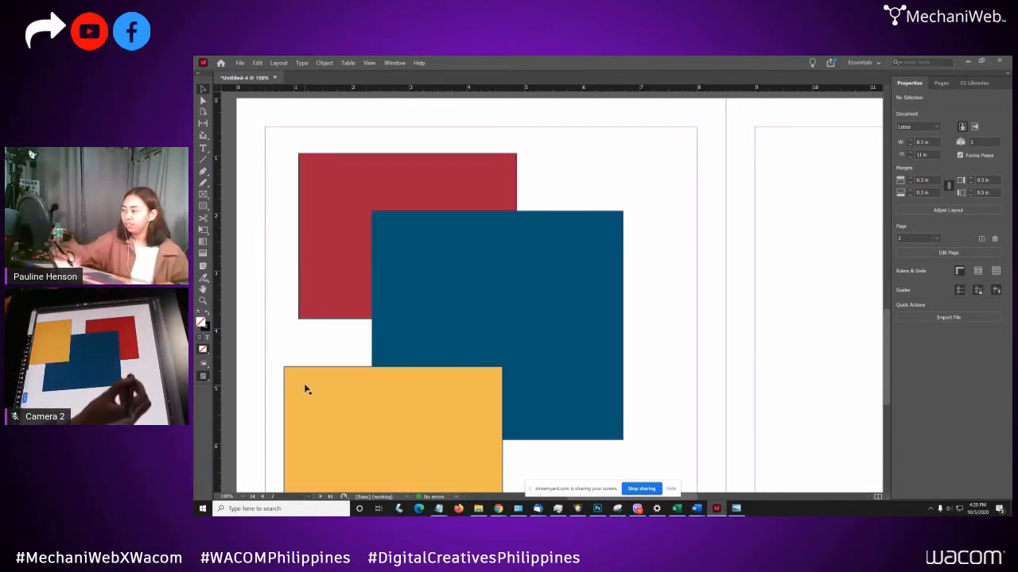
- Compare the fitted spread with closer and wider magnifications of the rectangles, finishing with the whole spread fitted in the window
{"action": "left_click", "coordinate": [395, 64]}
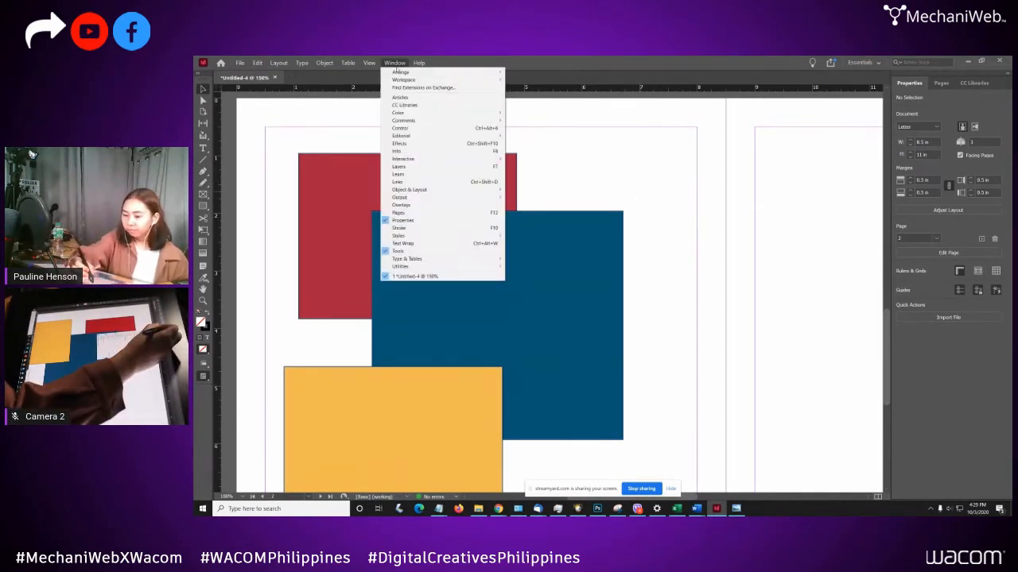
{"action": "mouse_move", "coordinate": [369, 64]}
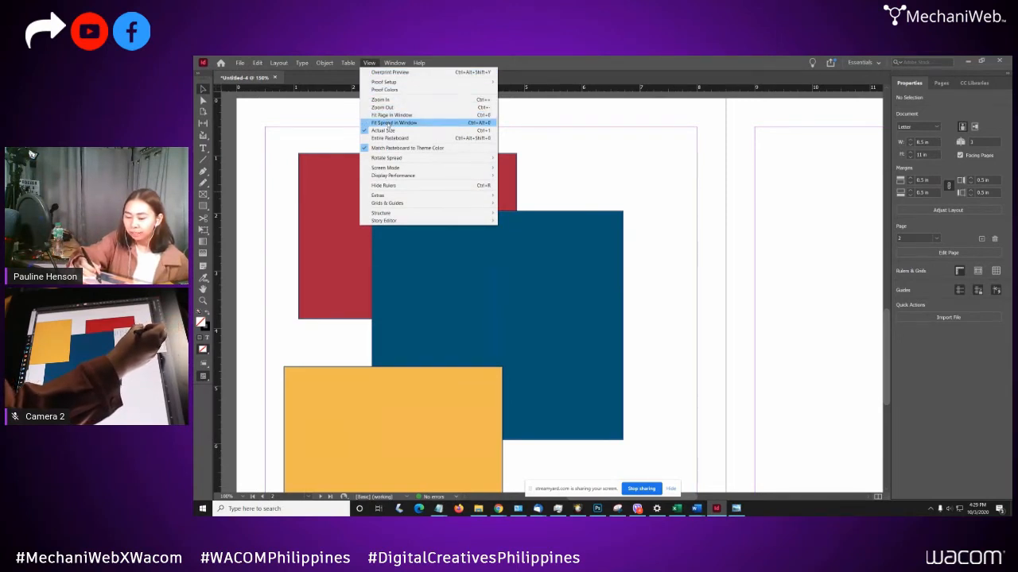
{"action": "left_click", "coordinate": [386, 124]}
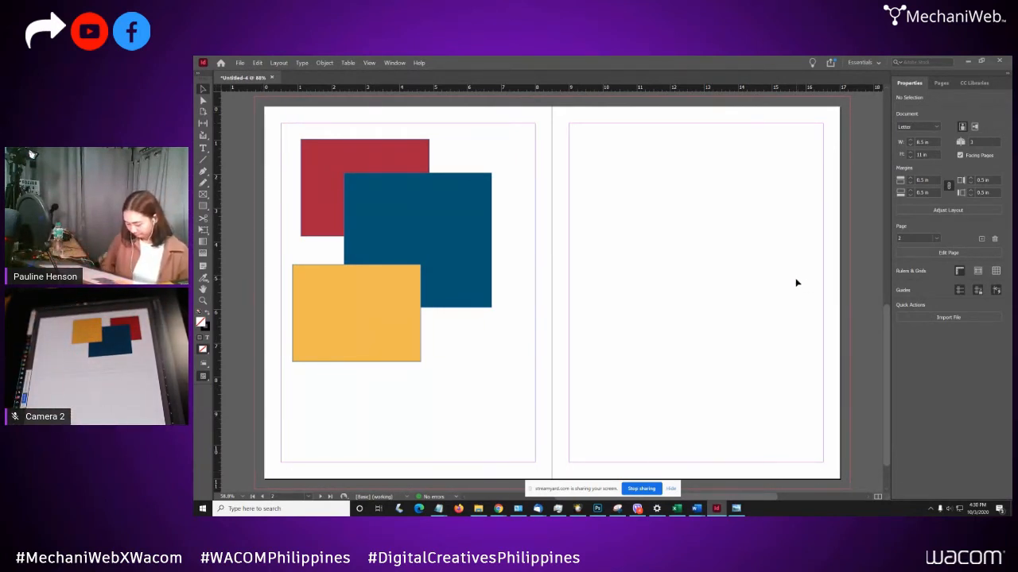
{"action": "key", "text": "ctrl+equal"}
{"action": "key", "text": "ctrl+equal"}
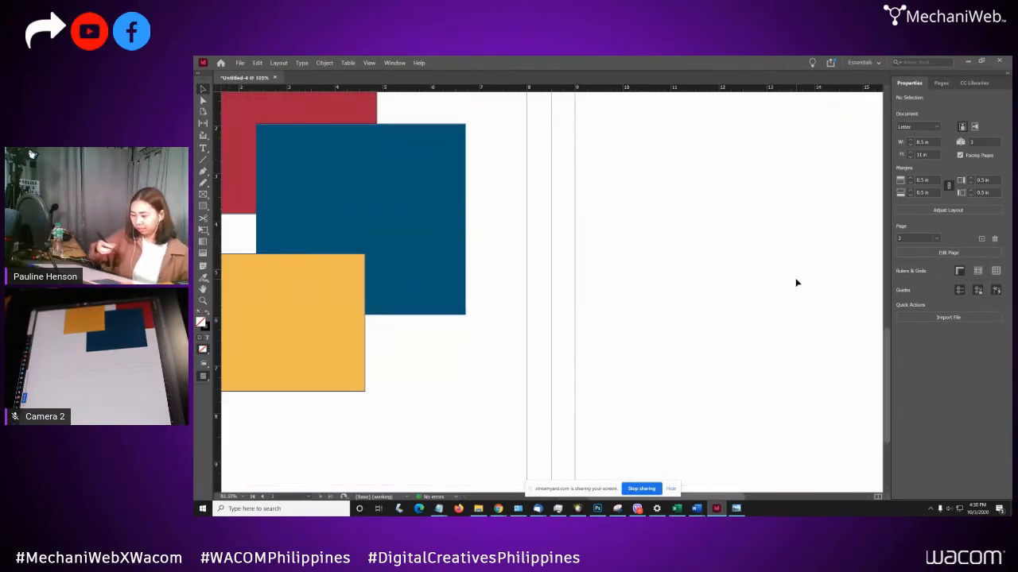
{"action": "left_click_drag", "start_coordinate": [433, 247], "coordinate": [583, 345]}
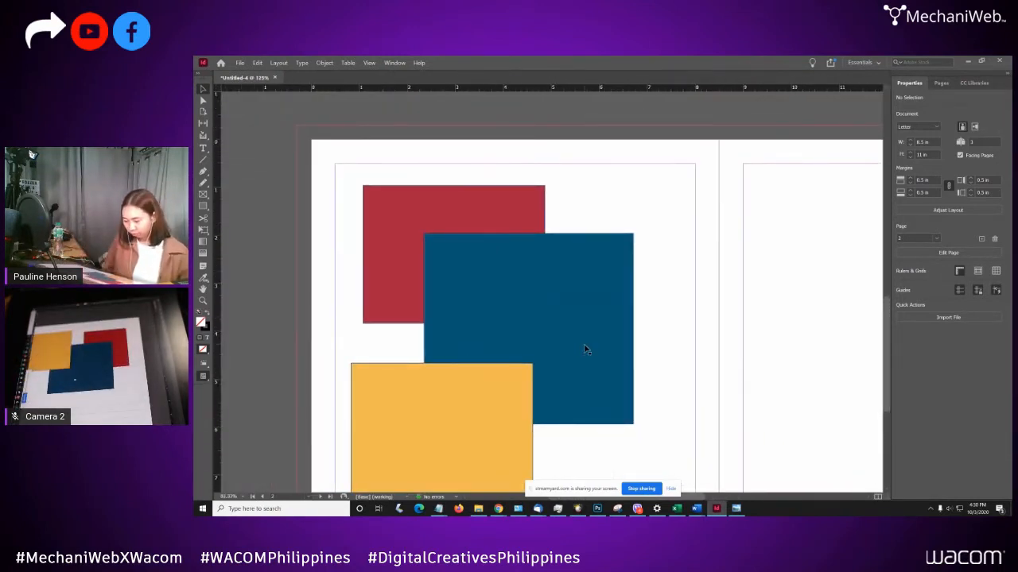
{"action": "key", "text": "ctrl+minus"}
{"action": "key", "text": "ctrl+minus"}
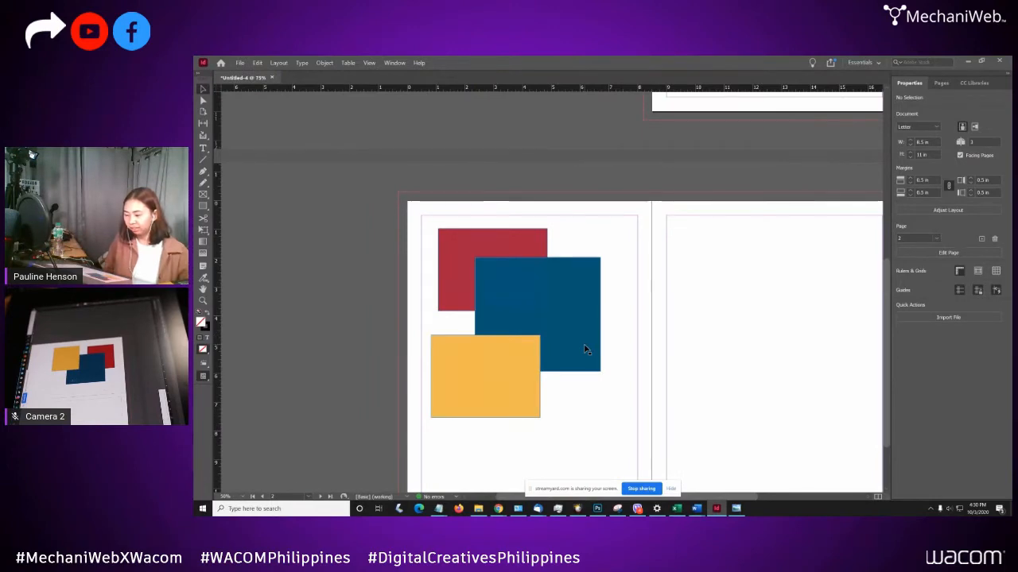
{"action": "left_click", "coordinate": [368, 62]}
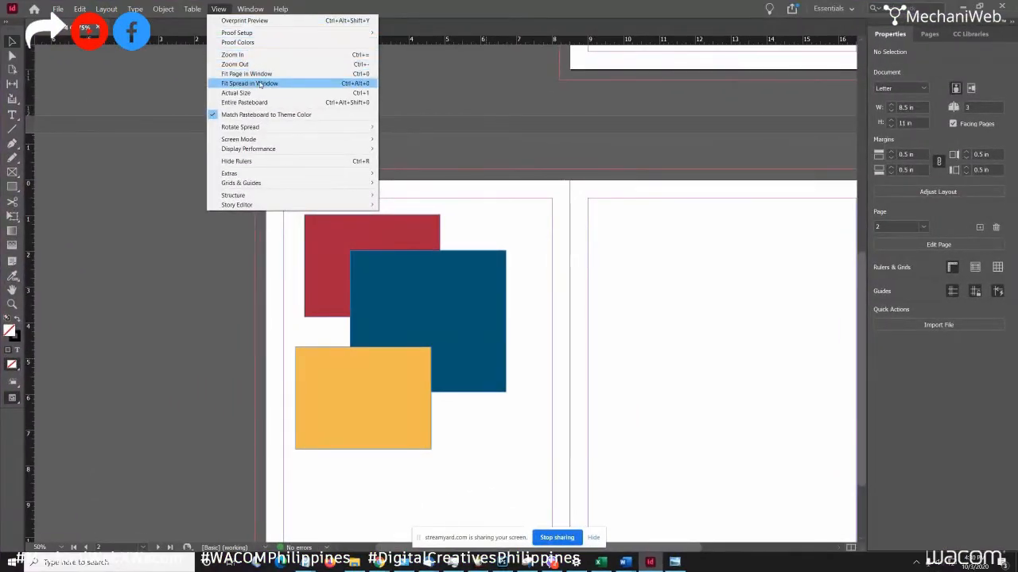
{"action": "left_click", "coordinate": [259, 84]}
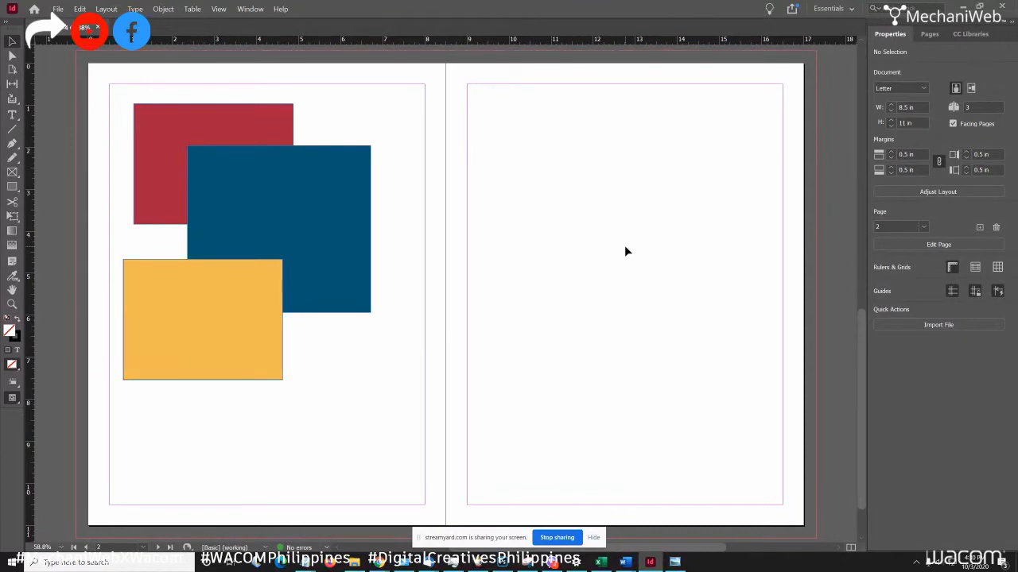
- Fit page 2 in the window, display the document's page thumbnails, and return to the view that fits the whole spread
{"action": "left_click", "coordinate": [219, 8]}
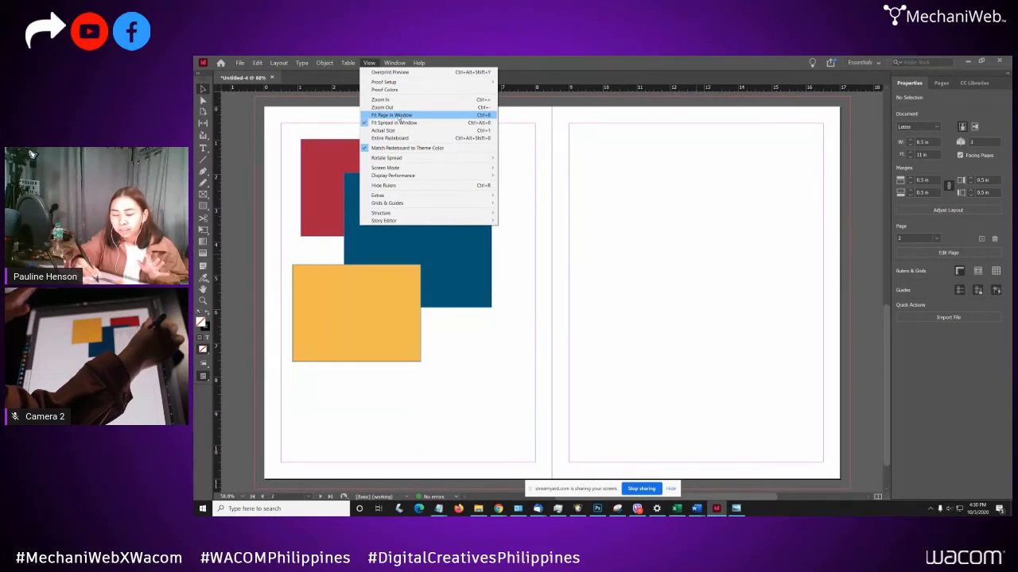
{"action": "left_click", "coordinate": [397, 115]}
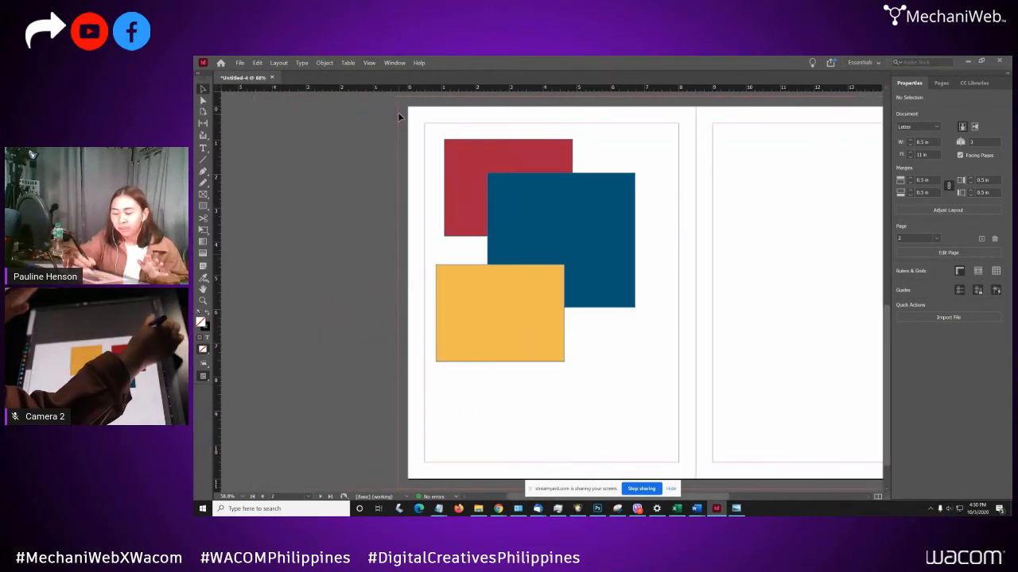
{"action": "left_click", "coordinate": [942, 83]}
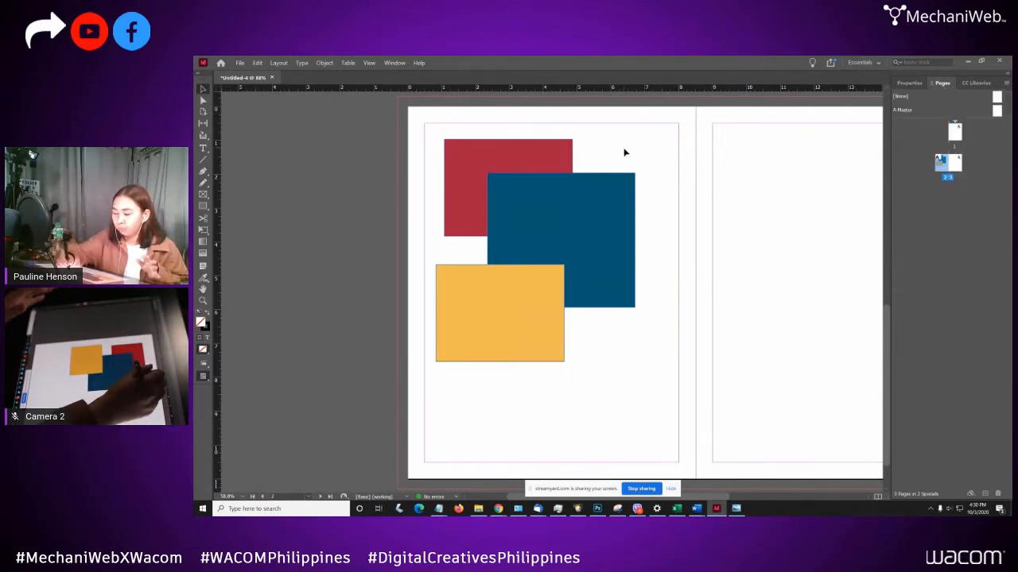
{"action": "left_click", "coordinate": [369, 62]}
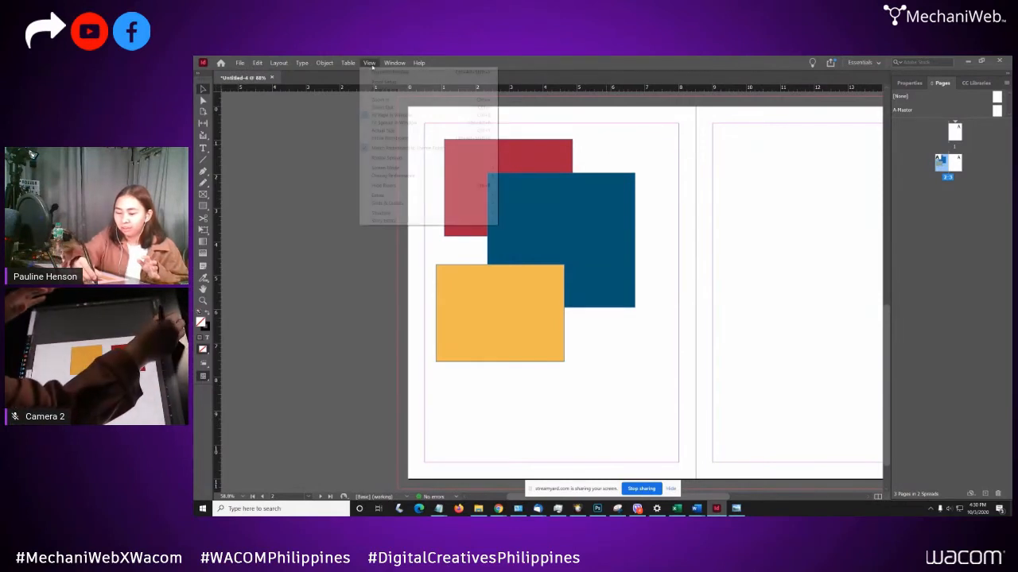
{"action": "left_click", "coordinate": [407, 116]}
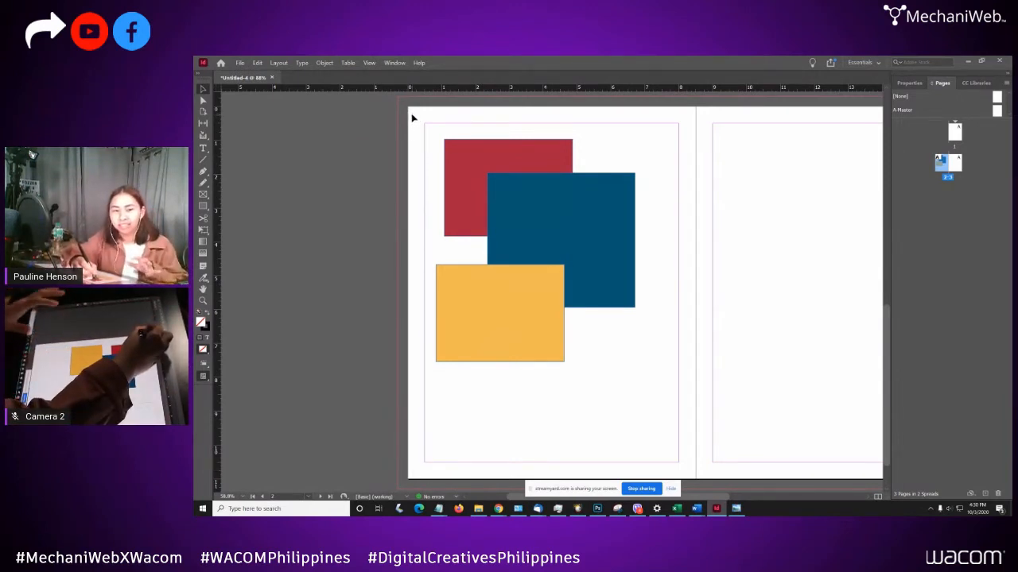
{"action": "left_click", "coordinate": [395, 63]}
{"action": "mouse_move", "coordinate": [369, 63]}
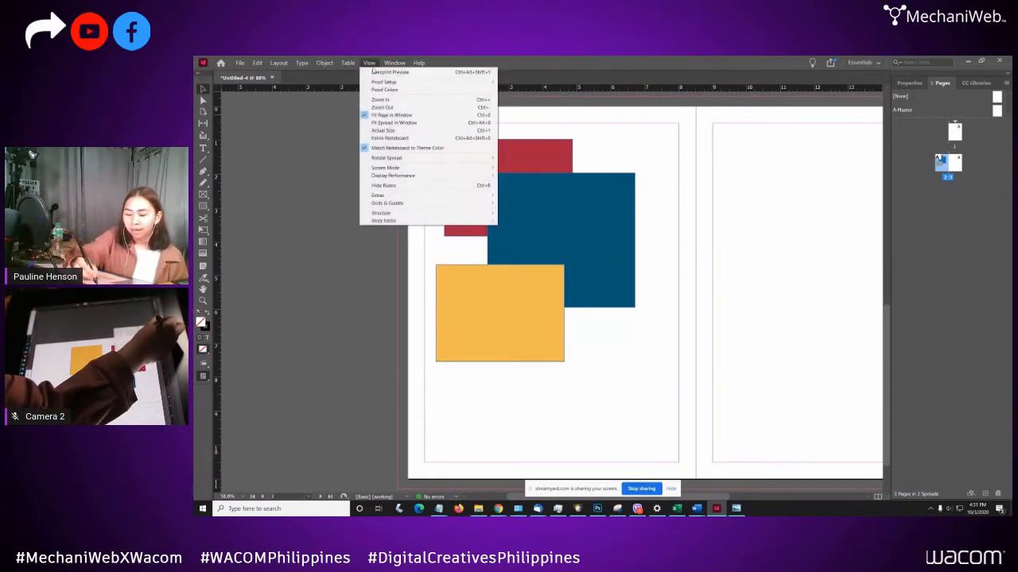
{"action": "left_click", "coordinate": [384, 123]}
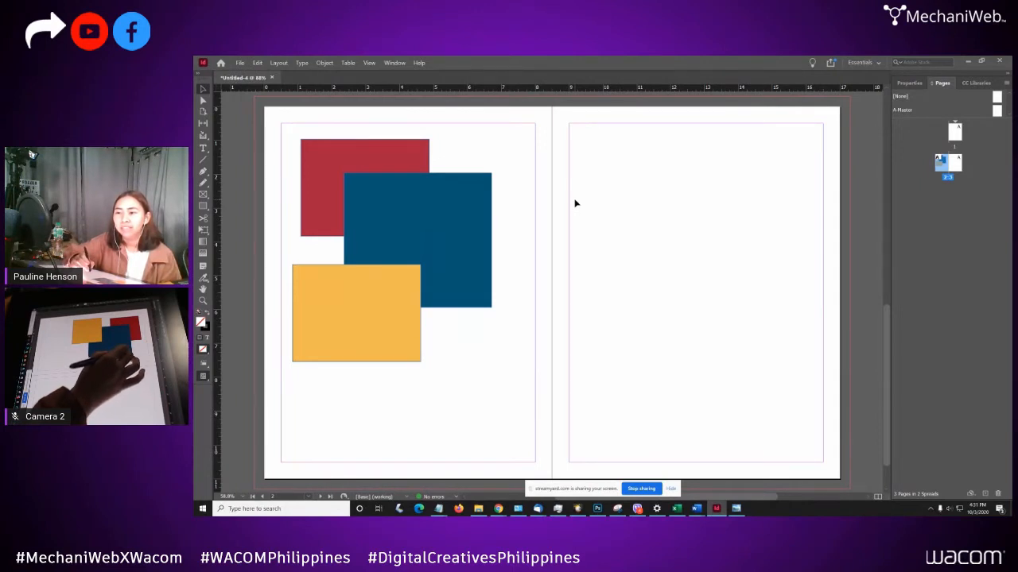
- Try moving the blue rectangle onto the empty facing page, and undo the moves
{"action": "left_click_drag", "start_coordinate": [467, 251], "coordinate": [683, 253]}
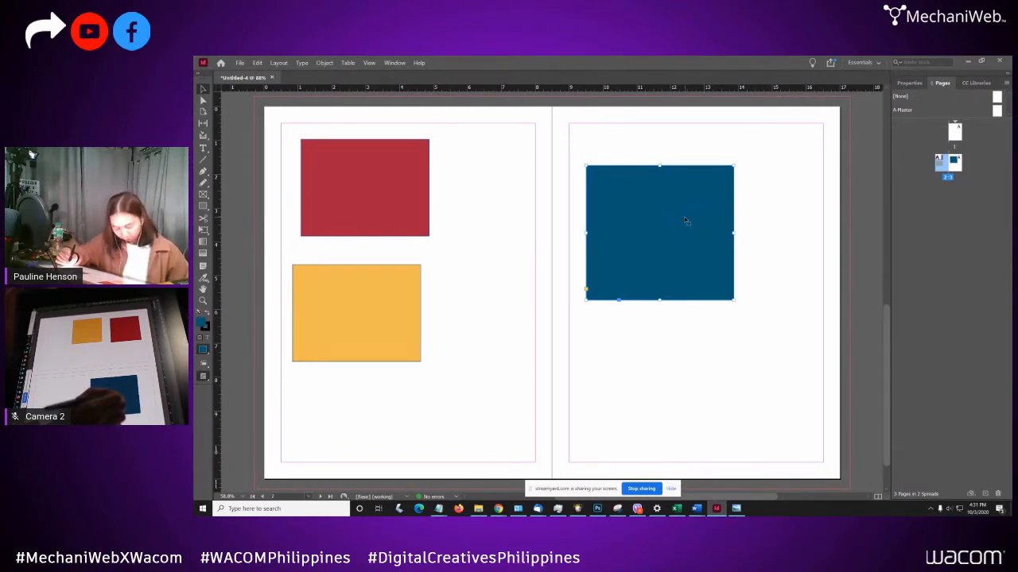
{"action": "key", "text": "ctrl+z"}
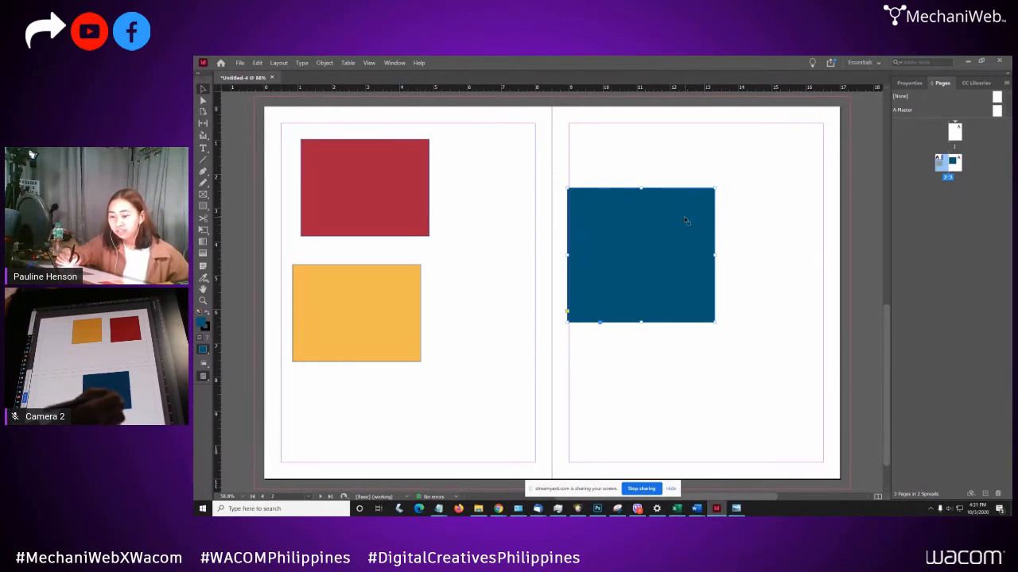
{"action": "key", "text": "ctrl+z"}
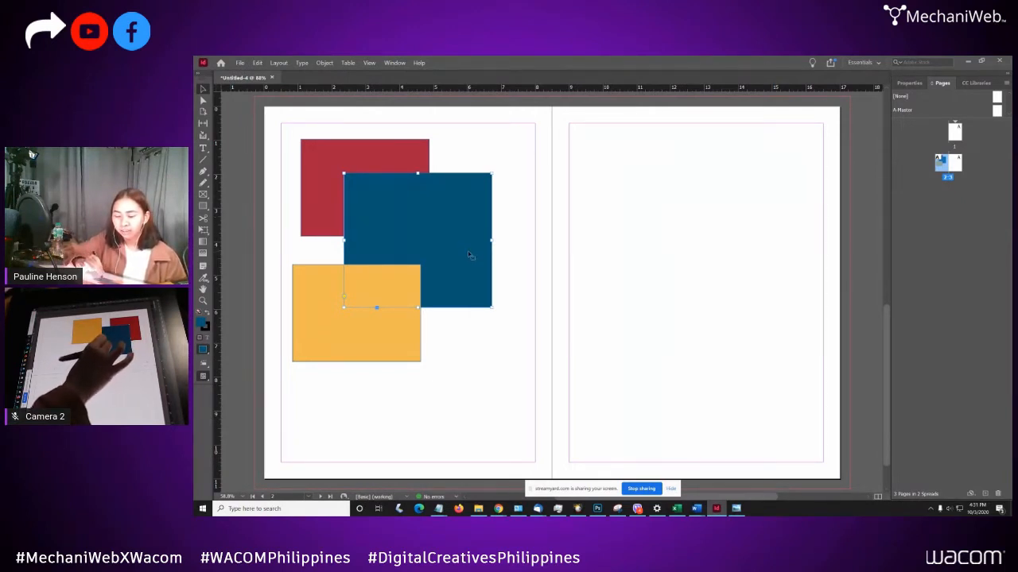
- Shift the blue rectangle slightly left and lower on page 2, and bring the red rectangle to the front
{"action": "left_click_drag", "start_coordinate": [469, 255], "coordinate": [459, 271]}
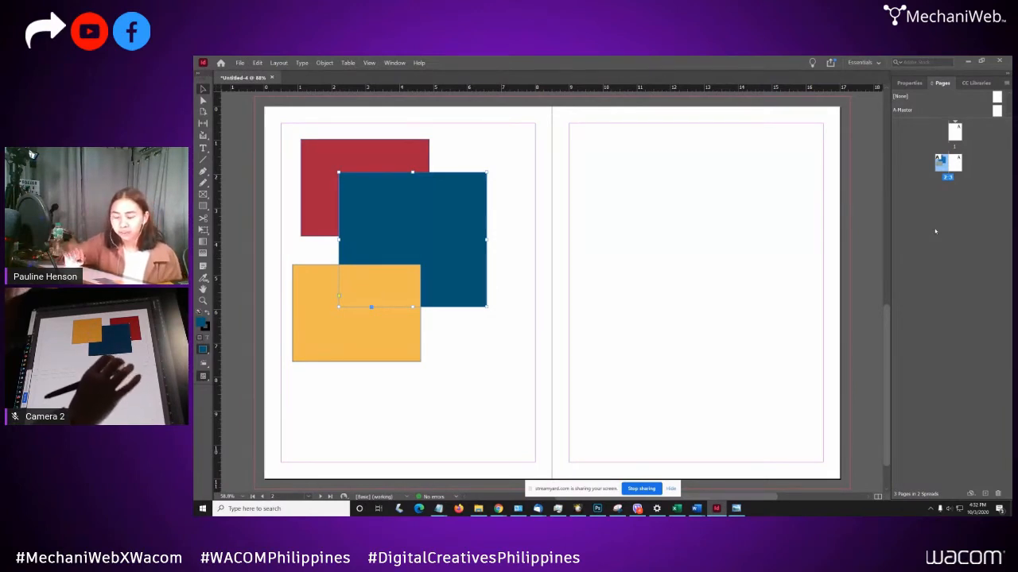
{"action": "left_click_drag", "start_coordinate": [457, 215], "coordinate": [456, 226]}
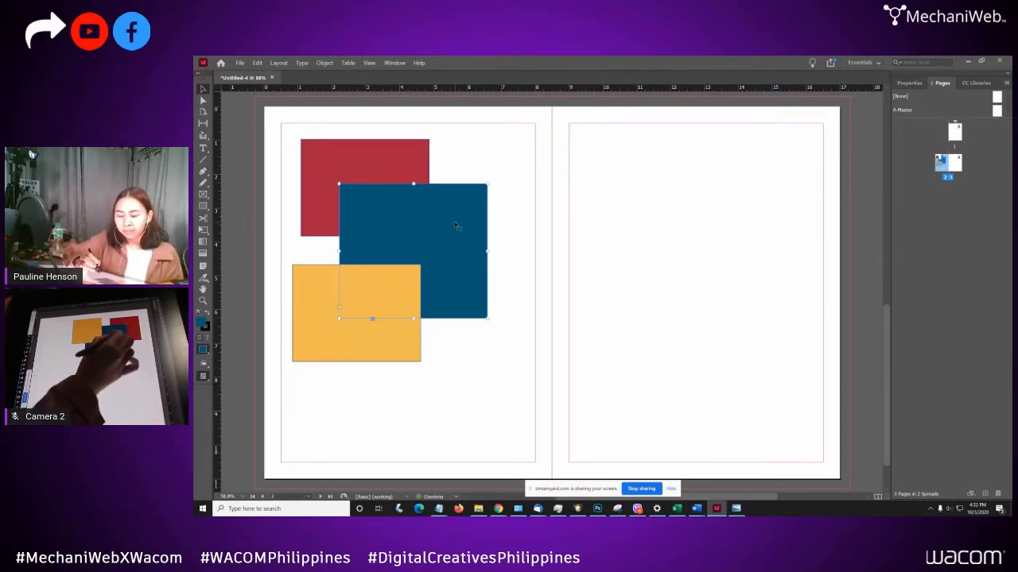
{"action": "left_click", "coordinate": [412, 161]}
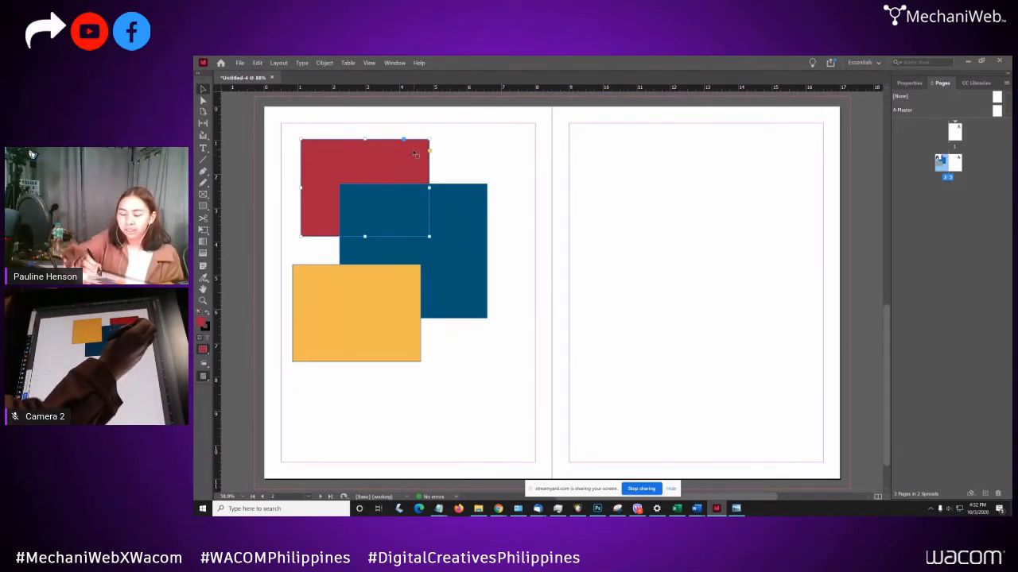
{"action": "right_click", "coordinate": [401, 155]}
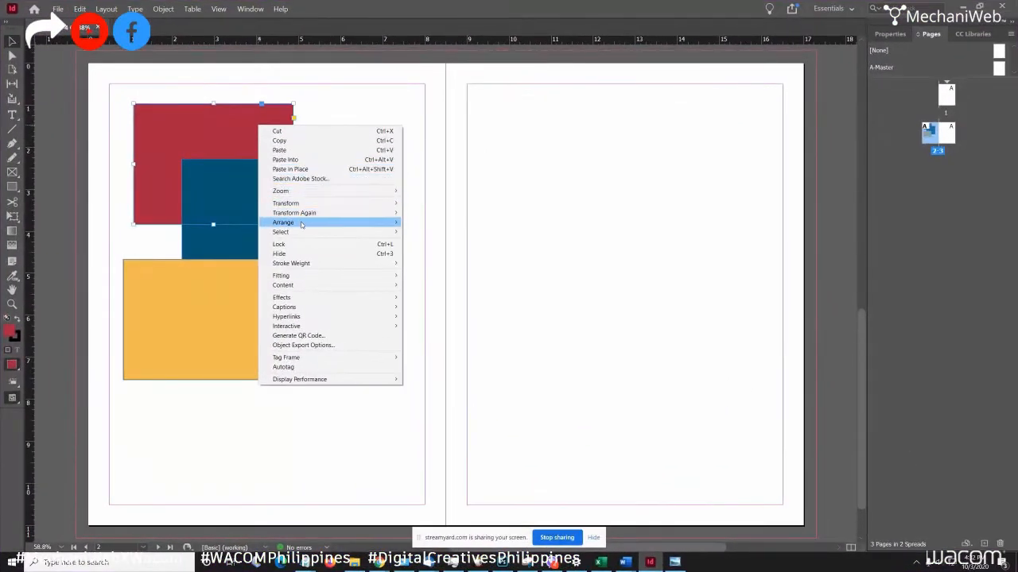
{"action": "mouse_move", "coordinate": [302, 225]}
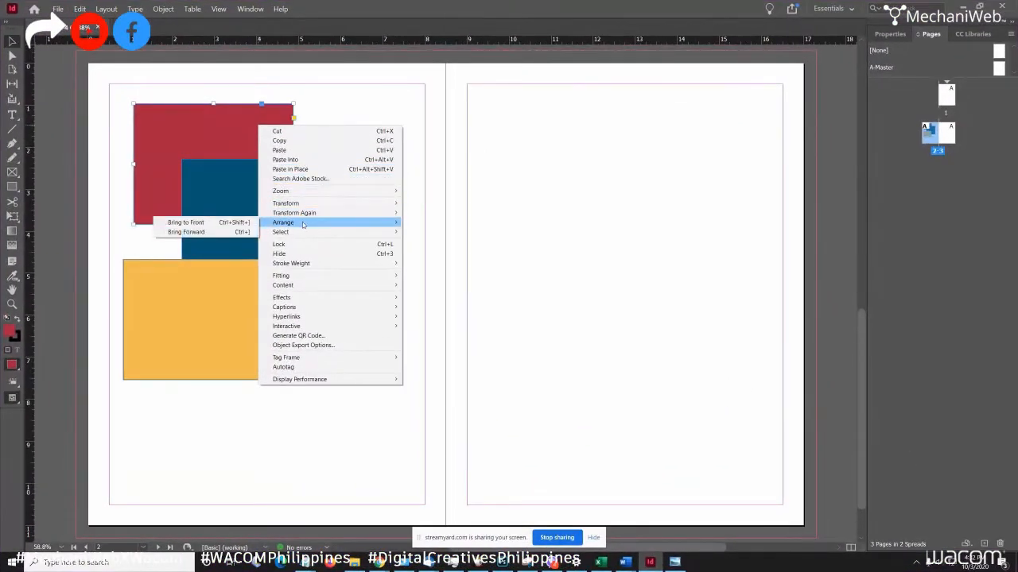
{"action": "left_click", "coordinate": [240, 226]}
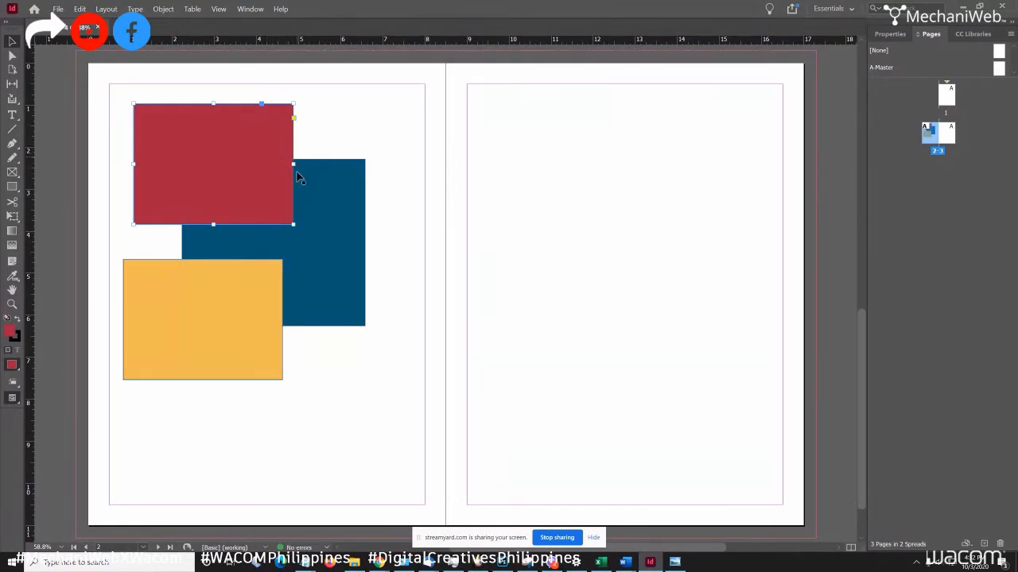
- Bring the blue rectangle in front of the red and yellow rectangles
{"action": "left_click", "coordinate": [341, 240]}
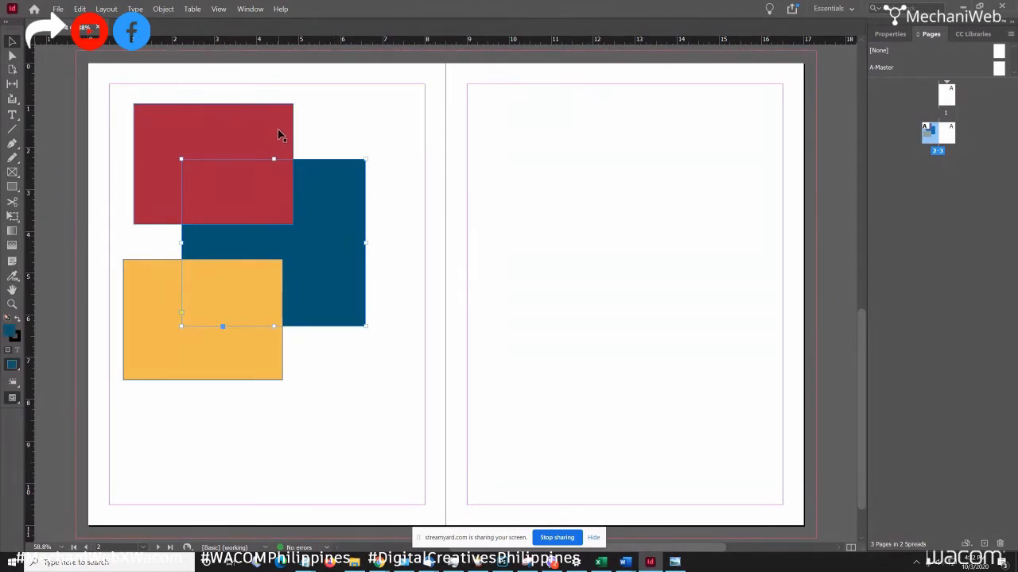
{"action": "right_click", "coordinate": [337, 221]}
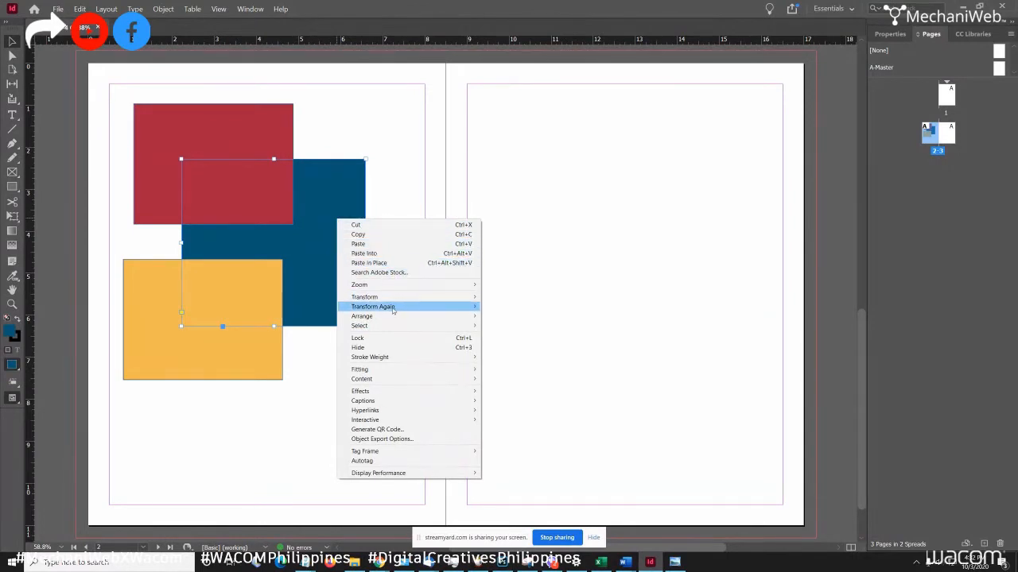
{"action": "mouse_move", "coordinate": [381, 317]}
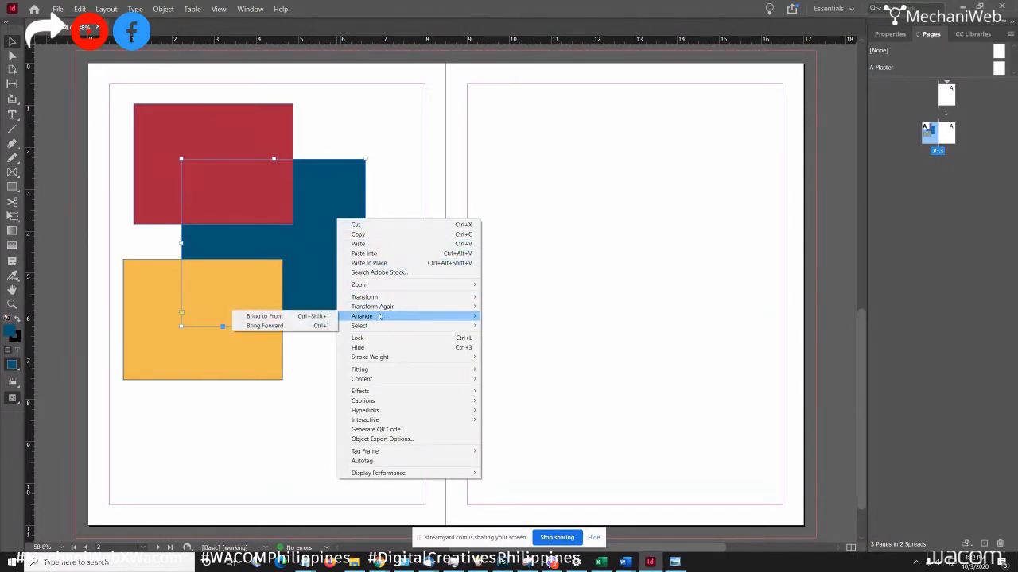
{"action": "left_click", "coordinate": [324, 318]}
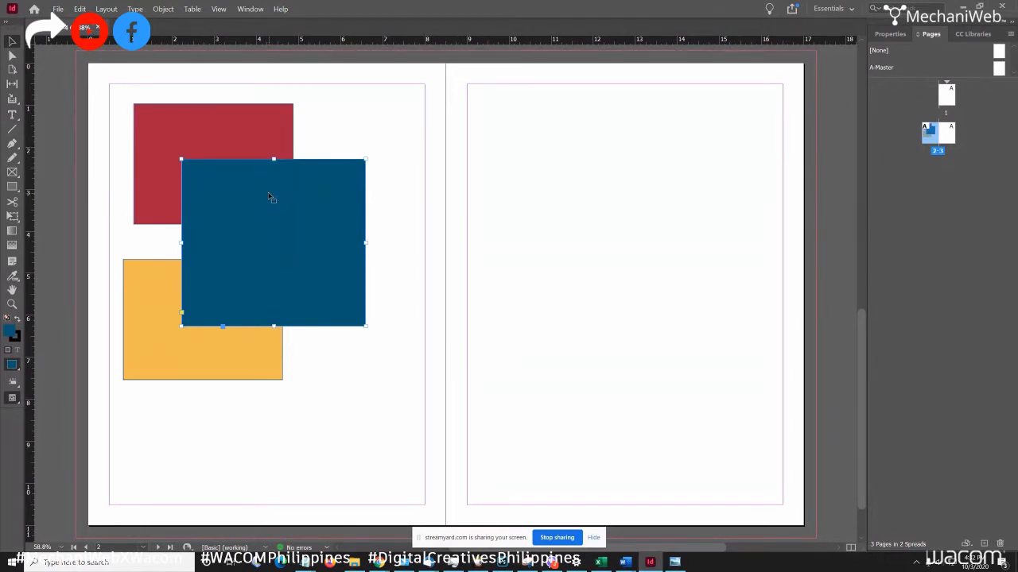
- Send the blue rectangle to the back, behind the red and yellow ones, and clear the selection
{"action": "left_click", "coordinate": [163, 9]}
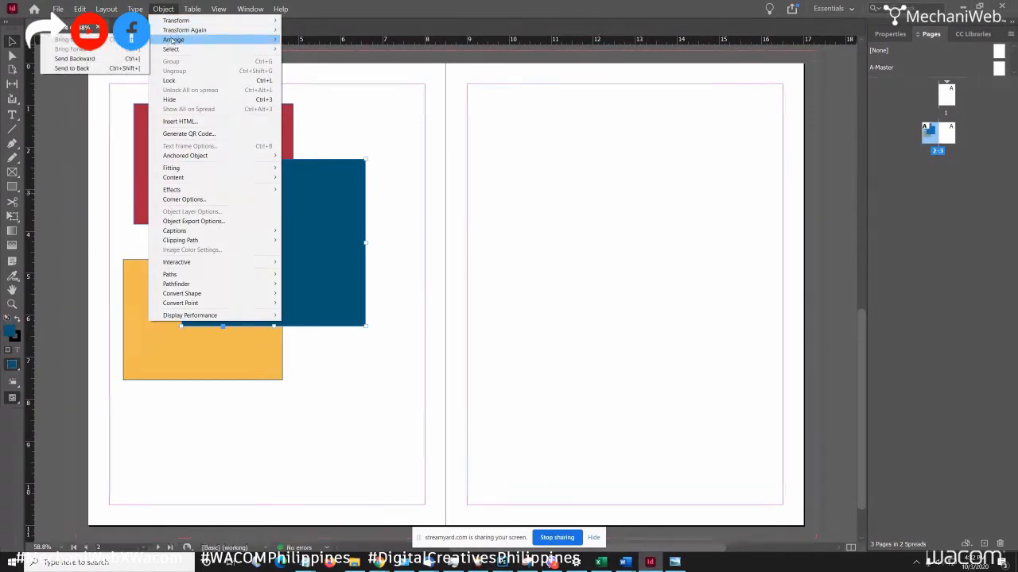
{"action": "mouse_move", "coordinate": [154, 39]}
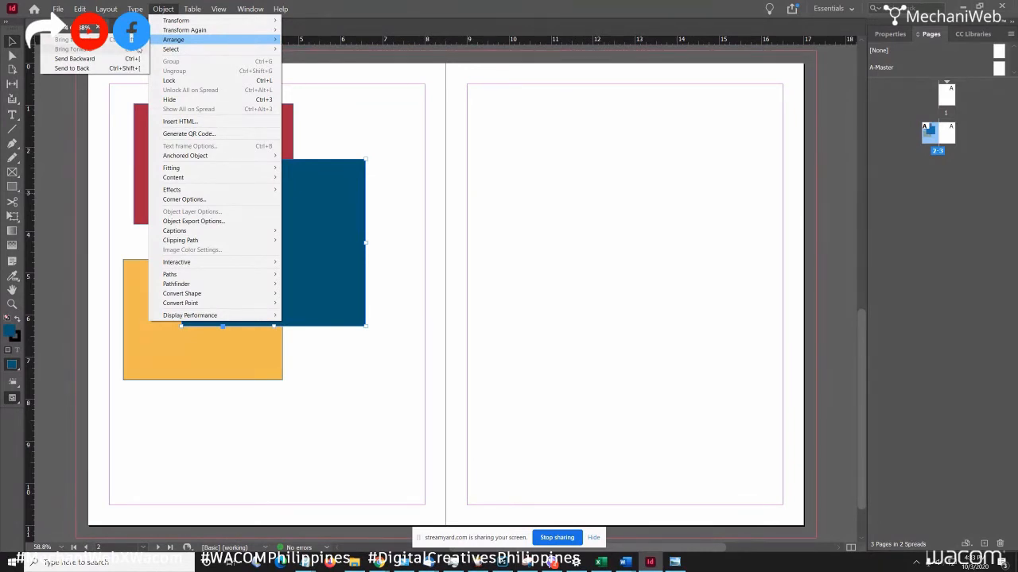
{"action": "left_click", "coordinate": [136, 69]}
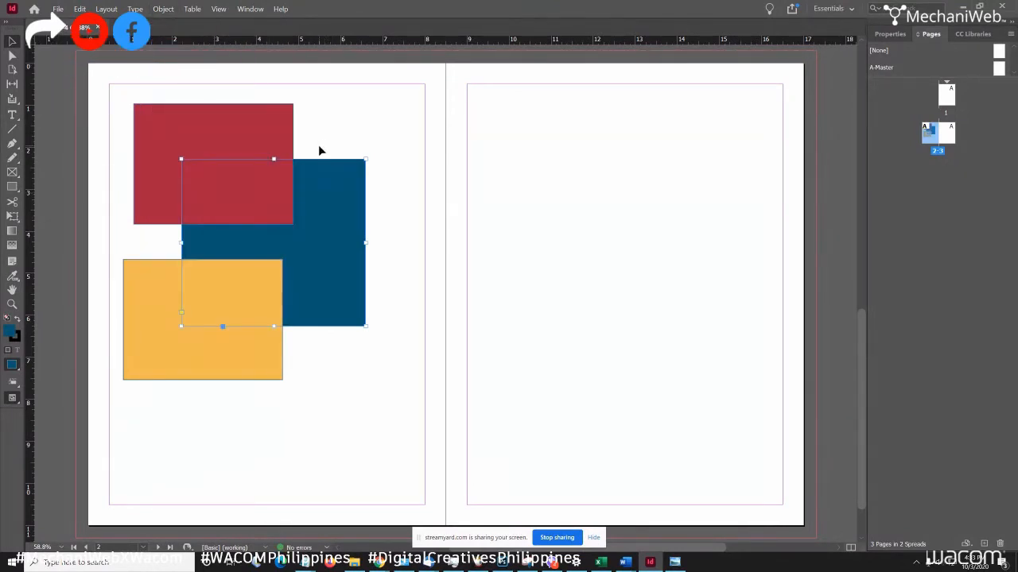
{"action": "left_click", "coordinate": [356, 388]}
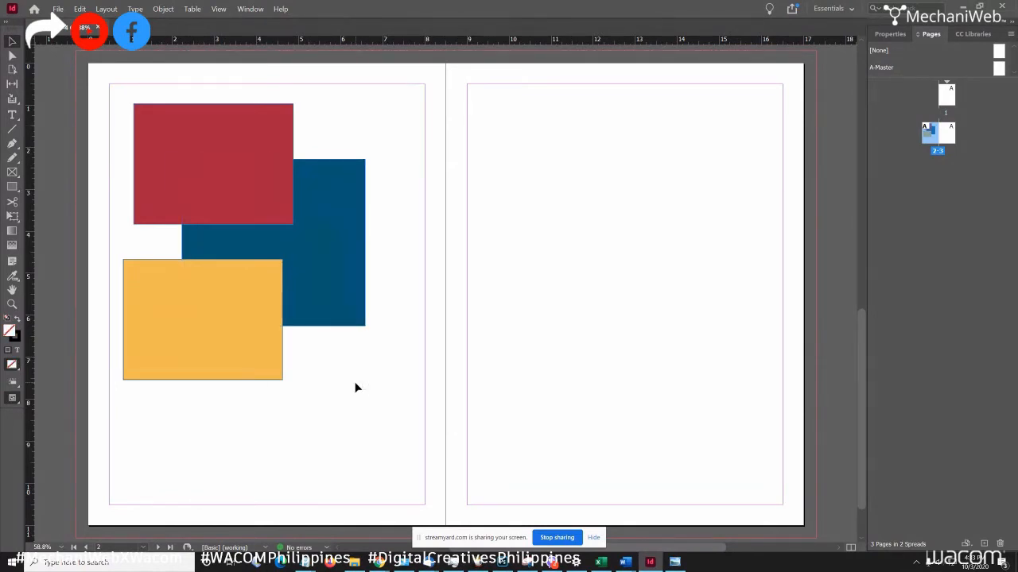
- Move the red rectangle slightly left and up so its sides line up with the yellow rectangle below, then clear the selection
{"action": "left_click", "coordinate": [307, 159]}
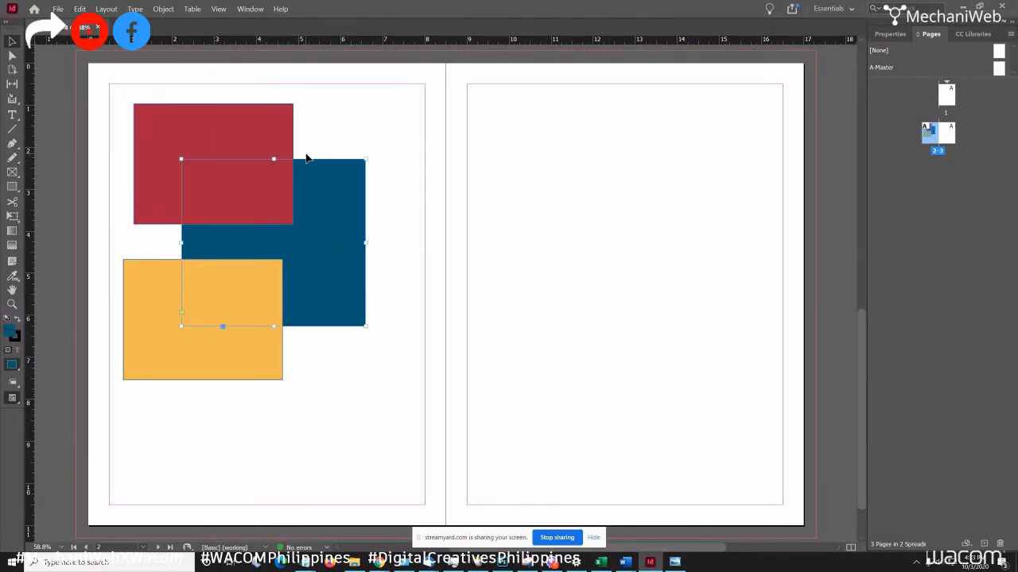
{"action": "left_click", "coordinate": [280, 151]}
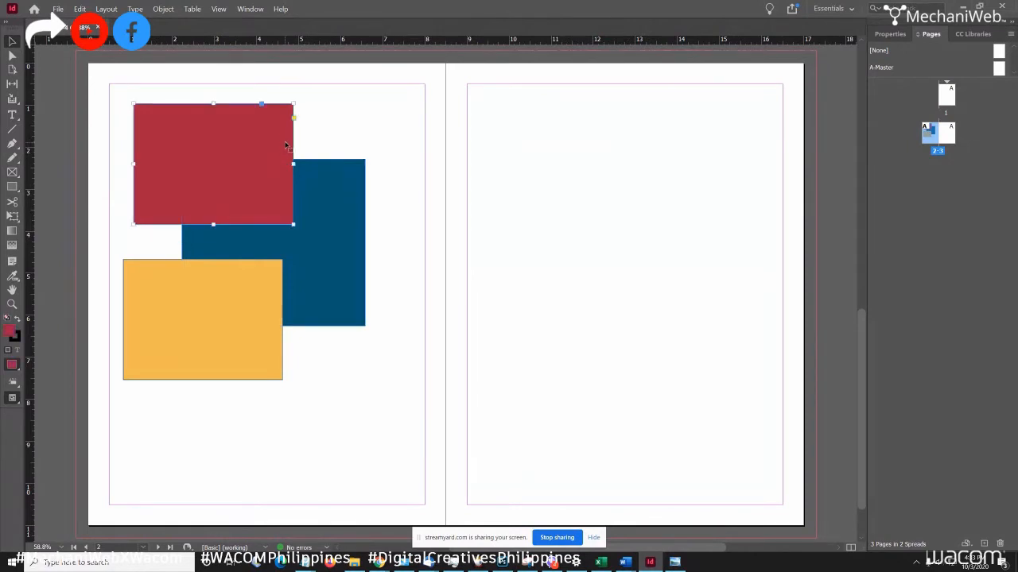
{"action": "left_click_drag", "start_coordinate": [277, 157], "coordinate": [267, 153]}
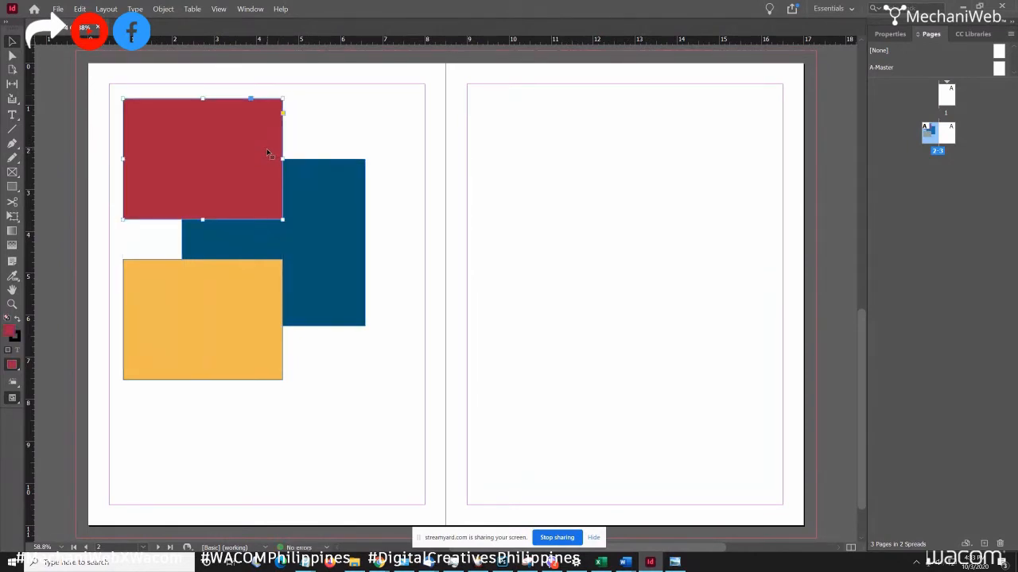
{"action": "left_click", "coordinate": [314, 194]}
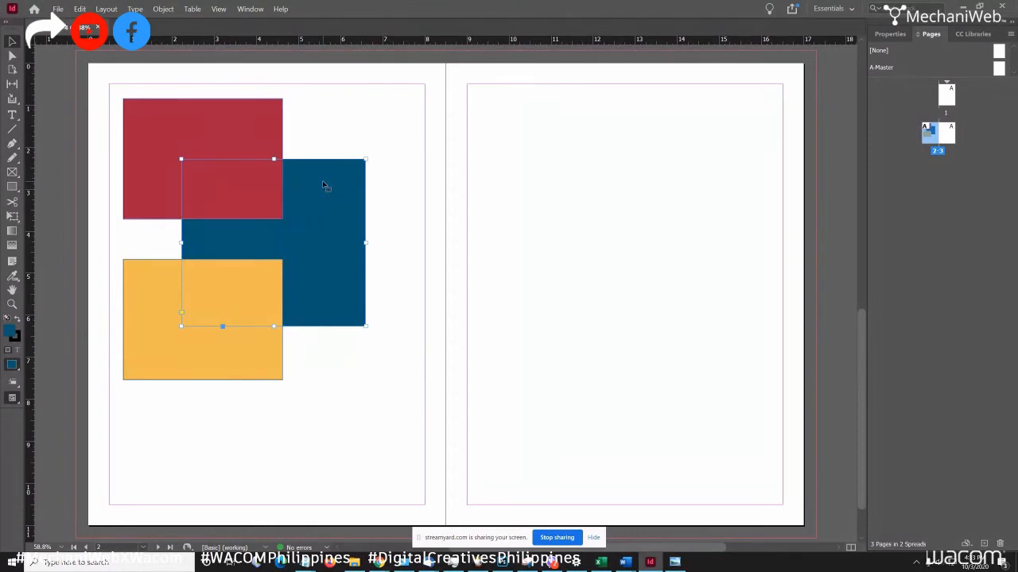
{"action": "left_click", "coordinate": [427, 231]}
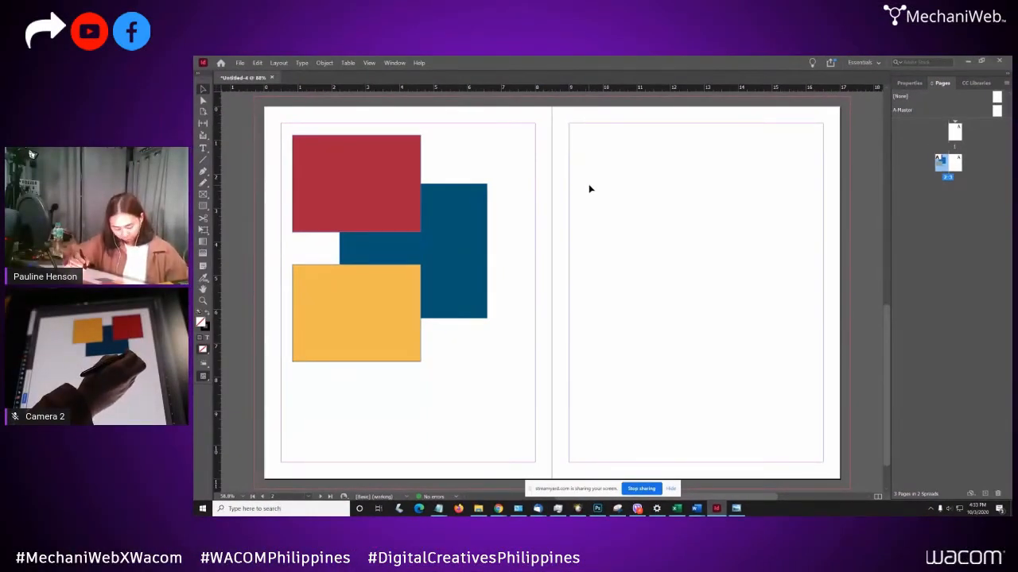
- Show the spread in Preview mode, nudge the red rectangle slightly right and up, and return to Normal mode
{"action": "key", "text": "w"}
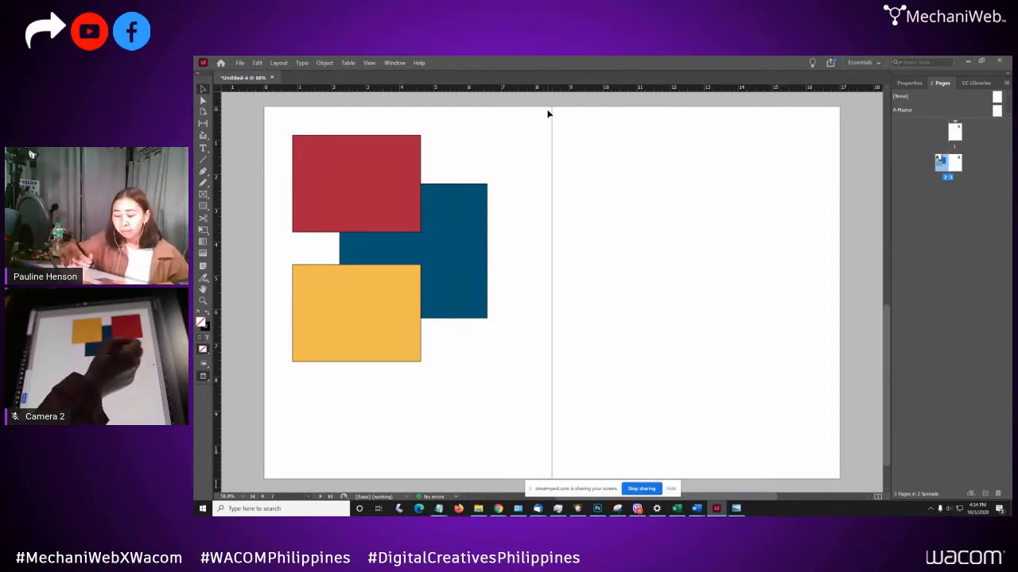
{"action": "left_click_drag", "start_coordinate": [408, 189], "coordinate": [409, 183]}
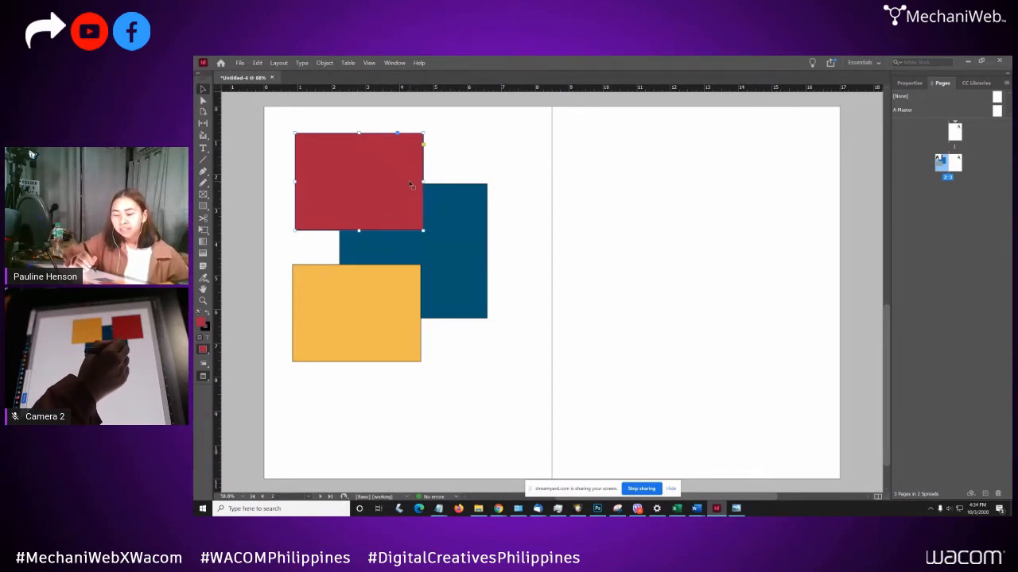
{"action": "key", "text": "w"}
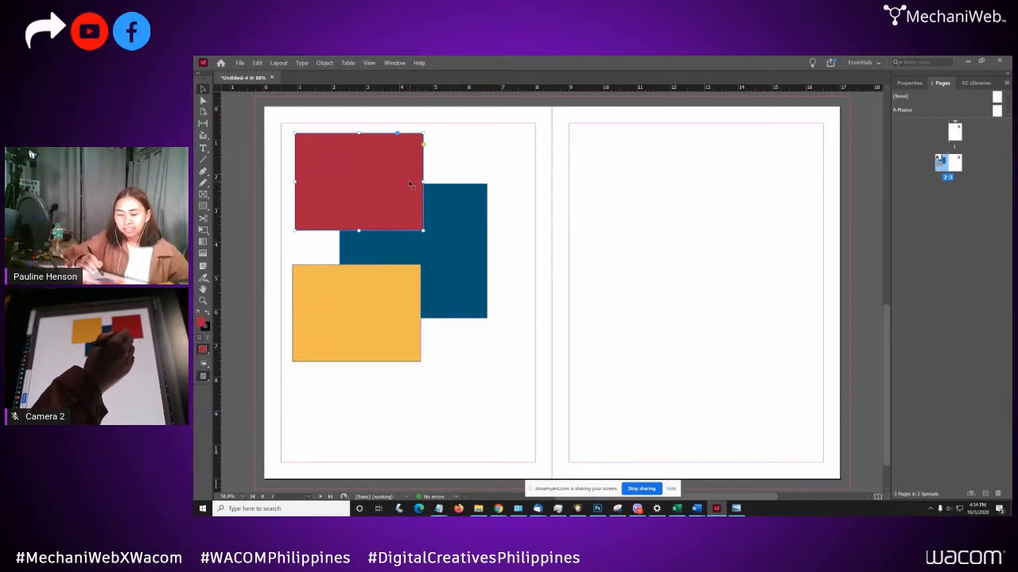
- Move the red rectangle off page 2 onto the pasteboard beside it, check the spread in Preview mode, and return to Normal mode
{"action": "left_click_drag", "start_coordinate": [436, 226], "coordinate": [472, 228]}
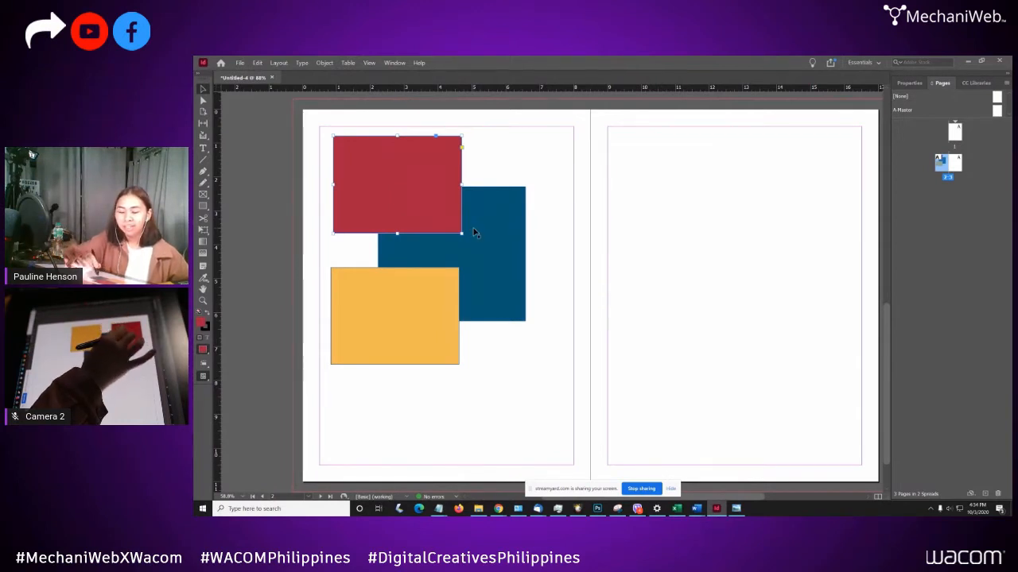
{"action": "left_click_drag", "start_coordinate": [466, 197], "coordinate": [530, 202]}
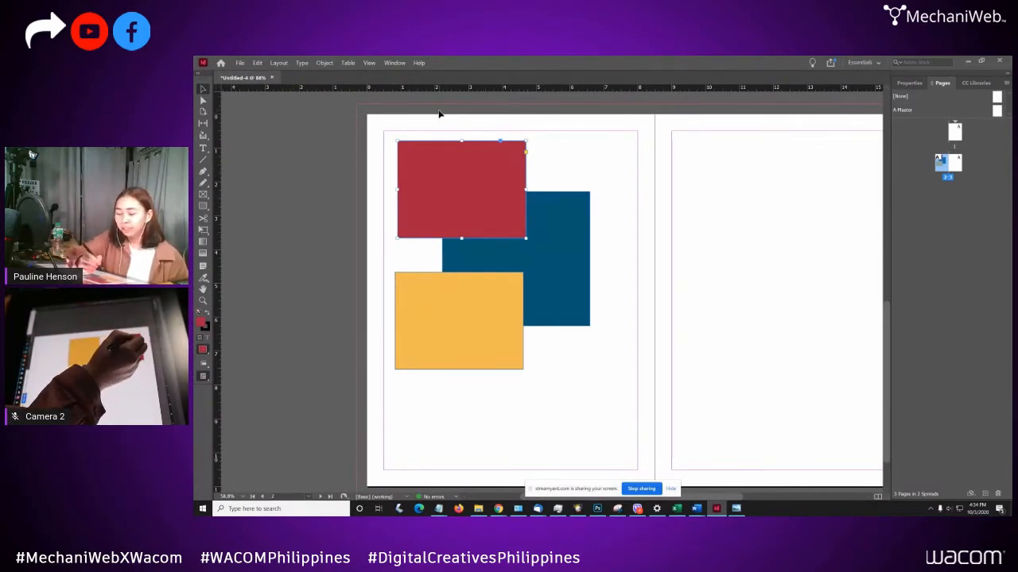
{"action": "left_click_drag", "start_coordinate": [484, 192], "coordinate": [302, 189]}
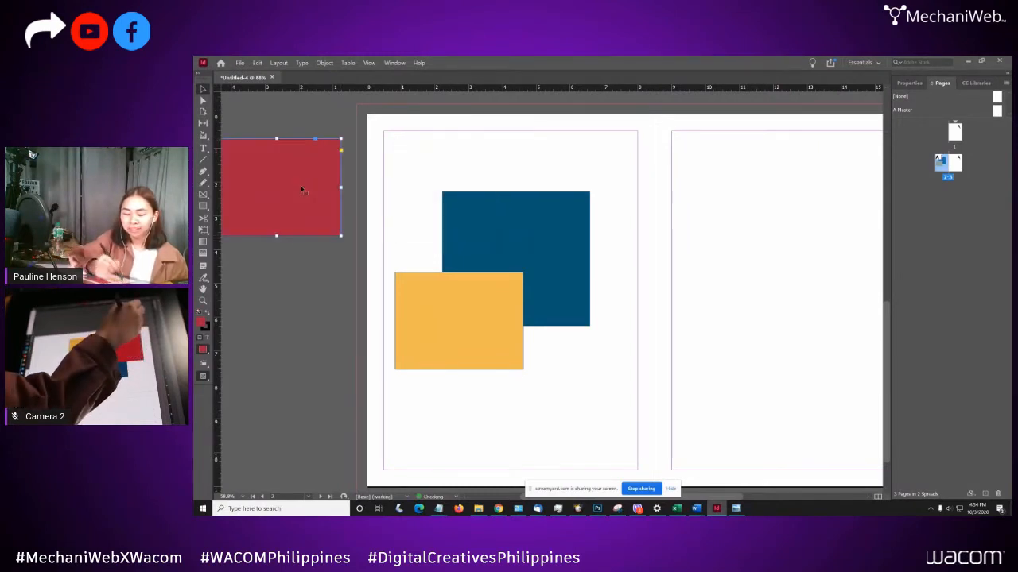
{"action": "left_click", "coordinate": [400, 168]}
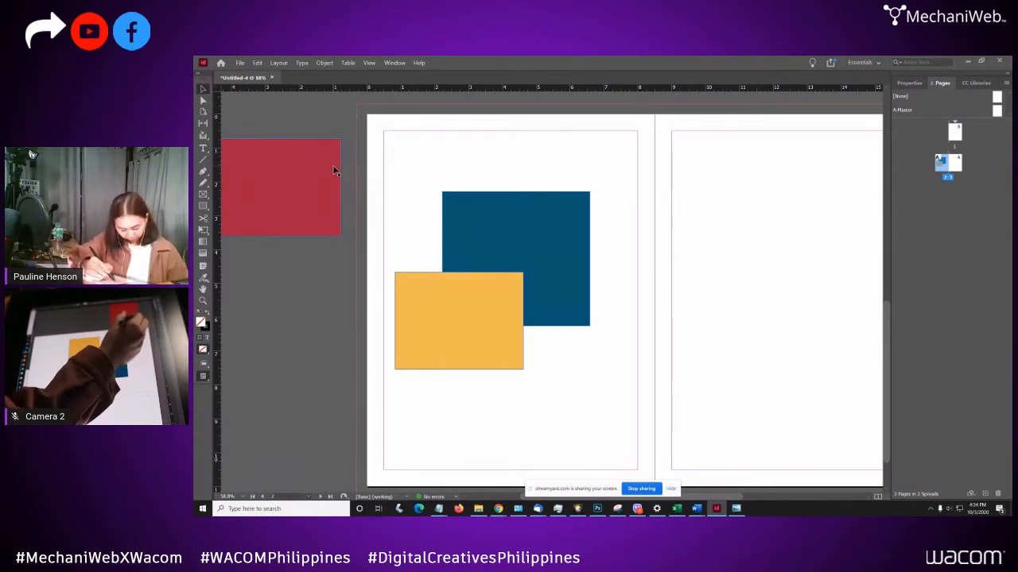
{"action": "key", "text": "w"}
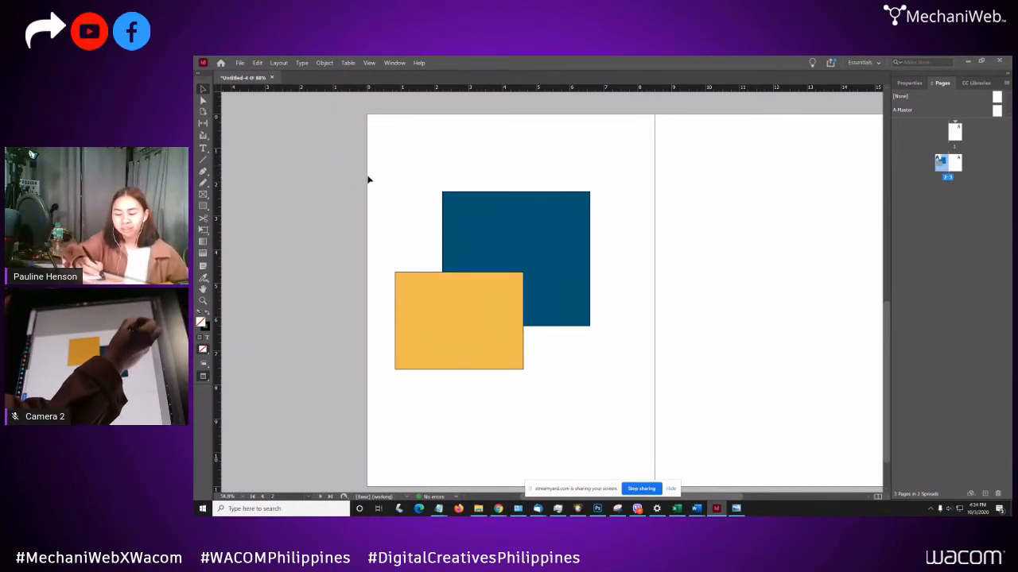
{"action": "key", "text": "w"}
- Move the red rectangle back near the upper-left margin corner of page 2, overlapping the blue rectangle, and switch to Preview mode
{"action": "left_click_drag", "start_coordinate": [337, 191], "coordinate": [477, 179]}
{"action": "key", "text": "w"}
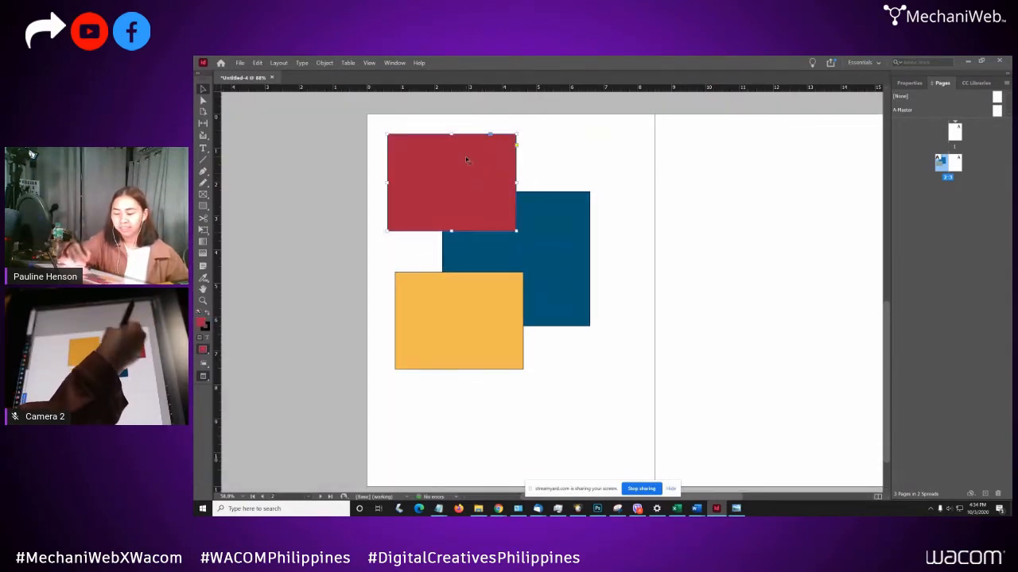
{"action": "left_click_drag", "start_coordinate": [488, 188], "coordinate": [494, 190]}
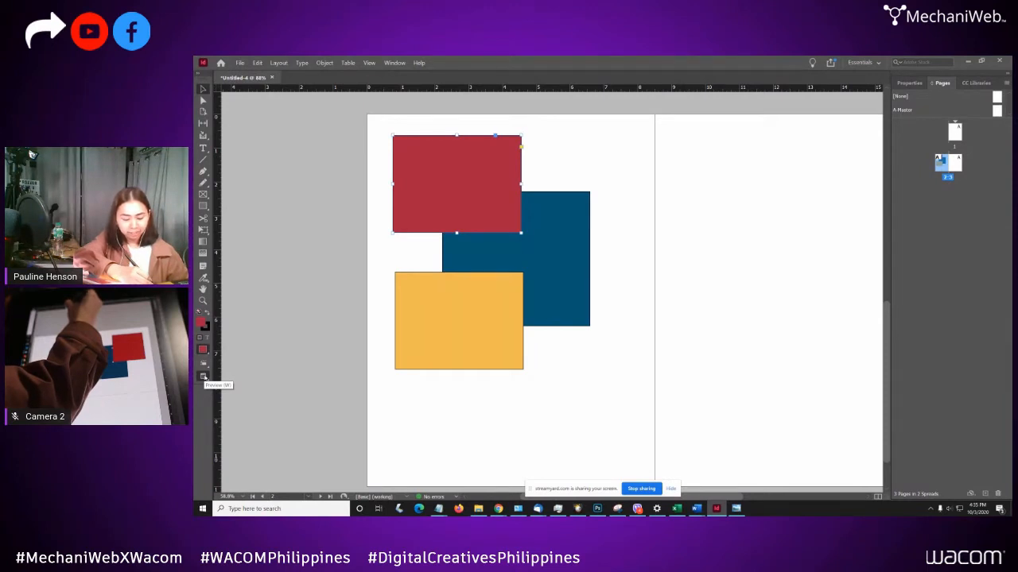
- Compare the spread in the Normal and Preview screen modes, finishing in Normal mode with nothing selected
{"action": "left_click", "coordinate": [204, 377]}
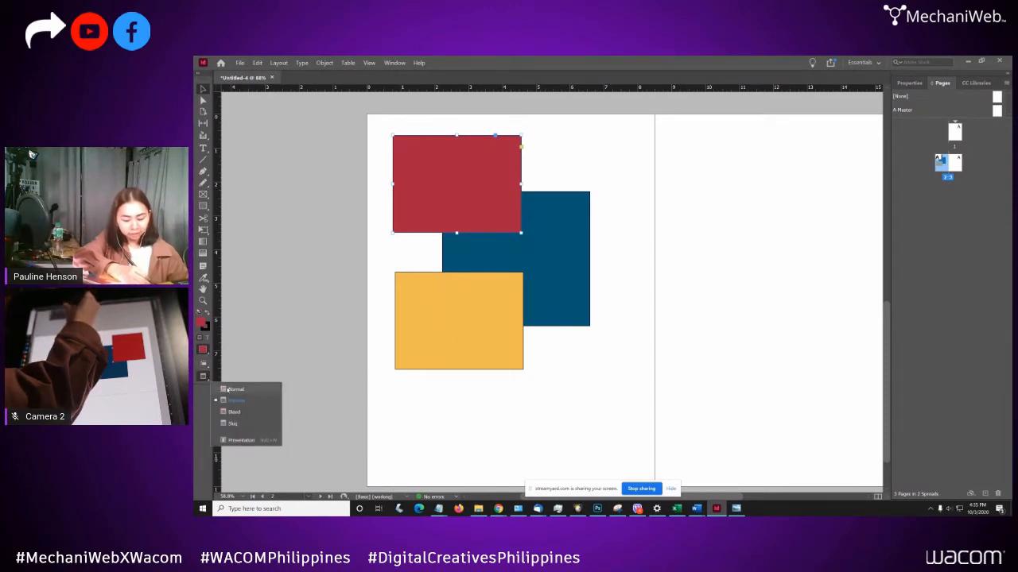
{"action": "left_click", "coordinate": [228, 390]}
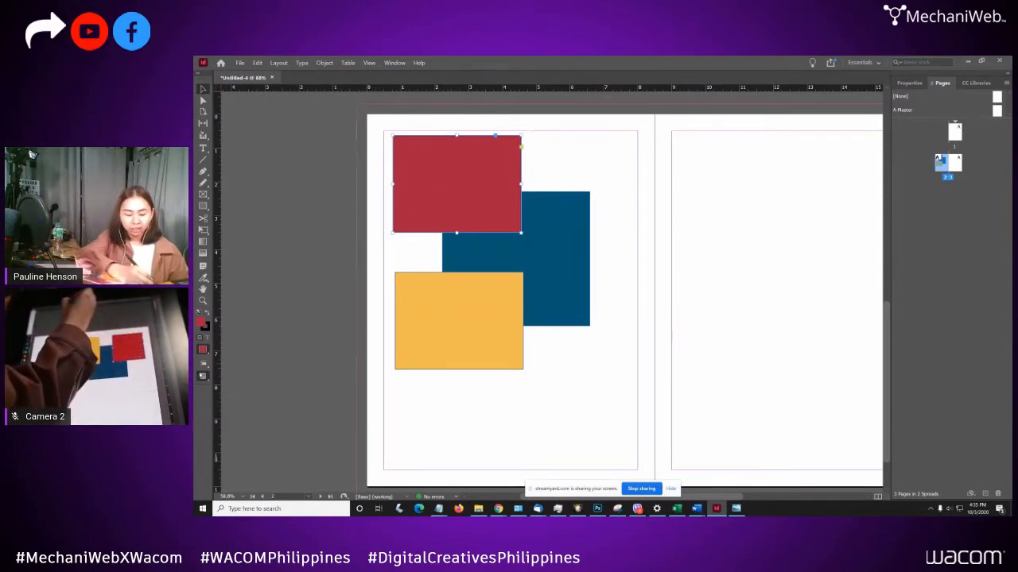
{"action": "left_click", "coordinate": [204, 376]}
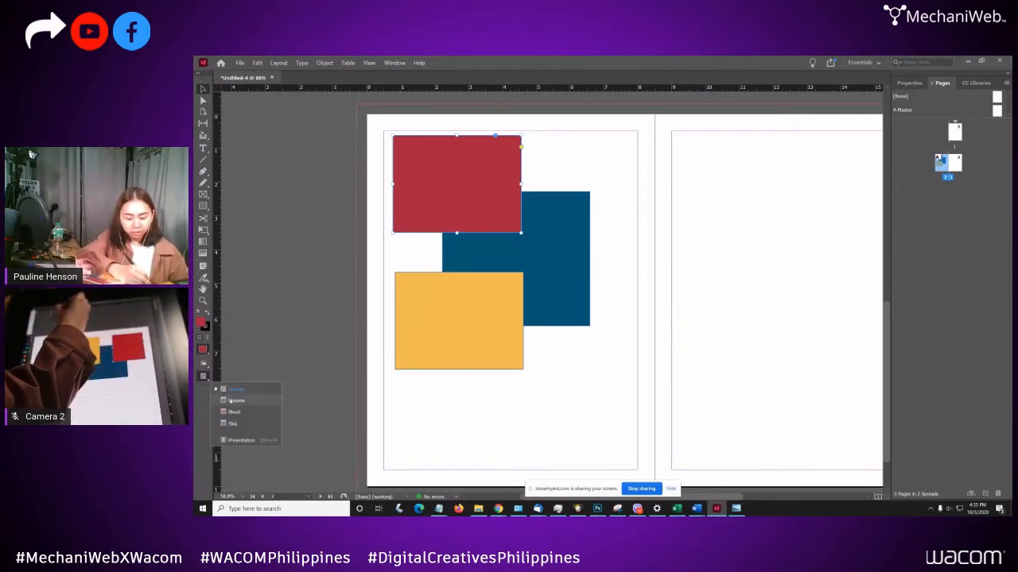
{"action": "left_click", "coordinate": [230, 401]}
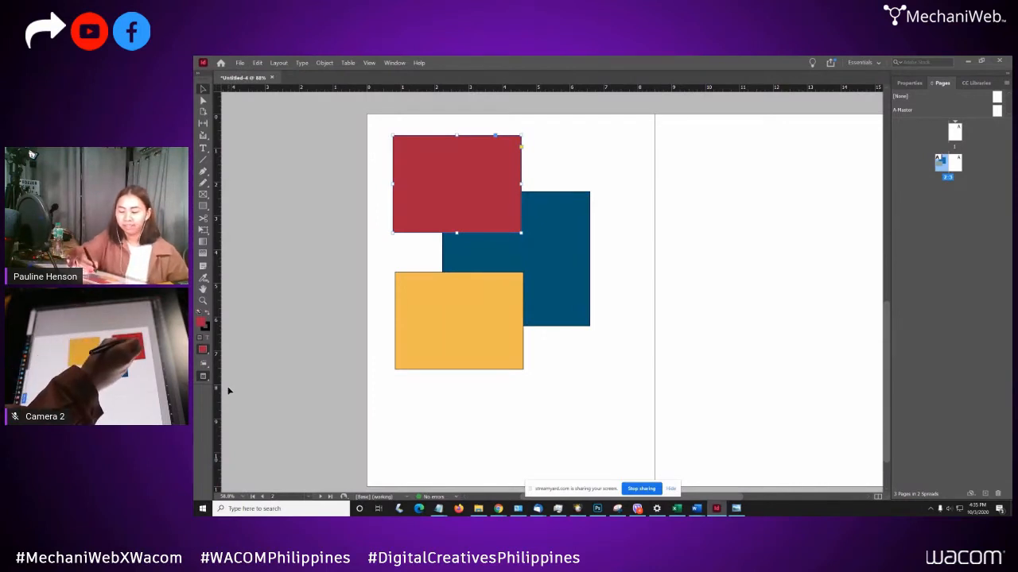
{"action": "left_click", "coordinate": [553, 155]}
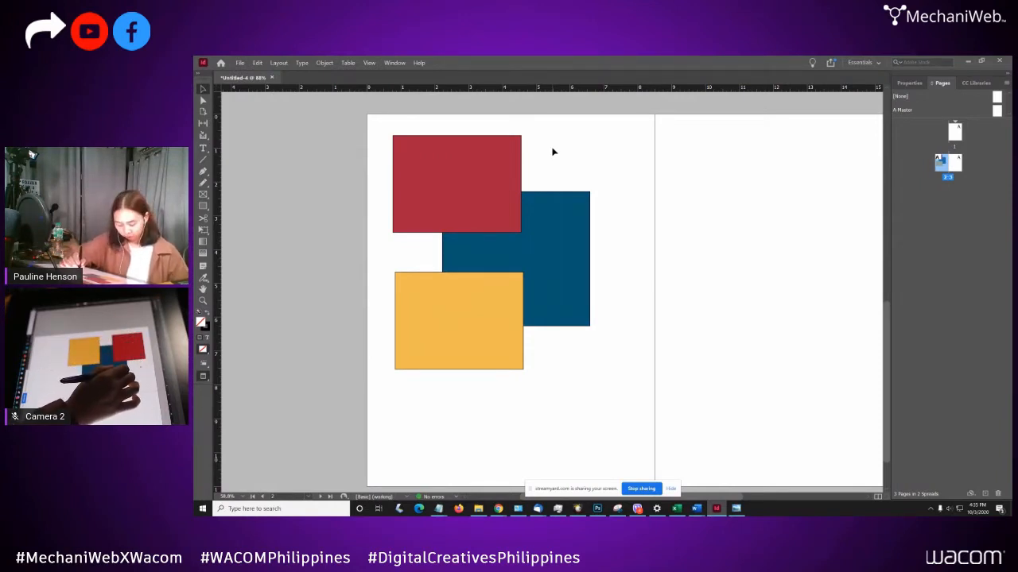
{"action": "key", "text": "w"}
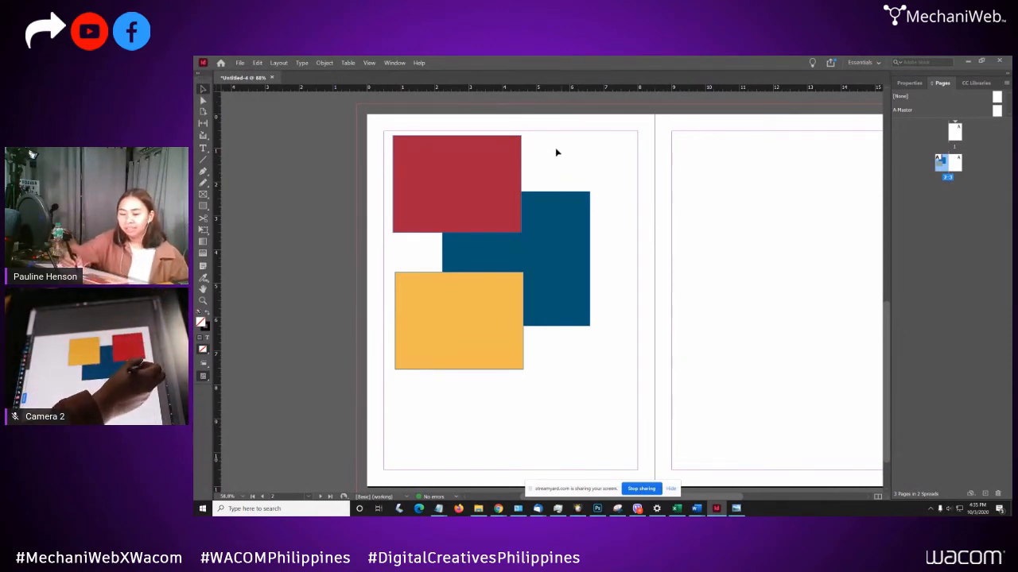
- Practise selecting and deselecting the red rectangle, then select it together with the blue rectangle
{"action": "left_click", "coordinate": [510, 166]}
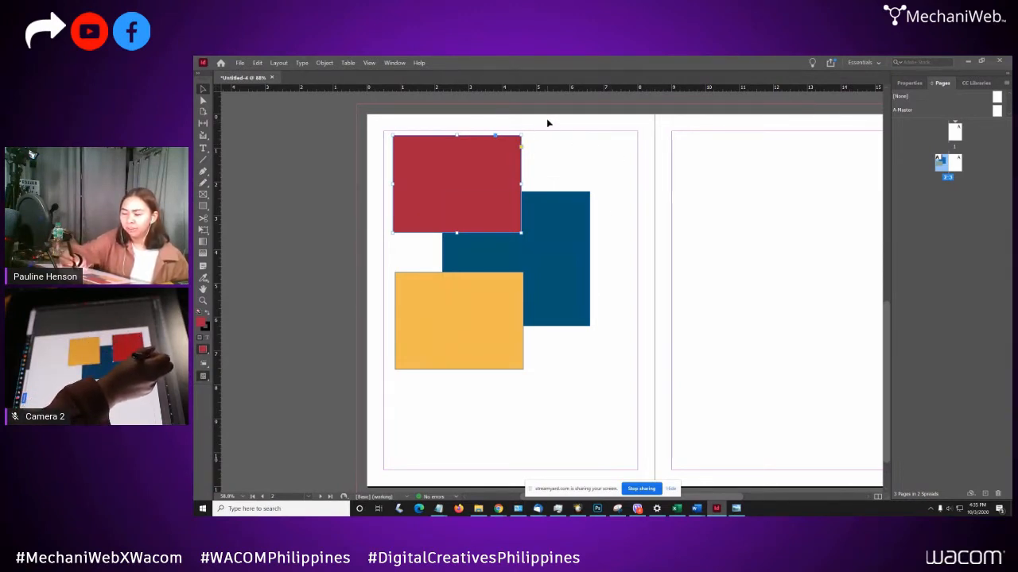
{"action": "left_click", "coordinate": [623, 140]}
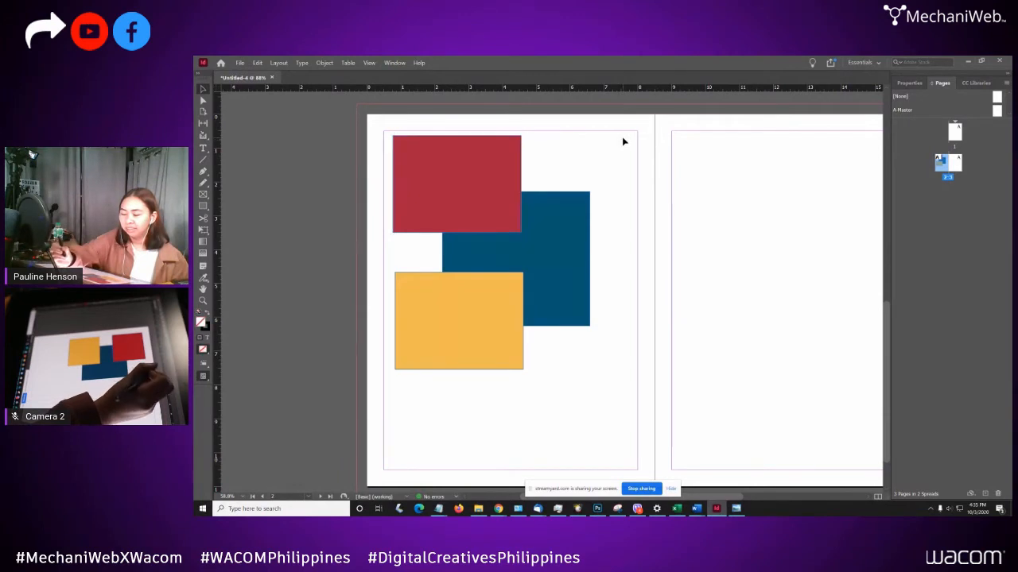
{"action": "left_click", "coordinate": [498, 167]}
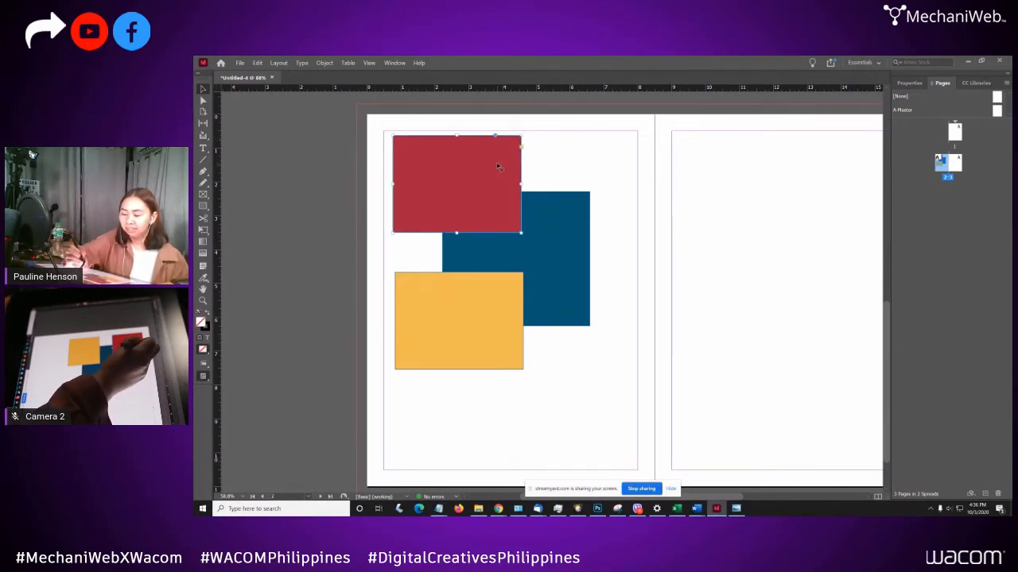
{"action": "left_click", "coordinate": [629, 142]}
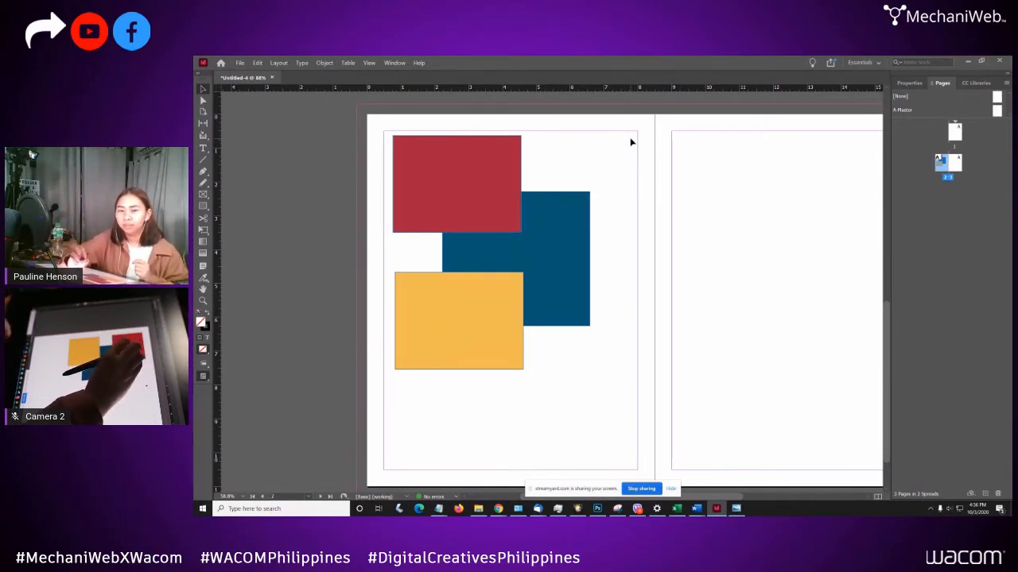
{"action": "left_click", "coordinate": [498, 172]}
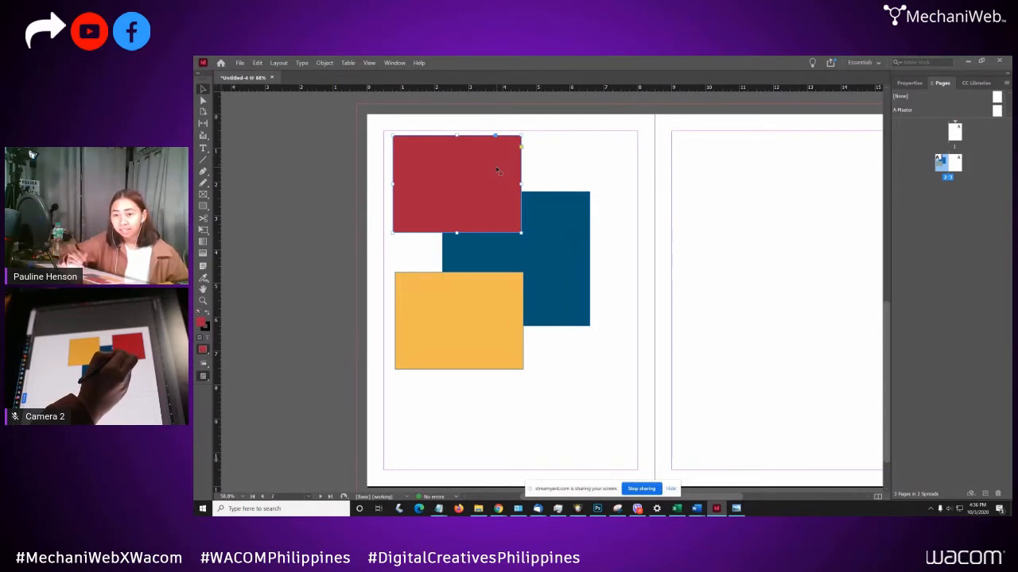
{"action": "left_click", "coordinate": [558, 224], "text": "shift"}
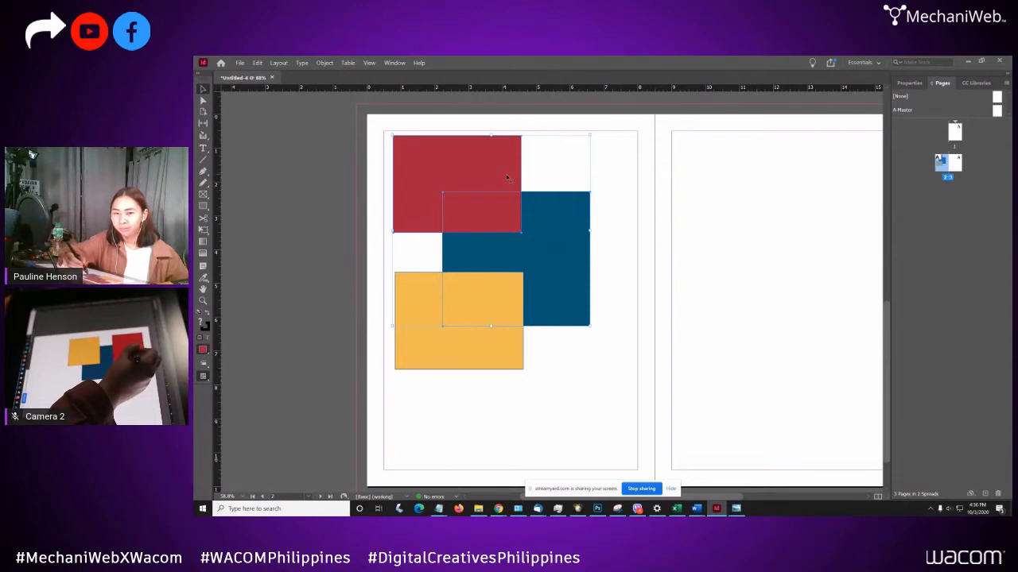
- Practise selecting the red and blue rectangles together with a selection marquee, finishing with nothing selected
{"action": "left_click", "coordinate": [624, 145]}
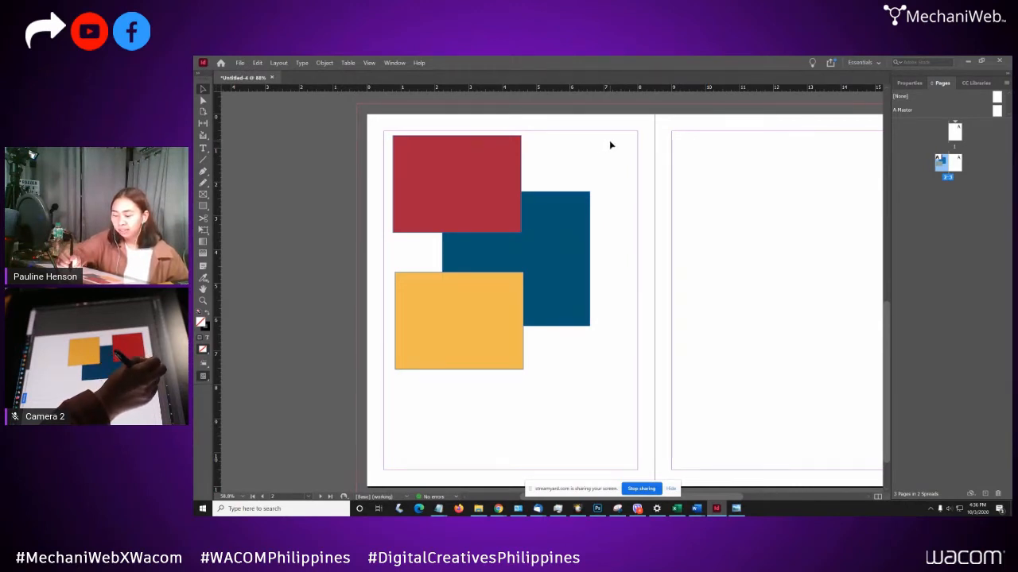
{"action": "left_click_drag", "start_coordinate": [609, 140], "coordinate": [473, 255]}
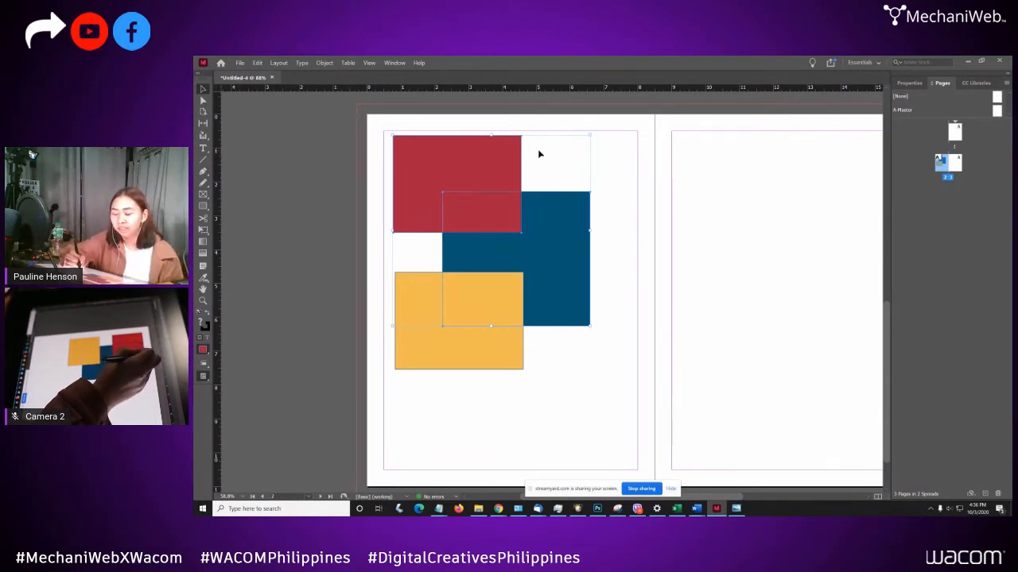
{"action": "left_click", "coordinate": [605, 171]}
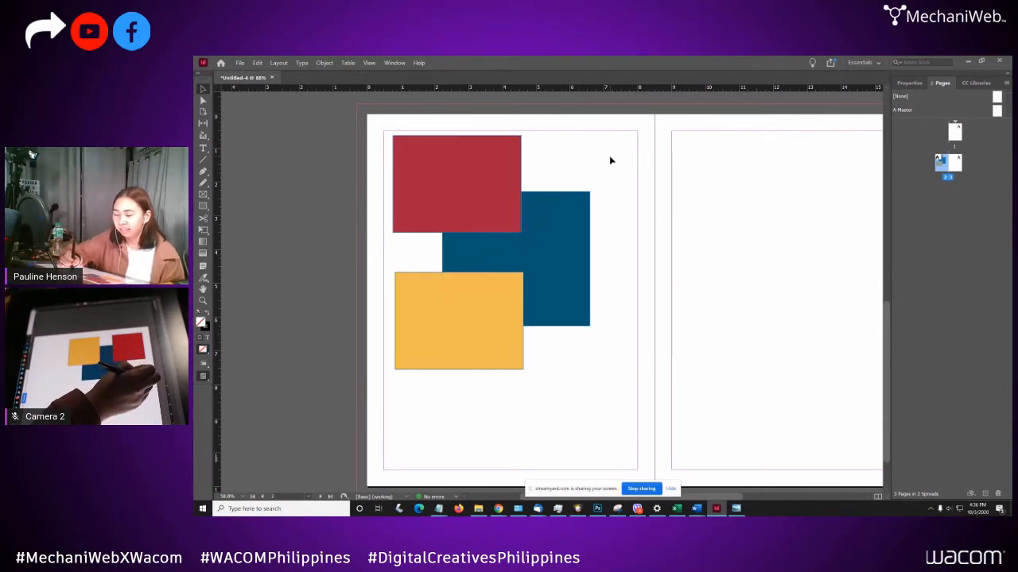
{"action": "left_click_drag", "start_coordinate": [609, 157], "coordinate": [462, 259]}
{"action": "left_click", "coordinate": [605, 198]}
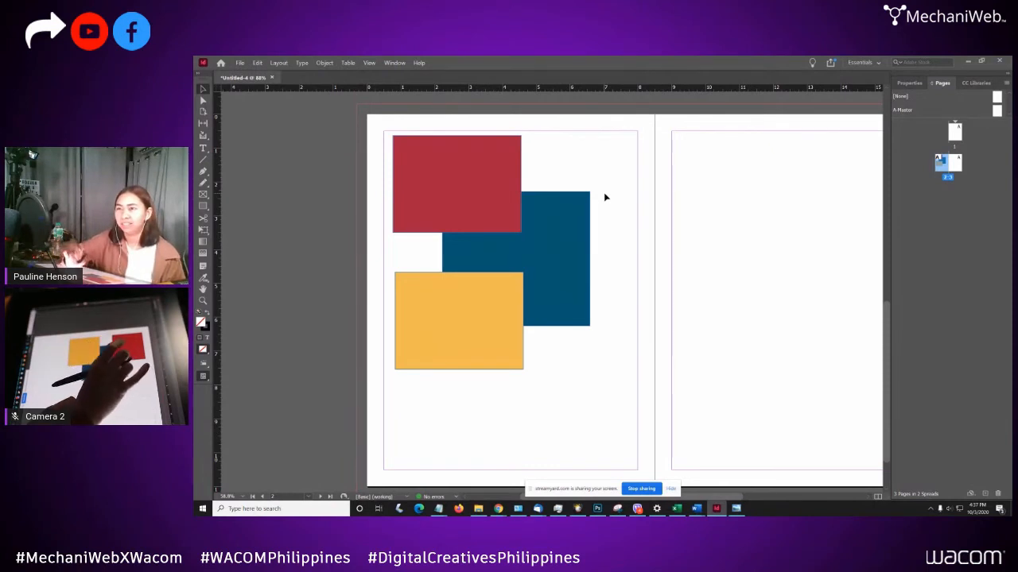
{"action": "left_click", "coordinate": [499, 224]}
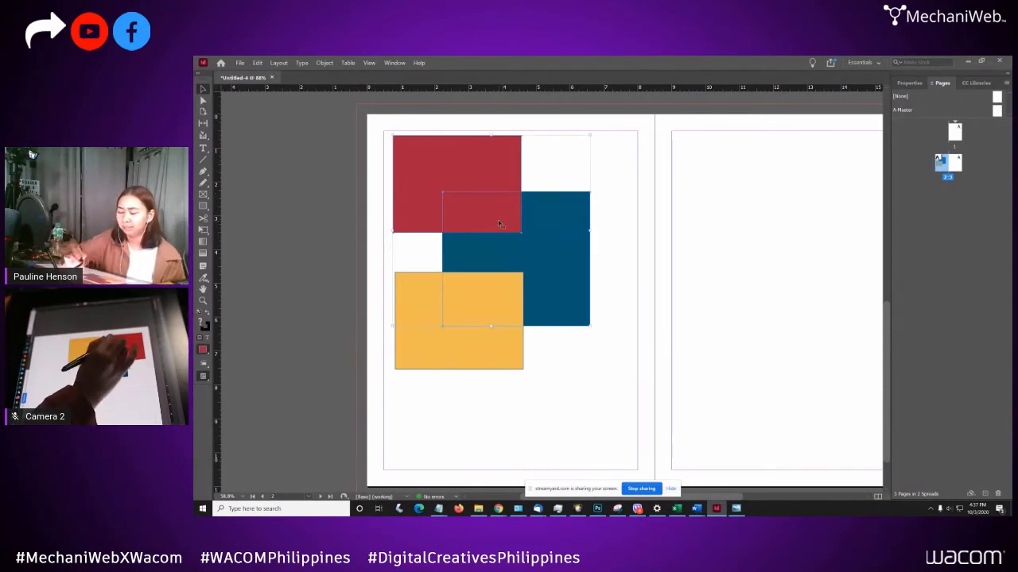
{"action": "left_click", "coordinate": [631, 158]}
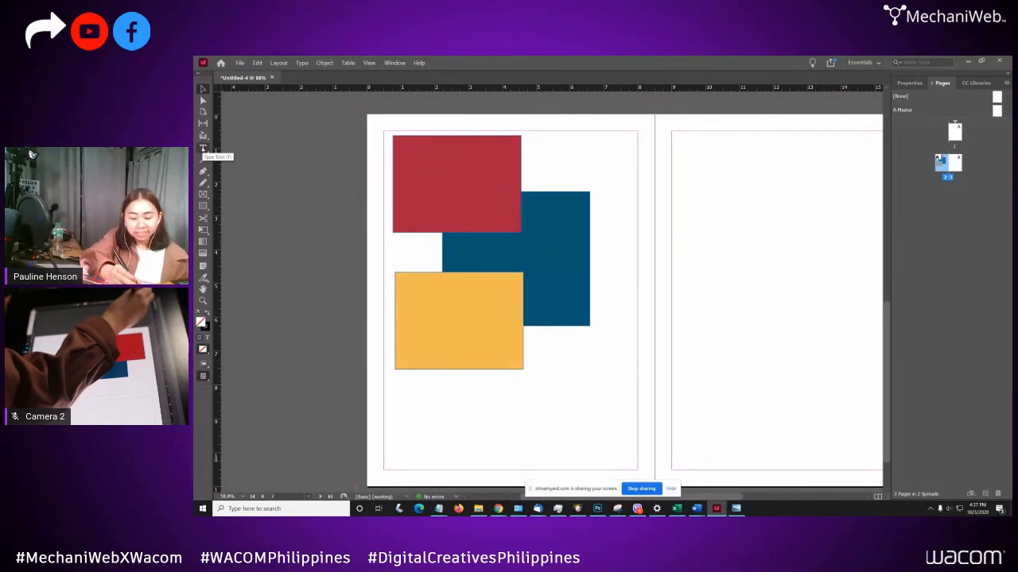
- Create a text frame below the yellow rectangle on page 2 containing the word "Philippines"
{"action": "left_click", "coordinate": [204, 149]}
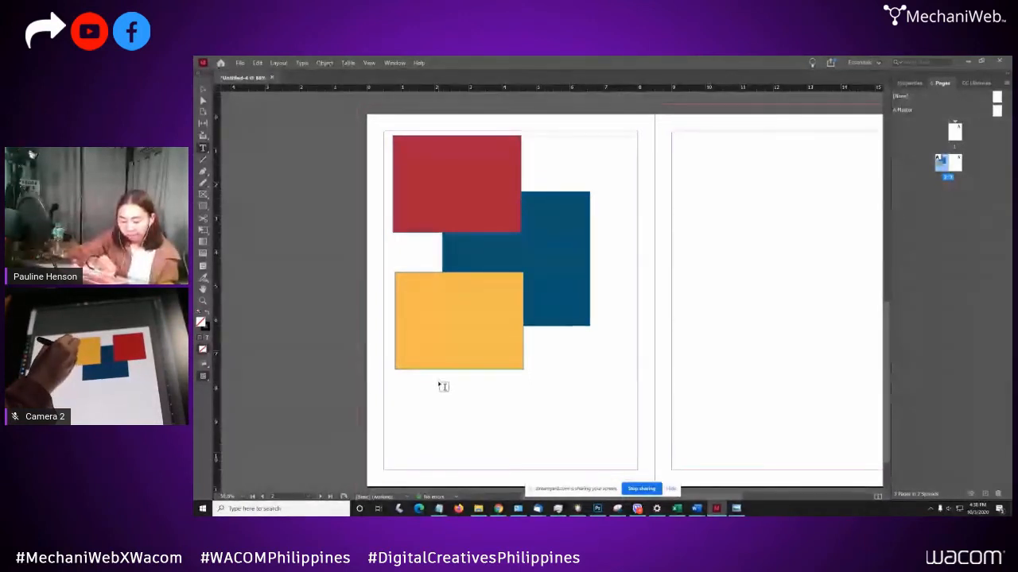
{"action": "left_click_drag", "start_coordinate": [442, 383], "coordinate": [550, 426]}
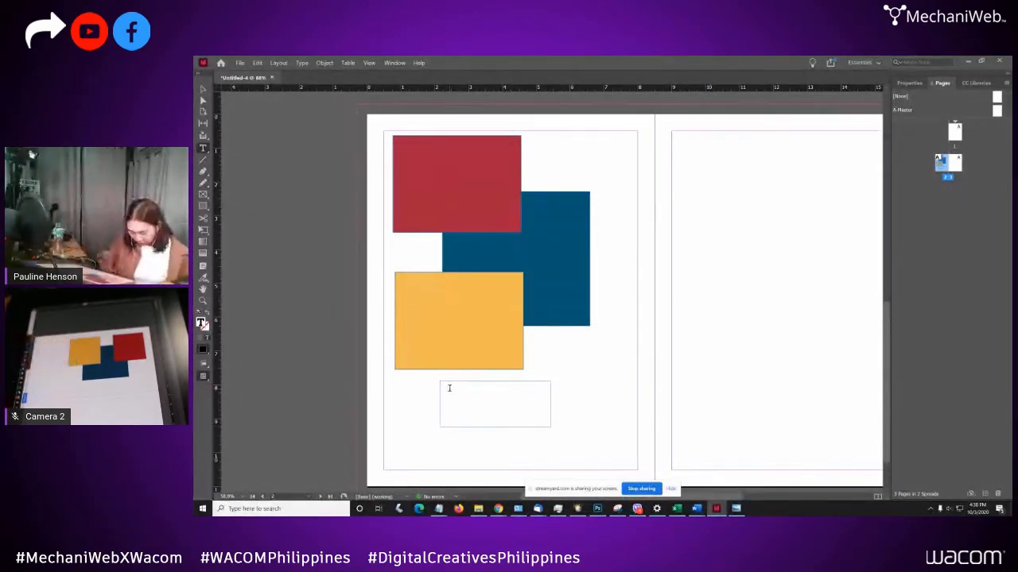
{"action": "type", "text": "p"}
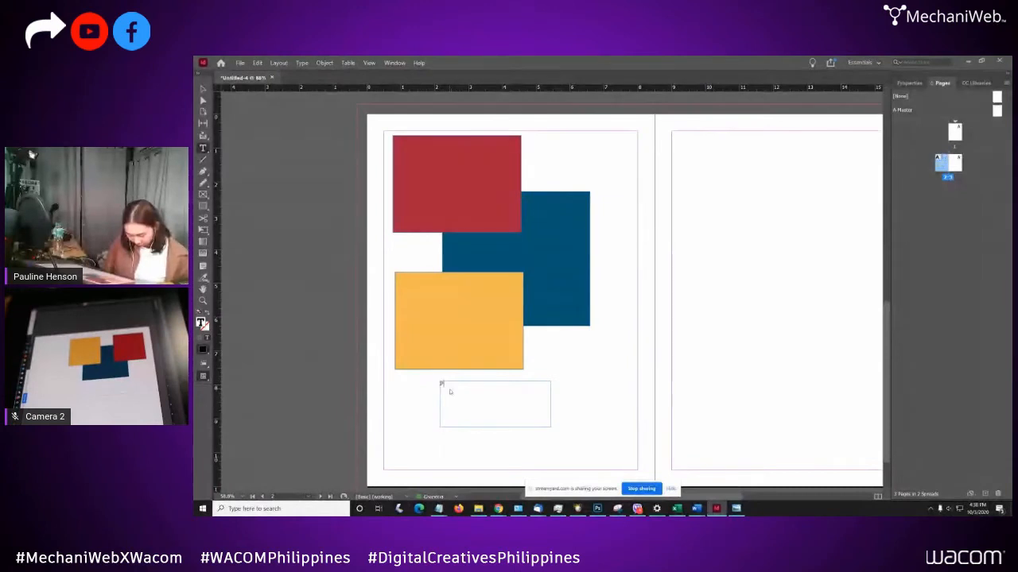
{"action": "type", "text": "aulipp"}
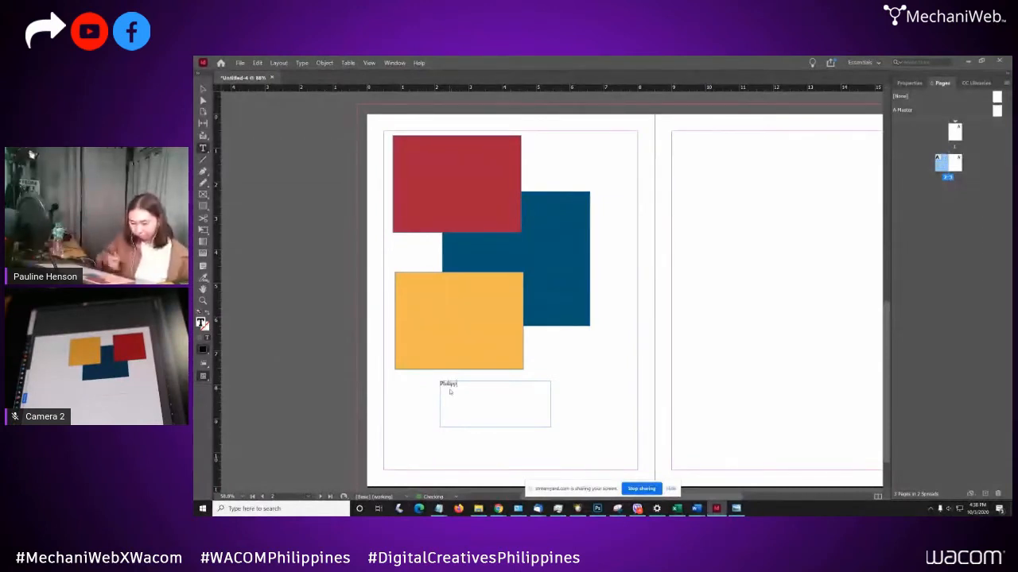
{"action": "type", "text": "ines"}
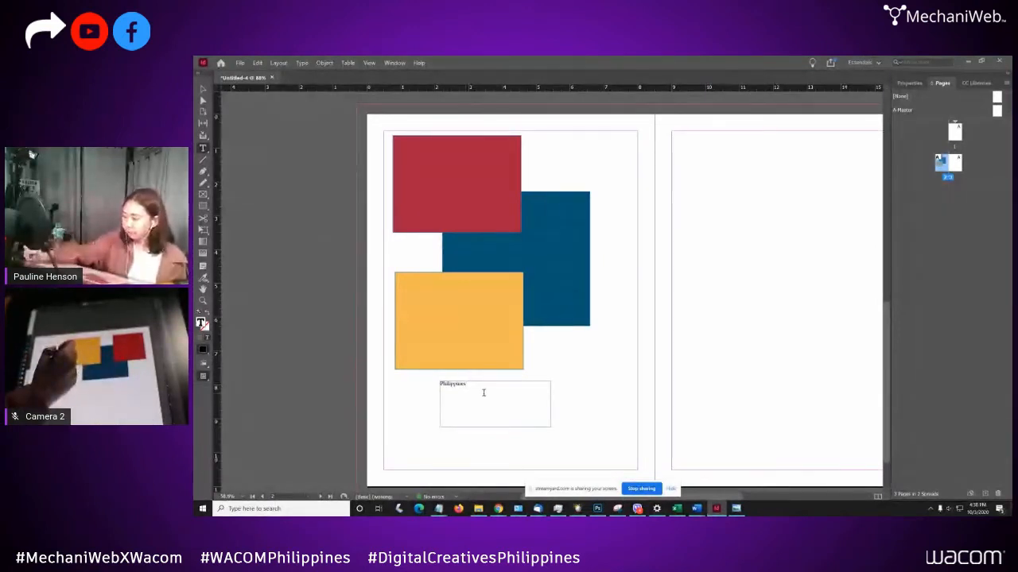
- Examine the text's character properties: font family, font style, size, leading and kerning
{"action": "left_click", "coordinate": [911, 82]}
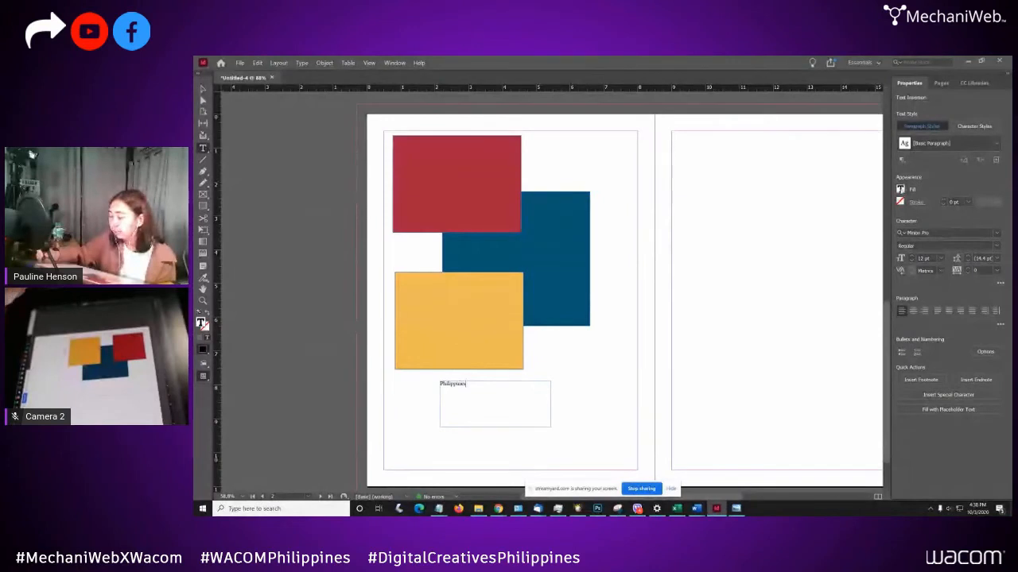
{"action": "left_click", "coordinate": [988, 232]}
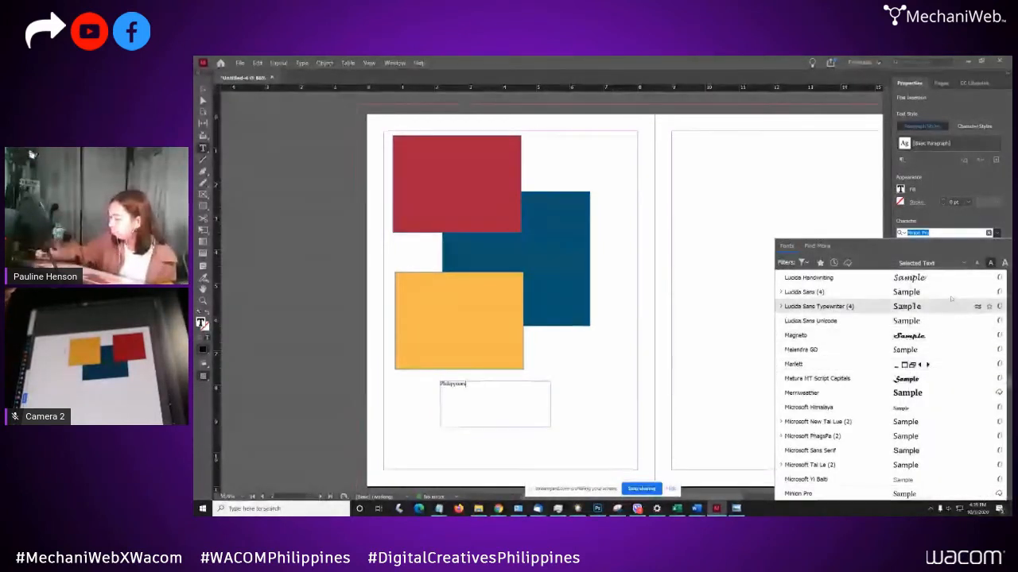
{"action": "left_click", "coordinate": [968, 223]}
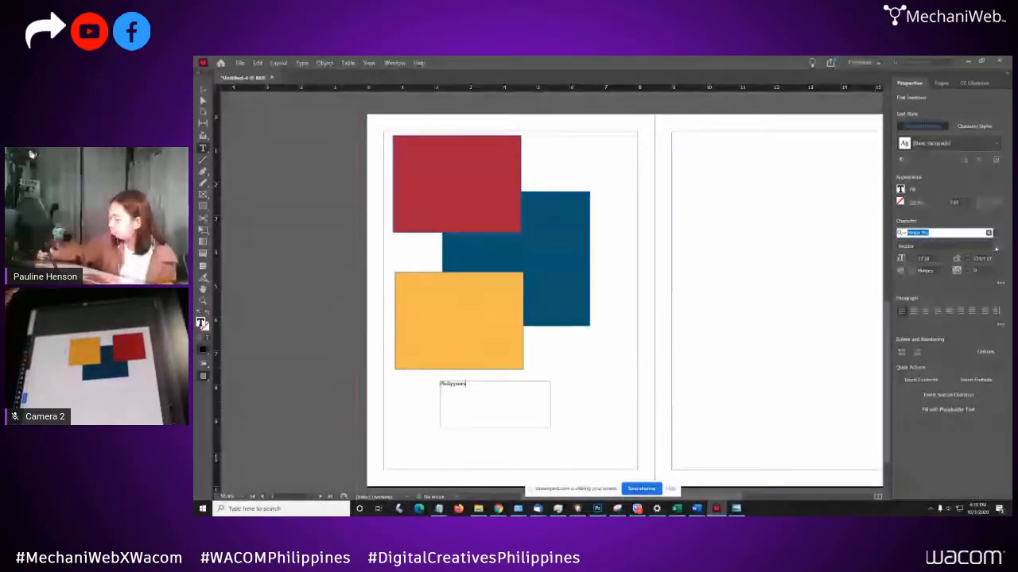
{"action": "left_click", "coordinate": [997, 245]}
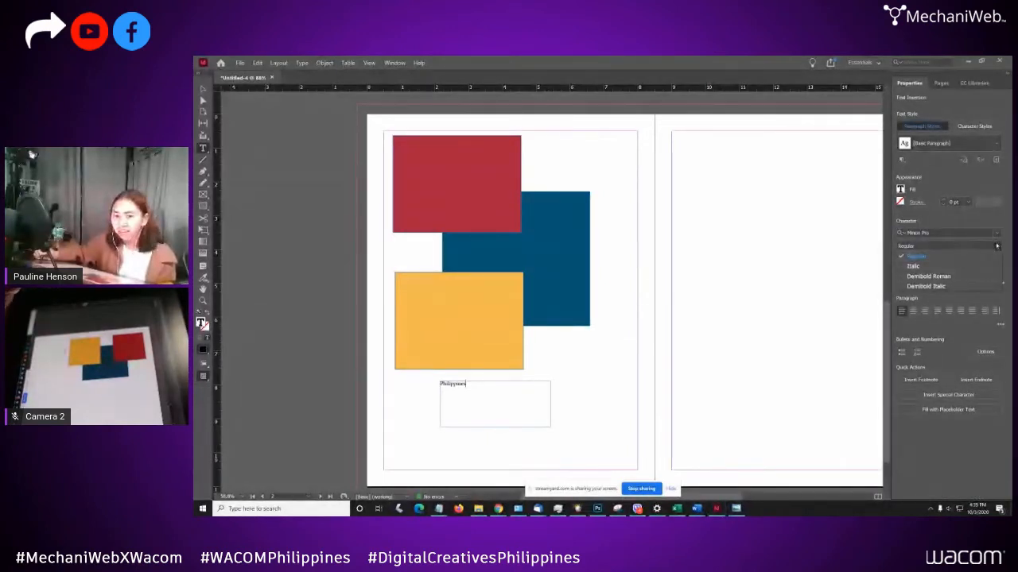
{"action": "left_click", "coordinate": [942, 247]}
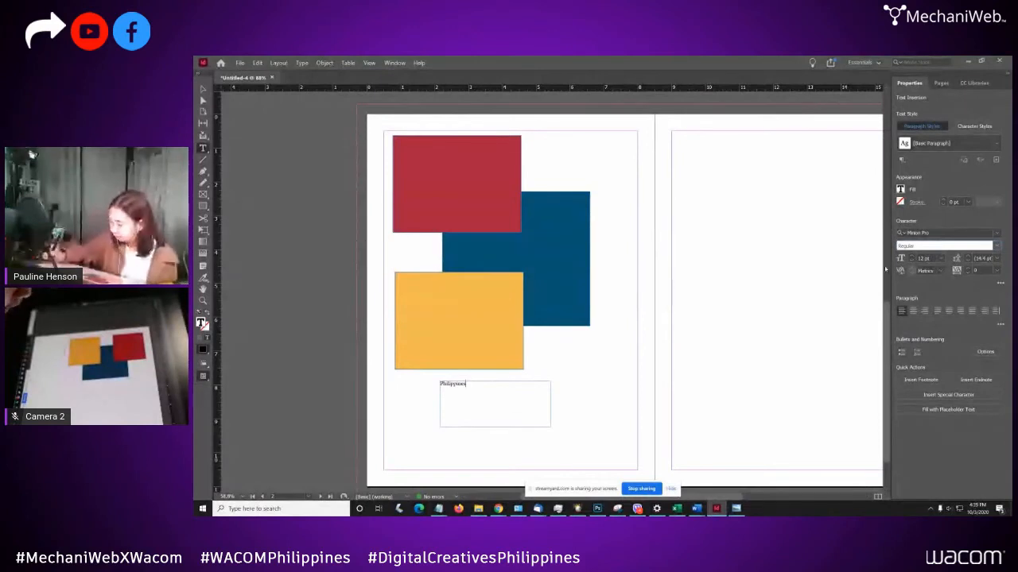
{"action": "left_click", "coordinate": [941, 258]}
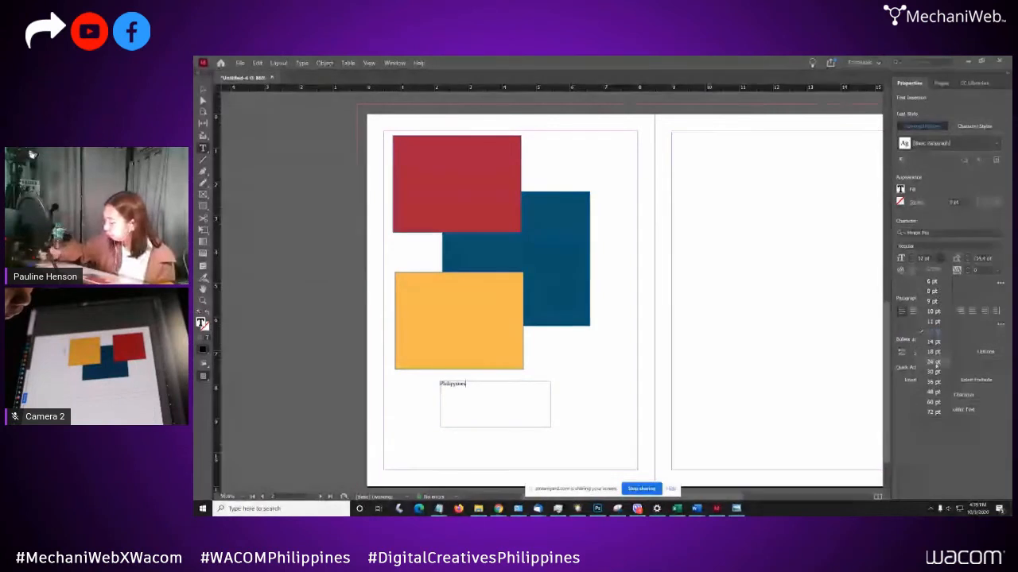
{"action": "left_click", "coordinate": [933, 259]}
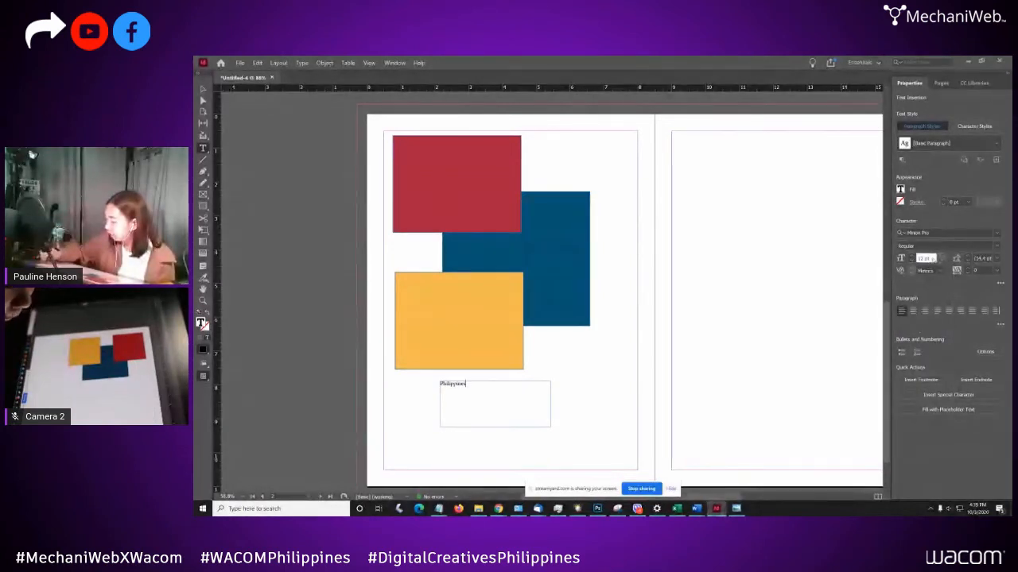
{"action": "double_click", "coordinate": [929, 258]}
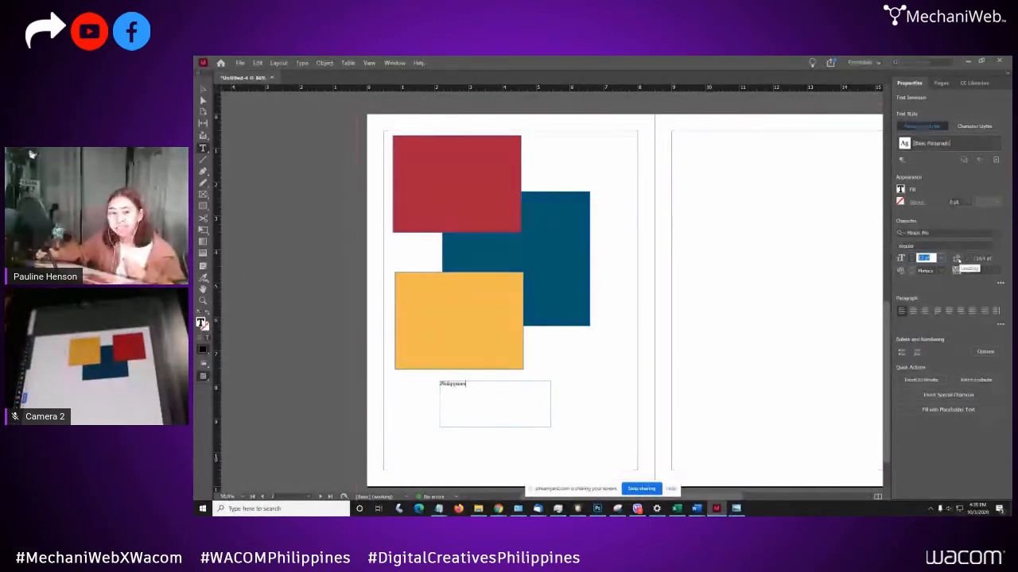
{"action": "key", "text": "Tab"}
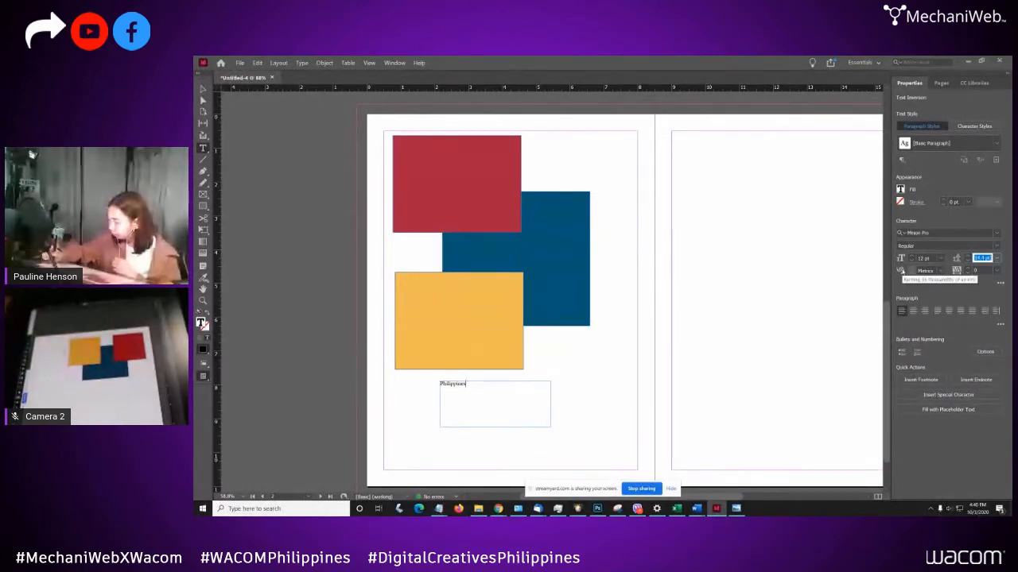
{"action": "left_click", "coordinate": [903, 272]}
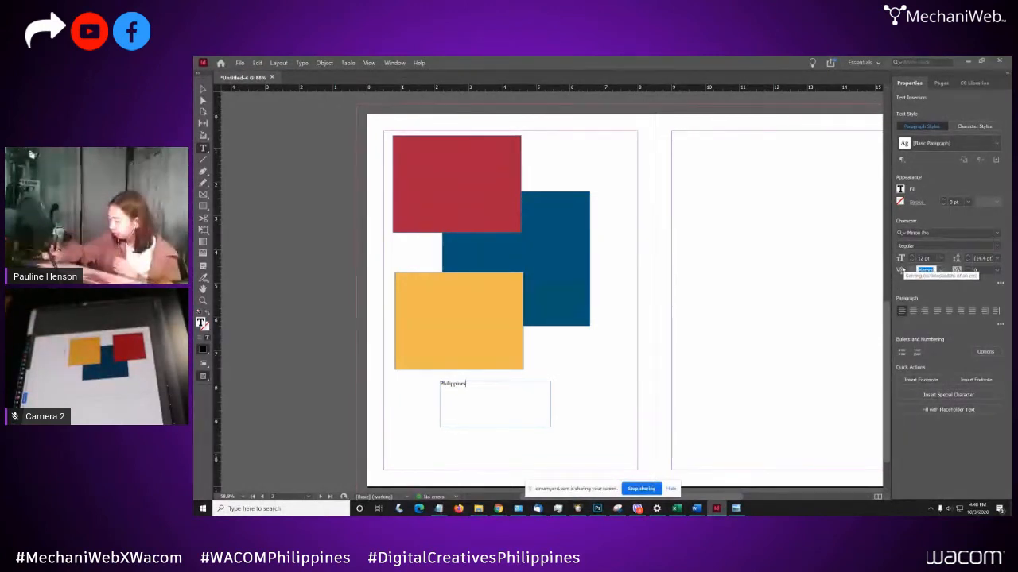
- Set the tracking of the letters after the beginning of "Philippines" to 160
{"action": "left_click", "coordinate": [465, 382]}
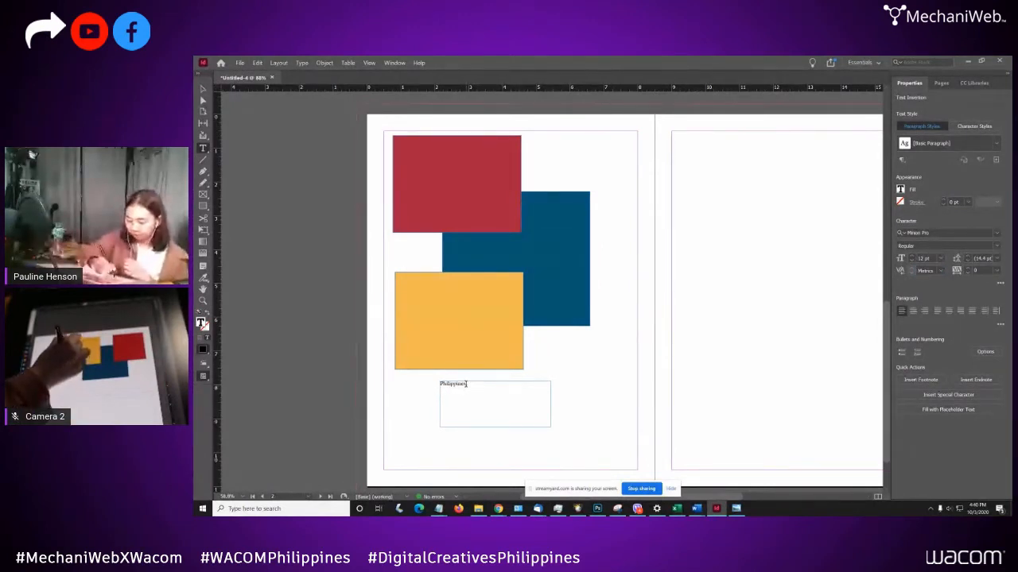
{"action": "left_click_drag", "start_coordinate": [466, 384], "coordinate": [446, 384]}
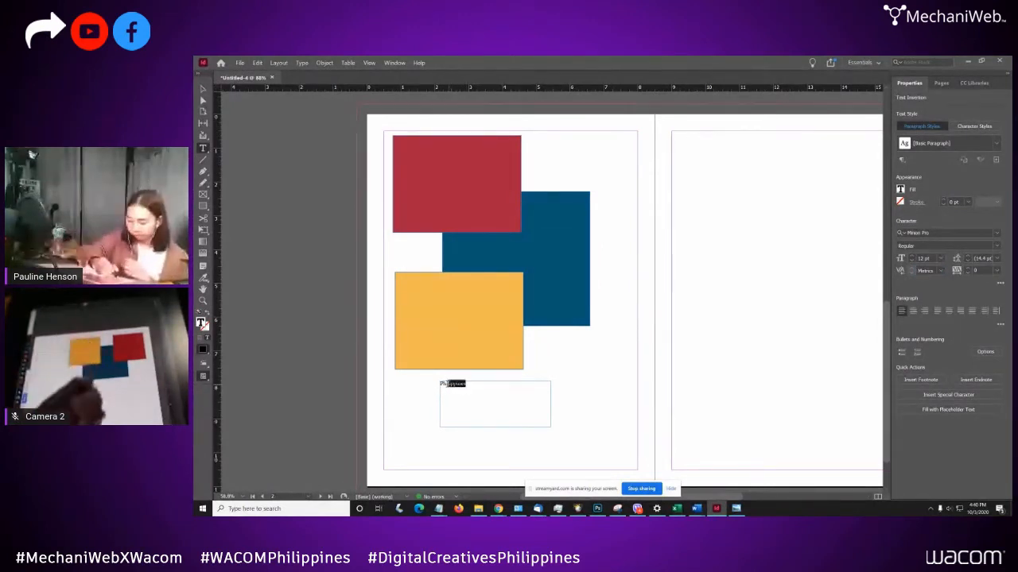
{"action": "left_click", "coordinate": [940, 270]}
{"action": "left_click", "coordinate": [944, 271]}
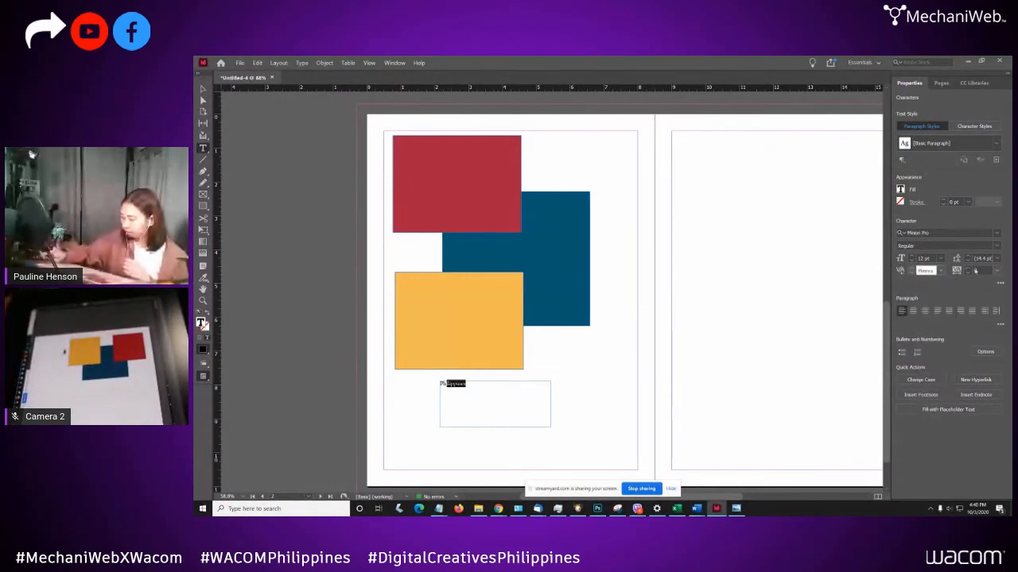
{"action": "left_click", "coordinate": [1000, 271]}
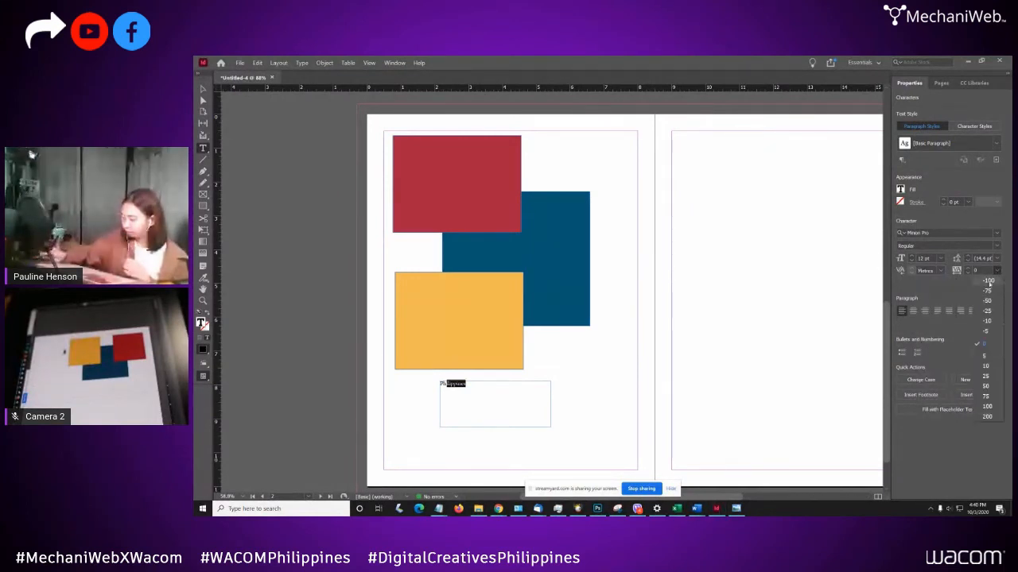
{"action": "left_click", "coordinate": [986, 367]}
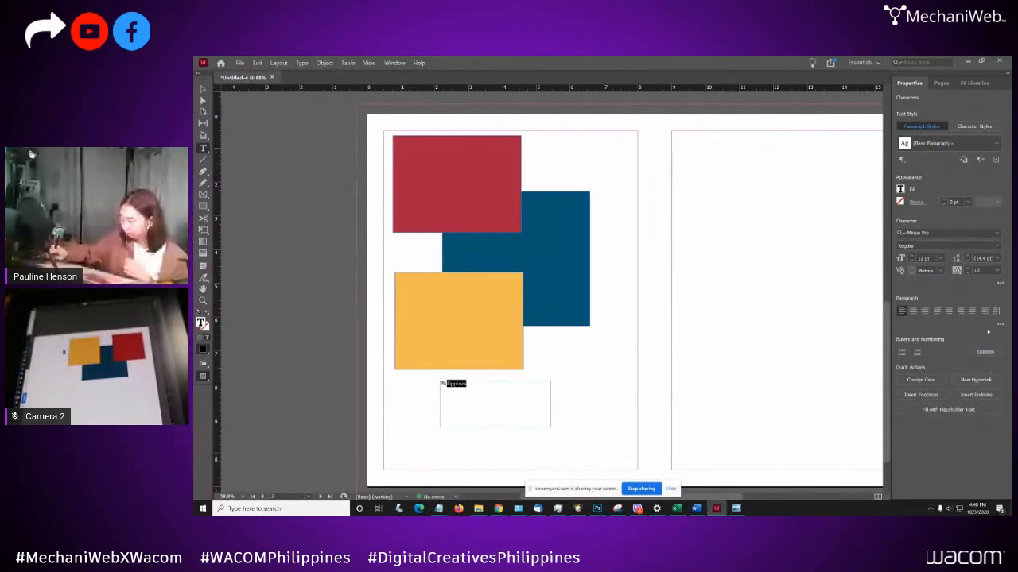
{"action": "key", "text": "Up"}
{"action": "key", "text": "Up"}
{"action": "key", "text": "Up"}
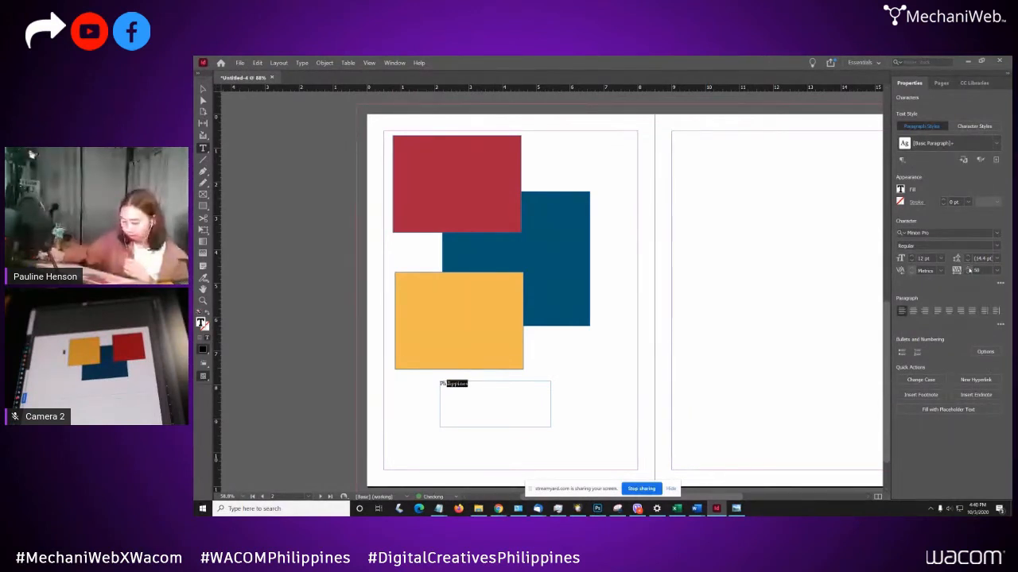
{"action": "key", "text": "Up"}
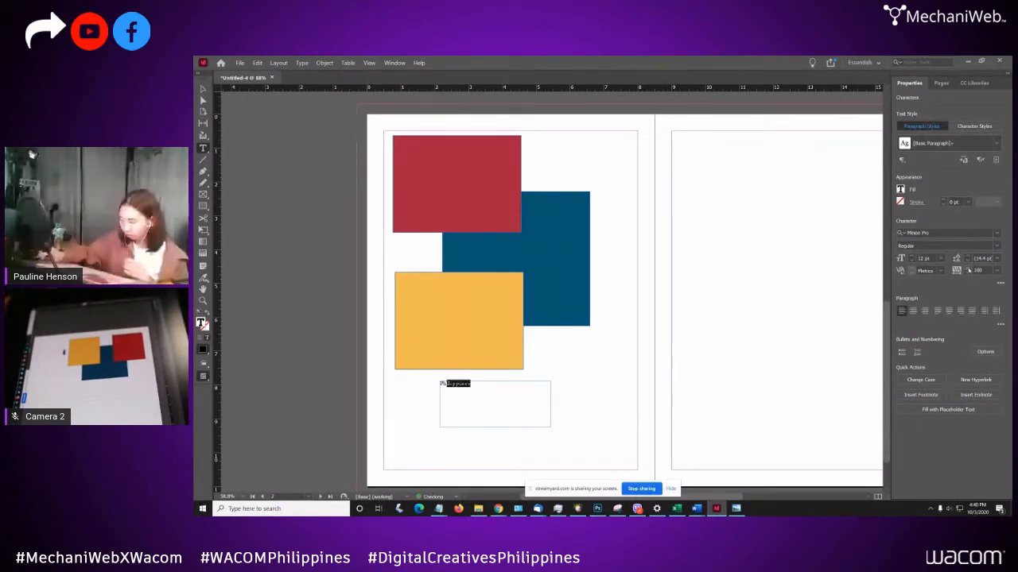
{"action": "key", "text": "Up"}
{"action": "key", "text": "Up"}
{"action": "key", "text": "Up"}
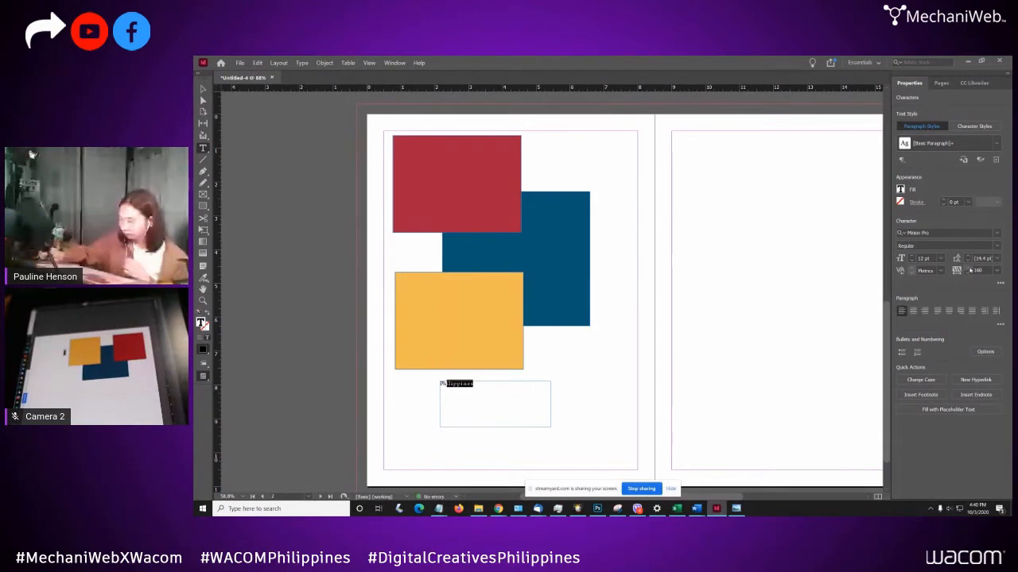
- Replace the whole spaced-out word in the text frame with a freshly entered "Philippines"
{"action": "left_click_drag", "start_coordinate": [473, 384], "coordinate": [432, 390]}
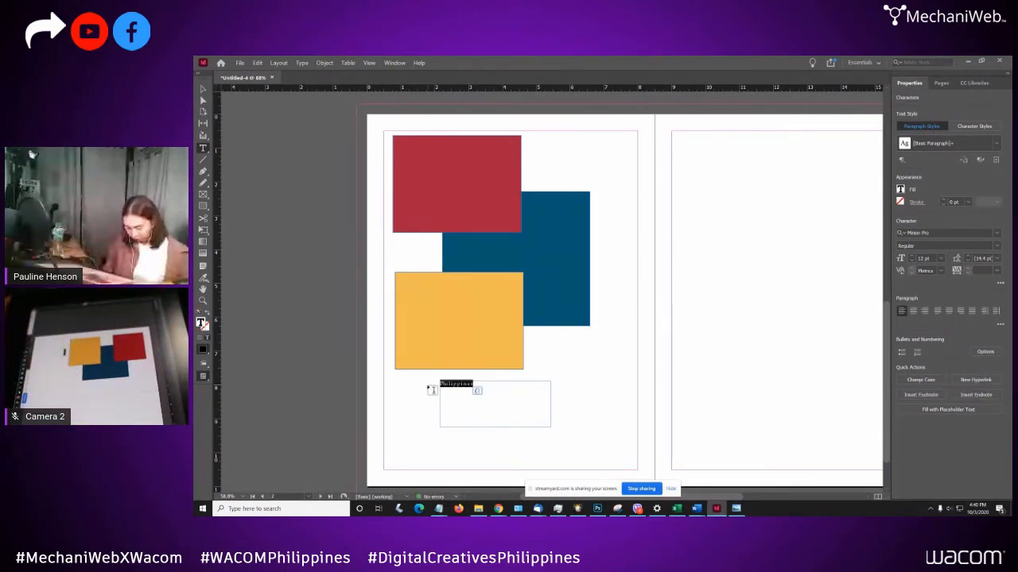
{"action": "type", "text": "Phi"}
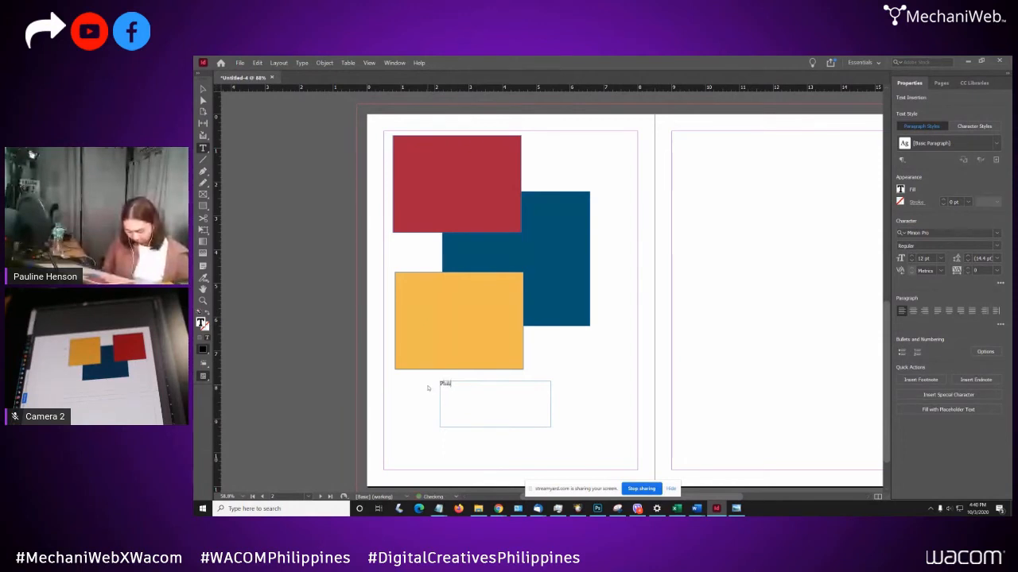
{"action": "type", "text": "lippines"}
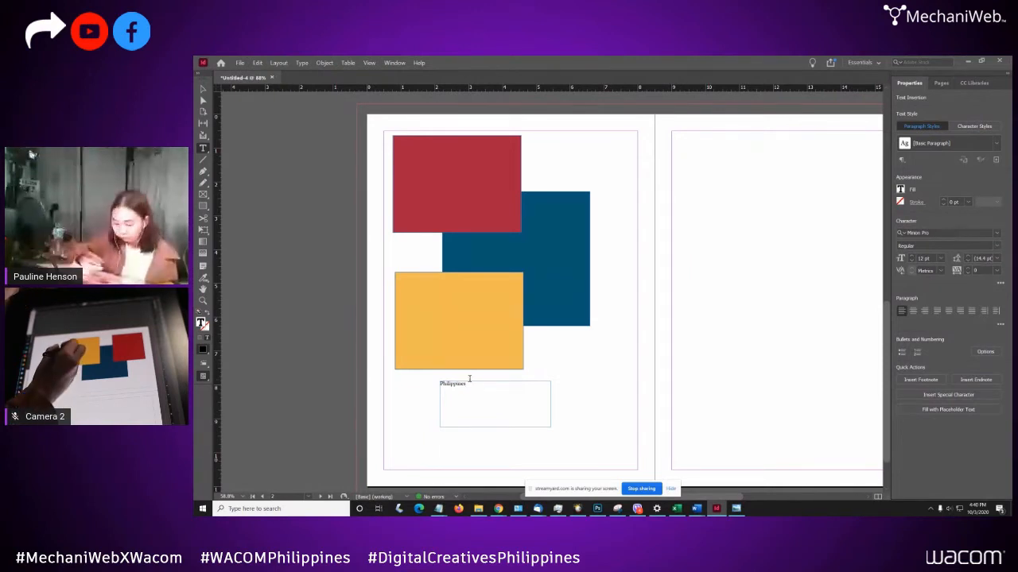
- Increase the font size of the whole word "Philippines" to 27 pt
{"action": "left_click_drag", "start_coordinate": [467, 385], "coordinate": [439, 385]}
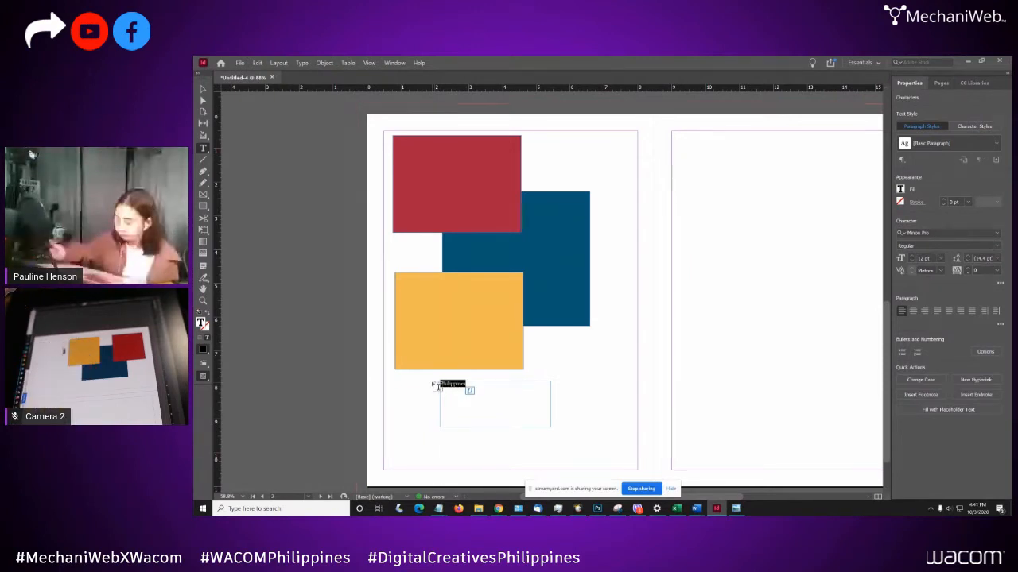
{"action": "key", "text": "ctrl+shift+period"}
{"action": "key", "text": "ctrl+shift+period"}
{"action": "key", "text": "ctrl+shift+period"}
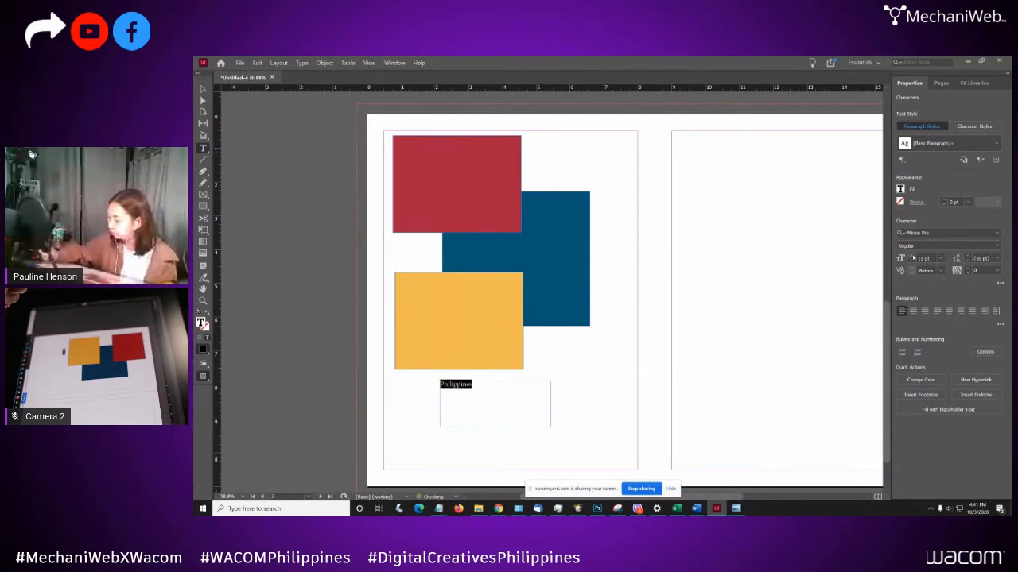
{"action": "key", "text": "ctrl+shift+period"}
{"action": "key", "text": "ctrl+shift+period"}
{"action": "key", "text": "ctrl+shift+period"}
{"action": "key", "text": "ctrl+shift+period"}
{"action": "key", "text": "ctrl+shift+period"}
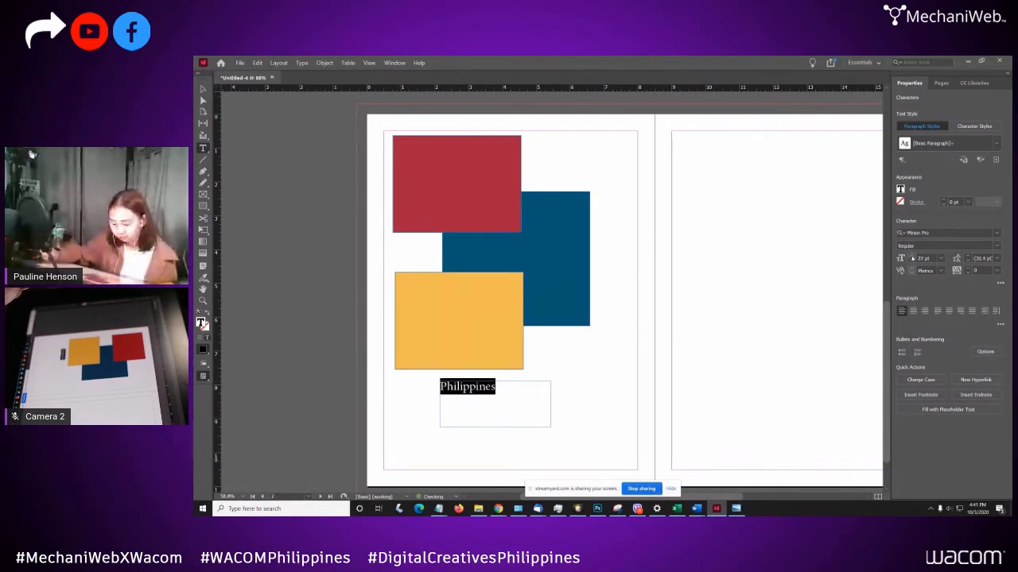
- Set the word "Philippines" to 35 pt and change its font to Matura MT Script Capitals
{"action": "key", "text": "ctrl+shift+period"}
{"action": "key", "text": "ctrl+shift+period"}
{"action": "key", "text": "ctrl+shift+period"}
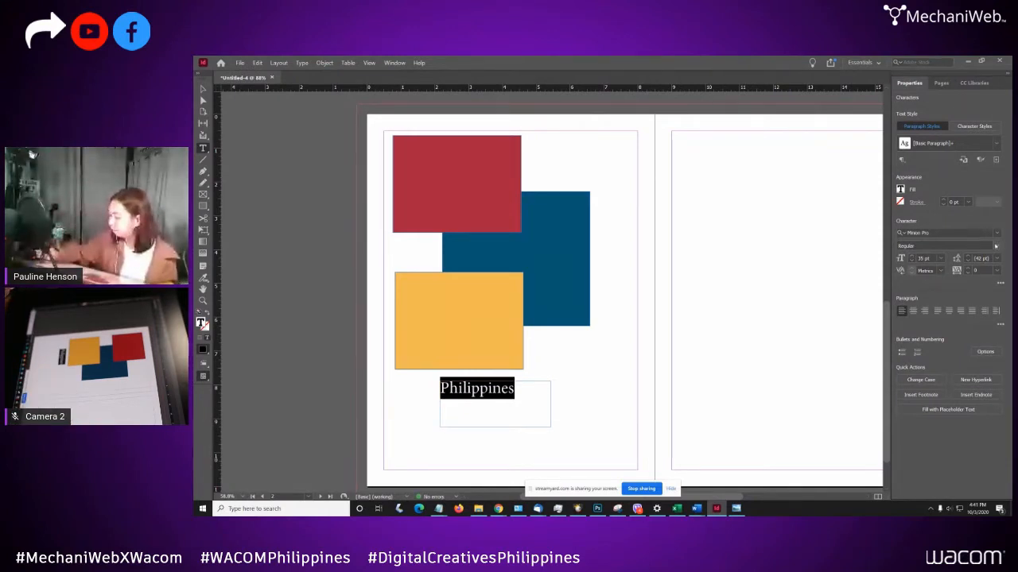
{"action": "left_click", "coordinate": [996, 233]}
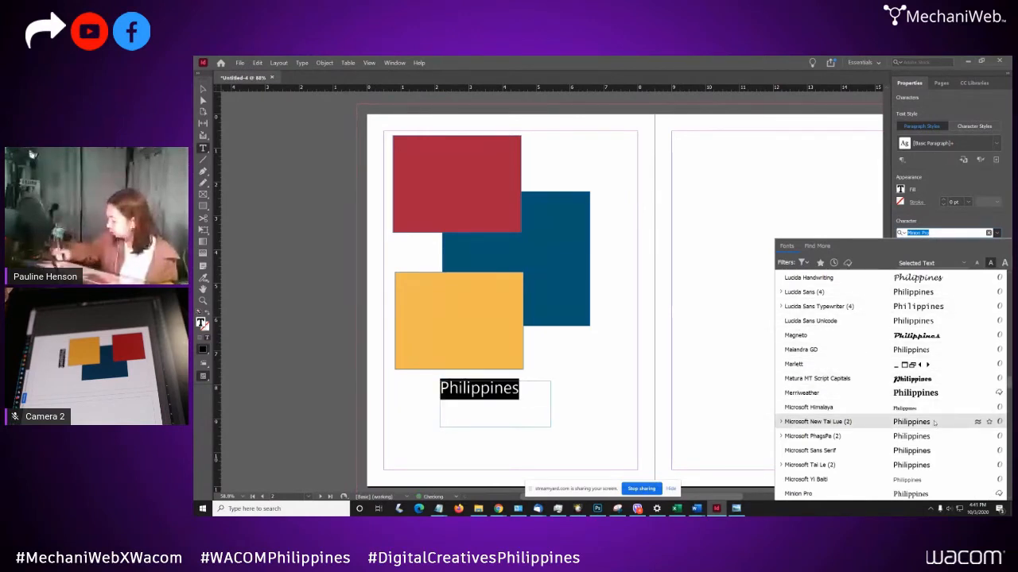
{"action": "left_click", "coordinate": [942, 380]}
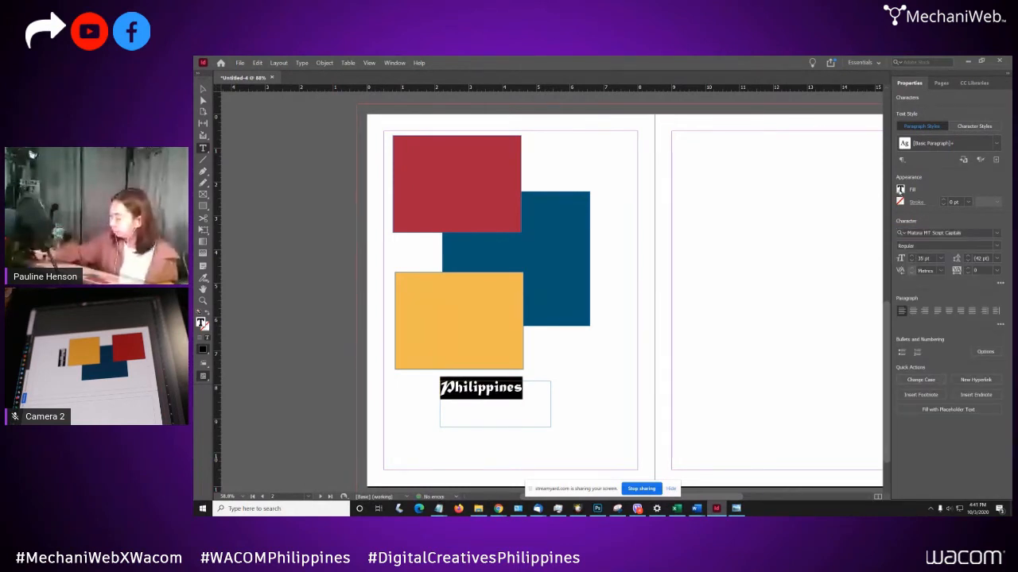
- Fill the word "Philippines" with the red C=15 M=100 Y=100 K=0 swatch and deselect the text
{"action": "left_click", "coordinate": [899, 190]}
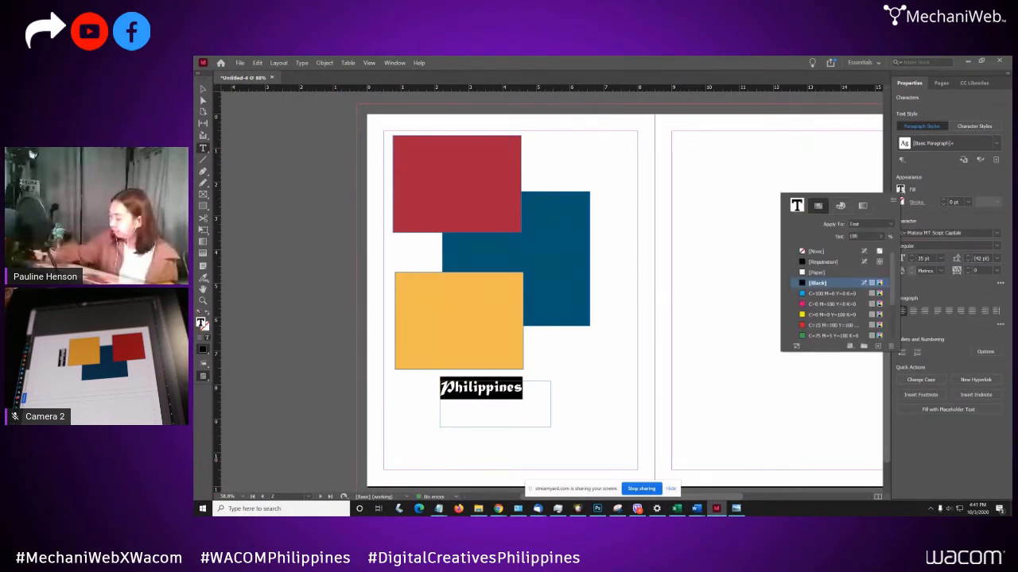
{"action": "left_click", "coordinate": [835, 325]}
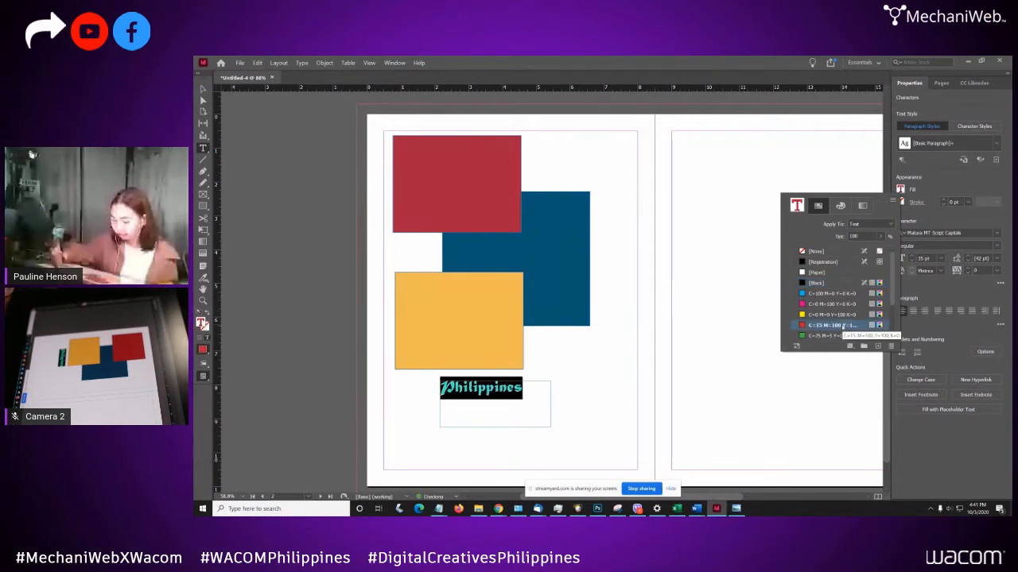
{"action": "left_click", "coordinate": [520, 388]}
{"action": "left_click", "coordinate": [519, 389]}
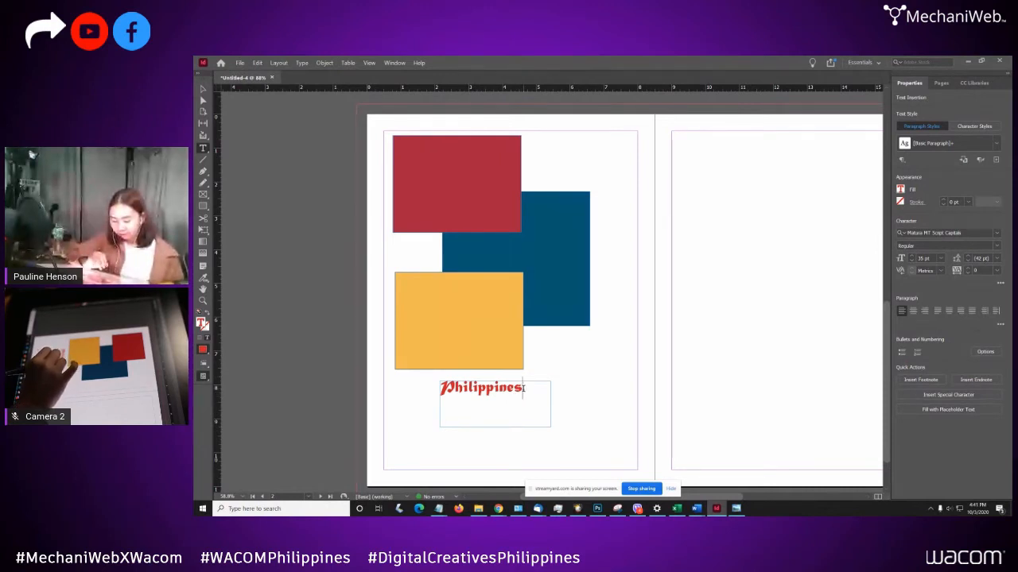
{"action": "left_click_drag", "start_coordinate": [522, 389], "coordinate": [493, 389]}
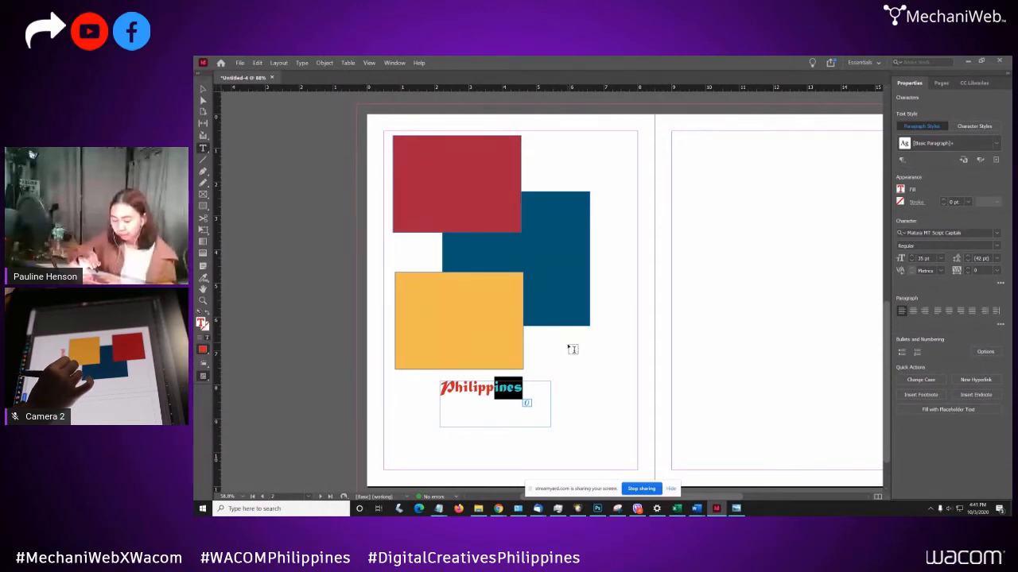
{"action": "left_click", "coordinate": [569, 344]}
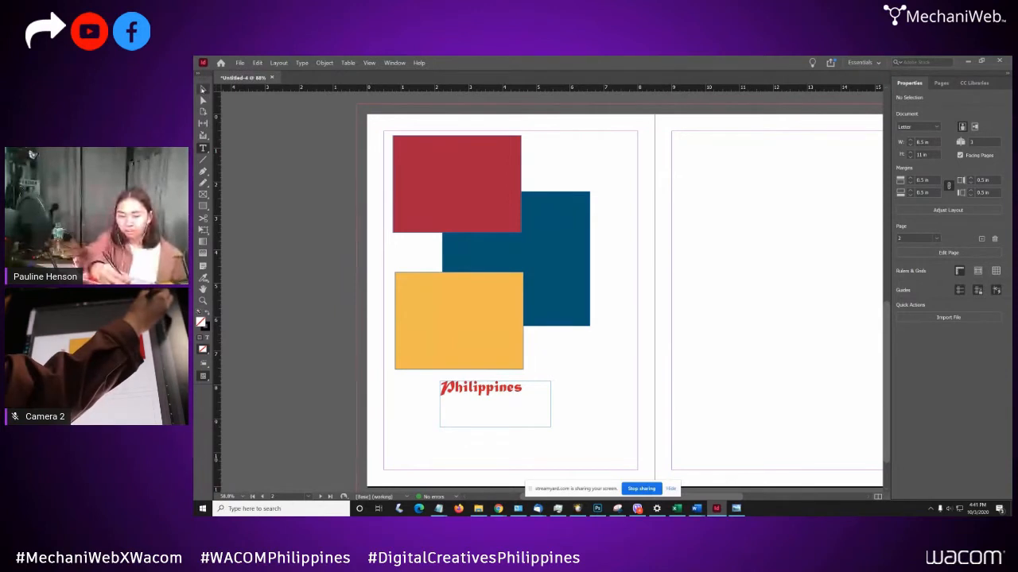
- Move the "Philippines" text frame to about X 1.48 in and shrink it around the word to about 2.52 × 0.52 in
{"action": "left_click", "coordinate": [203, 89]}
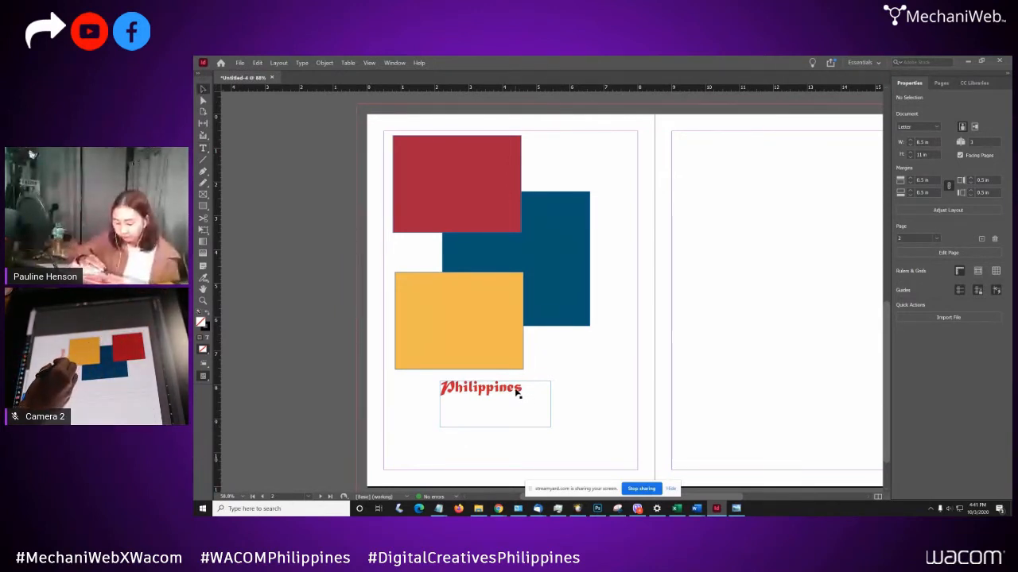
{"action": "left_click_drag", "start_coordinate": [517, 393], "coordinate": [467, 393]}
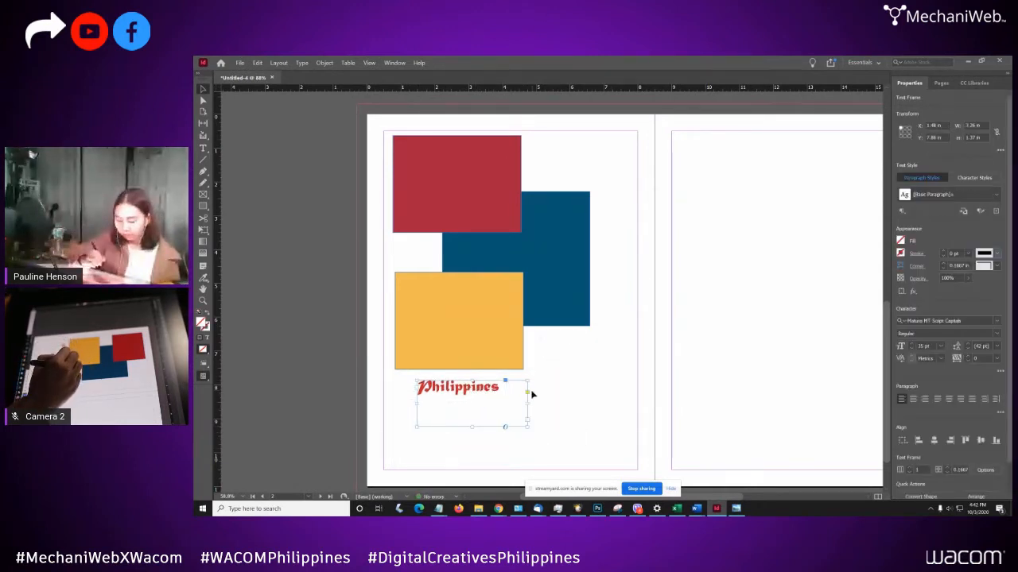
{"action": "left_click_drag", "start_coordinate": [528, 427], "coordinate": [504, 396]}
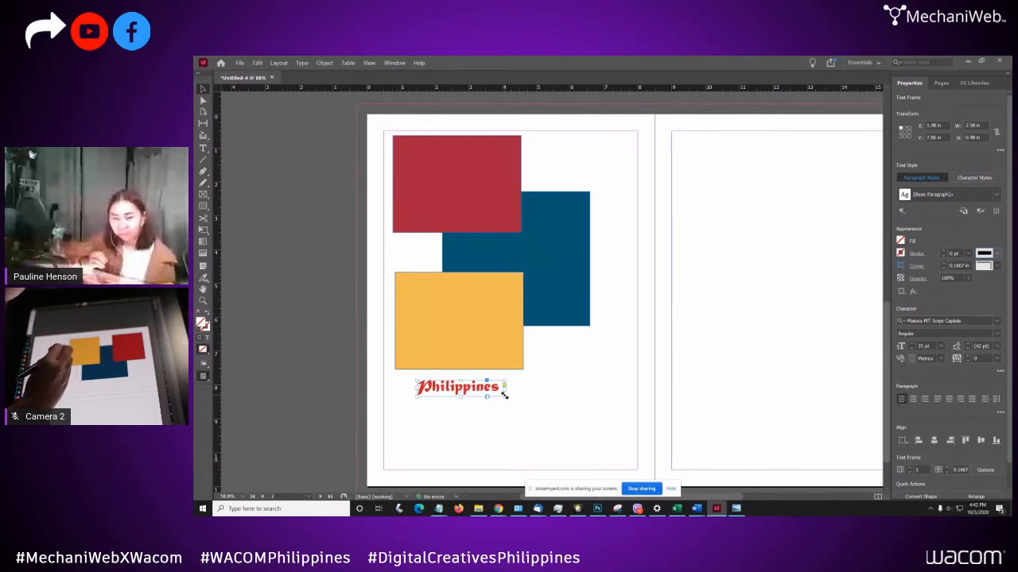
{"action": "mouse_move", "coordinate": [504, 395]}
{"action": "left_mouse_down"}
{"action": "mouse_move", "coordinate": [535, 423]}
{"action": "mouse_move", "coordinate": [581, 402]}
{"action": "mouse_move", "coordinate": [501, 398]}
{"action": "left_mouse_up"}
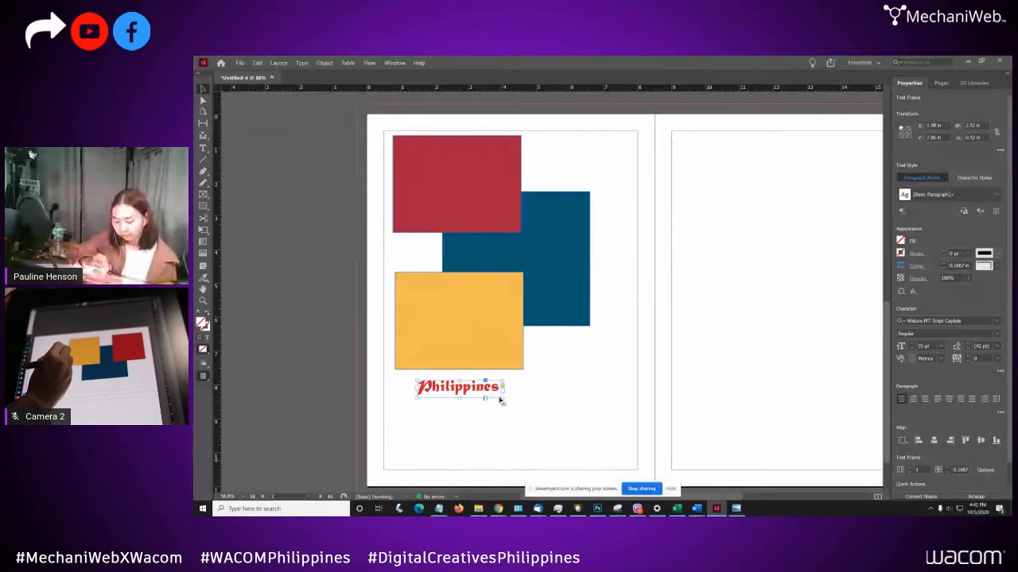
- Resize the "Philippines" text frame repeatedly, smaller and larger than the word, ending at about 2.24 × 0.42 in
{"action": "left_click_drag", "start_coordinate": [501, 399], "coordinate": [481, 389]}
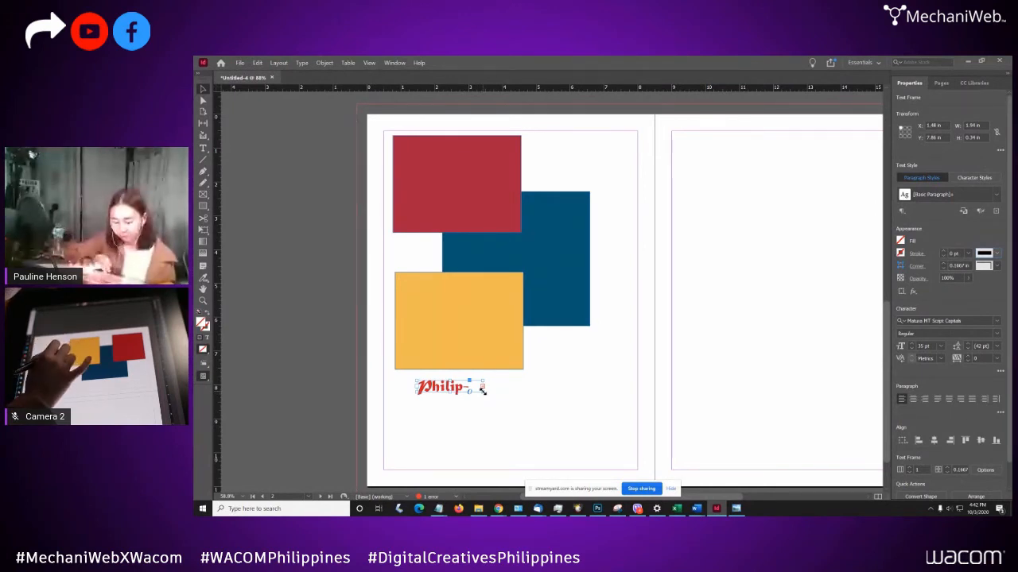
{"action": "left_click_drag", "start_coordinate": [483, 392], "coordinate": [504, 395]}
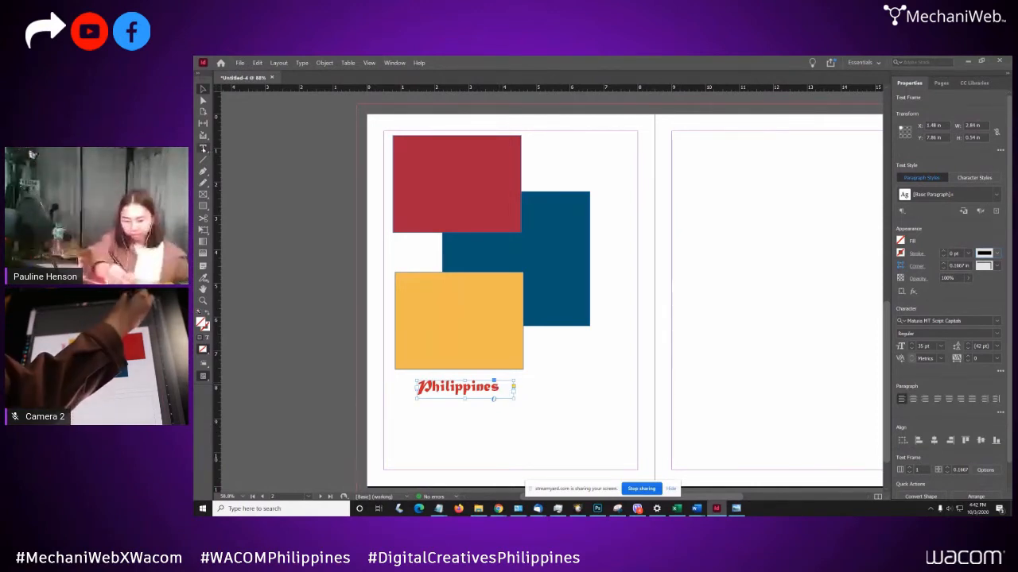
{"action": "key", "text": "t"}
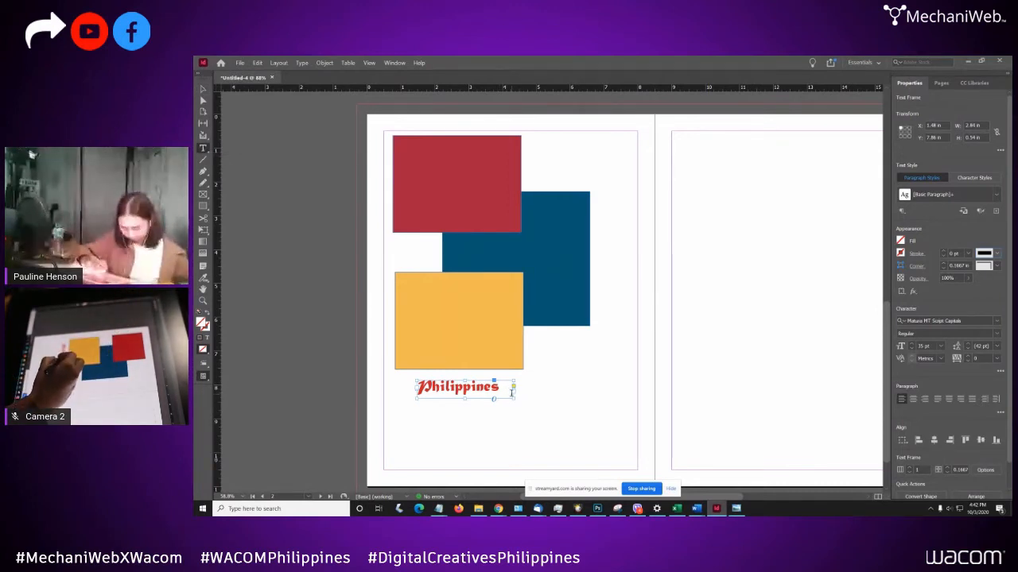
{"action": "key", "text": "v"}
{"action": "left_click_drag", "start_coordinate": [514, 400], "coordinate": [487, 385]}
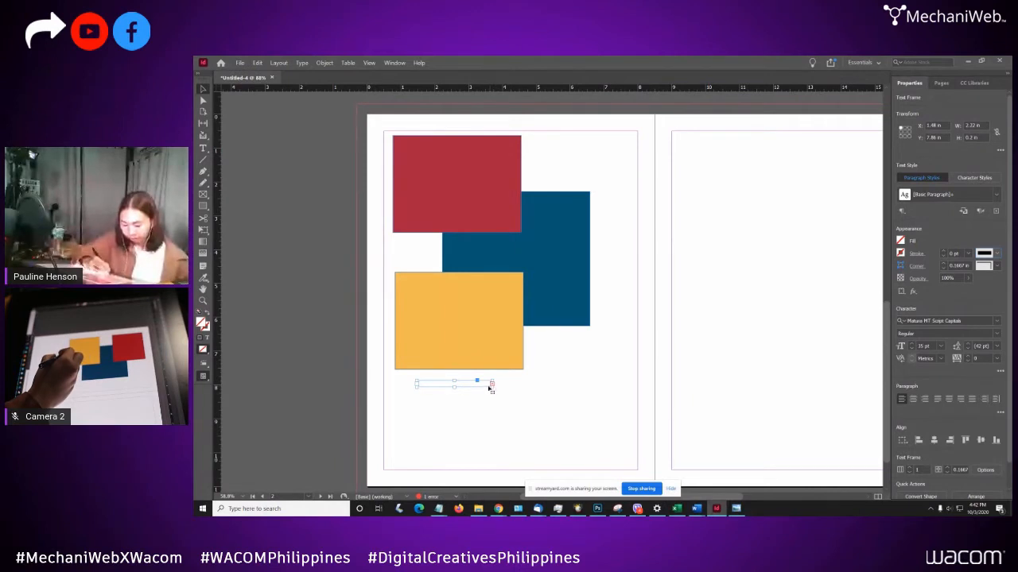
{"action": "left_click_drag", "start_coordinate": [492, 385], "coordinate": [493, 396]}
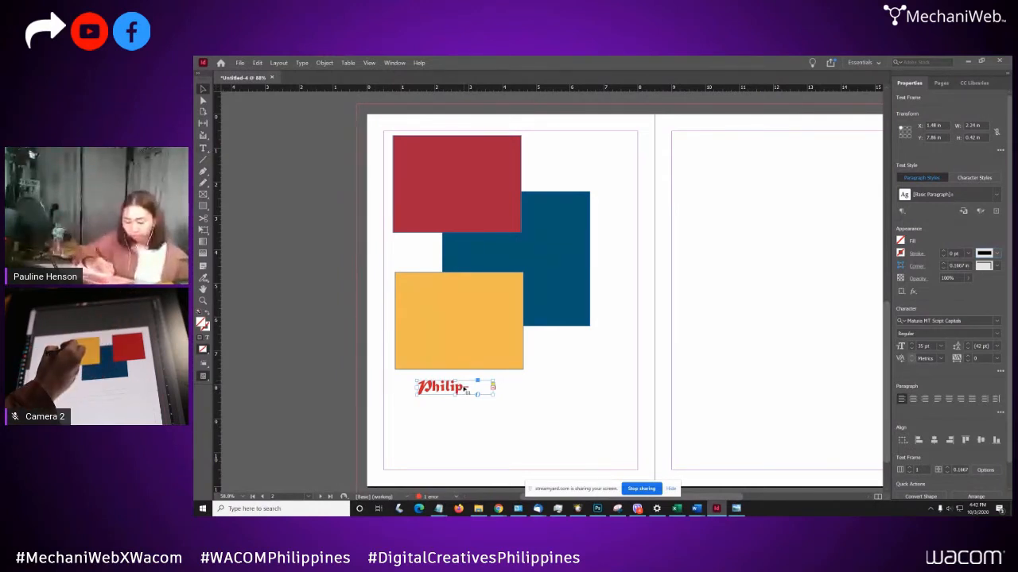
- Reduce the font size of the word in the shrunken text frame to 32 pt
{"action": "double_click", "coordinate": [465, 387]}
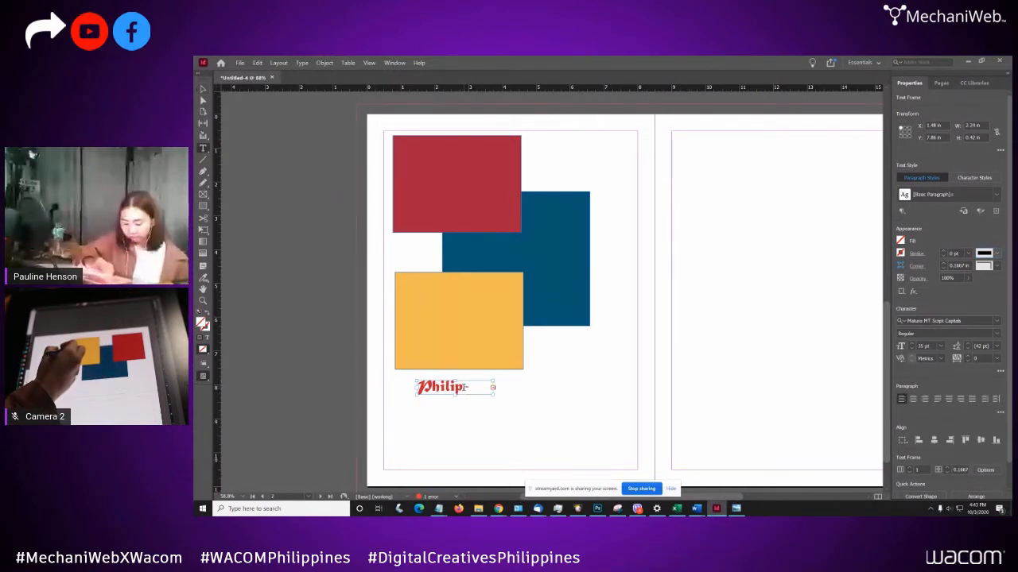
{"action": "left_click", "coordinate": [464, 387]}
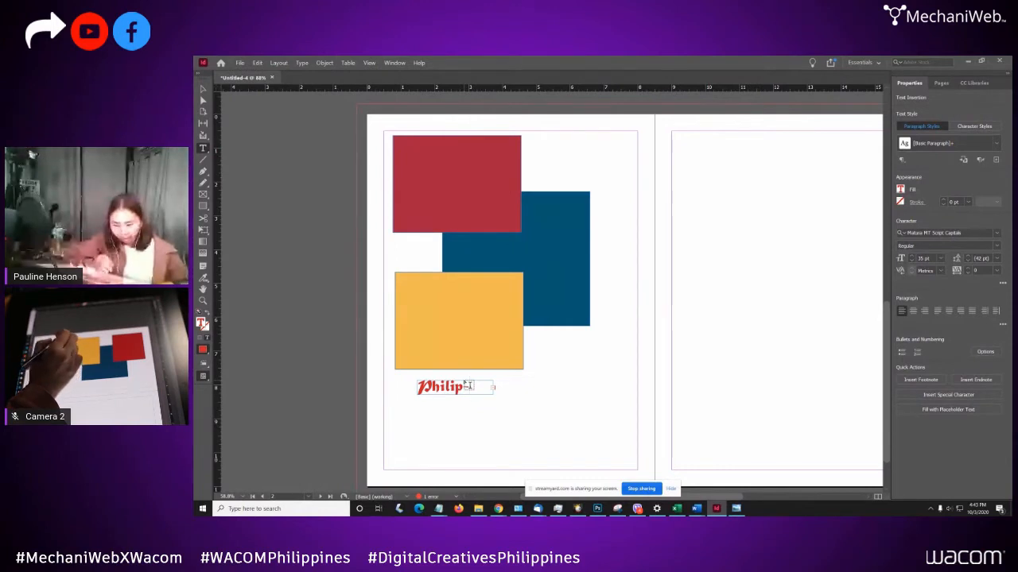
{"action": "key", "text": "Escape"}
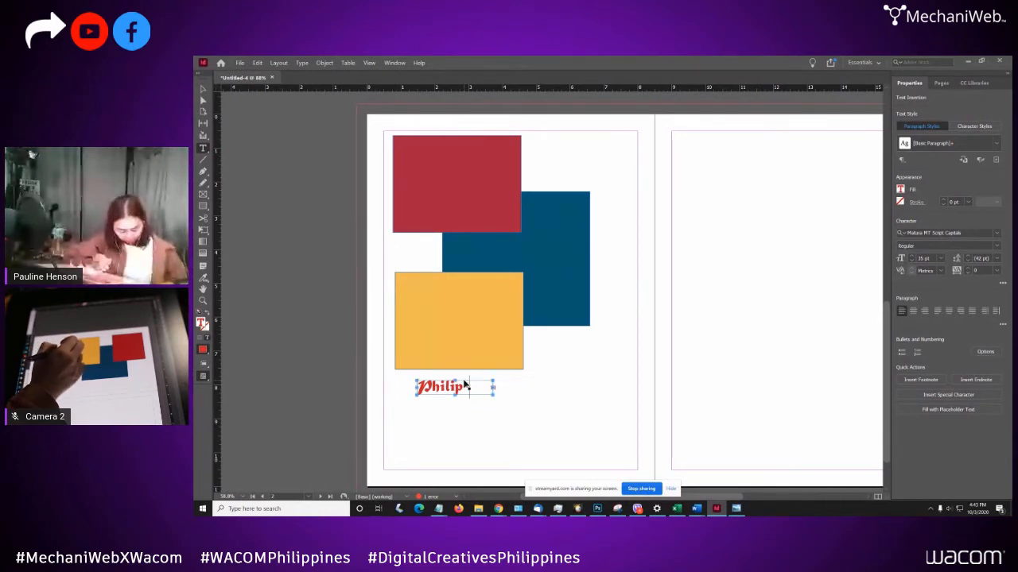
{"action": "double_click", "coordinate": [467, 386]}
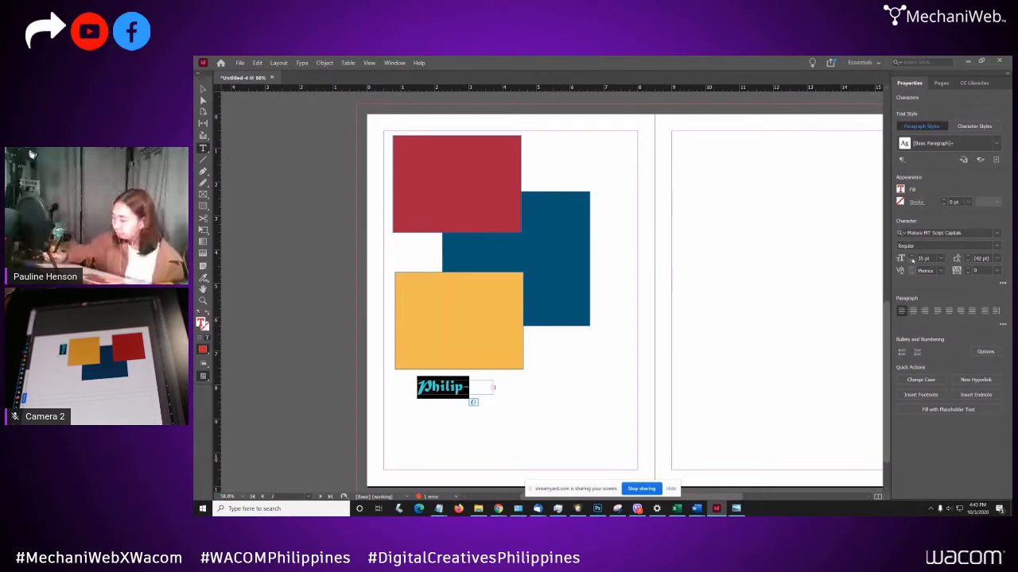
{"action": "left_click", "coordinate": [913, 261]}
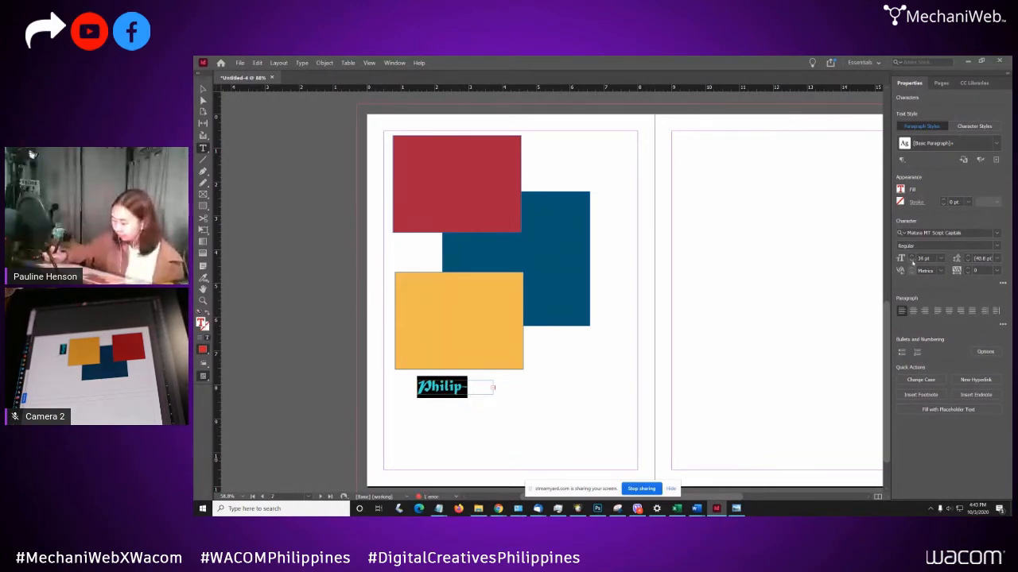
{"action": "left_click", "coordinate": [913, 261]}
{"action": "left_click", "coordinate": [913, 261]}
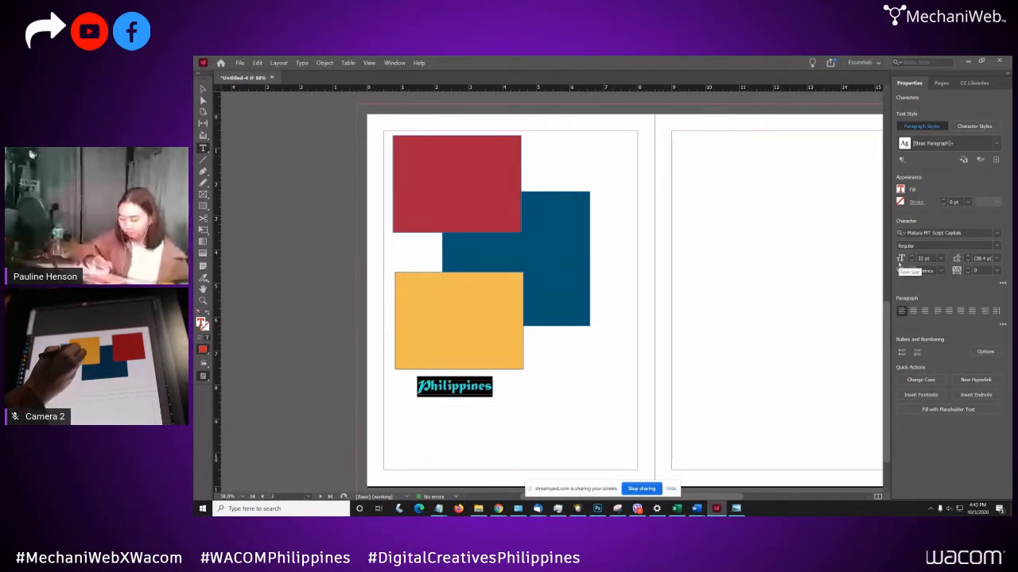
{"action": "left_click", "coordinate": [492, 387]}
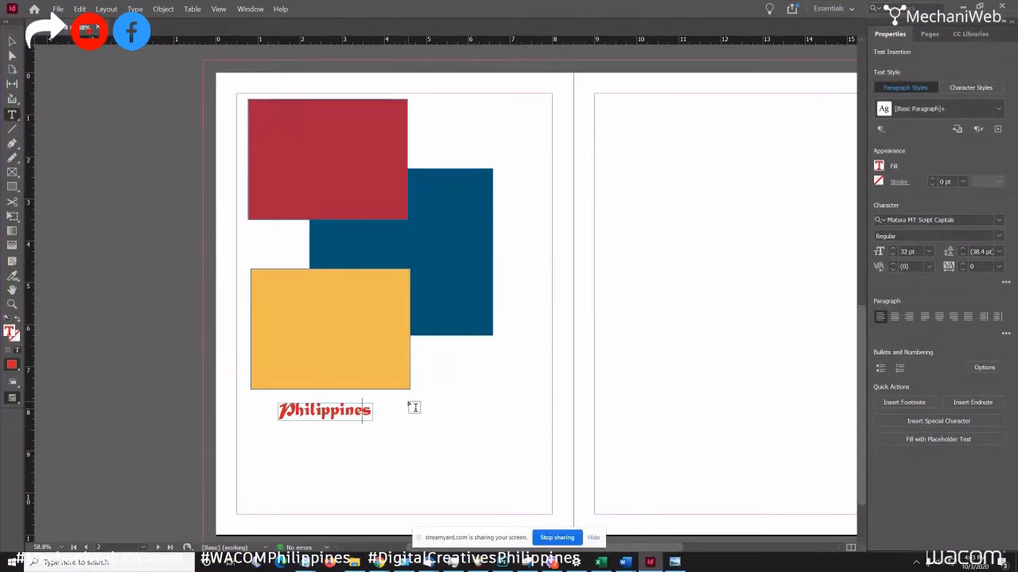
- Move the "Philippines" text frame under the yellow rectangle to about X 1.04 in, Y 7.8 in
{"action": "key", "text": "Escape"}
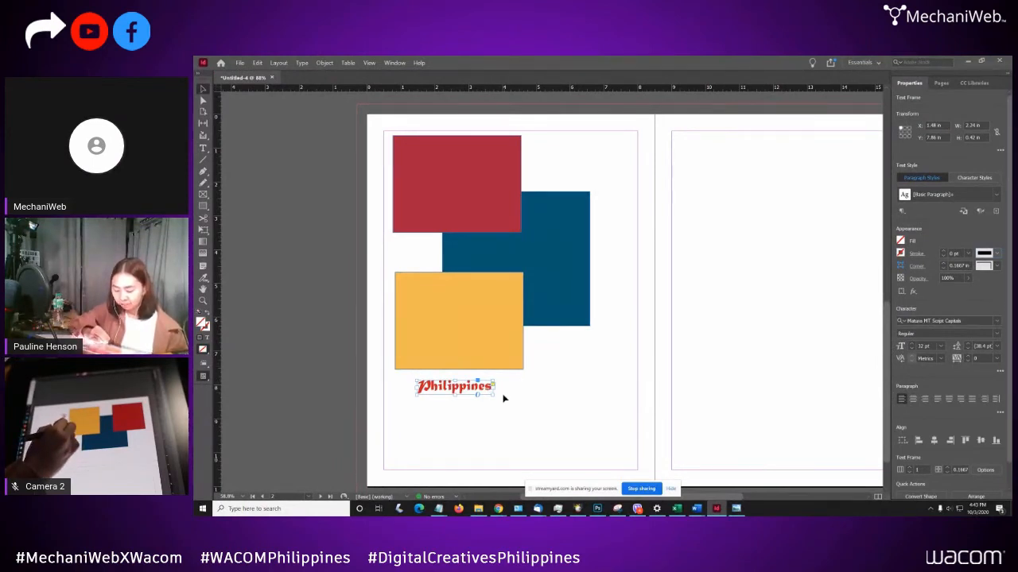
{"action": "left_click", "coordinate": [509, 388]}
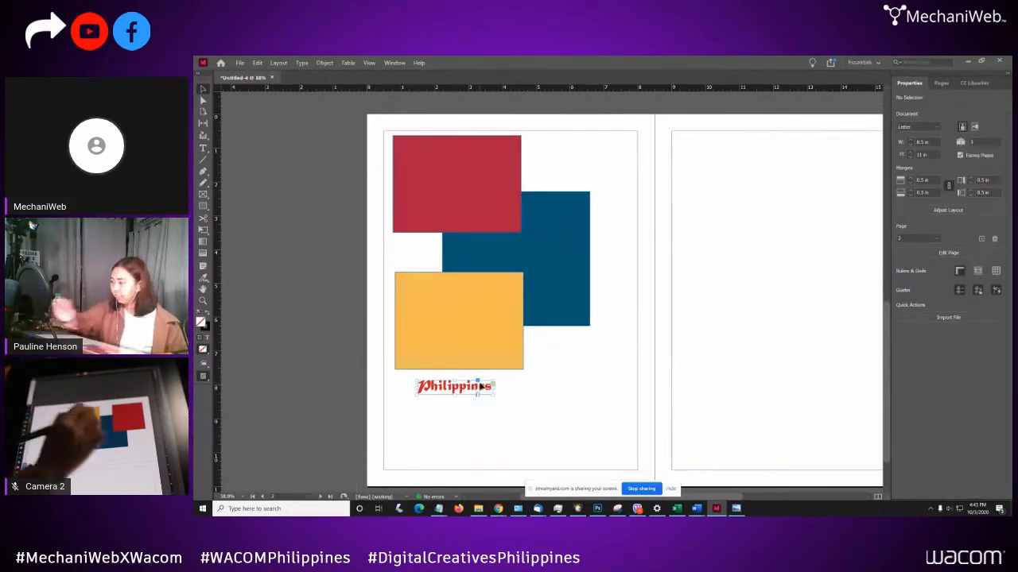
{"action": "left_click", "coordinate": [481, 388]}
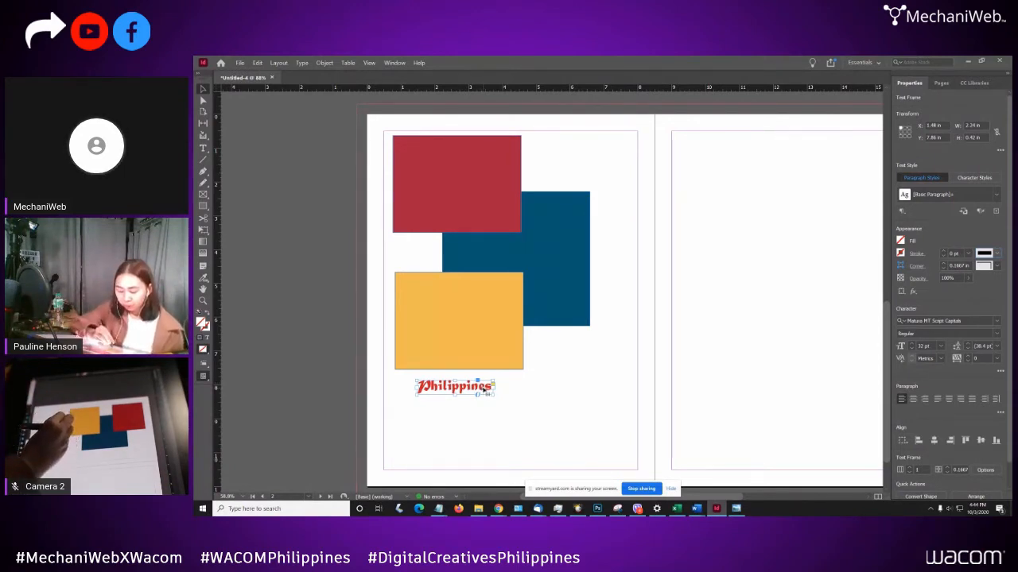
{"action": "left_click_drag", "start_coordinate": [480, 387], "coordinate": [465, 385]}
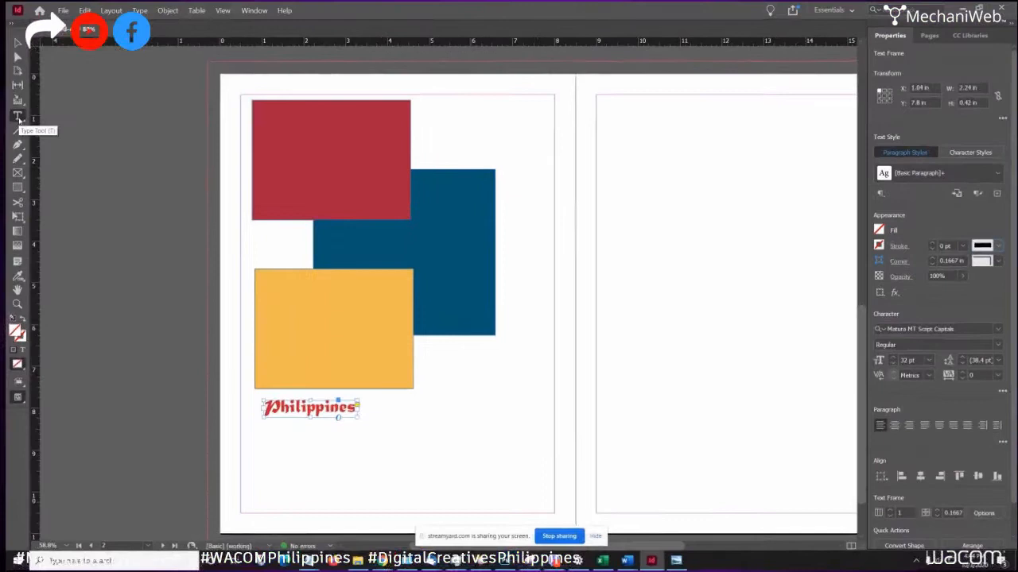
- Draw an empty text frame about 4.28 × 1.86 in below the word "Philippines" and delete it
{"action": "left_click", "coordinate": [19, 118]}
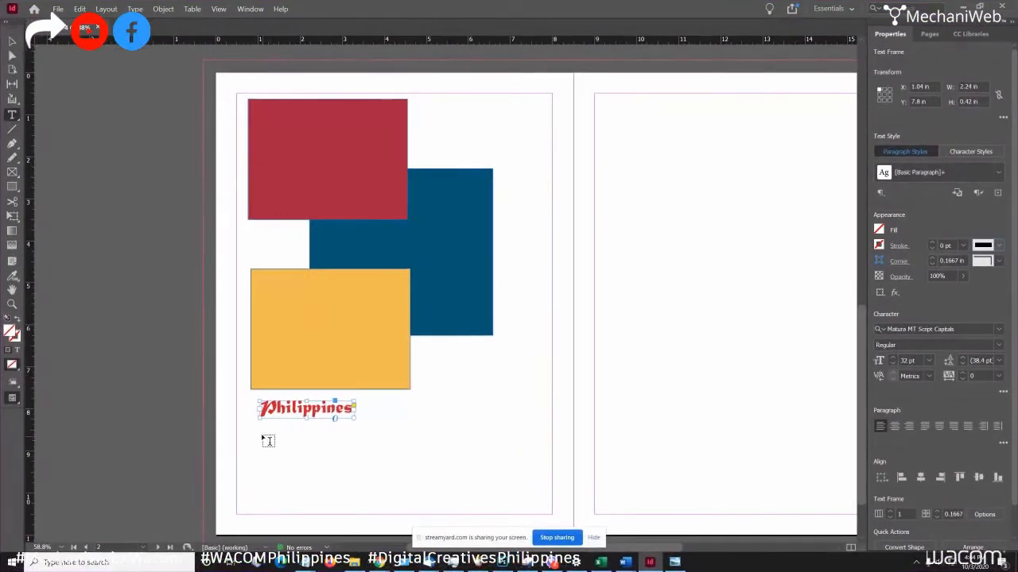
{"action": "left_click_drag", "start_coordinate": [263, 429], "coordinate": [439, 505]}
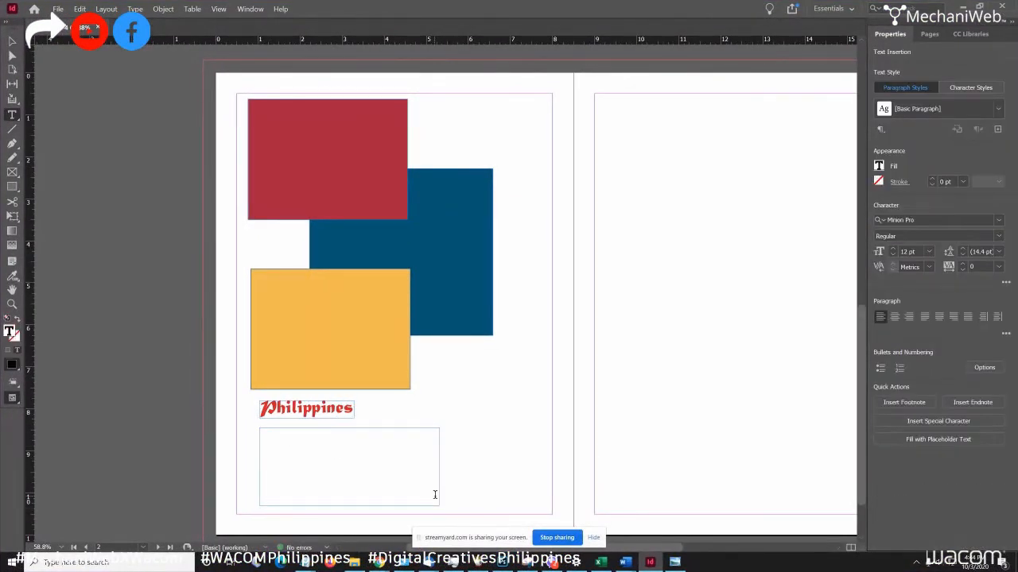
{"action": "mouse_move", "coordinate": [626, 563]}
{"action": "key", "text": "Escape"}
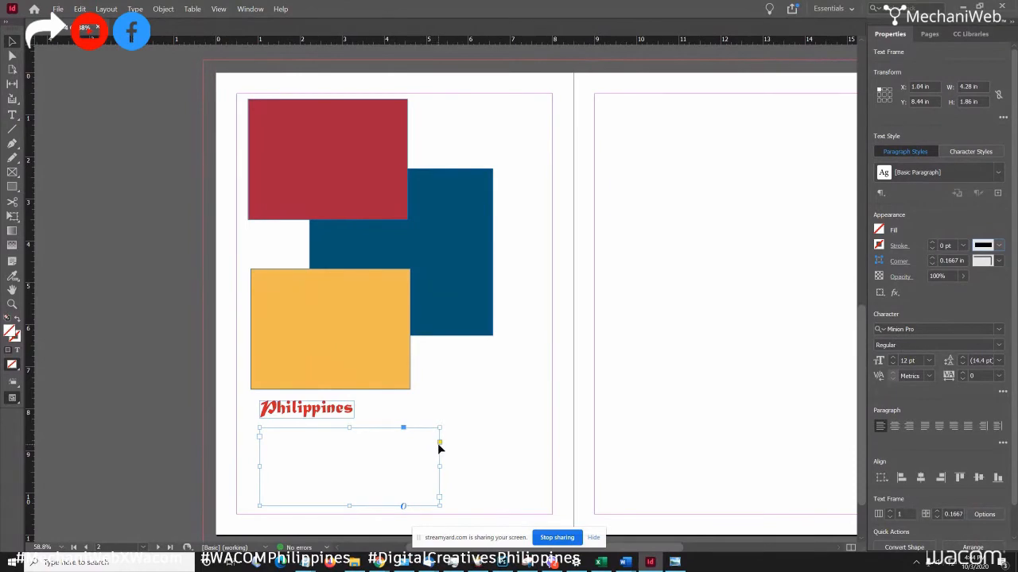
{"action": "key", "text": "Delete"}
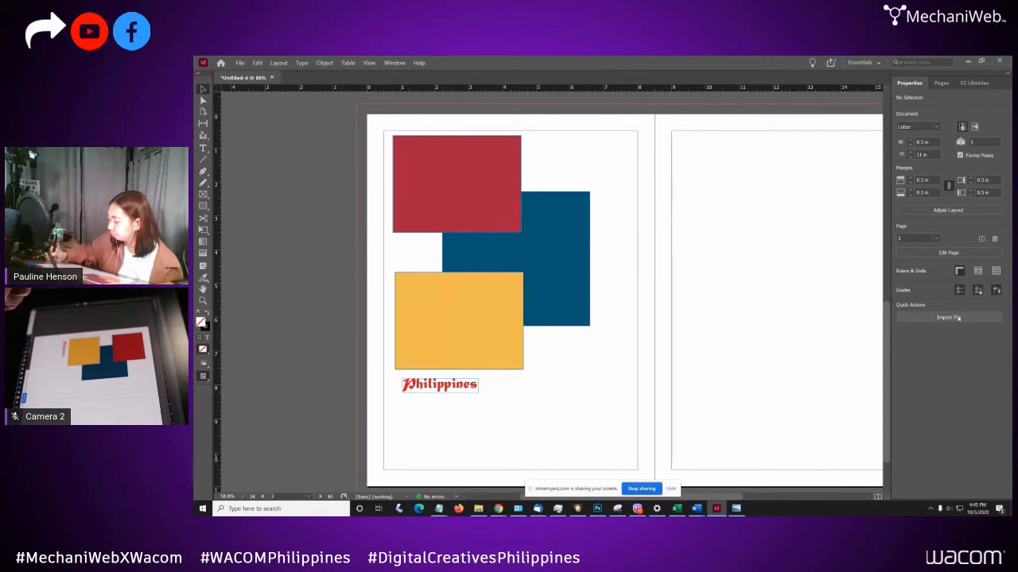
- Import Philippines.docx, skip replacing its missing fonts, and place the text across the right page starting near its top margin
{"action": "left_click", "coordinate": [959, 317]}
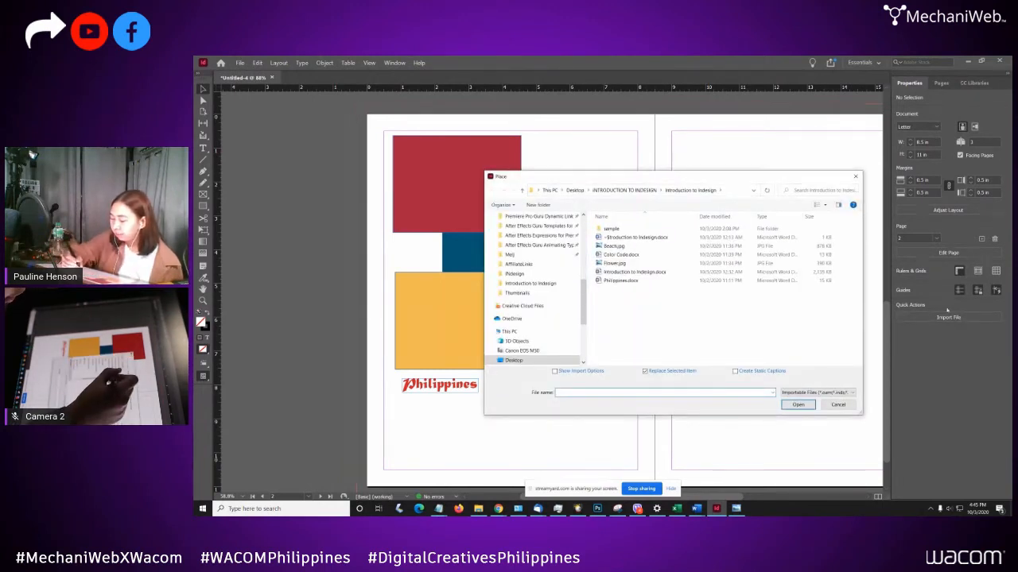
{"action": "left_click", "coordinate": [629, 282]}
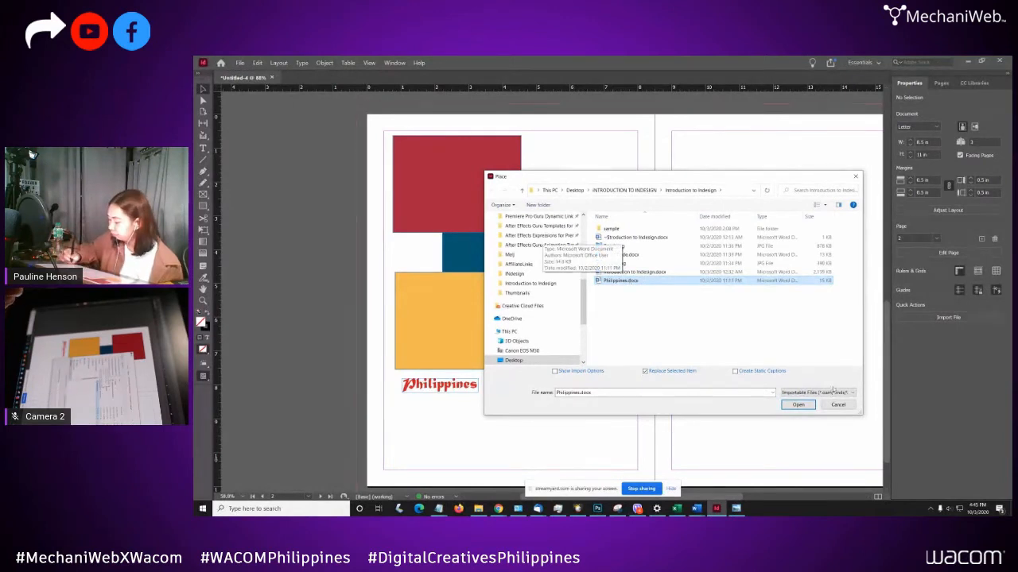
{"action": "left_click", "coordinate": [807, 404]}
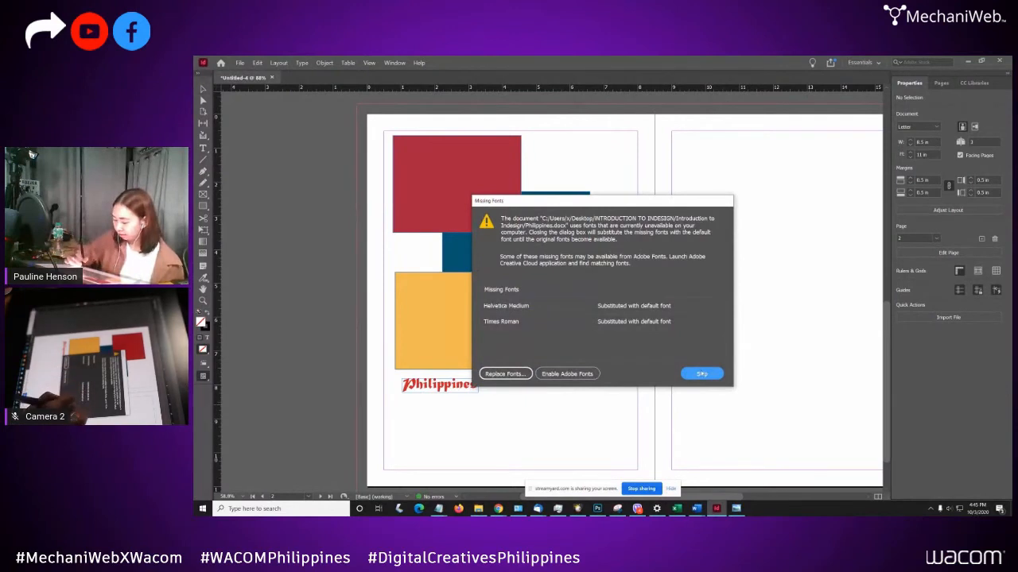
{"action": "left_click", "coordinate": [701, 374]}
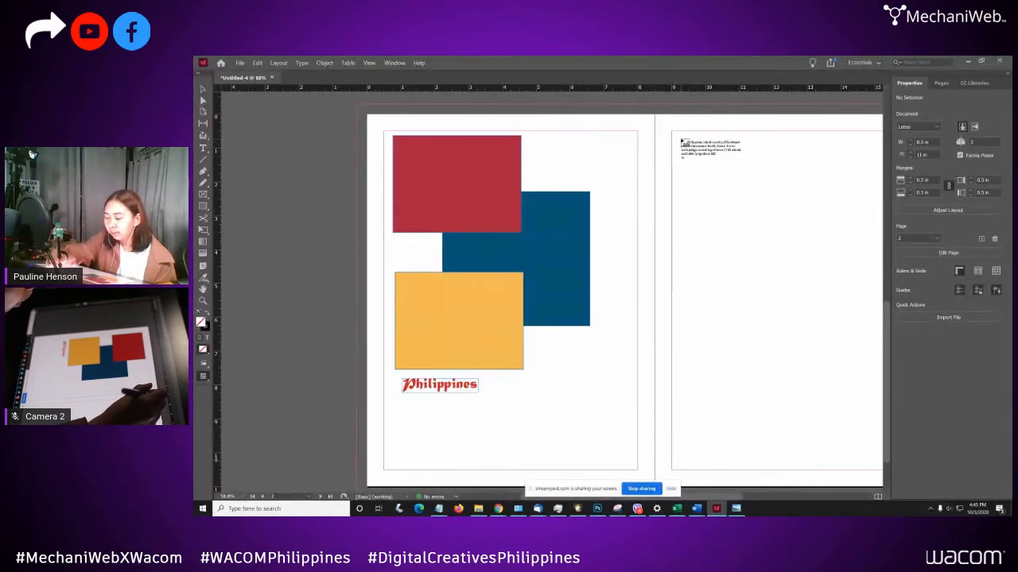
{"action": "key", "text": "Escape"}
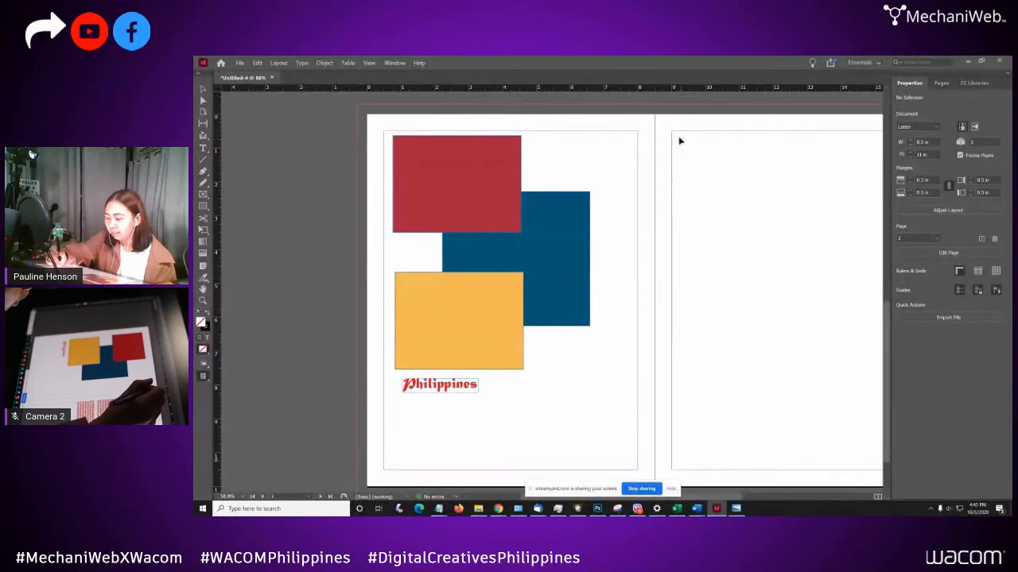
{"action": "left_click", "coordinate": [679, 141]}
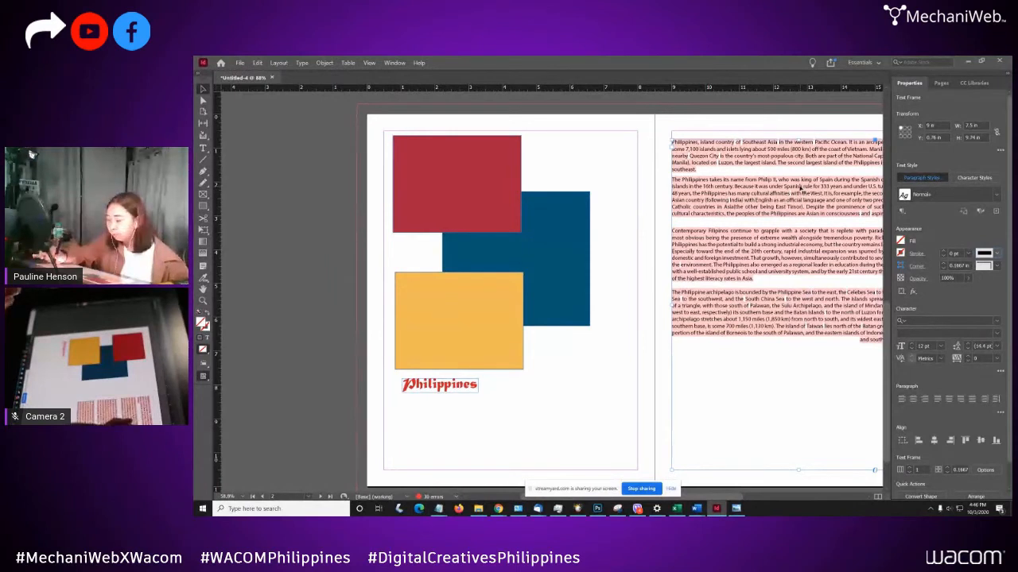
- Select all the imported text and search the font list for a Helvetica font
{"action": "double_click", "coordinate": [799, 186]}
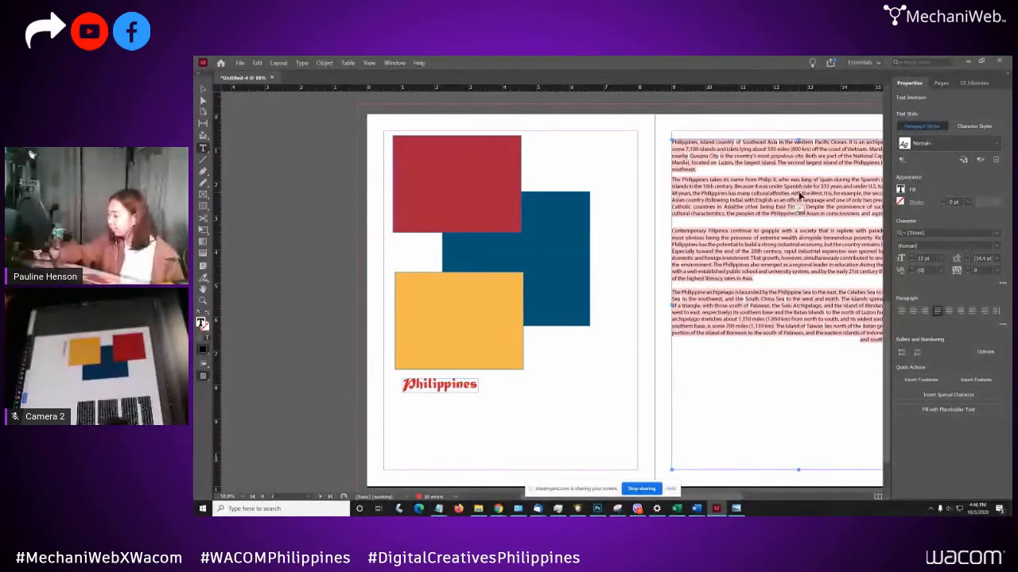
{"action": "key", "text": "ctrl+a"}
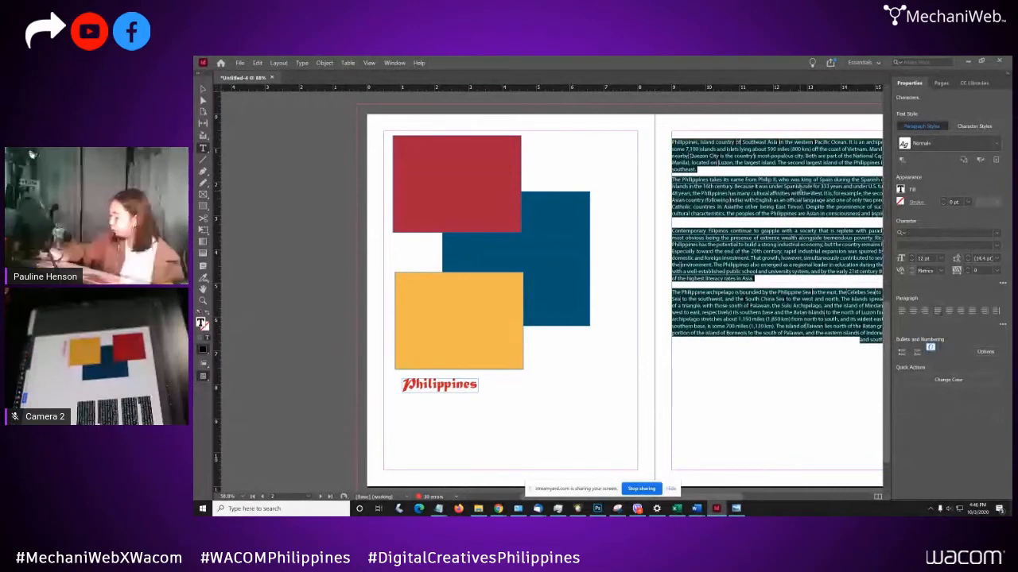
{"action": "left_click", "coordinate": [996, 233]}
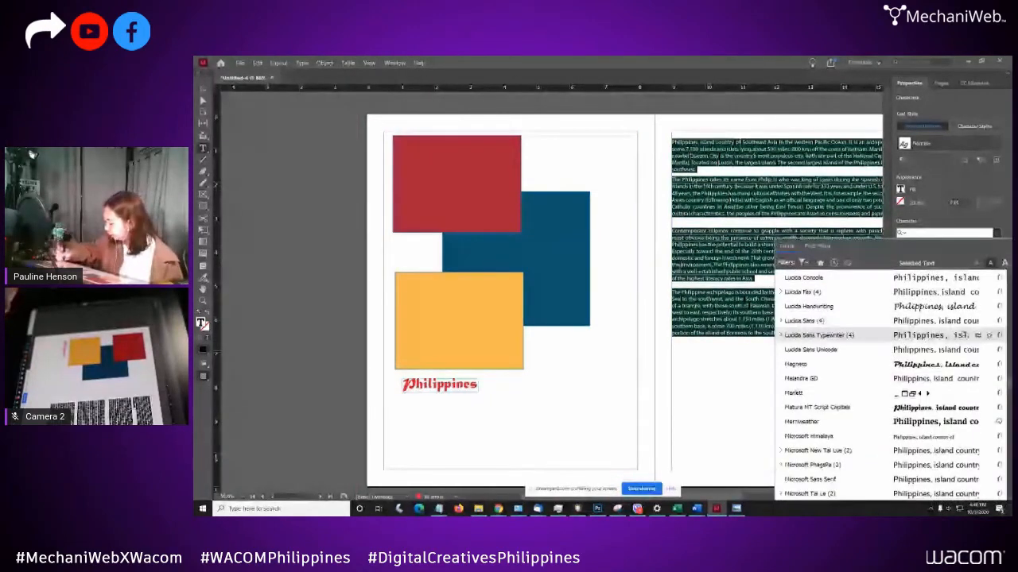
{"action": "scroll", "coordinate": [936, 357], "scroll_direction": "up", "scroll_amount": 3}
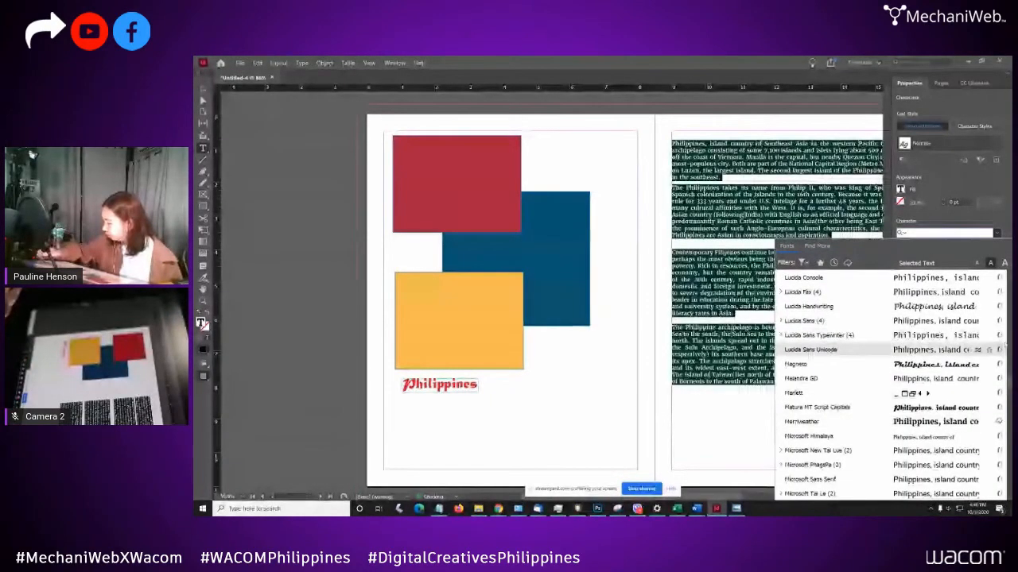
{"action": "scroll", "coordinate": [936, 350], "scroll_direction": "up", "scroll_amount": 5}
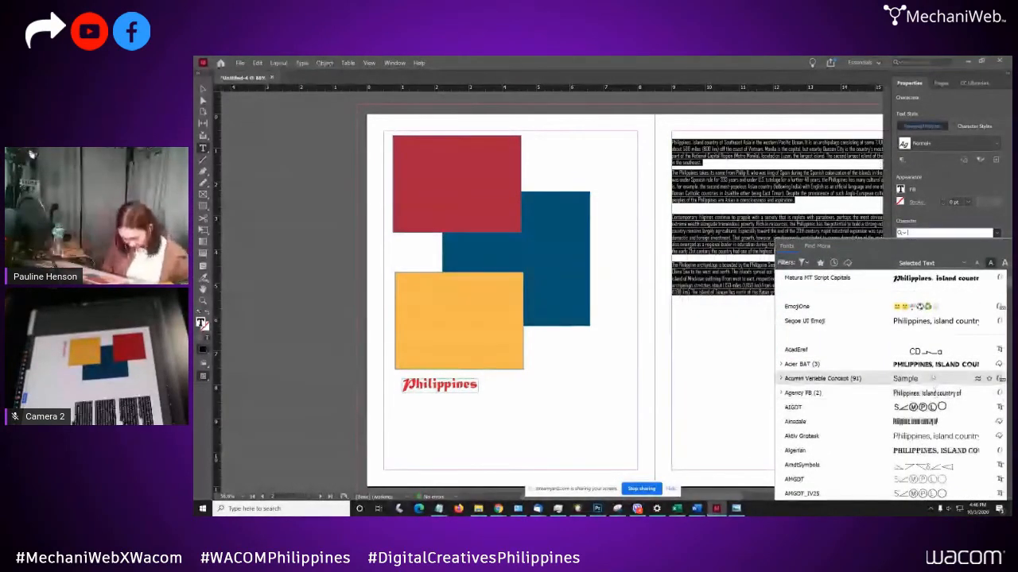
{"action": "type", "text": "hel"}
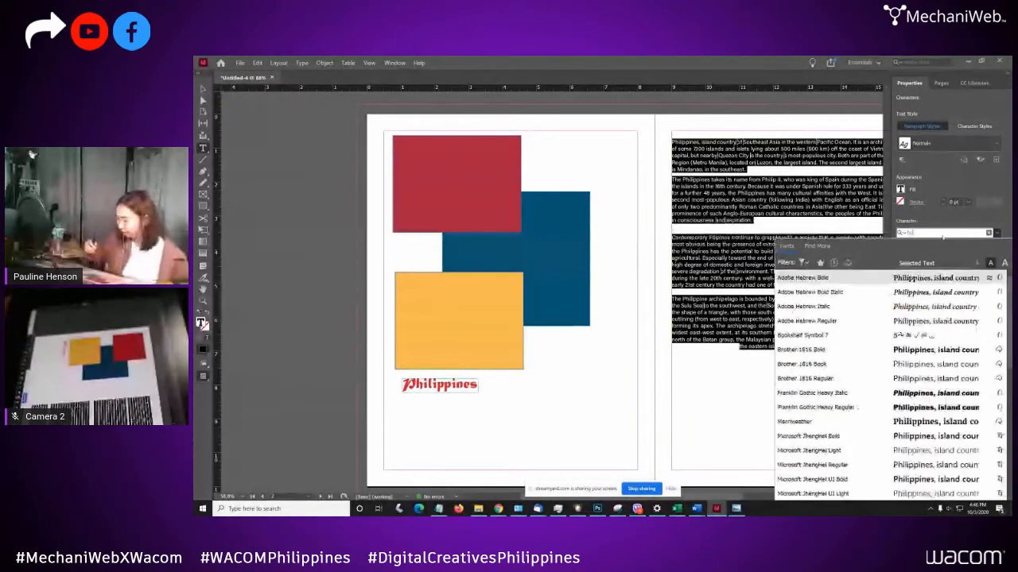
{"action": "type", "text": "ve"}
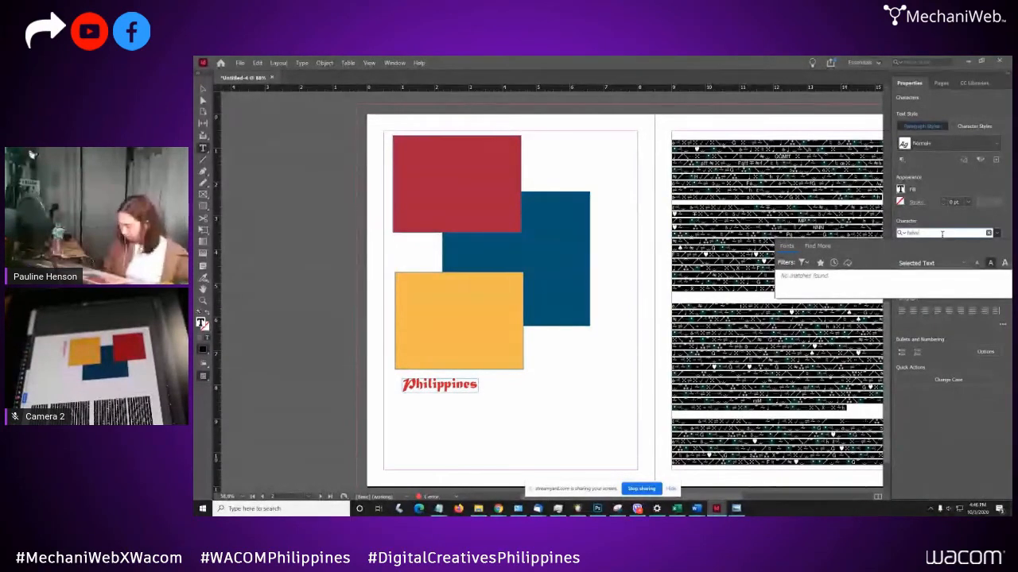
{"action": "key", "text": "BackSpace"}
{"action": "key", "text": "BackSpace"}
{"action": "key", "text": "BackSpace"}
{"action": "key", "text": "BackSpace"}
{"action": "key", "text": "BackSpace"}
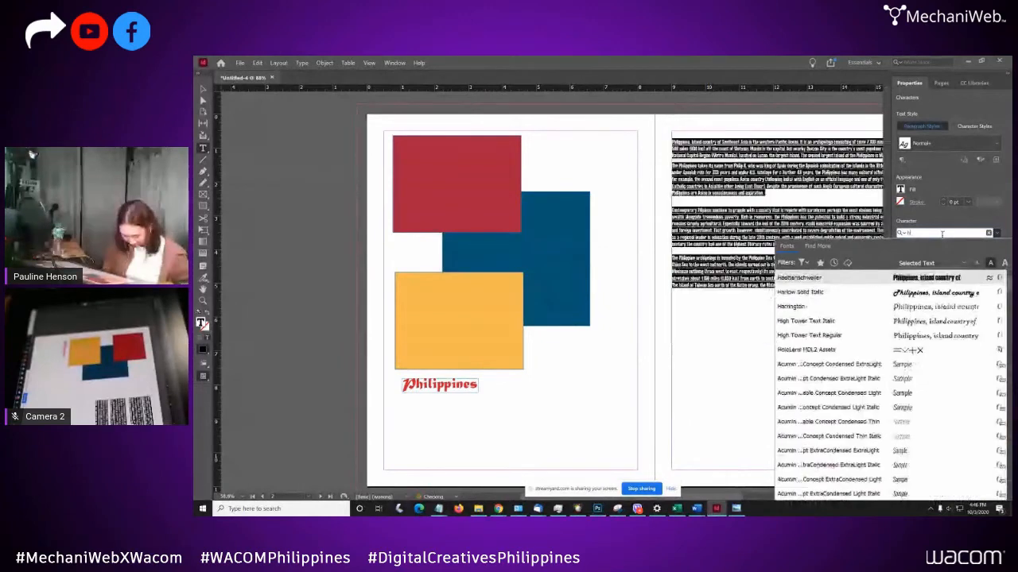
- Set the selected imported text to Times New Roman Regular
{"action": "type", "text": "Tij"}
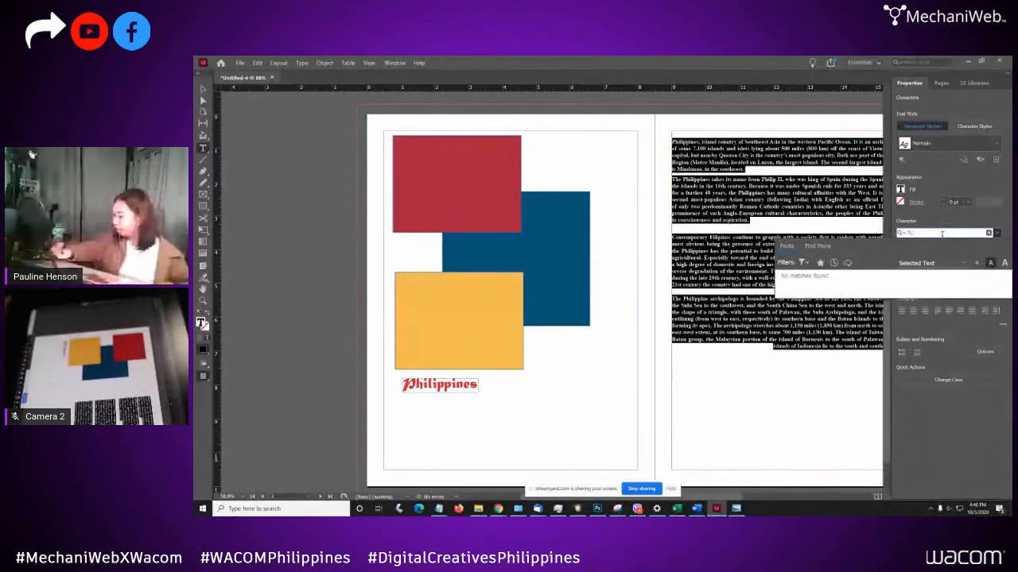
{"action": "key", "text": "BackSpace"}
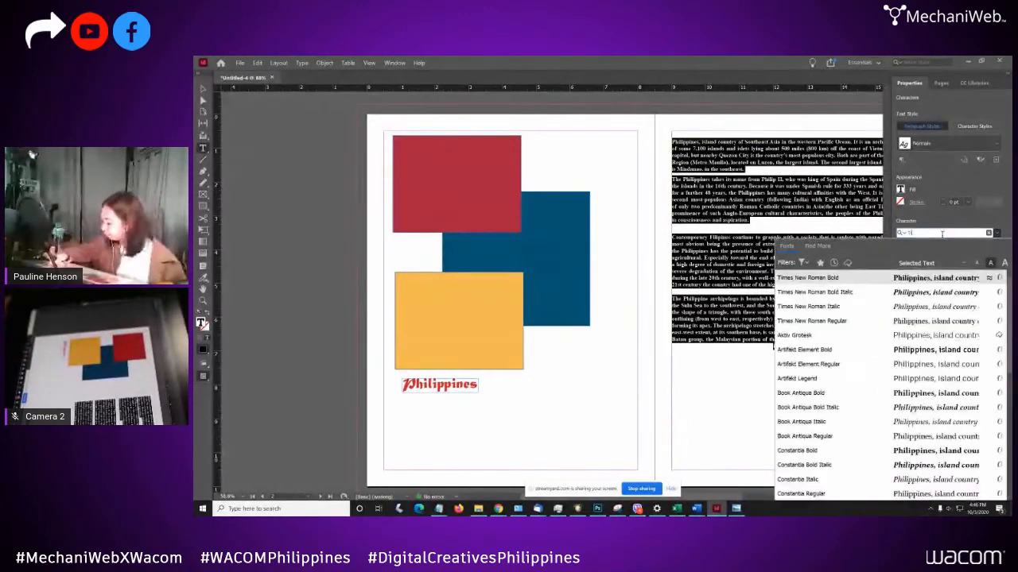
{"action": "left_click", "coordinate": [868, 321]}
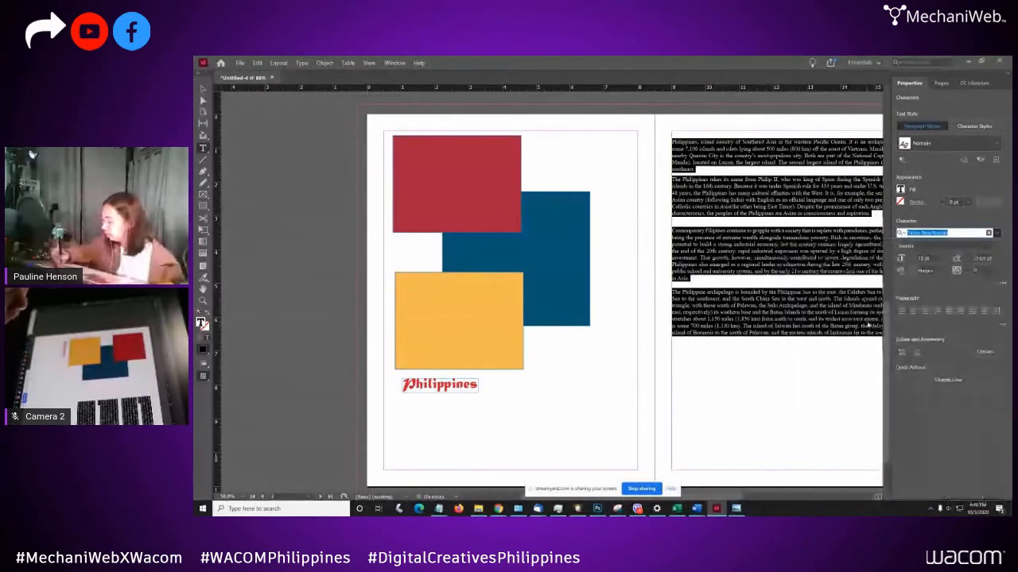
{"action": "left_click", "coordinate": [846, 305]}
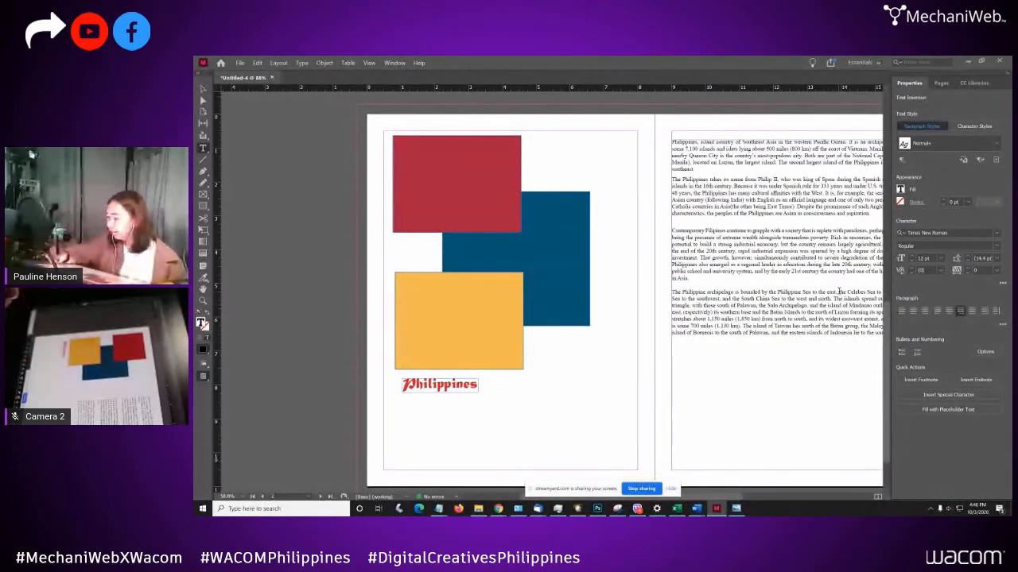
{"action": "key", "text": "Escape"}
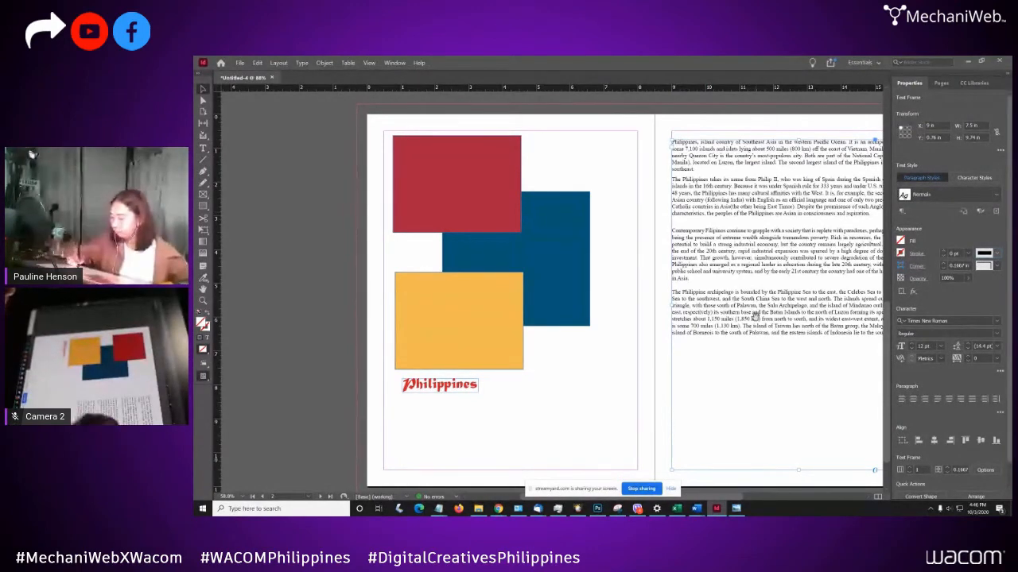
- Shorten the imported text frame to end just below its last line, and delete the frame
{"action": "left_click_drag", "start_coordinate": [749, 320], "coordinate": [636, 312]}
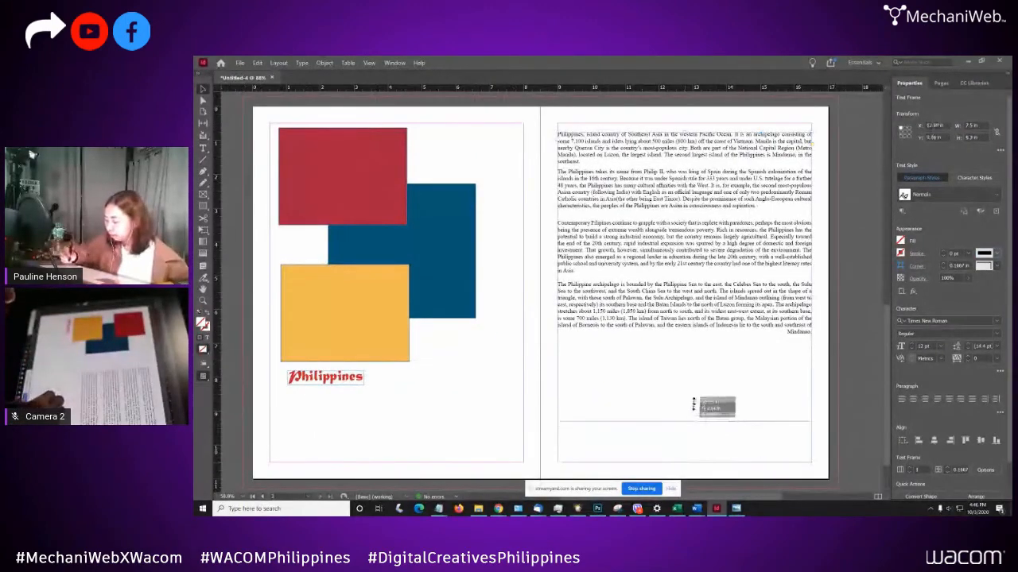
{"action": "left_click_drag", "start_coordinate": [681, 465], "coordinate": [705, 336]}
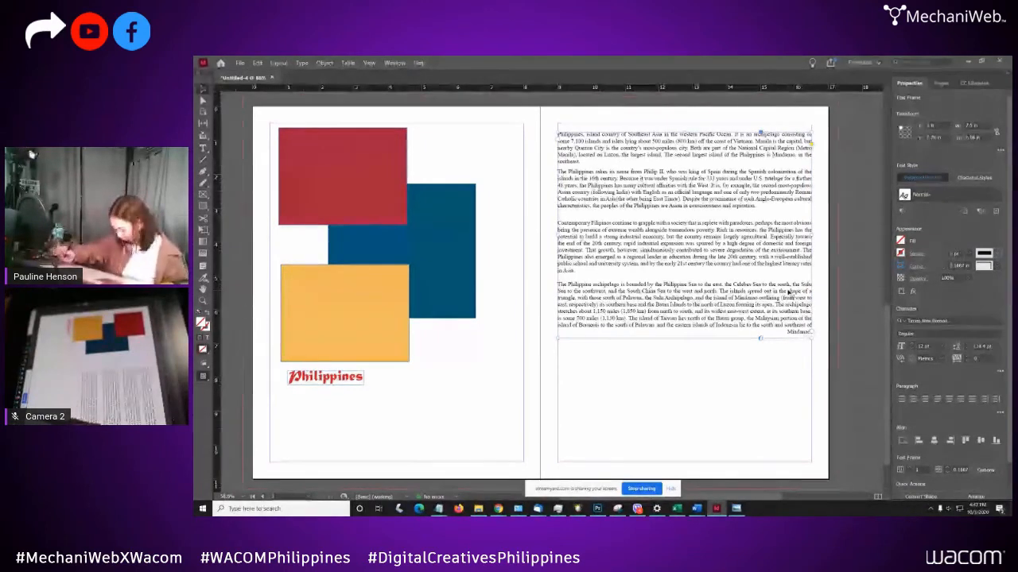
{"action": "key", "text": "Delete"}
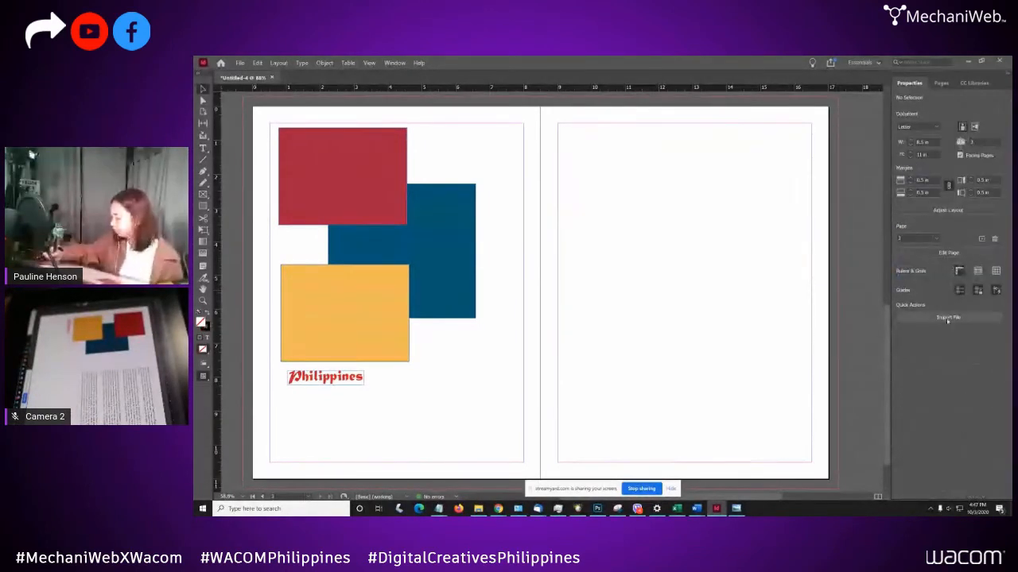
- Import Philippines.docx again, skipping missing fonts, into a frame about 3.32 × 3.77 in at the right page's upper-left margin corner
{"action": "left_click", "coordinate": [947, 317]}
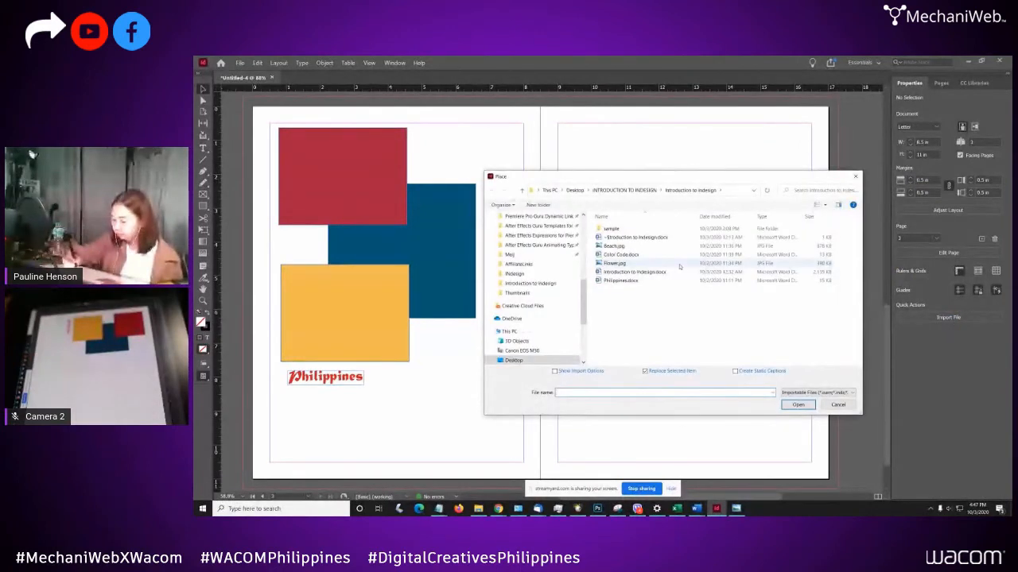
{"action": "left_click", "coordinate": [682, 282]}
{"action": "left_click", "coordinate": [798, 404]}
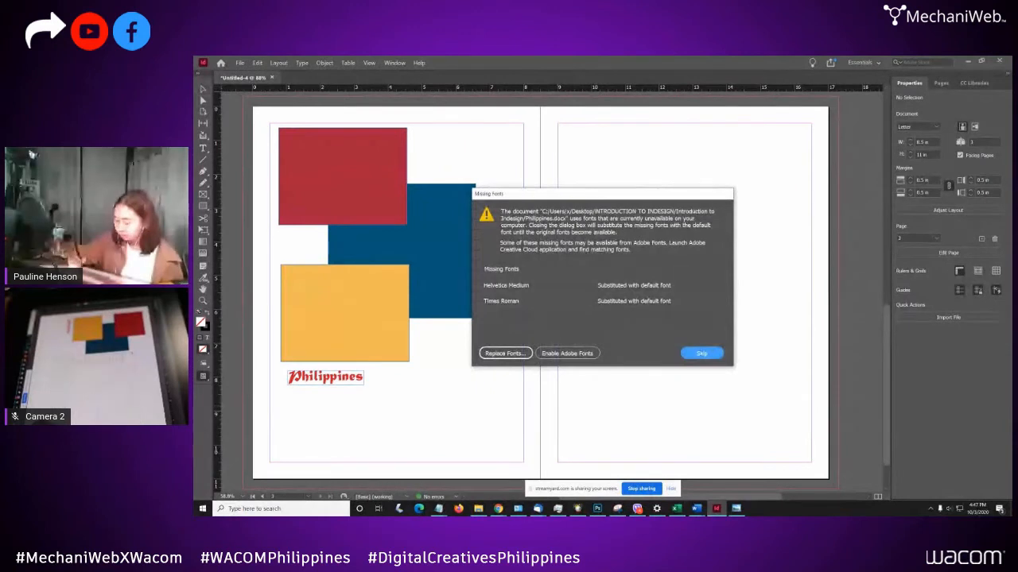
{"action": "left_click", "coordinate": [698, 353]}
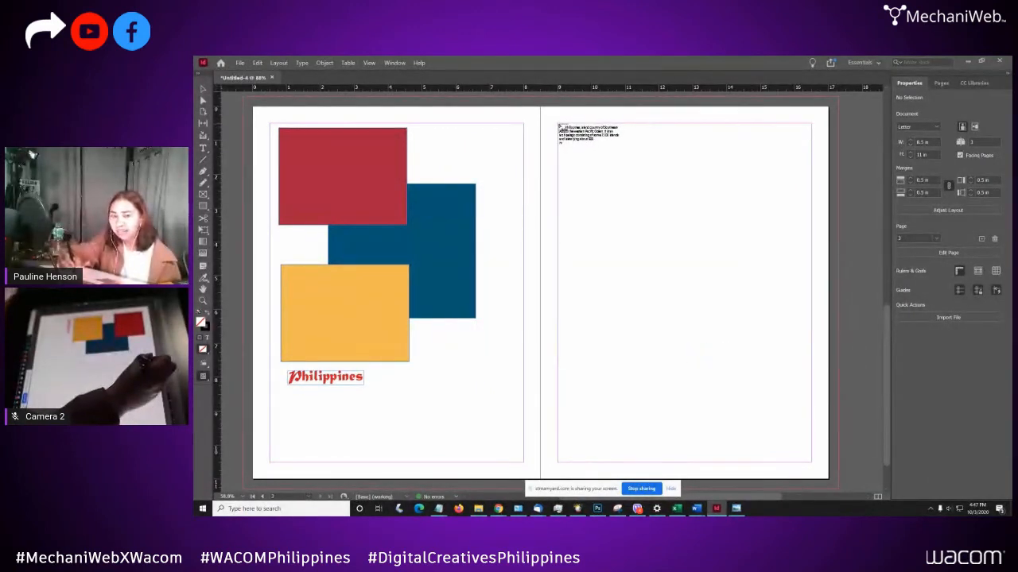
{"action": "left_click_drag", "start_coordinate": [559, 127], "coordinate": [668, 249]}
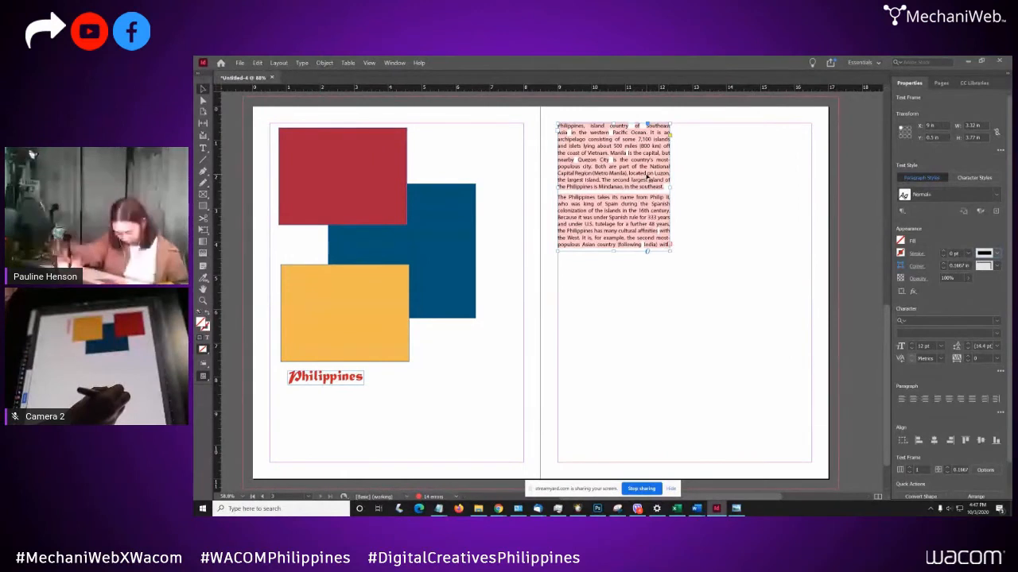
- Set all the text in the small imported frame to Times New Roman Regular
{"action": "double_click", "coordinate": [640, 178]}
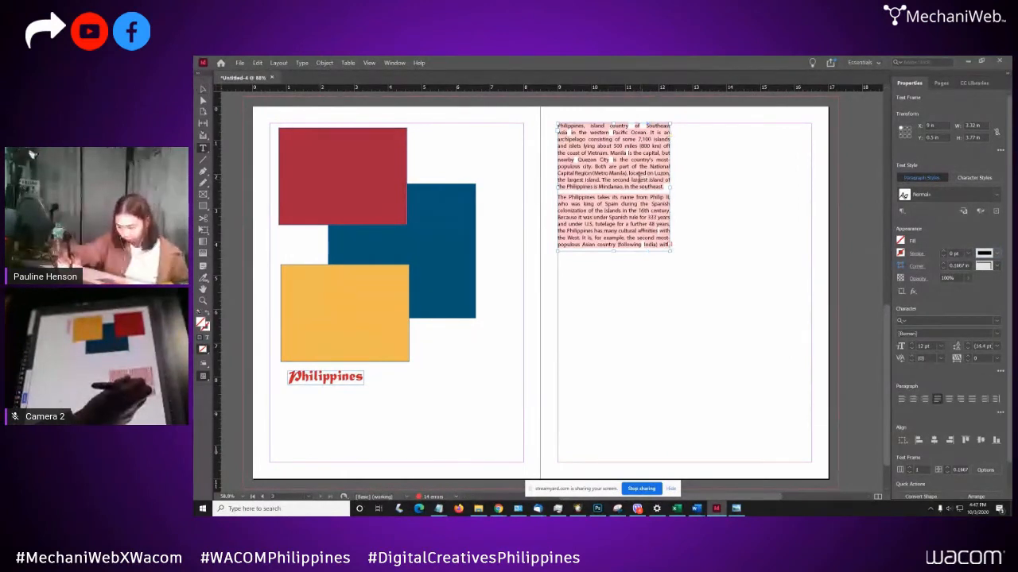
{"action": "key", "text": "ctrl+a"}
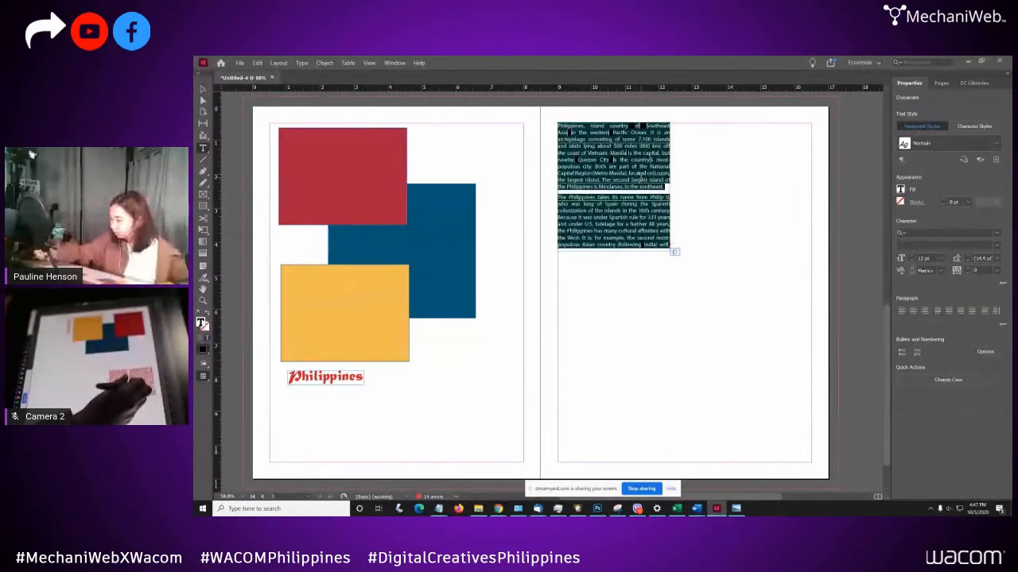
{"action": "left_click", "coordinate": [984, 233]}
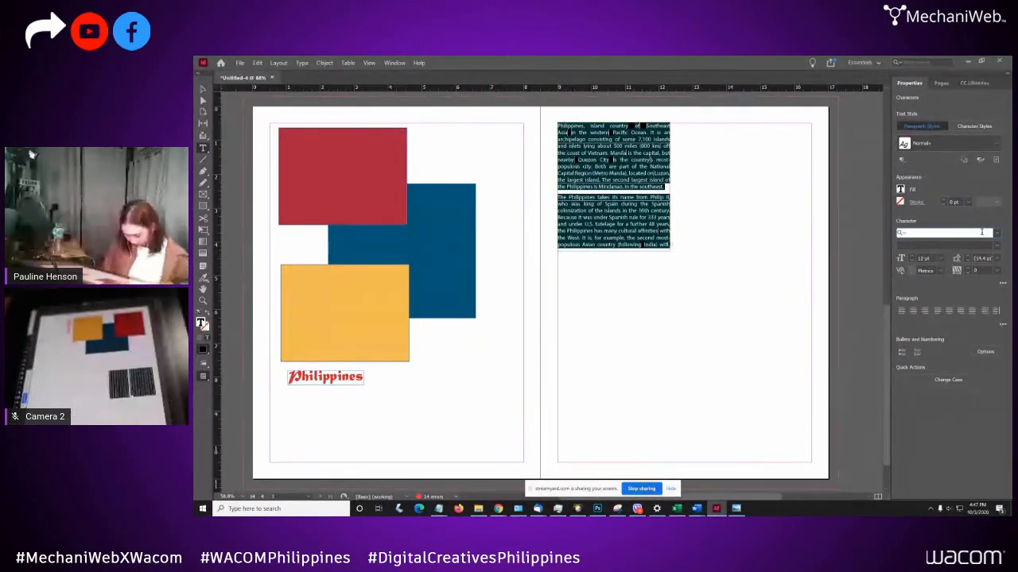
{"action": "type", "text": "time"}
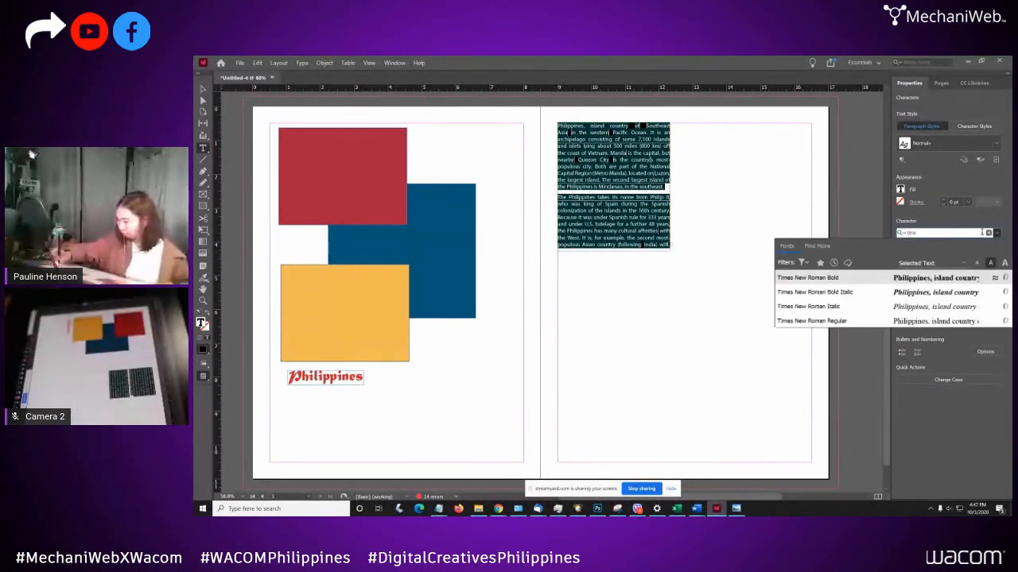
{"action": "left_click", "coordinate": [841, 322]}
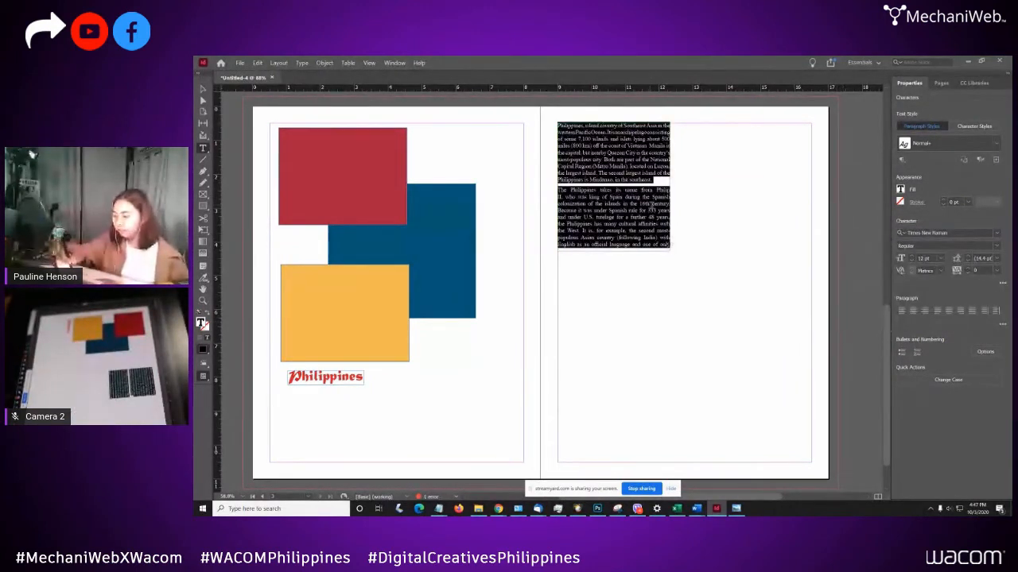
{"action": "left_click", "coordinate": [644, 173]}
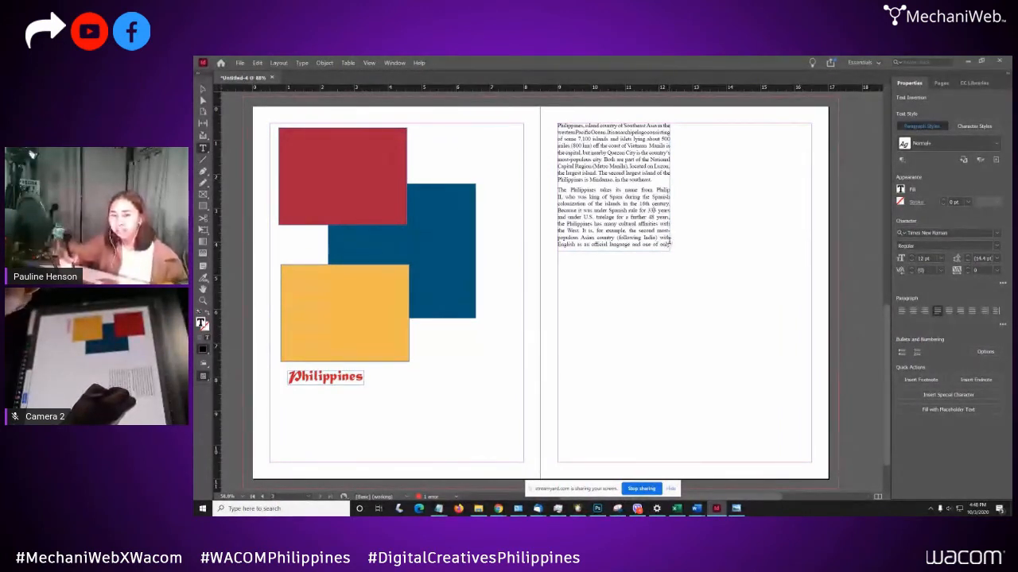
{"action": "key", "text": "Escape"}
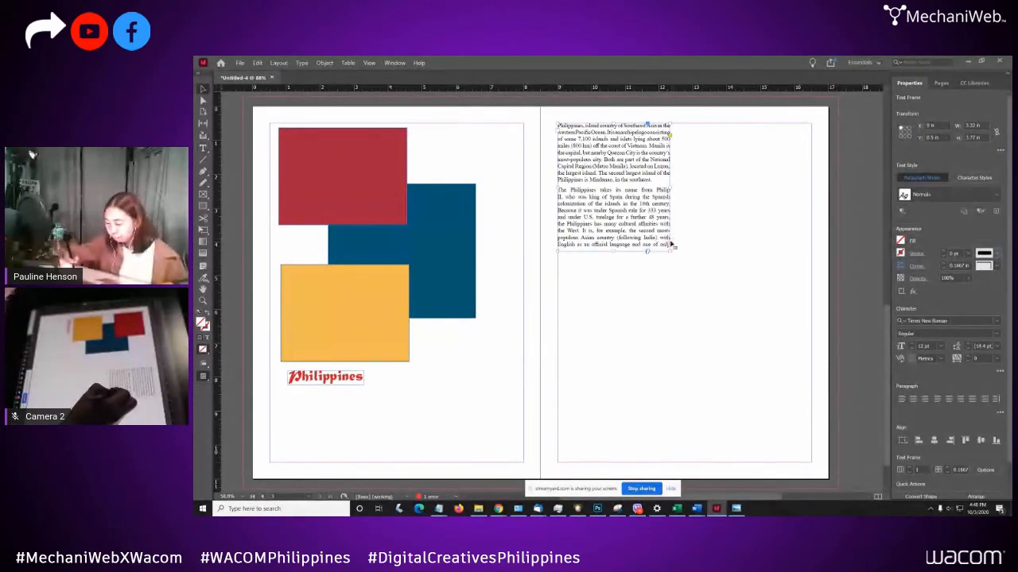
- Resize the imported text frame to about 3.6 × 3.28 in and thread its overset text into a frame about 7.5 × 4.56 in below
{"action": "left_click_drag", "start_coordinate": [670, 246], "coordinate": [680, 230]}
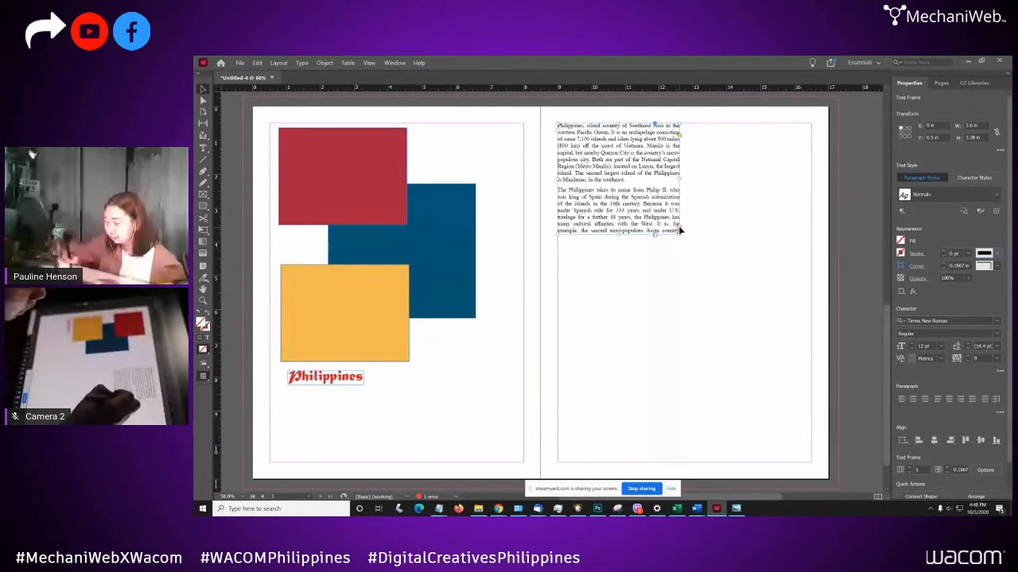
{"action": "left_click", "coordinate": [679, 230]}
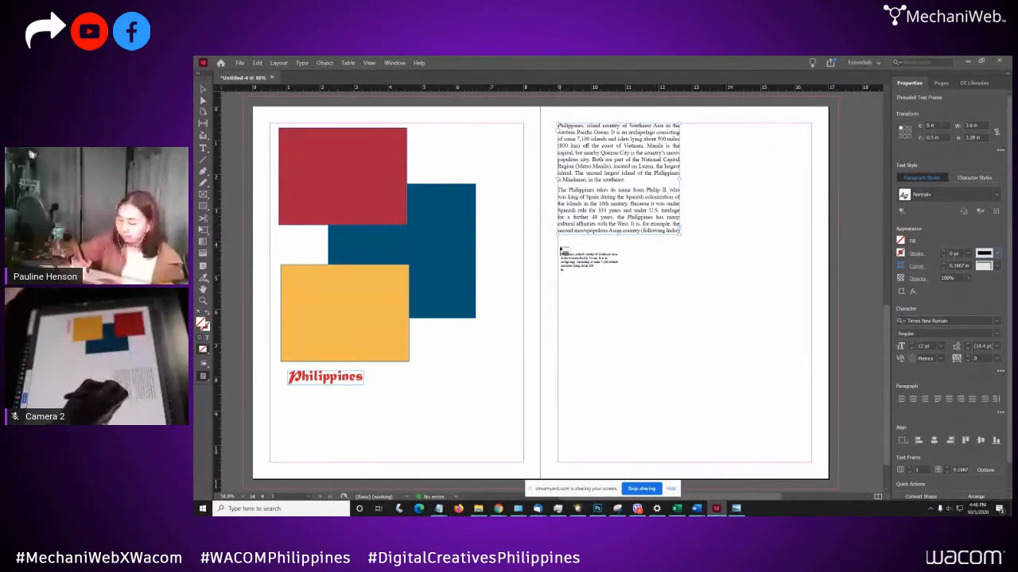
{"action": "left_click_drag", "start_coordinate": [558, 245], "coordinate": [811, 400]}
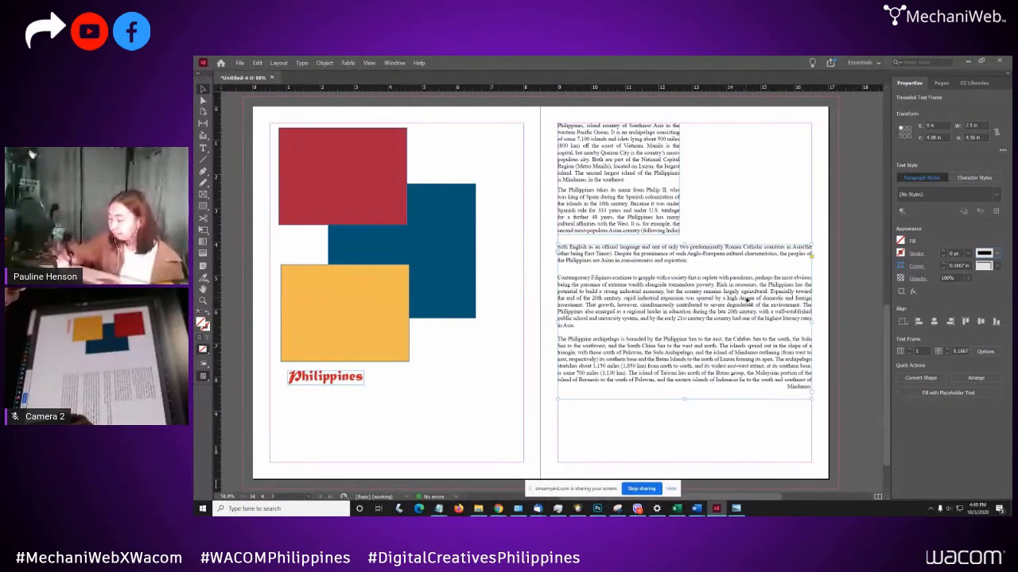
- Widen the upper threaded frame to about 5.625 in, narrow it to about 2.78 in, and delete it
{"action": "left_click", "coordinate": [675, 224]}
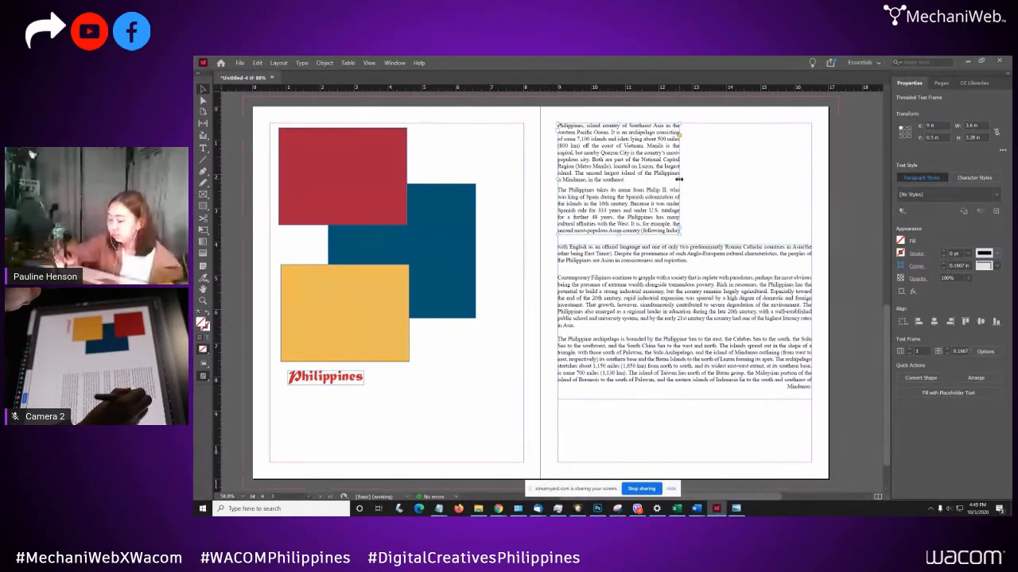
{"action": "left_click_drag", "start_coordinate": [679, 180], "coordinate": [746, 177]}
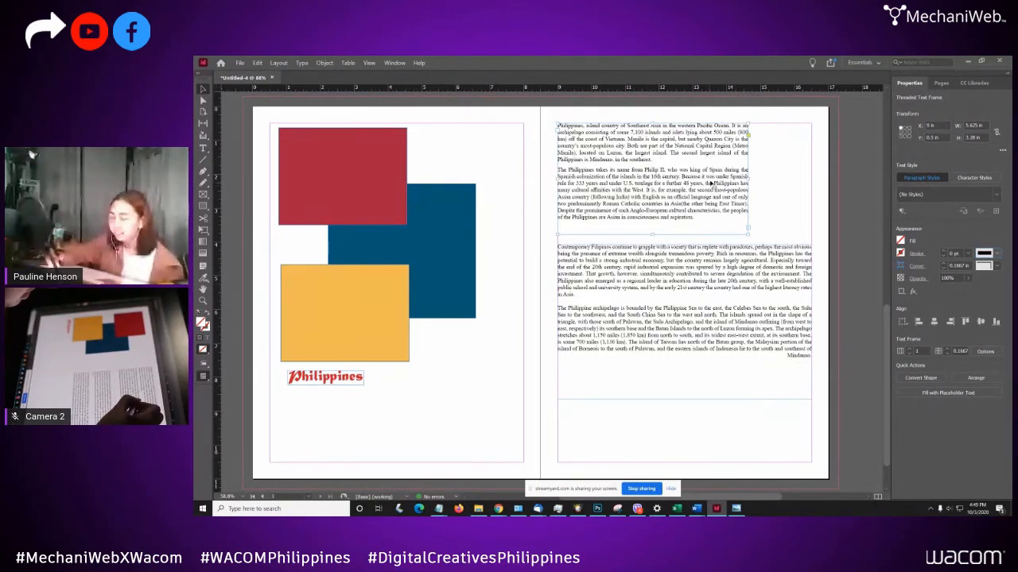
{"action": "left_click_drag", "start_coordinate": [747, 182], "coordinate": [650, 182]}
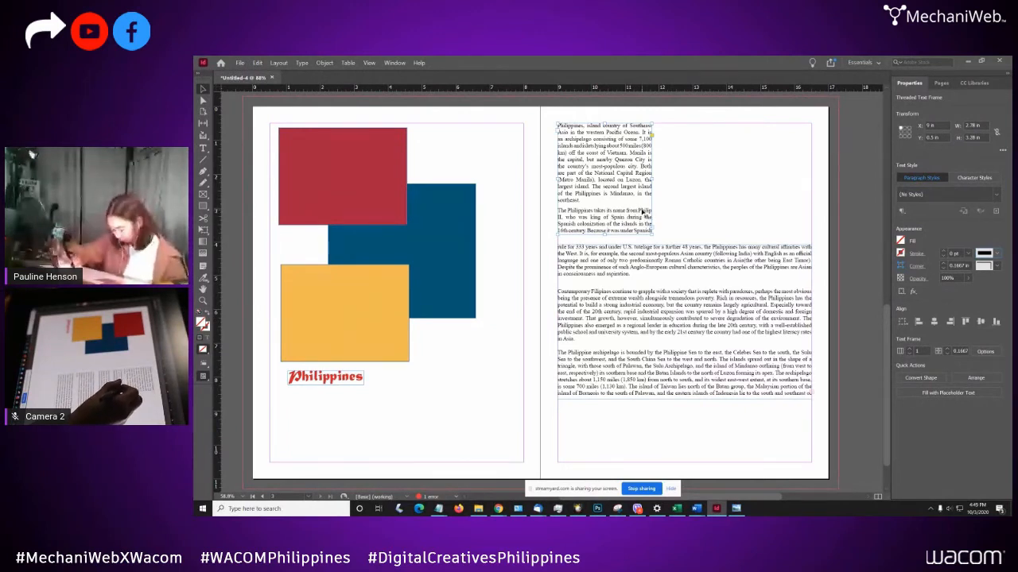
{"action": "key", "text": "Delete"}
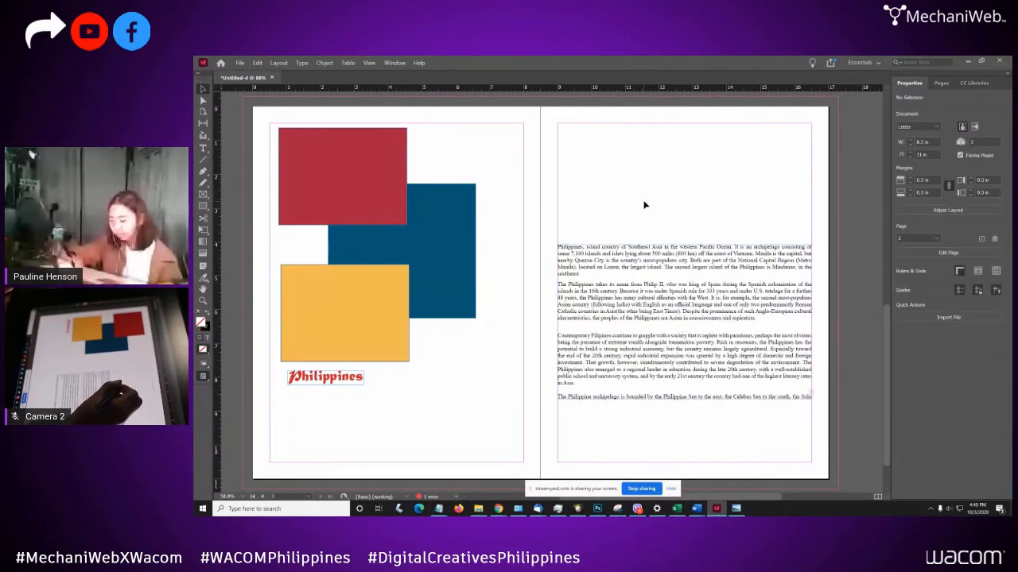
- Undo the last two changes to the text frames to bring back the narrow threaded frame above the main text
{"action": "left_click", "coordinate": [650, 260]}
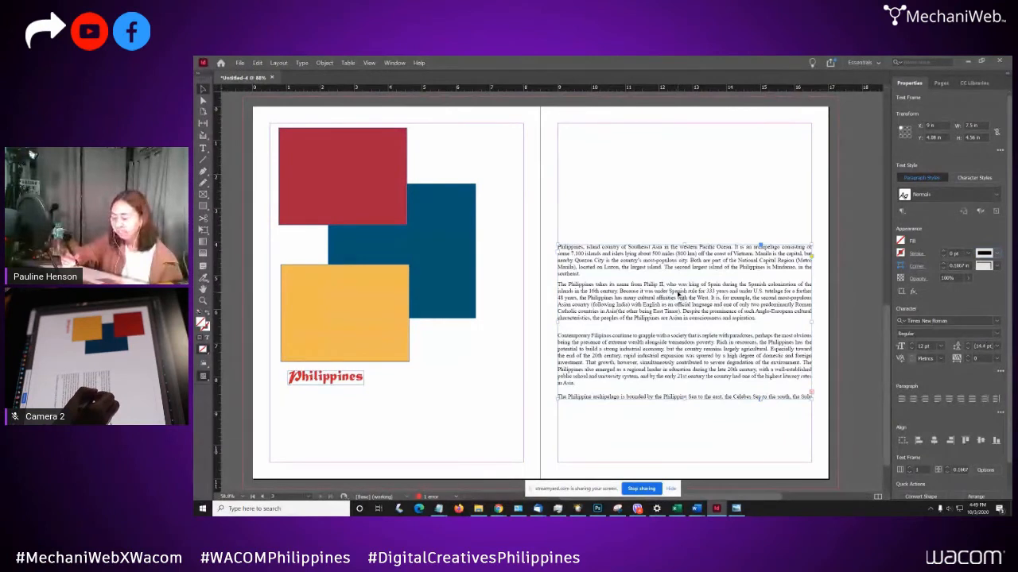
{"action": "left_click_drag", "start_coordinate": [693, 272], "coordinate": [697, 245]}
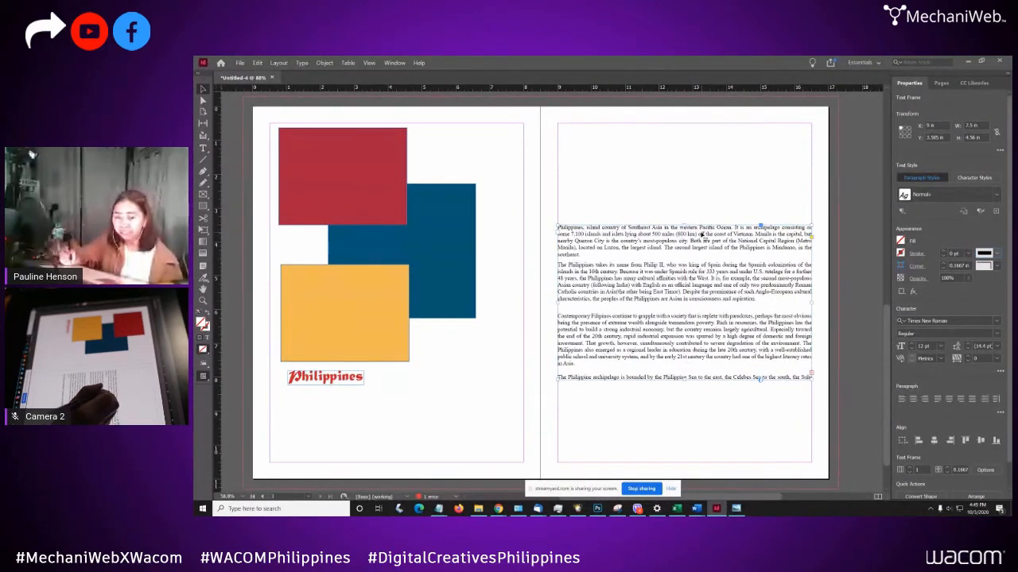
{"action": "key", "text": "ctrl+z"}
{"action": "key", "text": "ctrl+z"}
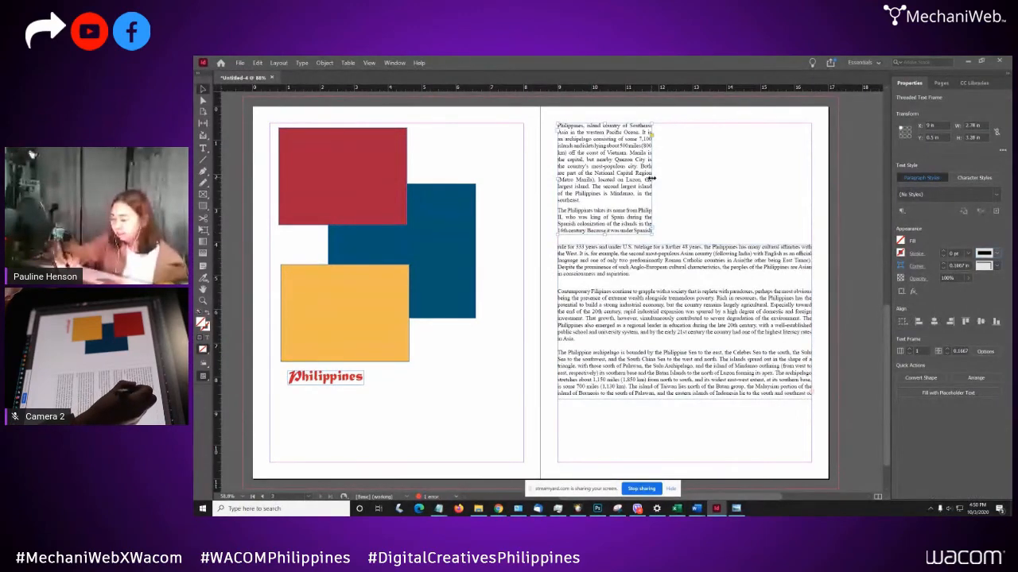
- Widen the upper threaded text frame to about 3.86 in
{"action": "left_click_drag", "start_coordinate": [652, 179], "coordinate": [688, 177]}
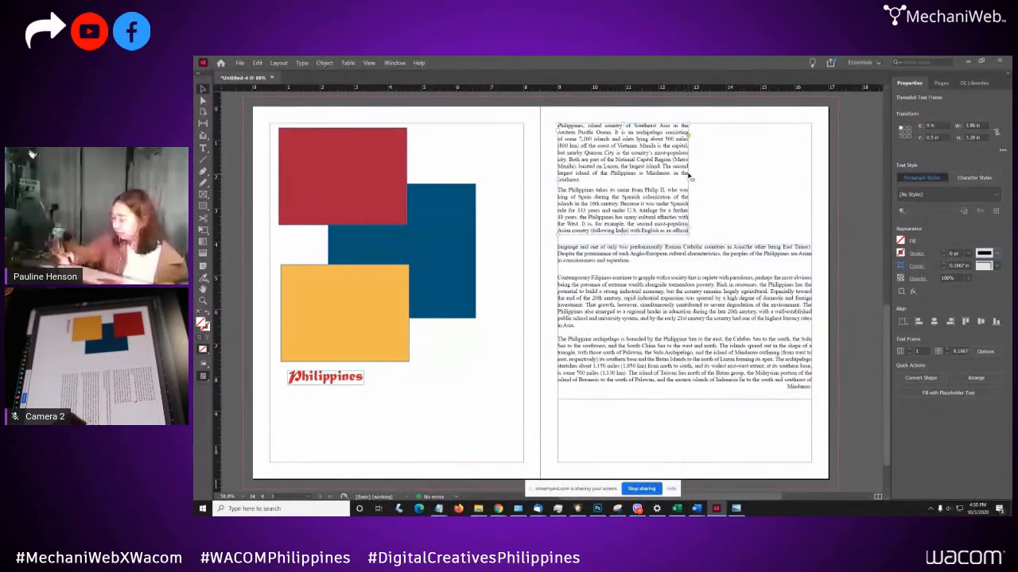
{"action": "left_click", "coordinate": [778, 297]}
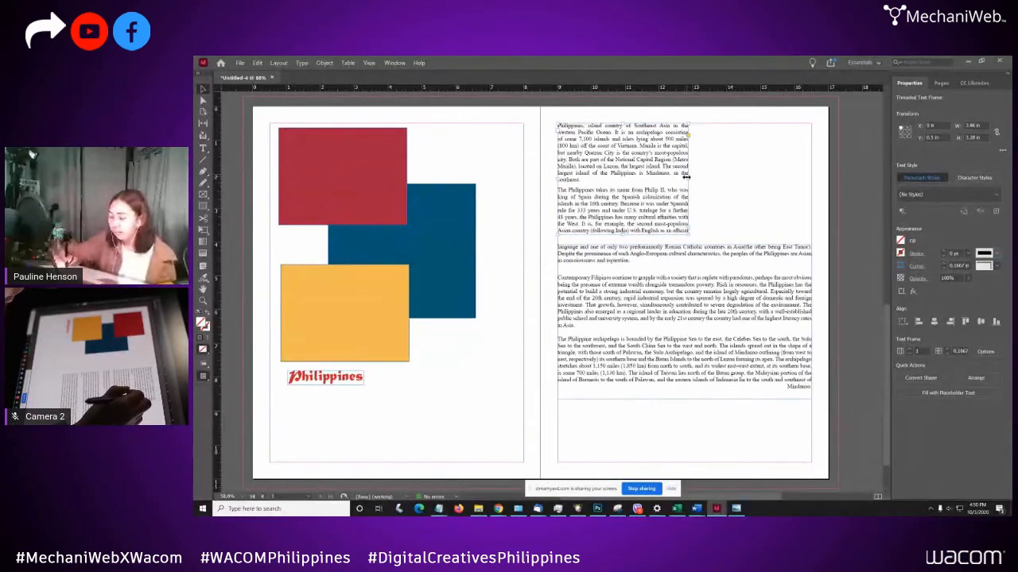
- Move the lower text frame down to about Y 5.94 in and the upper text frame to about Y 1.3 in
{"action": "left_click_drag", "start_coordinate": [659, 159], "coordinate": [663, 150]}
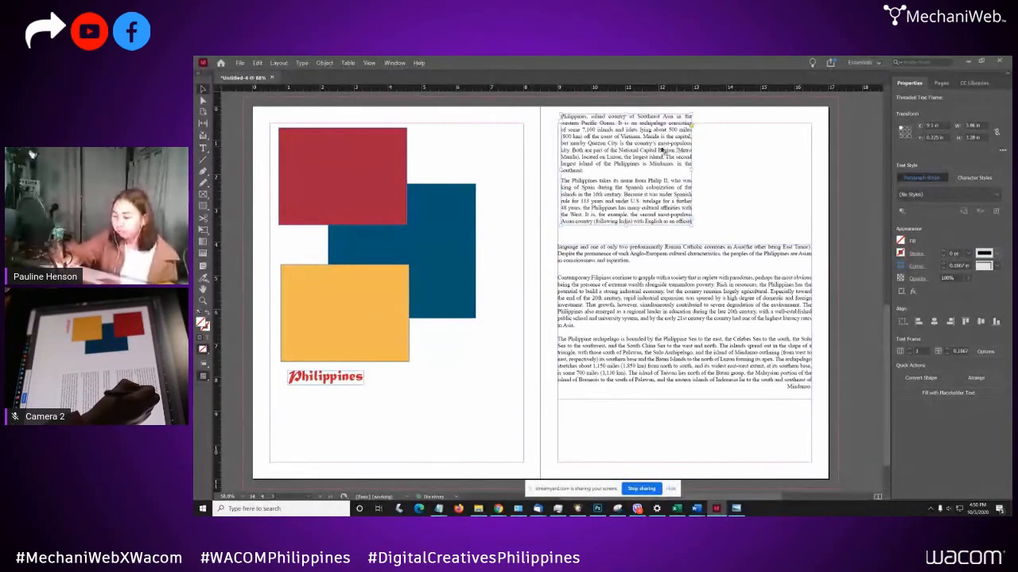
{"action": "key", "text": "ctrl+z"}
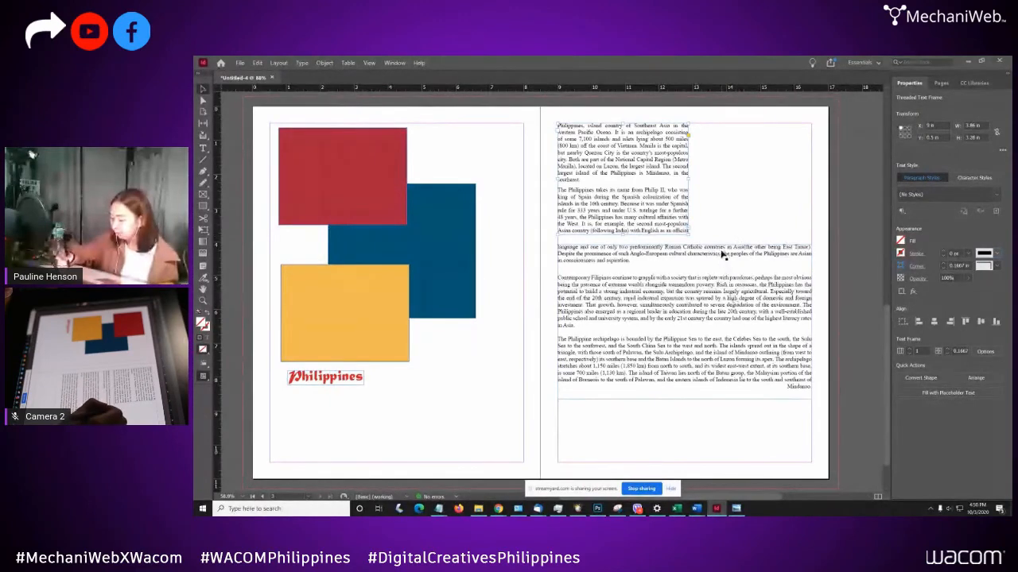
{"action": "left_click_drag", "start_coordinate": [722, 255], "coordinate": [722, 311]}
{"action": "left_click_drag", "start_coordinate": [672, 214], "coordinate": [672, 243]}
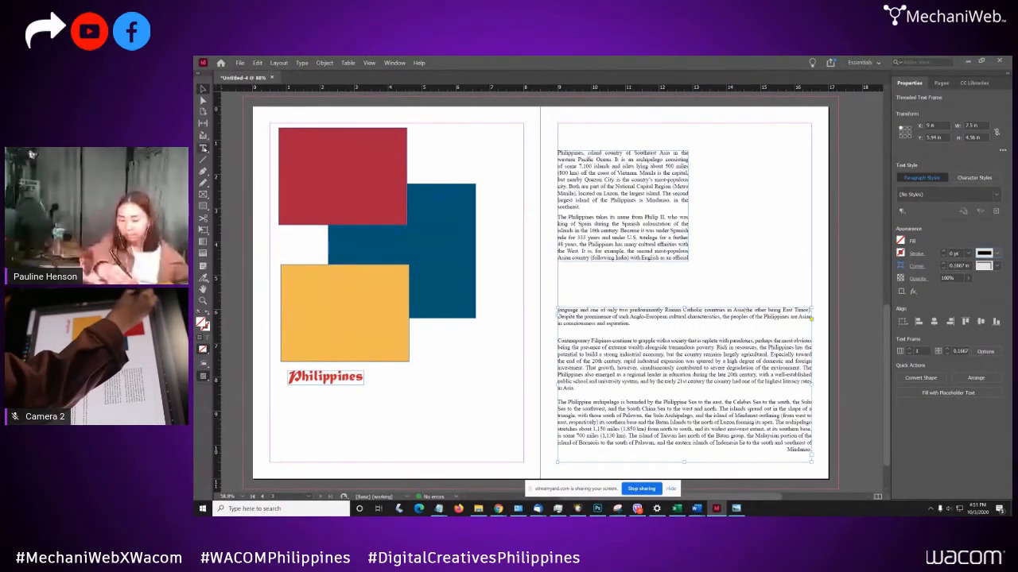
{"action": "left_click", "coordinate": [202, 147]}
{"action": "left_click", "coordinate": [712, 316]}
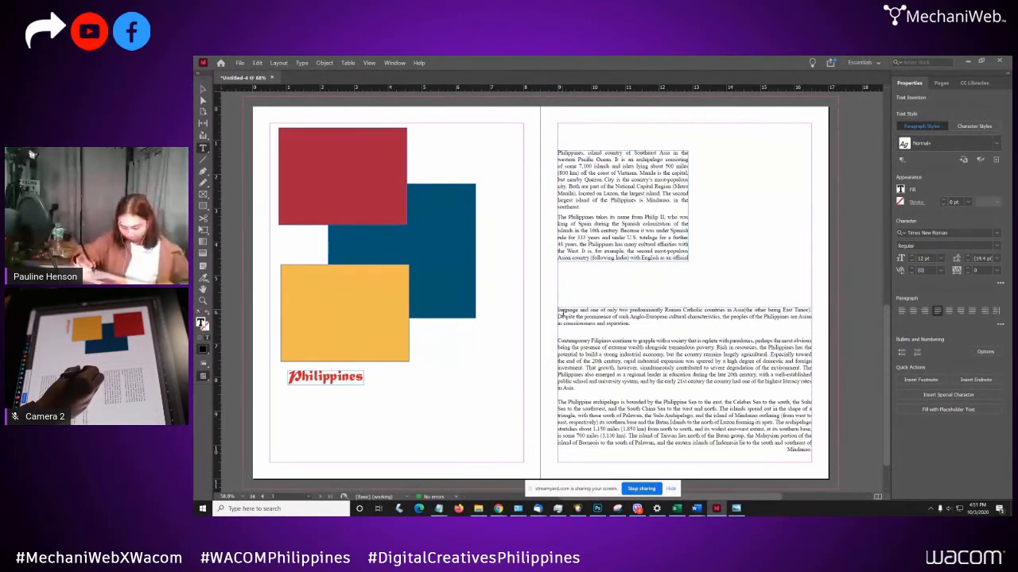
{"action": "left_click_drag", "start_coordinate": [559, 310], "coordinate": [821, 456]}
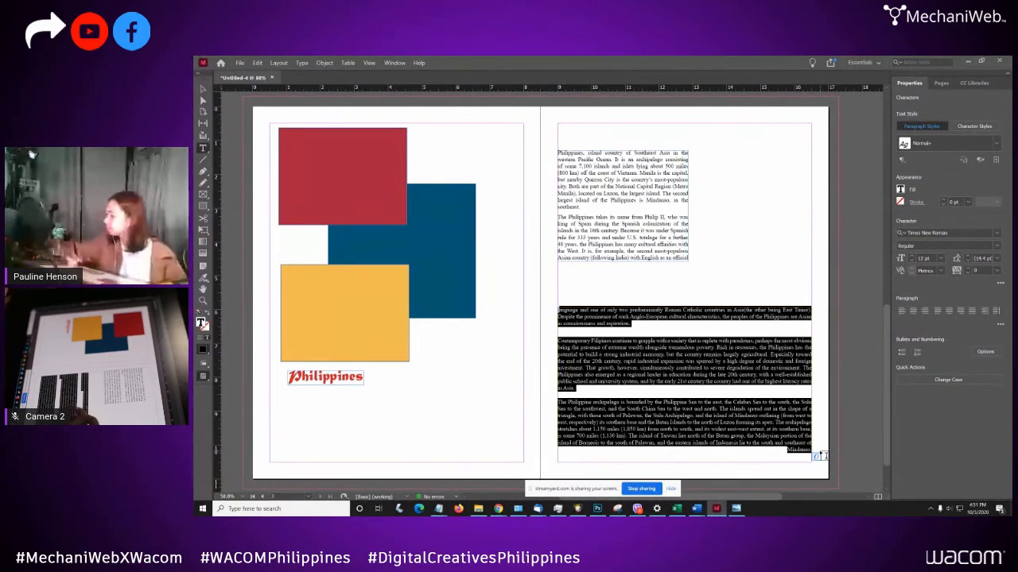
{"action": "key", "text": "Escape"}
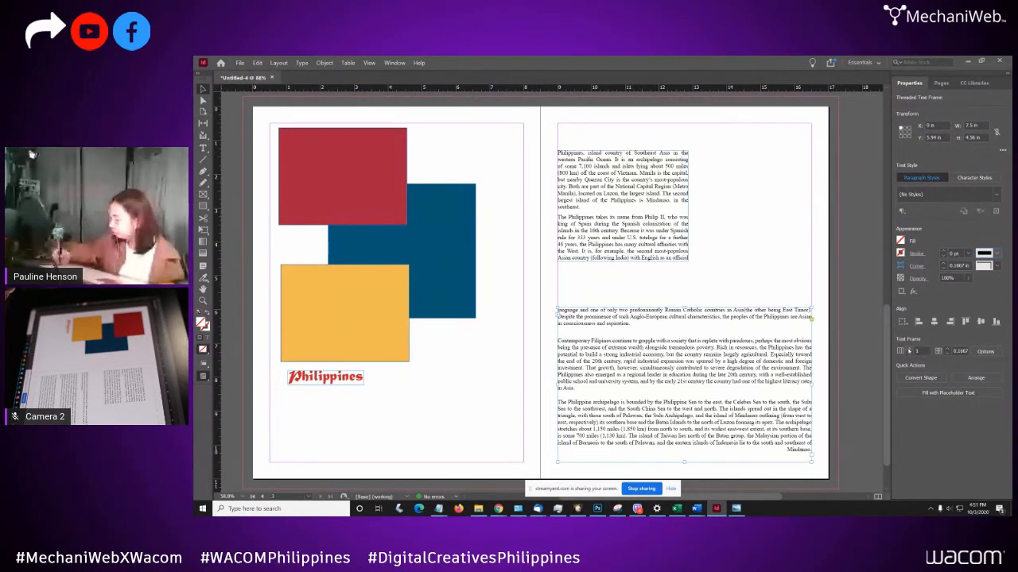
- Try three and four columns in the lower text frame and settle on two columns
{"action": "left_click", "coordinate": [909, 349]}
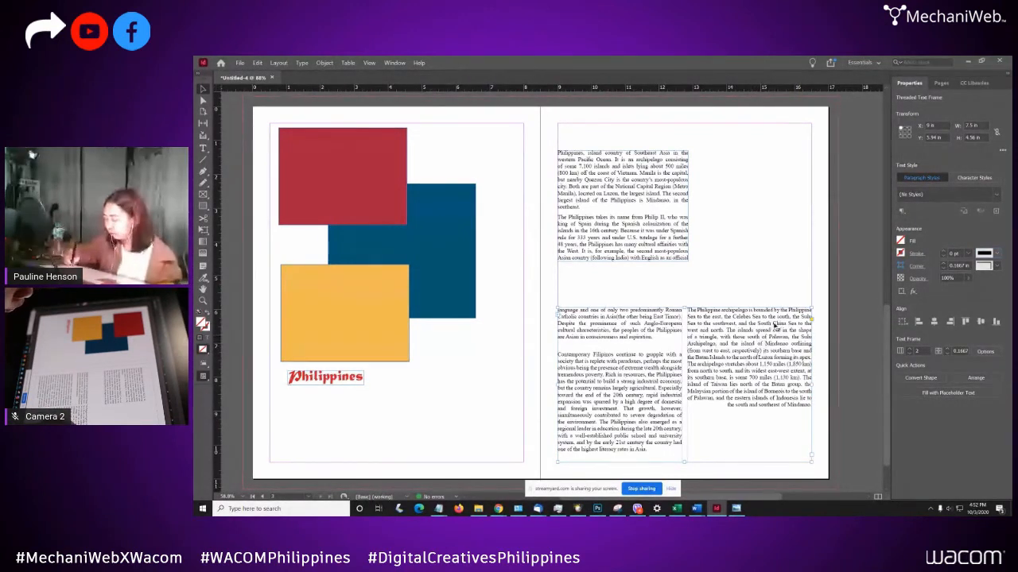
{"action": "left_click", "coordinate": [910, 349]}
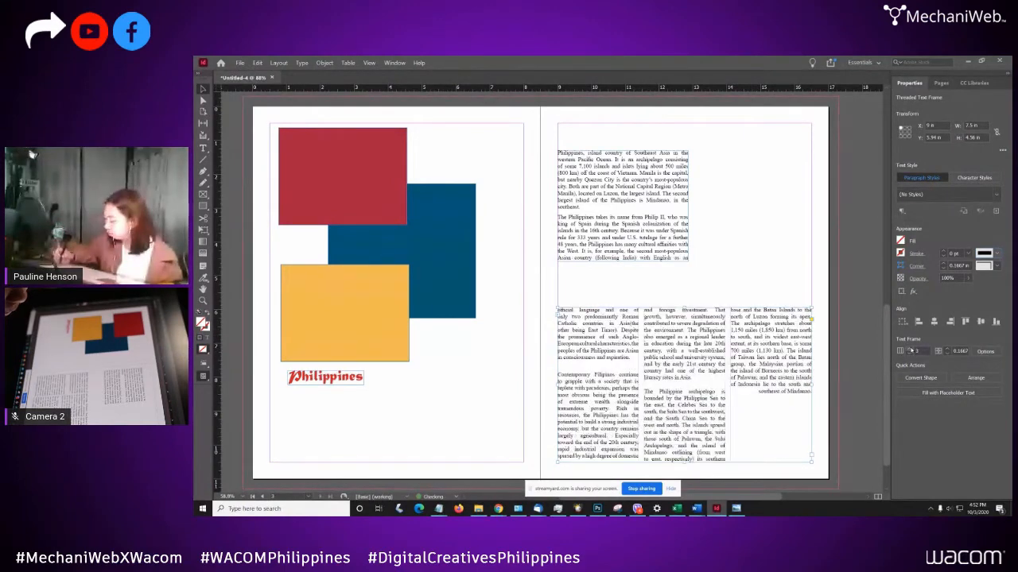
{"action": "left_click", "coordinate": [910, 354]}
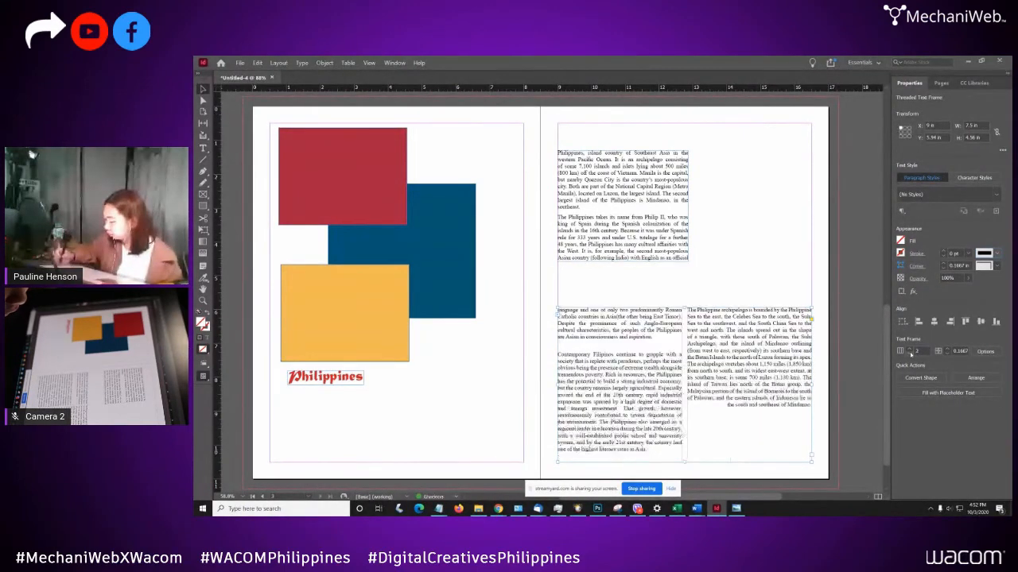
{"action": "left_click", "coordinate": [910, 350]}
{"action": "left_click", "coordinate": [910, 350]}
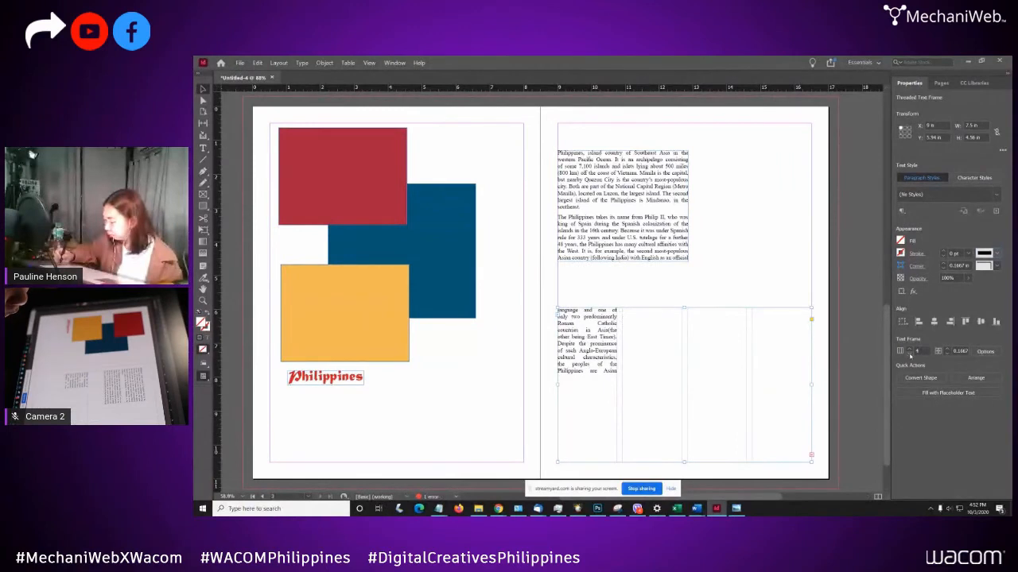
{"action": "left_click", "coordinate": [910, 355]}
{"action": "left_click", "coordinate": [910, 354]}
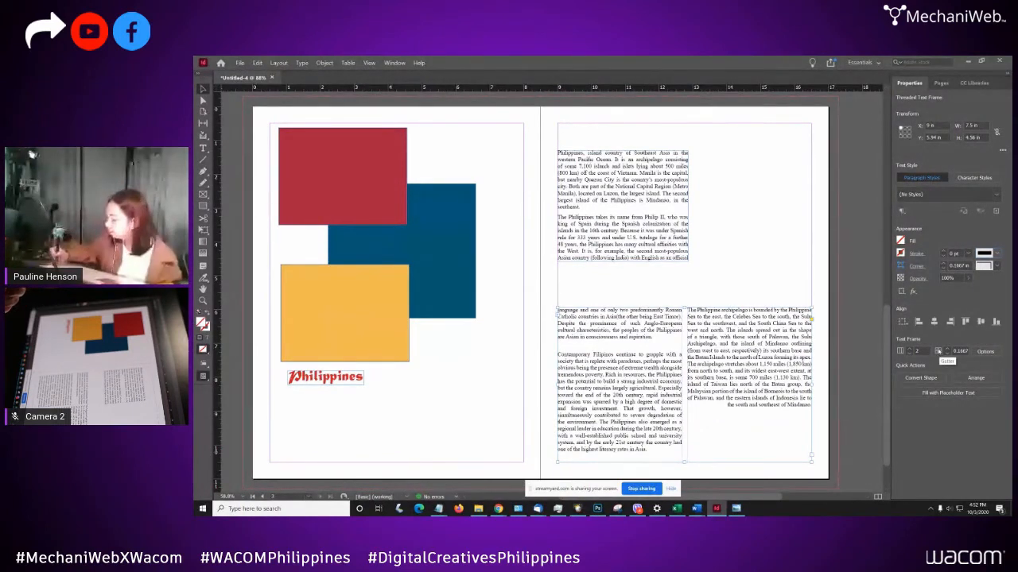
- Increase the gutter between the lower text frame's two columns to 0.625 in
{"action": "left_click", "coordinate": [946, 349]}
{"action": "left_click", "coordinate": [946, 349]}
{"action": "left_click", "coordinate": [946, 349]}
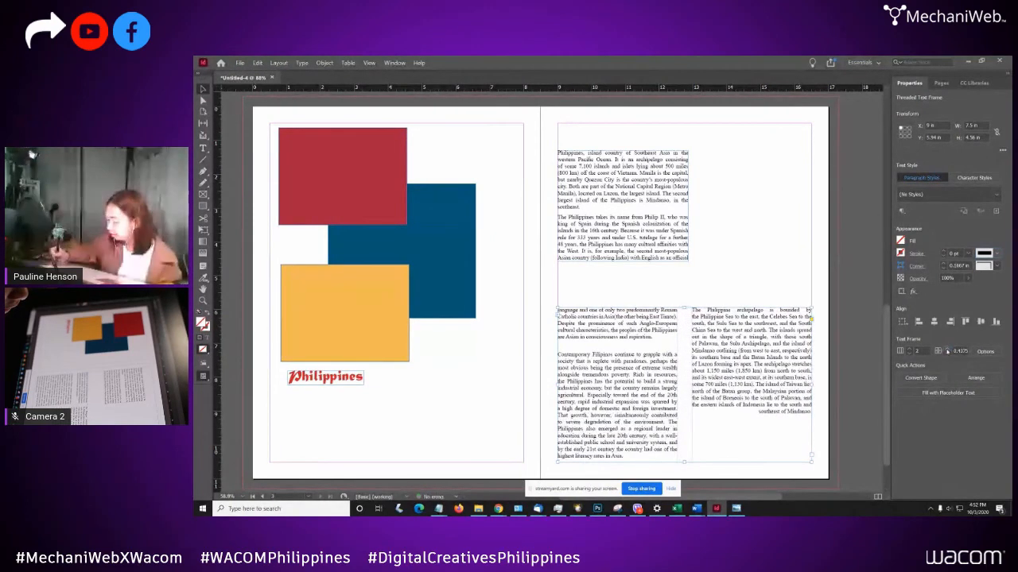
{"action": "left_click", "coordinate": [946, 351]}
{"action": "left_click", "coordinate": [946, 351]}
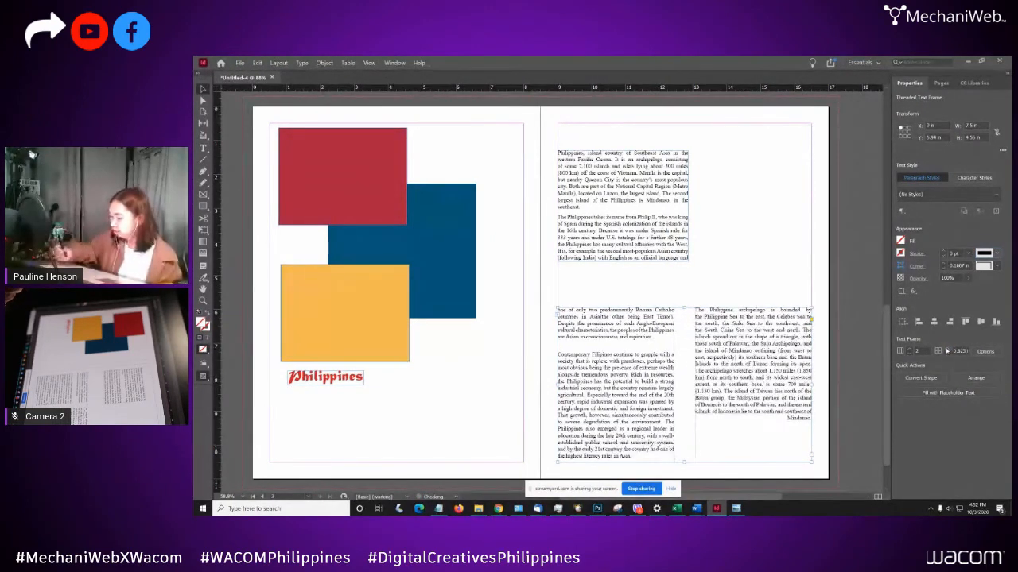
- Widen the upper text frame to about 4.98 in to reflow the text, and narrow it back to about 3.86 in
{"action": "left_click", "coordinate": [682, 232]}
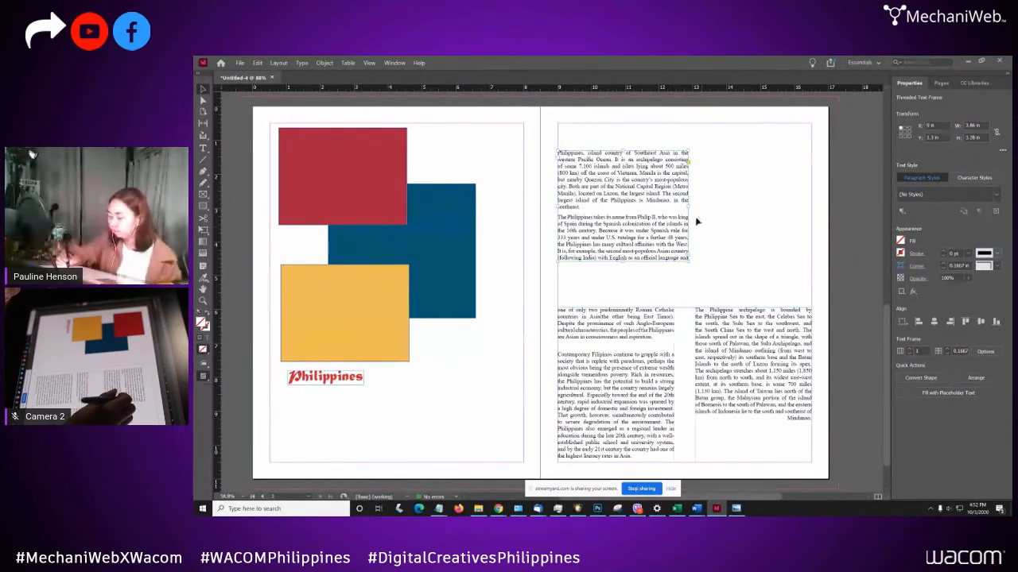
{"action": "left_click_drag", "start_coordinate": [688, 205], "coordinate": [725, 204]}
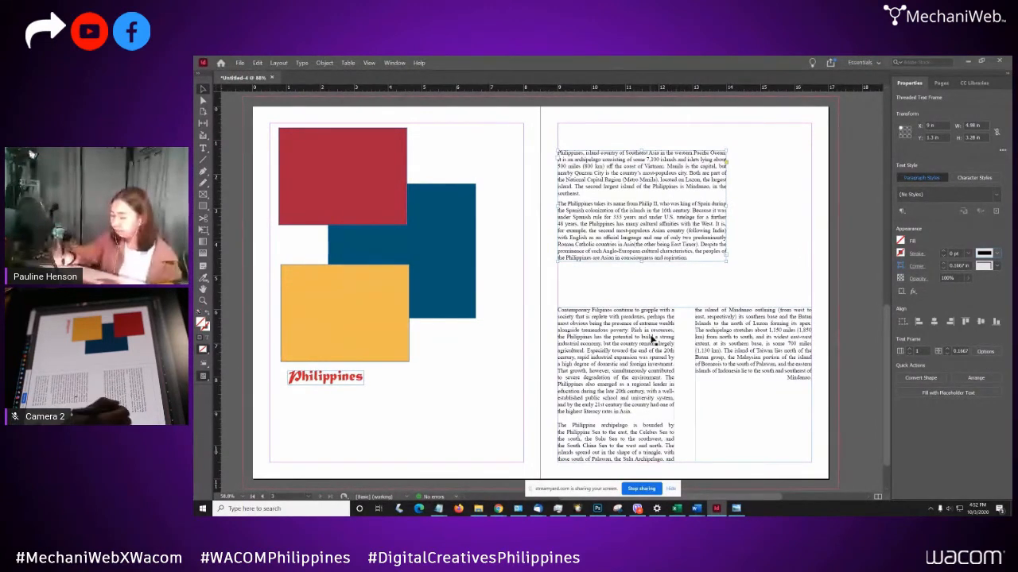
{"action": "left_click_drag", "start_coordinate": [727, 205], "coordinate": [686, 207]}
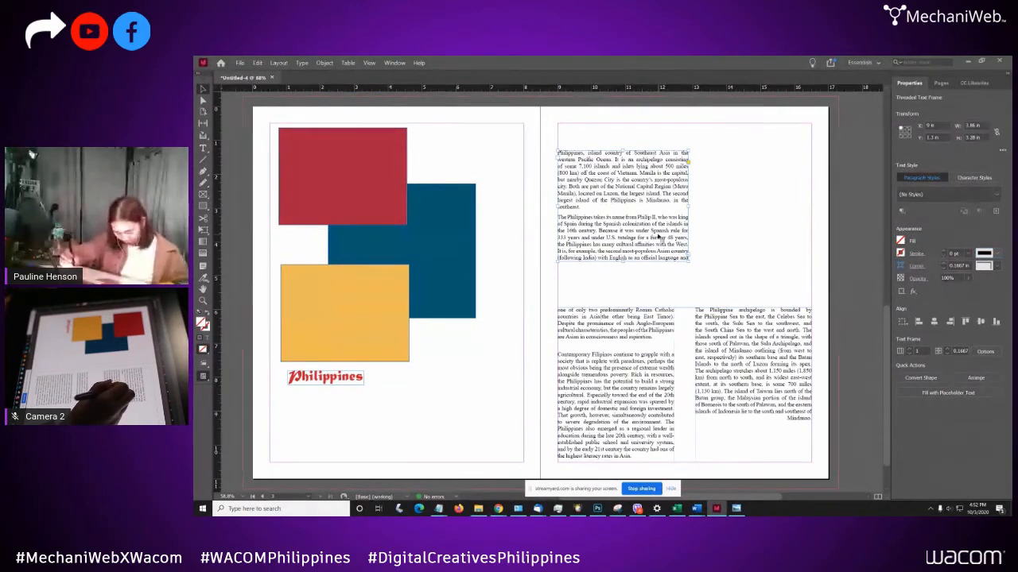
- Examine the character style and paragraph style options for the whole threaded text and its frames
{"action": "key", "text": "t"}
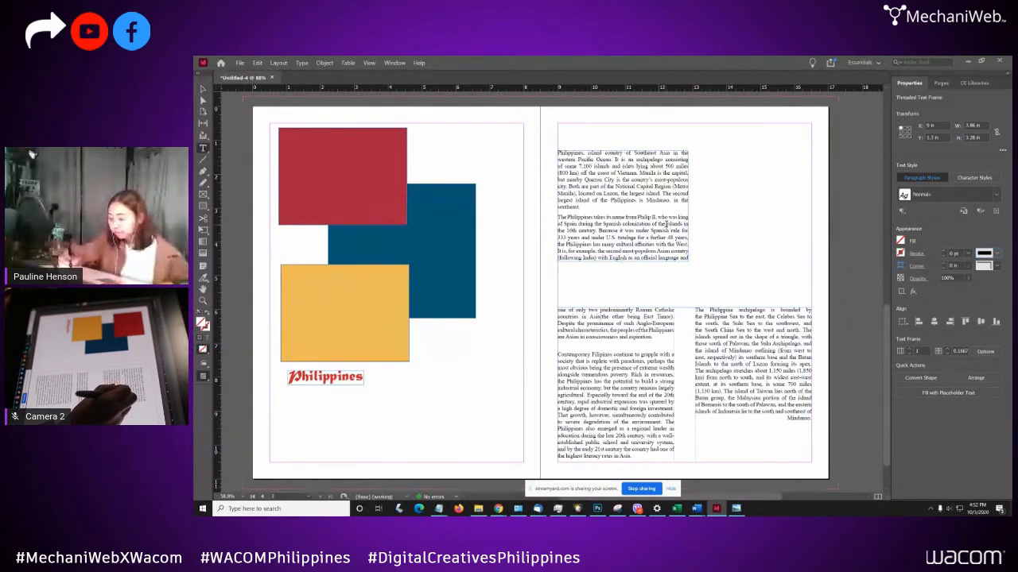
{"action": "left_click", "coordinate": [664, 224]}
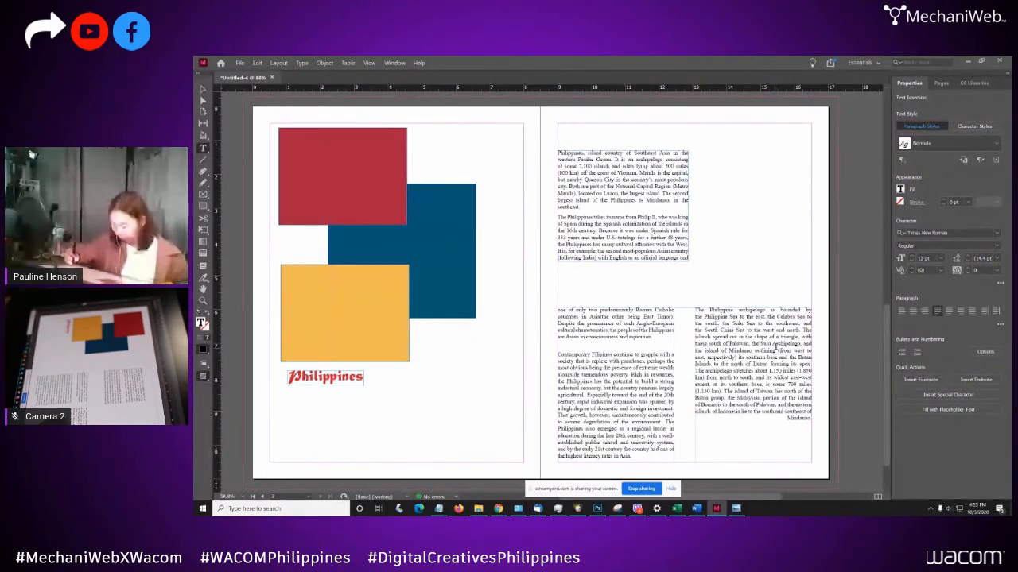
{"action": "left_click", "coordinate": [781, 343]}
{"action": "key", "text": "ctrl+a"}
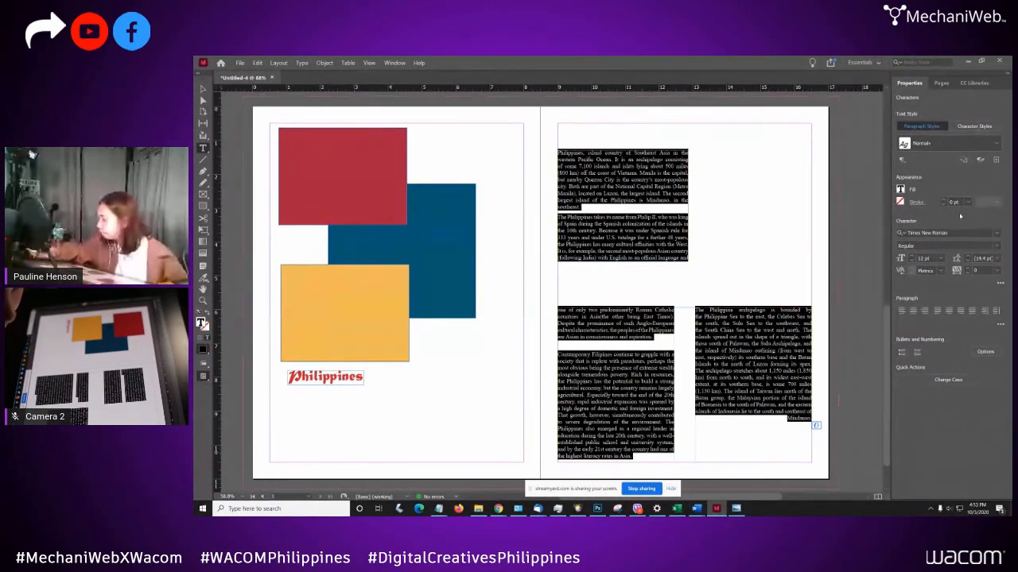
{"action": "left_click", "coordinate": [974, 126]}
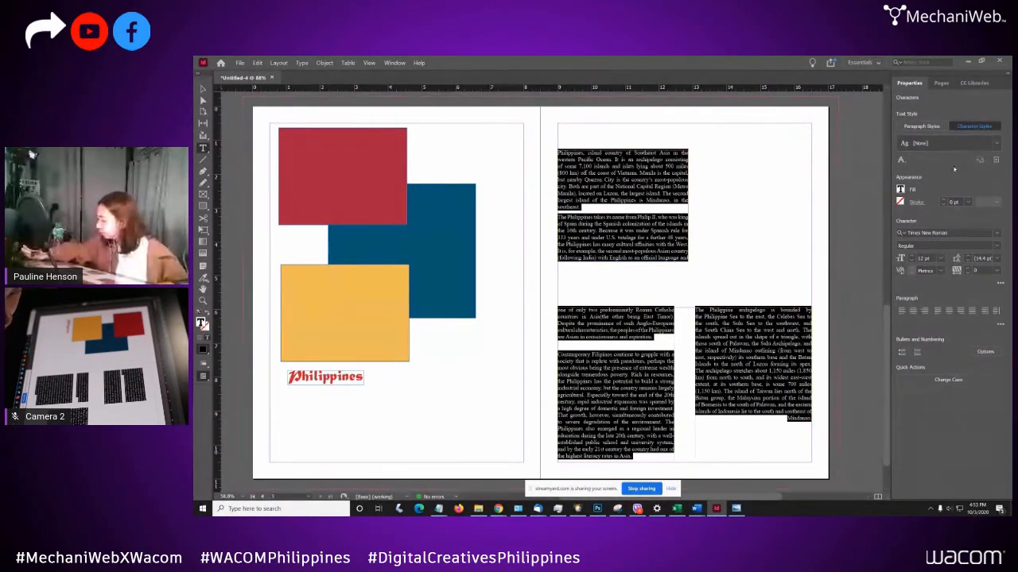
{"action": "key", "text": "Escape"}
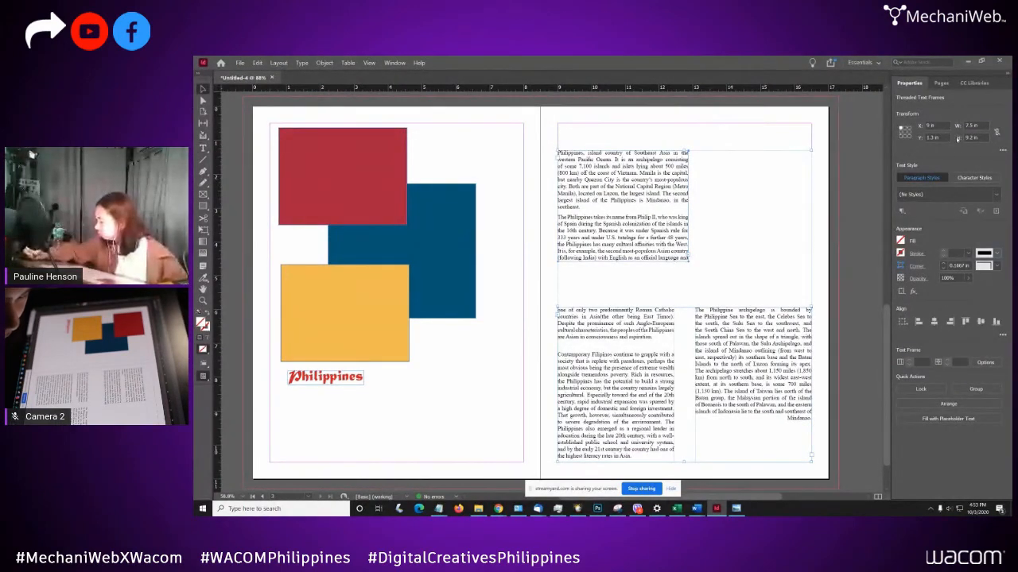
{"action": "left_click", "coordinate": [971, 181]}
{"action": "left_click", "coordinate": [933, 178]}
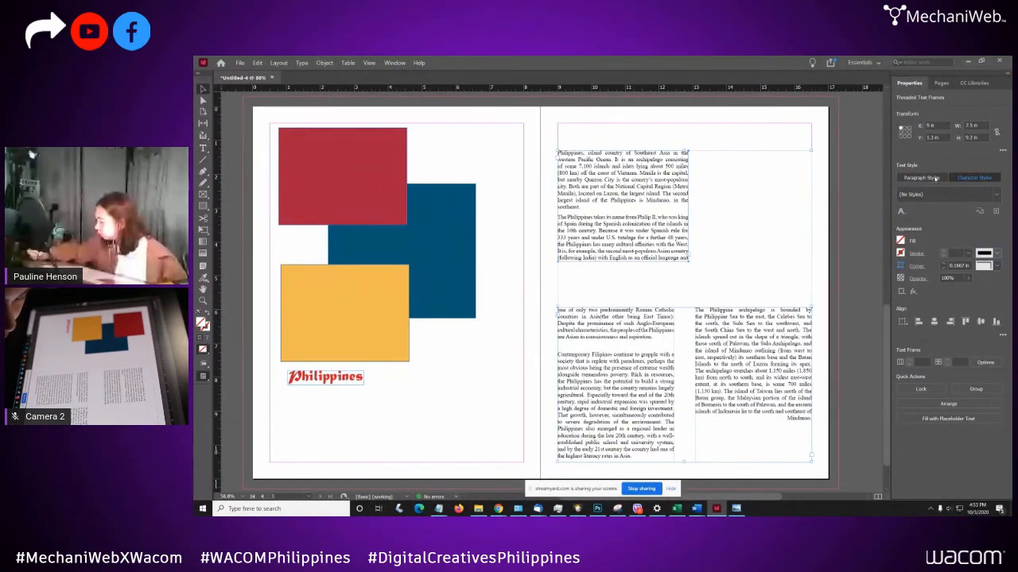
{"action": "left_click", "coordinate": [758, 288]}
{"action": "left_click", "coordinate": [763, 317]}
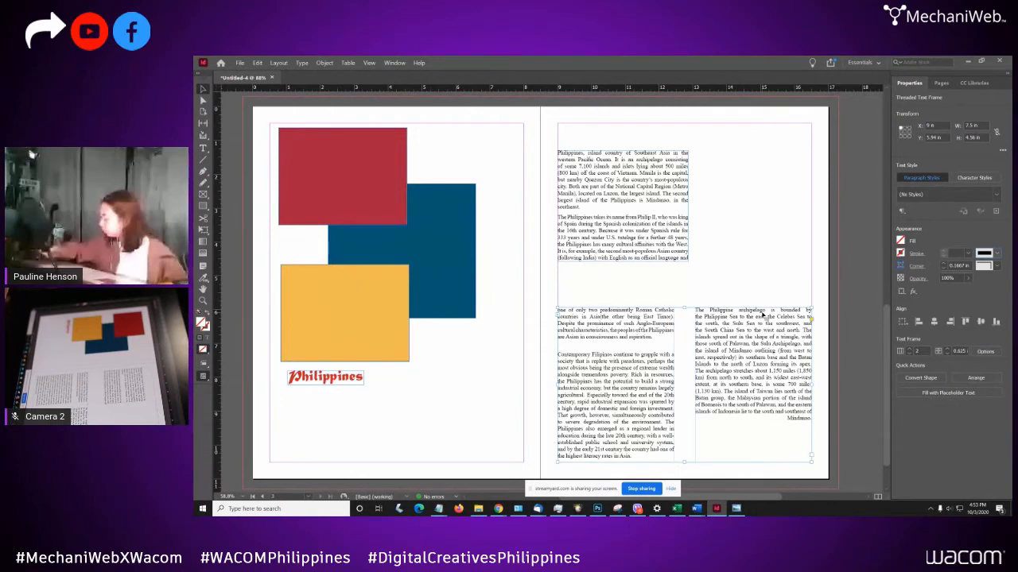
- Show the additional paragraph options and turn on hyphenation for the whole threaded text
{"action": "double_click", "coordinate": [657, 230]}
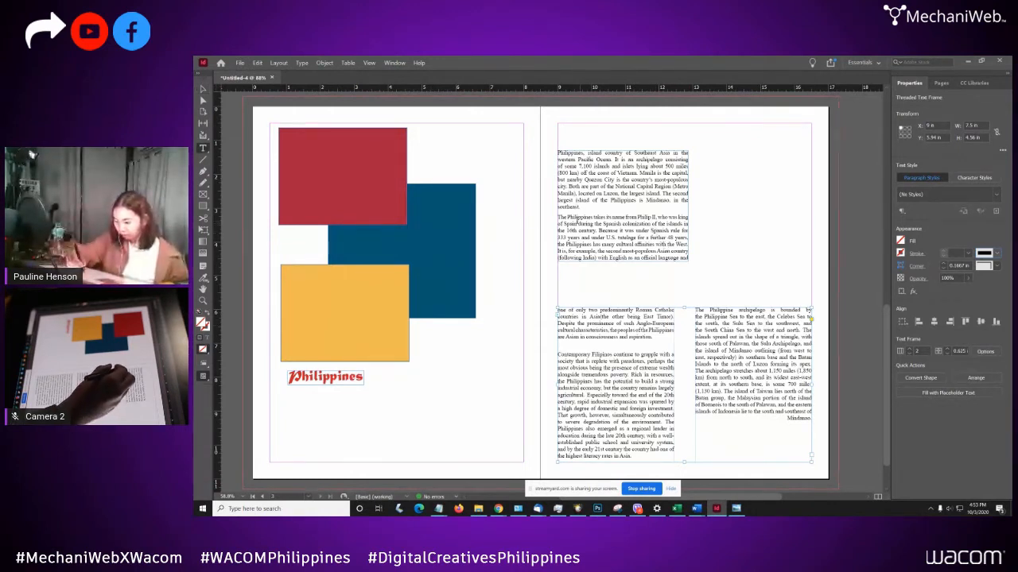
{"action": "left_click_drag", "start_coordinate": [576, 217], "coordinate": [617, 230]}
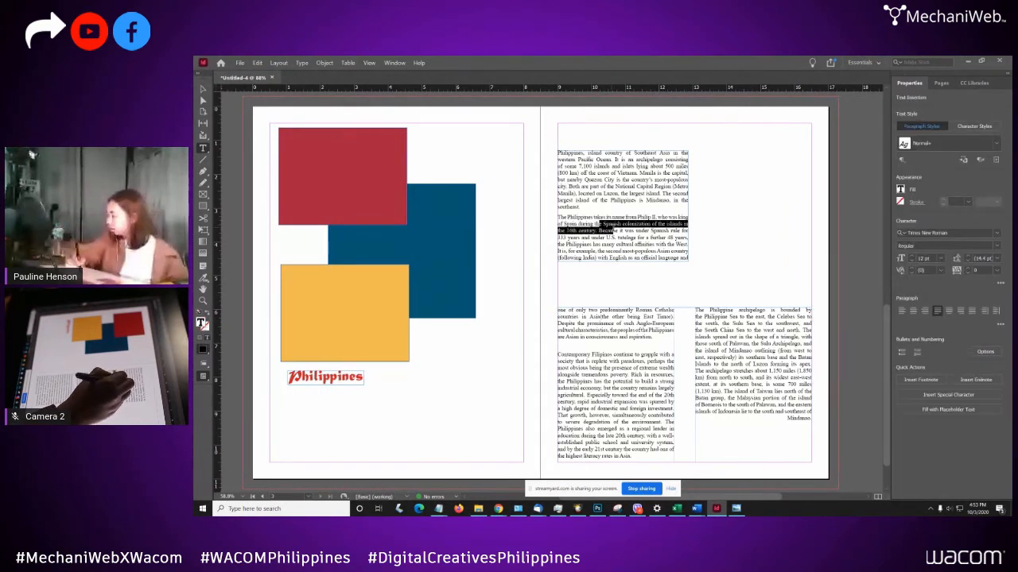
{"action": "left_click", "coordinate": [999, 326]}
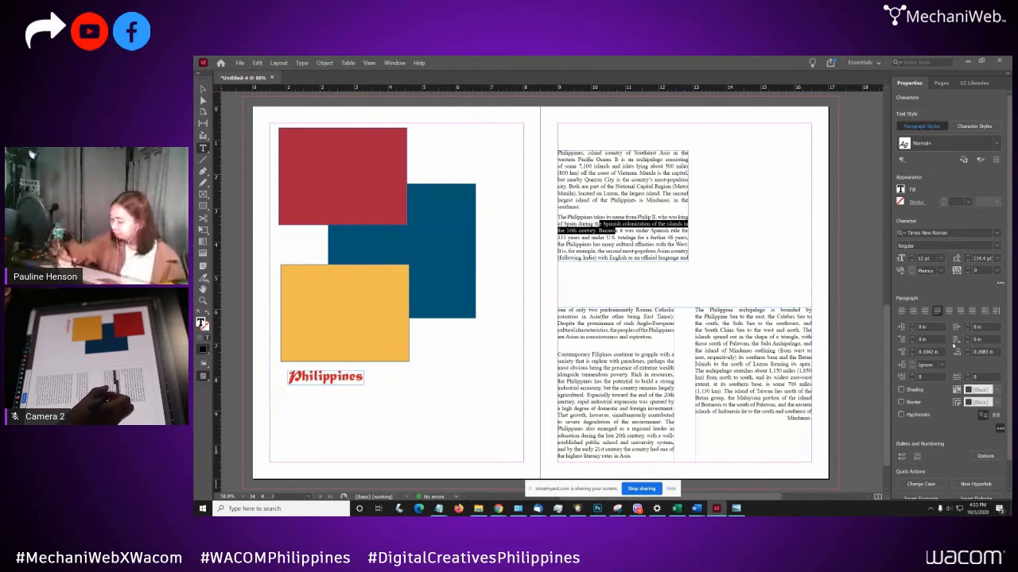
{"action": "left_click", "coordinate": [671, 246]}
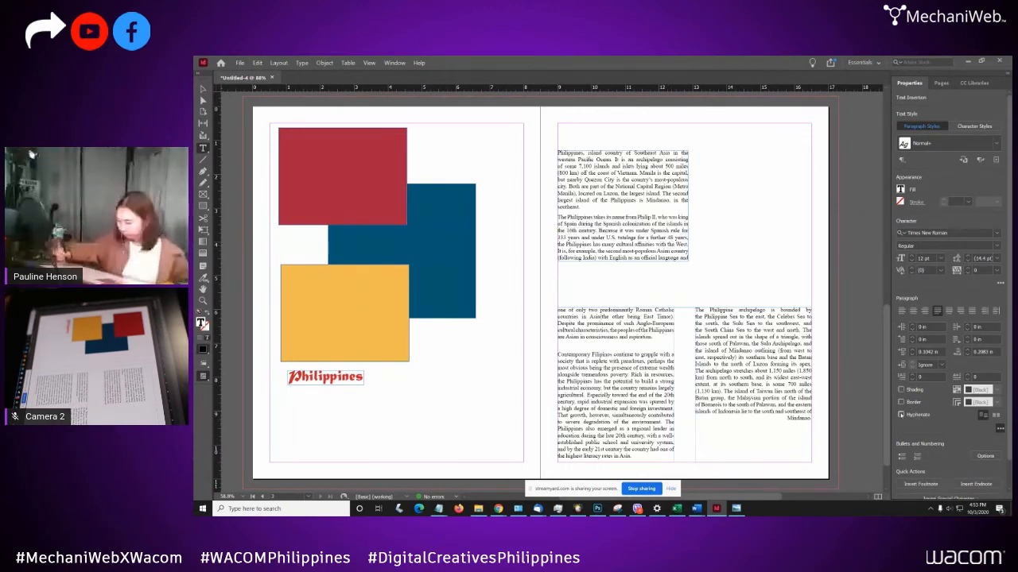
{"action": "key", "text": "ctrl+a"}
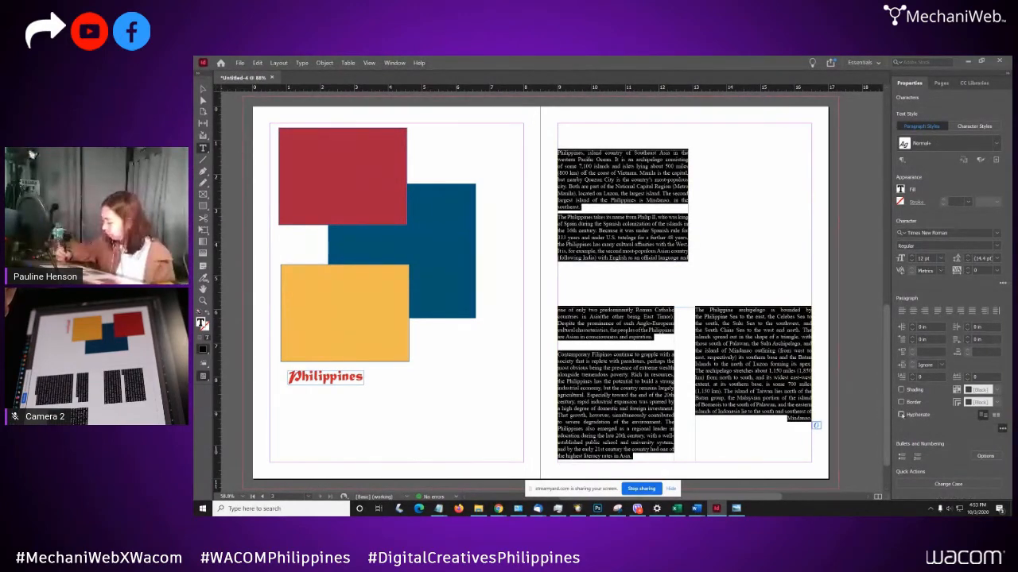
{"action": "left_click", "coordinate": [902, 414]}
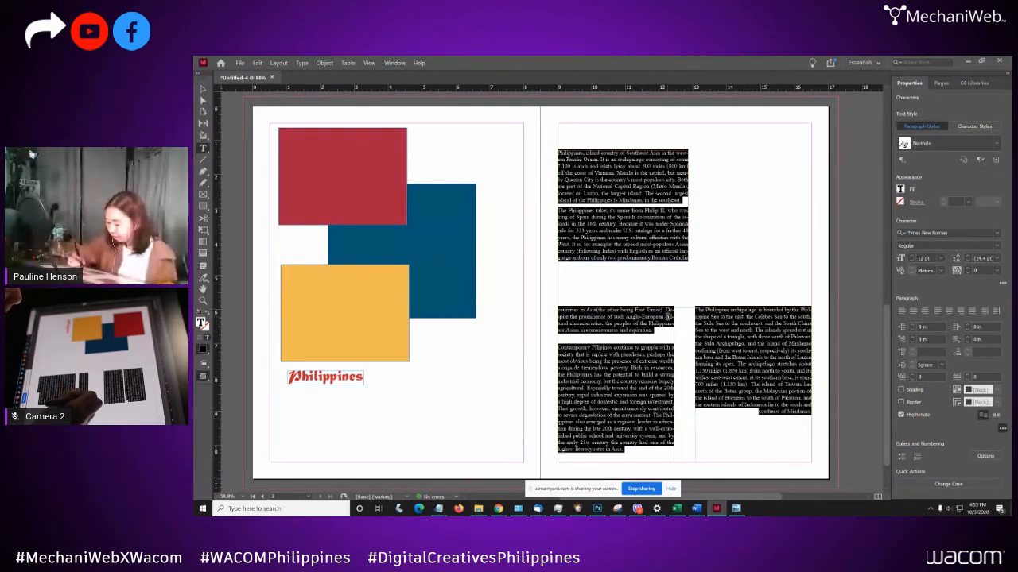
{"action": "left_click", "coordinate": [668, 317]}
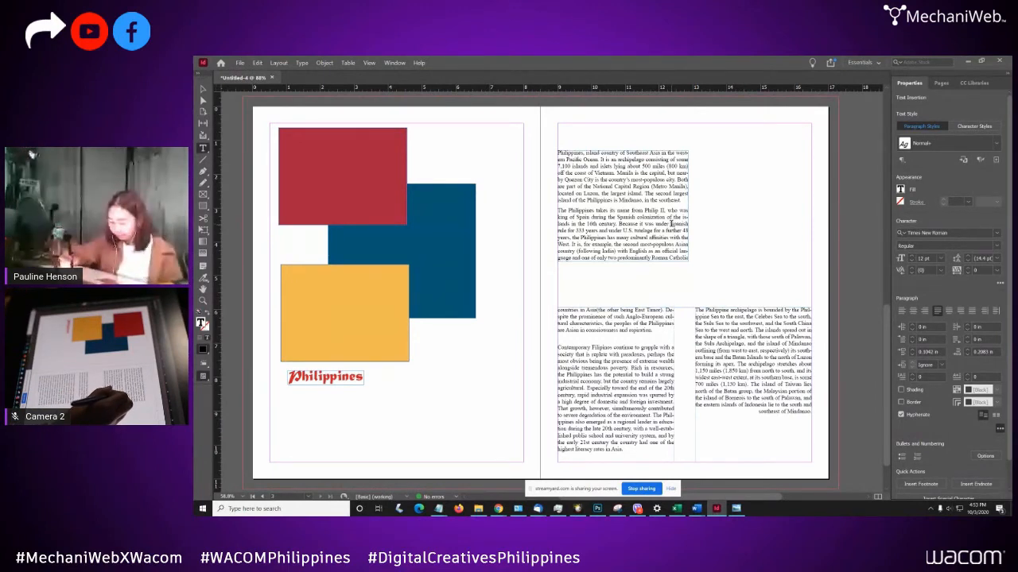
- Turn off hyphenation for the whole threaded text across both frames
{"action": "key", "text": "ctrl+a"}
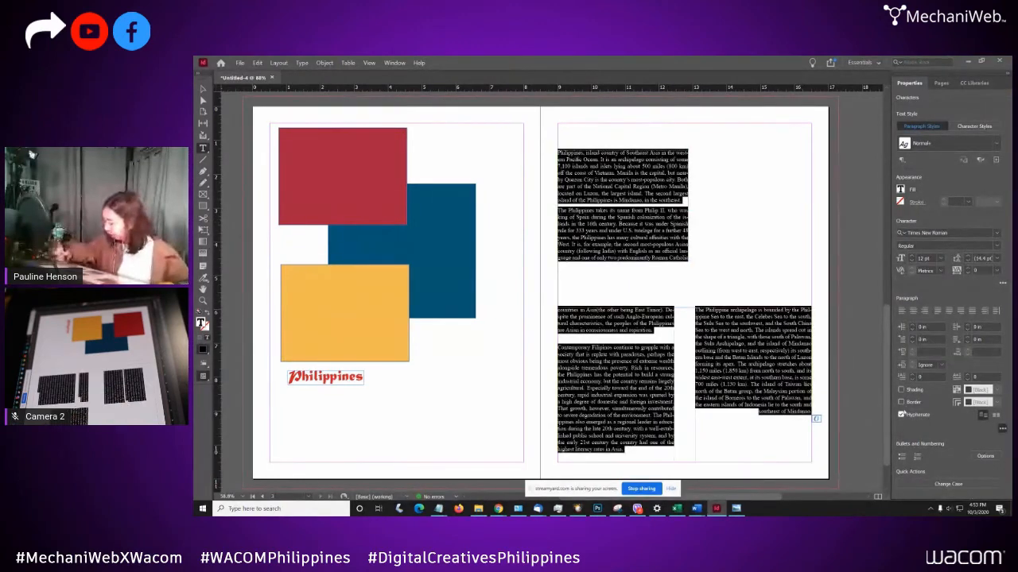
{"action": "left_click", "coordinate": [902, 414]}
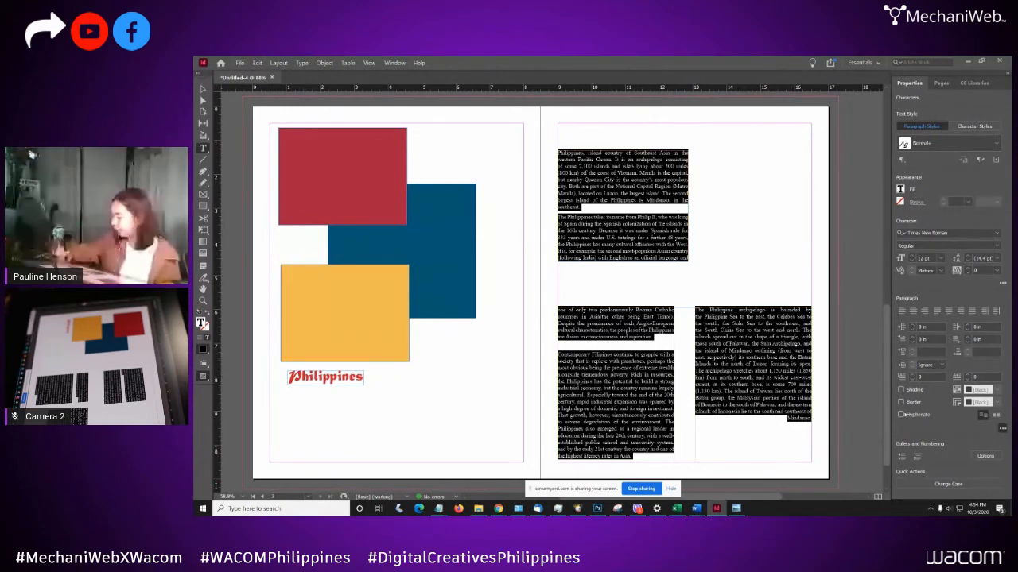
{"action": "left_click", "coordinate": [757, 364]}
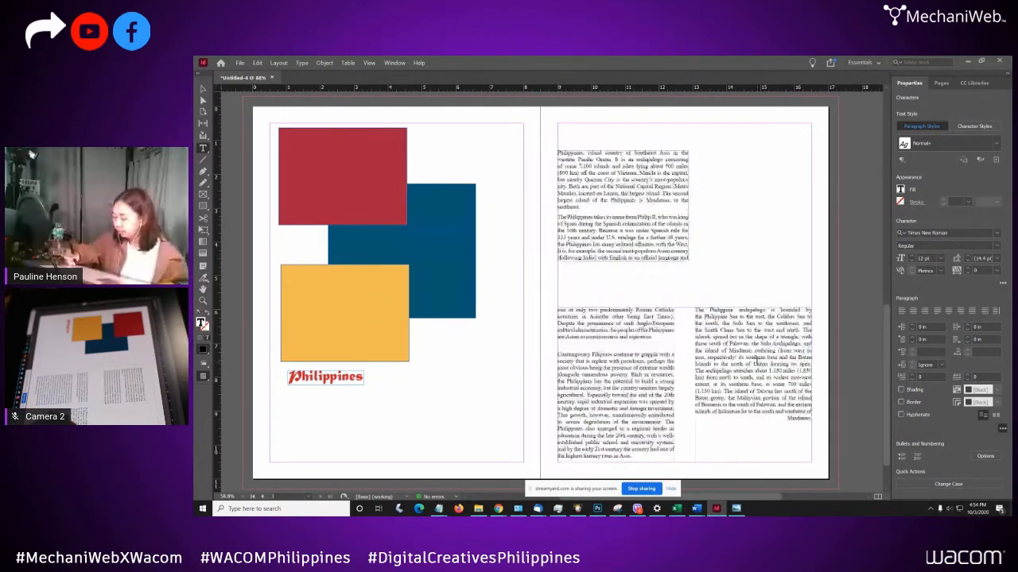
{"action": "key", "text": "Escape"}
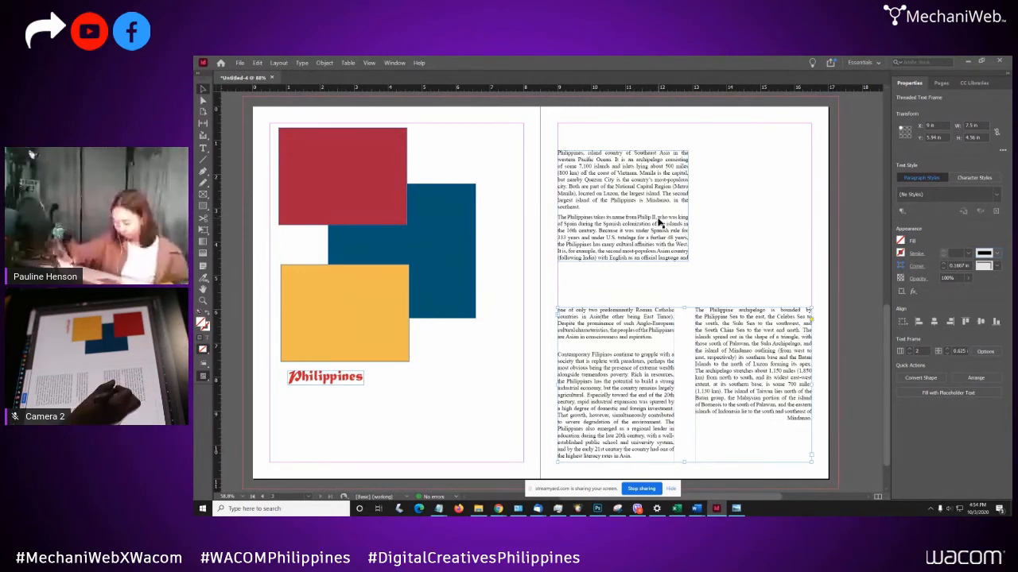
- Look through the available fonts for the whole threaded text without changing its font
{"action": "key", "text": "t"}
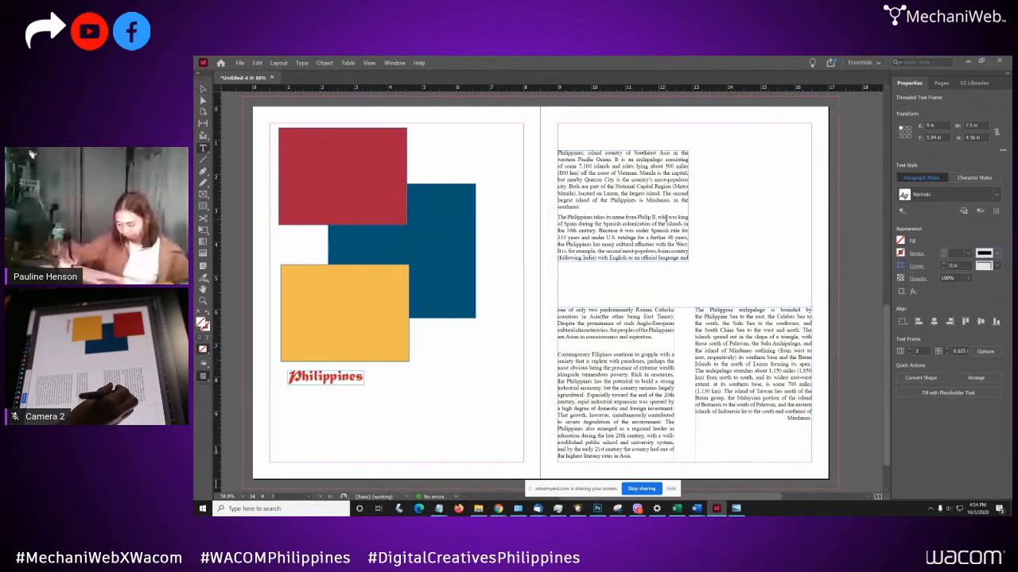
{"action": "left_click", "coordinate": [667, 222]}
{"action": "key", "text": "ctrl+a"}
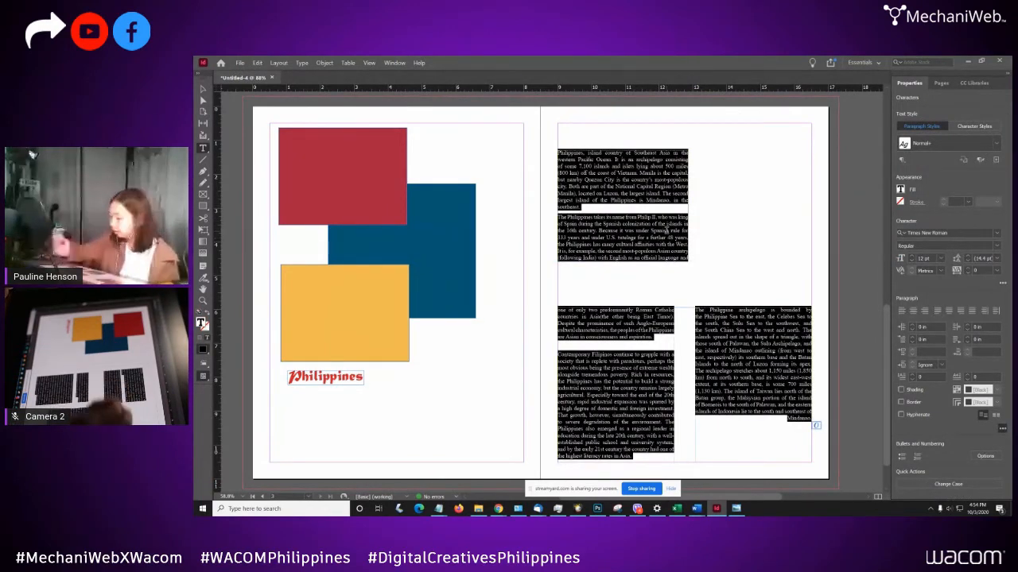
{"action": "left_click", "coordinate": [998, 232]}
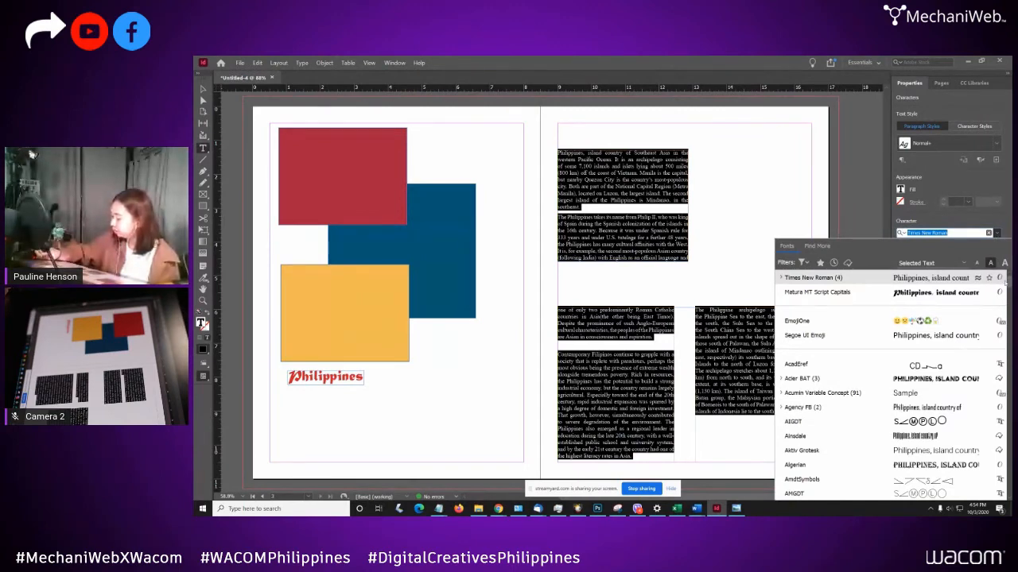
{"action": "left_click_drag", "start_coordinate": [1007, 284], "coordinate": [1007, 363]}
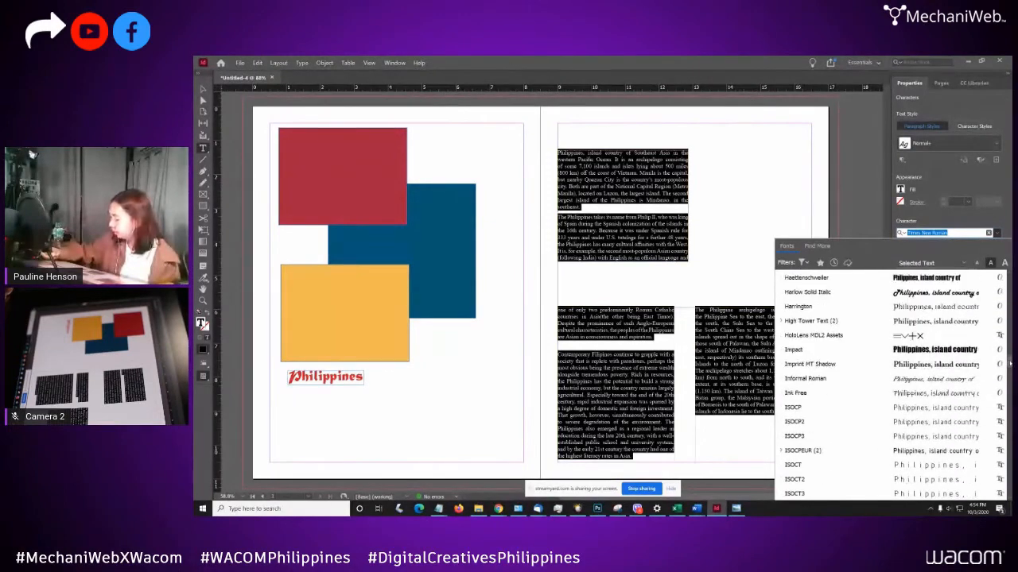
{"action": "left_click_drag", "start_coordinate": [1007, 364], "coordinate": [1011, 372]}
{"action": "left_click", "coordinate": [996, 234]}
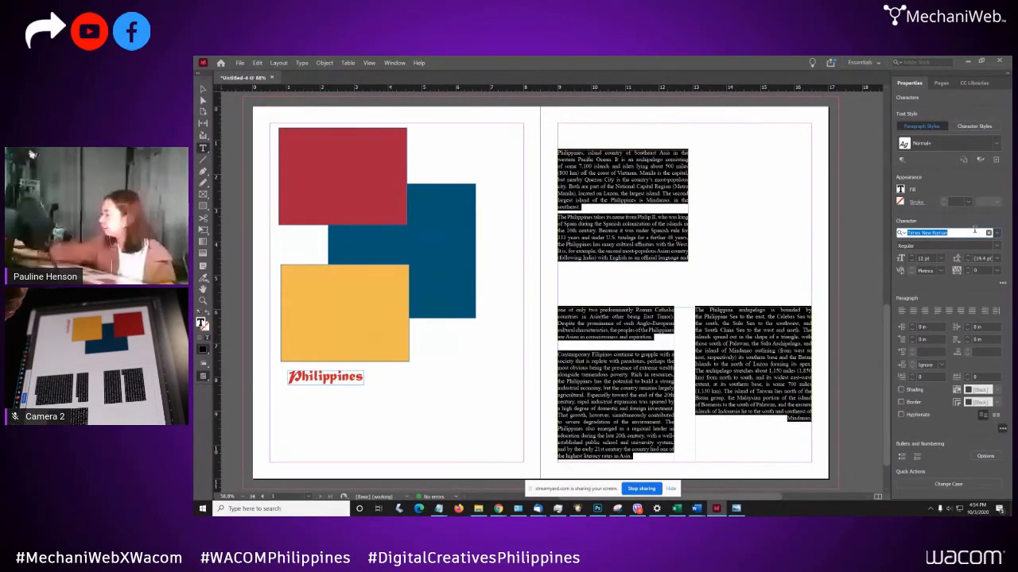
{"action": "left_click", "coordinate": [658, 220]}
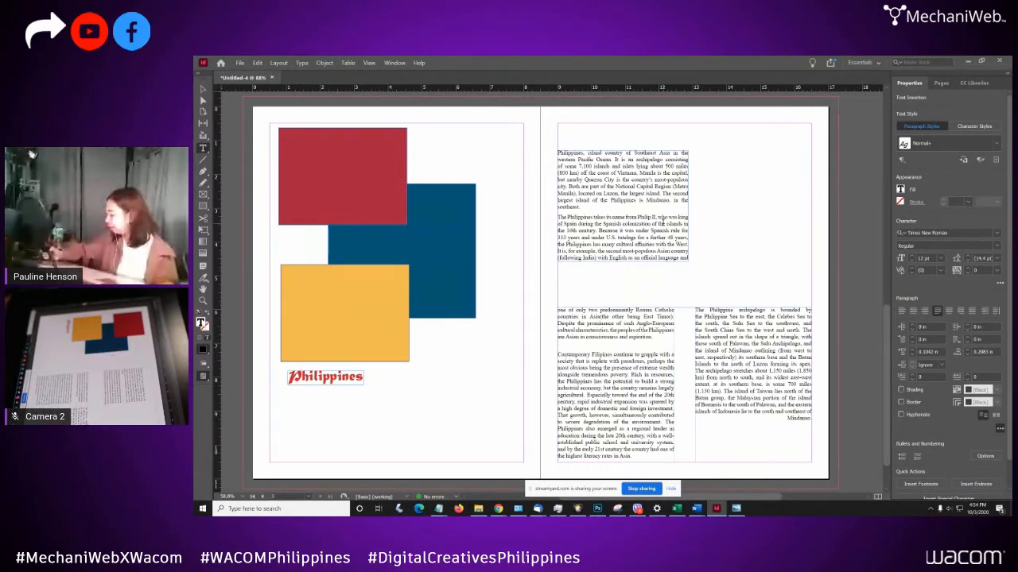
- Show the additional character options for the threaded text
{"action": "left_click", "coordinate": [999, 283]}
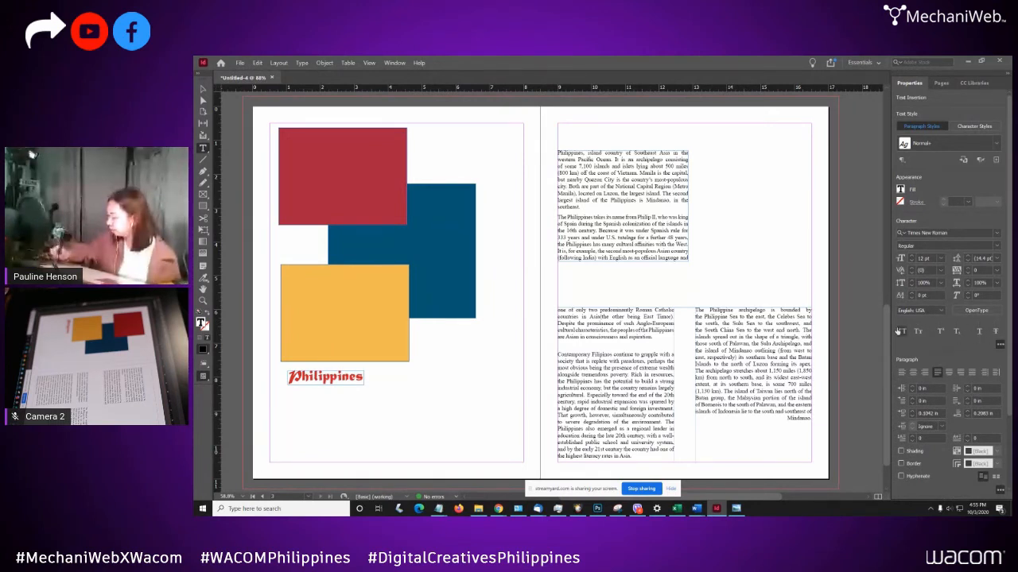
{"action": "left_click", "coordinate": [999, 343]}
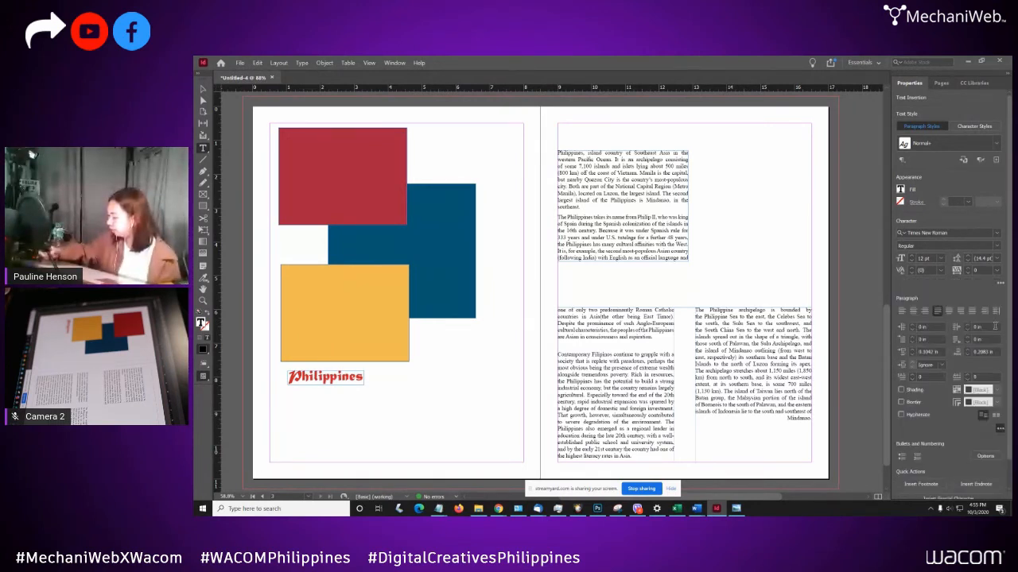
{"action": "left_click", "coordinate": [1000, 284]}
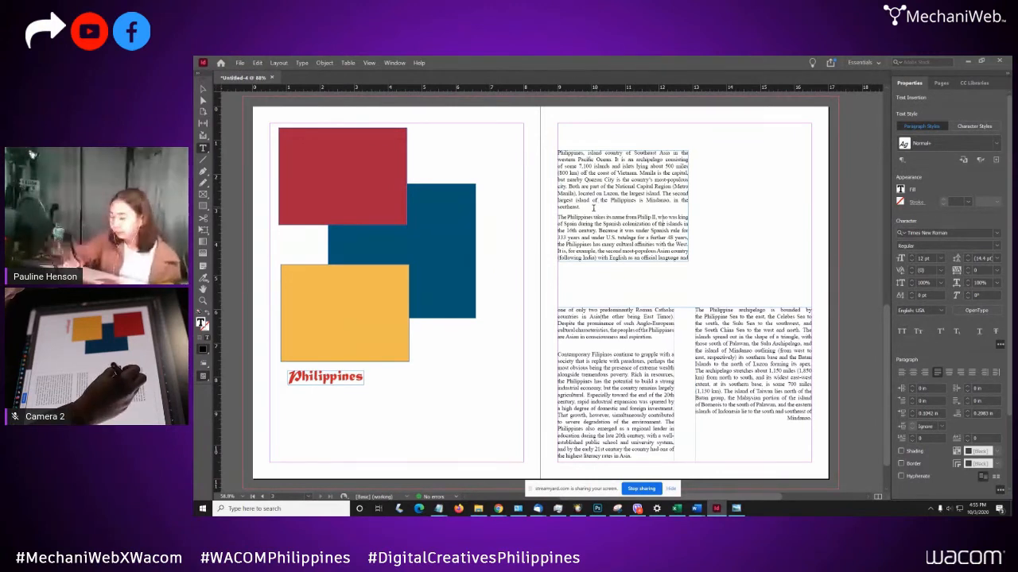
- Try all caps and small caps on the article's first paragraph, switching each off again
{"action": "left_click_drag", "start_coordinate": [581, 209], "coordinate": [554, 147]}
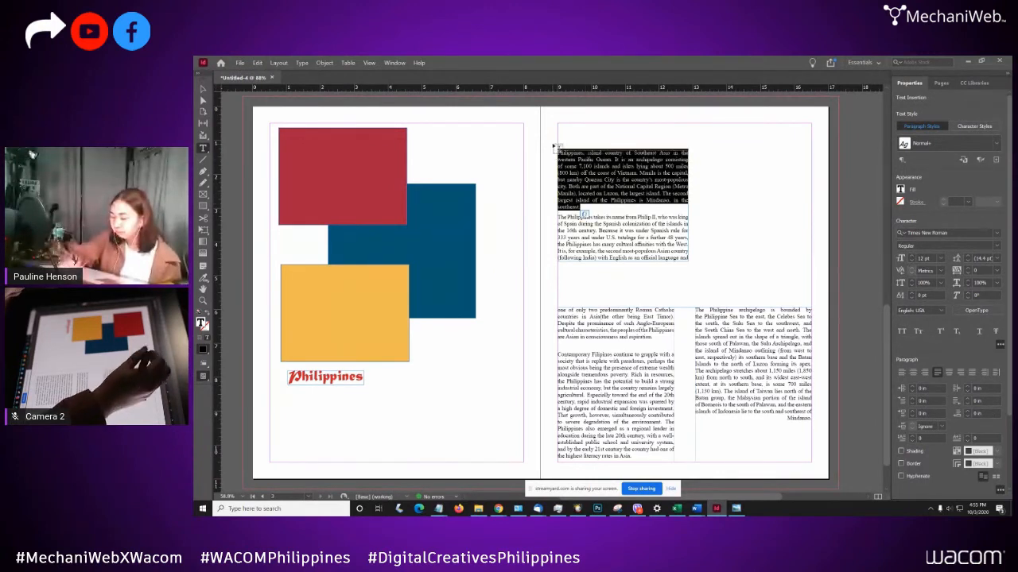
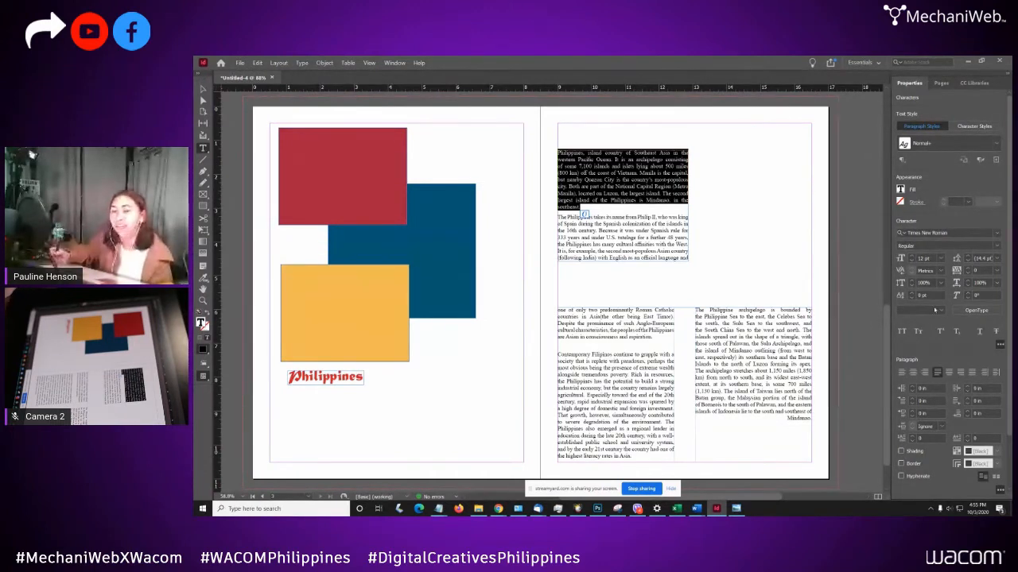
{"action": "left_click", "coordinate": [901, 332]}
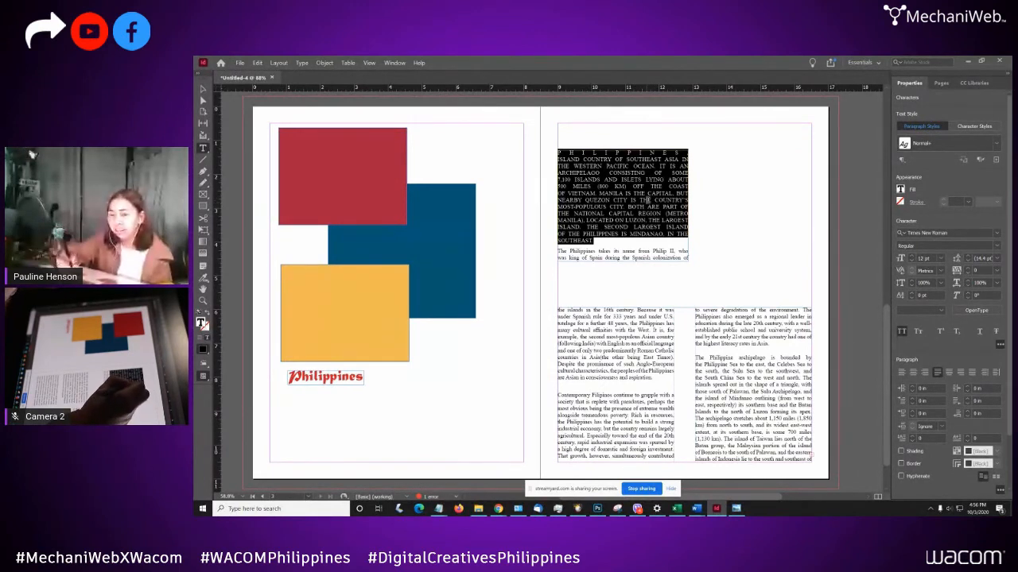
{"action": "left_click", "coordinate": [902, 332]}
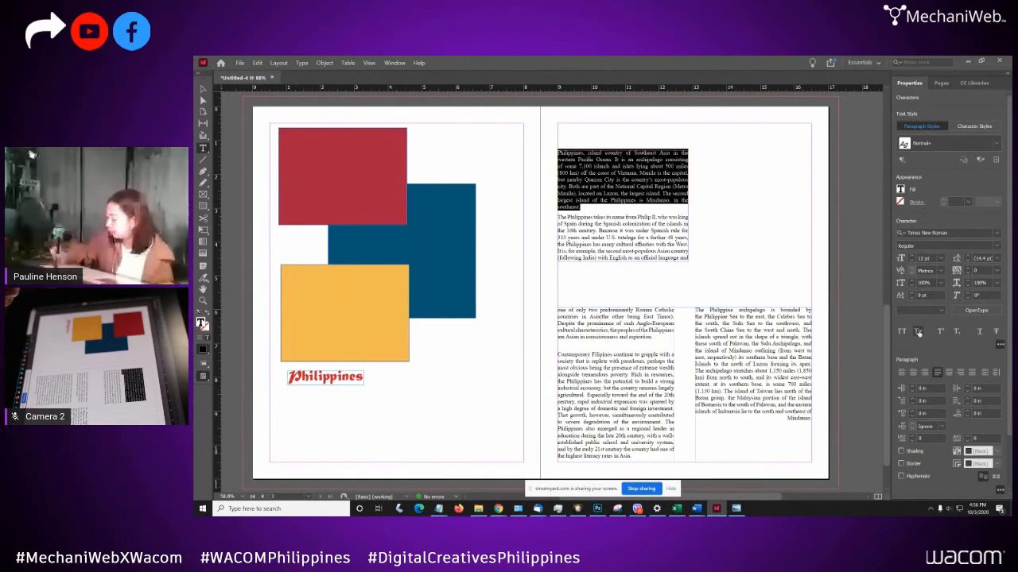
{"action": "left_click", "coordinate": [919, 332]}
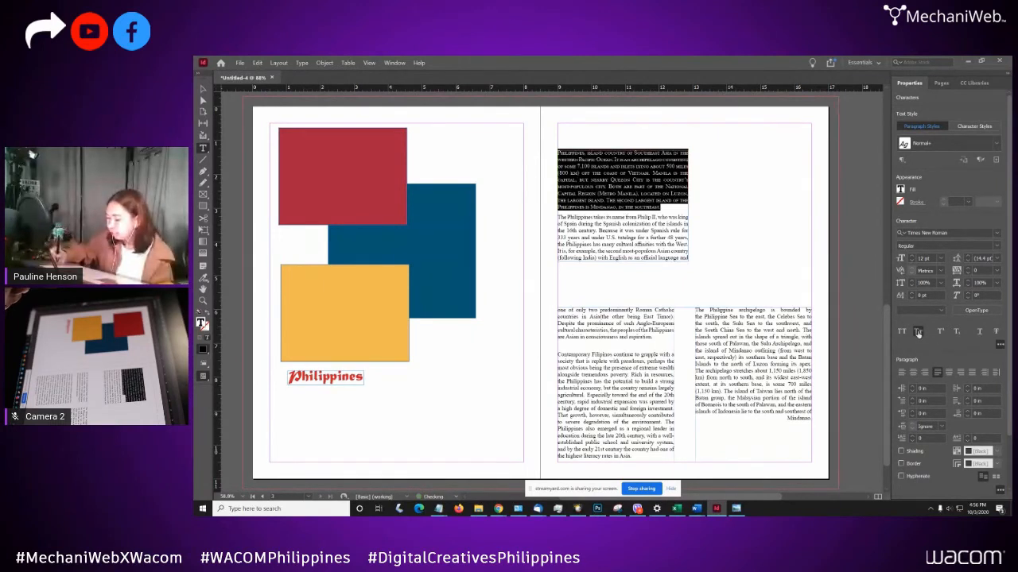
{"action": "left_click", "coordinate": [918, 332]}
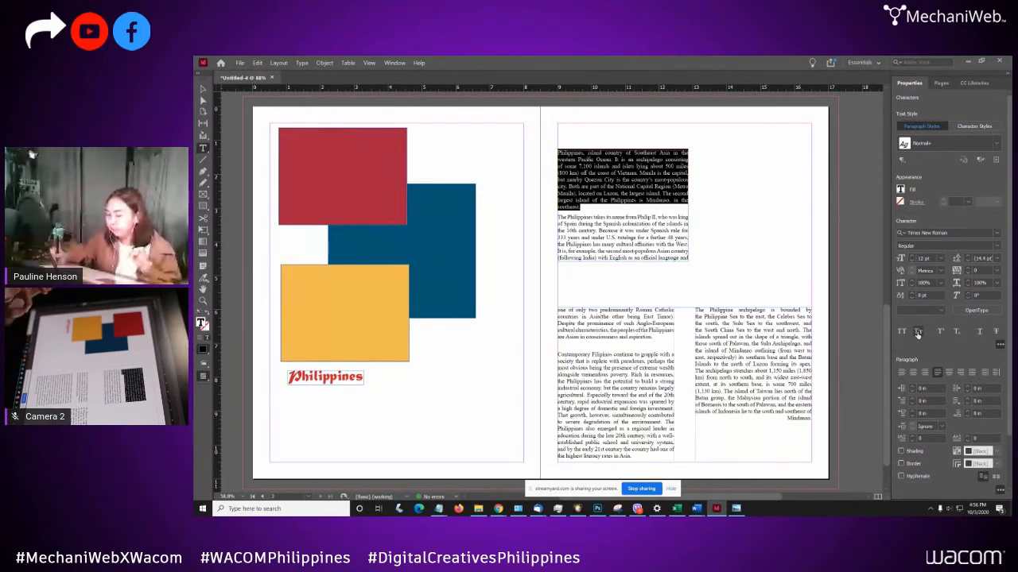
{"action": "left_click", "coordinate": [620, 172]}
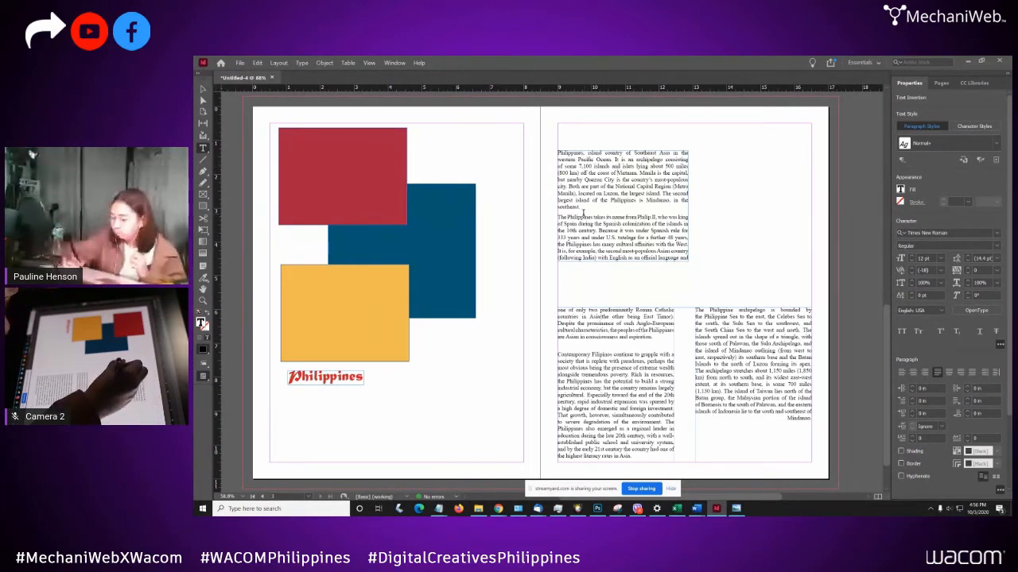
- Apply small caps to the whole first paragraph for a closer look, and restore its normal case
{"action": "left_click_drag", "start_coordinate": [575, 201], "coordinate": [557, 151]}
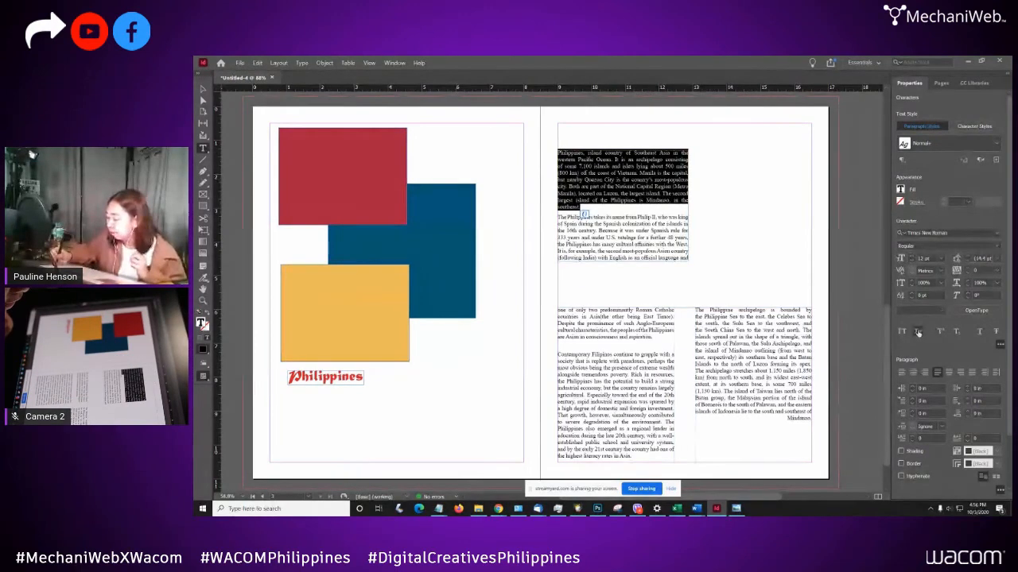
{"action": "left_click", "coordinate": [918, 332]}
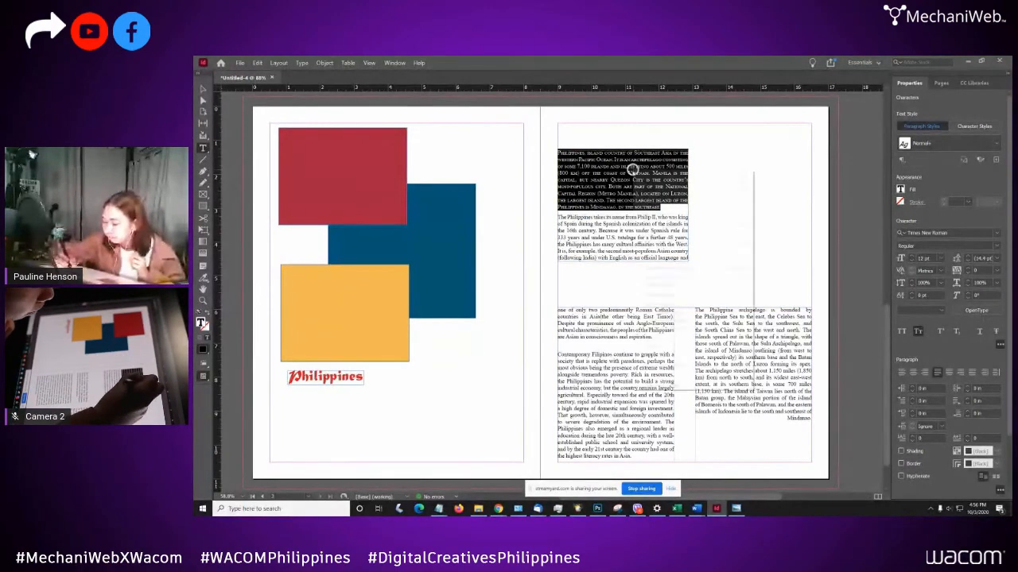
{"action": "right_click", "coordinate": [633, 169]}
{"action": "left_click", "coordinate": [620, 184]}
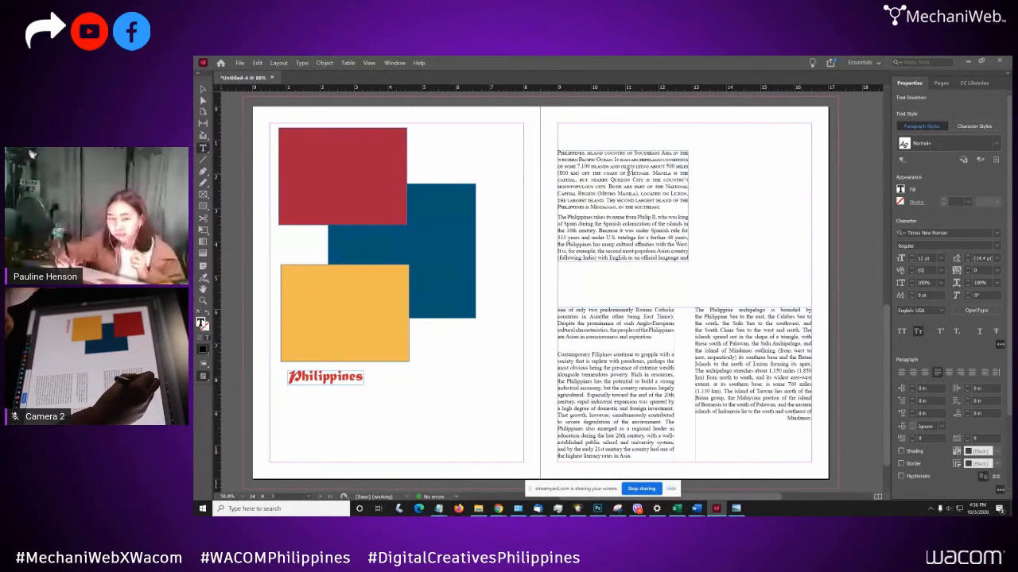
{"action": "left_click_drag", "start_coordinate": [660, 208], "coordinate": [554, 148]}
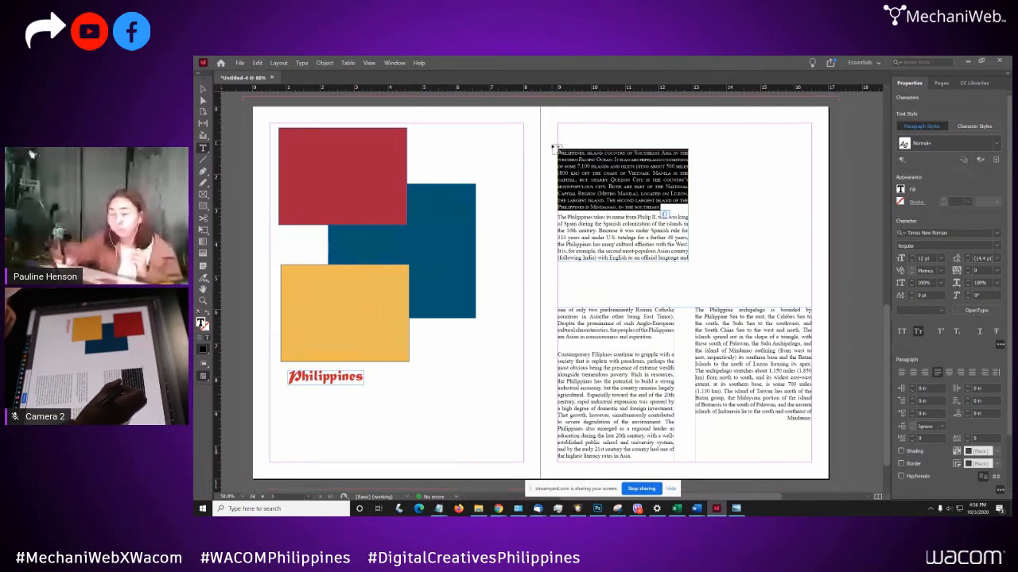
{"action": "left_click", "coordinate": [918, 332]}
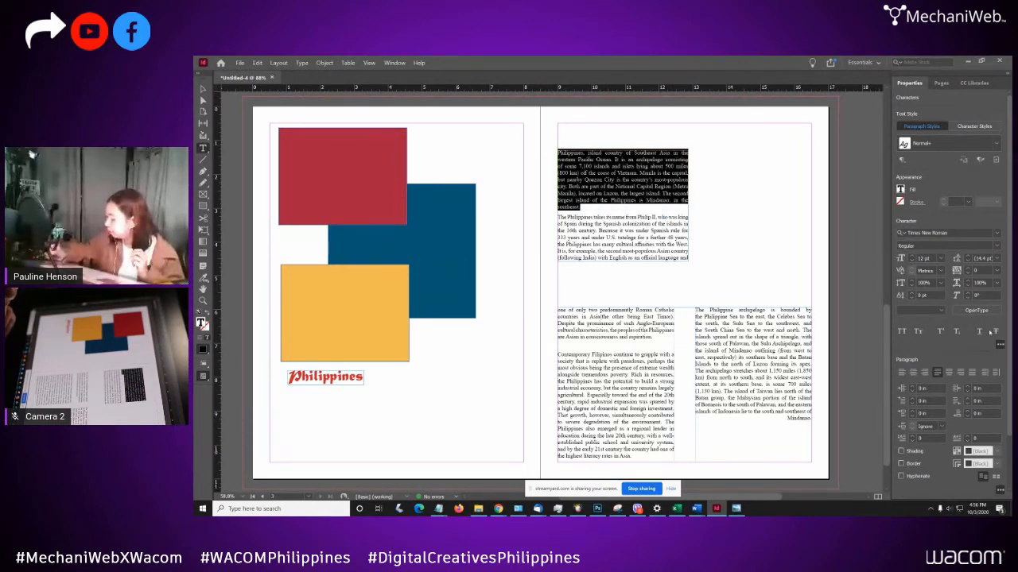
- Try superscript on the first paragraph and on the word "island" in its last sentence, removing it each time
{"action": "left_click", "coordinate": [940, 332]}
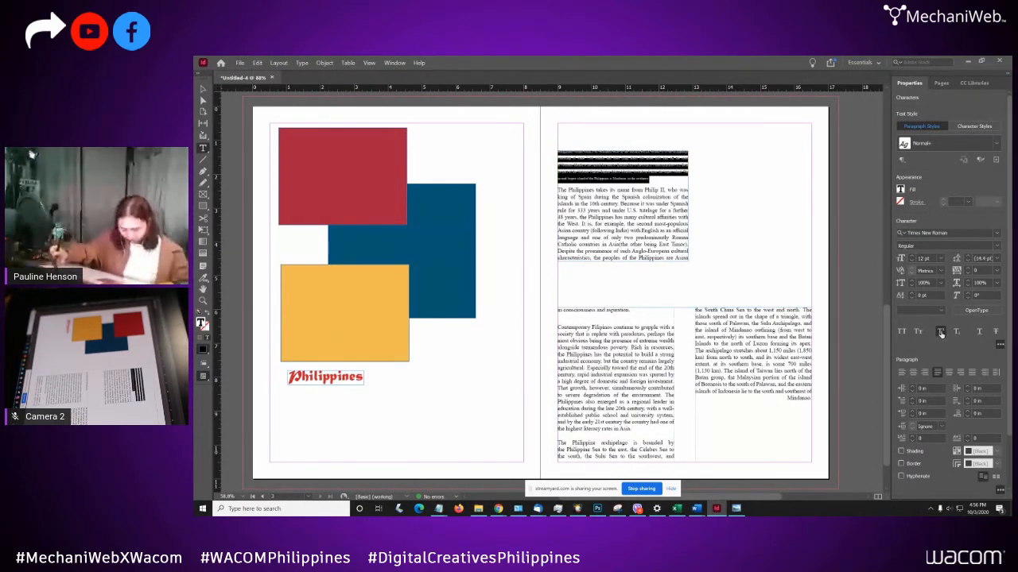
{"action": "left_click", "coordinate": [941, 332]}
{"action": "left_click_drag", "start_coordinate": [582, 208], "coordinate": [567, 208]}
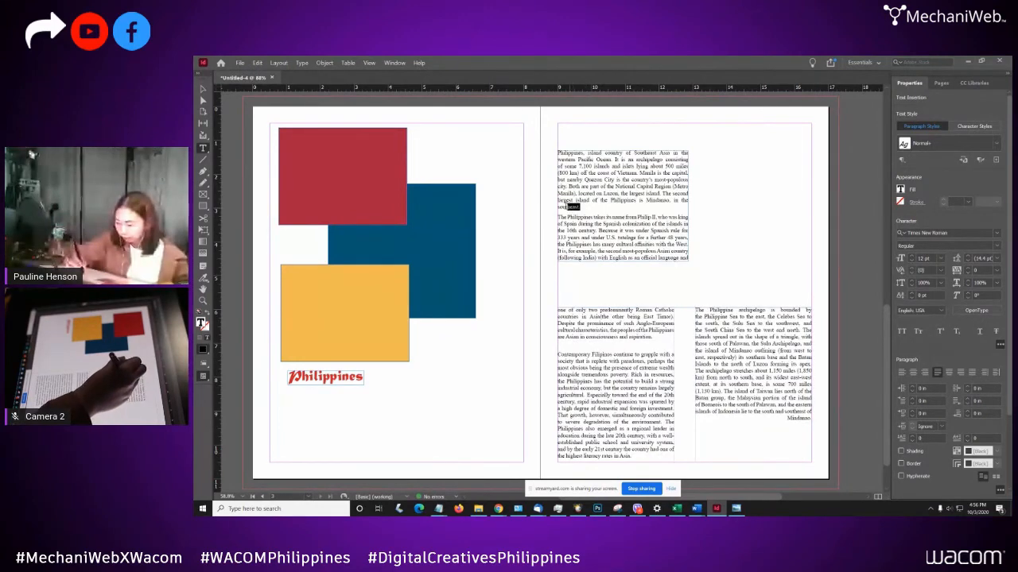
{"action": "double_click", "coordinate": [583, 200]}
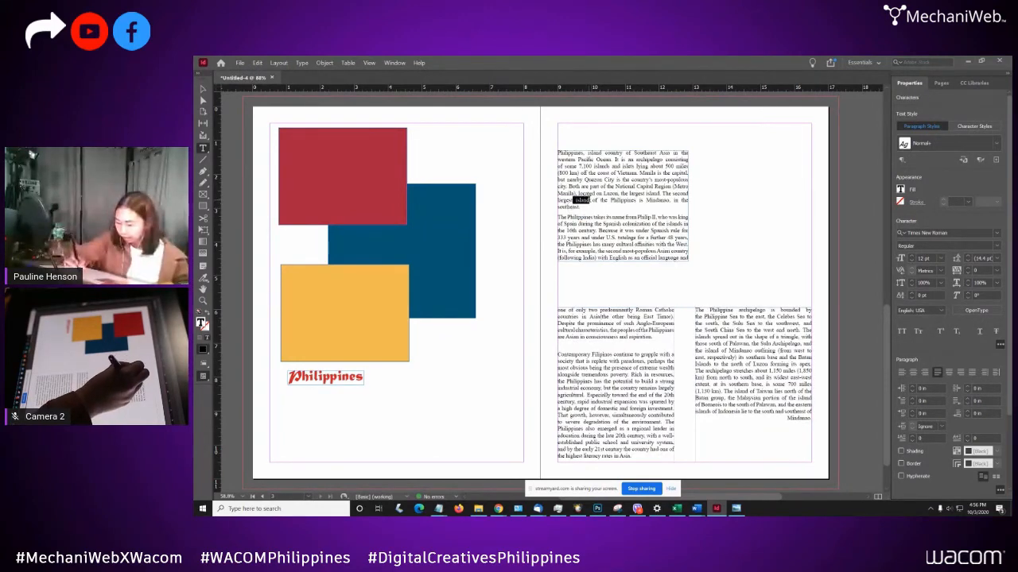
{"action": "left_click", "coordinate": [940, 332]}
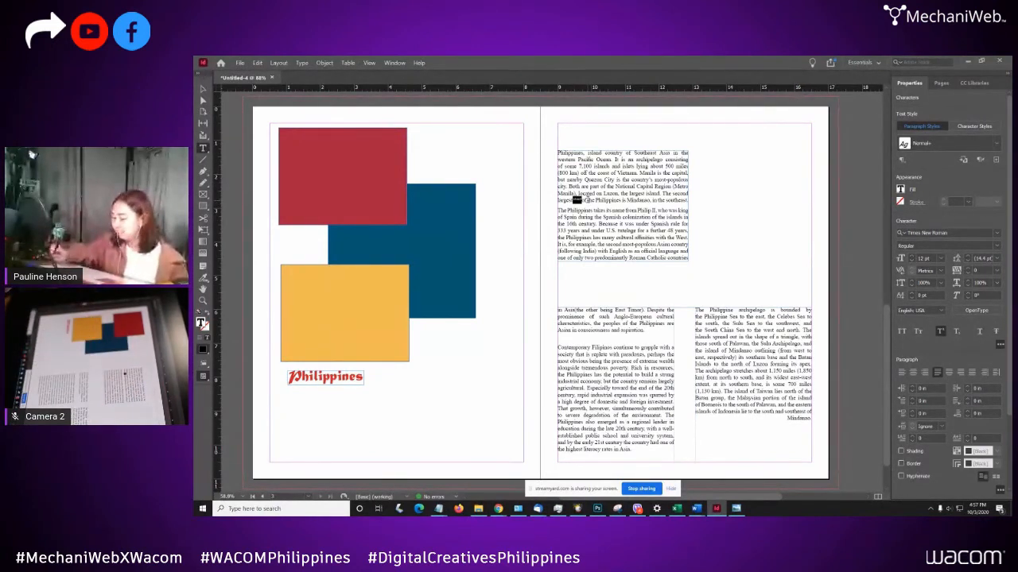
{"action": "key", "text": "alt+Right"}
{"action": "key", "text": "alt+Right"}
{"action": "key", "text": "alt+Right"}
{"action": "key", "text": "alt+Right"}
{"action": "key", "text": "alt+Right"}
{"action": "key", "text": "alt+Right"}
{"action": "key", "text": "alt+Right"}
{"action": "key", "text": "alt+Right"}
{"action": "key", "text": "alt+Right"}
{"action": "key", "text": "alt+Right"}
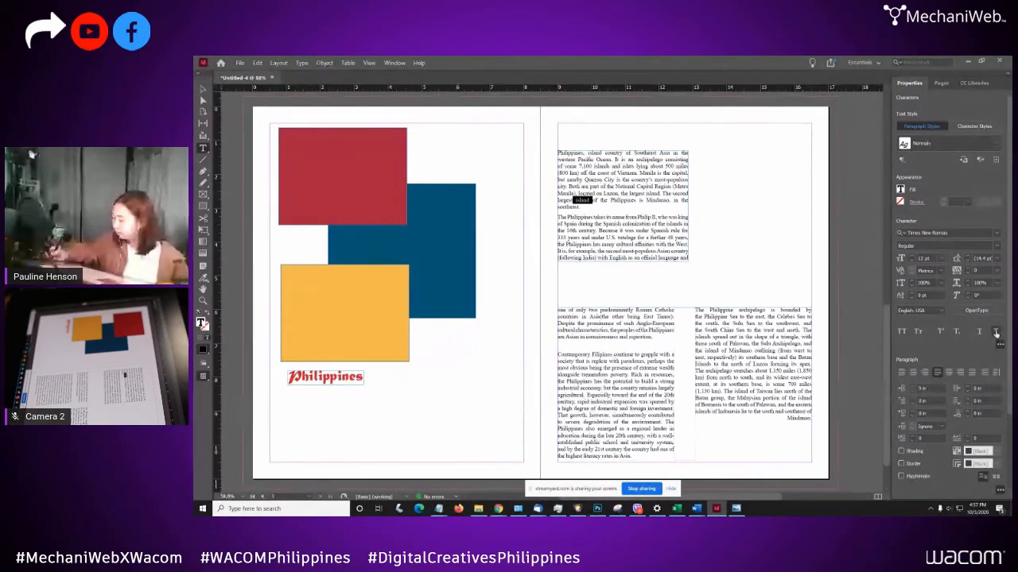
- Try strikethrough on the word "island" in the first paragraph and remove it again
{"action": "left_click", "coordinate": [995, 333]}
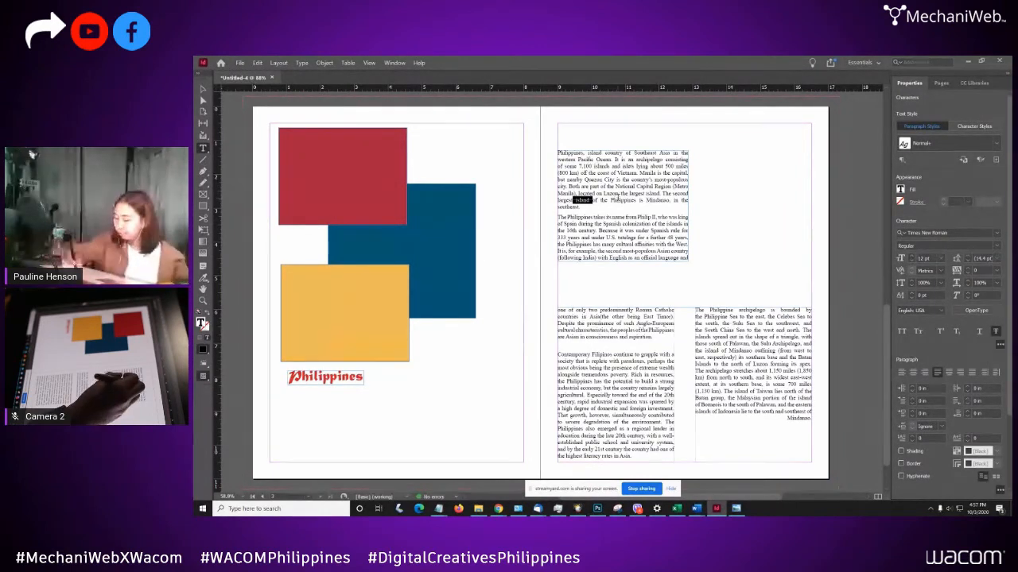
{"action": "left_click", "coordinate": [597, 198]}
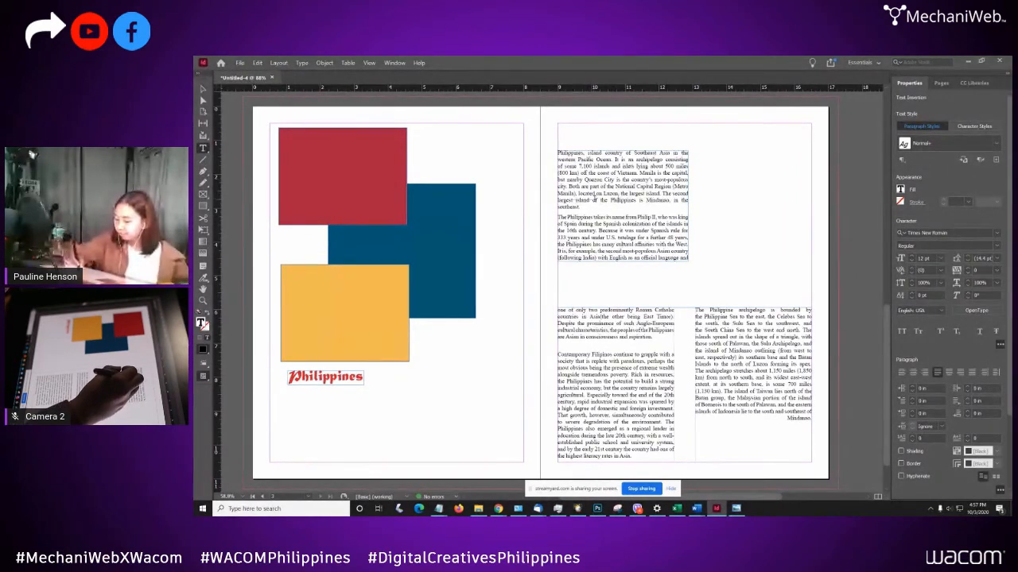
{"action": "double_click", "coordinate": [587, 200]}
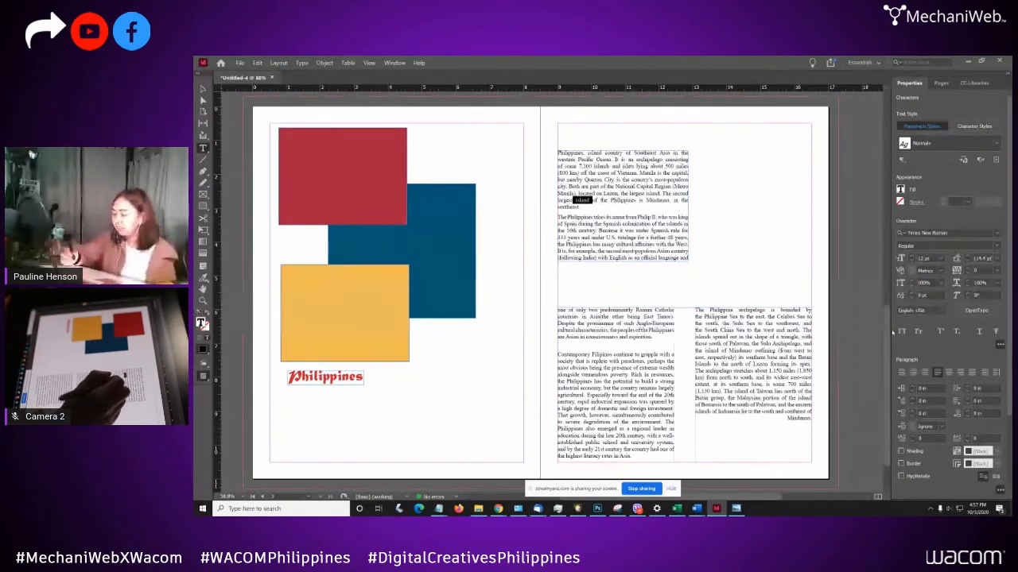
{"action": "left_click", "coordinate": [612, 198]}
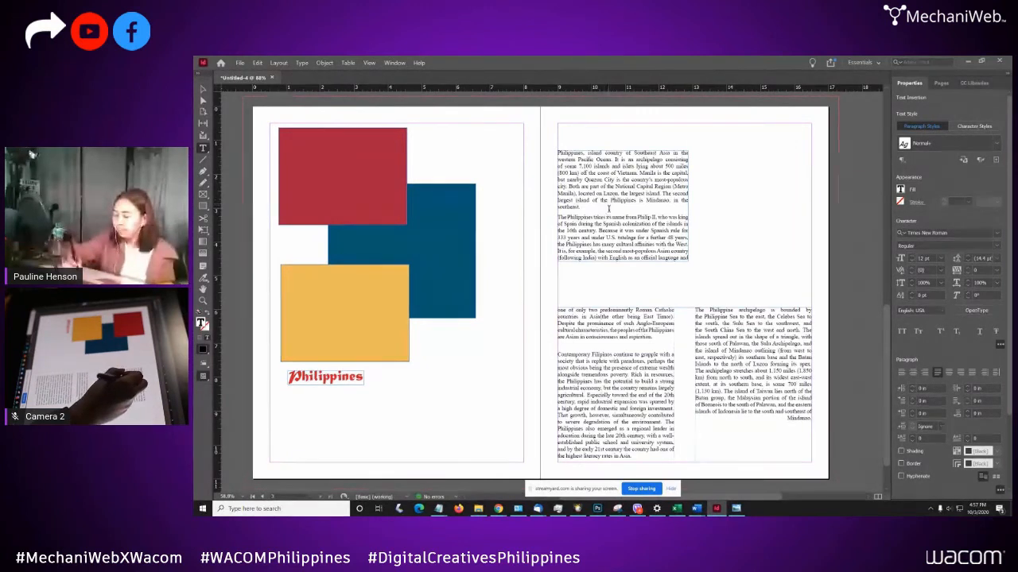
- Colour the article's first paragraph with the red Color 2 swatch and leave text editing
{"action": "left_click_drag", "start_coordinate": [581, 208], "coordinate": [550, 147]}
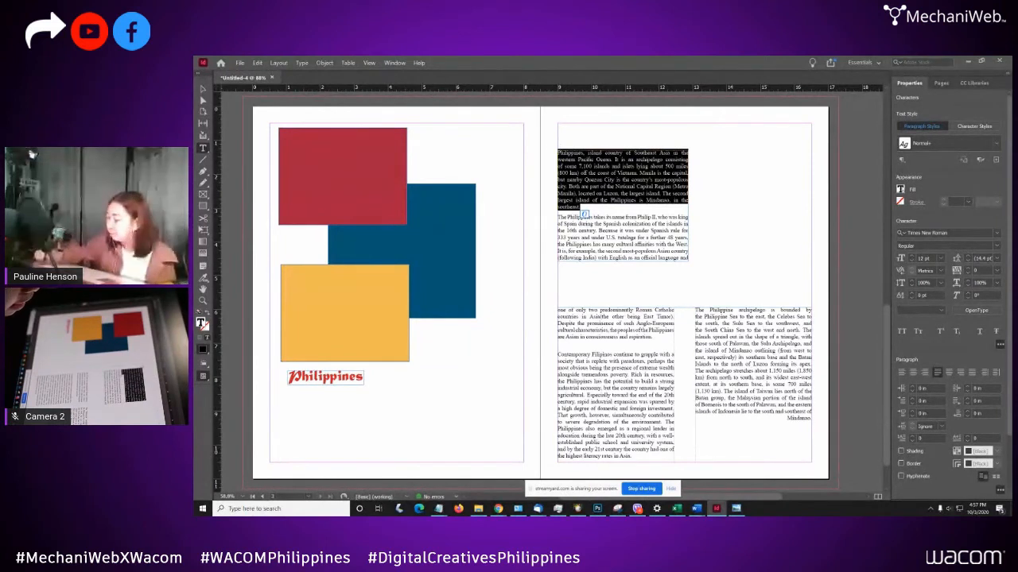
{"action": "left_click", "coordinate": [900, 190]}
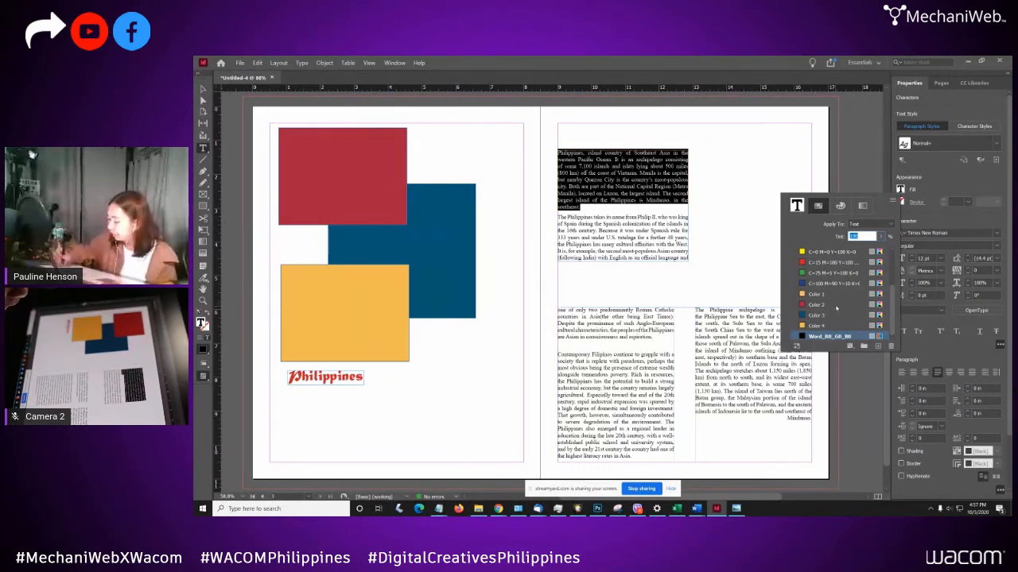
{"action": "left_click", "coordinate": [827, 305]}
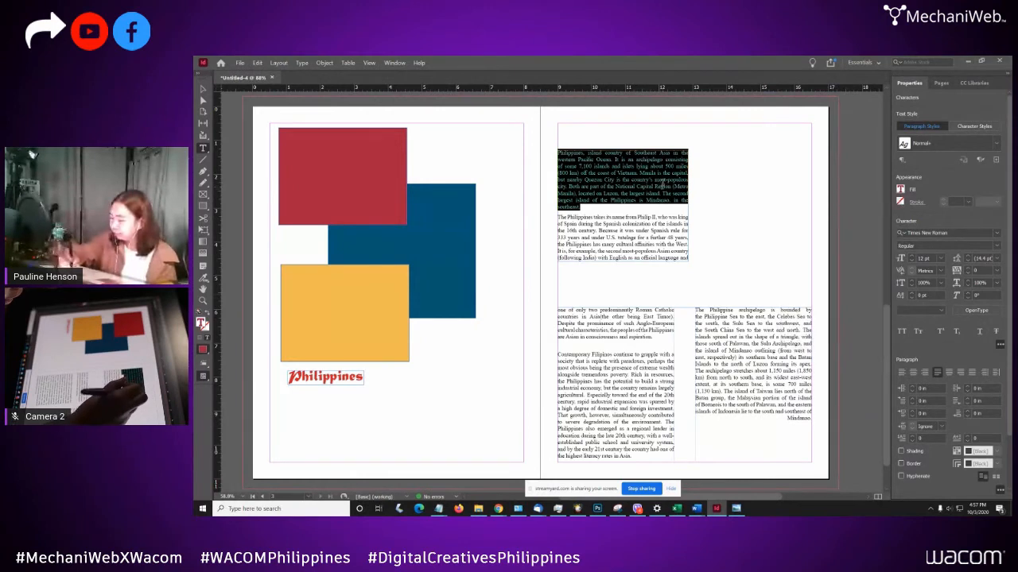
{"action": "left_click", "coordinate": [676, 171]}
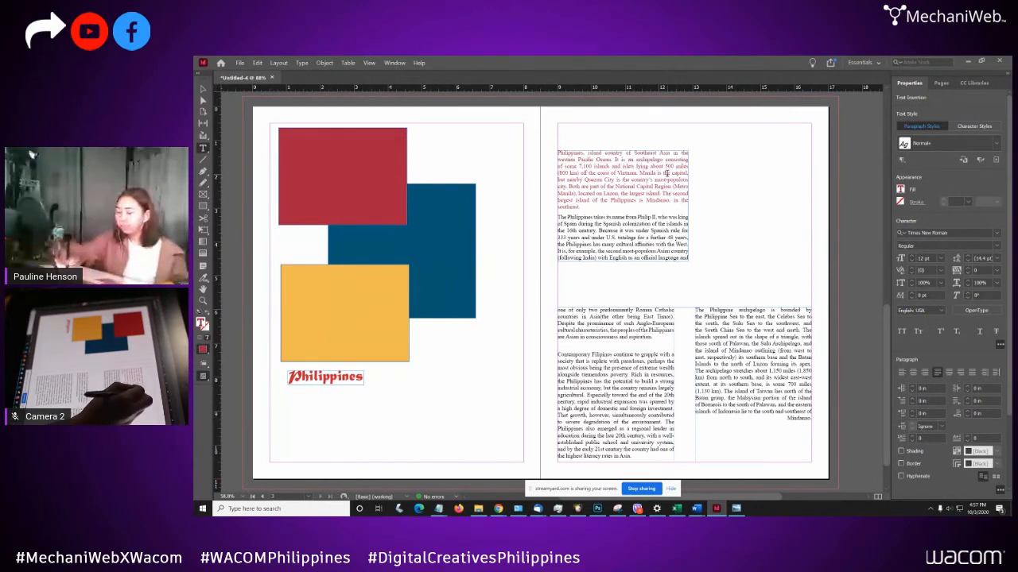
{"action": "key", "text": "Escape"}
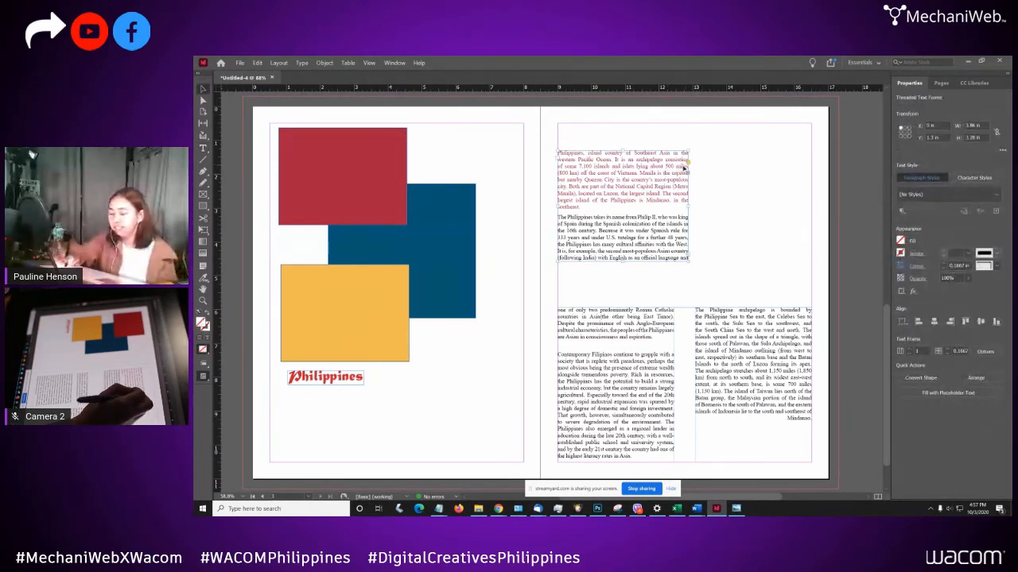
- Fit the upper text frame directly above the left column, about 3.44 in wide, and set the lower frame's column gutter to 0.4375 in
{"action": "left_click_drag", "start_coordinate": [670, 190], "coordinate": [667, 217]}
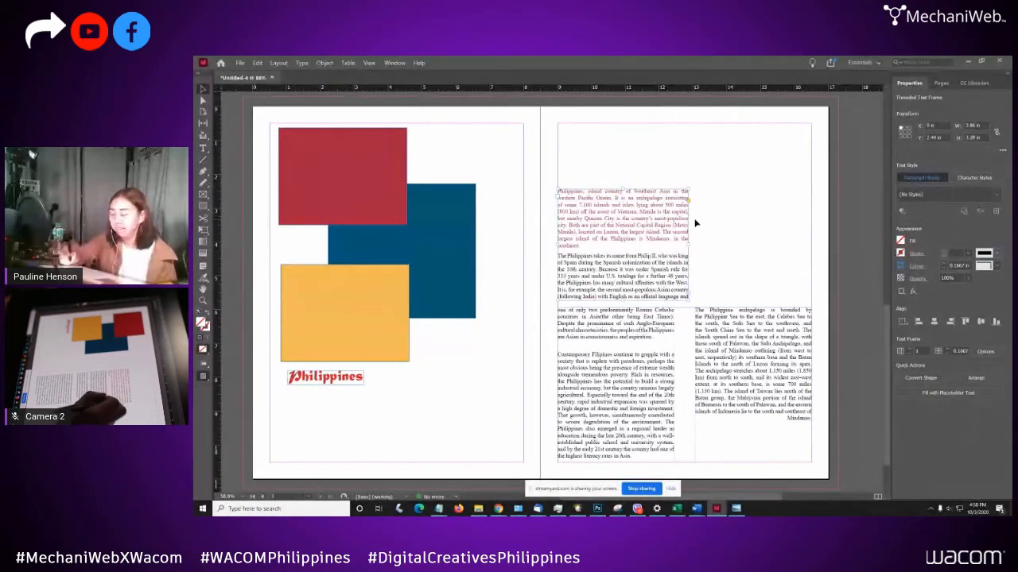
{"action": "left_click_drag", "start_coordinate": [689, 250], "coordinate": [674, 244]}
{"action": "left_click", "coordinate": [699, 325]}
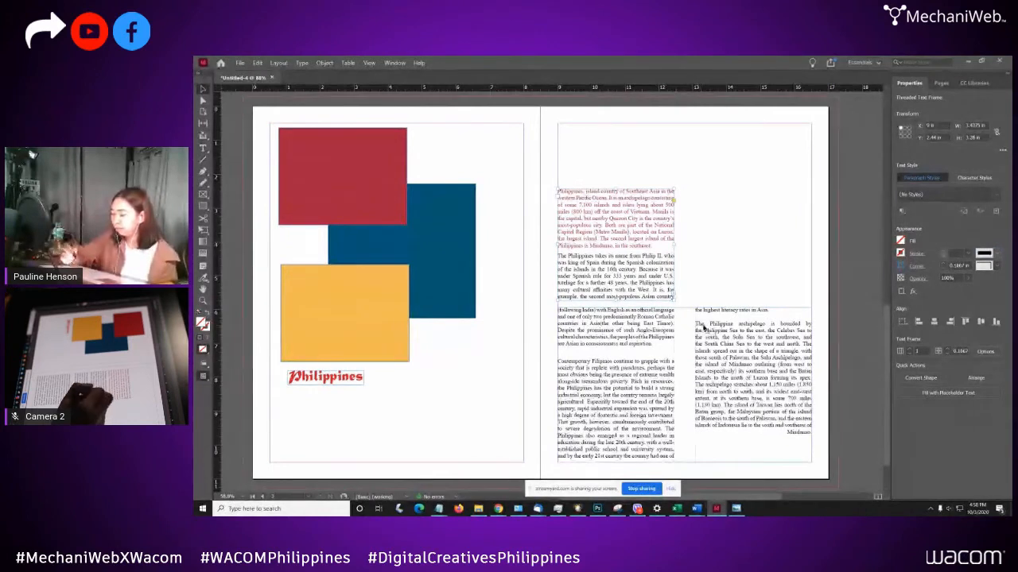
{"action": "left_click", "coordinate": [946, 354]}
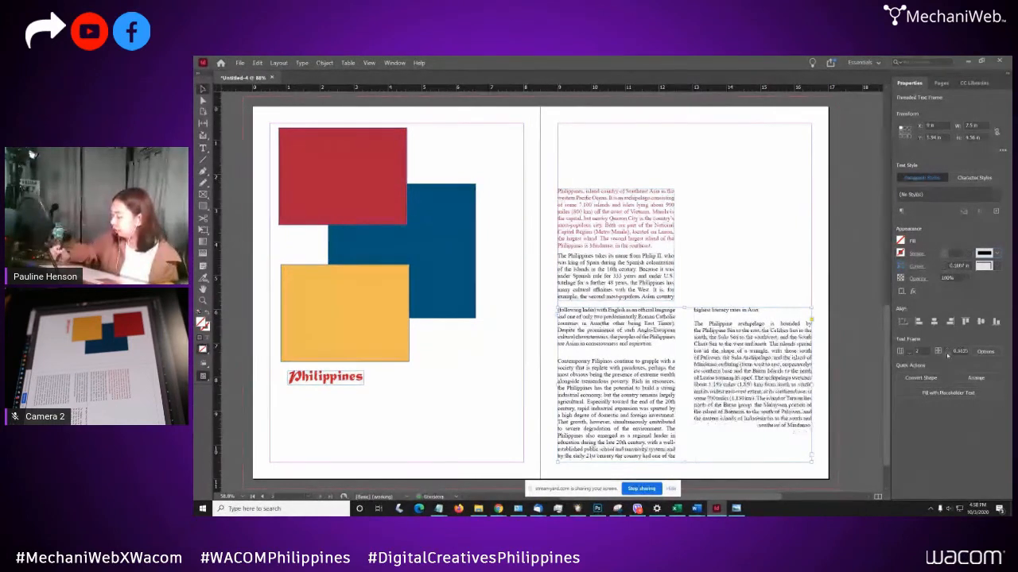
{"action": "left_click", "coordinate": [946, 354]}
{"action": "left_click", "coordinate": [944, 352]}
- Move both threaded text frames together from the right page onto the left page, over the coloured rectangles
{"action": "left_click", "coordinate": [719, 230]}
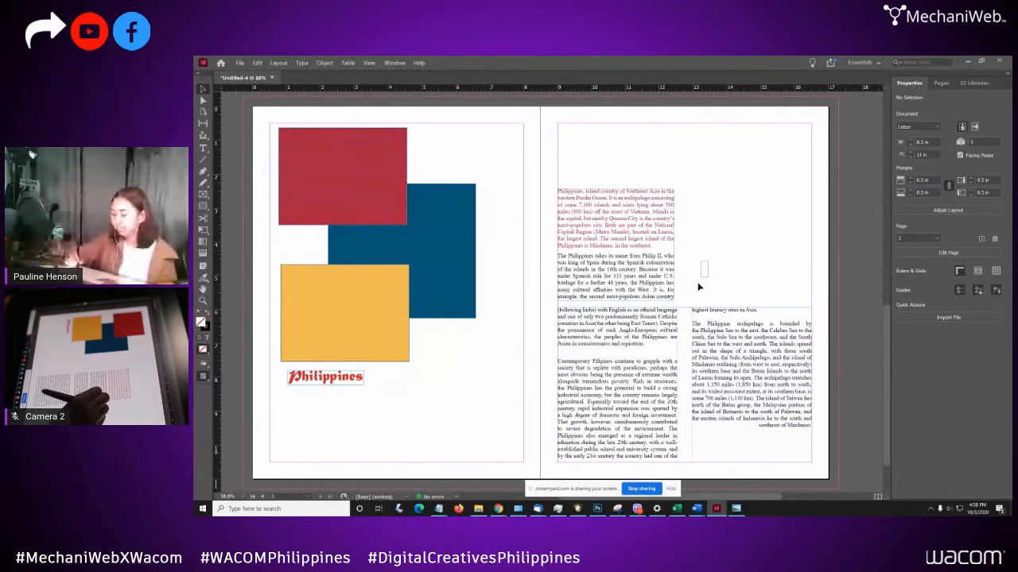
{"action": "left_click_drag", "start_coordinate": [748, 320], "coordinate": [526, 313]}
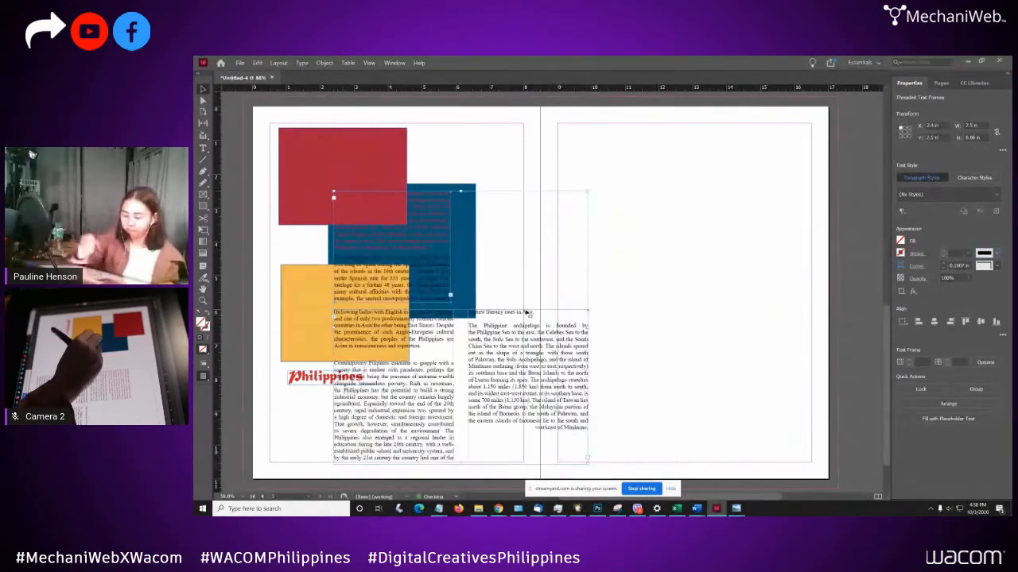
{"action": "left_click", "coordinate": [705, 241]}
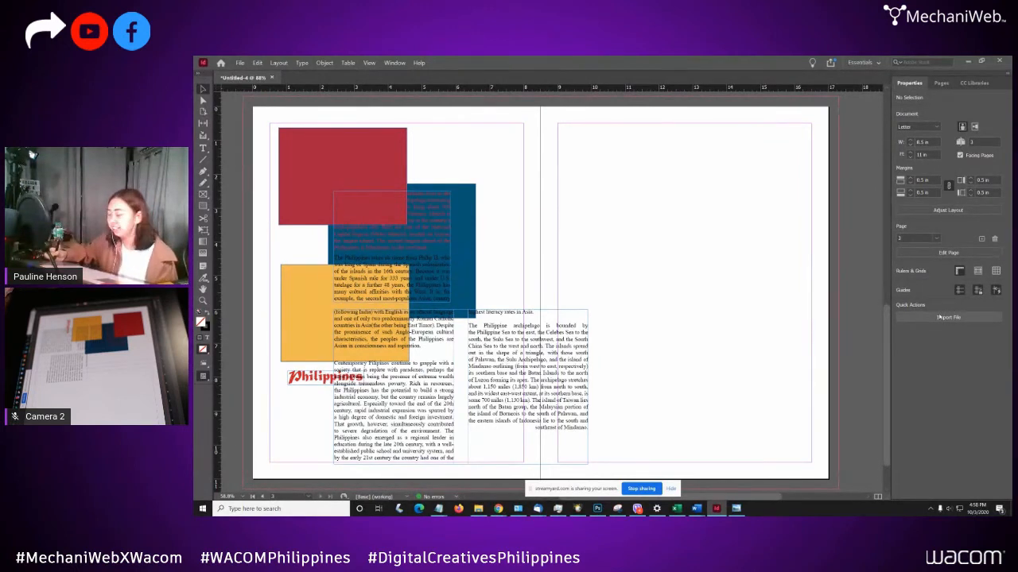
- Import Beach.jpg and place it at full size on the right page
{"action": "left_click", "coordinate": [942, 318]}
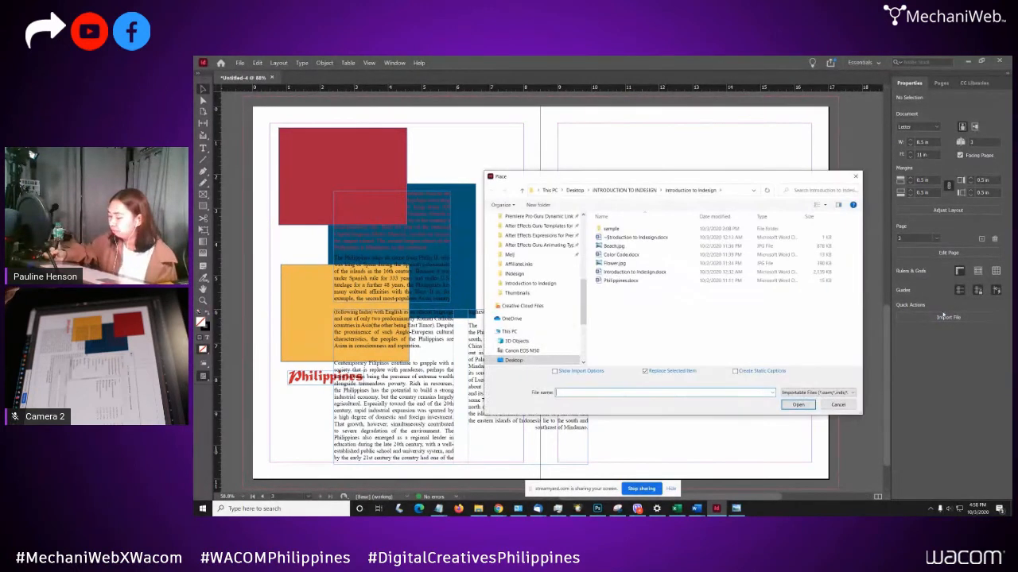
{"action": "left_click", "coordinate": [655, 248]}
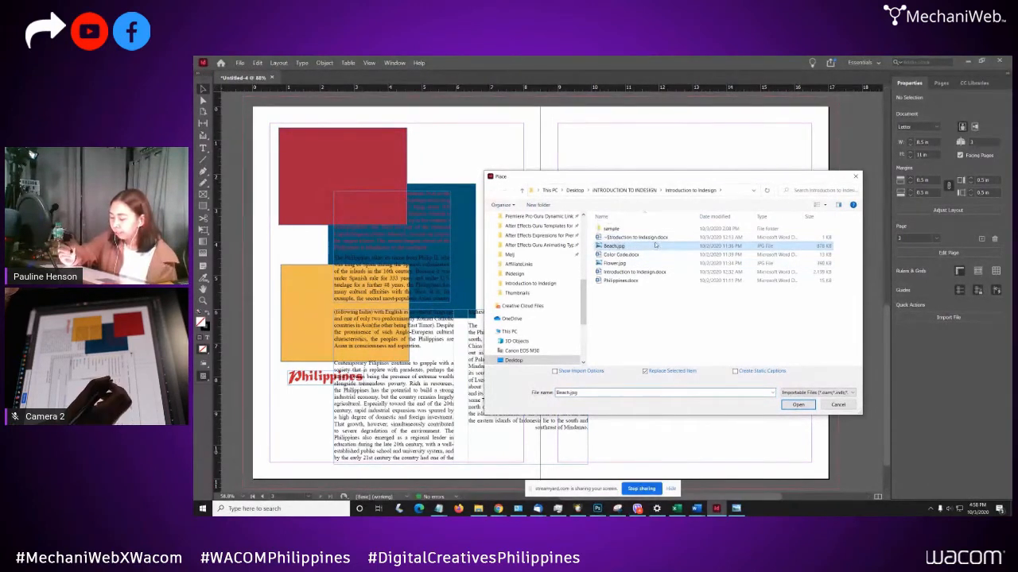
{"action": "left_click", "coordinate": [797, 405]}
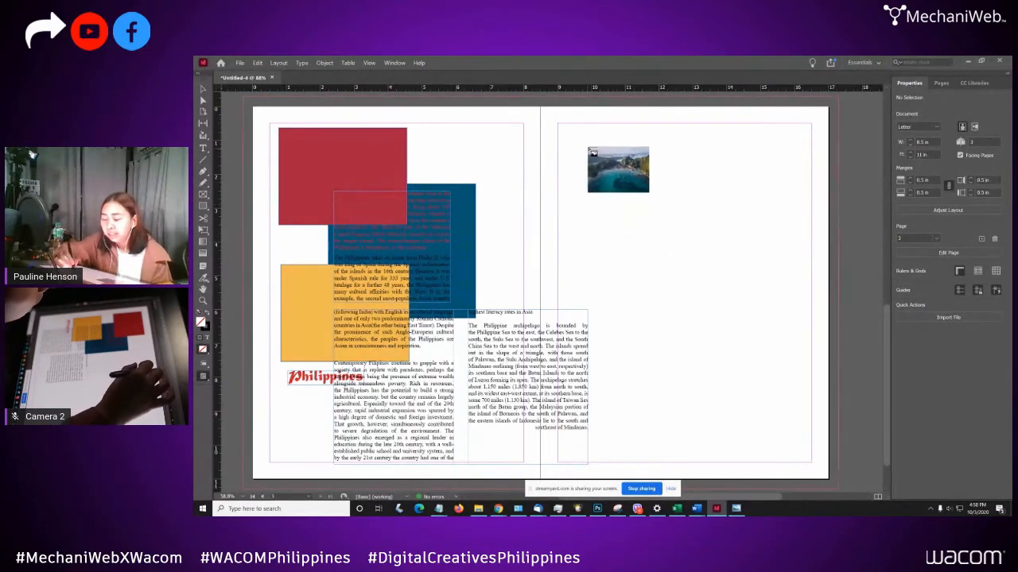
{"action": "left_click", "coordinate": [589, 148]}
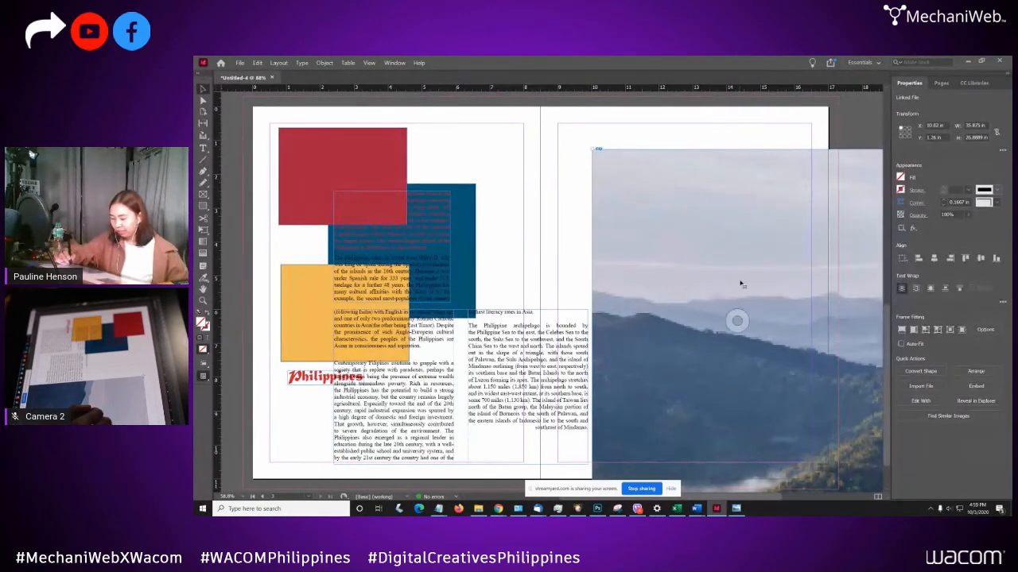
{"action": "left_click_drag", "start_coordinate": [774, 271], "coordinate": [665, 231]}
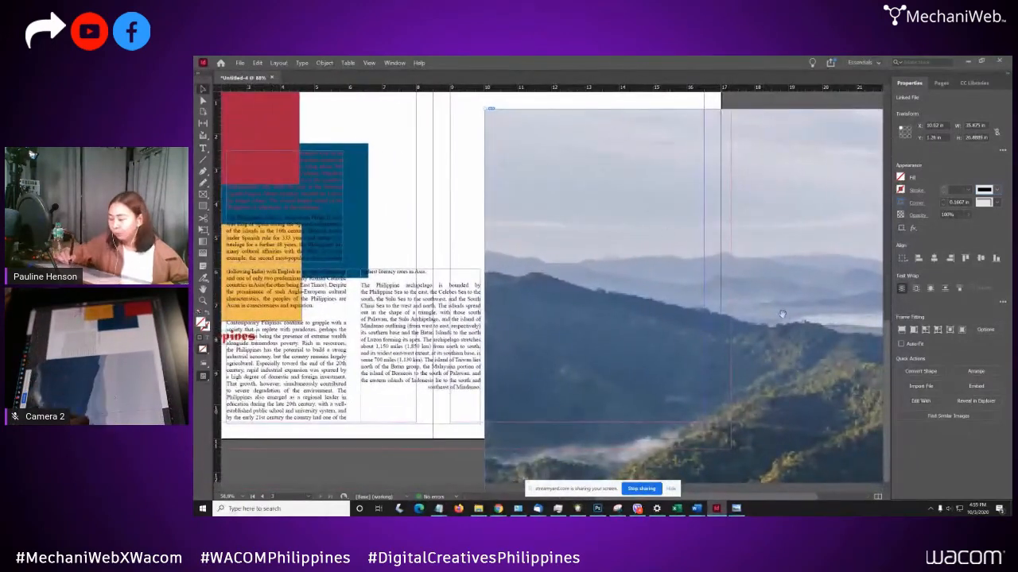
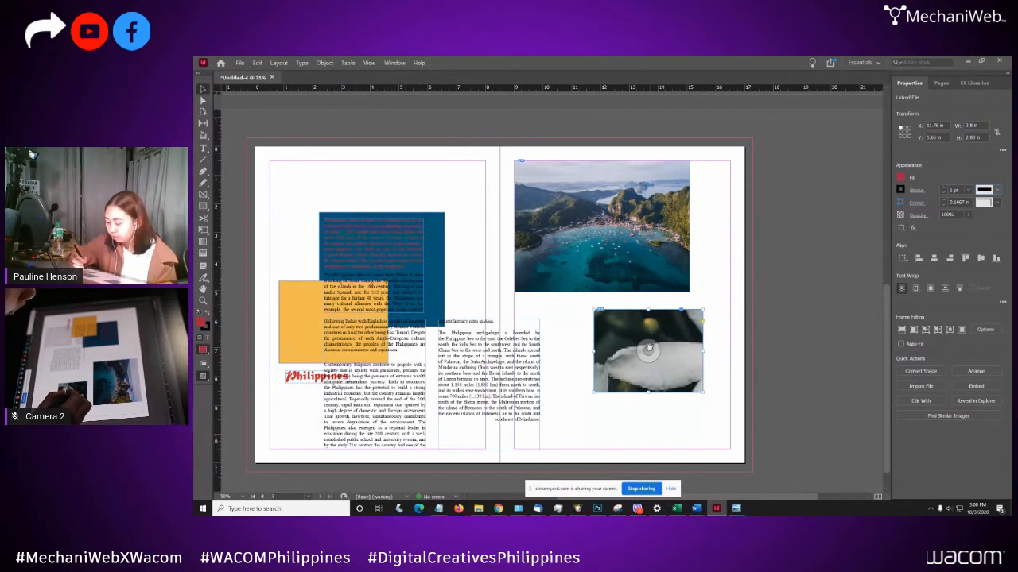
- Move the flower photo into the lower-right margin corner of the right page
{"action": "left_click_drag", "start_coordinate": [678, 340], "coordinate": [646, 336]}
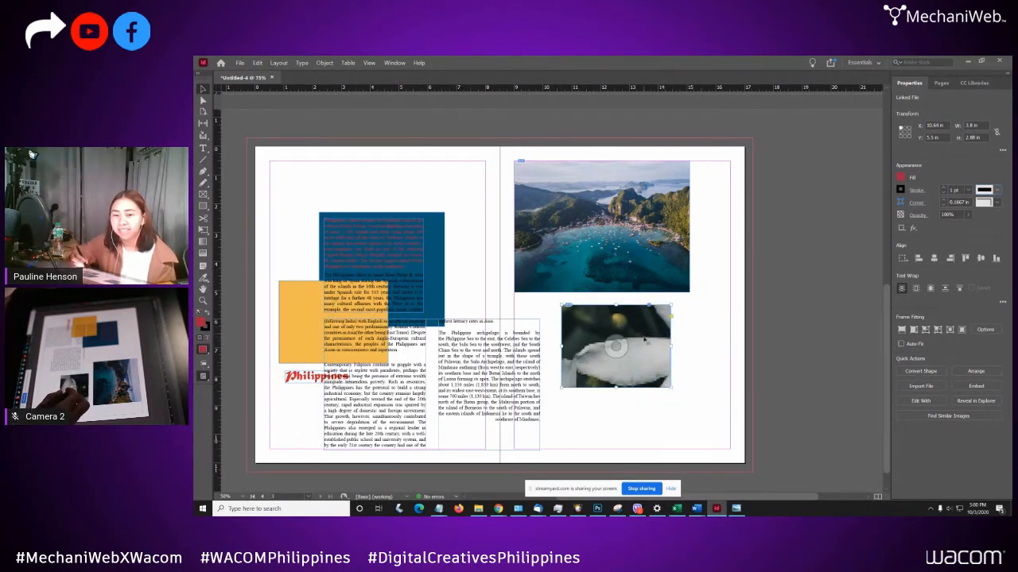
{"action": "left_click_drag", "start_coordinate": [665, 318], "coordinate": [716, 387]}
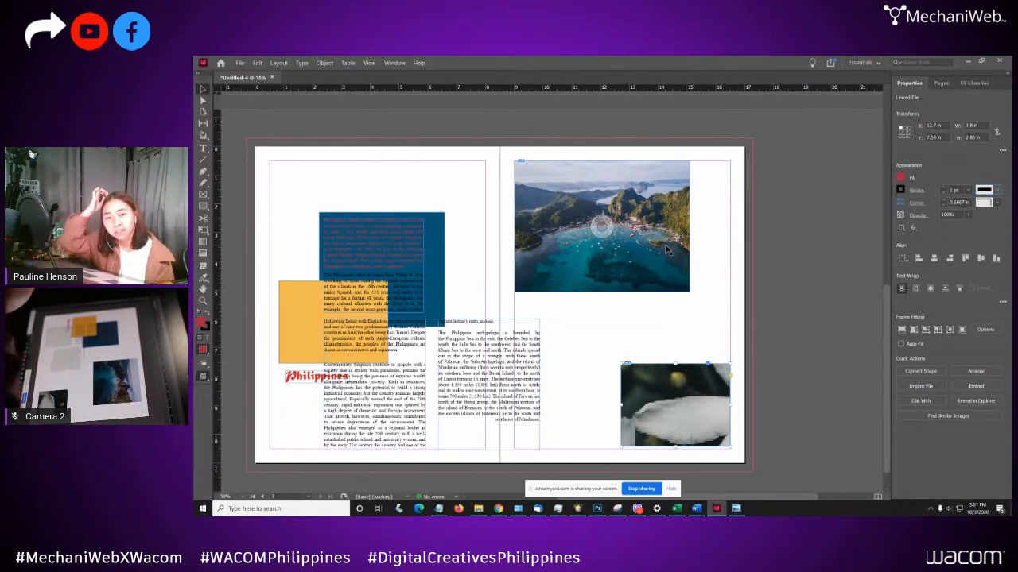
- Try enlarging only the beach photo's frame to 7.5 in wide, fit it back to the picture, and realign it with the page margins
{"action": "left_click", "coordinate": [681, 178]}
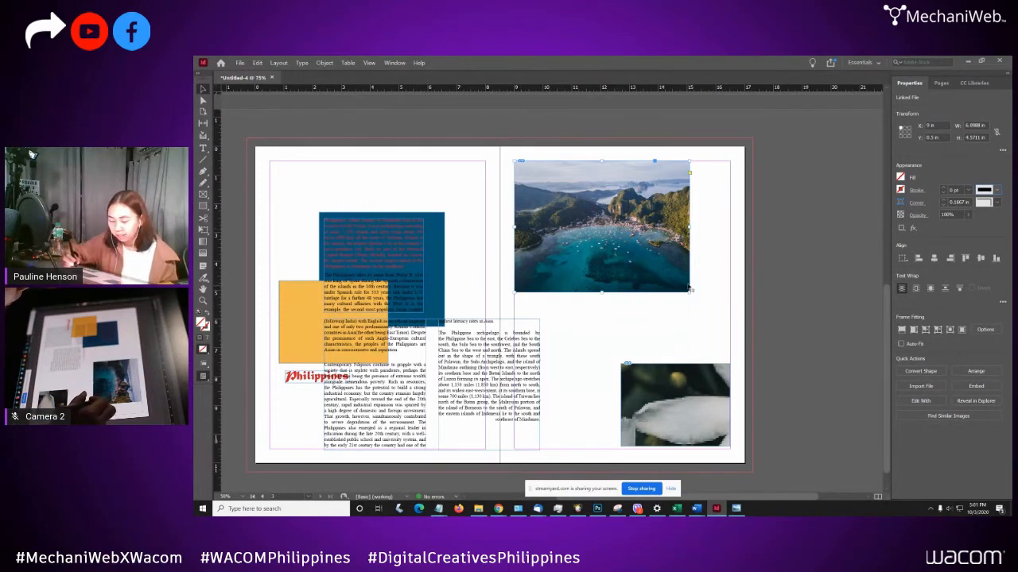
{"action": "left_click_drag", "start_coordinate": [690, 292], "coordinate": [720, 306]}
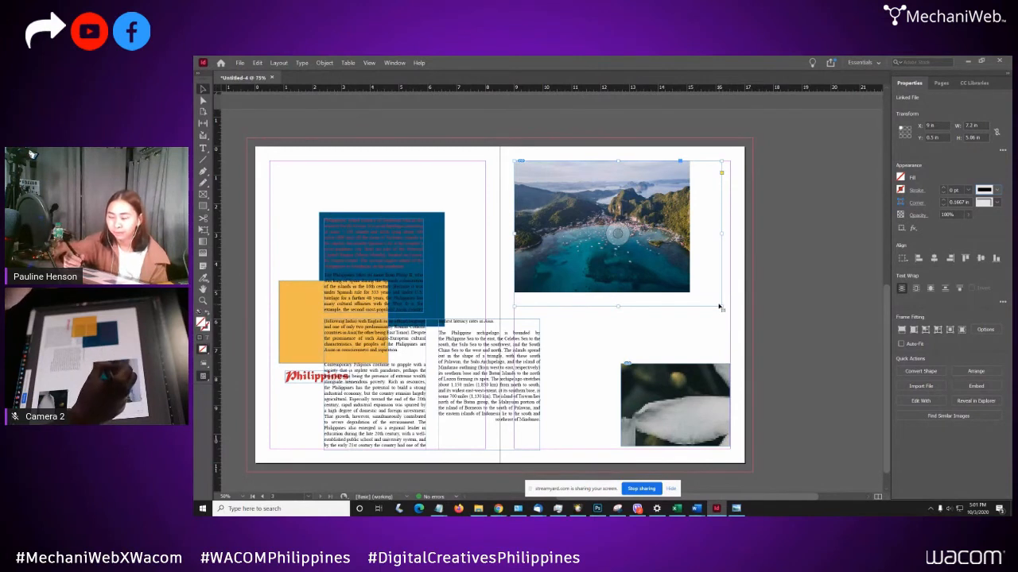
{"action": "mouse_move", "coordinate": [721, 303]}
{"action": "left_mouse_down"}
{"action": "mouse_move", "coordinate": [700, 293]}
{"action": "mouse_move", "coordinate": [694, 313]}
{"action": "mouse_move", "coordinate": [727, 305]}
{"action": "left_mouse_up"}
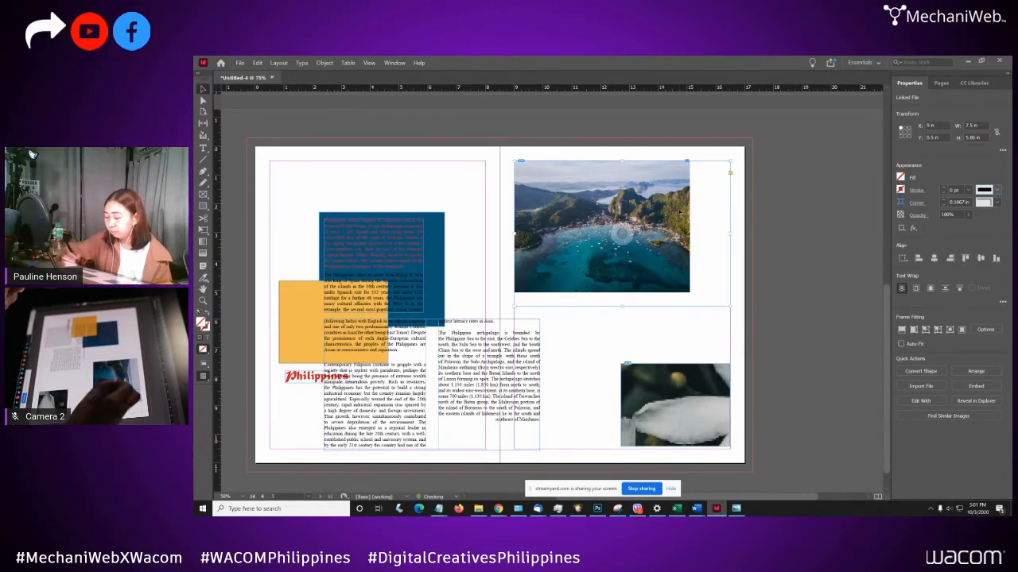
{"action": "double_click", "coordinate": [727, 307]}
{"action": "mouse_move", "coordinate": [664, 238]}
{"action": "left_mouse_down"}
{"action": "mouse_move", "coordinate": [681, 238]}
{"action": "mouse_move", "coordinate": [676, 249]}
{"action": "left_mouse_up"}
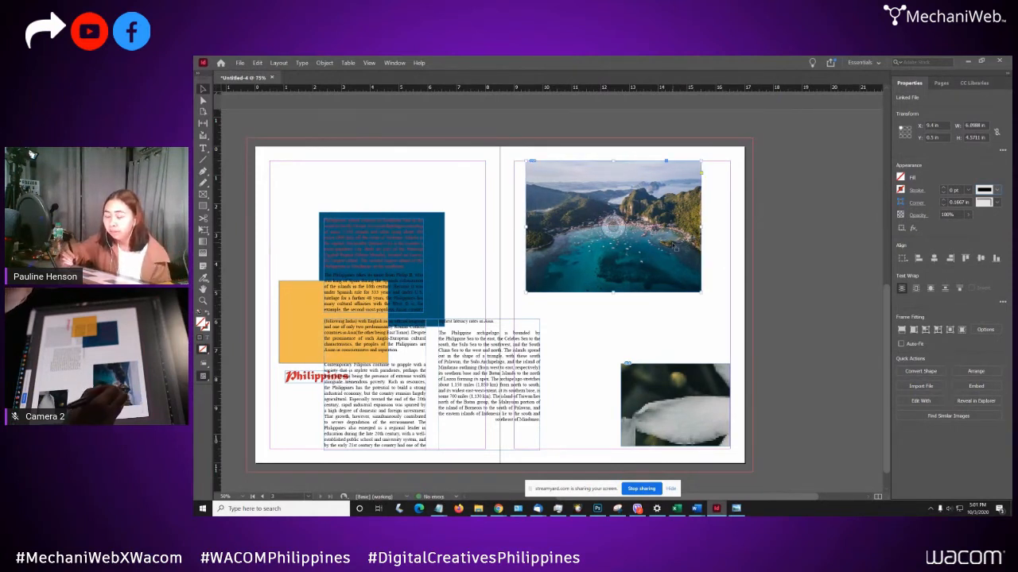
{"action": "left_click_drag", "start_coordinate": [675, 248], "coordinate": [663, 253]}
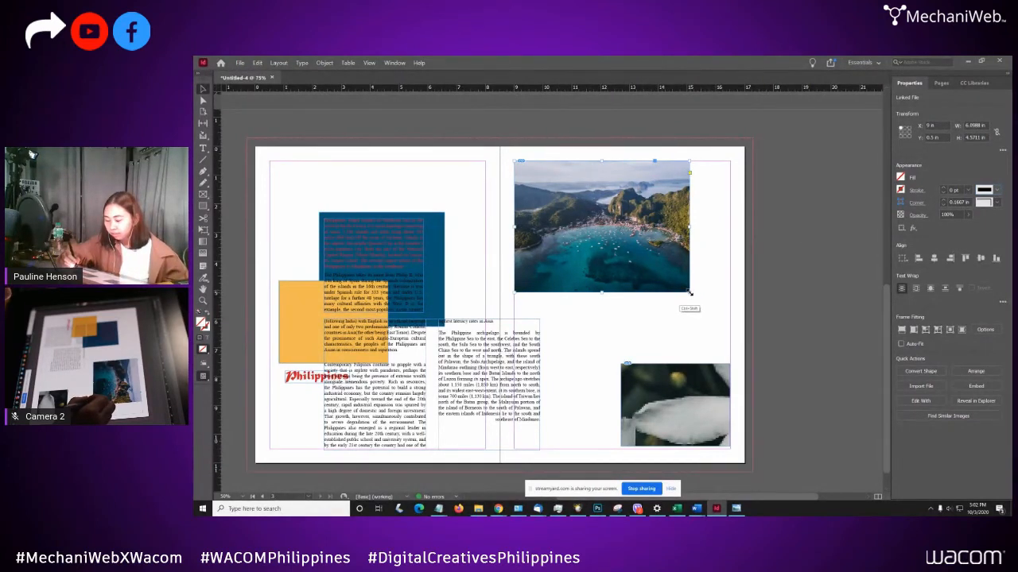
- Scale the beach photo and its frame together to the 7.5 in margin width, undoing a small move of it
{"action": "left_click_drag", "start_coordinate": [690, 293], "coordinate": [728, 316]}
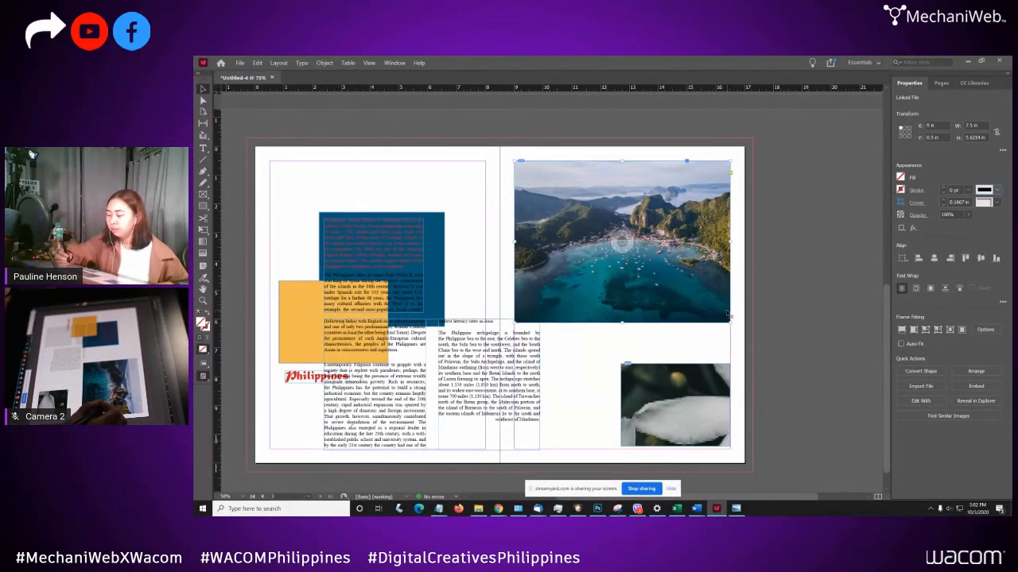
{"action": "left_click_drag", "start_coordinate": [715, 272], "coordinate": [710, 282]}
{"action": "key", "text": "ctrl+z"}
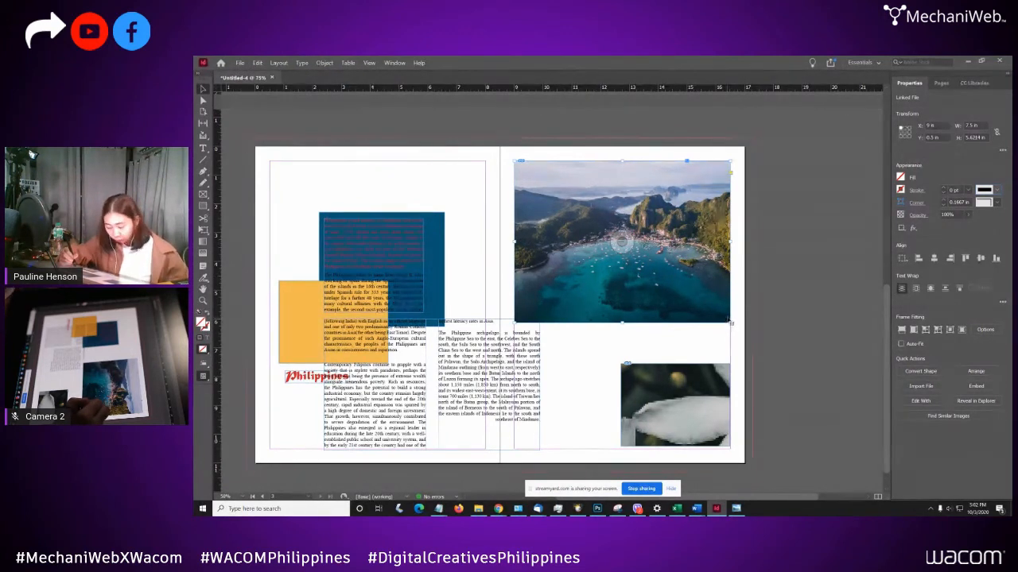
- Scale the beach photo and its frame down together to about 5.14 by 3.88 in
{"action": "left_click_drag", "start_coordinate": [730, 323], "coordinate": [662, 271]}
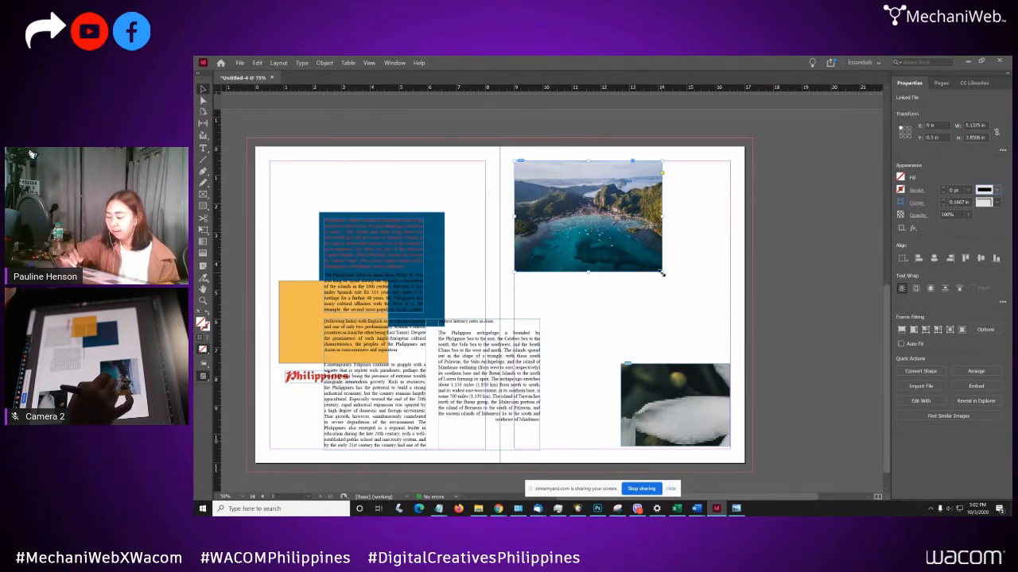
{"action": "mouse_move", "coordinate": [663, 273]}
{"action": "left_mouse_down"}
{"action": "mouse_move", "coordinate": [686, 251]}
{"action": "mouse_move", "coordinate": [673, 284]}
{"action": "mouse_move", "coordinate": [662, 272]}
{"action": "left_mouse_up"}
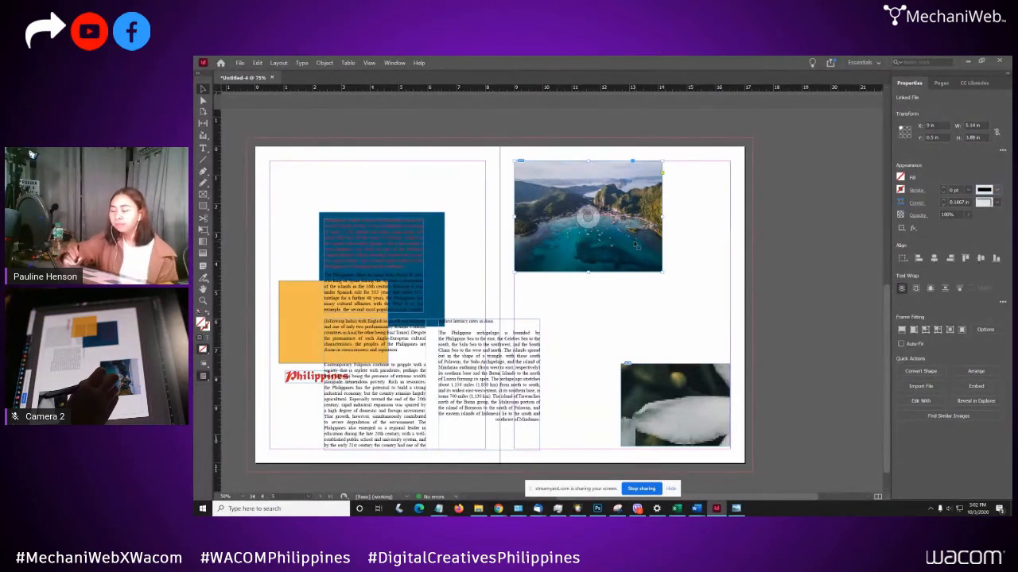
{"action": "left_click_drag", "start_coordinate": [644, 224], "coordinate": [643, 226]}
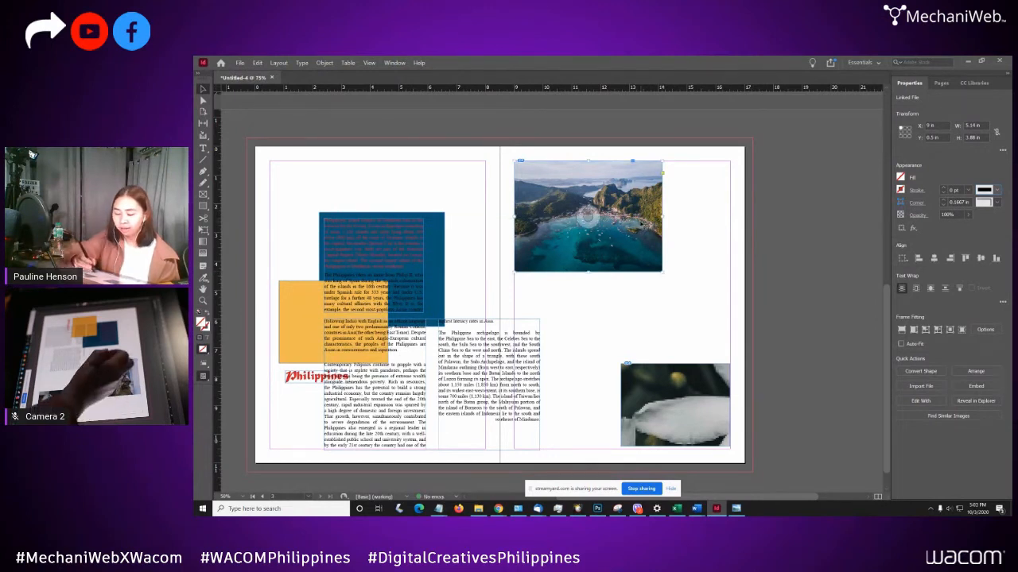
- Move the two-column text frame to the right page's lower margins and the flower photo to the left page's lower-right margin corner
{"action": "left_click_drag", "start_coordinate": [521, 370], "coordinate": [673, 350]}
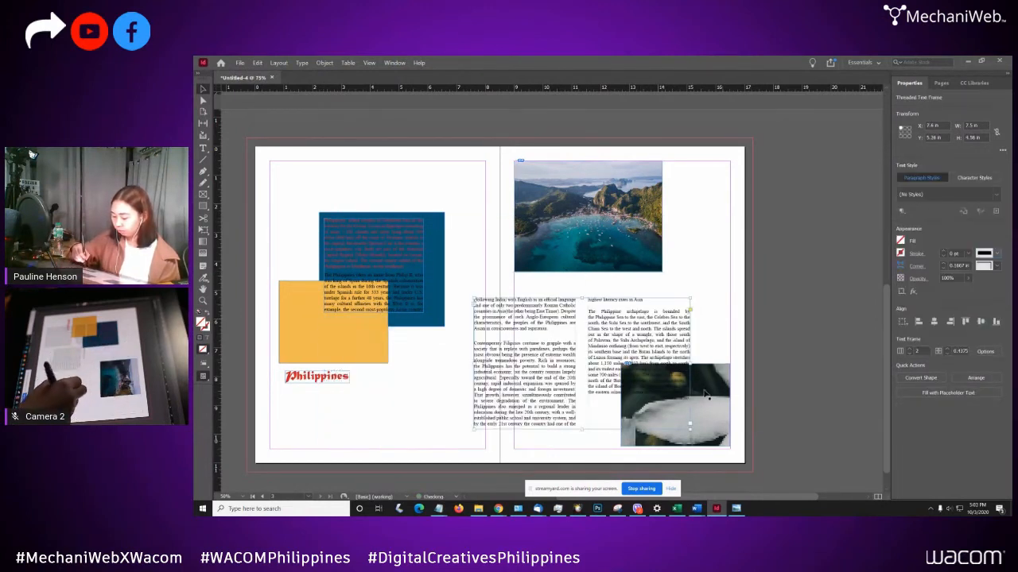
{"action": "double_click", "coordinate": [680, 367]}
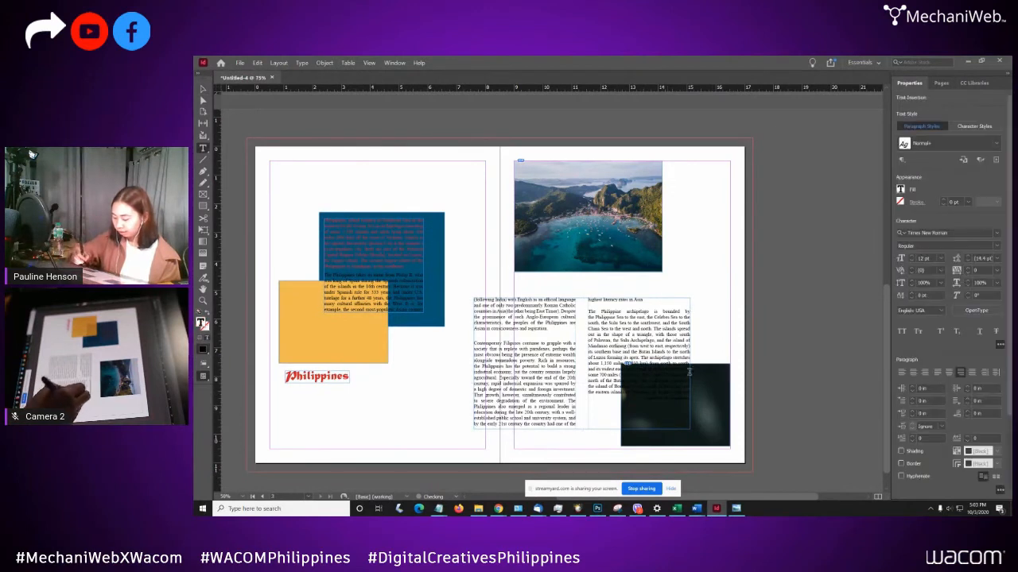
{"action": "left_click", "coordinate": [712, 380]}
{"action": "key", "text": "v"}
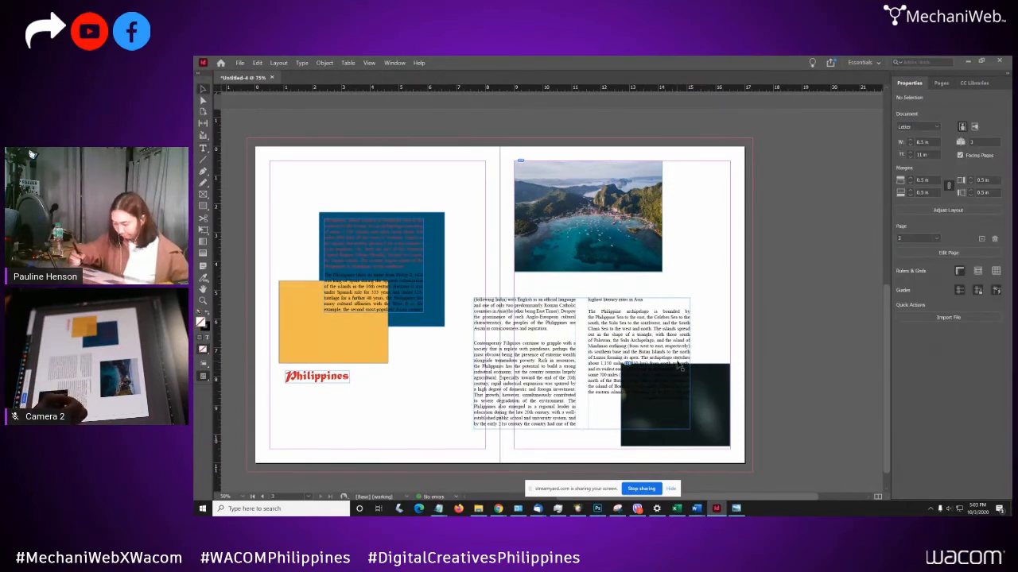
{"action": "left_click_drag", "start_coordinate": [708, 374], "coordinate": [452, 373]}
{"action": "left_click_drag", "start_coordinate": [592, 326], "coordinate": [630, 346]}
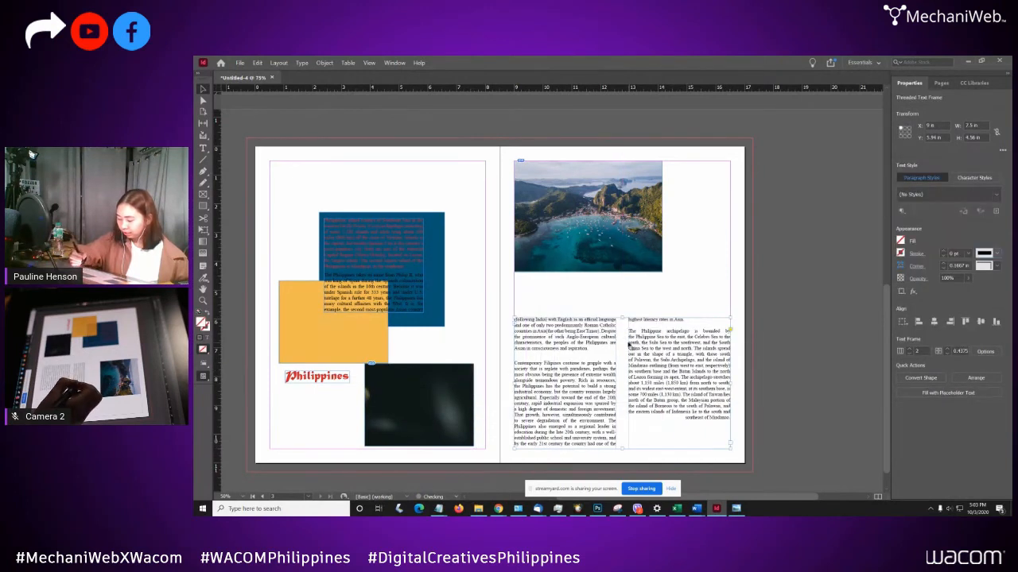
- Enlarge only the beach photo's frame to about 7.5 by 4.86 in, up to the right margin, and deselect it
{"action": "left_click", "coordinate": [662, 271]}
{"action": "left_click_drag", "start_coordinate": [662, 272], "coordinate": [727, 302]}
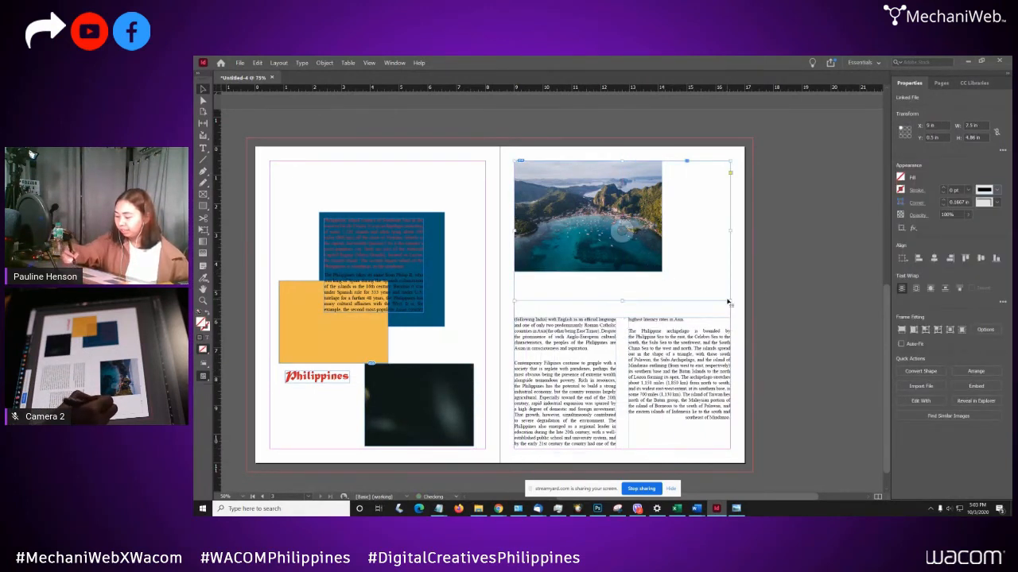
{"action": "left_click", "coordinate": [748, 213]}
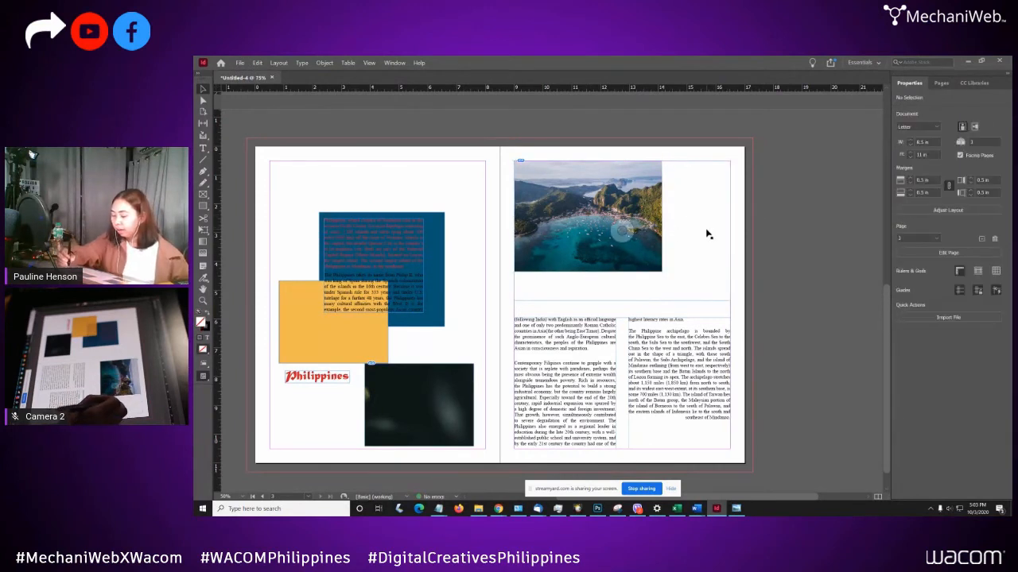
- Select the beach image inside its frame on the right page
{"action": "left_click", "coordinate": [722, 294]}
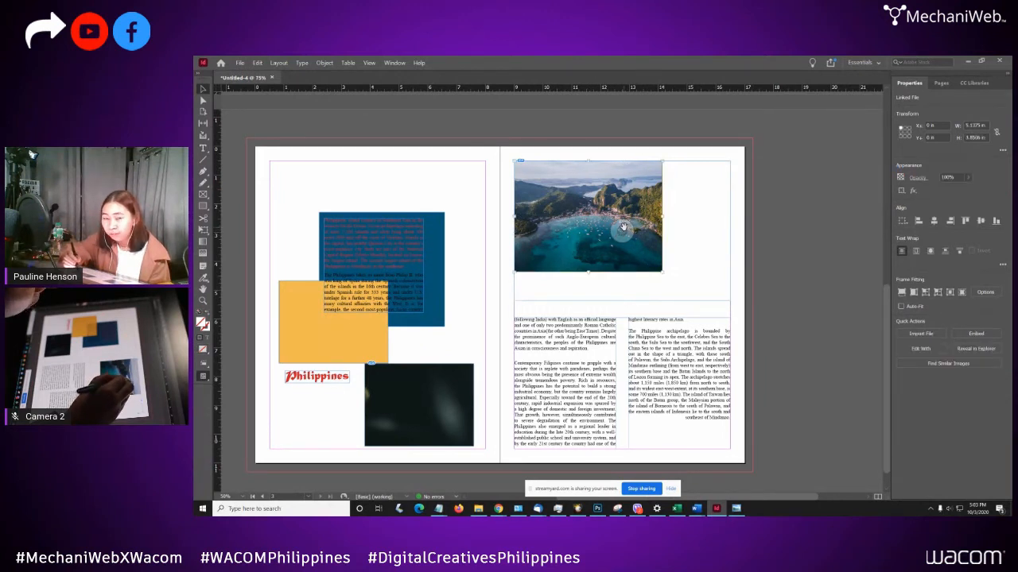
{"action": "left_click", "coordinate": [700, 150]}
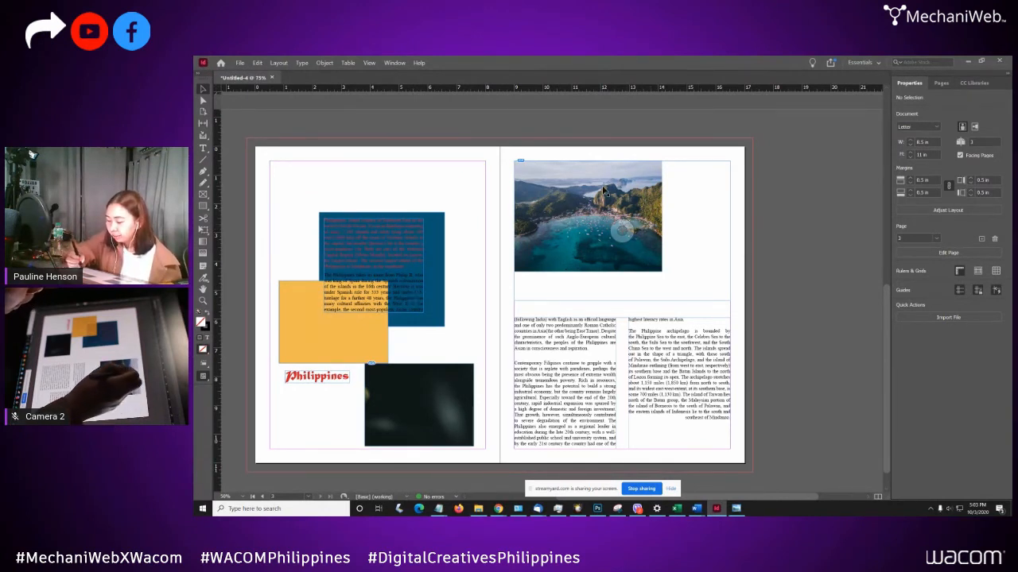
{"action": "left_click", "coordinate": [621, 231]}
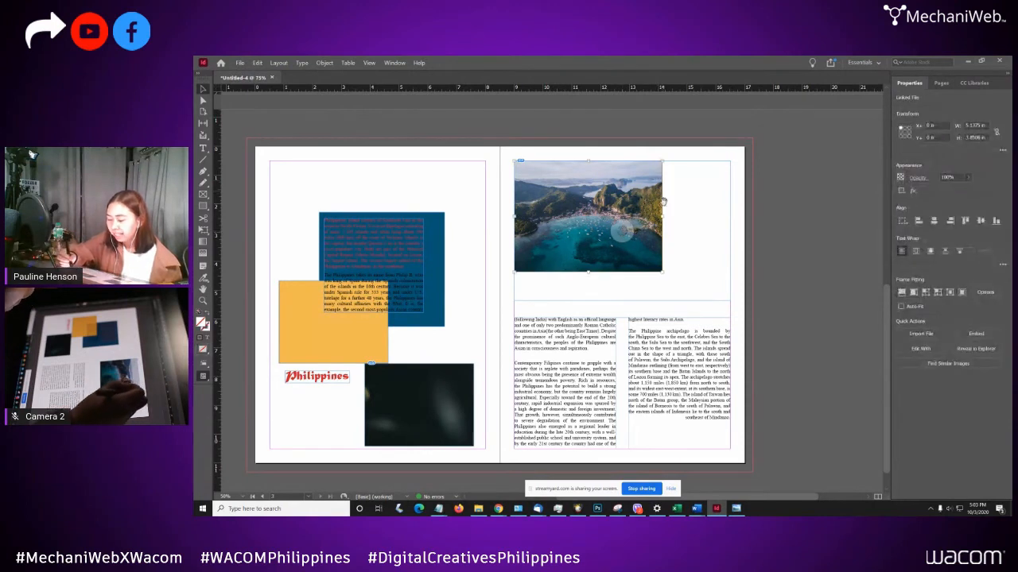
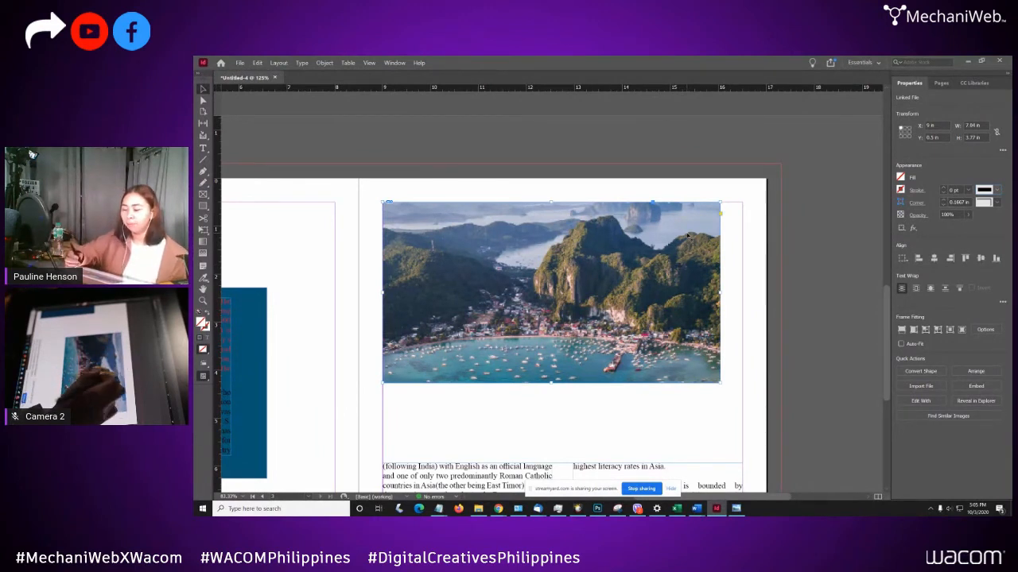
- Set the document's display performance to High Quality Display
{"action": "left_click", "coordinate": [370, 63]}
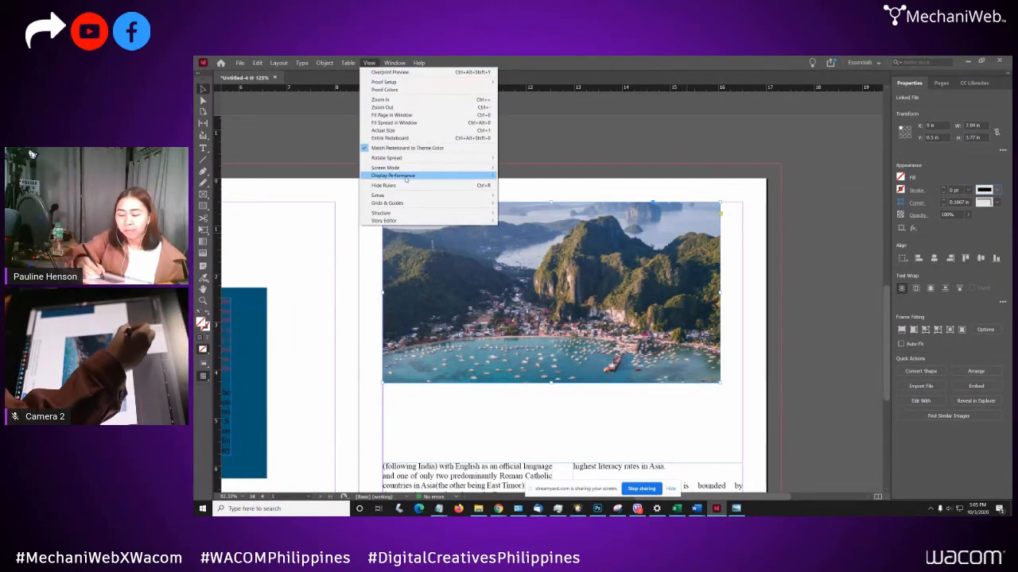
{"action": "mouse_move", "coordinate": [412, 176]}
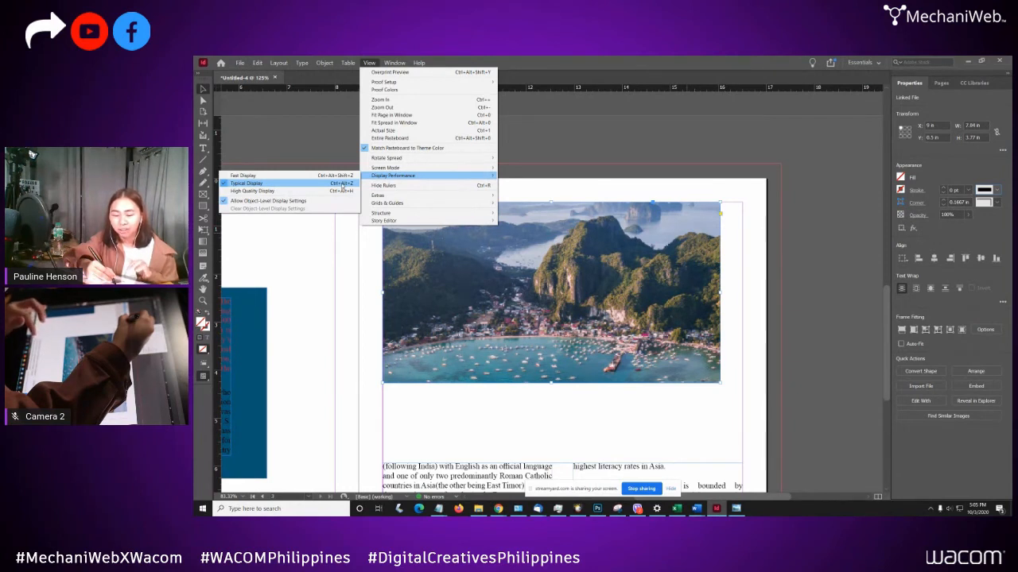
{"action": "left_click", "coordinate": [548, 156]}
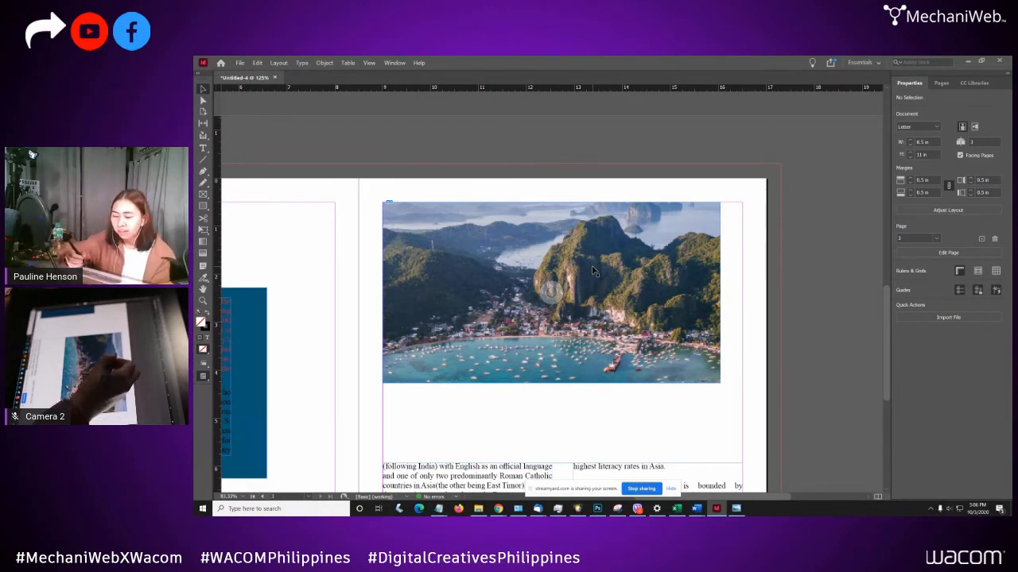
{"action": "left_click", "coordinate": [369, 63]}
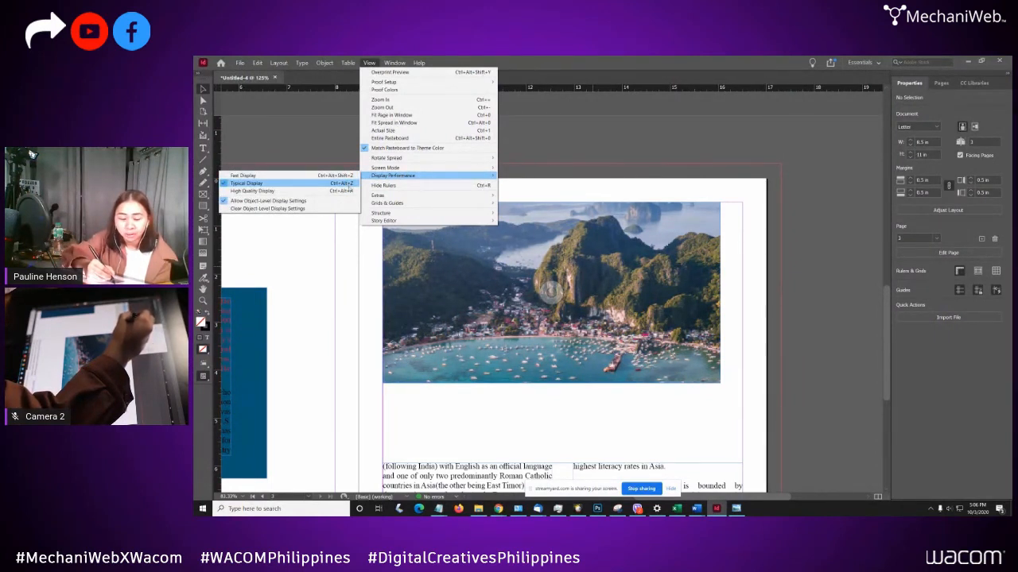
{"action": "left_click", "coordinate": [350, 192]}
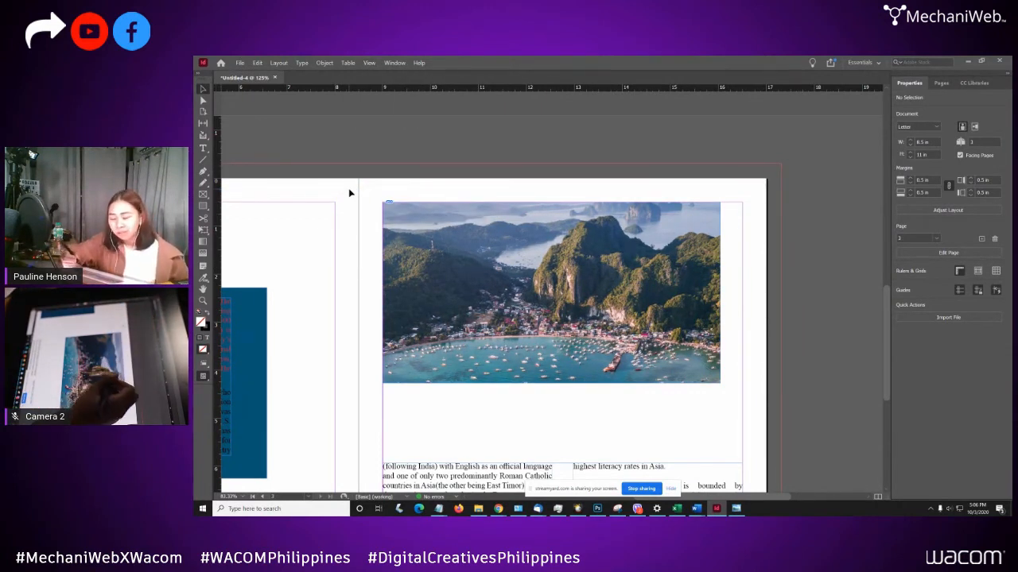
- Move the beach photo slightly inward to about X 9.23, Y 0.615 in and set the display performance to Fast Display
{"action": "left_click_drag", "start_coordinate": [625, 309], "coordinate": [636, 321]}
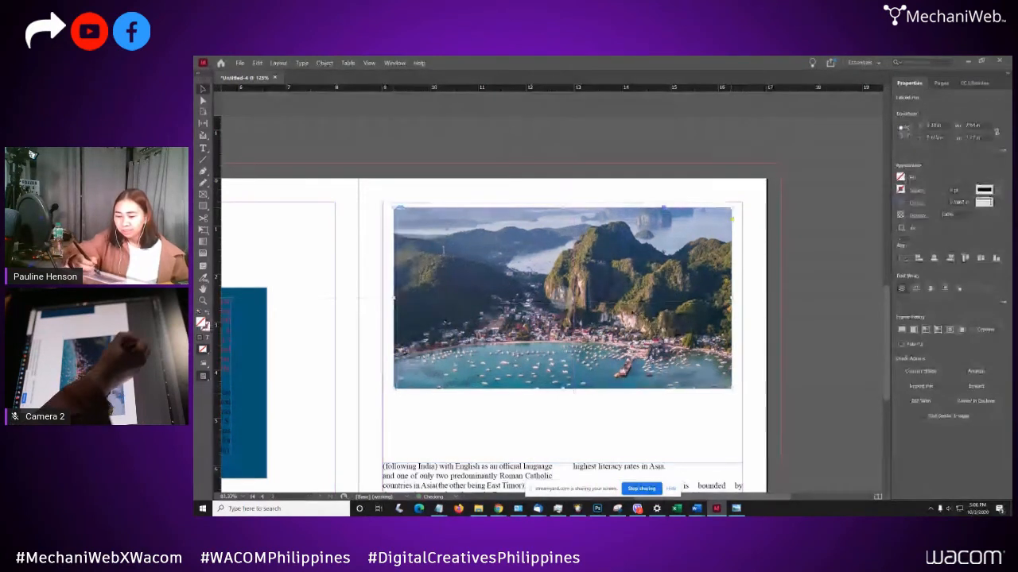
{"action": "left_click", "coordinate": [370, 63]}
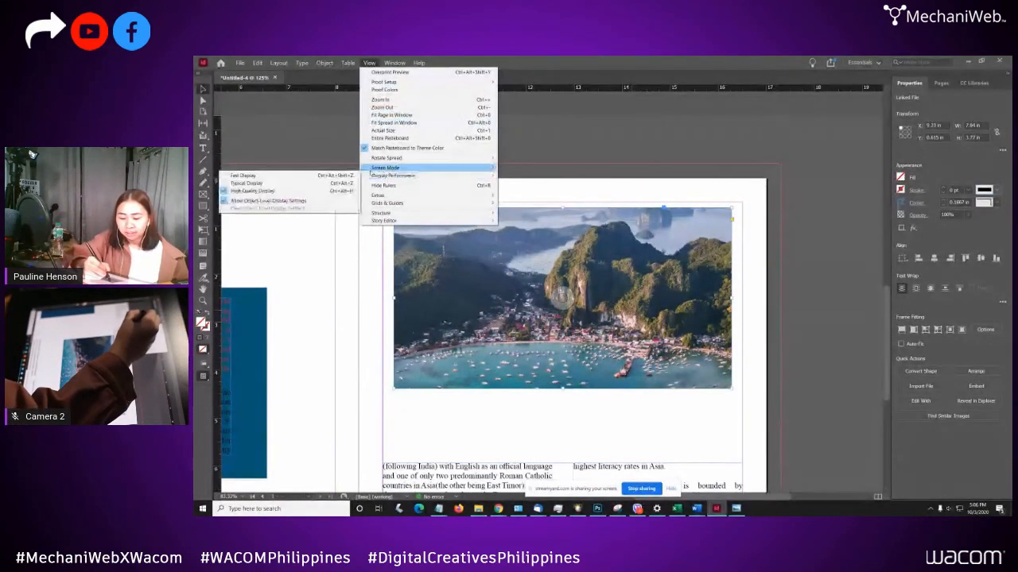
{"action": "mouse_move", "coordinate": [365, 177]}
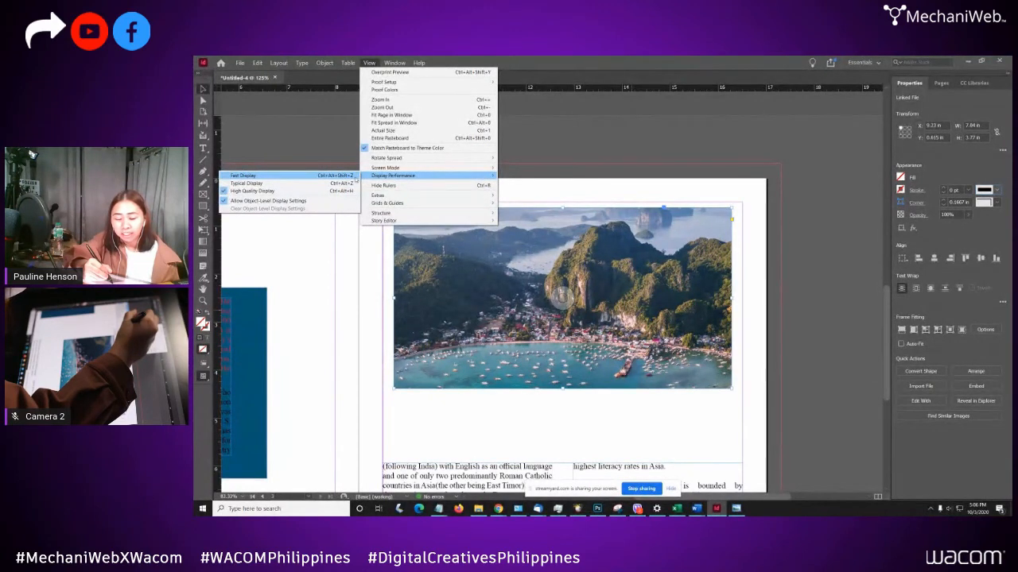
{"action": "left_click", "coordinate": [354, 176]}
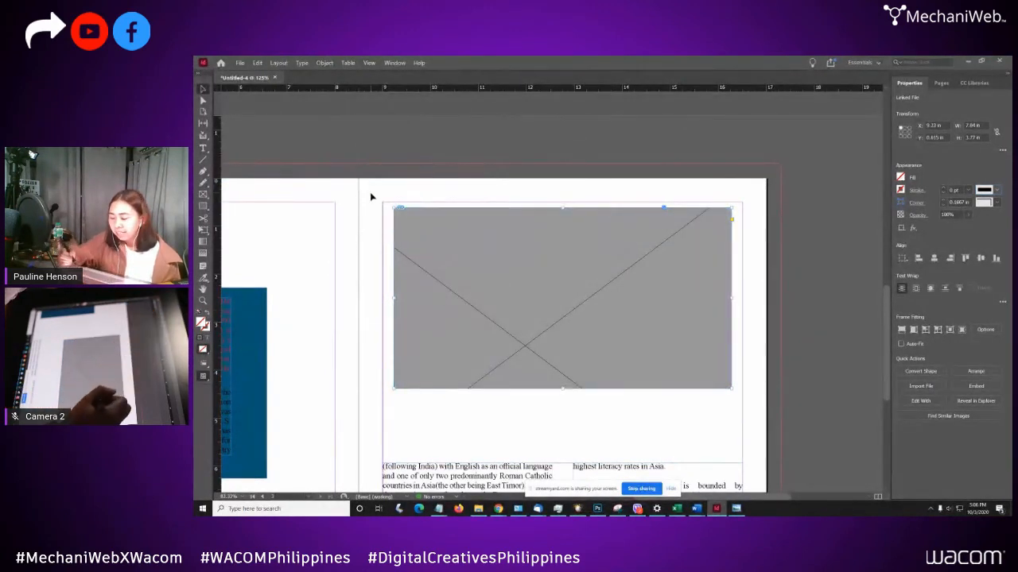
- Move the photo frame back to about X 9.01, Y 0.5 in, switch to High Quality Display, and deselect it
{"action": "left_click_drag", "start_coordinate": [693, 305], "coordinate": [683, 299]}
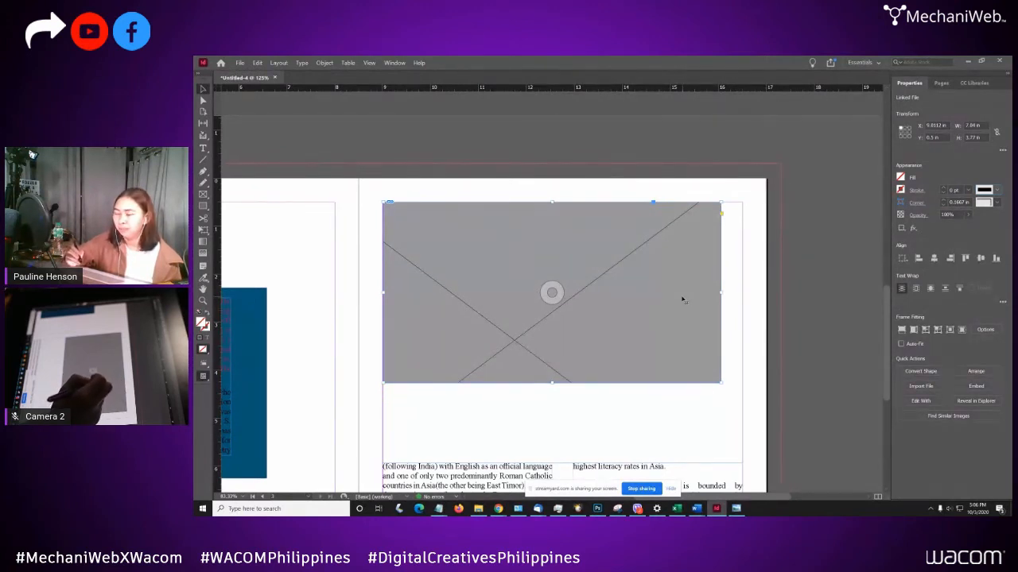
{"action": "left_click", "coordinate": [369, 63]}
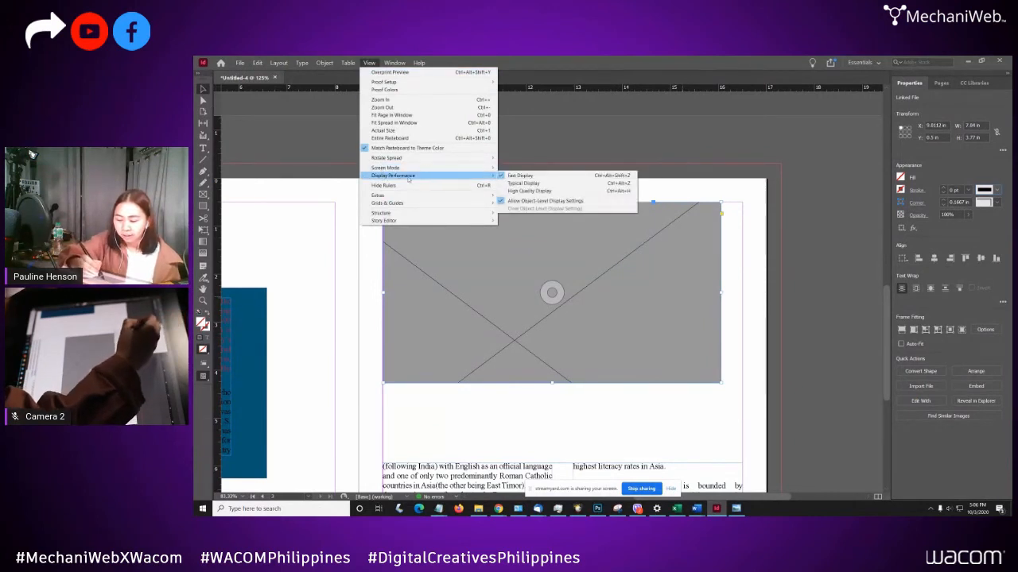
{"action": "left_click", "coordinate": [522, 193]}
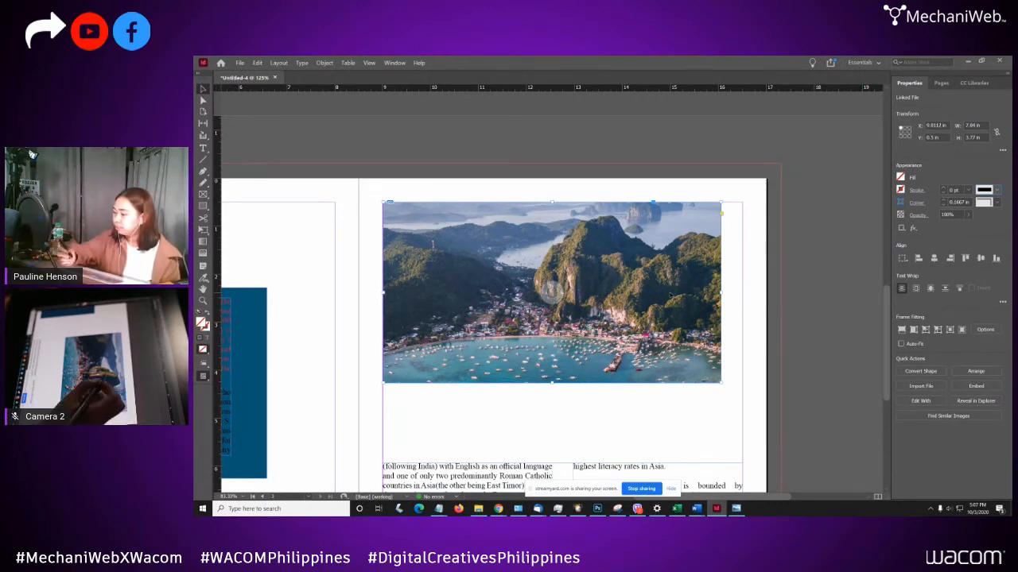
{"action": "left_click", "coordinate": [736, 238]}
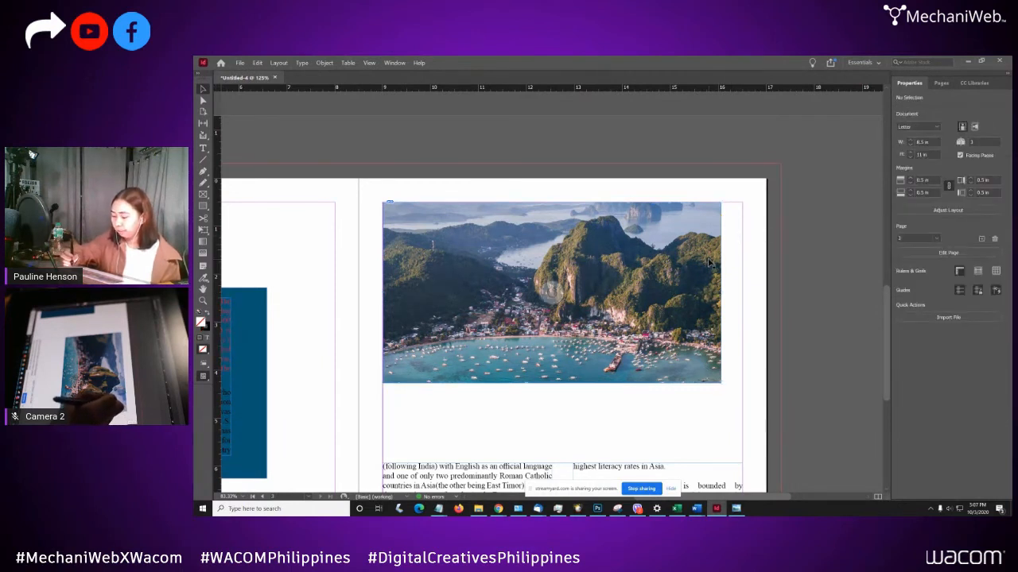
- Replace the beach photo in the right page's frame with Flower.jpg
{"action": "left_click", "coordinate": [700, 254]}
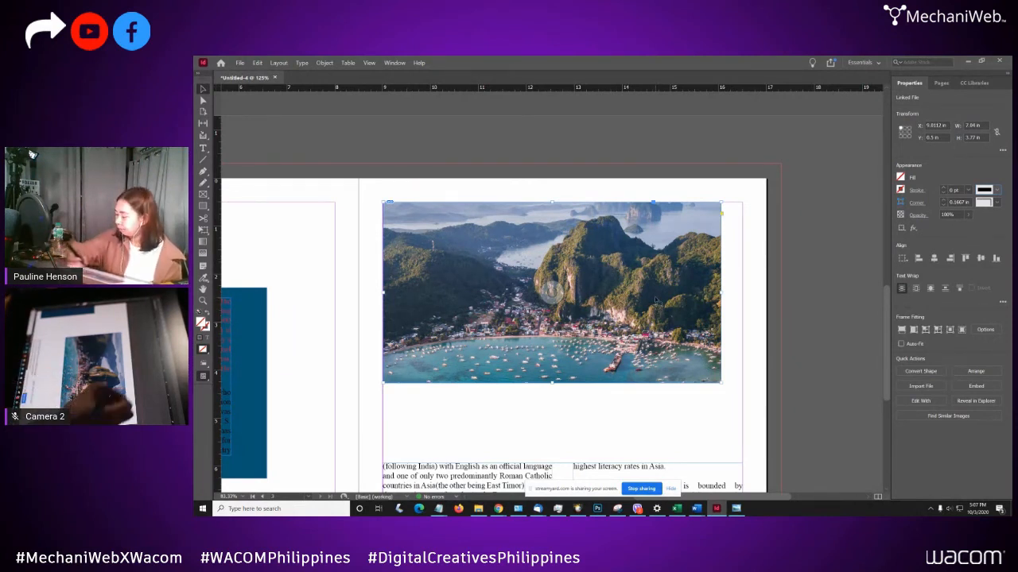
{"action": "left_click", "coordinate": [240, 63]}
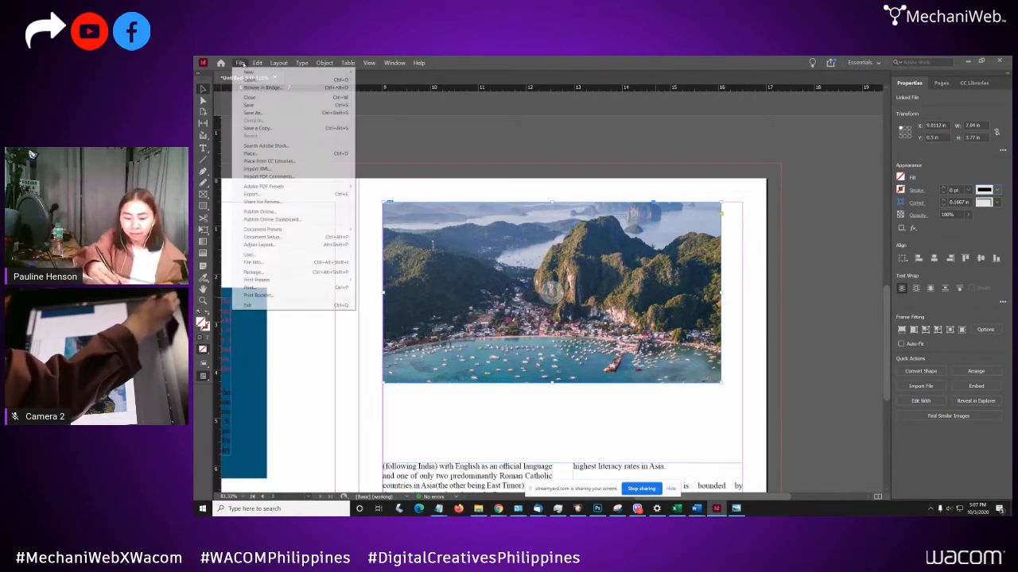
{"action": "left_click", "coordinate": [253, 154]}
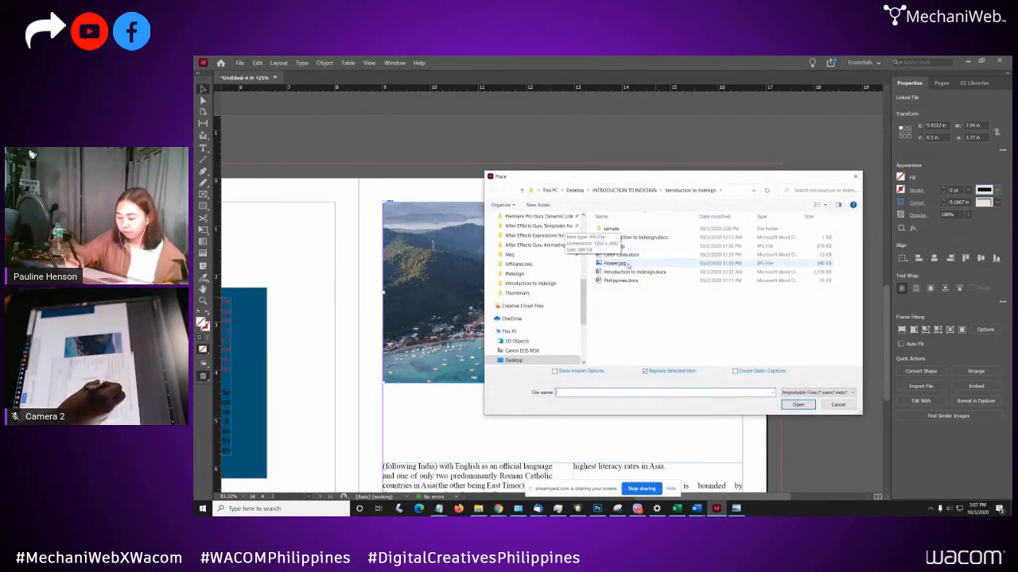
{"action": "left_click", "coordinate": [628, 265]}
{"action": "left_click", "coordinate": [797, 404]}
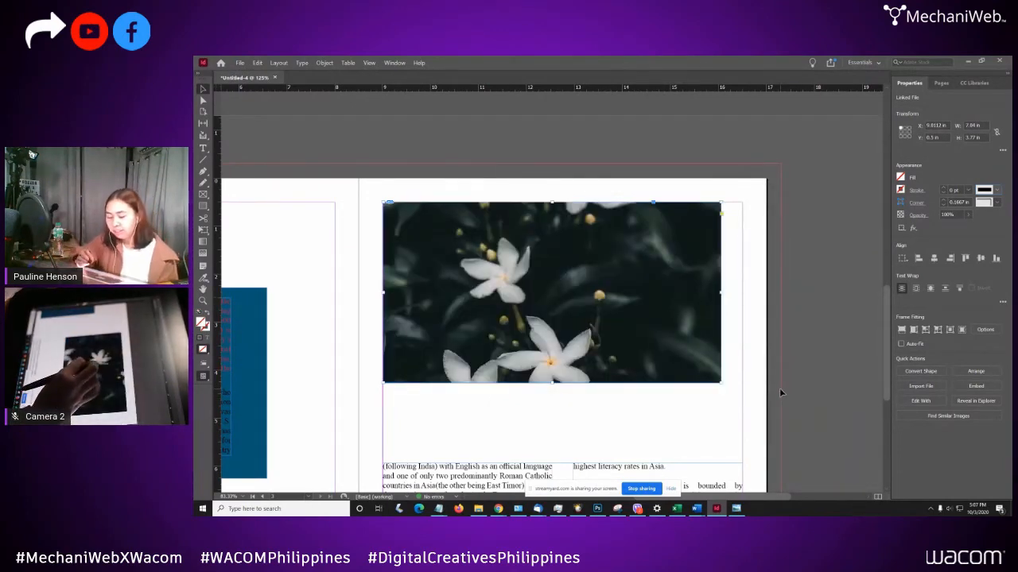
- Scale the flower image inside its frame to about 10.94 by 8.75 in, reposition it to show the three blossoms, and deselect it
{"action": "left_click", "coordinate": [553, 294]}
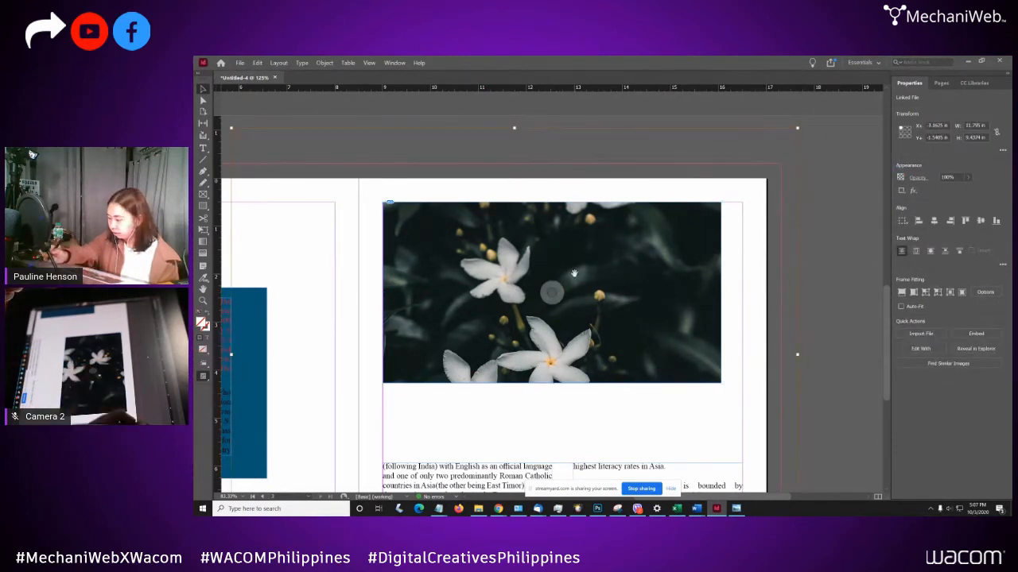
{"action": "left_click_drag", "start_coordinate": [797, 128], "coordinate": [755, 176]}
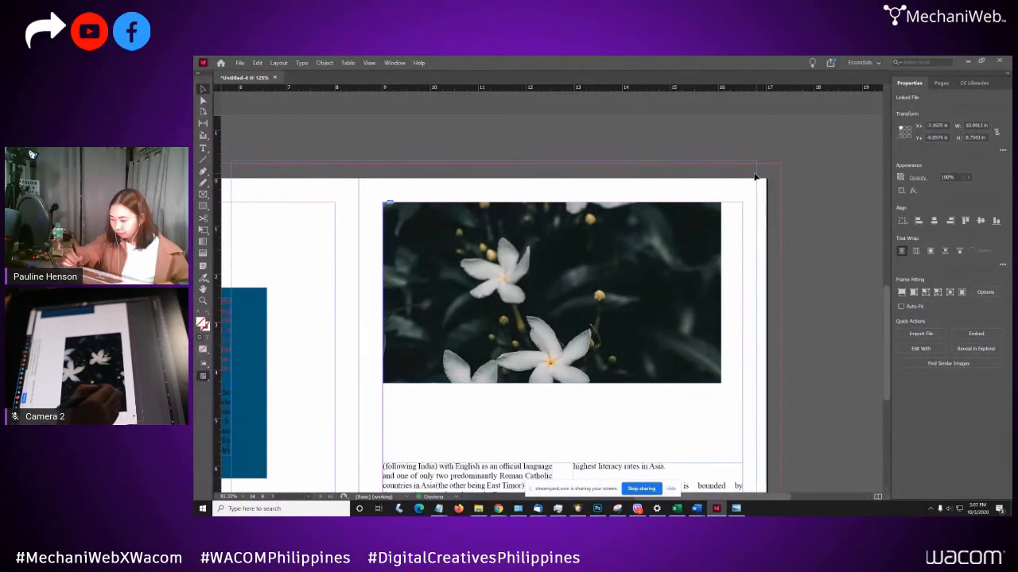
{"action": "left_click_drag", "start_coordinate": [655, 302], "coordinate": [669, 271]}
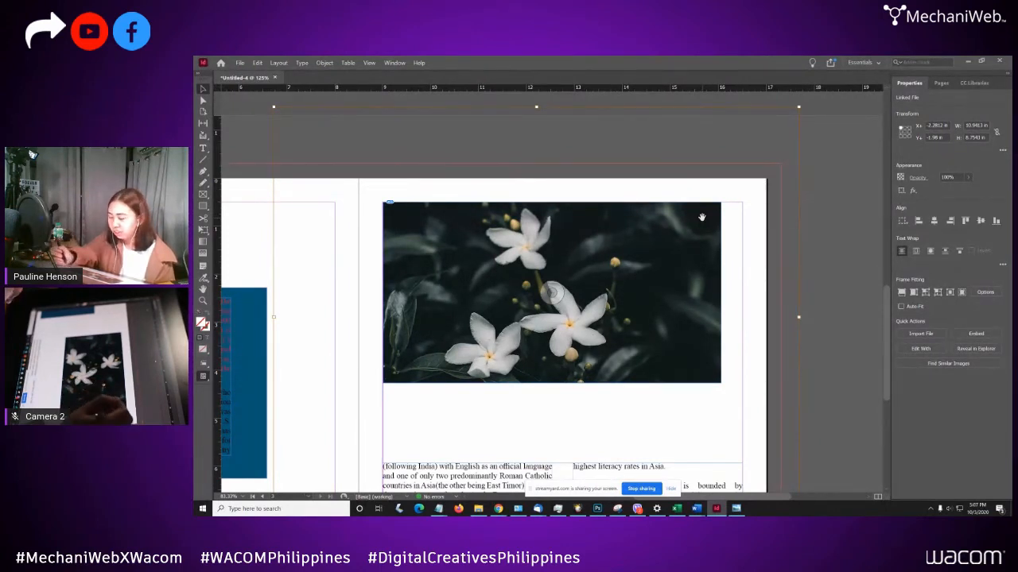
{"action": "left_click", "coordinate": [805, 203]}
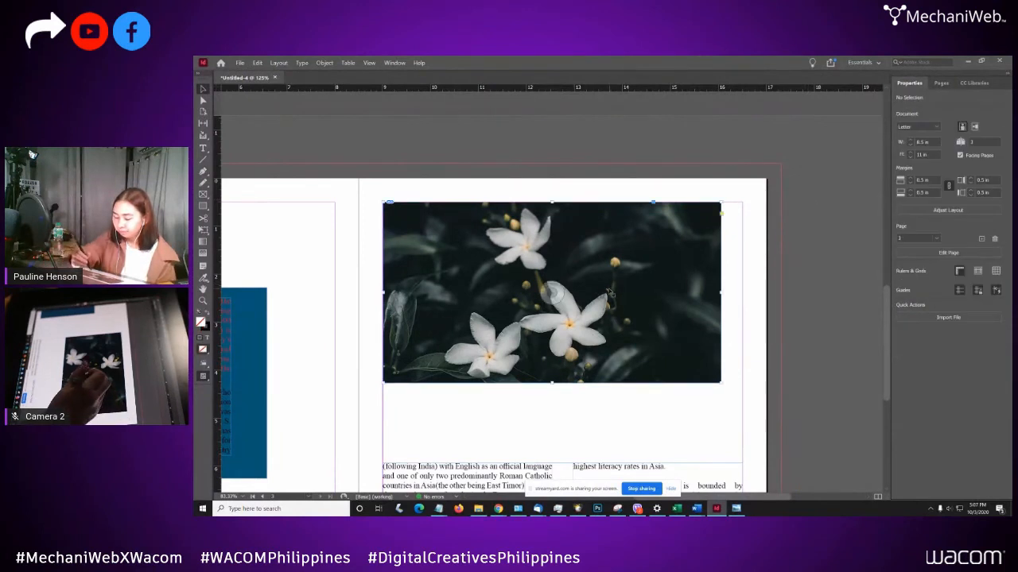
{"action": "left_click", "coordinate": [612, 295]}
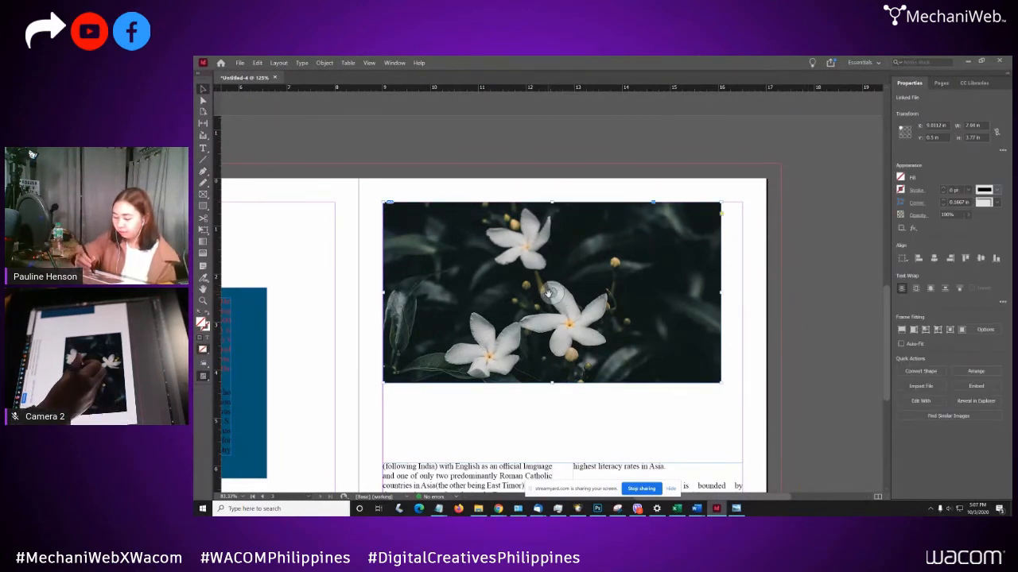
{"action": "left_click", "coordinate": [803, 199]}
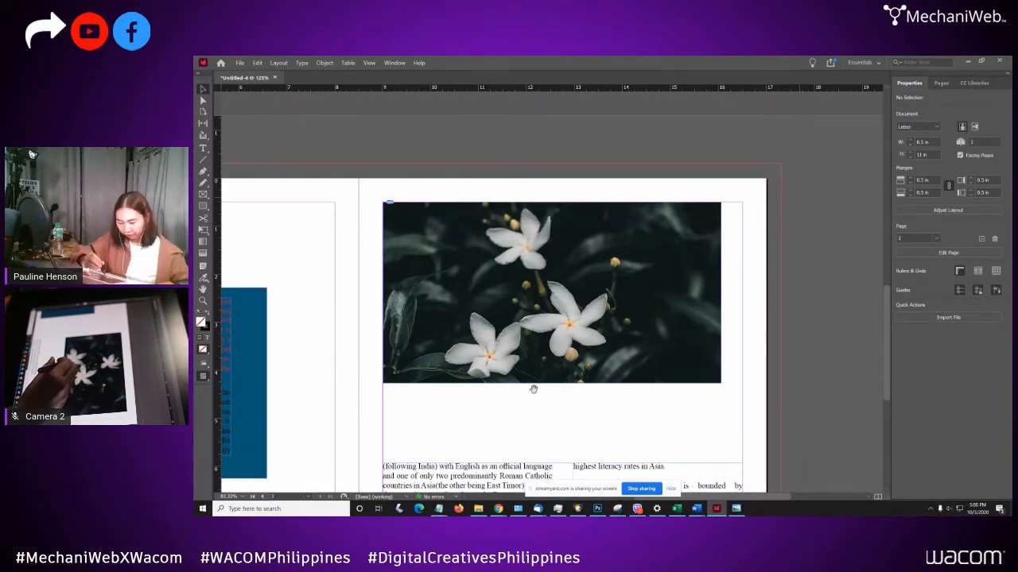
- Select the flower image inside the left page's frame and examine how far it extends beyond the frame
{"action": "left_click_drag", "start_coordinate": [533, 390], "coordinate": [676, 238]}
{"action": "left_click_drag", "start_coordinate": [510, 395], "coordinate": [595, 276]}
{"action": "left_click", "coordinate": [471, 349]}
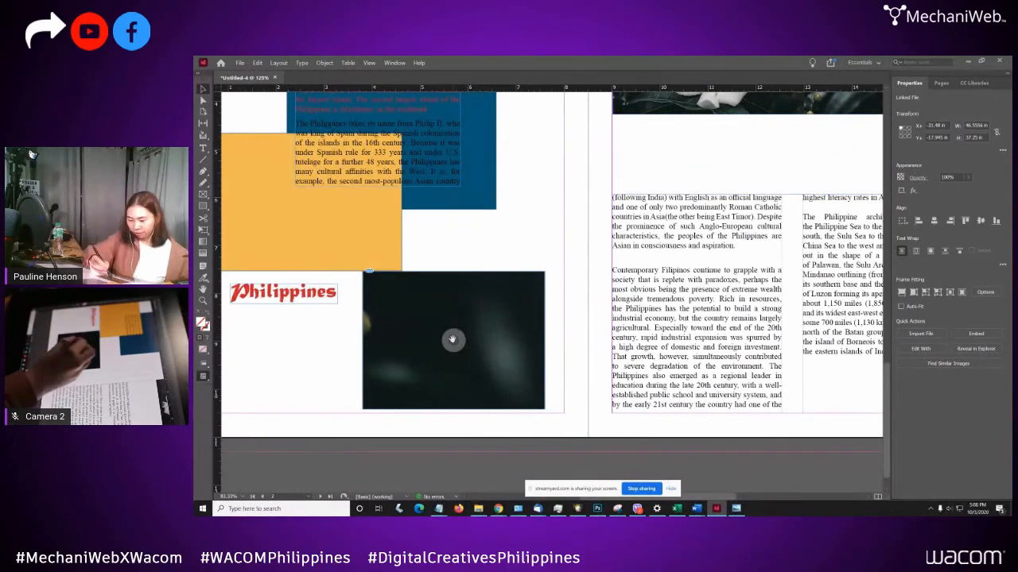
{"action": "double_click", "coordinate": [453, 339]}
{"action": "left_click", "coordinate": [451, 340]}
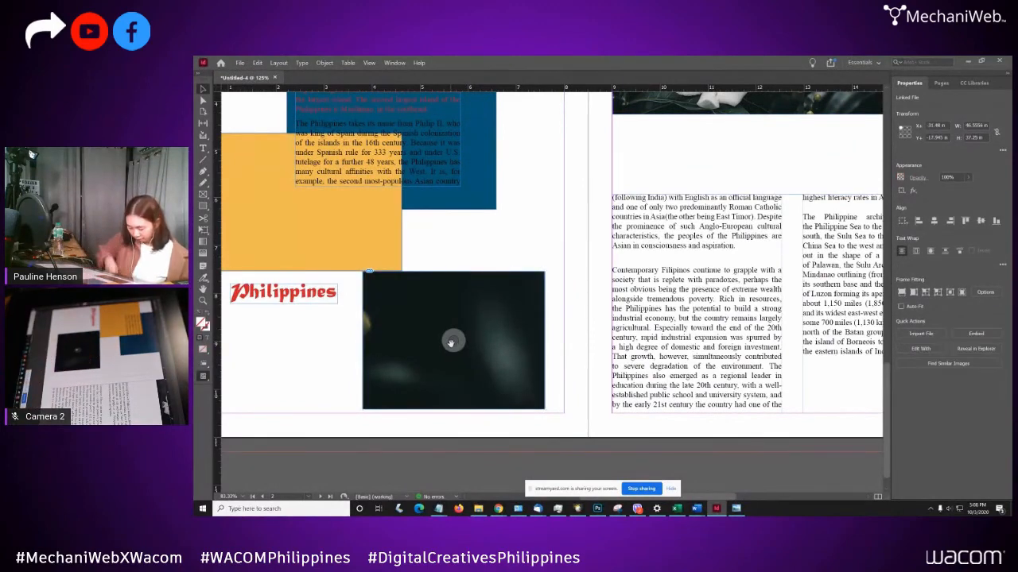
{"action": "key", "text": "ctrl+minus"}
{"action": "key", "text": "ctrl+minus"}
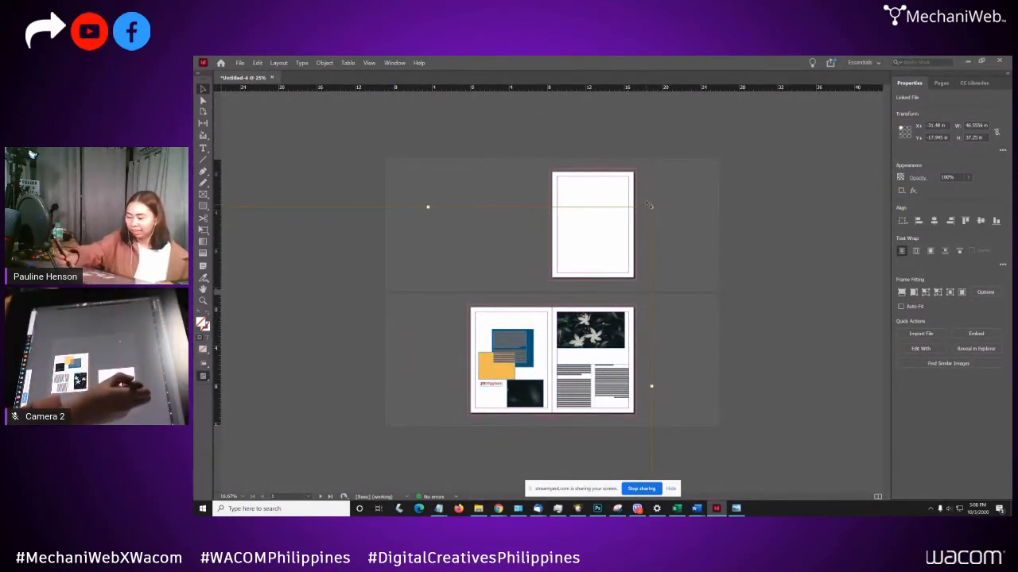
- Select the flower photo frame on the right page and examine it at actual size
{"action": "left_click", "coordinate": [667, 342]}
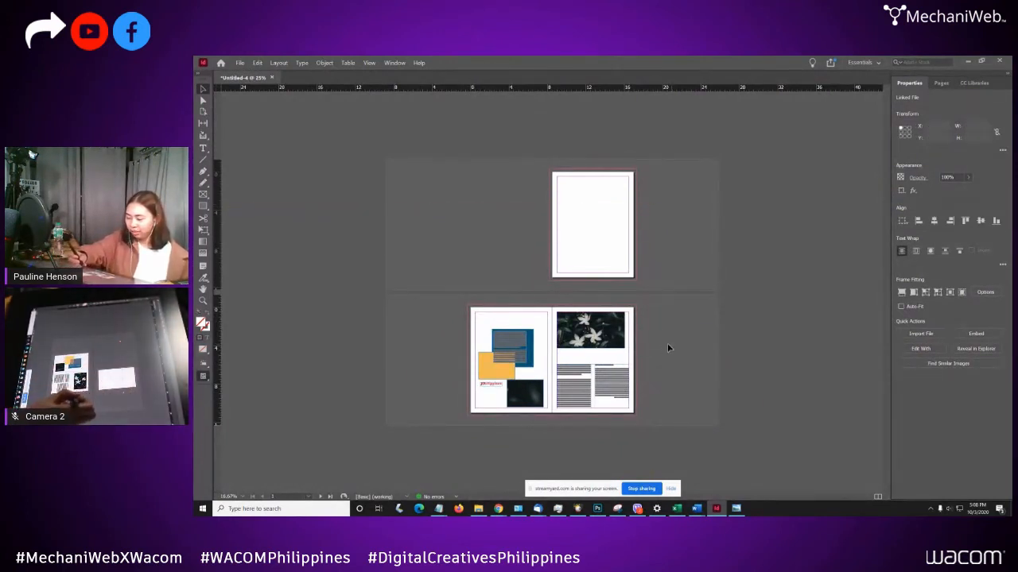
{"action": "left_click", "coordinate": [619, 335]}
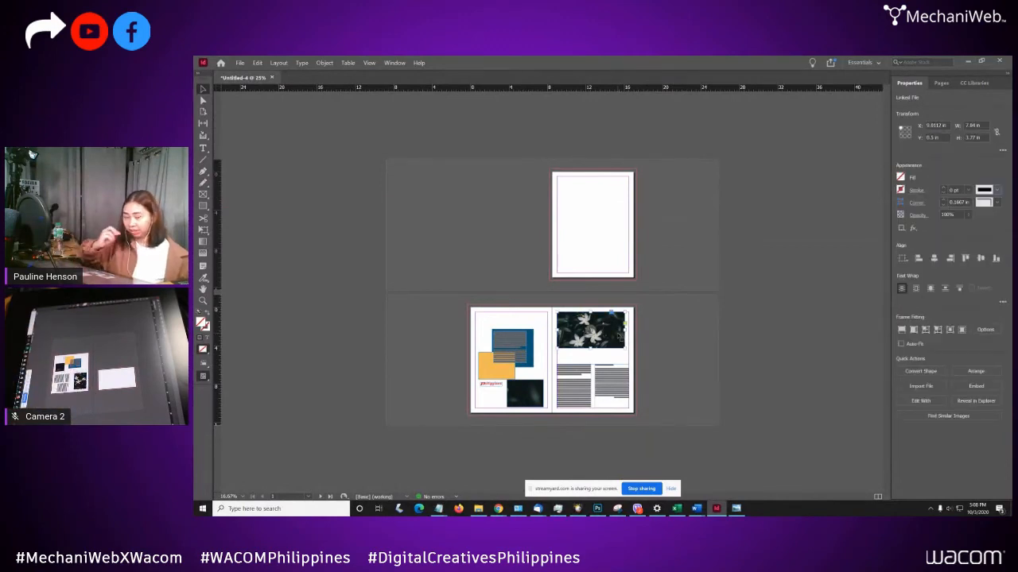
{"action": "key", "text": "ctrl+1"}
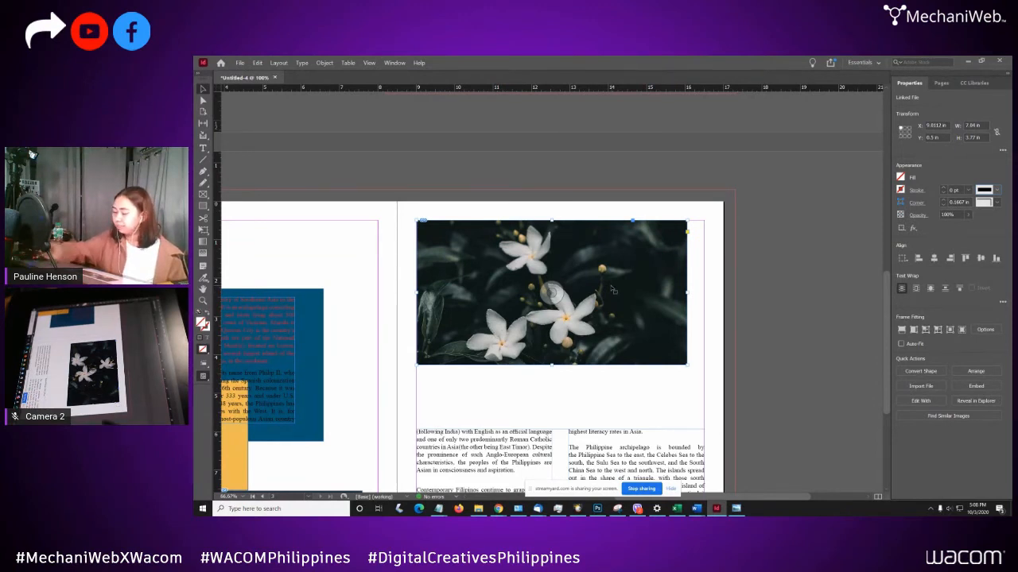
{"action": "left_click_drag", "start_coordinate": [664, 267], "coordinate": [662, 267]}
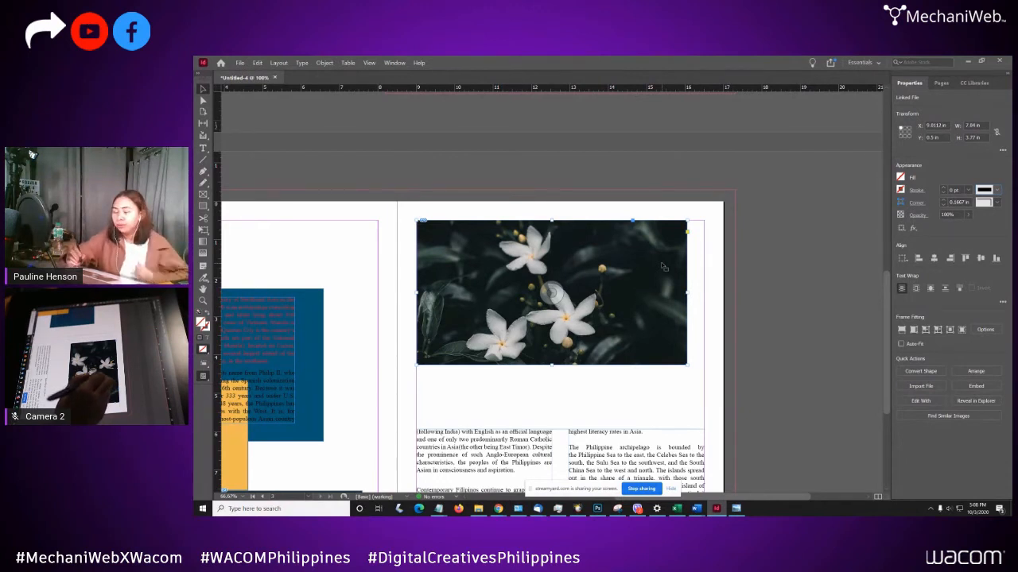
- Save the document as Sample in the Desktop folder INTRODUCTION TO INDESIGN, using the InDesign 2020 document format
{"action": "left_click", "coordinate": [240, 62]}
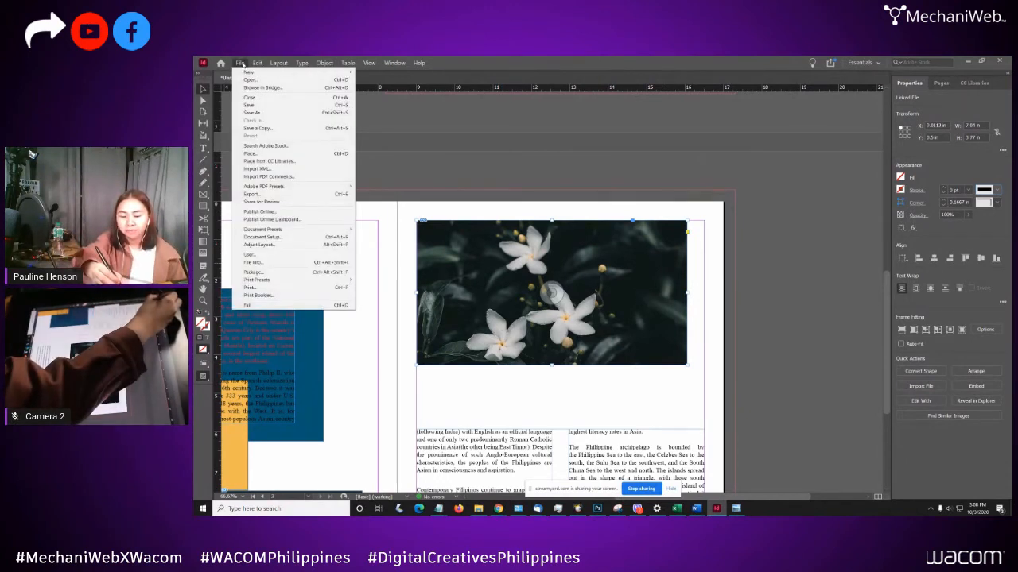
{"action": "left_click", "coordinate": [260, 106]}
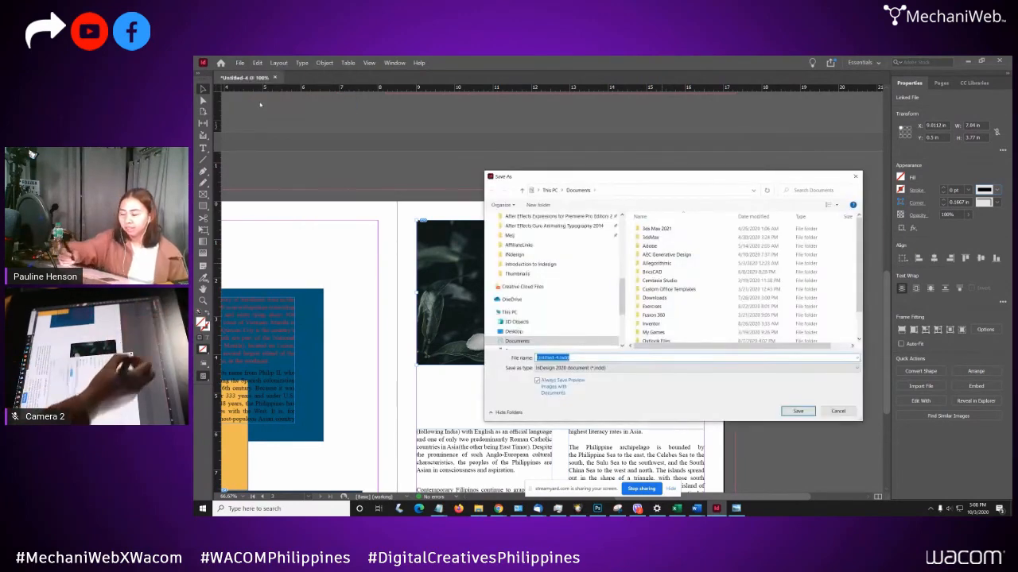
{"action": "scroll", "coordinate": [562, 236], "scroll_direction": "up", "scroll_amount": 5}
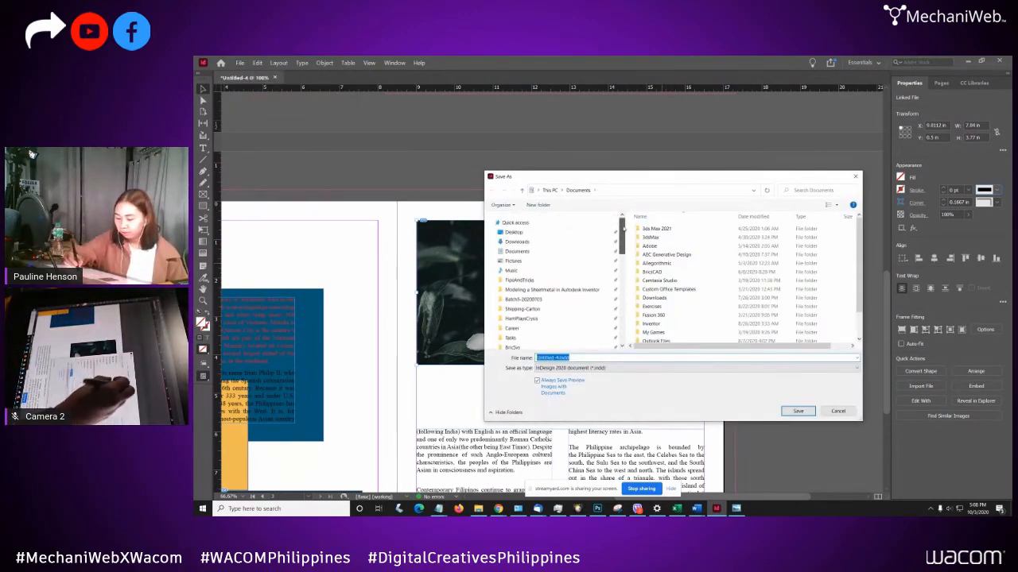
{"action": "left_click", "coordinate": [562, 236]}
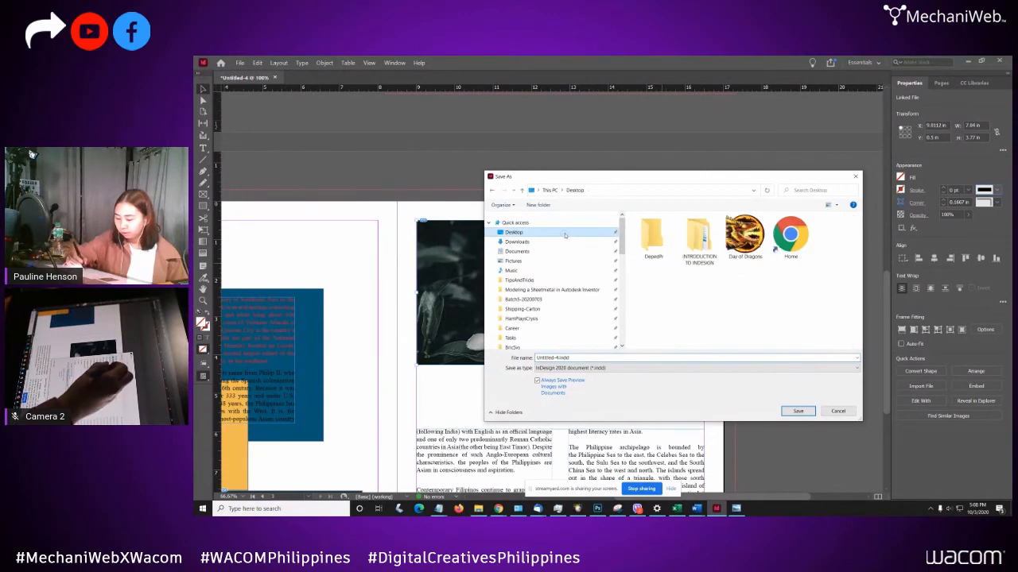
{"action": "double_click", "coordinate": [701, 239]}
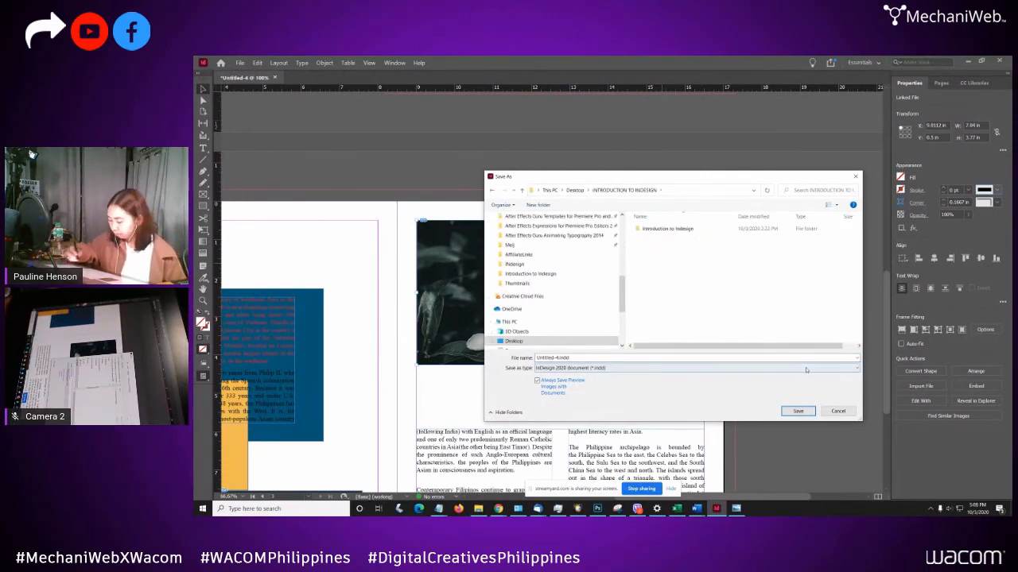
{"action": "left_click", "coordinate": [579, 359]}
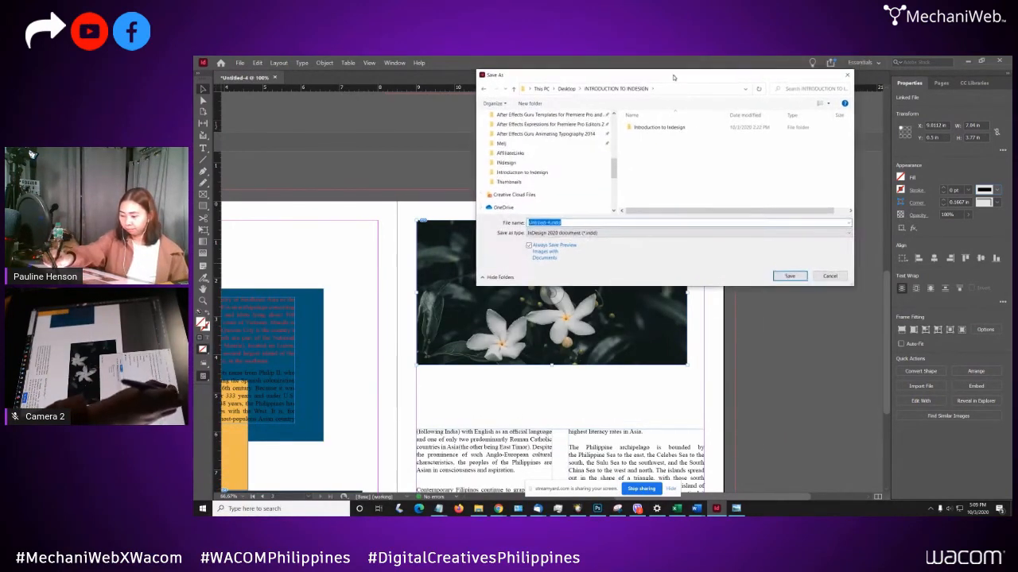
{"action": "type", "text": "Sample"}
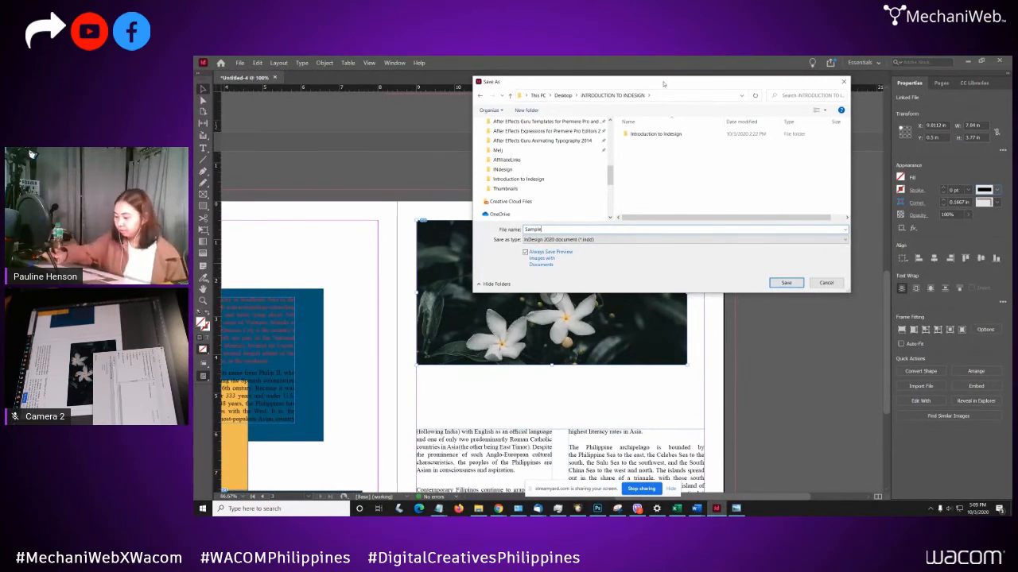
{"action": "left_click", "coordinate": [809, 240]}
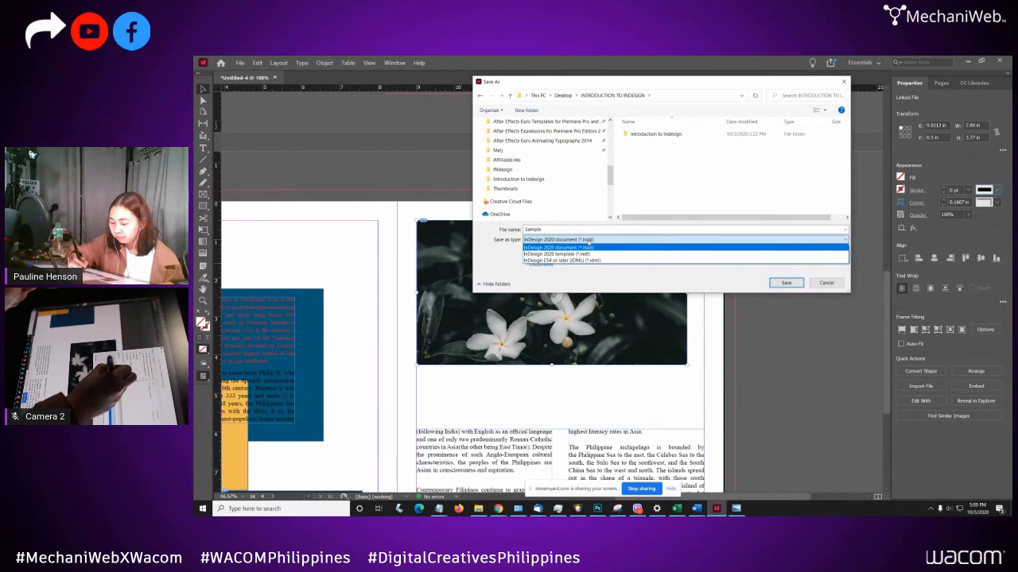
{"action": "left_click", "coordinate": [588, 247]}
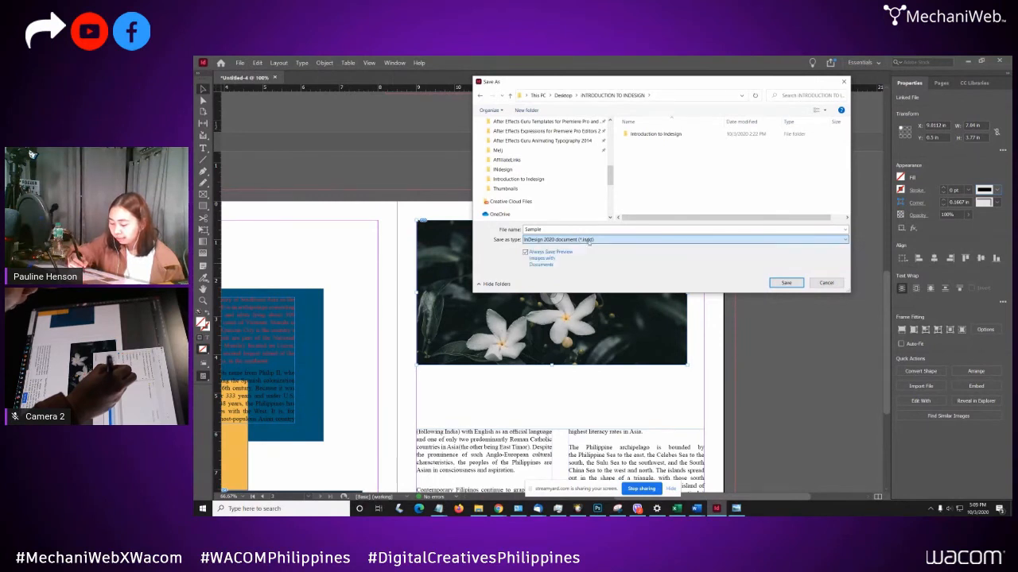
{"action": "left_click", "coordinate": [787, 282]}
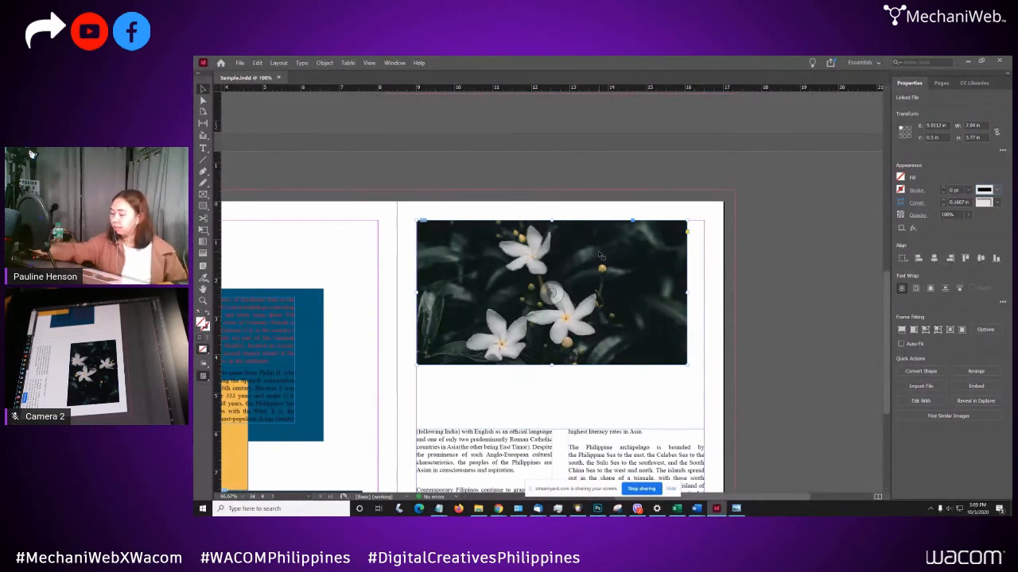
- Deselect the photo and start a JPEG export of the document as Sample.jpg in the INTRODUCTION TO INDESIGN folder
{"action": "left_click", "coordinate": [697, 233]}
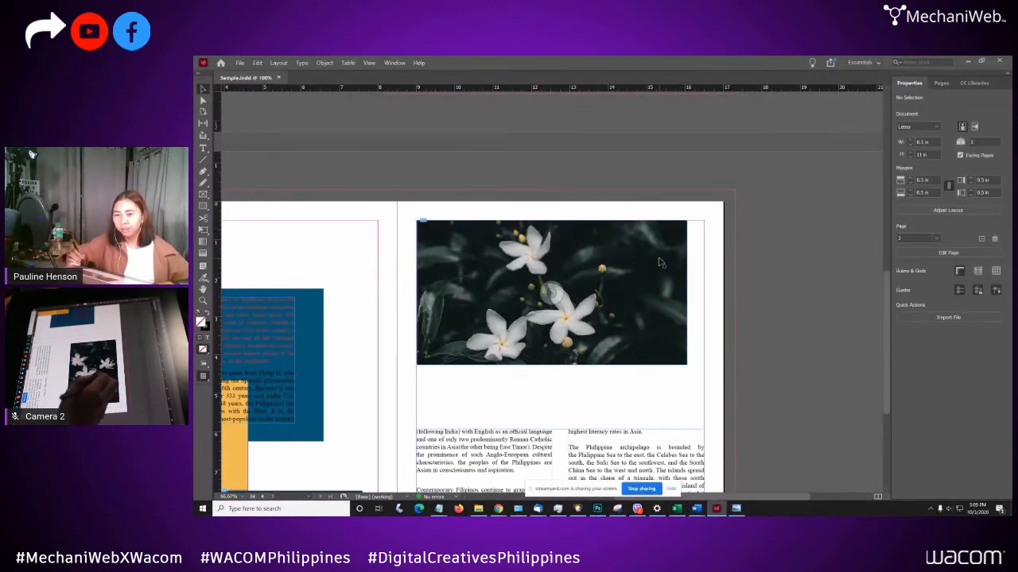
{"action": "left_click_drag", "start_coordinate": [573, 361], "coordinate": [722, 244]}
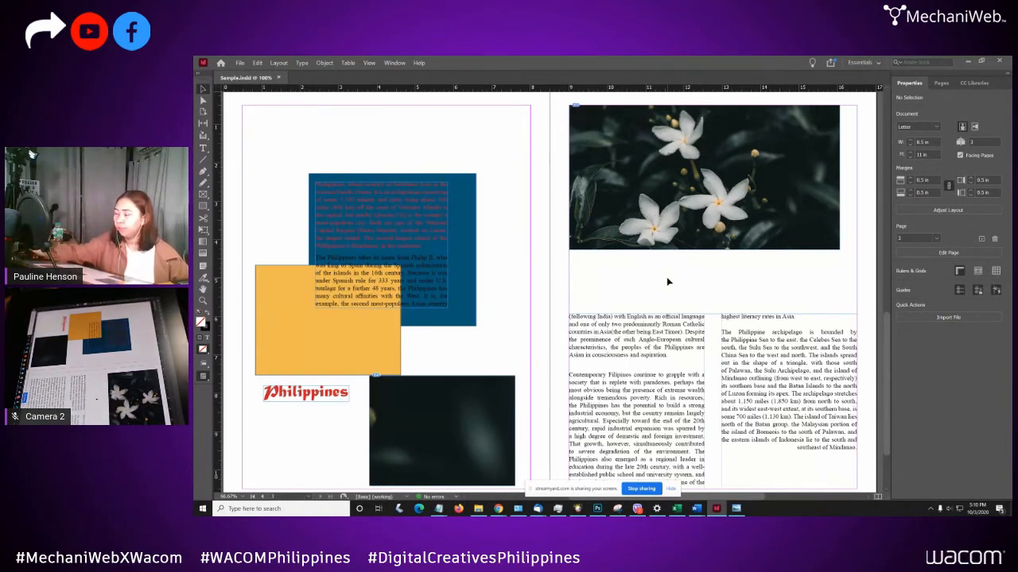
{"action": "left_click", "coordinate": [240, 62]}
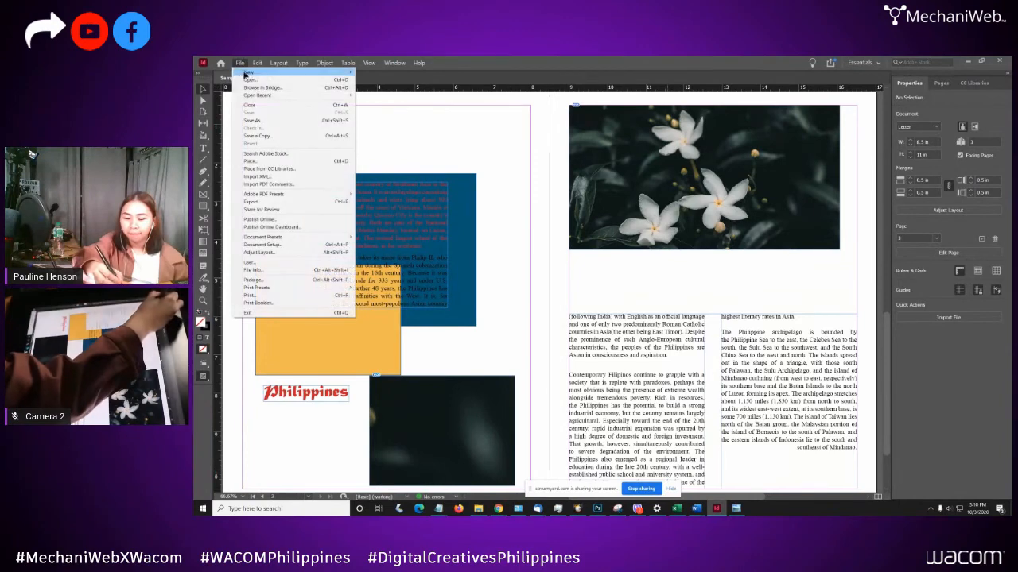
{"action": "left_click", "coordinate": [278, 206]}
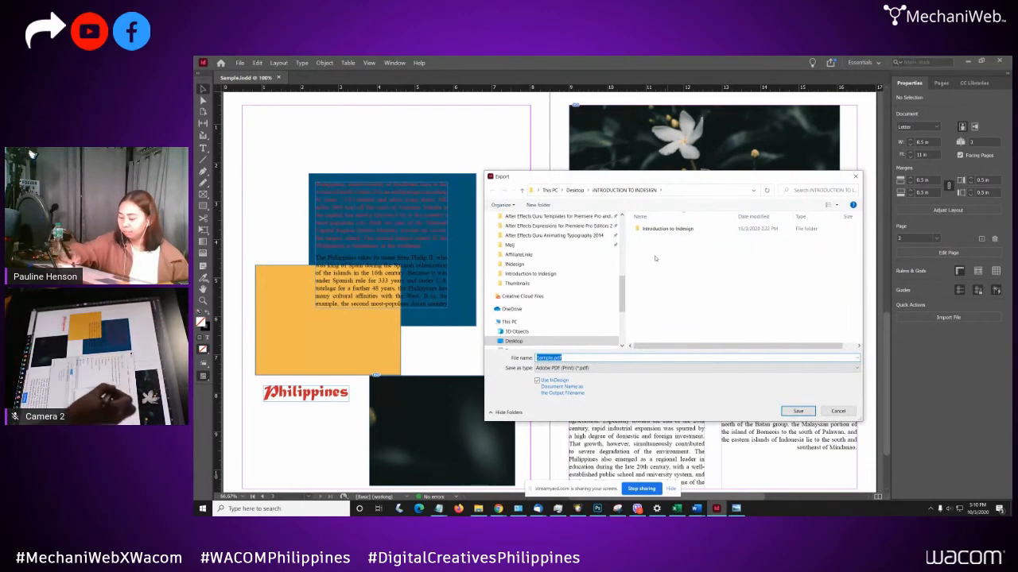
{"action": "left_click_drag", "start_coordinate": [736, 180], "coordinate": [688, 172]}
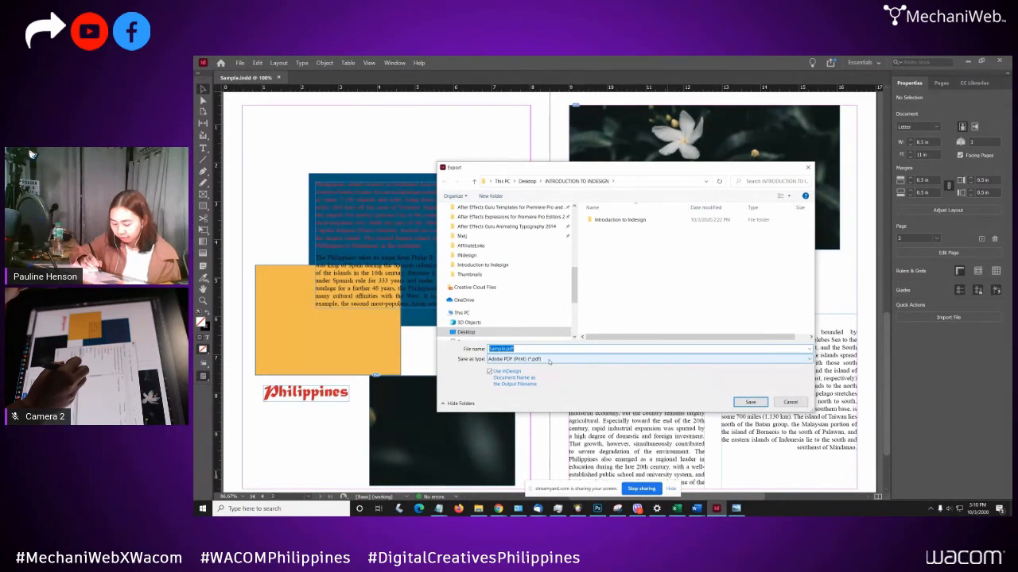
{"action": "left_click", "coordinate": [551, 362]}
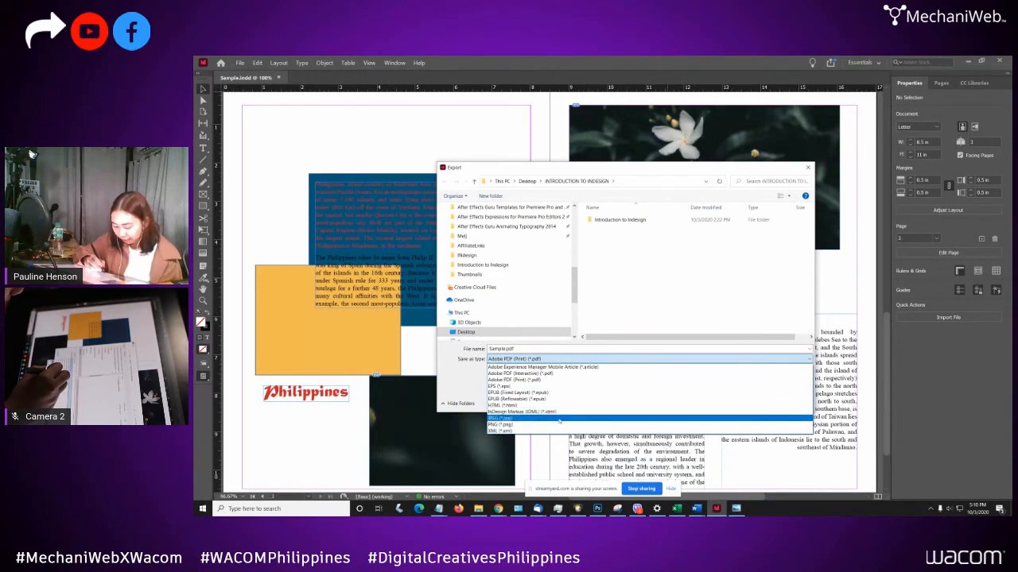
{"action": "left_click", "coordinate": [559, 420]}
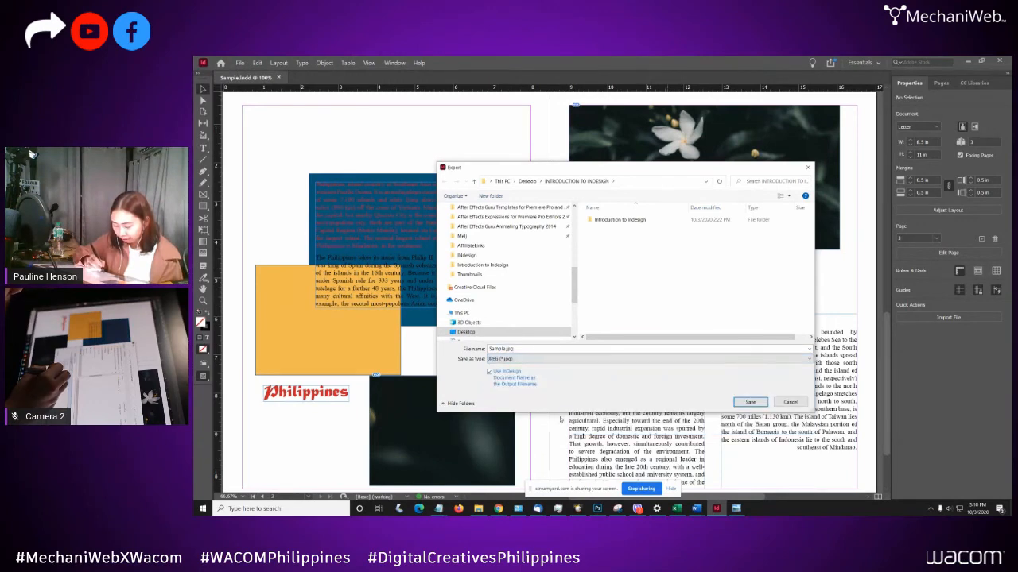
{"action": "left_click", "coordinate": [760, 403]}
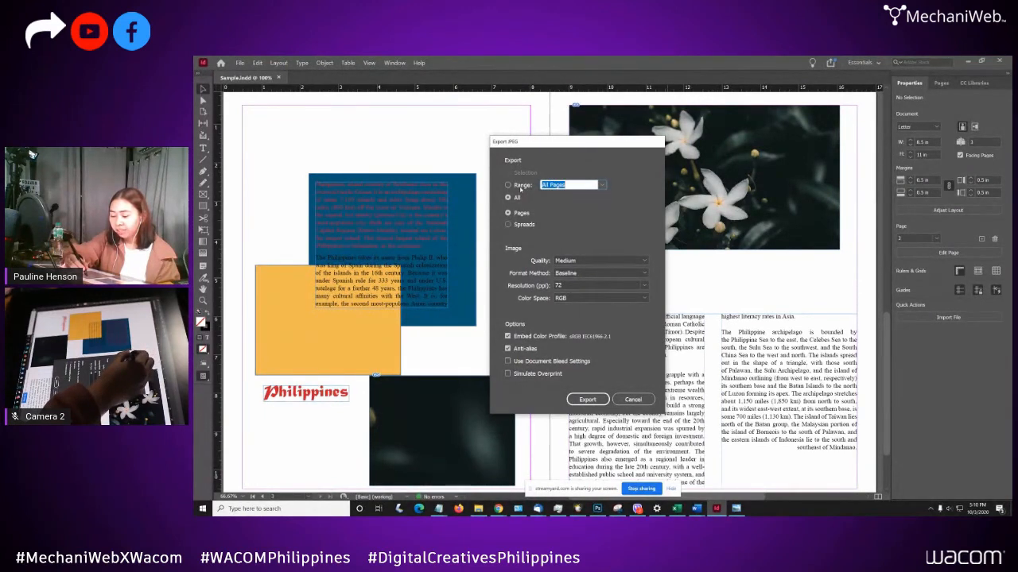
- Try restricting the JPEG export range to page 1
{"action": "left_click", "coordinate": [523, 185]}
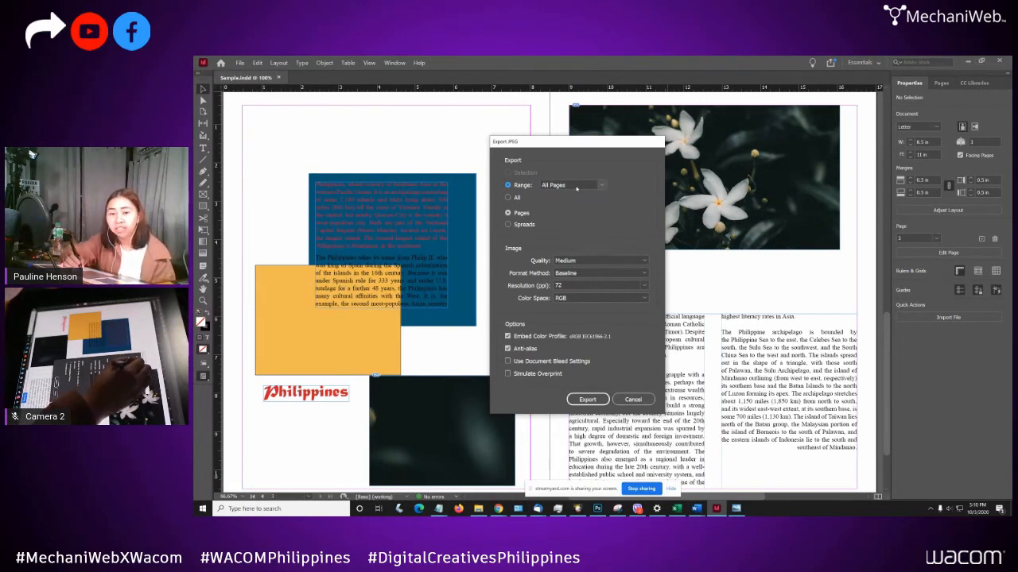
{"action": "left_click", "coordinate": [563, 186]}
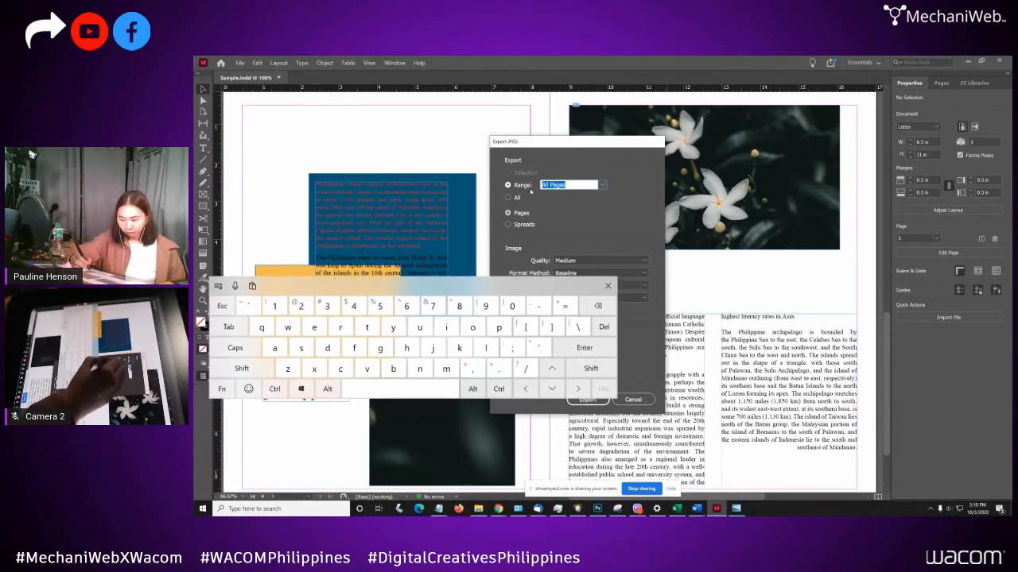
{"action": "left_click", "coordinate": [607, 285]}
{"action": "type", "text": "1"}
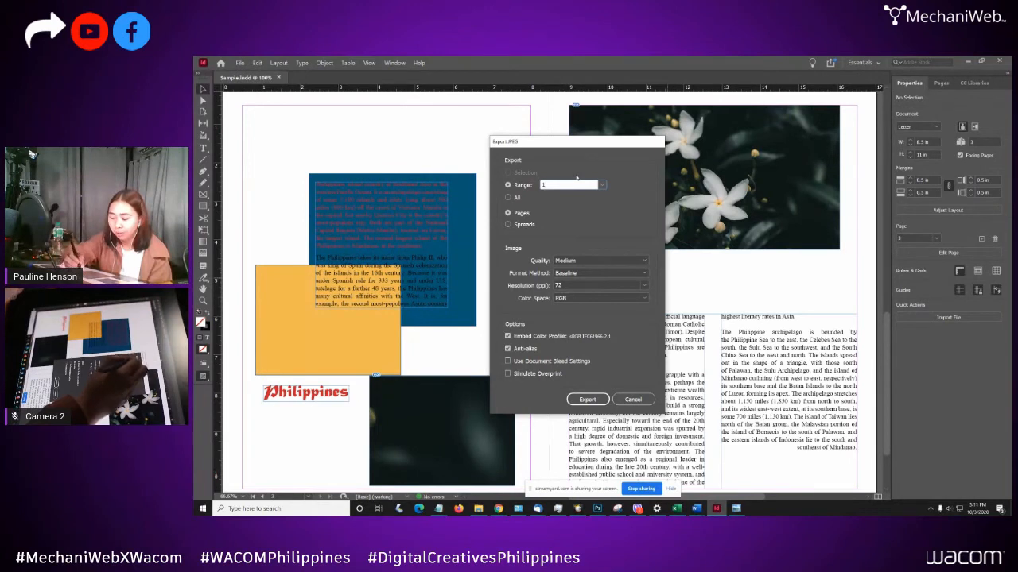
- Set the JPEG export to include all pages and output them as spreads
{"action": "left_click", "coordinate": [508, 197]}
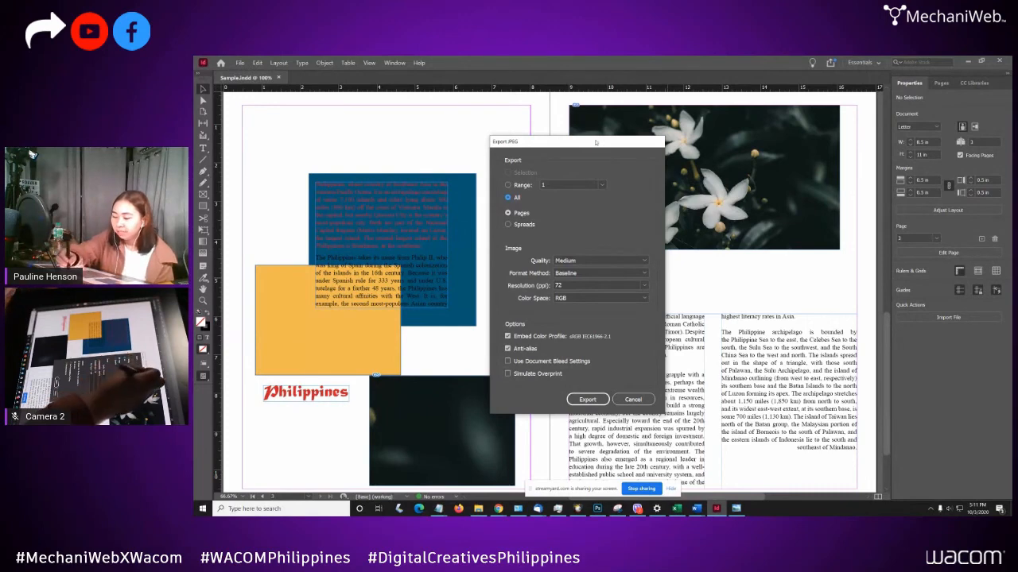
{"action": "left_click_drag", "start_coordinate": [602, 144], "coordinate": [678, 161]}
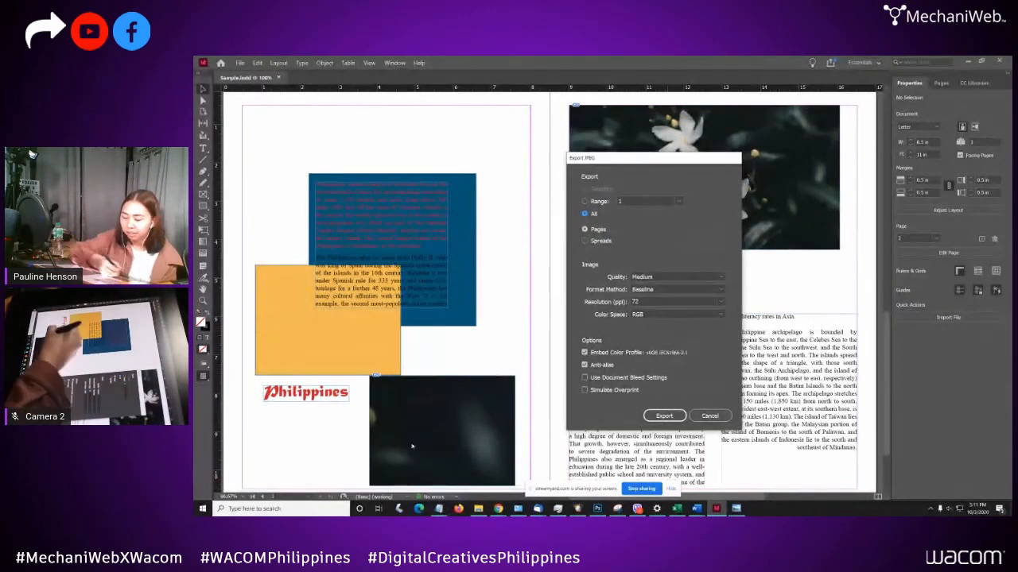
{"action": "left_click_drag", "start_coordinate": [704, 161], "coordinate": [580, 143]}
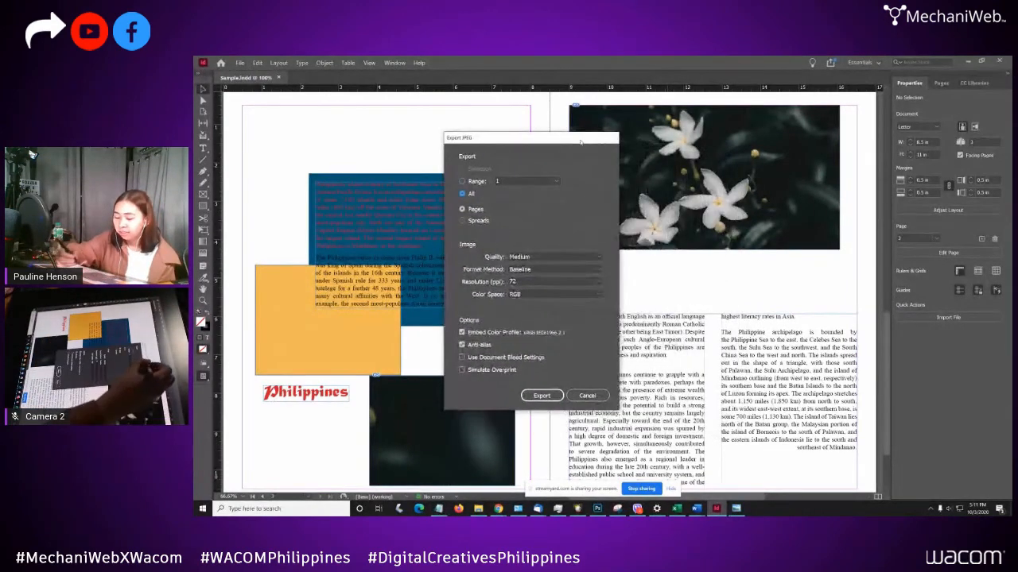
{"action": "left_click", "coordinate": [480, 222]}
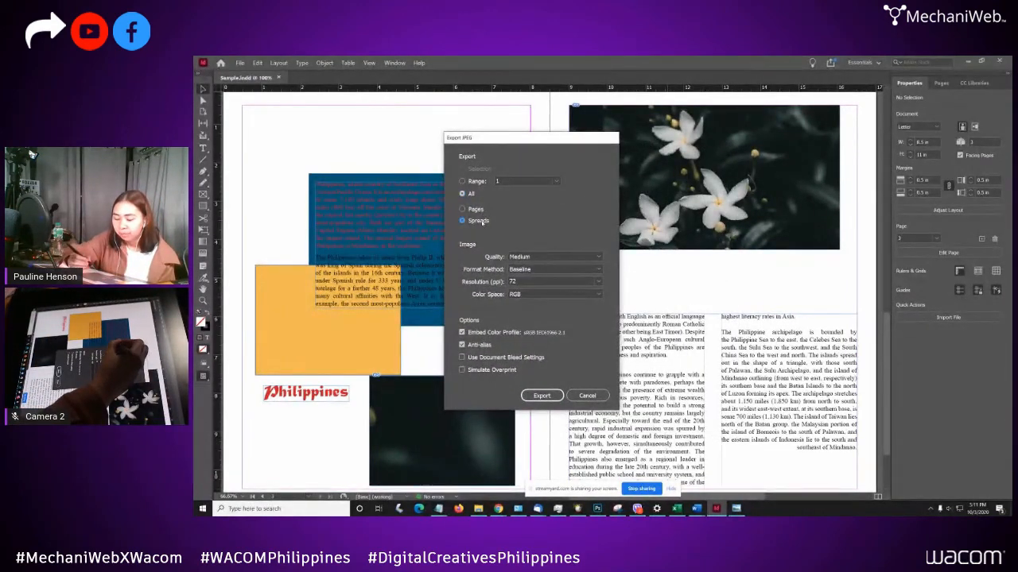
- Set the JPEG export's image quality to High
{"action": "left_click", "coordinate": [600, 258]}
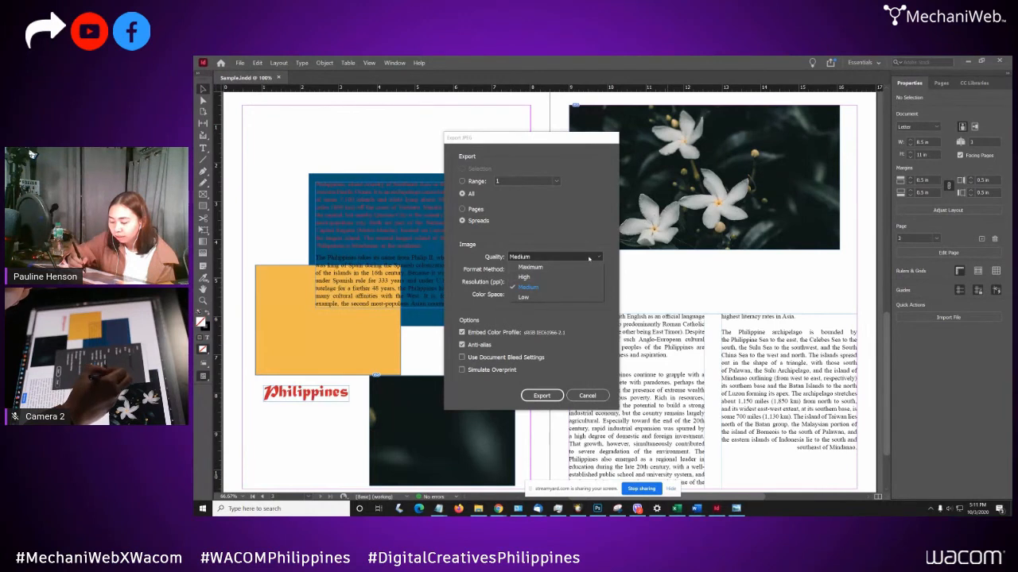
{"action": "left_click", "coordinate": [589, 259]}
{"action": "left_click", "coordinate": [589, 258]}
{"action": "left_click", "coordinate": [590, 256]}
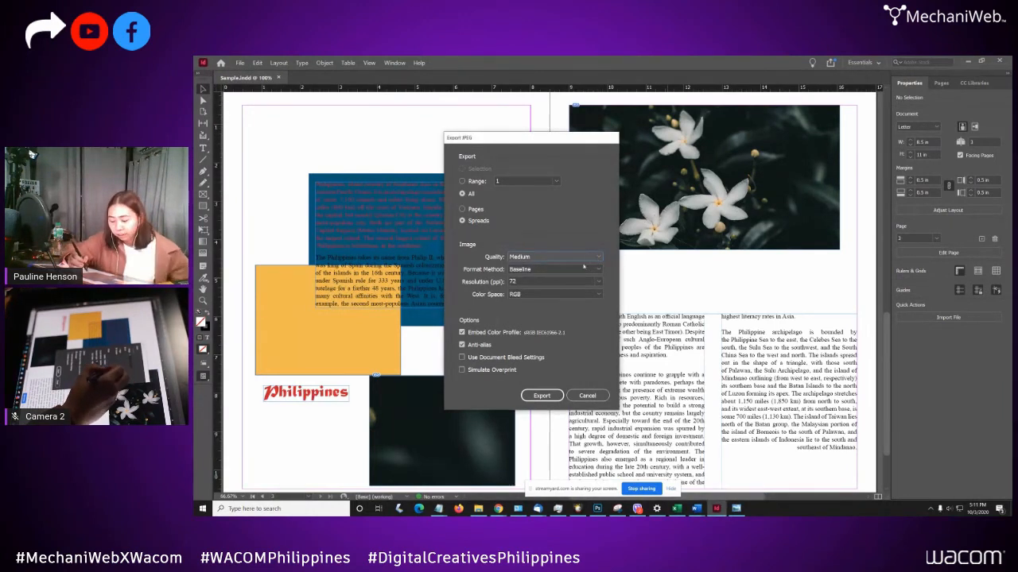
{"action": "left_click", "coordinate": [589, 257]}
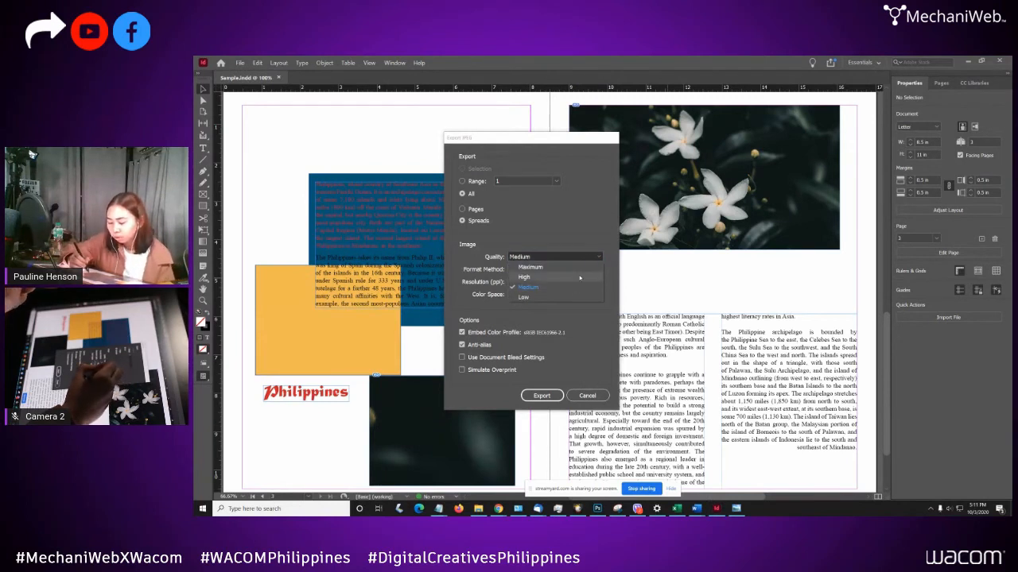
{"action": "left_click", "coordinate": [598, 256]}
{"action": "left_click", "coordinate": [597, 256]}
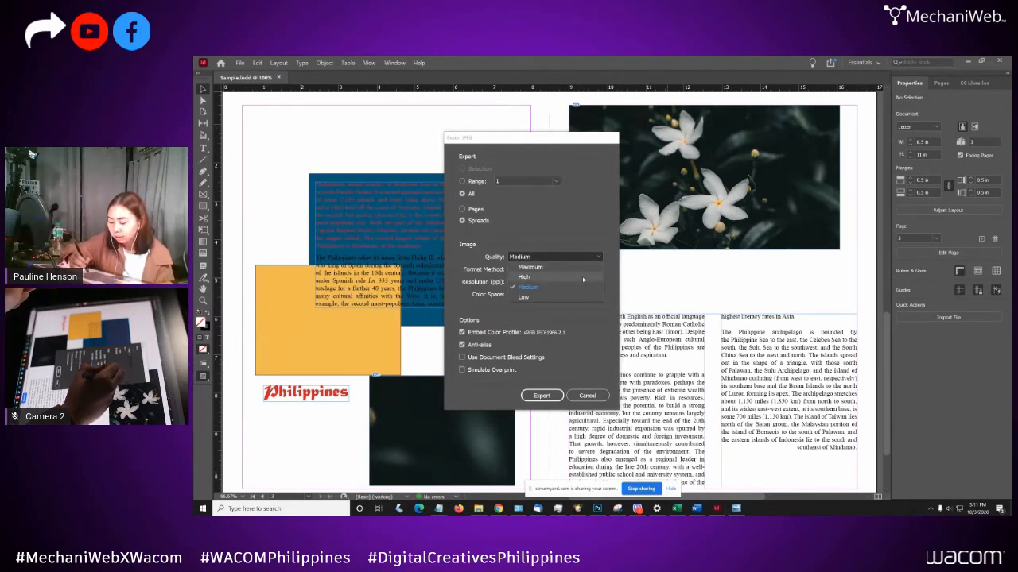
{"action": "left_click", "coordinate": [585, 278]}
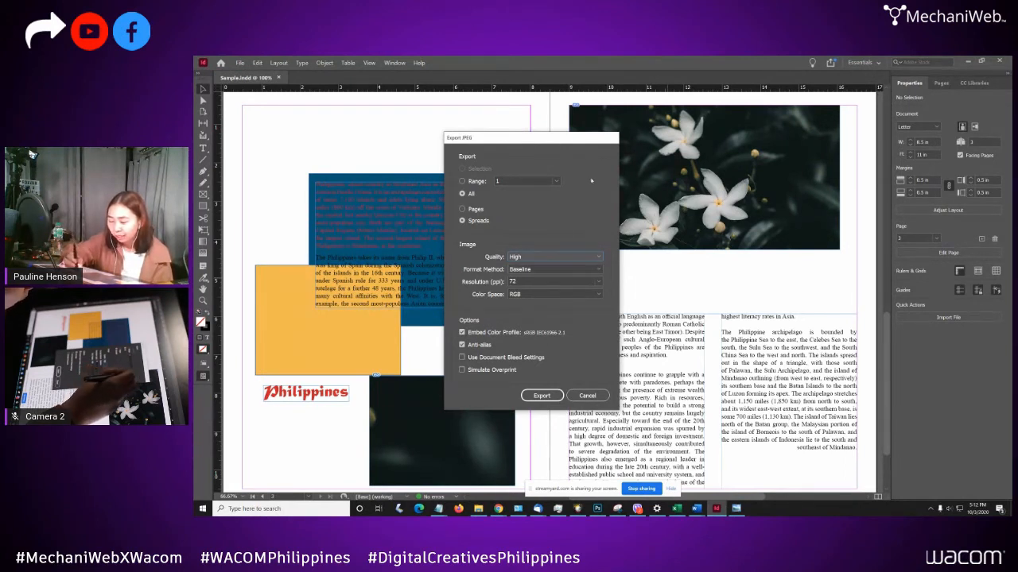
{"action": "left_click_drag", "start_coordinate": [599, 140], "coordinate": [615, 133]}
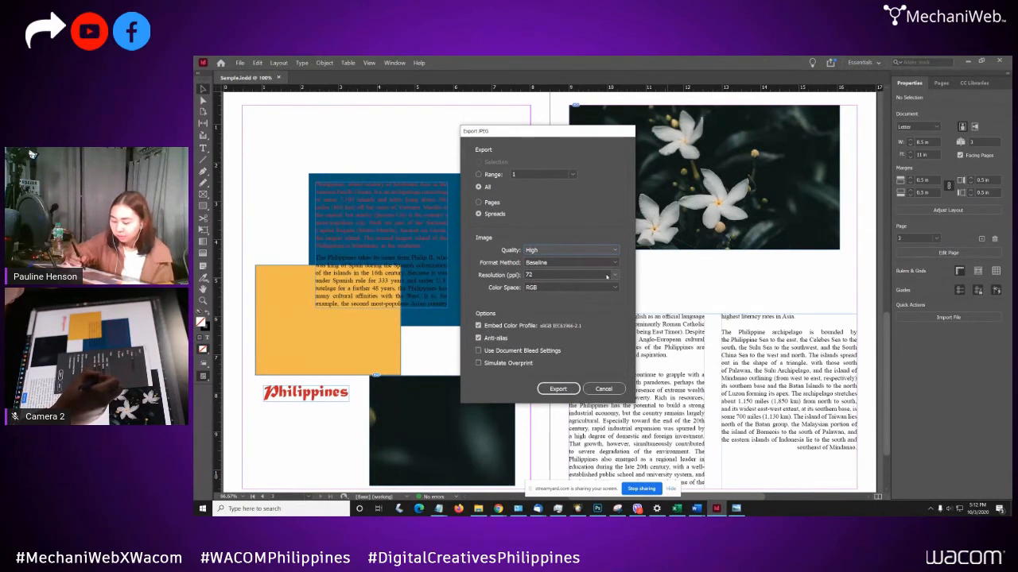
- Set the JPEG export's resolution to 300 ppi, keep the RGB color space, and run the export
{"action": "left_click", "coordinate": [613, 275]}
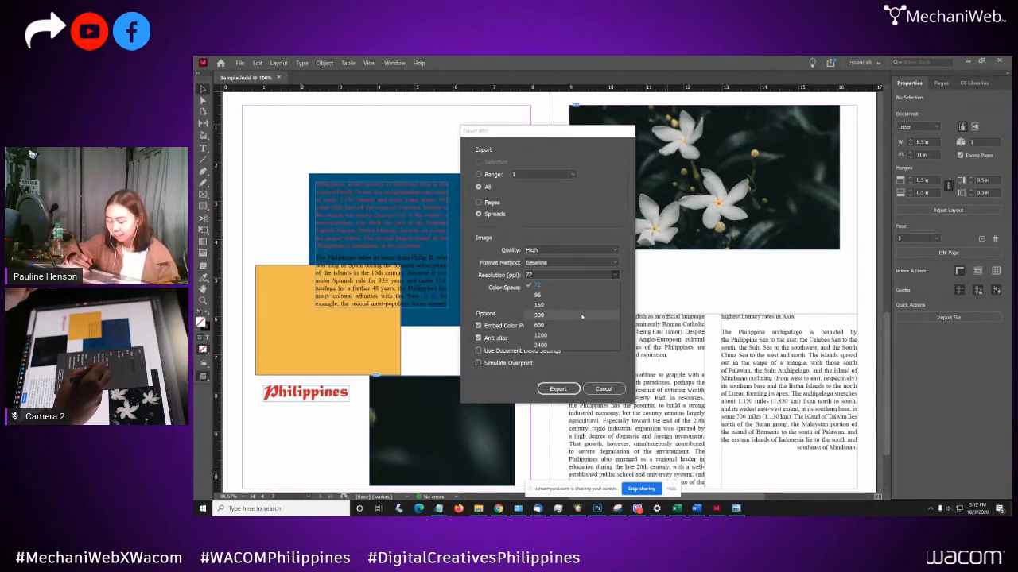
{"action": "left_click", "coordinate": [581, 317]}
{"action": "left_click", "coordinate": [612, 288]}
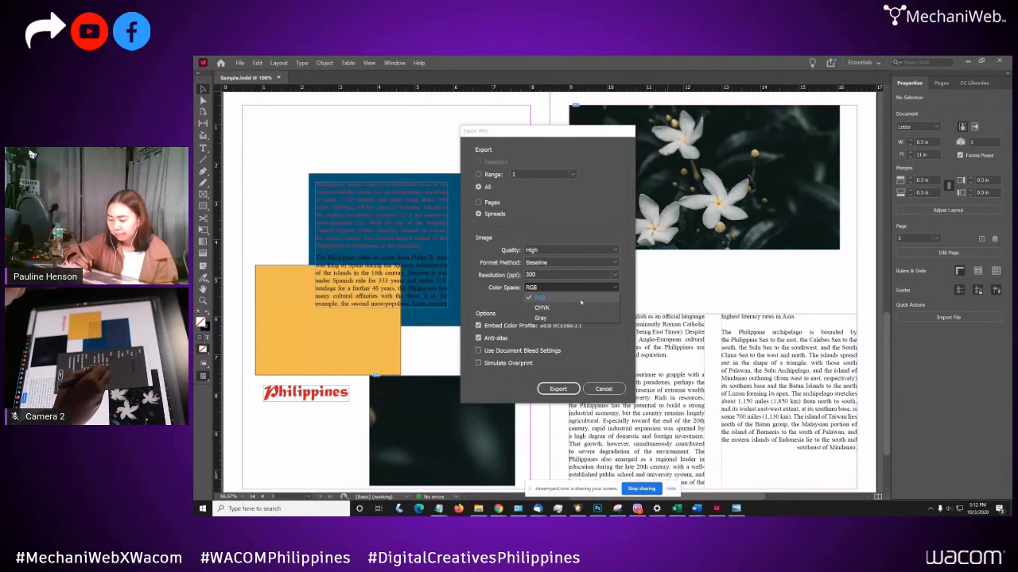
{"action": "left_click", "coordinate": [582, 299]}
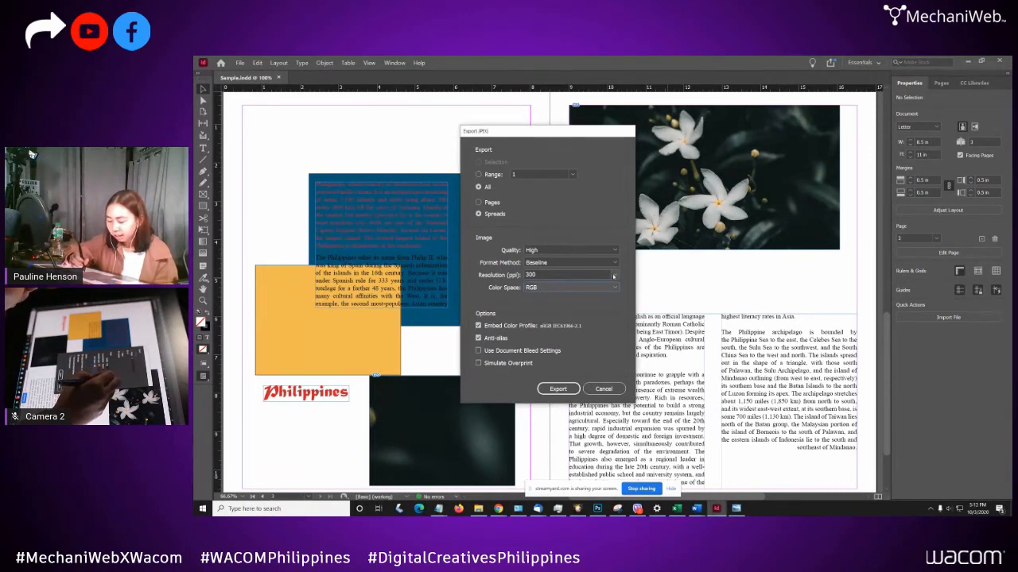
{"action": "left_click", "coordinate": [613, 275]}
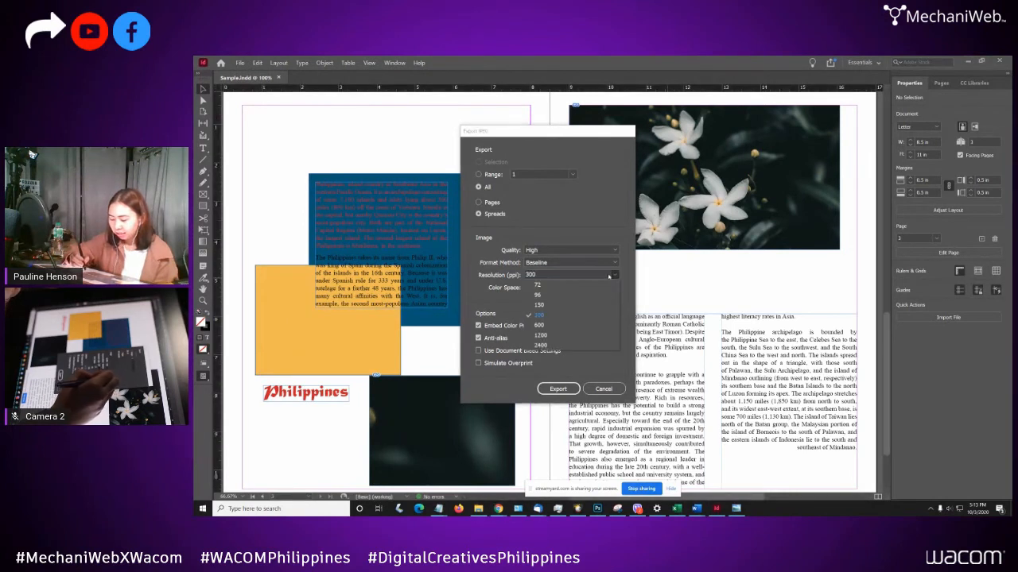
{"action": "left_click", "coordinate": [628, 284]}
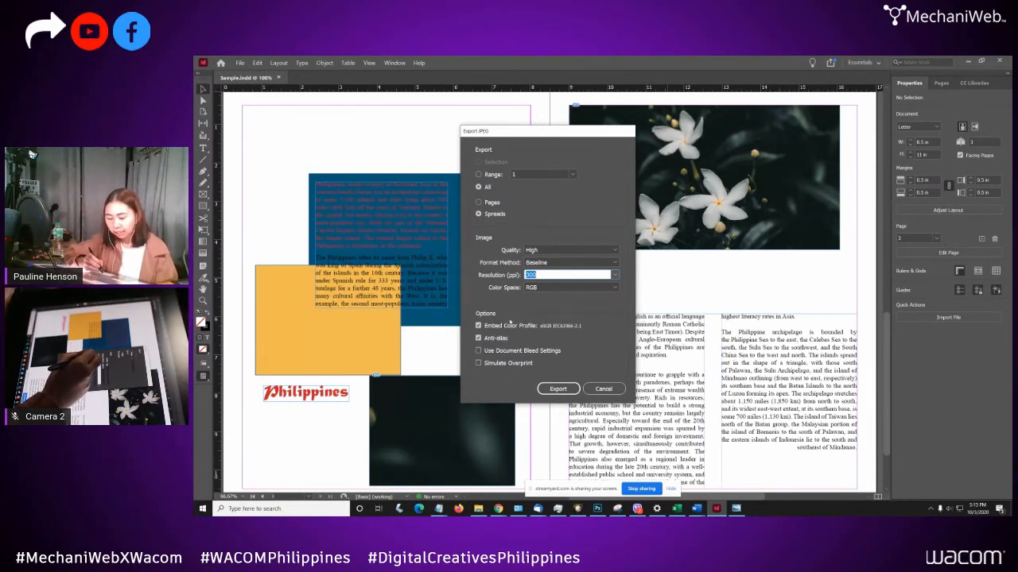
{"action": "left_click", "coordinate": [559, 389]}
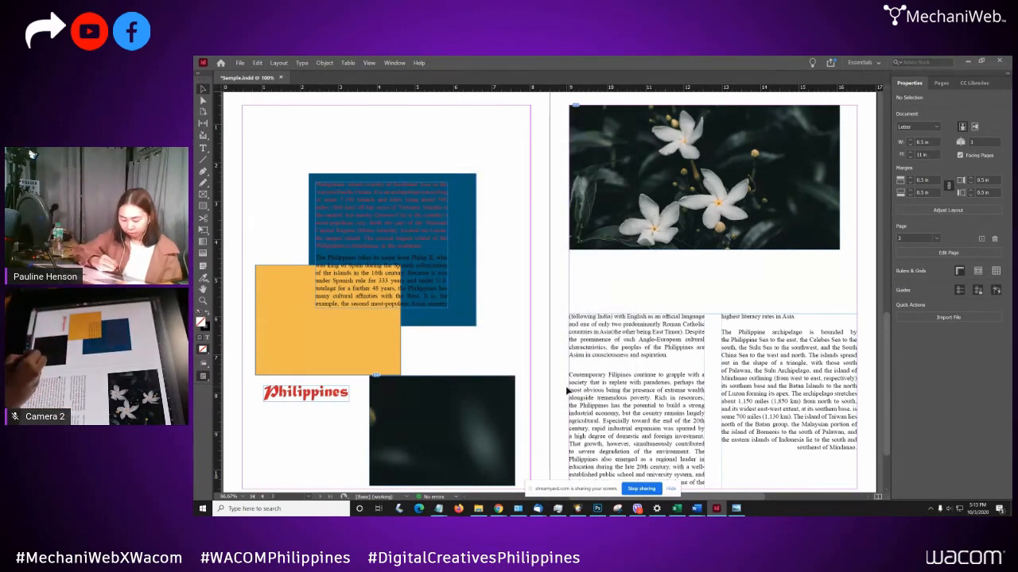
- Switch to File Explorer and open Sample2.jpg from the INTRODUCTION TO INDESIGN folder to check the exported spread
{"action": "left_click", "coordinate": [478, 509]}
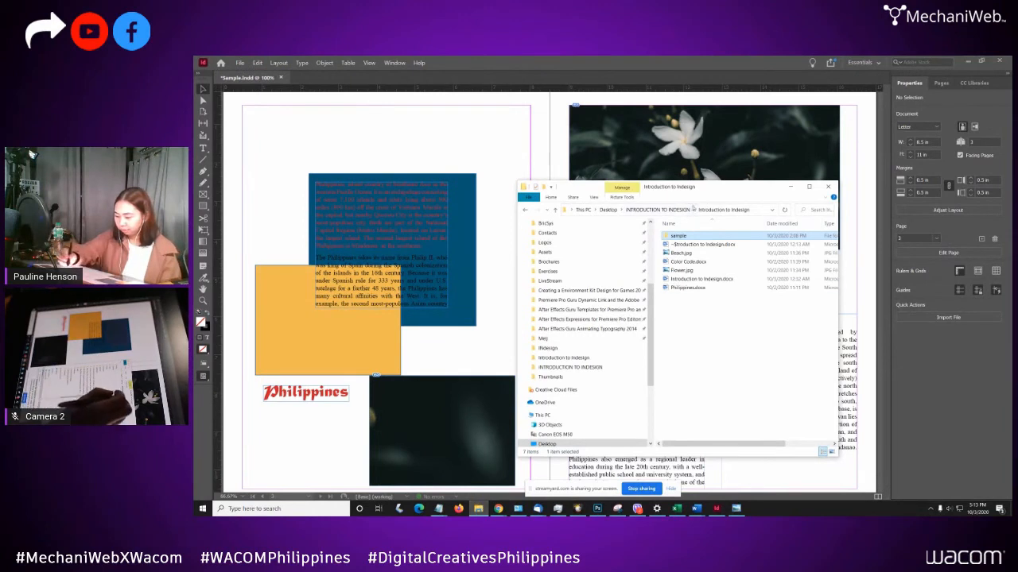
{"action": "left_click", "coordinate": [658, 210]}
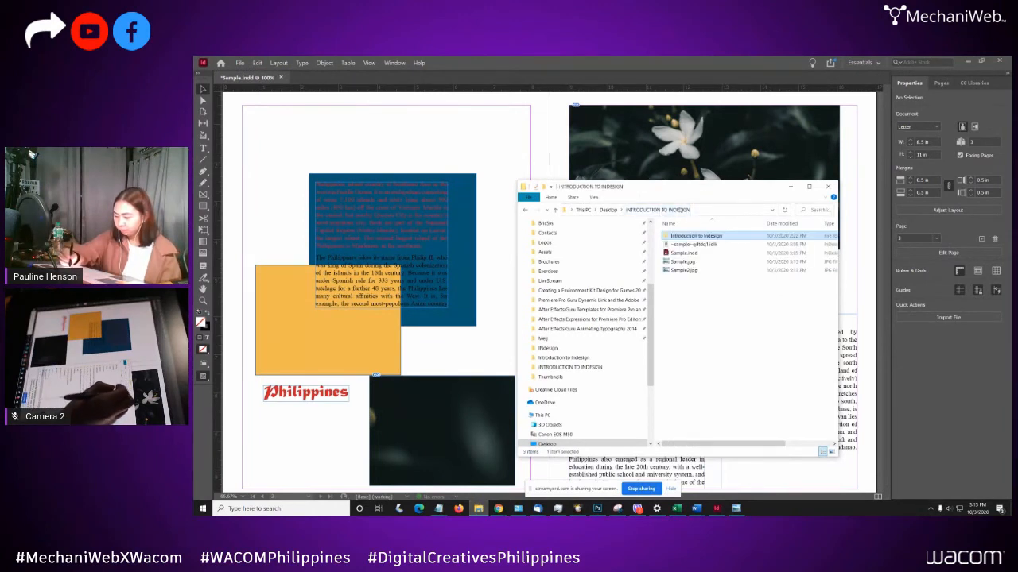
{"action": "left_click", "coordinate": [702, 270]}
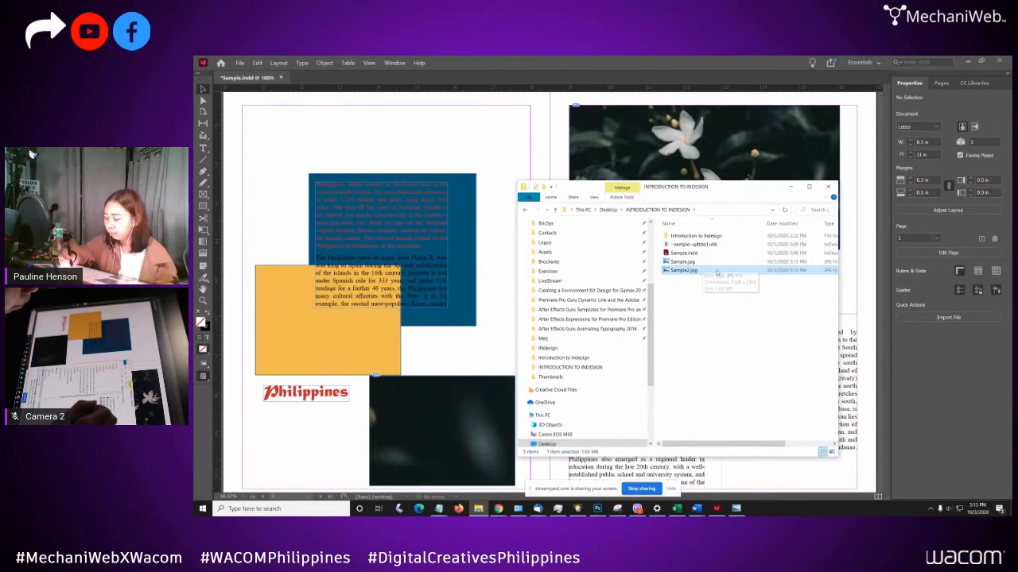
{"action": "double_click", "coordinate": [718, 270]}
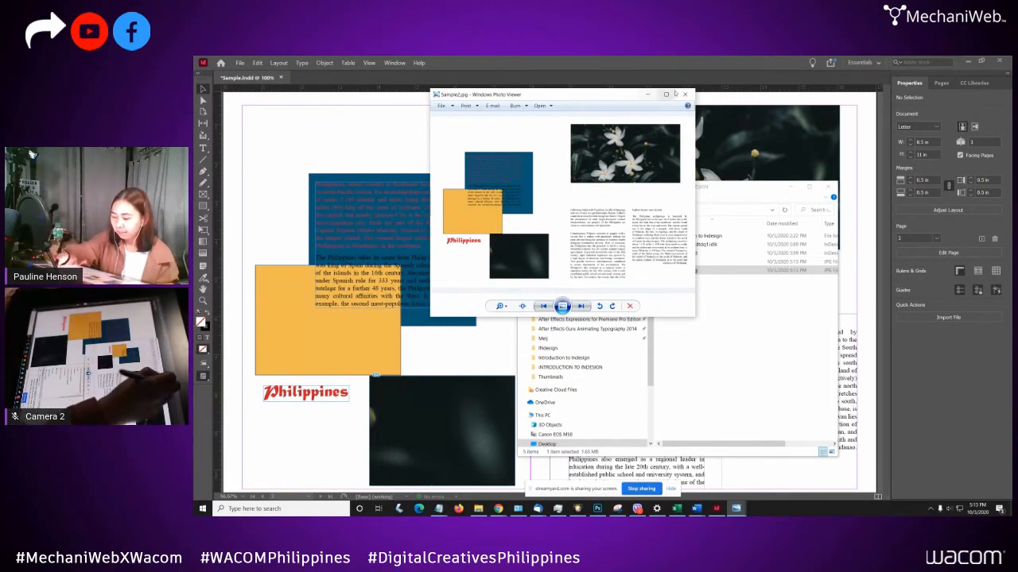
{"action": "left_click_drag", "start_coordinate": [625, 102], "coordinate": [501, 222]}
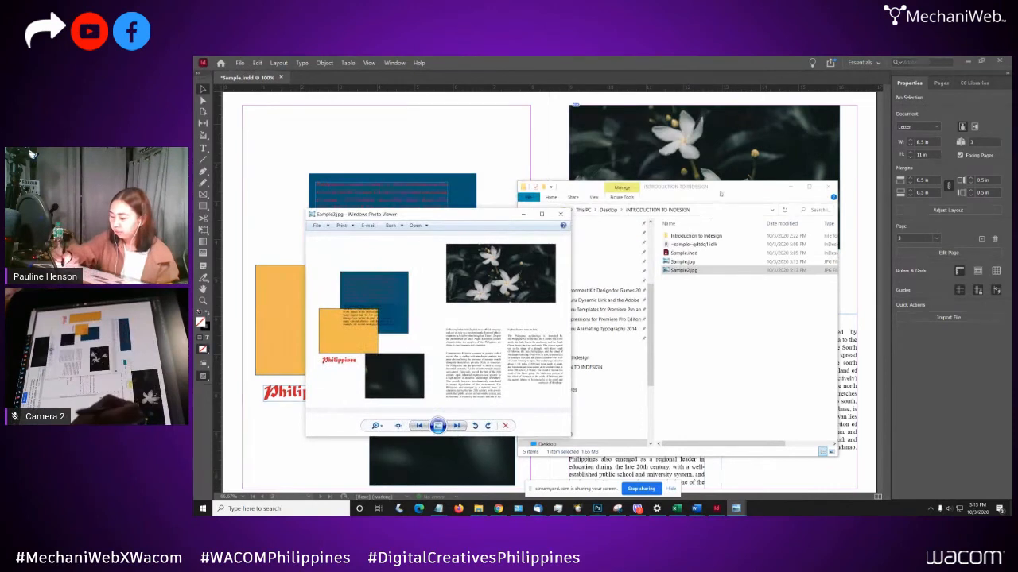
{"action": "left_click", "coordinate": [699, 269]}
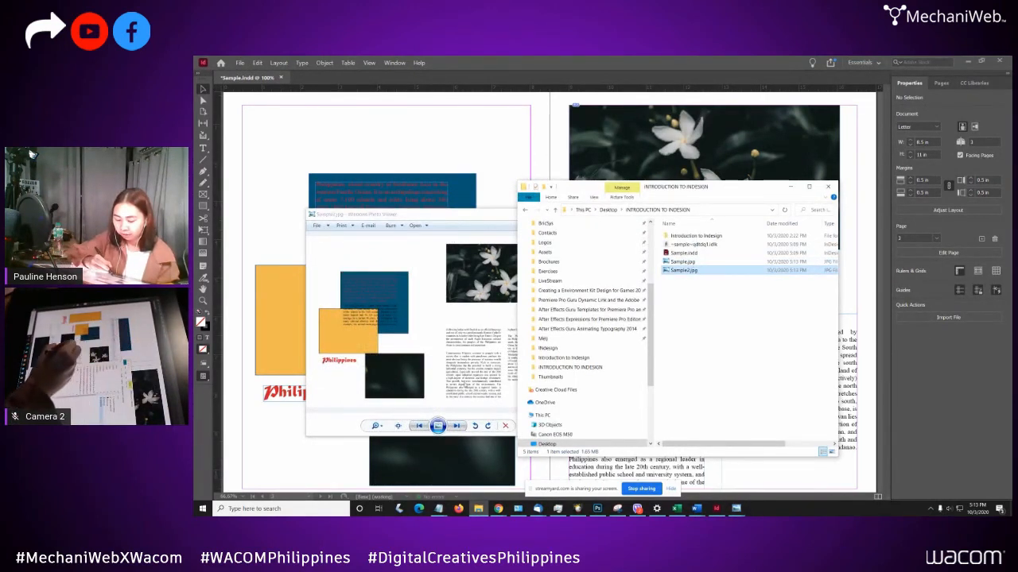
{"action": "left_click", "coordinate": [494, 215]}
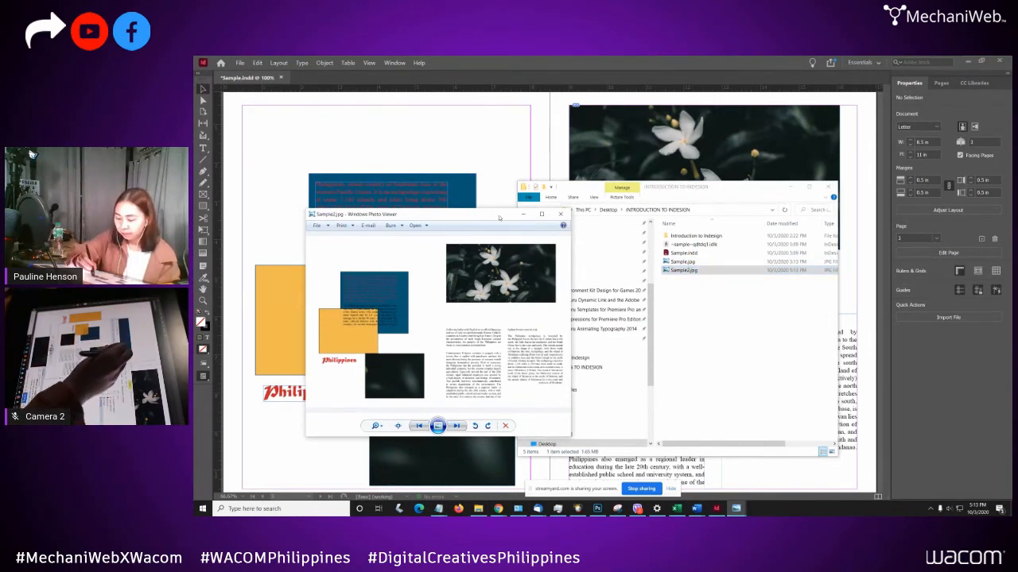
{"action": "left_click_drag", "start_coordinate": [500, 215], "coordinate": [516, 184]}
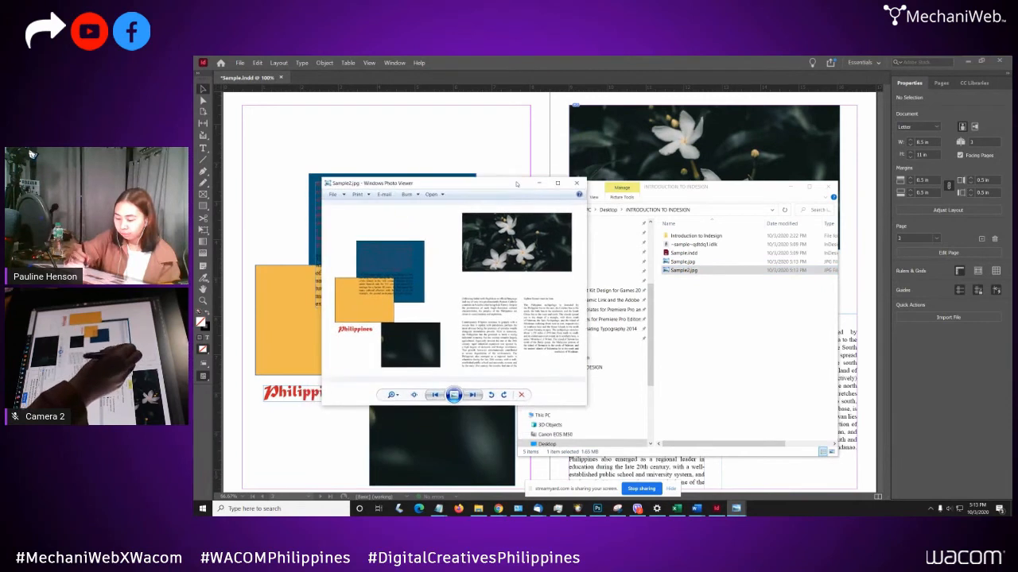
- View the exported Sample.jpg, close both image previews, and return to the InDesign document
{"action": "left_click", "coordinate": [695, 262]}
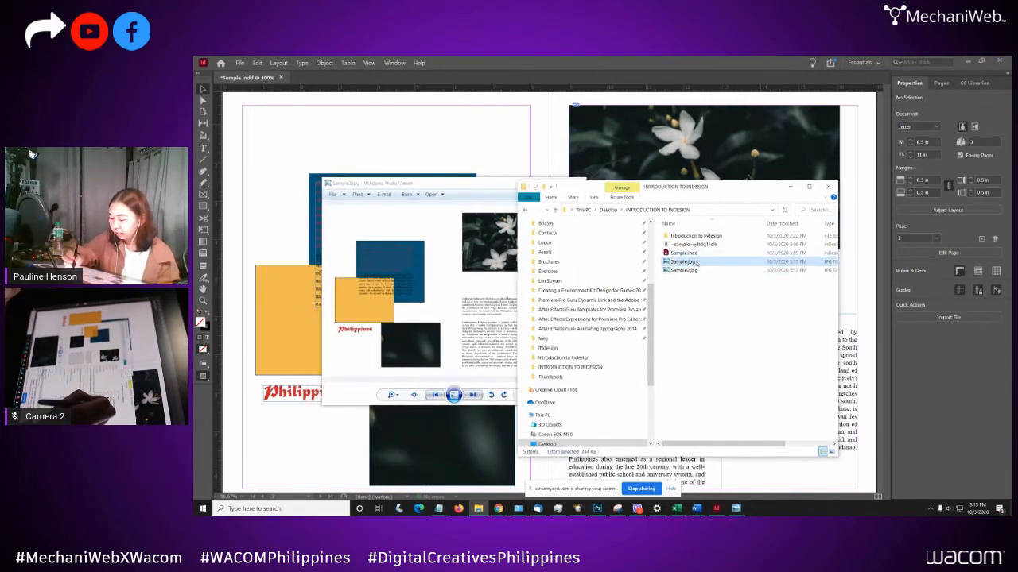
{"action": "double_click", "coordinate": [705, 263]}
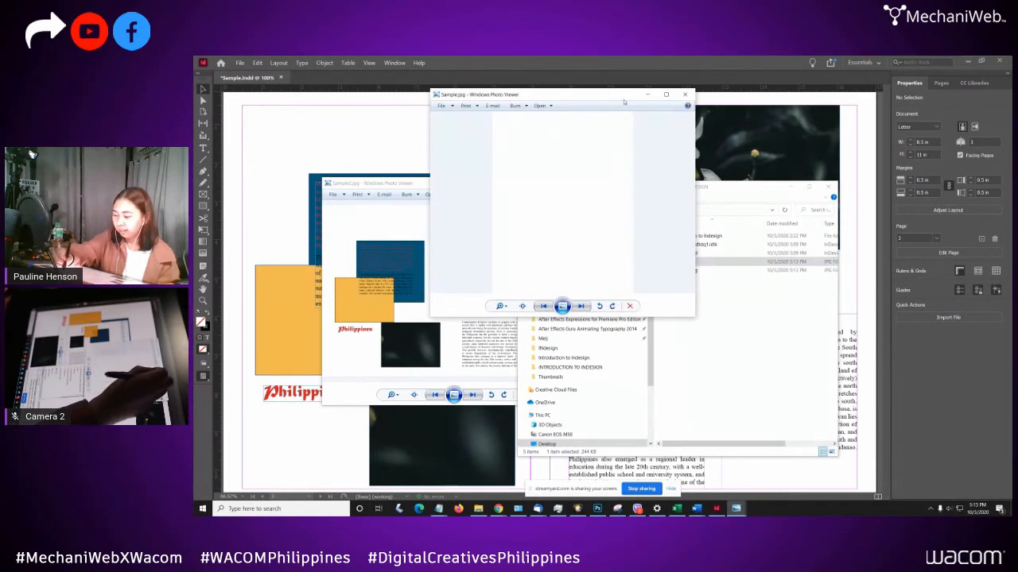
{"action": "left_click_drag", "start_coordinate": [626, 97], "coordinate": [717, 122]}
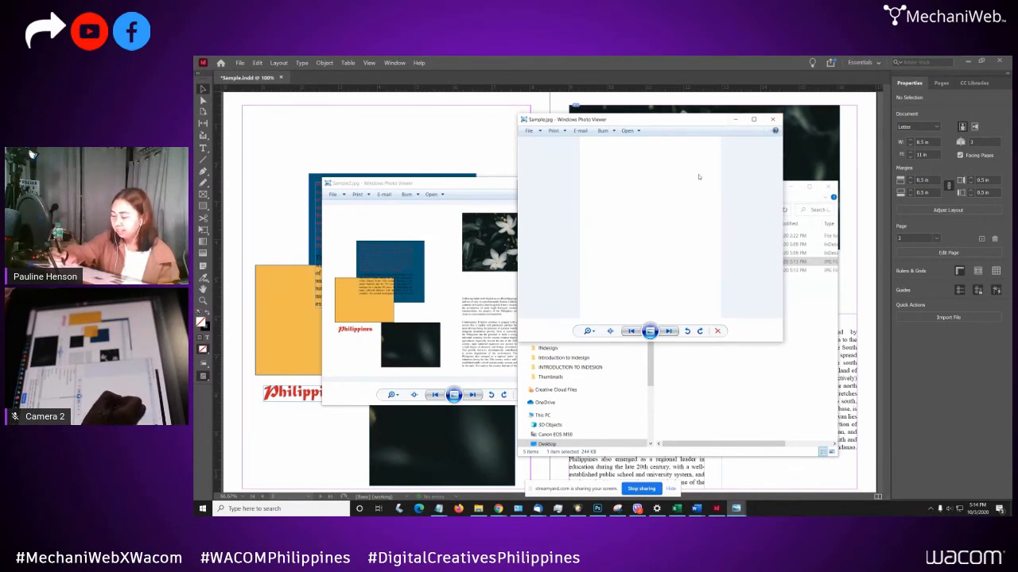
{"action": "left_click", "coordinate": [771, 120]}
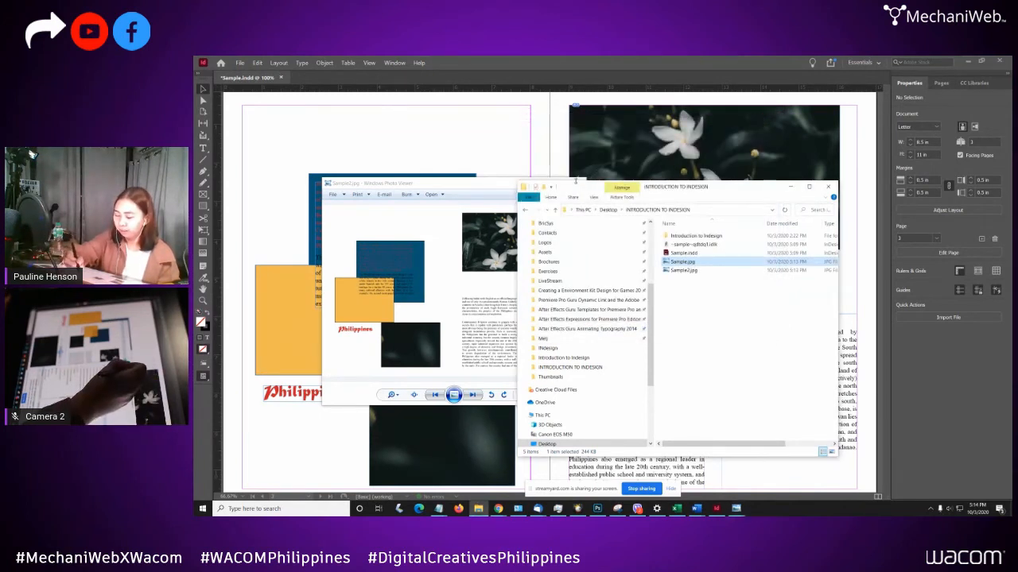
{"action": "left_click", "coordinate": [576, 180]}
{"action": "left_click", "coordinate": [577, 186]}
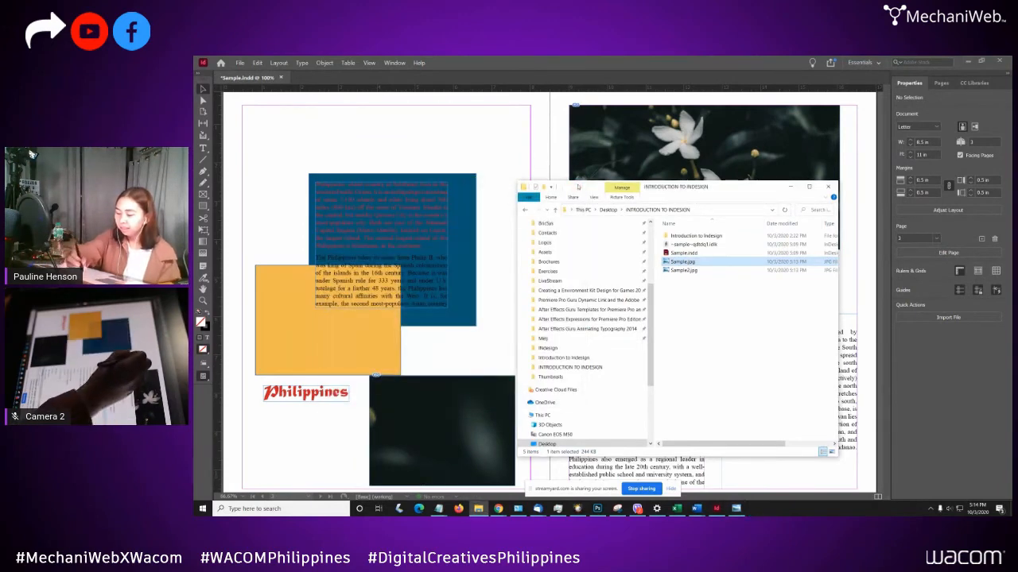
{"action": "left_click", "coordinate": [542, 153]}
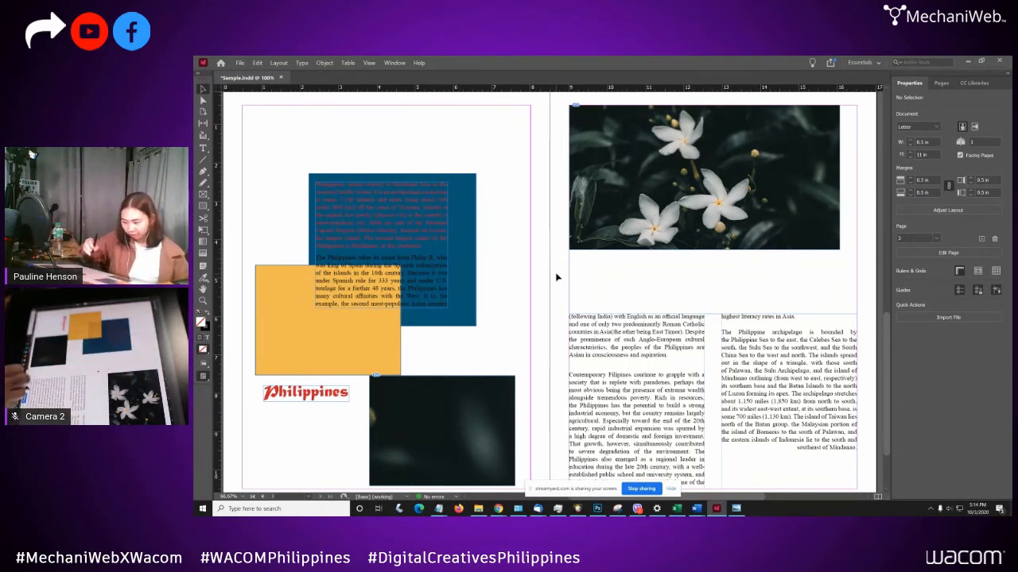
- Delete all text, shapes and photos from the two-page spread
{"action": "key", "text": "ctrl+h"}
{"action": "key", "text": "ctrl+a"}
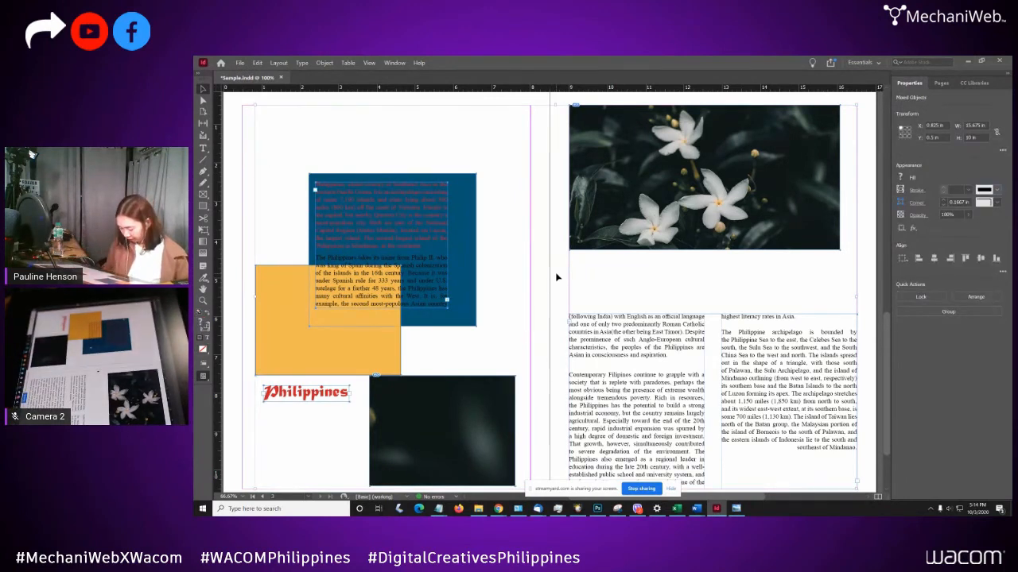
{"action": "key", "text": "Delete"}
{"action": "key", "text": "ctrl+minus"}
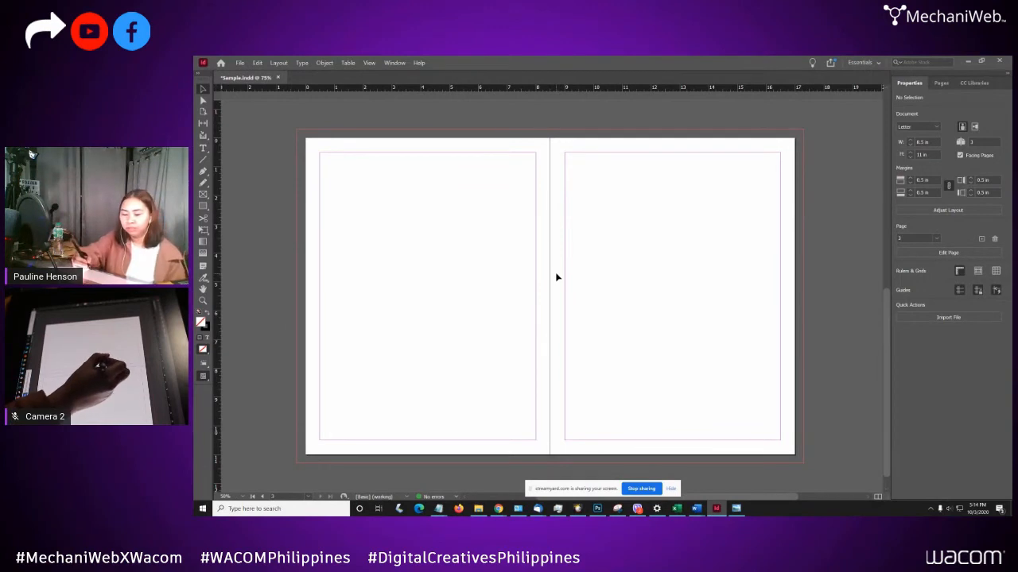
- Draw a rectangle about 2.84 by 11.26 in along the left page's outer edge, extending into the bleed, and place Flower.jpg in it
{"action": "left_click", "coordinate": [203, 206]}
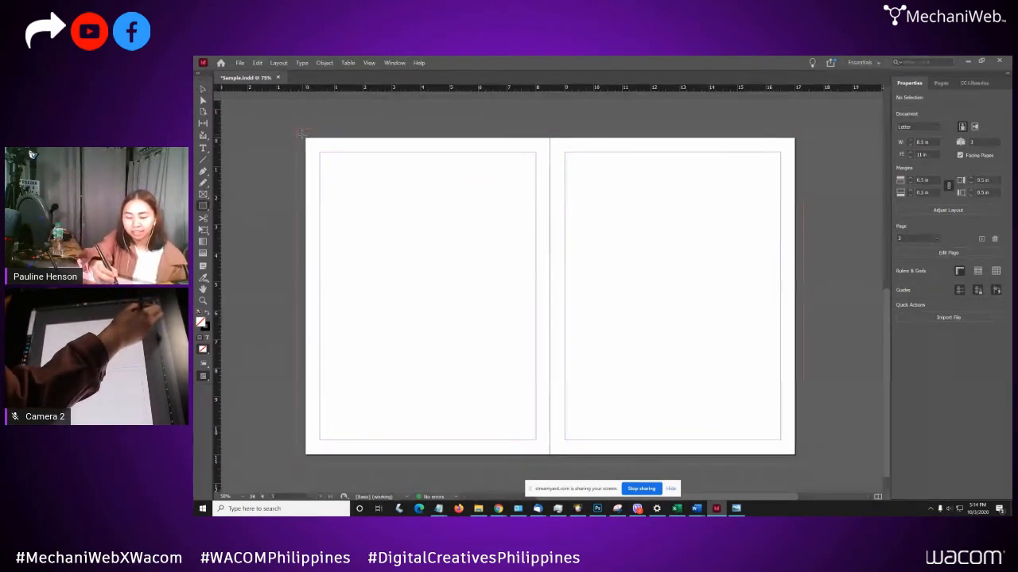
{"action": "mouse_move", "coordinate": [301, 133]}
{"action": "left_mouse_down"}
{"action": "mouse_move", "coordinate": [351, 270]}
{"action": "mouse_move", "coordinate": [383, 458]}
{"action": "left_mouse_up"}
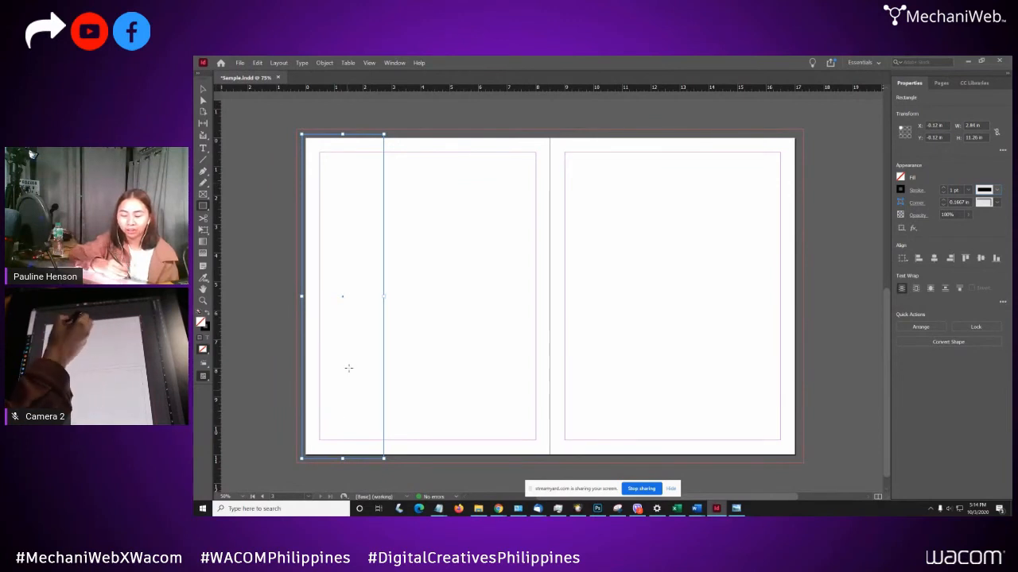
{"action": "left_click", "coordinate": [240, 63]}
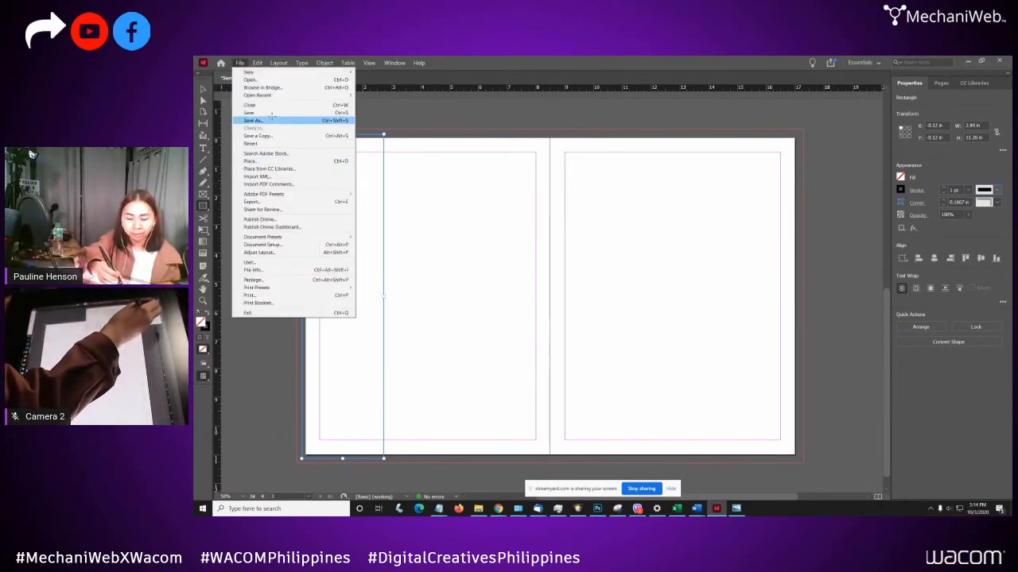
{"action": "left_click", "coordinate": [277, 162]}
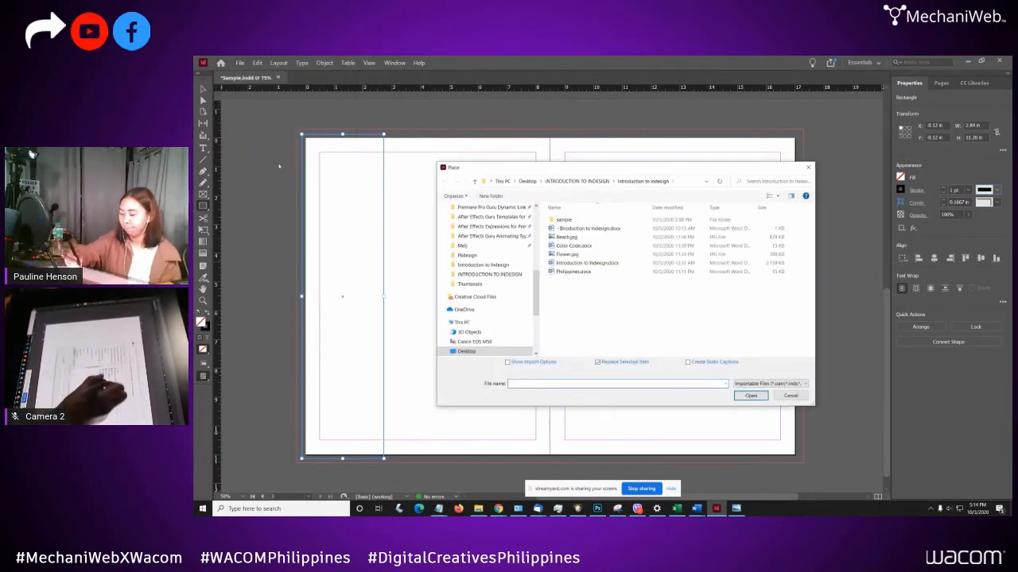
{"action": "left_click", "coordinate": [607, 238]}
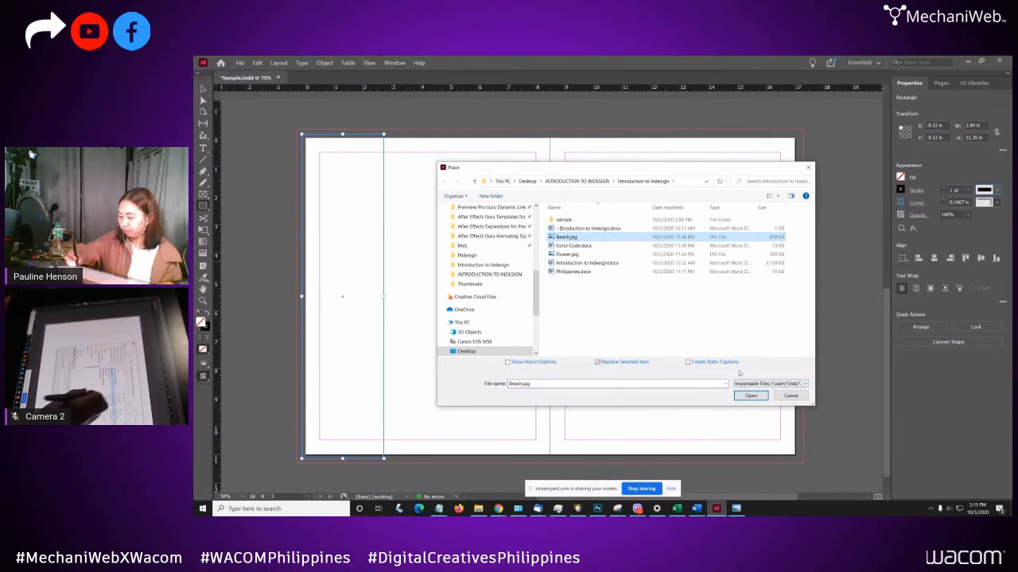
{"action": "left_click", "coordinate": [659, 254]}
{"action": "left_click", "coordinate": [750, 397]}
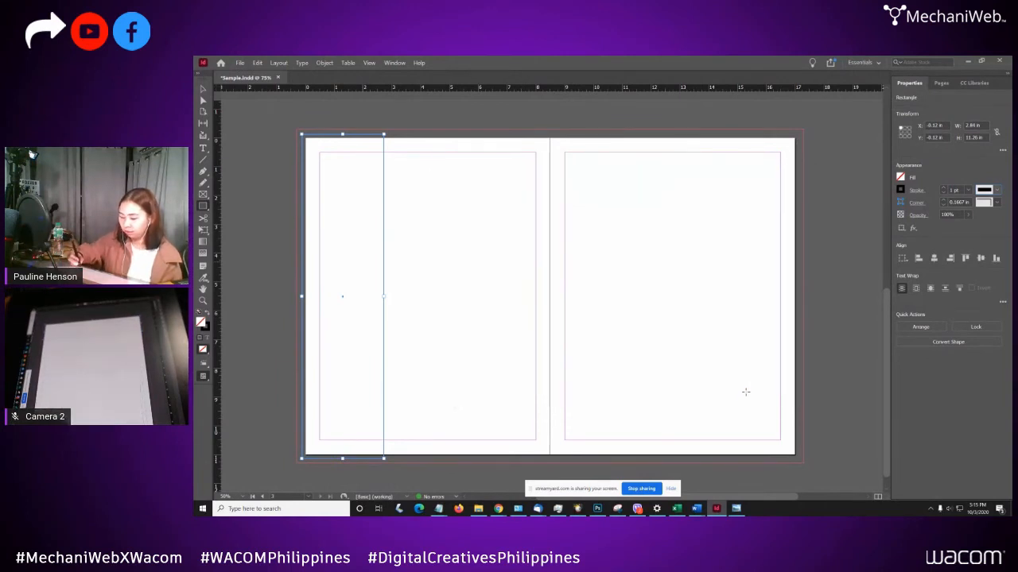
{"action": "left_click", "coordinate": [347, 291]}
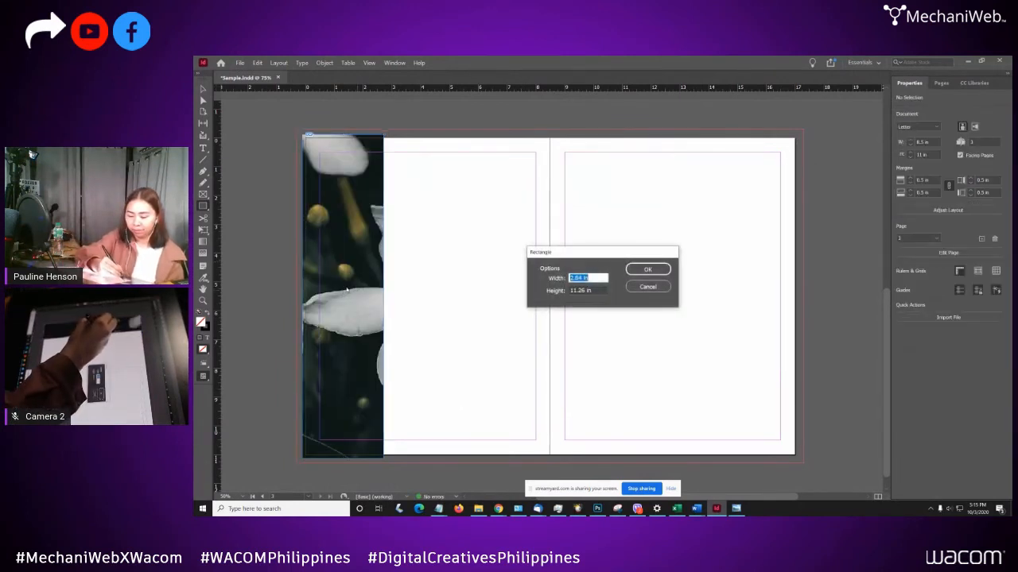
{"action": "left_click", "coordinate": [653, 288]}
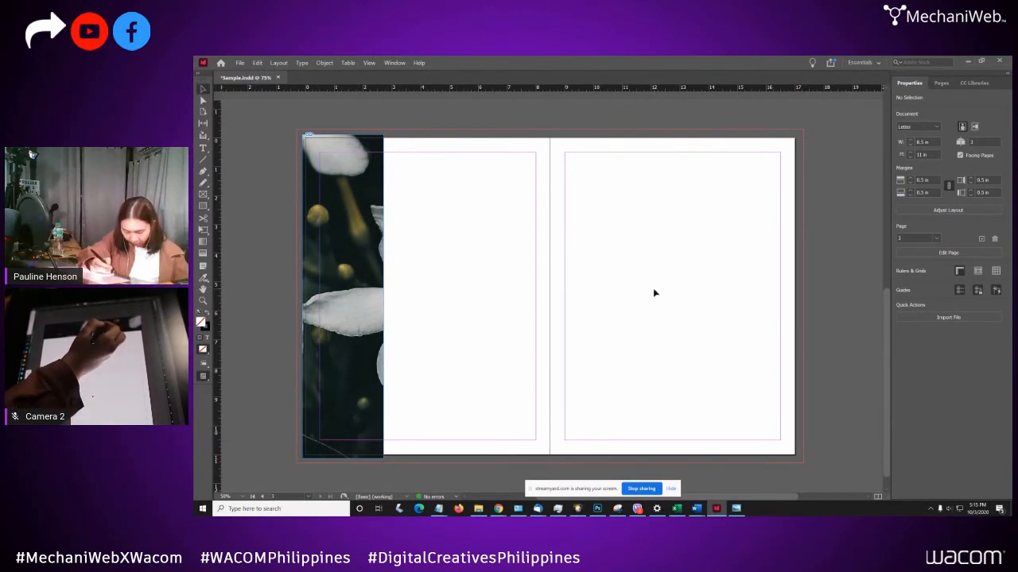
- Scale the flower photo inside its frame to about 15.27 by 12.22 in and move it up to cover the whole frame
{"action": "left_click", "coordinate": [345, 296]}
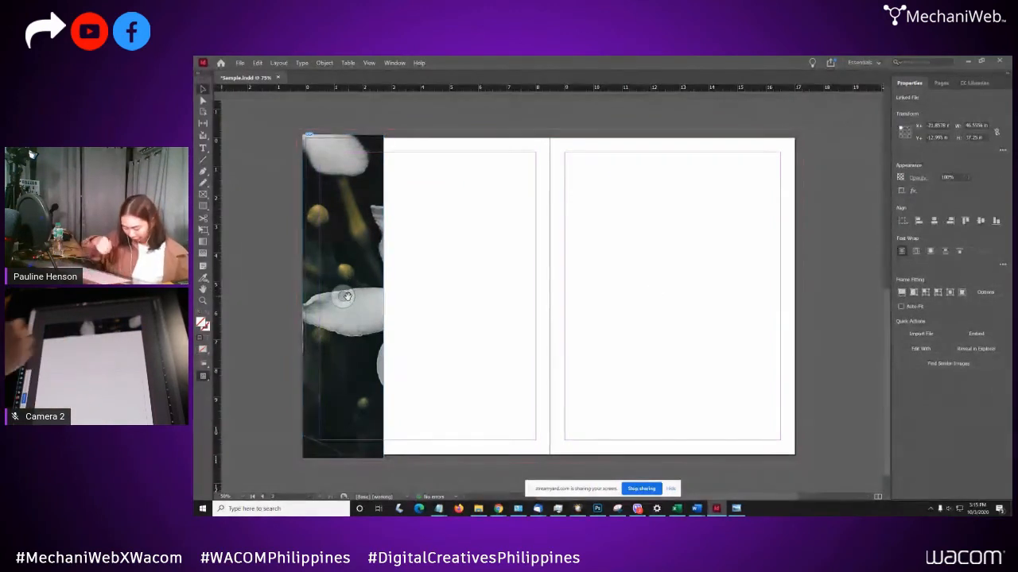
{"action": "key", "text": "ctrl+minus"}
{"action": "key", "text": "ctrl+minus"}
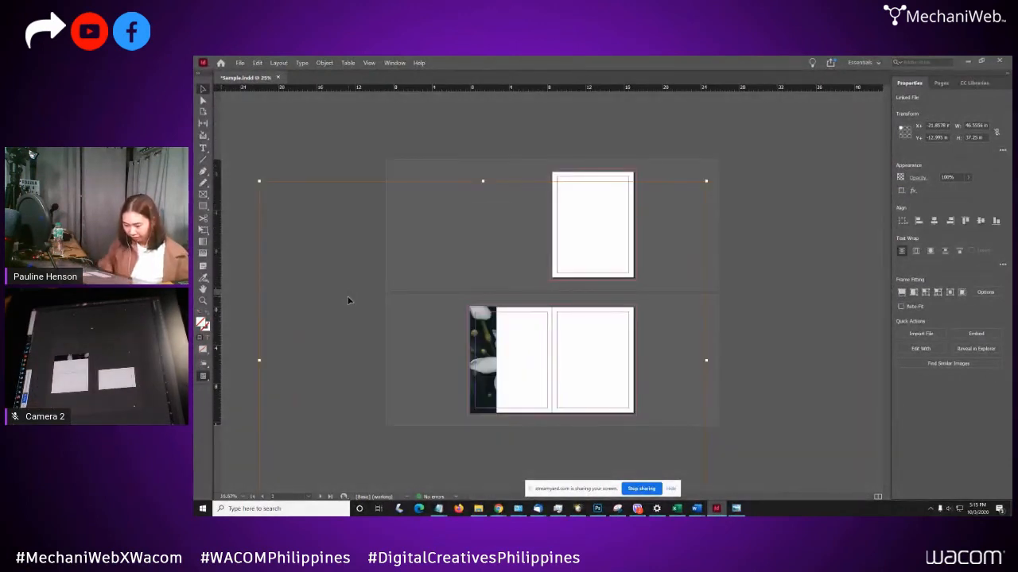
{"action": "left_click", "coordinate": [706, 364]}
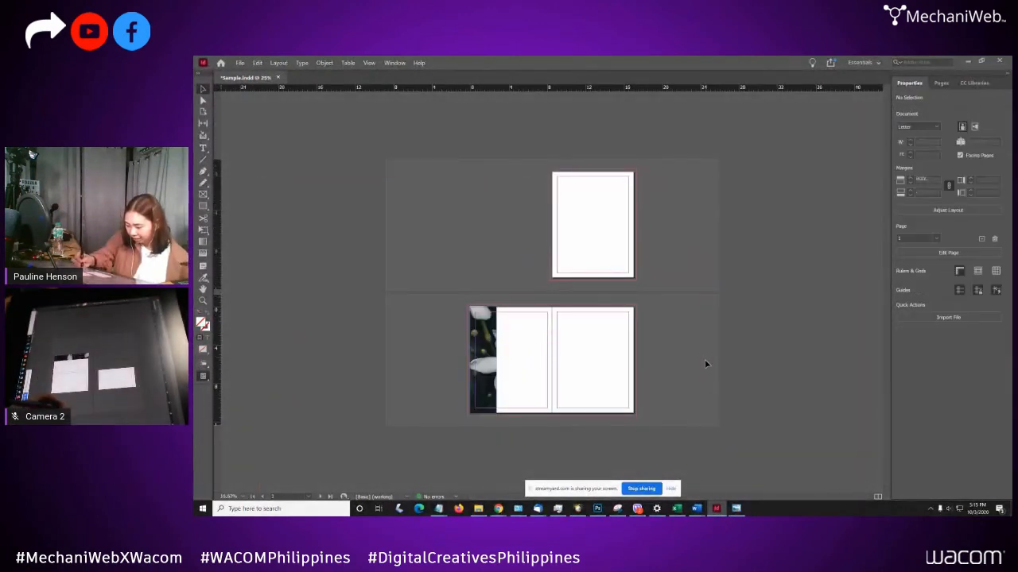
{"action": "left_click", "coordinate": [481, 360]}
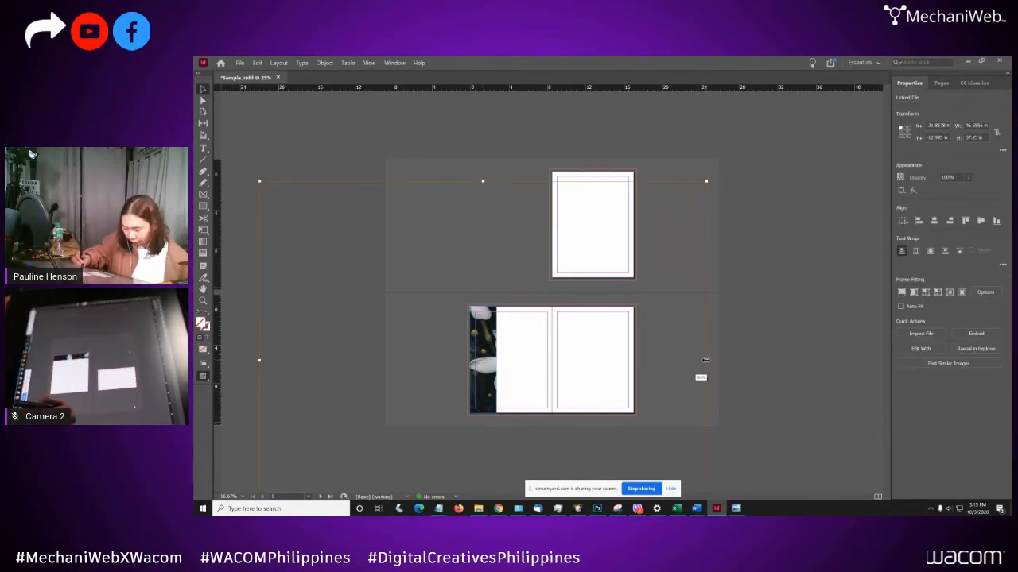
{"action": "left_click_drag", "start_coordinate": [705, 361], "coordinate": [498, 367]}
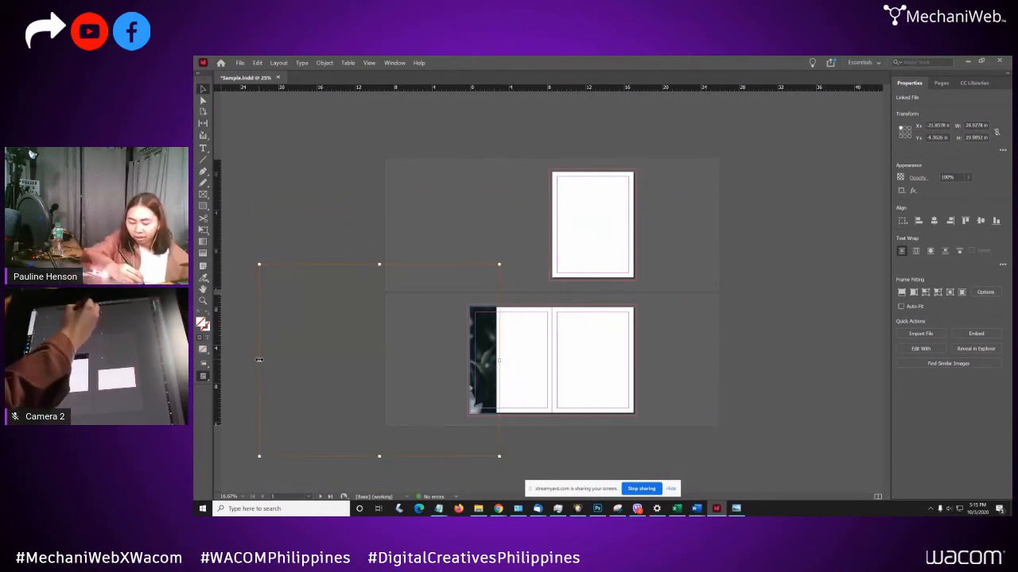
{"action": "left_click_drag", "start_coordinate": [259, 360], "coordinate": [416, 348]}
{"action": "left_click_drag", "start_coordinate": [481, 349], "coordinate": [482, 308]}
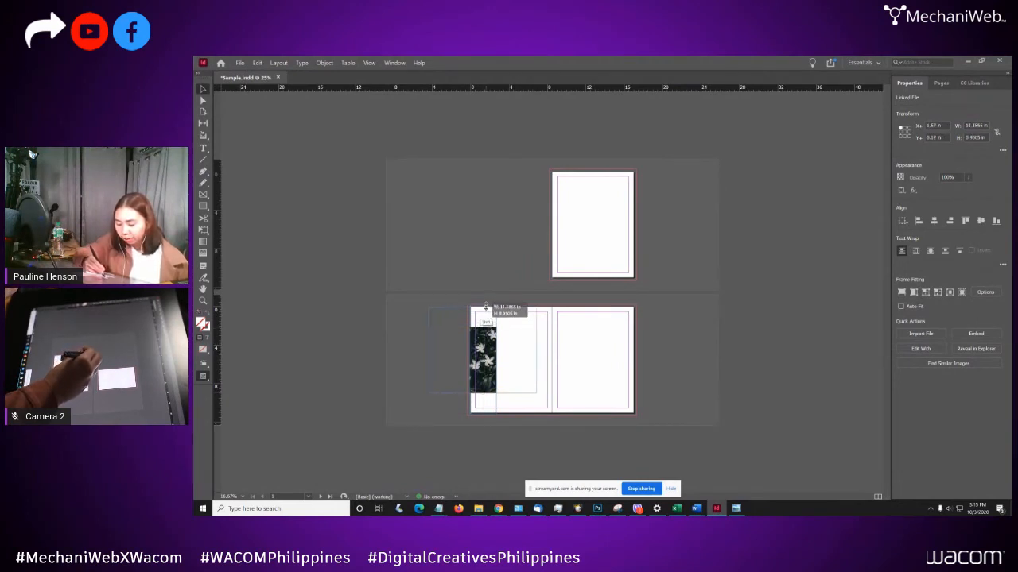
{"action": "left_click_drag", "start_coordinate": [483, 395], "coordinate": [485, 425]}
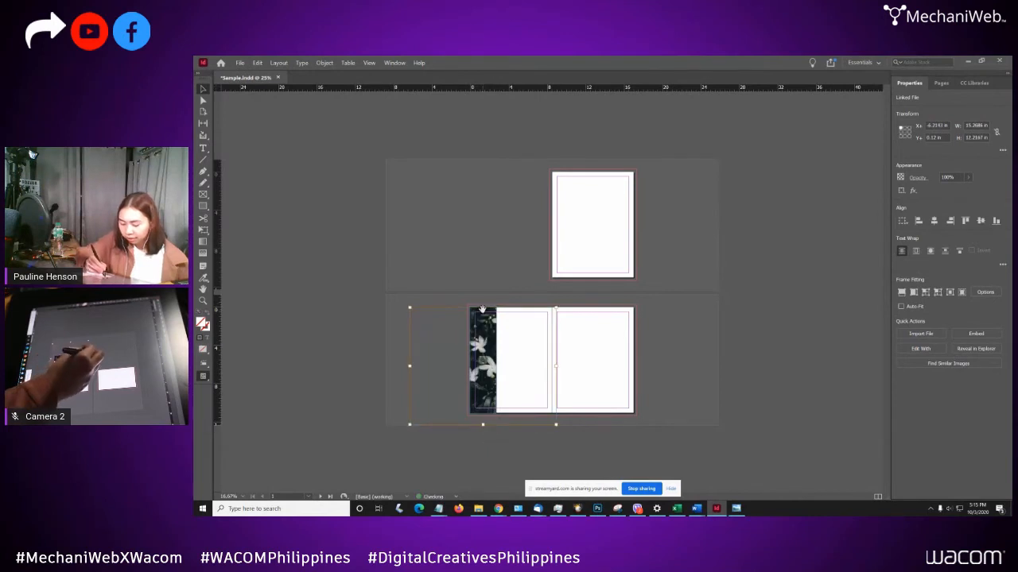
{"action": "left_click_drag", "start_coordinate": [482, 309], "coordinate": [483, 301]}
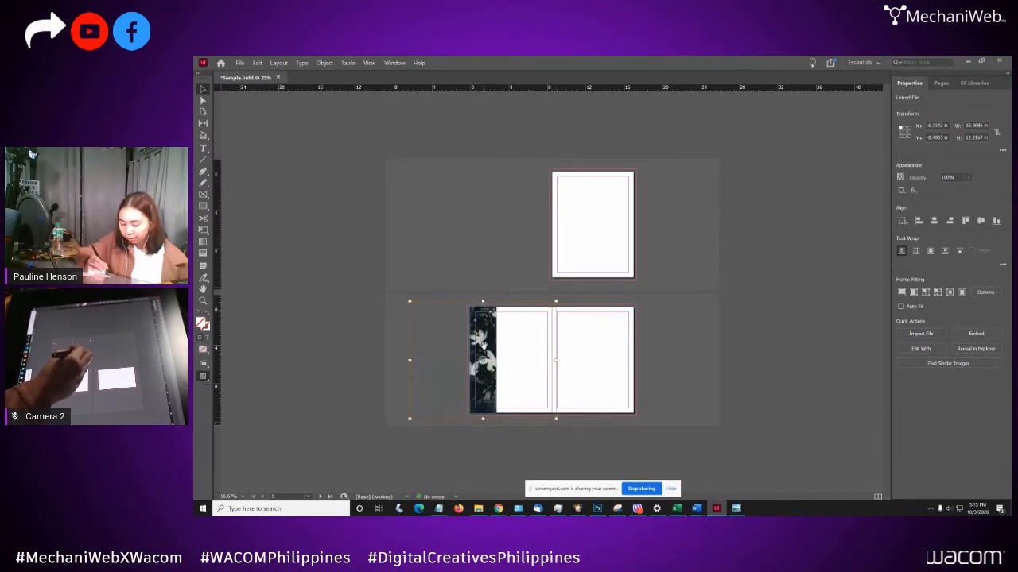
{"action": "key", "text": "shift"}
{"action": "key", "text": "shift"}
{"action": "key", "text": "shift"}
{"action": "key", "text": "shift"}
{"action": "key", "text": "shift"}
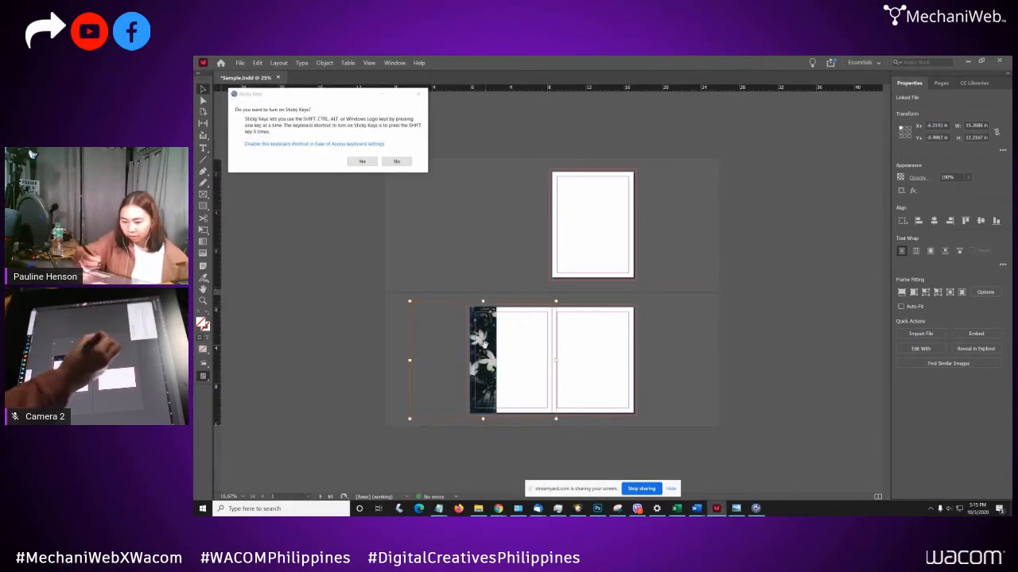
{"action": "left_click", "coordinate": [417, 93]}
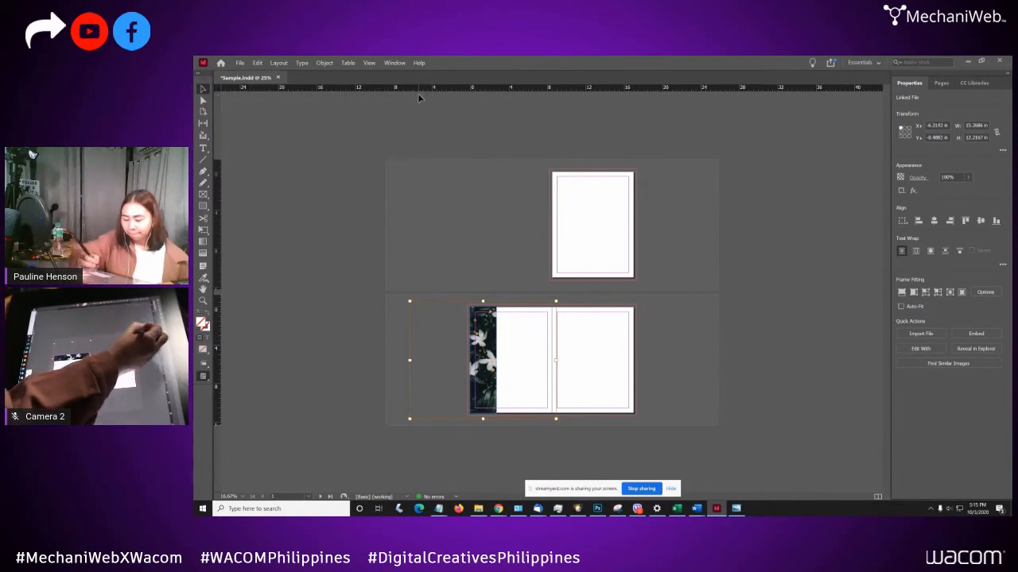
- Draw a text frame about 3.48 by 0.42 in on the left page beside the photo and enter "it's more fun"
{"action": "left_click", "coordinate": [584, 338]}
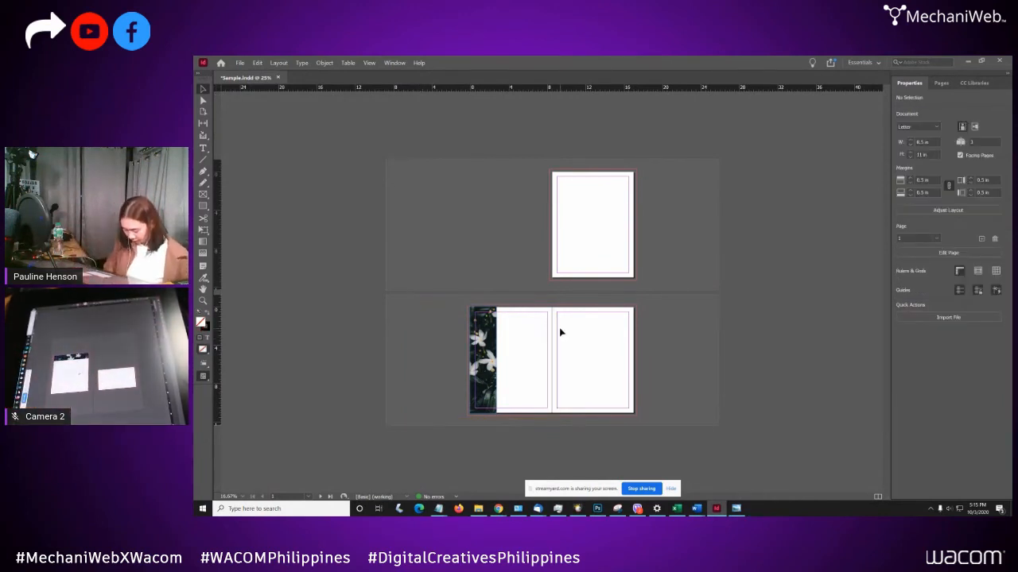
{"action": "scroll", "coordinate": [561, 332], "scroll_direction": "up", "scroll_amount": 3}
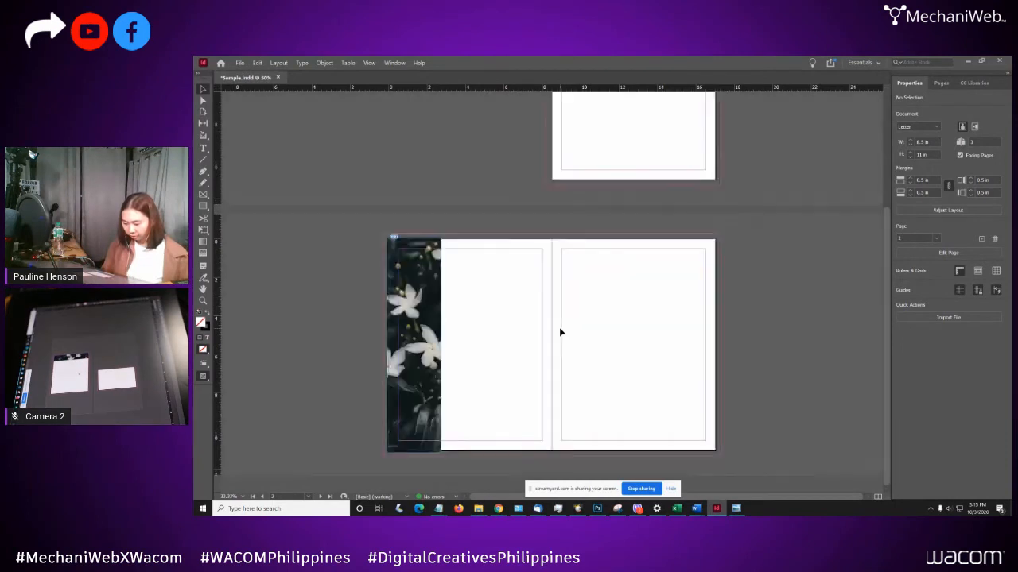
{"action": "scroll", "coordinate": [560, 332], "scroll_direction": "down", "scroll_amount": 2}
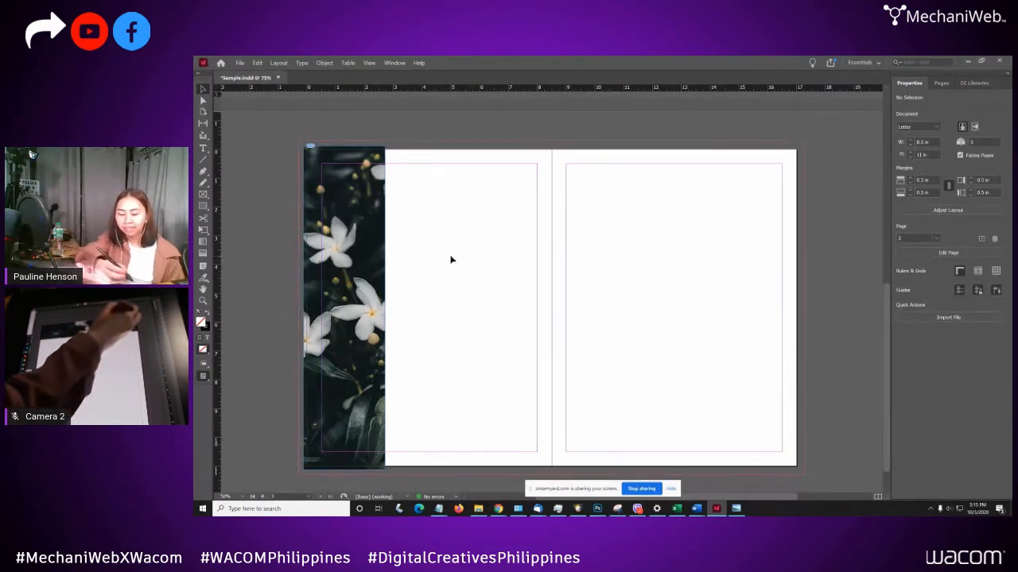
{"action": "left_click", "coordinate": [203, 148]}
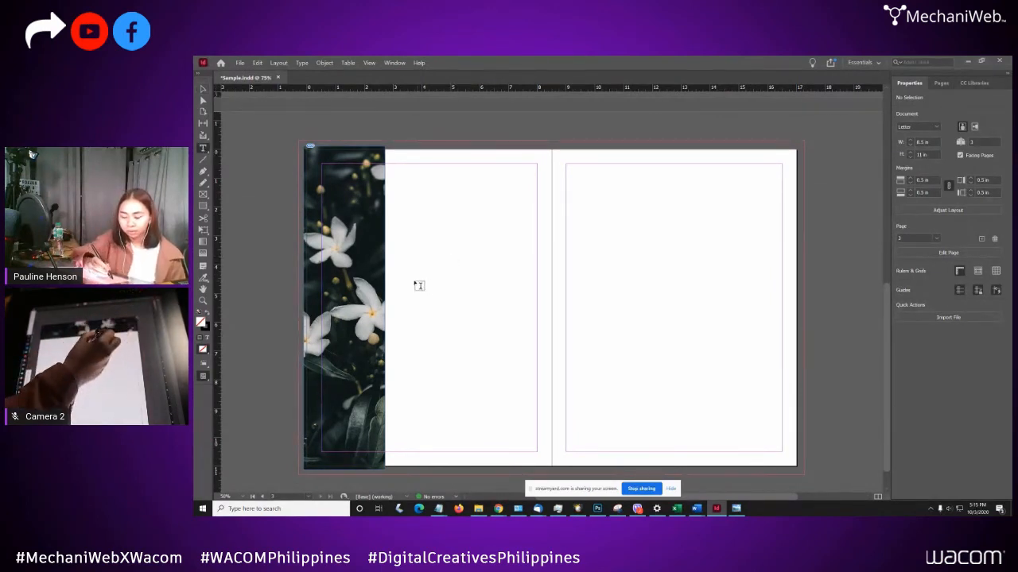
{"action": "left_click_drag", "start_coordinate": [407, 286], "coordinate": [504, 291]}
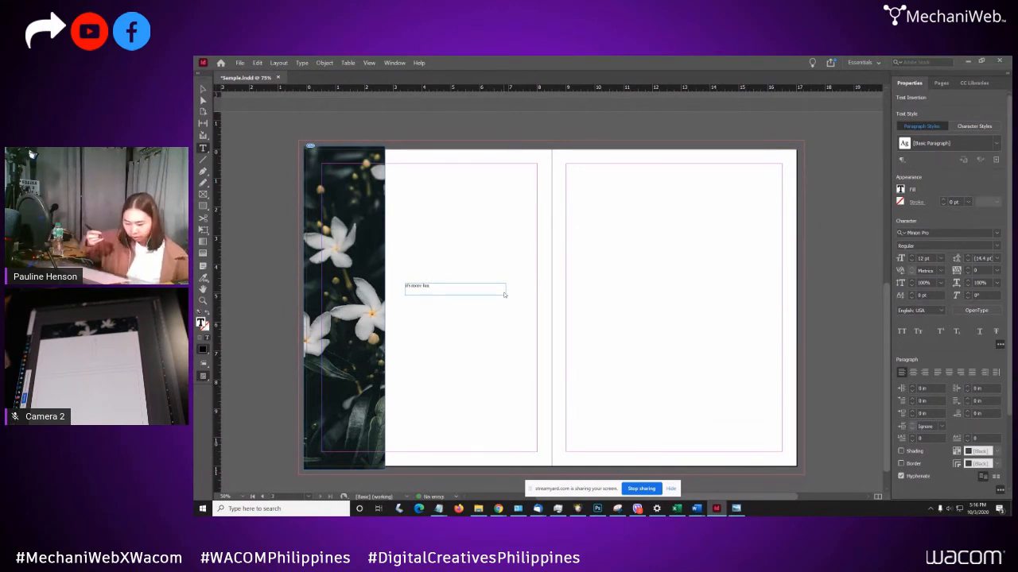
- Set the font of all the "it's more fun" text to Acumin Variable Concept and dismiss the variable fonts tip
{"action": "key", "text": "ctrl+a"}
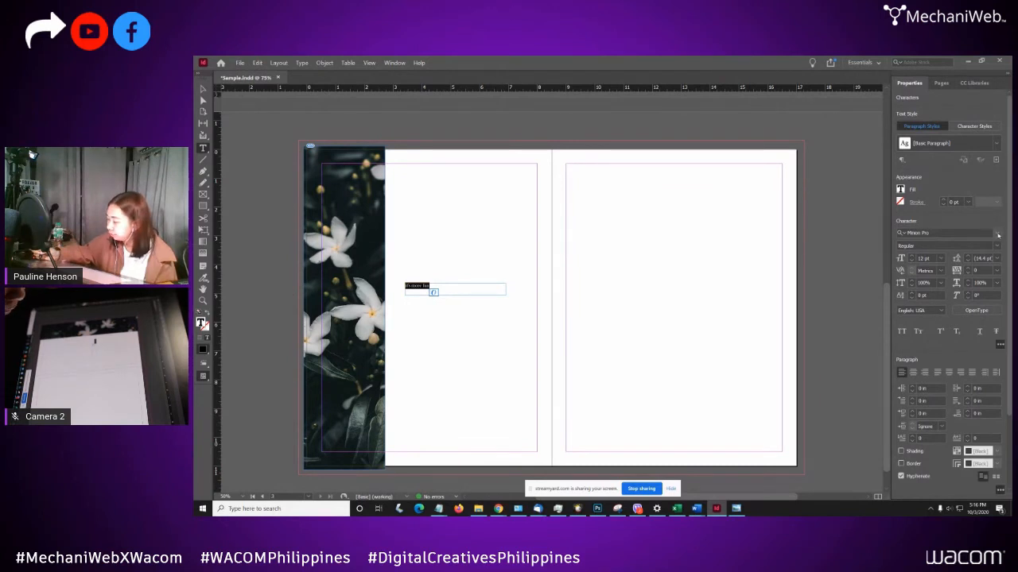
{"action": "left_click", "coordinate": [998, 235]}
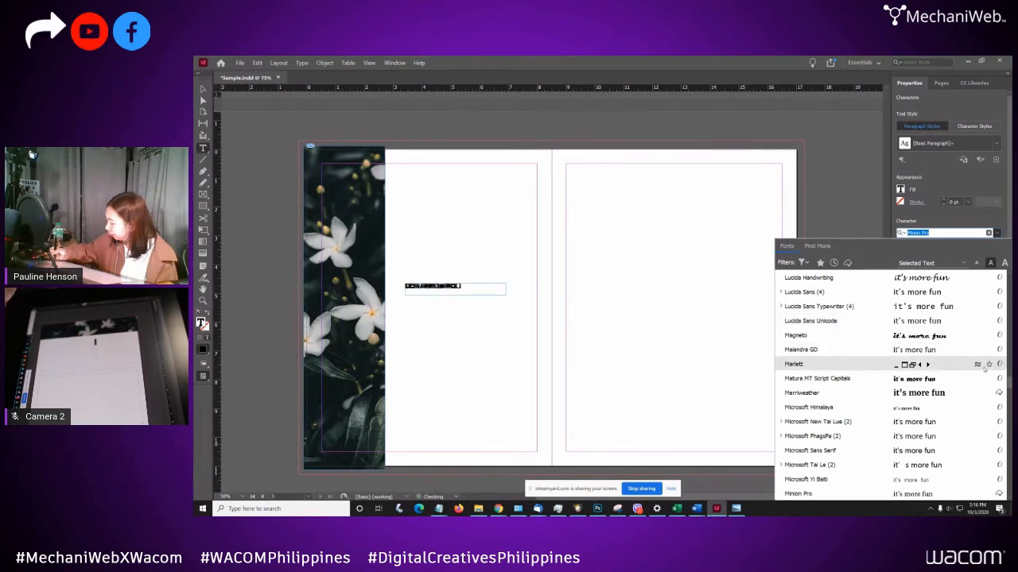
{"action": "left_click_drag", "start_coordinate": [1008, 387], "coordinate": [1009, 310]}
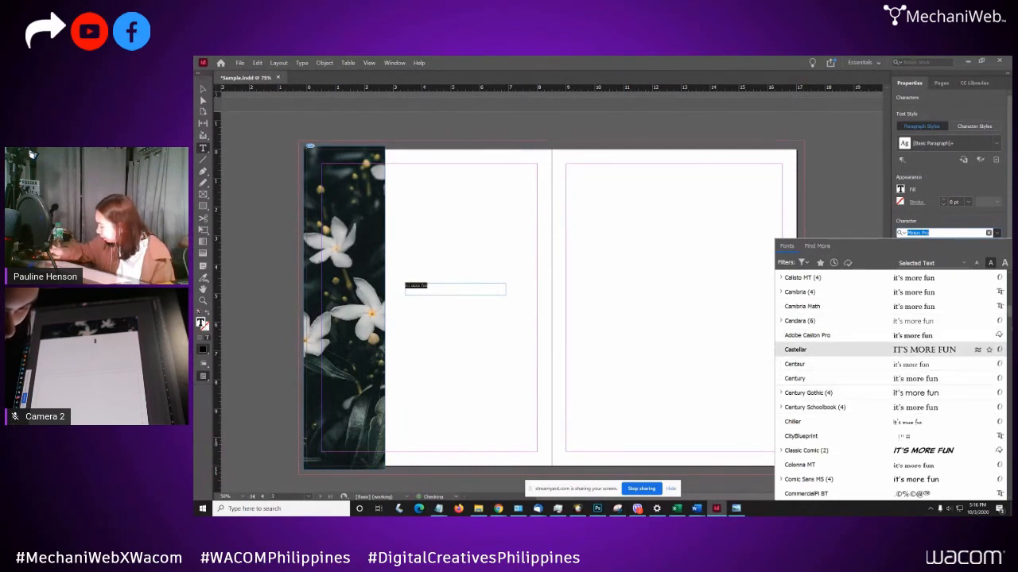
{"action": "left_click_drag", "start_coordinate": [1008, 316], "coordinate": [1008, 289]}
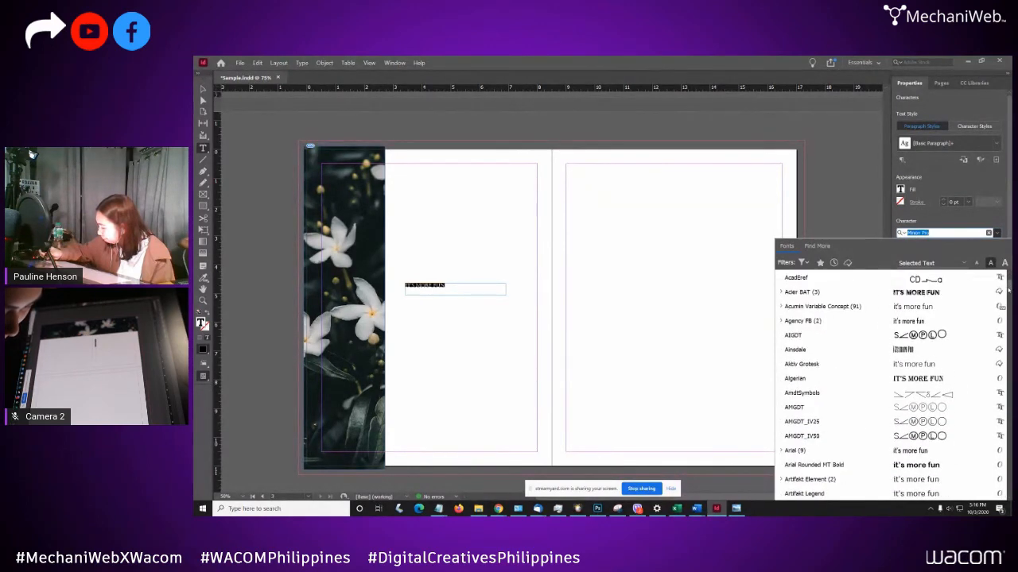
{"action": "left_click", "coordinate": [952, 306]}
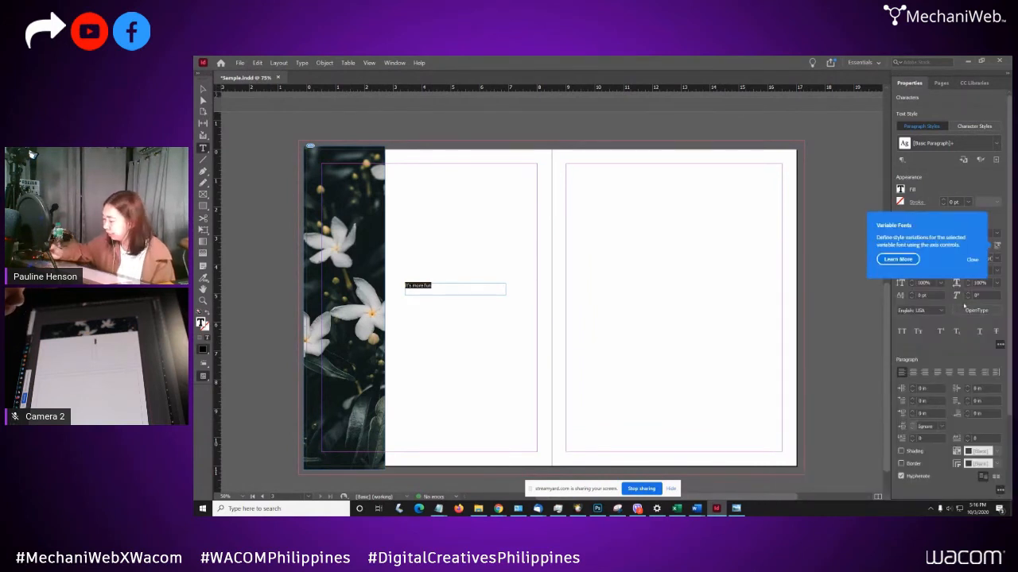
{"action": "left_click", "coordinate": [973, 260]}
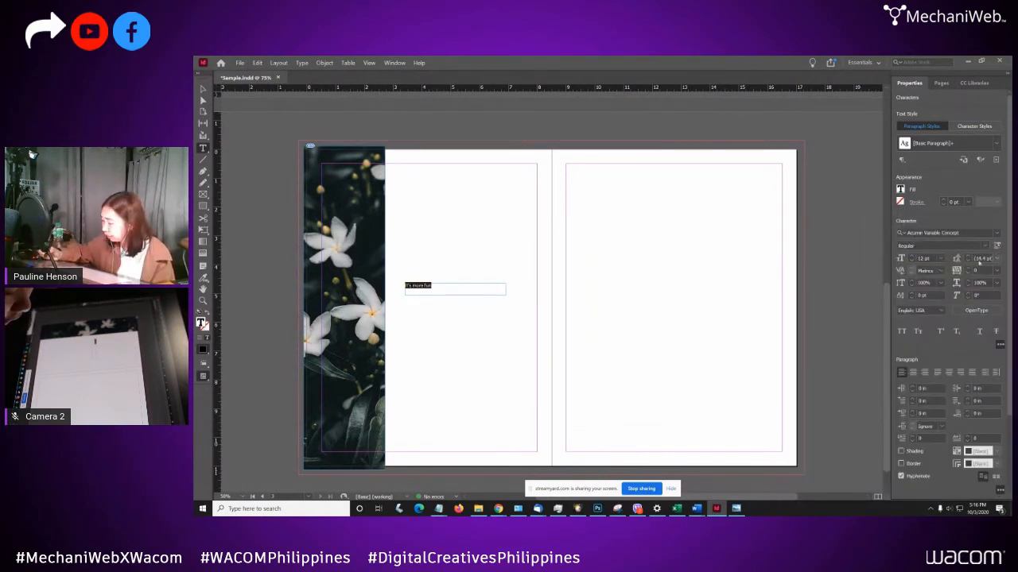
- Set the text size of "it's more fun" to 23 pt and apply All Caps
{"action": "left_click", "coordinate": [912, 257]}
{"action": "left_click", "coordinate": [912, 257]}
{"action": "left_click", "coordinate": [912, 257]}
{"action": "left_click", "coordinate": [912, 256]}
{"action": "left_click", "coordinate": [912, 257]}
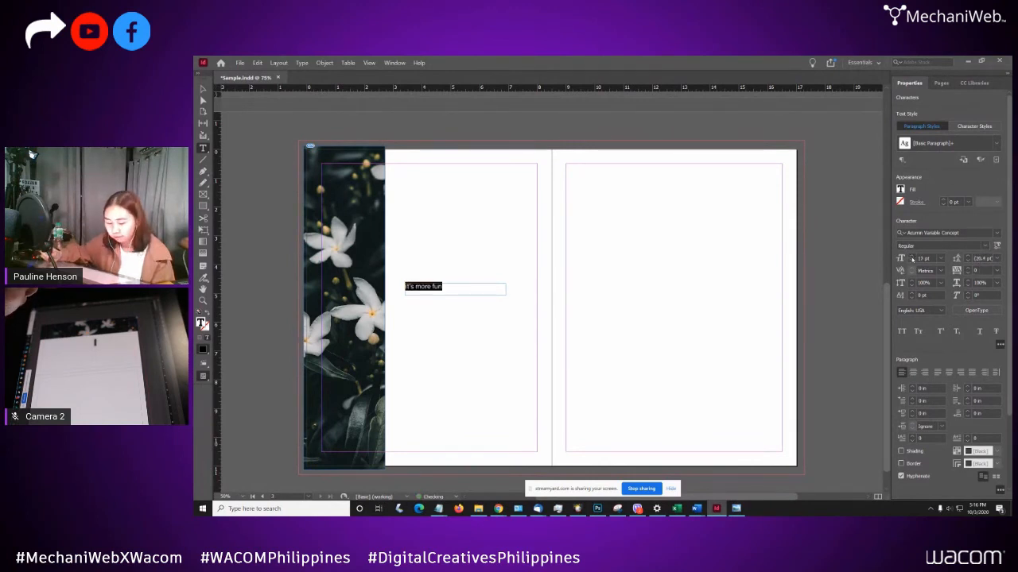
{"action": "left_click", "coordinate": [912, 258]}
{"action": "left_click", "coordinate": [912, 258]}
{"action": "left_click", "coordinate": [912, 258]}
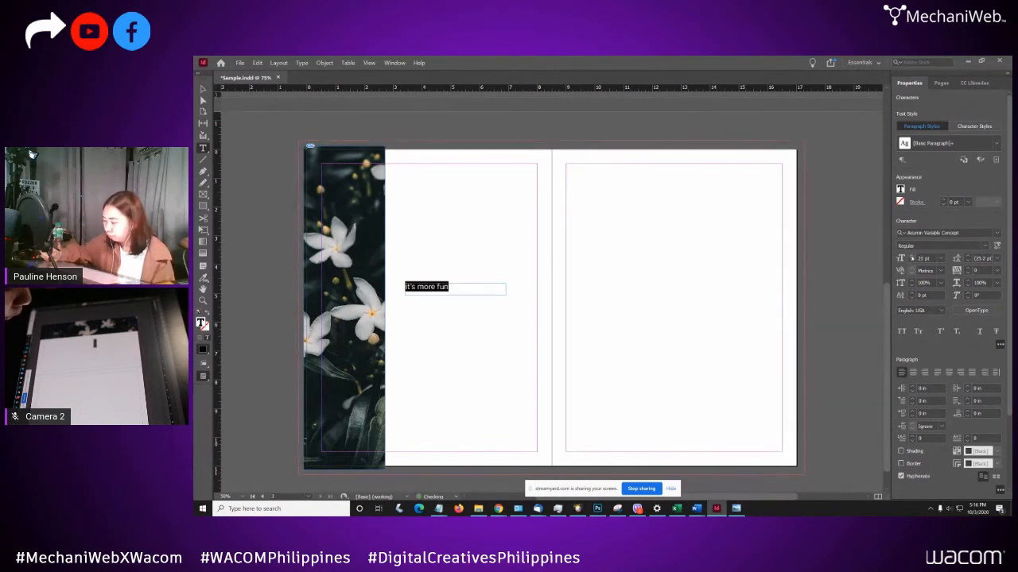
{"action": "left_click", "coordinate": [911, 257]}
{"action": "left_click", "coordinate": [912, 257]}
{"action": "left_click", "coordinate": [912, 258]}
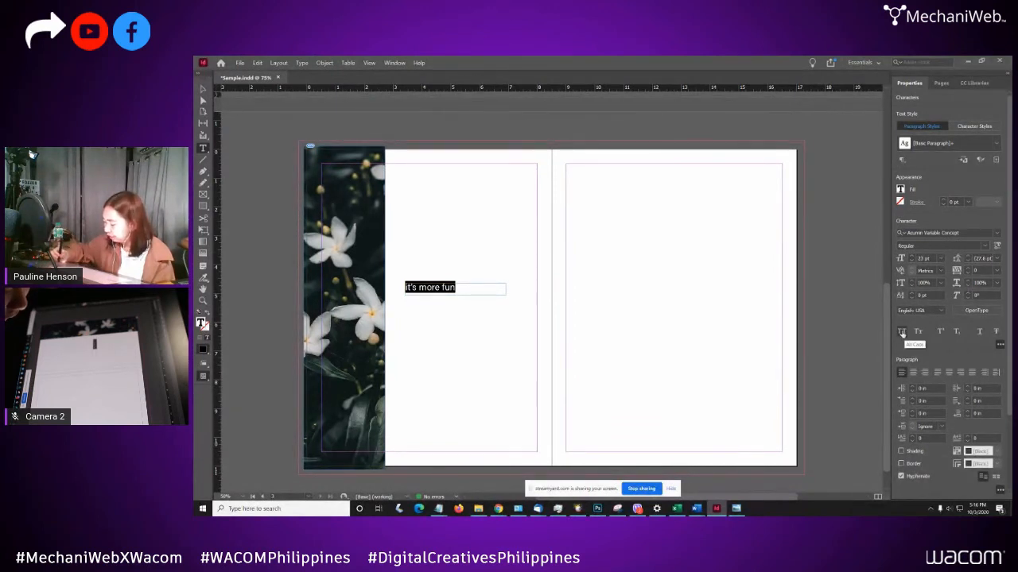
{"action": "left_click", "coordinate": [901, 332]}
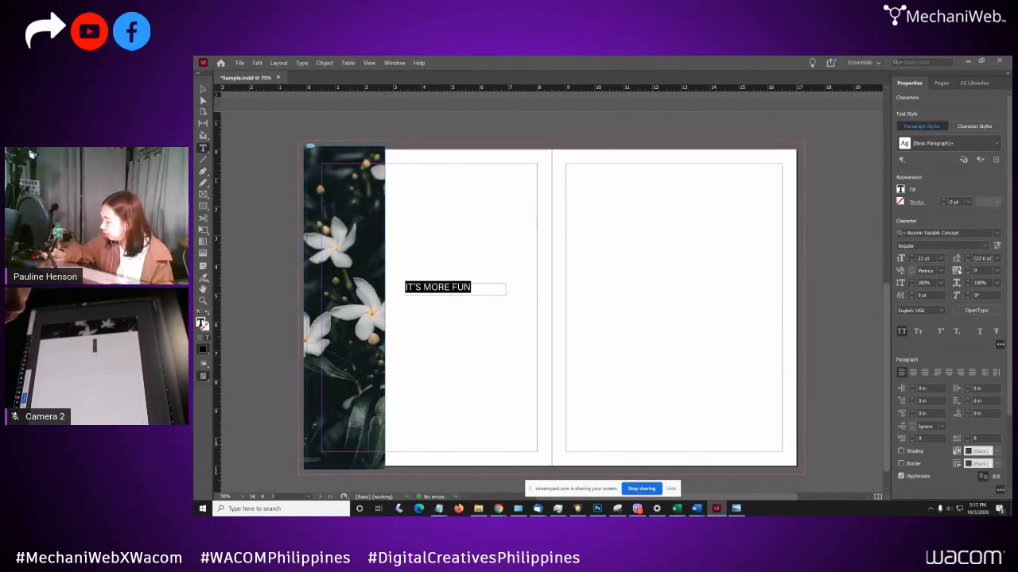
- Set the tracking of the "IT'S MORE FUN" text to 290 and finish editing the text
{"action": "left_click", "coordinate": [967, 268]}
{"action": "left_click", "coordinate": [967, 270]}
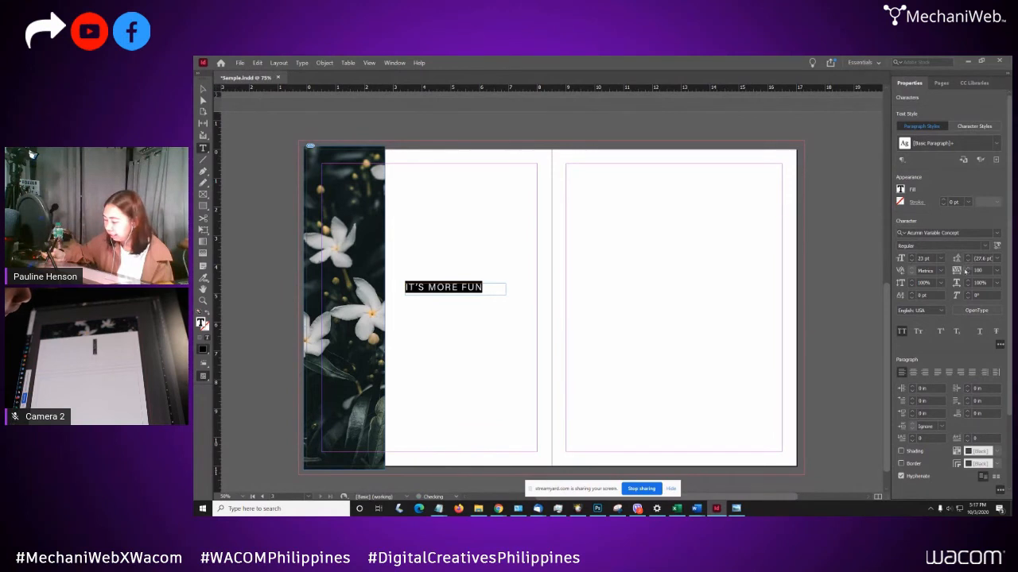
{"action": "left_click", "coordinate": [967, 270]}
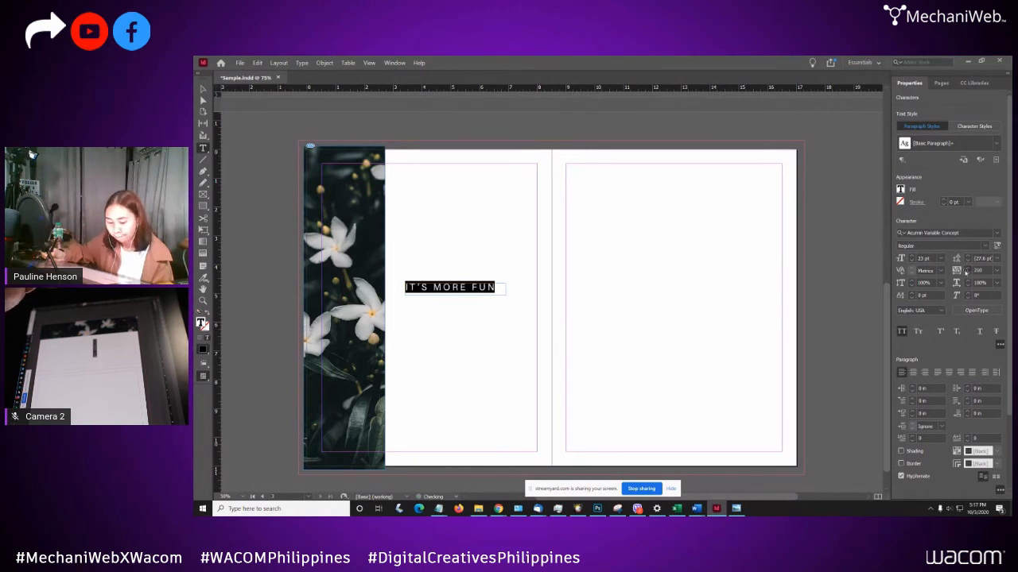
{"action": "left_click", "coordinate": [968, 270]}
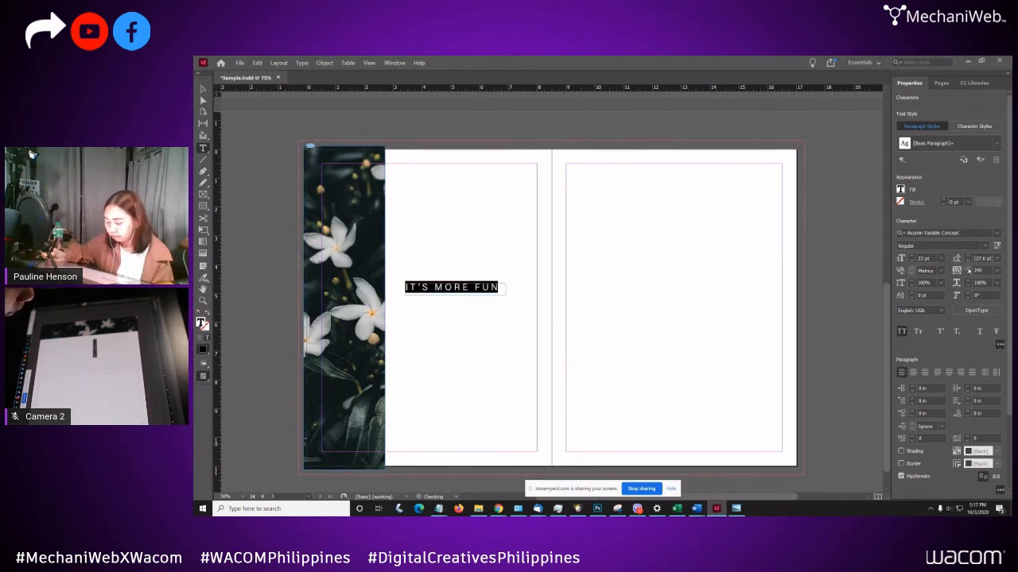
{"action": "left_click", "coordinate": [968, 270]}
{"action": "left_click", "coordinate": [967, 270]}
{"action": "left_click", "coordinate": [967, 269]}
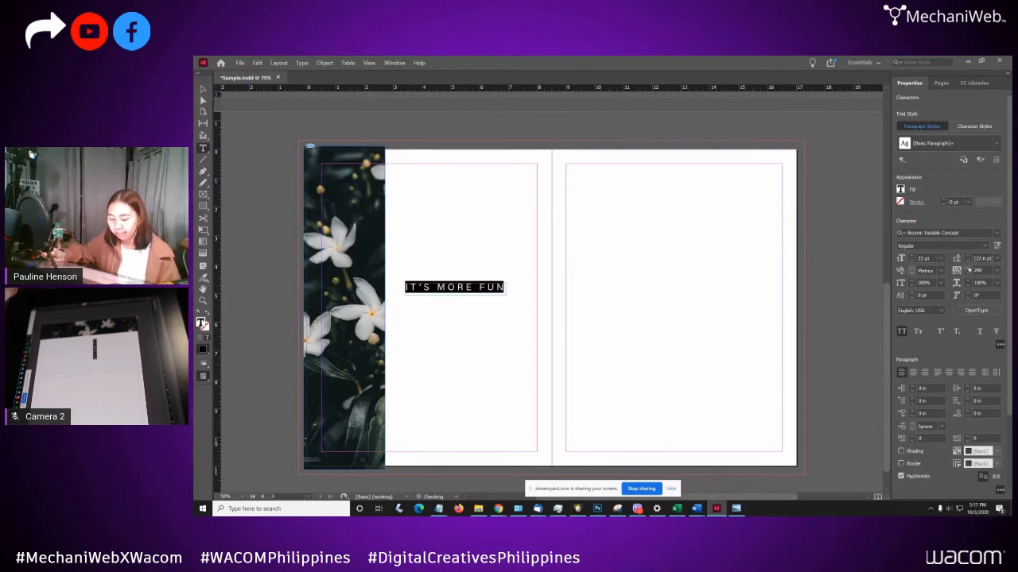
{"action": "key", "text": "Escape"}
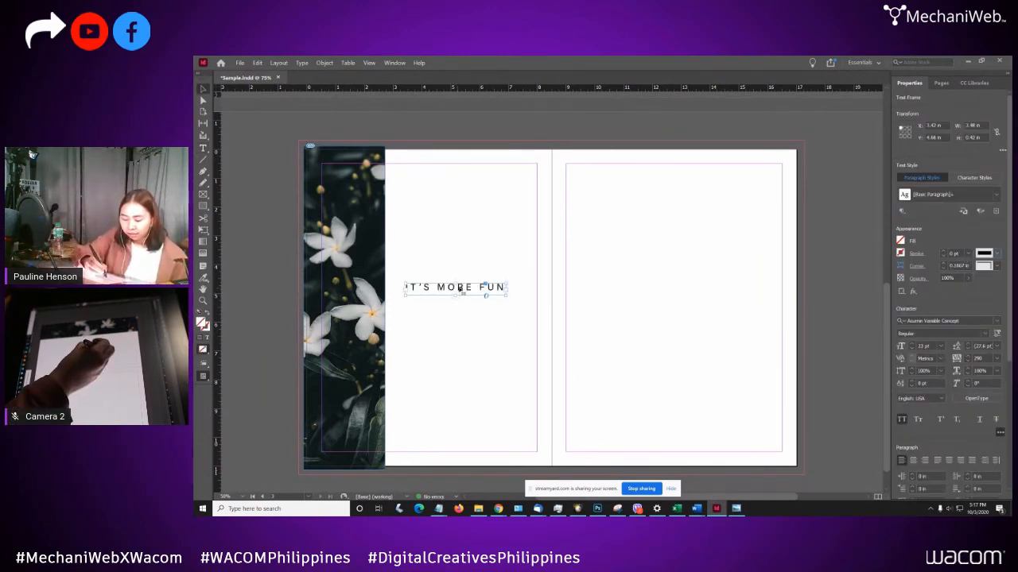
- Select the whole "IT'S MORE FUN" line and set its fill to the Color 3 swatch
{"action": "double_click", "coordinate": [465, 287]}
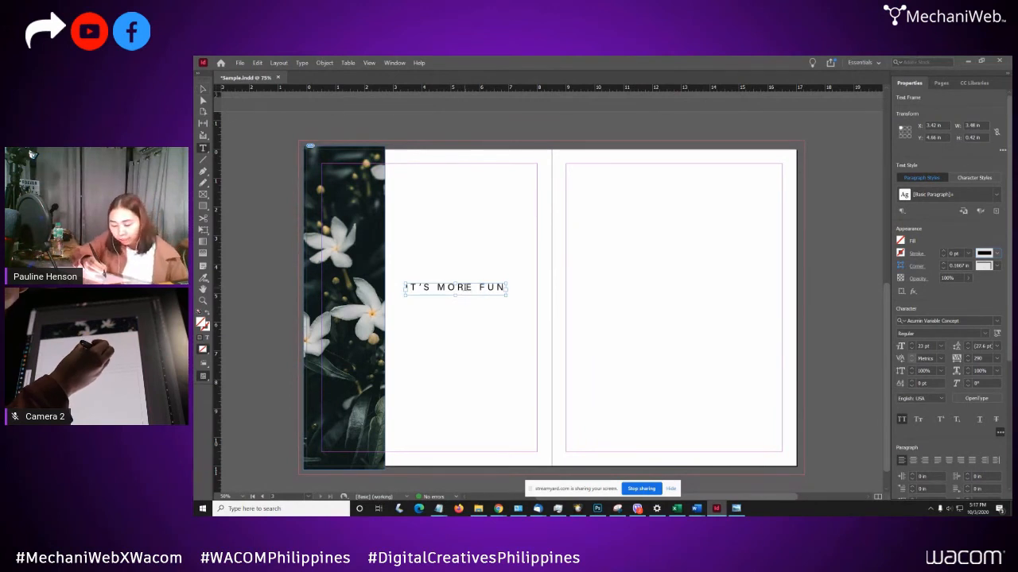
{"action": "triple_click", "coordinate": [464, 282]}
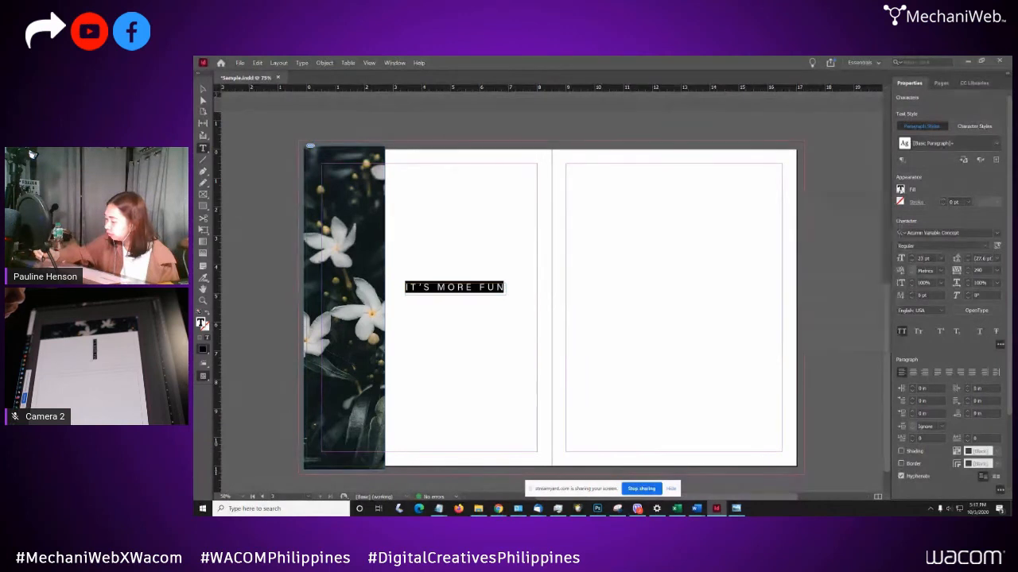
{"action": "left_click", "coordinate": [901, 189]}
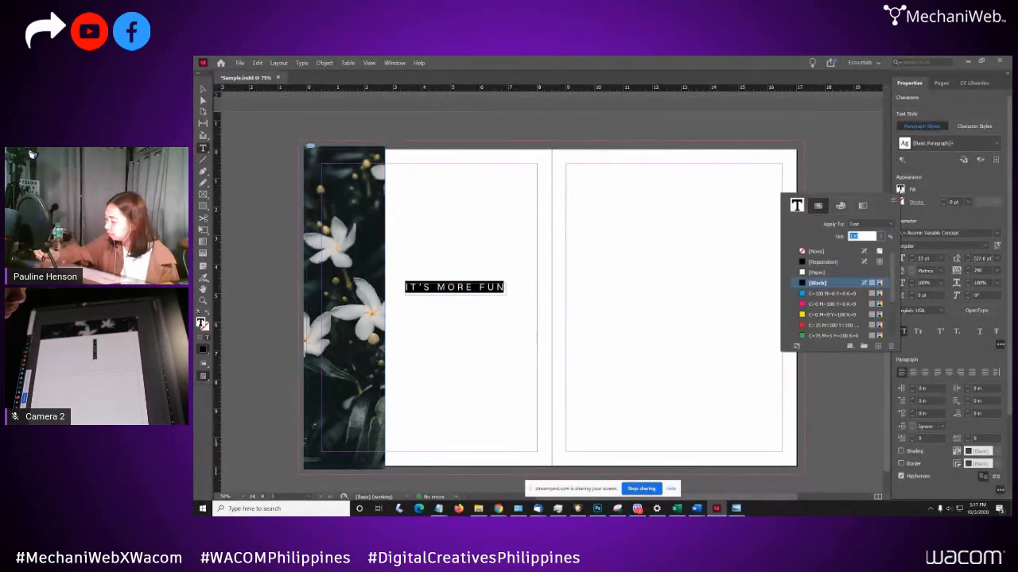
{"action": "left_click_drag", "start_coordinate": [891, 269], "coordinate": [893, 304]}
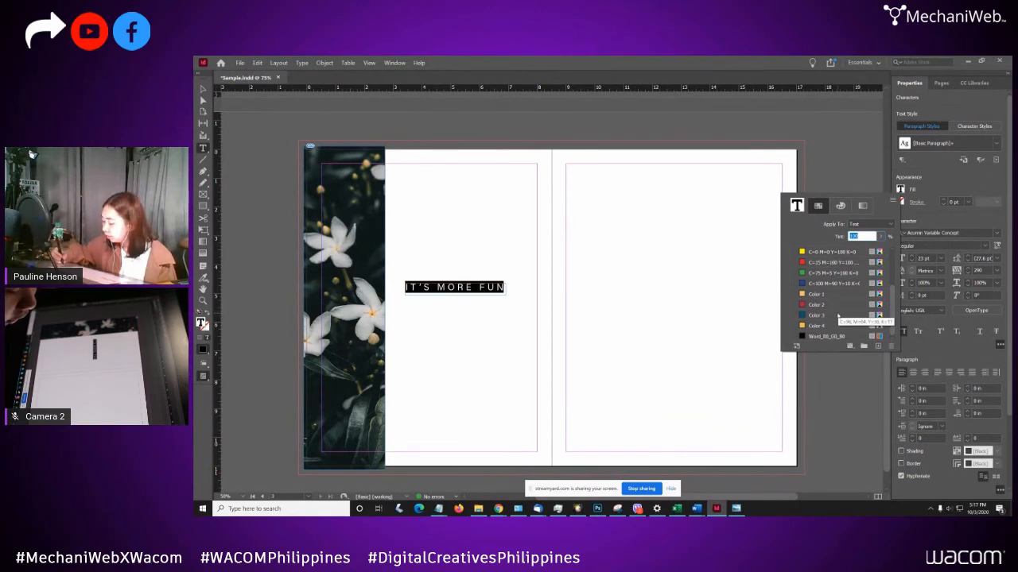
{"action": "left_click", "coordinate": [834, 316]}
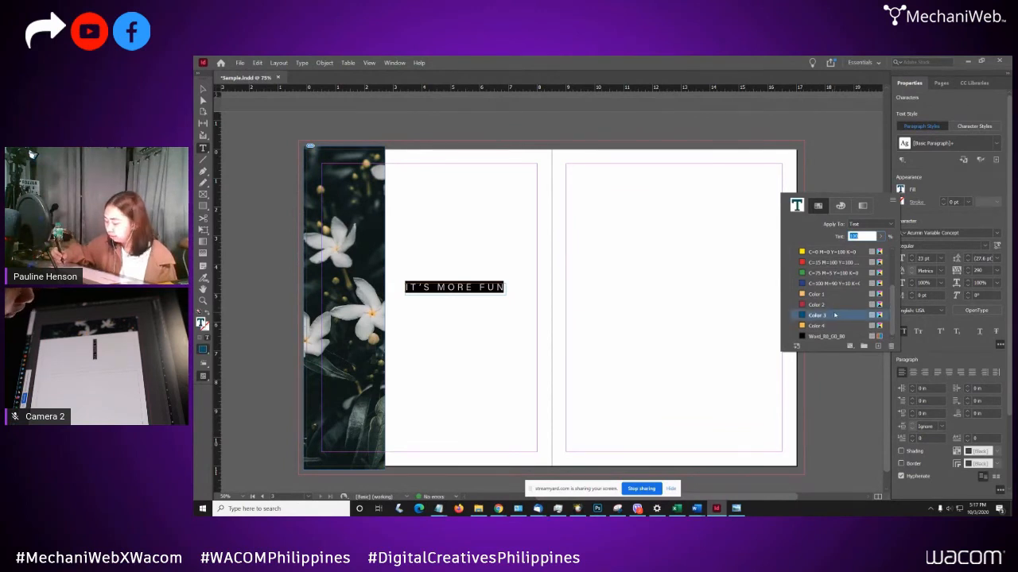
- Finish editing the "IT'S MORE FUN" text and move its frame slightly down and left, to about X 3.375 in, Y 4.86 in
{"action": "left_click", "coordinate": [499, 288]}
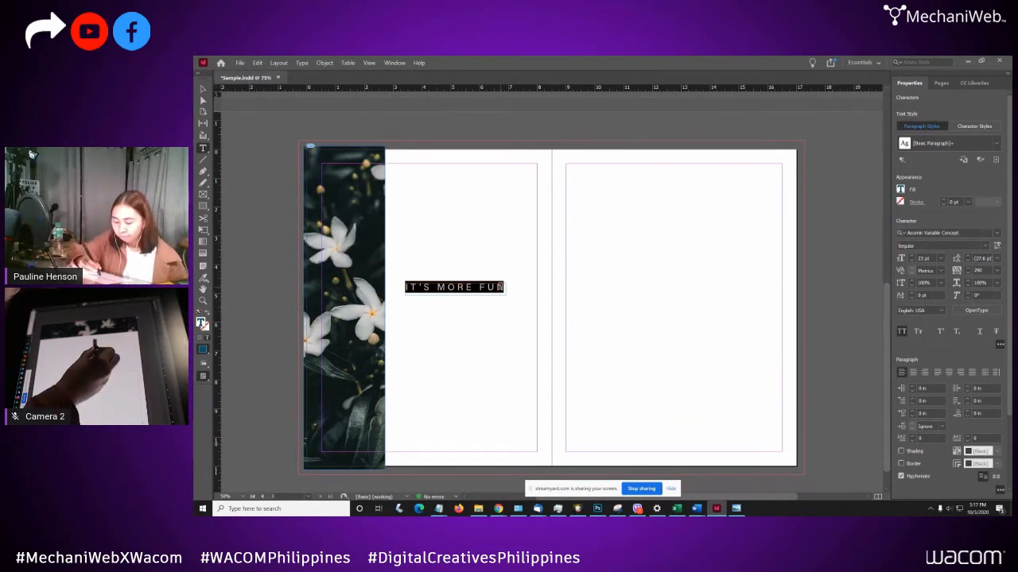
{"action": "left_click", "coordinate": [501, 287]}
{"action": "key", "text": "Escape"}
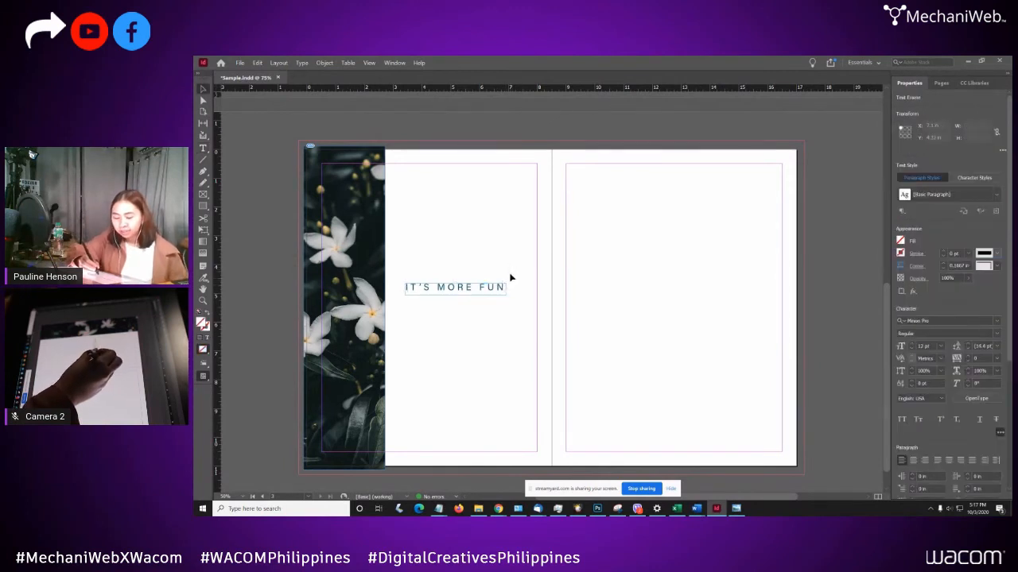
{"action": "left_click", "coordinate": [511, 278]}
{"action": "left_click_drag", "start_coordinate": [492, 294], "coordinate": [491, 298]}
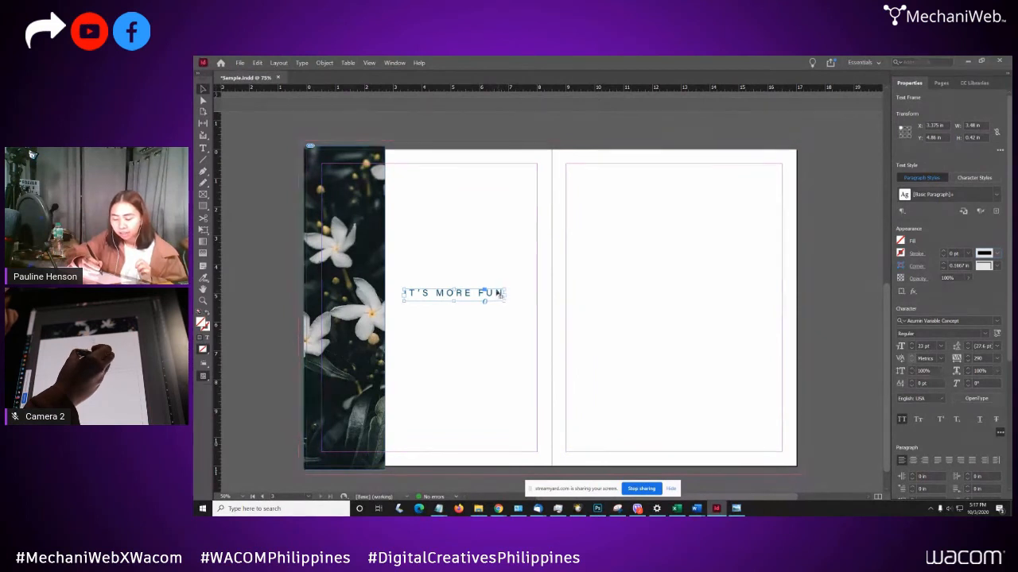
{"action": "right_click", "coordinate": [495, 293]}
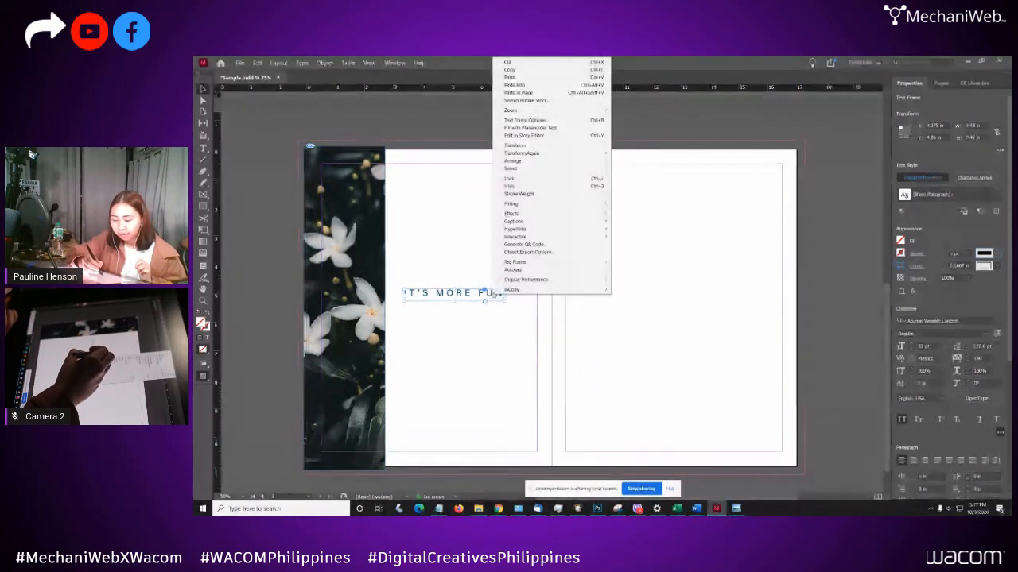
{"action": "left_click", "coordinate": [528, 69]}
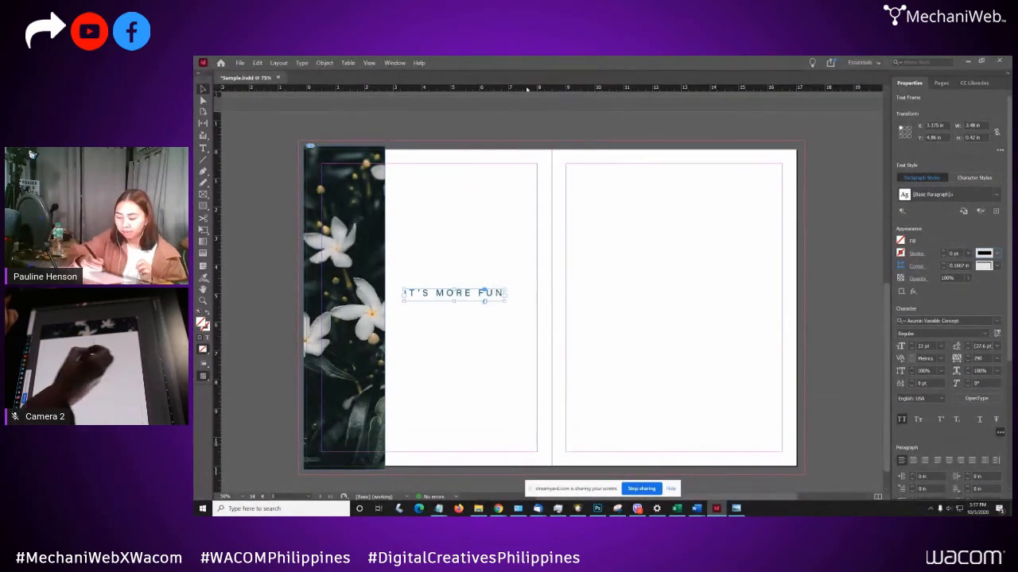
{"action": "right_click", "coordinate": [491, 336]}
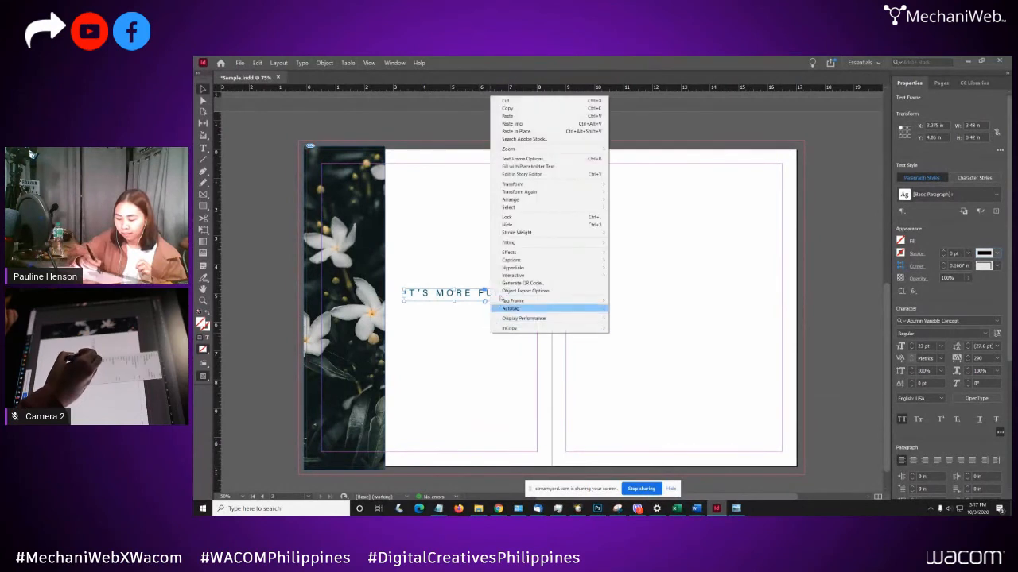
{"action": "left_click", "coordinate": [517, 119]}
{"action": "left_click_drag", "start_coordinate": [545, 304], "coordinate": [448, 317]}
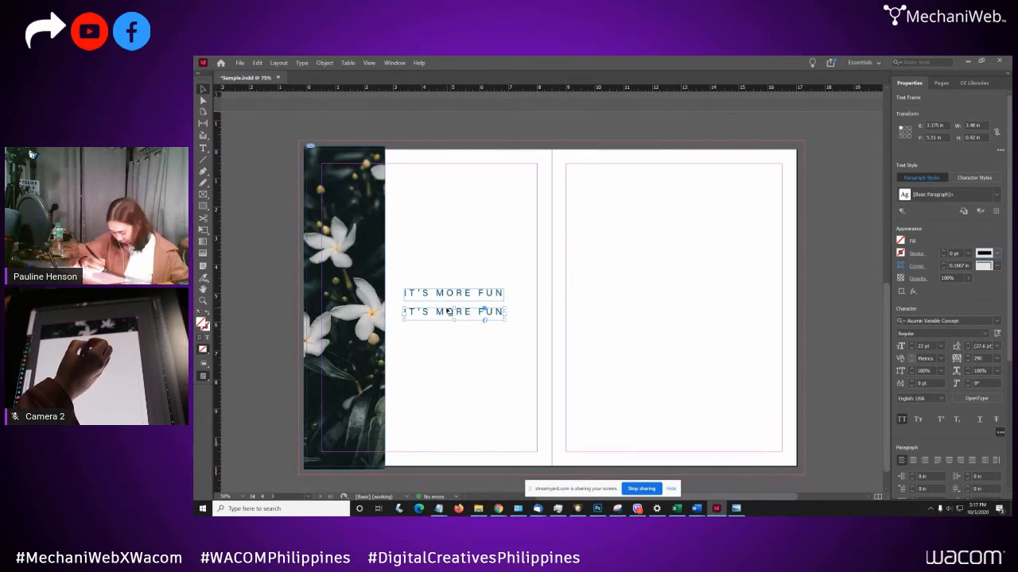
{"action": "key", "text": "Delete"}
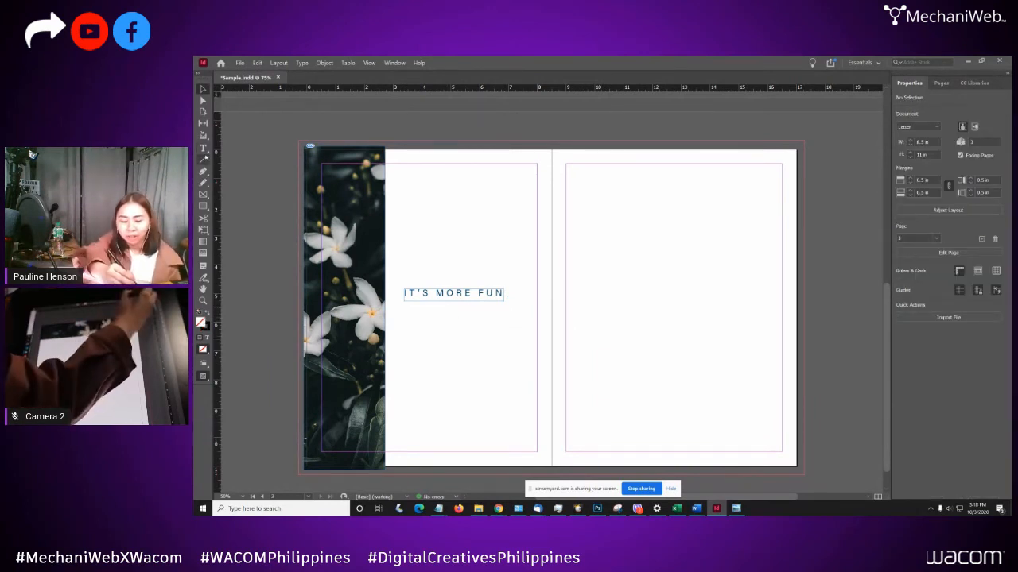
- Draw a text frame about 4.4 in wide and 1.5 in high under the heading, enter "Philippines" and select the word
{"action": "left_click", "coordinate": [203, 148]}
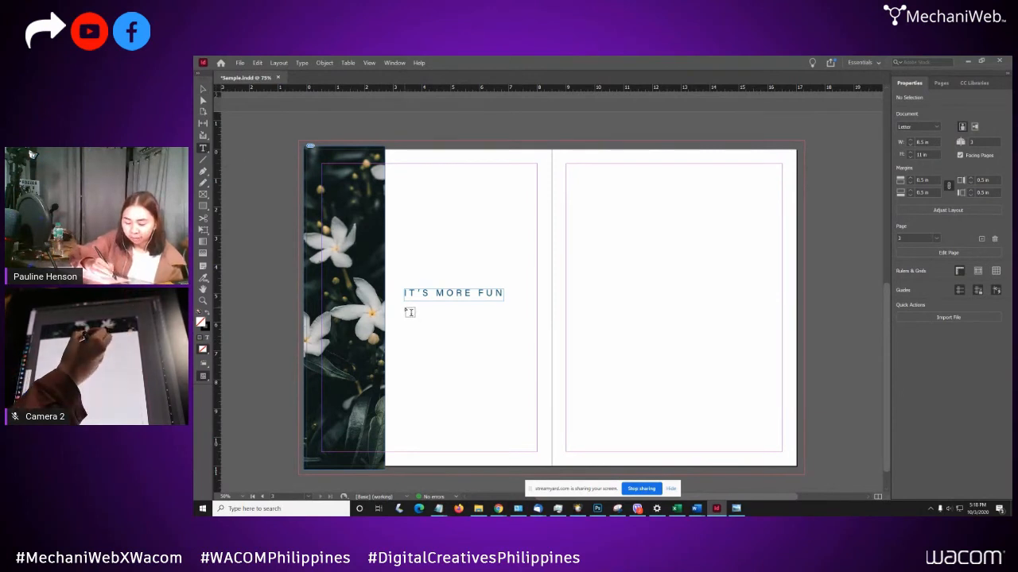
{"action": "left_click_drag", "start_coordinate": [404, 309], "coordinate": [531, 350]}
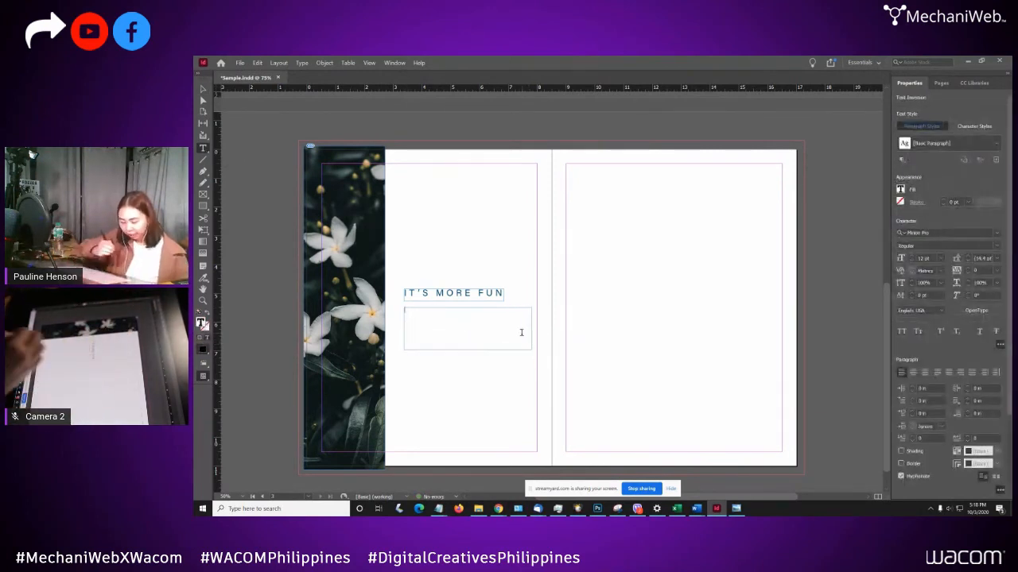
{"action": "type", "text": "Ph"}
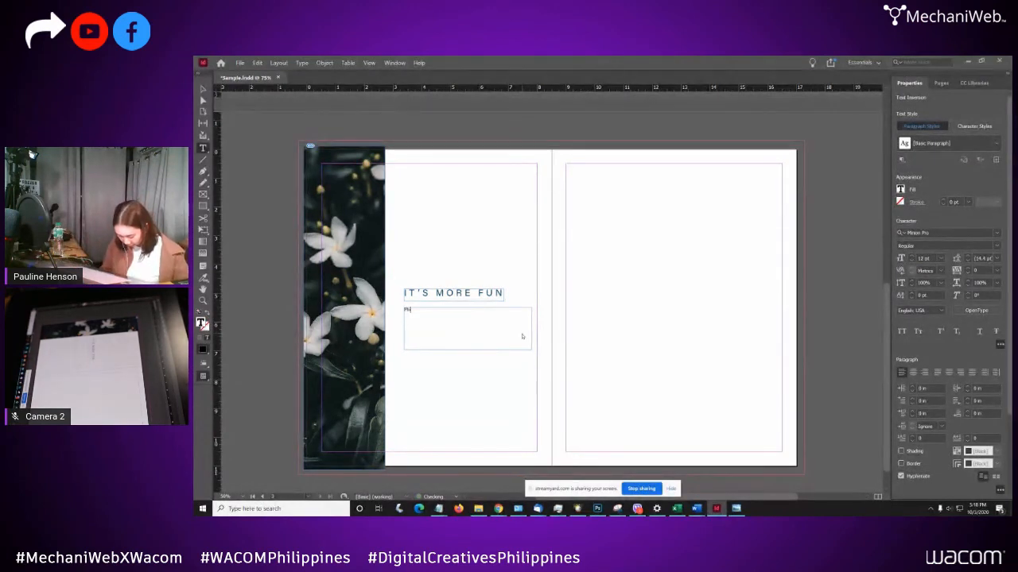
{"action": "type", "text": "ilippines"}
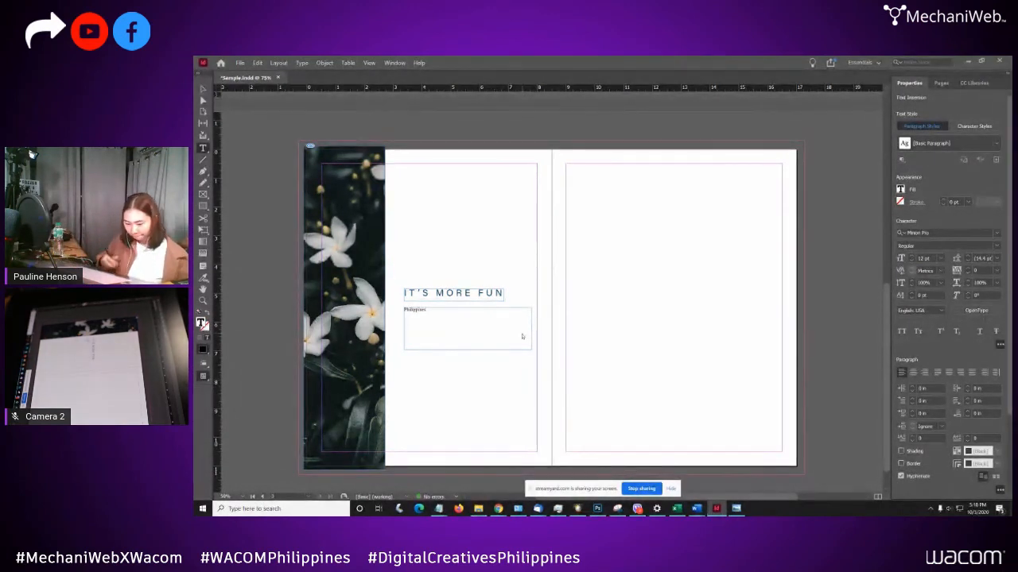
{"action": "key", "text": "ctrl+a"}
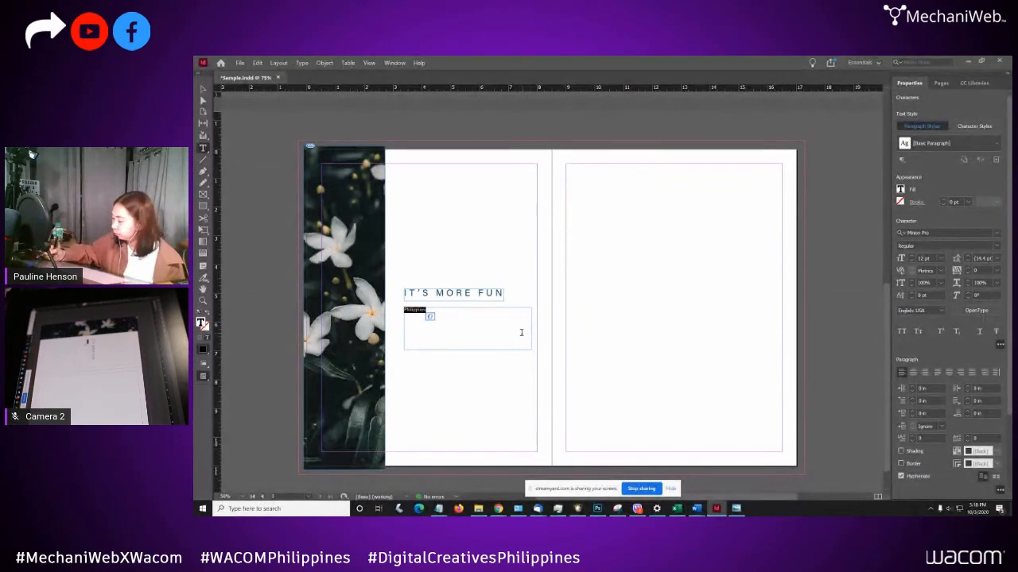
- Try enlarging the "Philippines" text to 21 pt and then to 40 pt, keeping its current font
{"action": "left_click", "coordinate": [996, 233]}
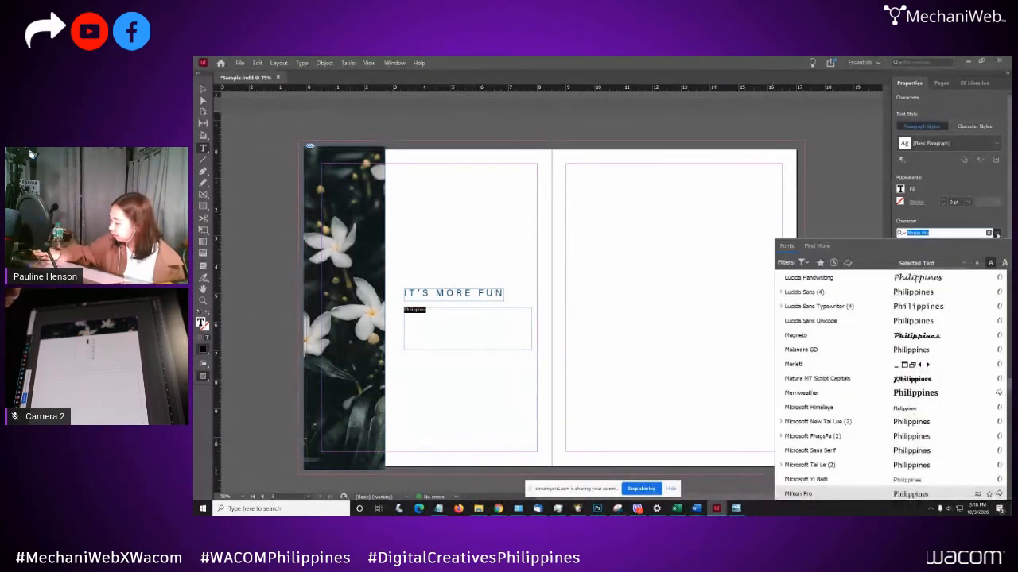
{"action": "left_click", "coordinate": [997, 233]}
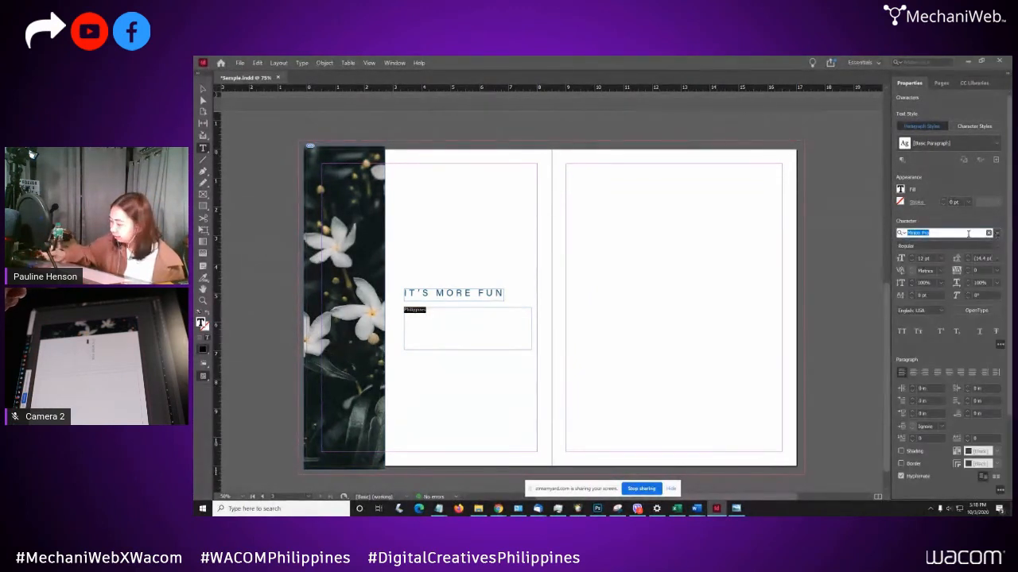
{"action": "left_click", "coordinate": [911, 256]}
{"action": "left_click", "coordinate": [911, 256]}
{"action": "left_click", "coordinate": [912, 255]}
{"action": "left_click", "coordinate": [912, 256]}
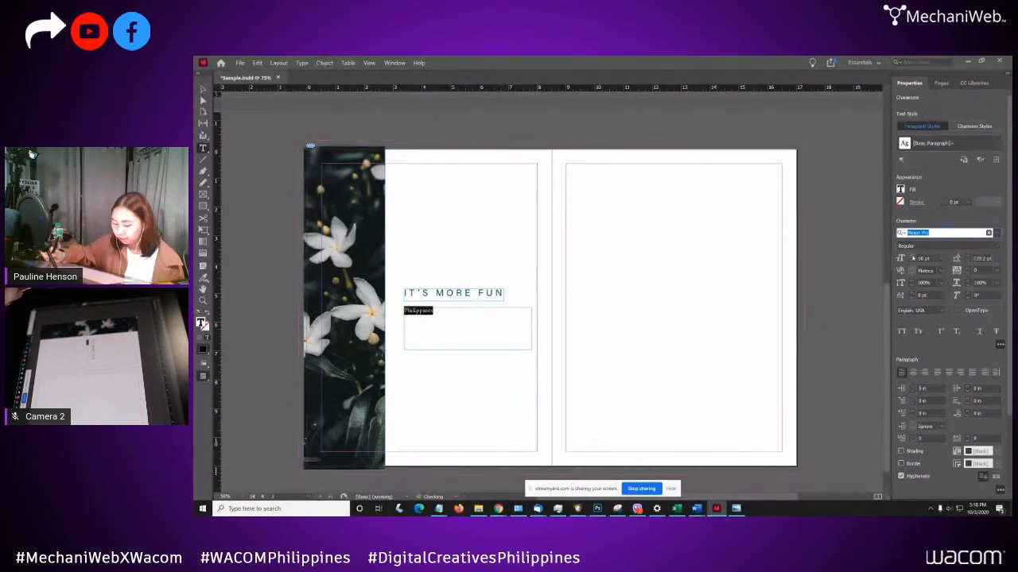
{"action": "left_click", "coordinate": [912, 256]}
{"action": "left_click", "coordinate": [912, 256]}
{"action": "left_click", "coordinate": [912, 256]}
{"action": "left_click", "coordinate": [912, 256]}
{"action": "left_click", "coordinate": [911, 256]}
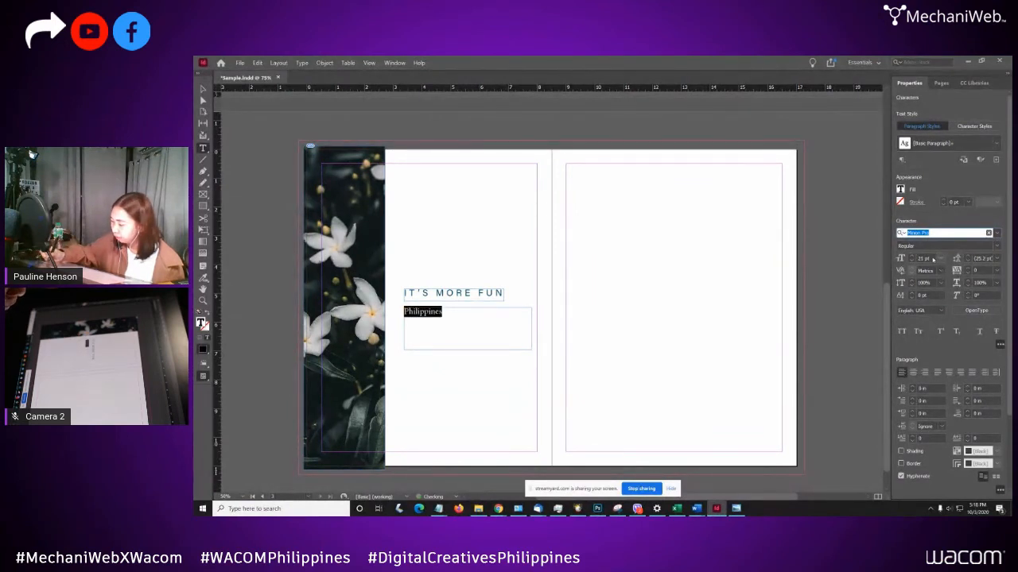
{"action": "left_click", "coordinate": [920, 259]}
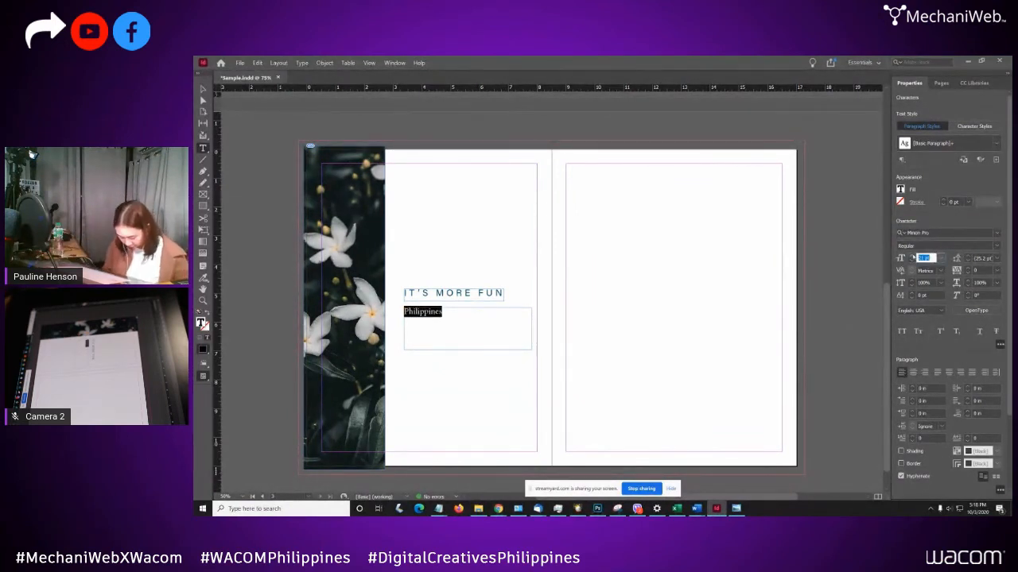
{"action": "type", "text": "40"}
{"action": "key", "text": "Return"}
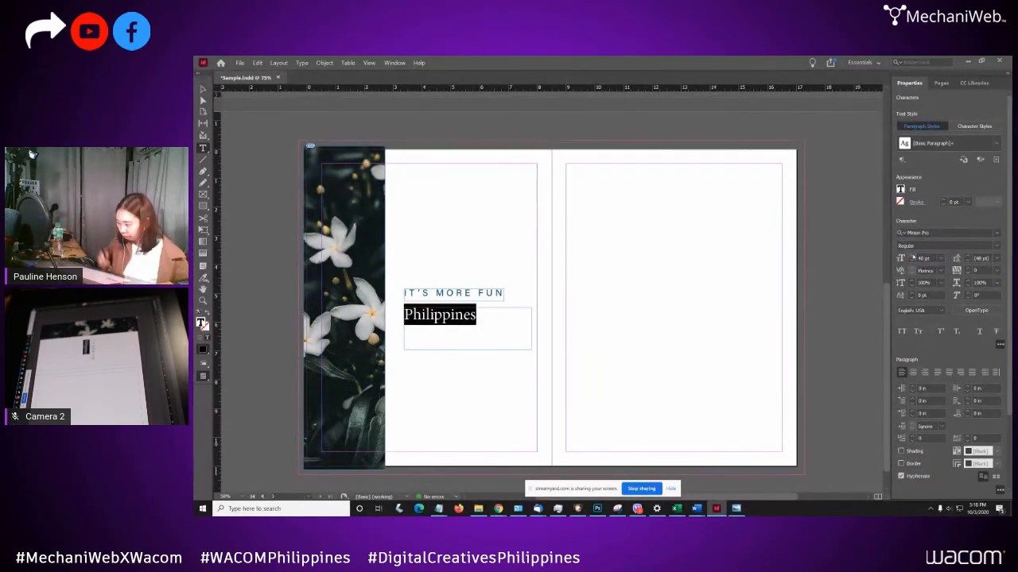
- Set the text size of the selected "Philippines" word to 70 pt
{"action": "left_click", "coordinate": [926, 257]}
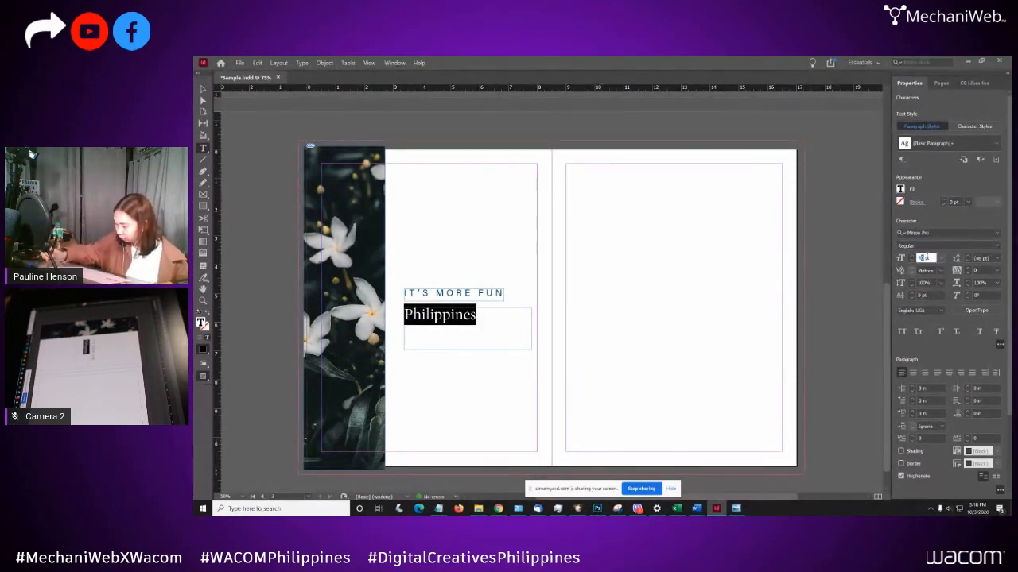
{"action": "left_click_drag", "start_coordinate": [929, 257], "coordinate": [914, 257]}
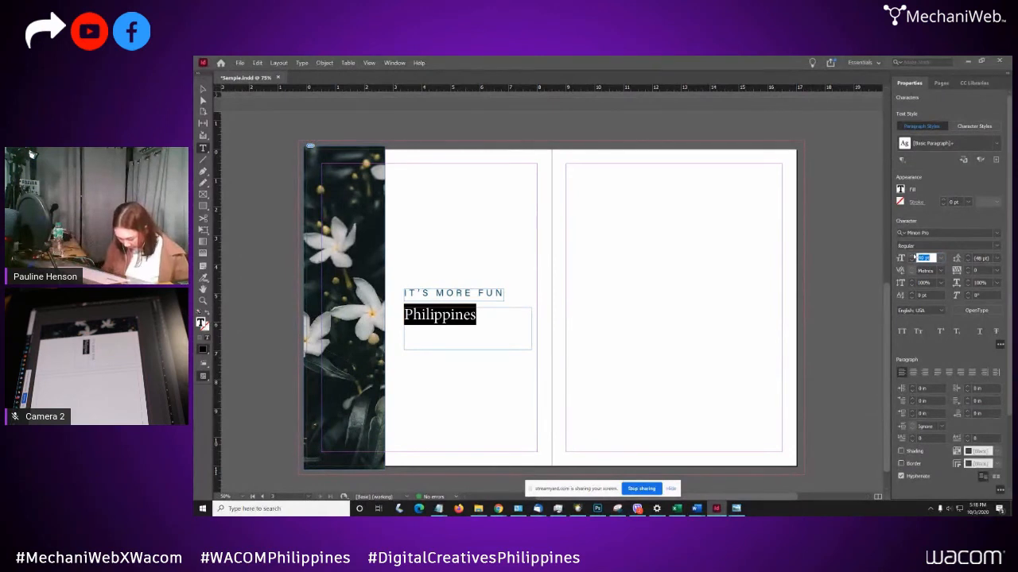
{"action": "key", "text": "Return"}
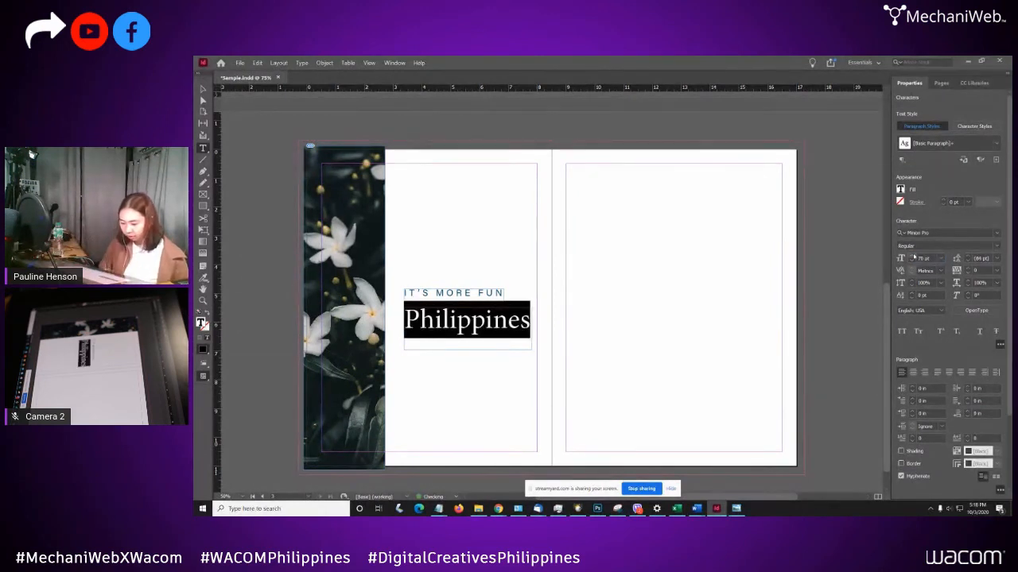
- Select the whole "Philippines" word and set its fill to the Color 2 swatch
{"action": "left_click", "coordinate": [514, 322]}
{"action": "left_click_drag", "start_coordinate": [531, 319], "coordinate": [399, 319]}
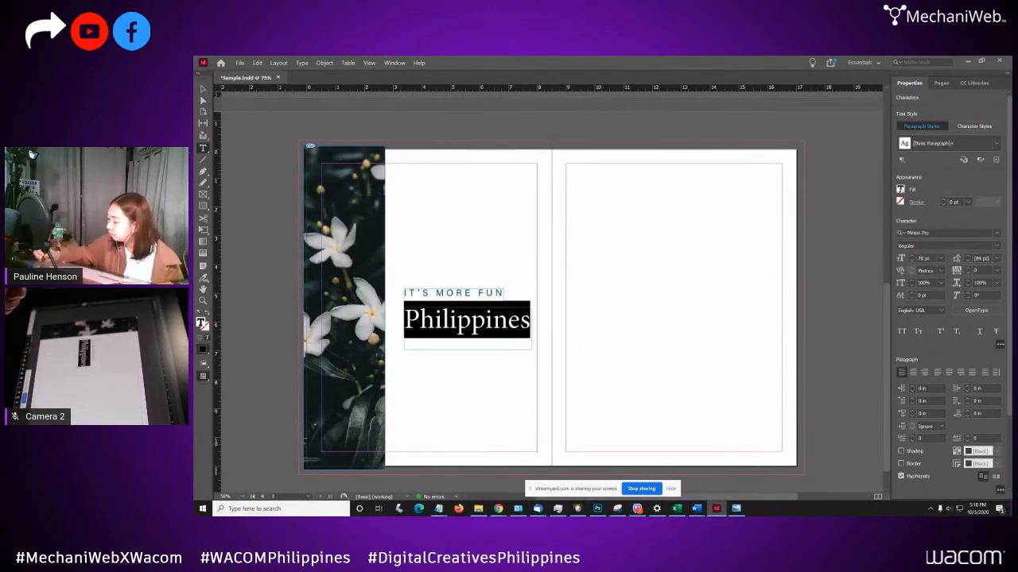
{"action": "left_click", "coordinate": [900, 189]}
{"action": "left_click_drag", "start_coordinate": [892, 300], "coordinate": [892, 330]}
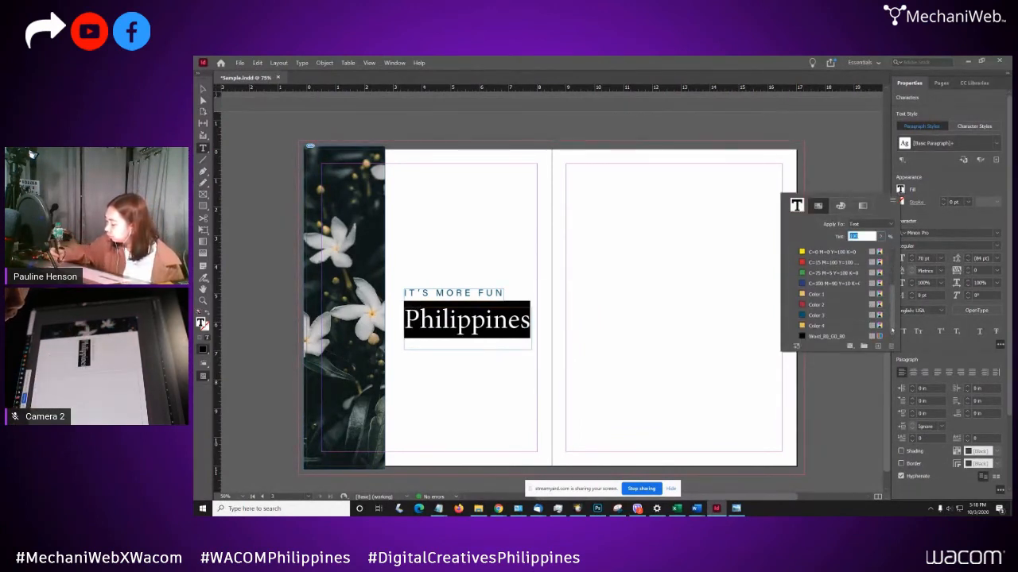
{"action": "left_click", "coordinate": [843, 307]}
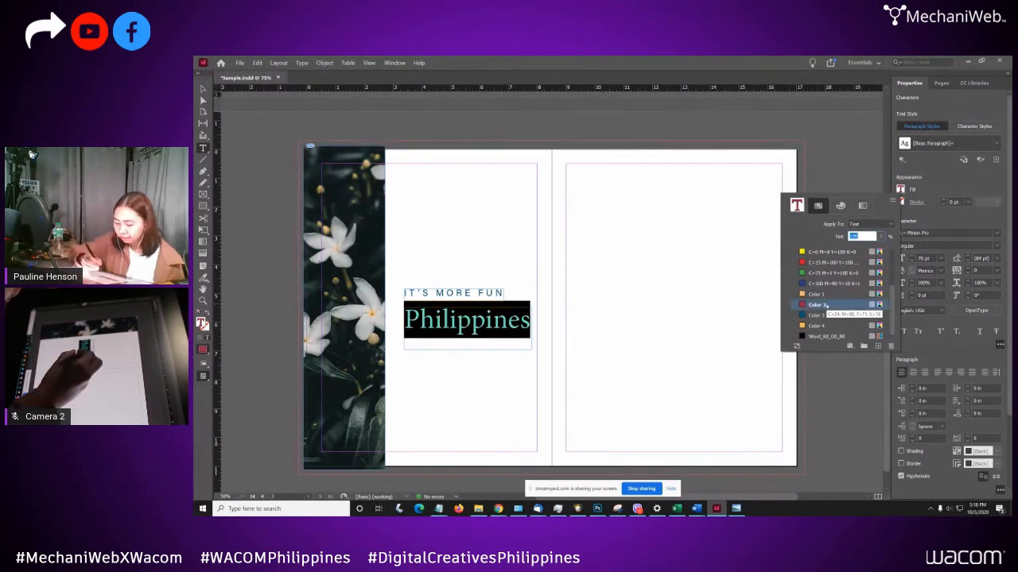
{"action": "left_click", "coordinate": [519, 321]}
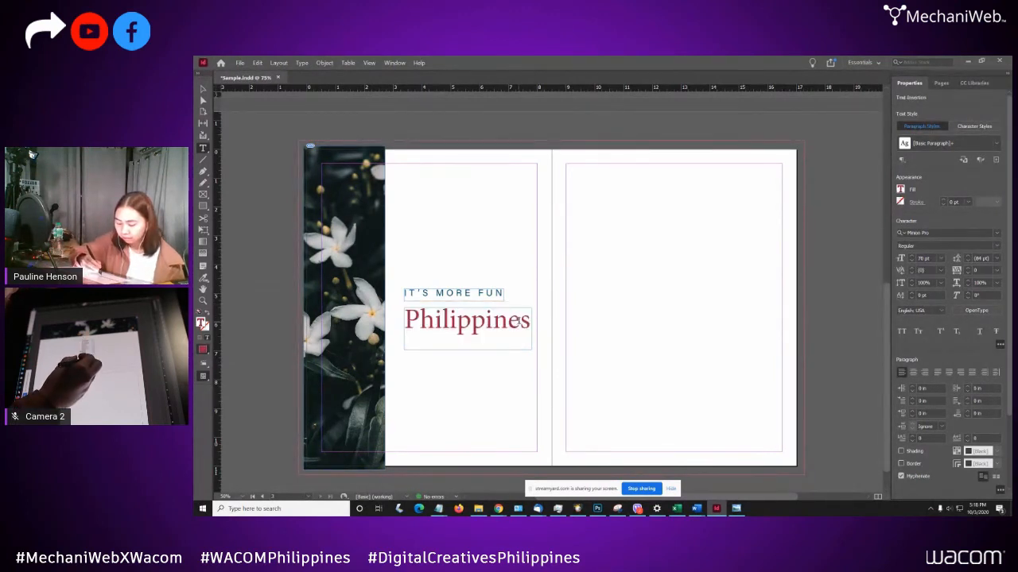
- Shorten the "Philippines" frame to about 1.04 in high, and move both text frames together slightly left and up, to about X 3.075 in
{"action": "key", "text": "Escape"}
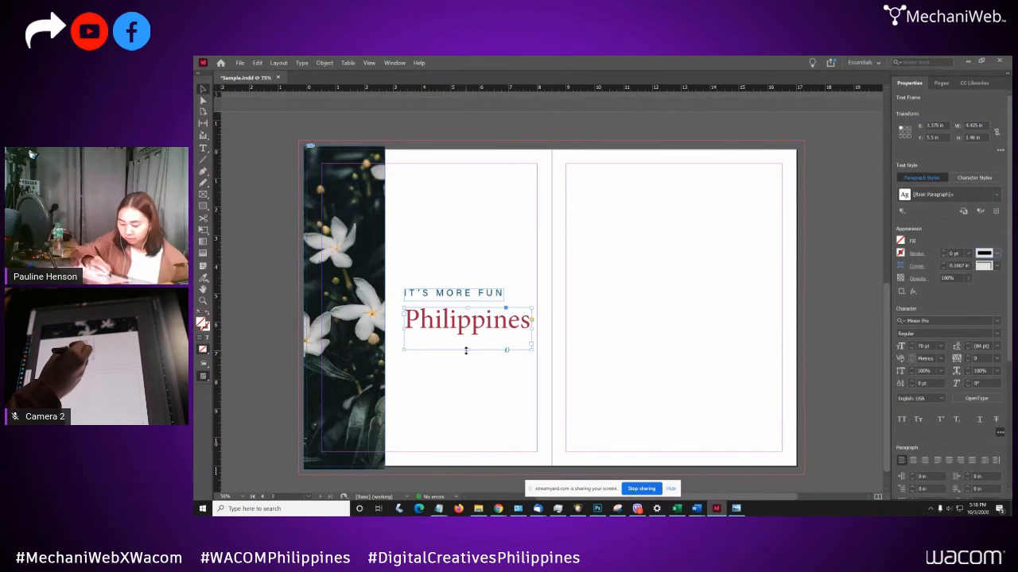
{"action": "left_click_drag", "start_coordinate": [466, 350], "coordinate": [469, 337]}
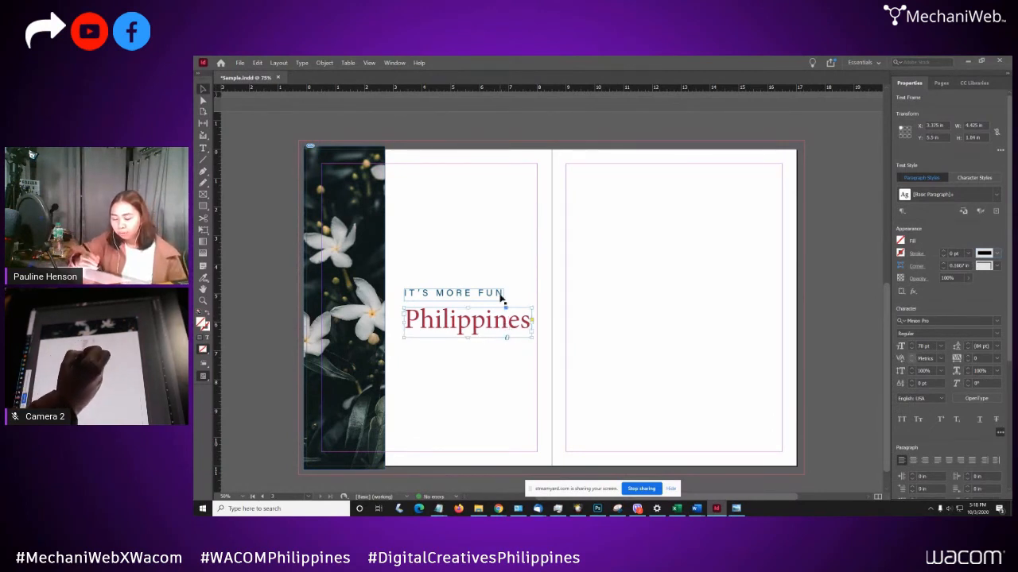
{"action": "left_click_drag", "start_coordinate": [513, 278], "coordinate": [495, 327]}
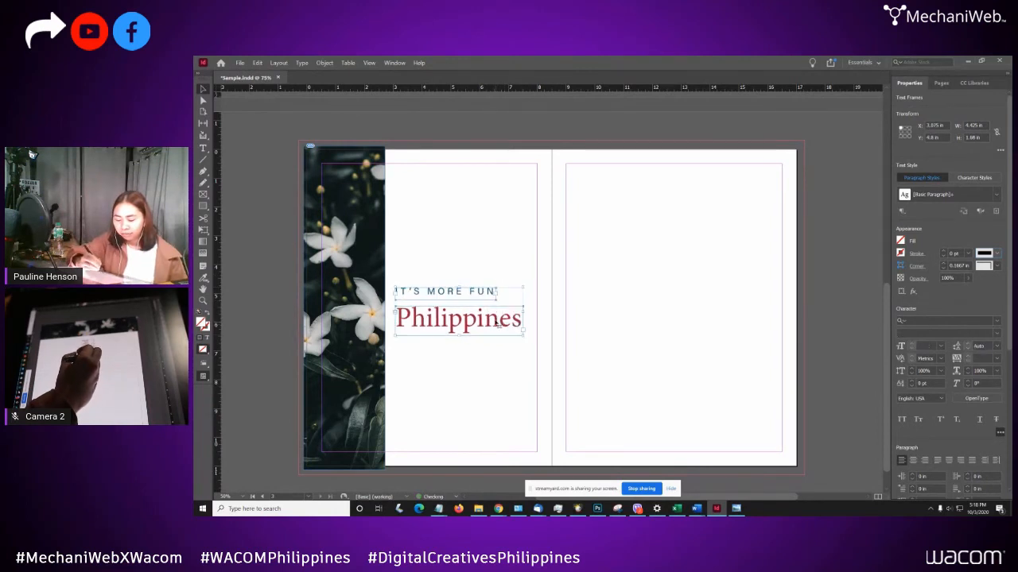
{"action": "left_click", "coordinate": [518, 248]}
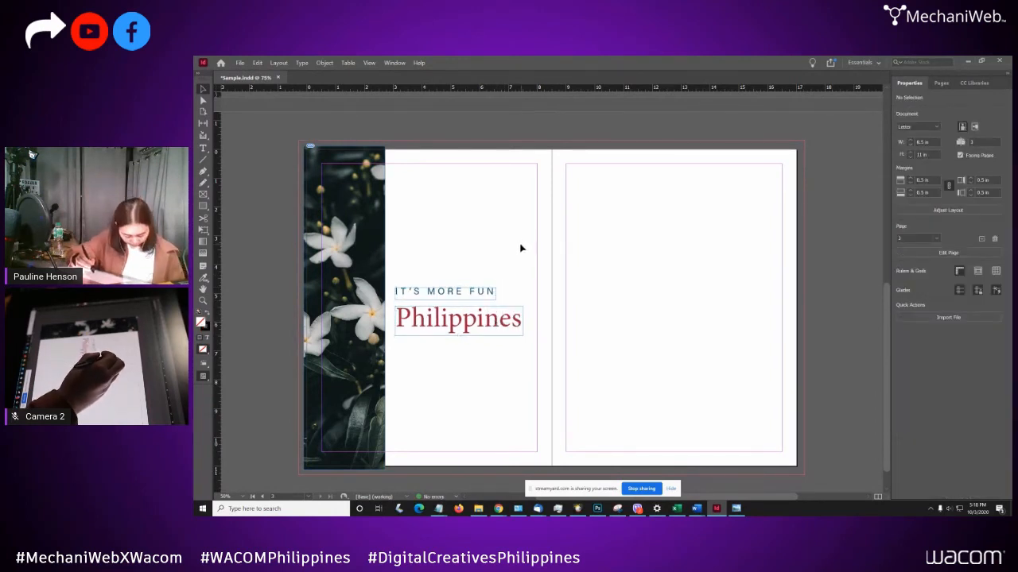
- Preview the spread without guides and move "IT'S MORE FUN" down to sit closely above "Philippines"
{"action": "key", "text": "w"}
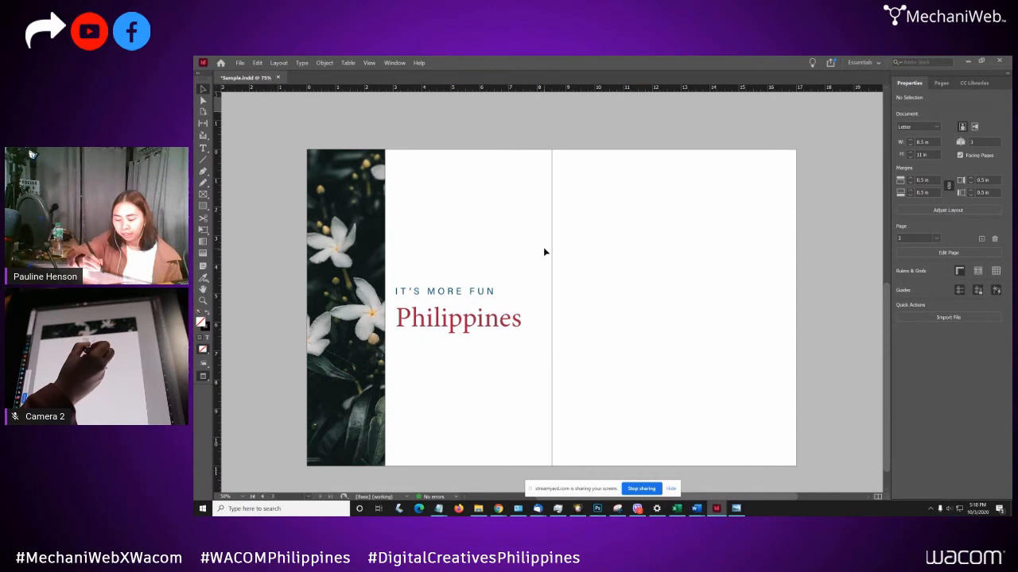
{"action": "left_click", "coordinate": [485, 301]}
{"action": "left_click_drag", "start_coordinate": [484, 300], "coordinate": [484, 301]}
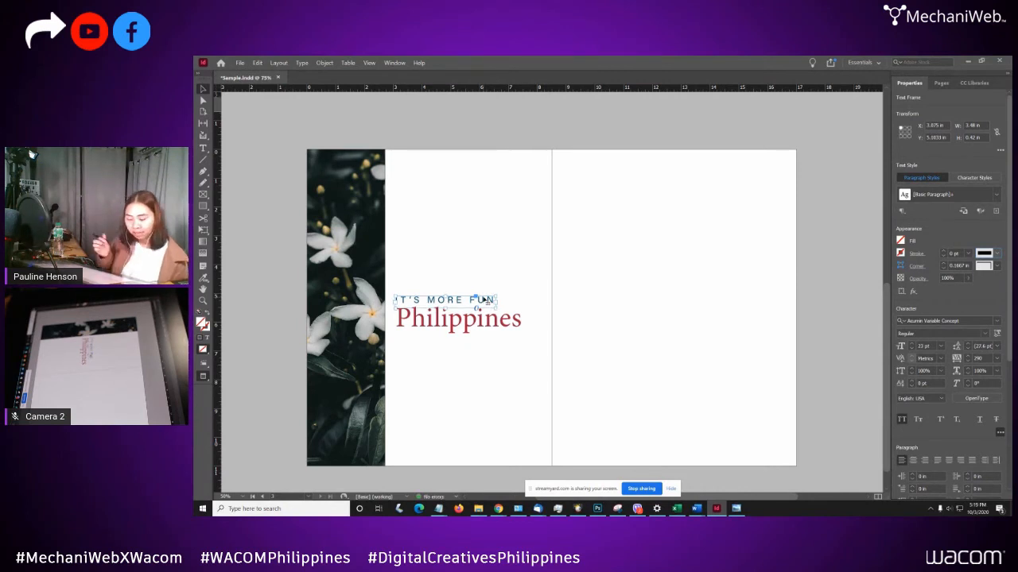
{"action": "left_click", "coordinate": [523, 364]}
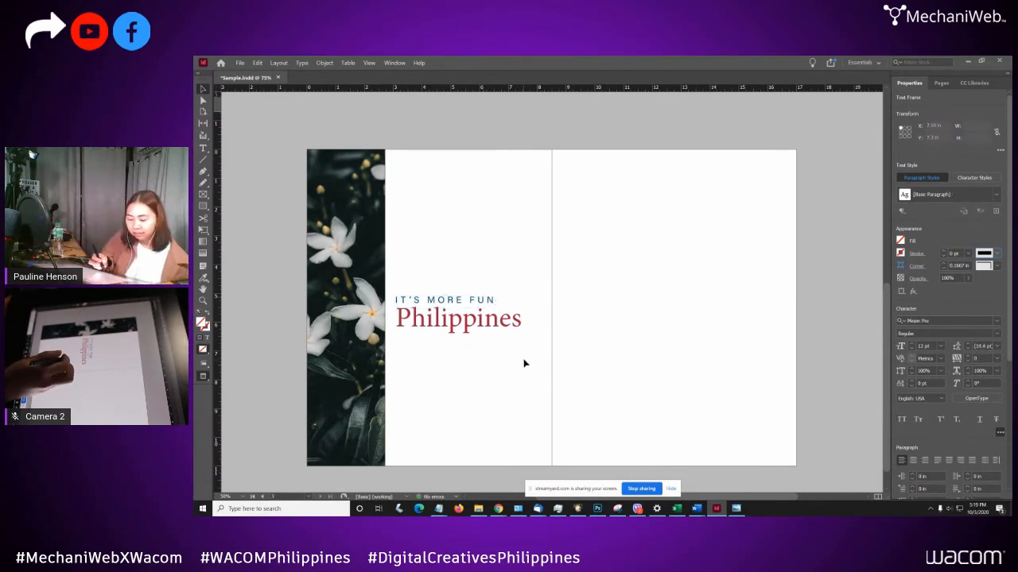
- Nudge "IT'S MORE FUN" about 0.1 in to the right so it lines up with the start of "Philippines"
{"action": "left_click", "coordinate": [488, 302]}
{"action": "left_click_drag", "start_coordinate": [487, 303], "coordinate": [487, 304]}
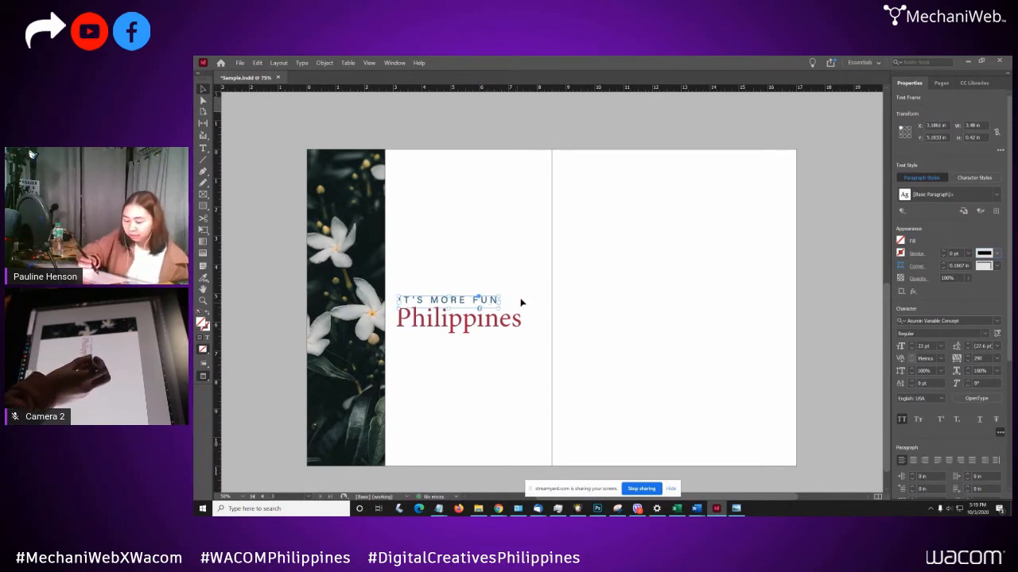
{"action": "left_click", "coordinate": [520, 299]}
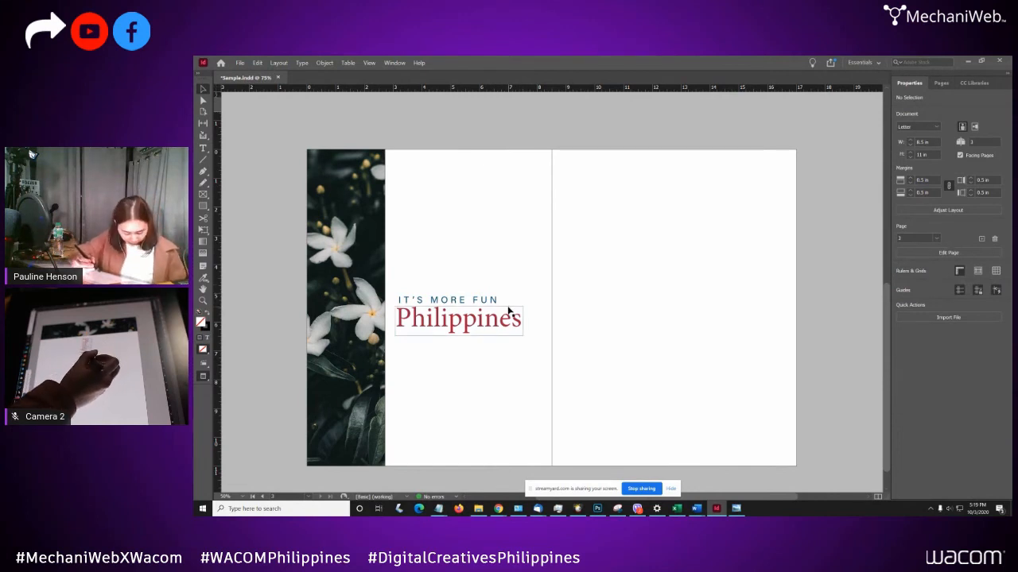
- Return from preview and place Philippines.docx, skipping font replacement, in a frame about 4.925 × 3.94 in directly below "Philippines"
{"action": "key", "text": "w"}
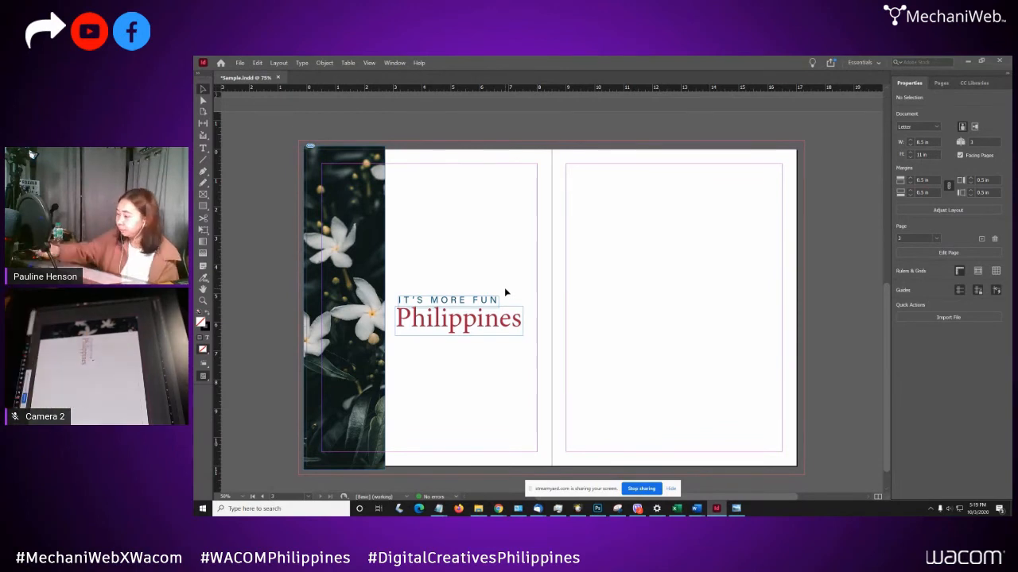
{"action": "left_click", "coordinate": [944, 318]}
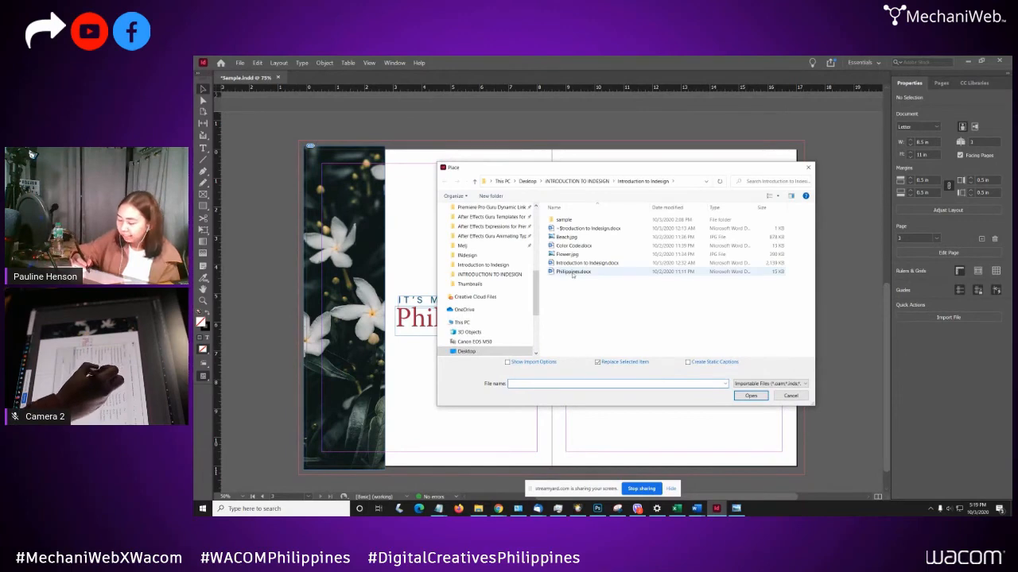
{"action": "left_click", "coordinate": [572, 273]}
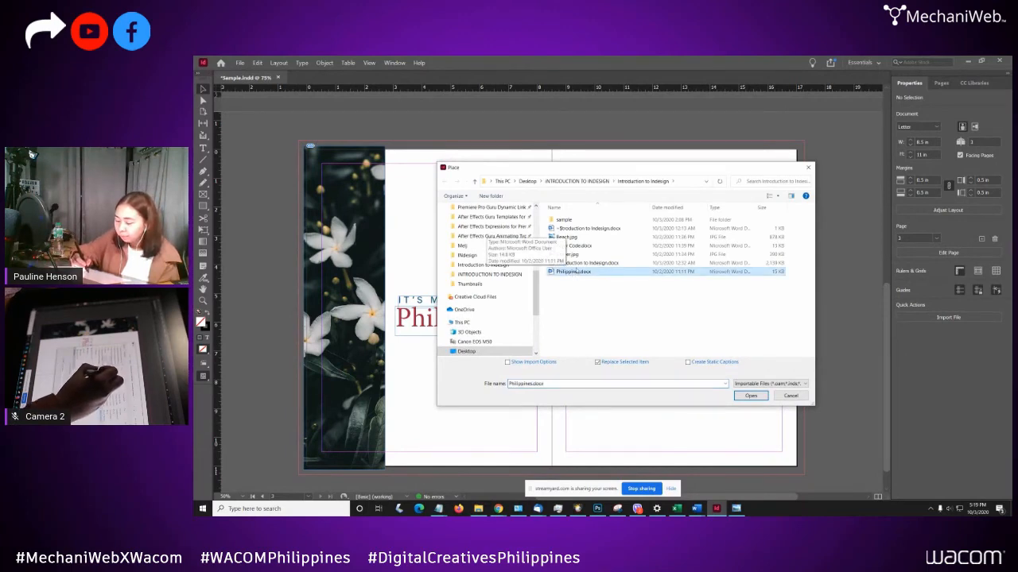
{"action": "left_click", "coordinate": [751, 396]}
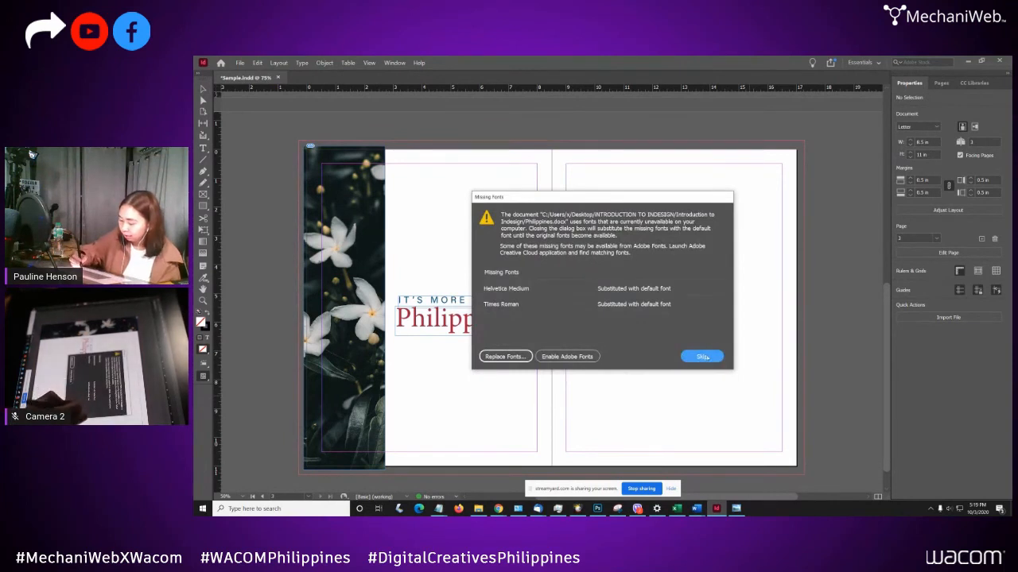
{"action": "left_click", "coordinate": [682, 356]}
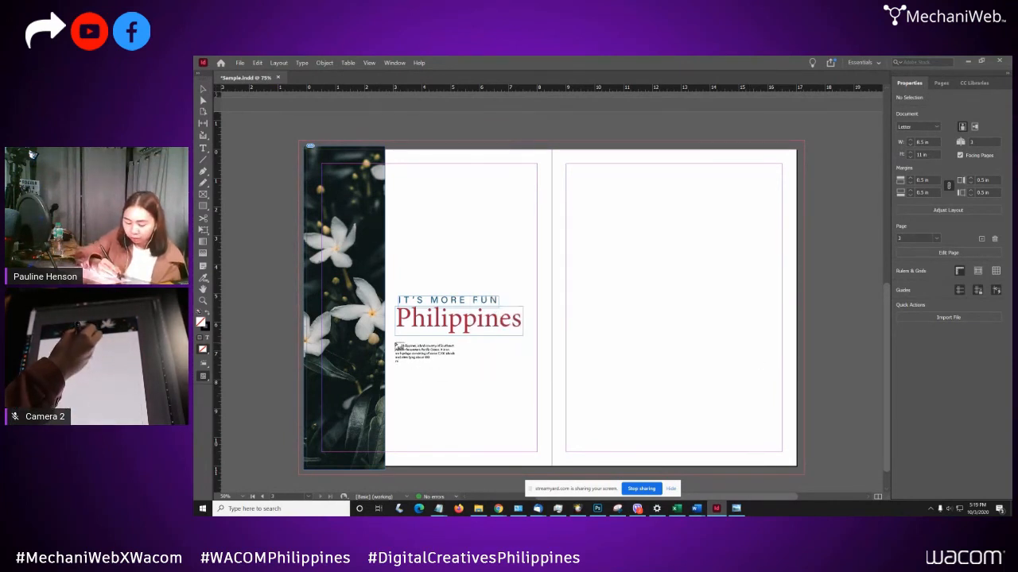
{"action": "left_click_drag", "start_coordinate": [395, 339], "coordinate": [536, 450]}
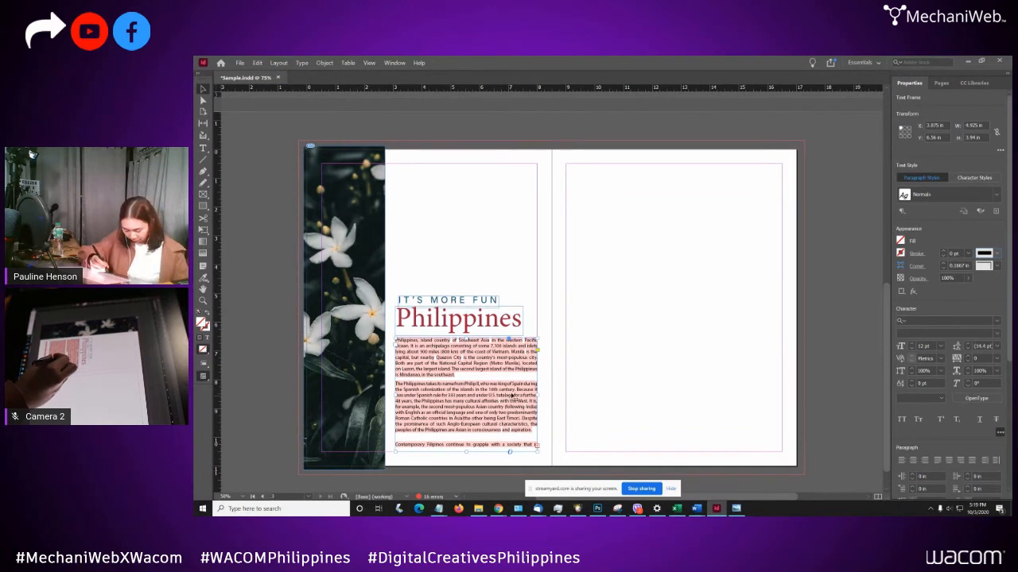
- Set all the placed body text to Times New Roman Regular and lower its frame's top edge to about Y 6.88 in
{"action": "double_click", "coordinate": [512, 385]}
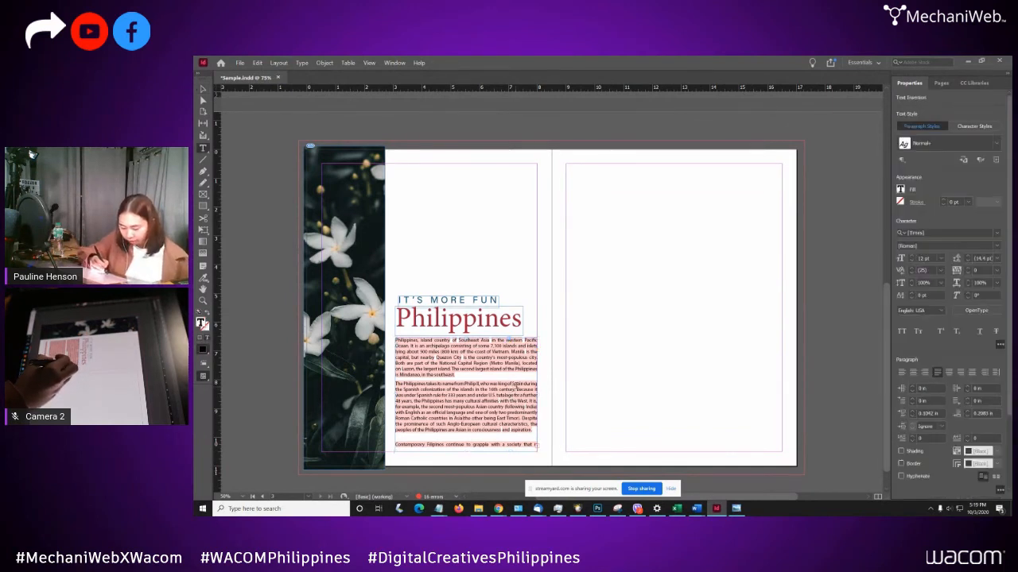
{"action": "key", "text": "ctrl+a"}
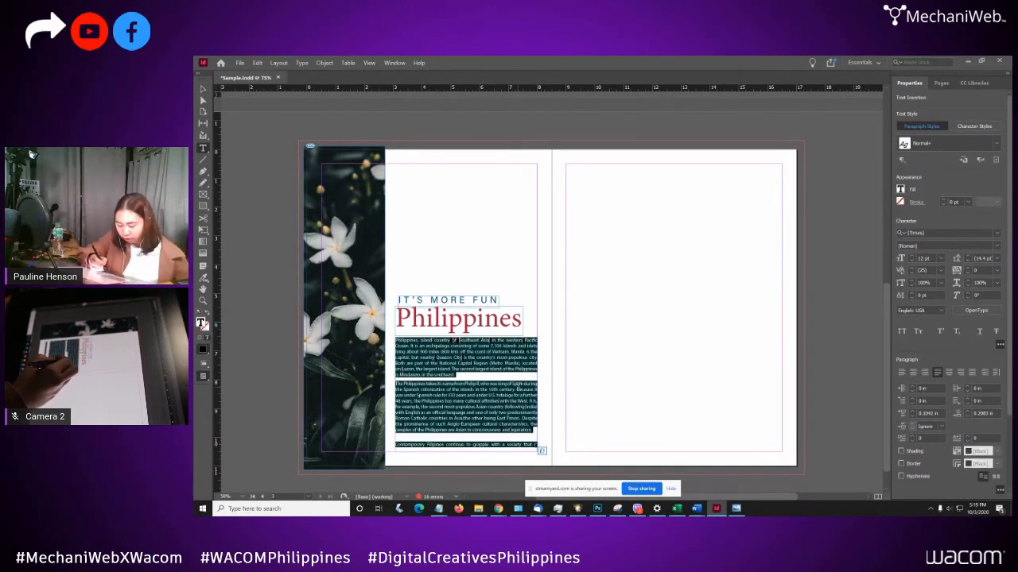
{"action": "left_click", "coordinate": [998, 234]}
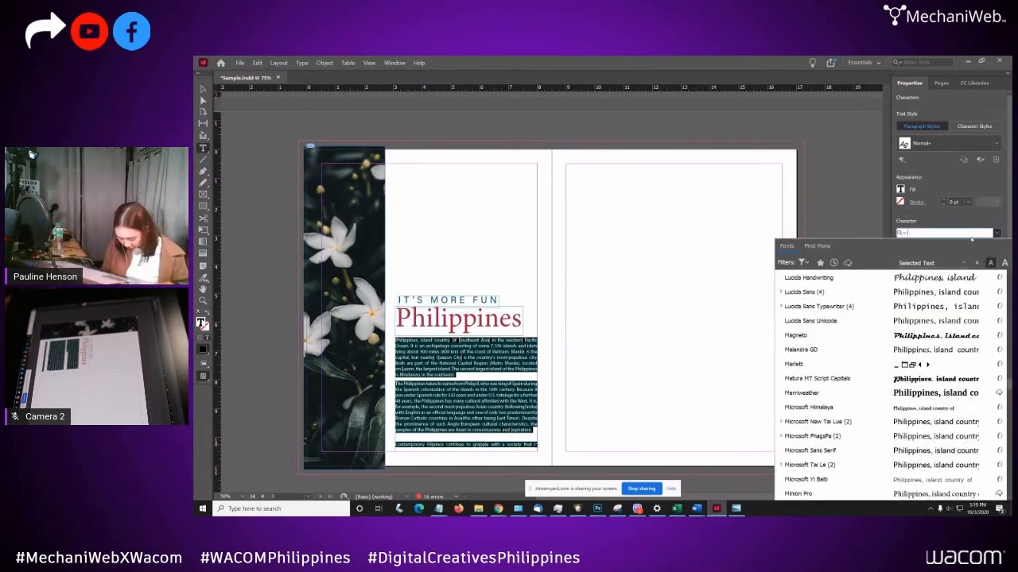
{"action": "type", "text": "time"}
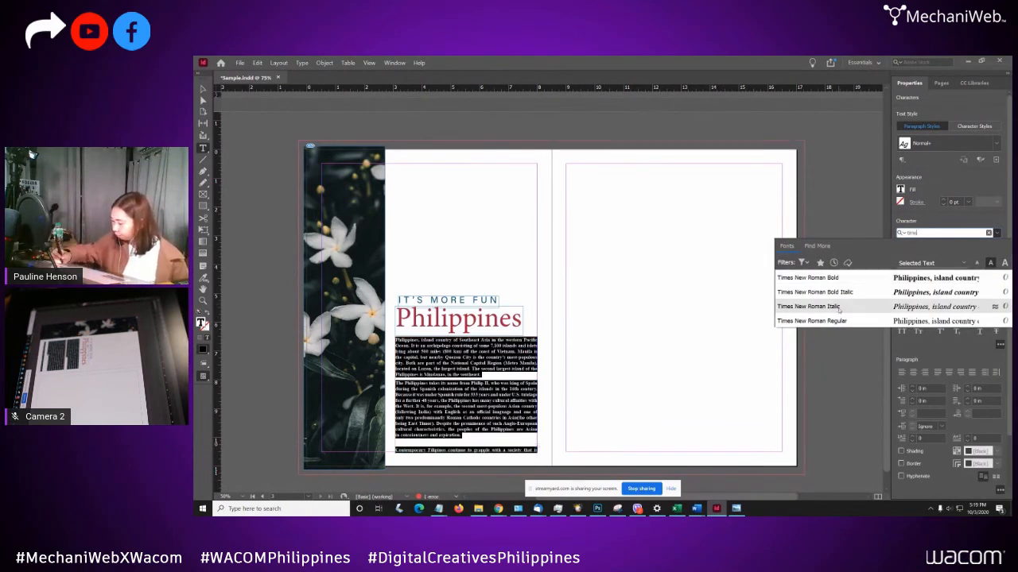
{"action": "left_click", "coordinate": [838, 323]}
{"action": "left_click", "coordinate": [511, 358]}
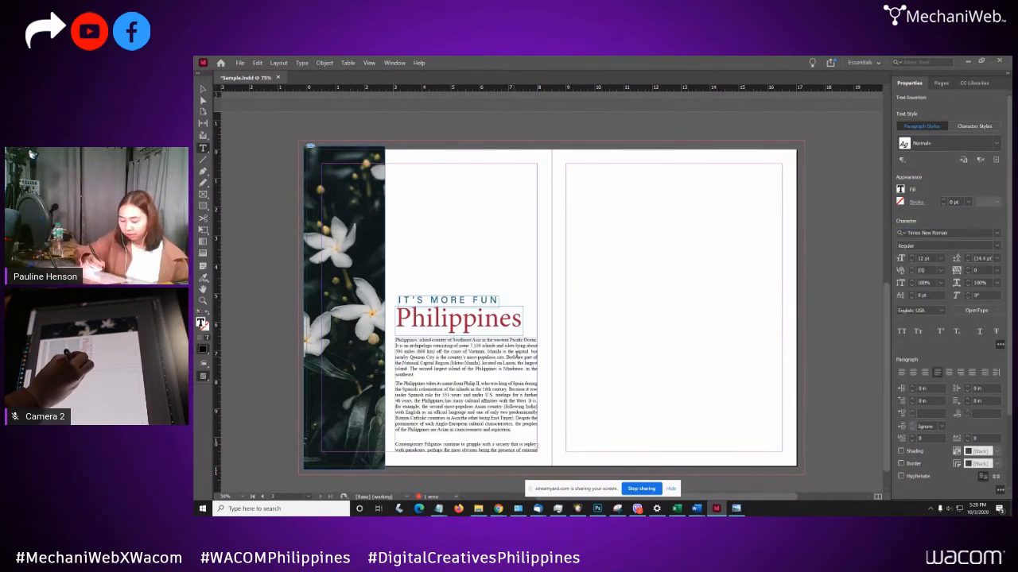
{"action": "key", "text": "Escape"}
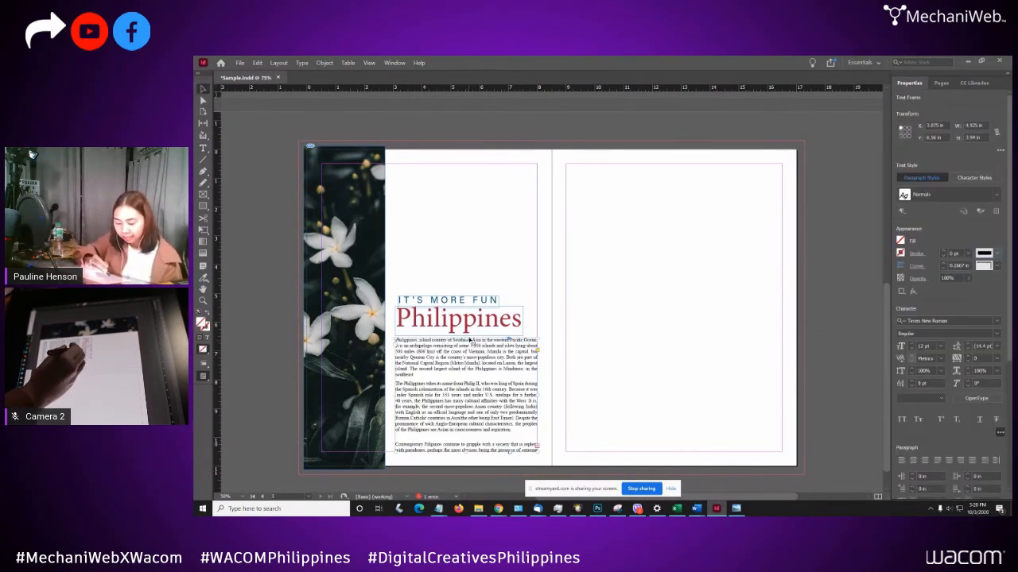
{"action": "left_click_drag", "start_coordinate": [466, 335], "coordinate": [466, 345]}
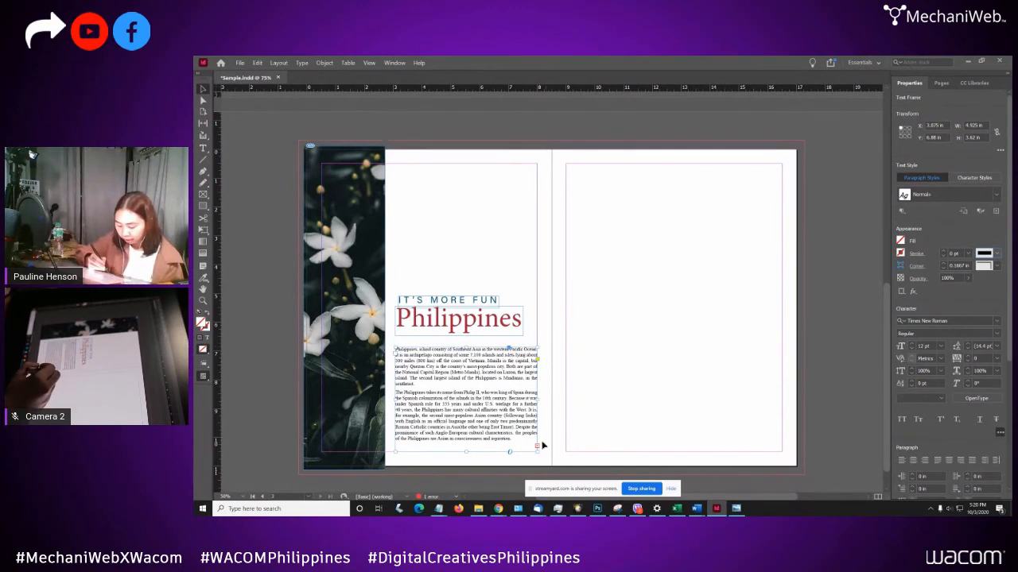
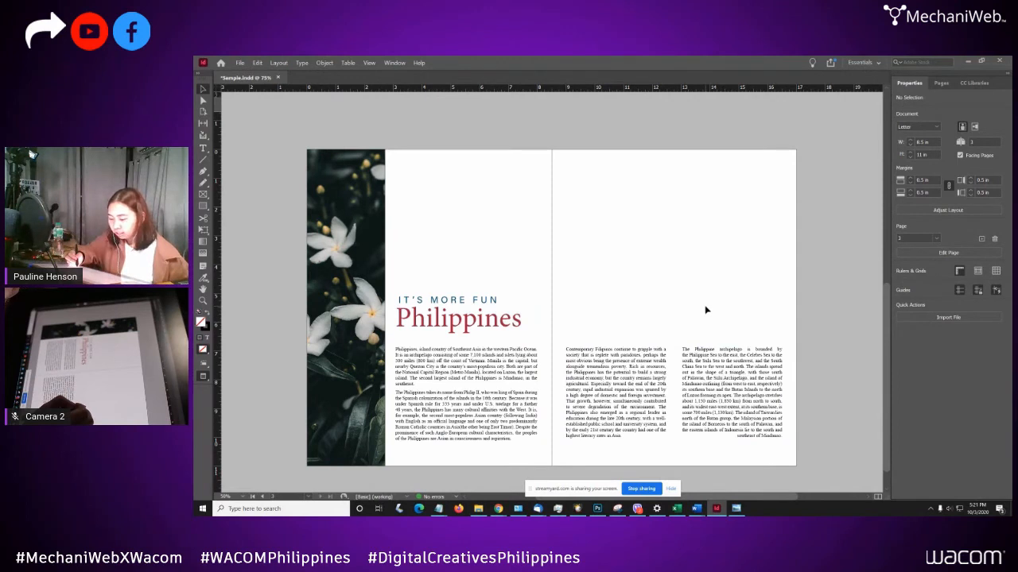
- Leave preview and draw a horizontal line about 13.425 in long across both pages, between the title and the body text columns
{"action": "key", "text": "w"}
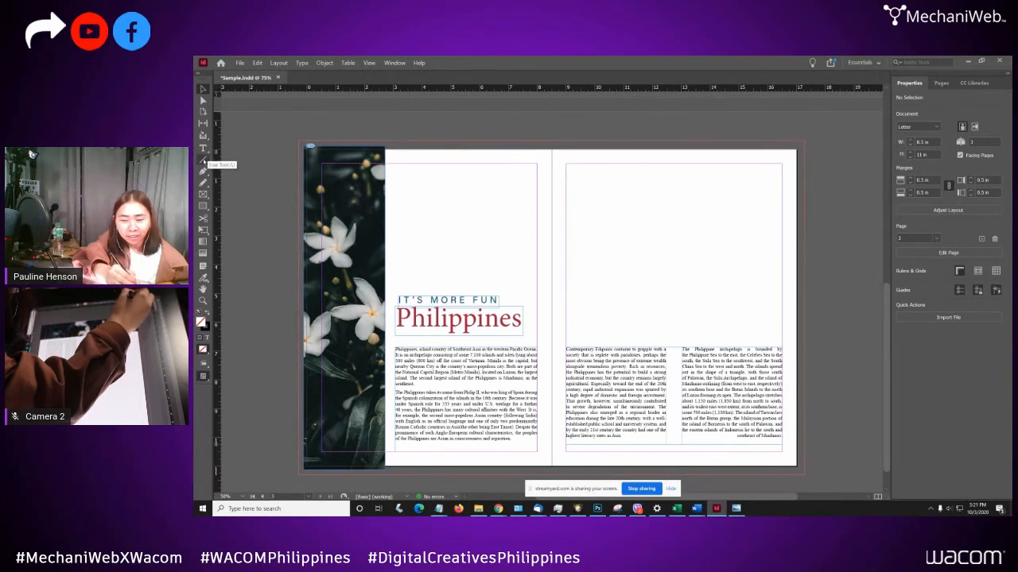
{"action": "left_click", "coordinate": [203, 160]}
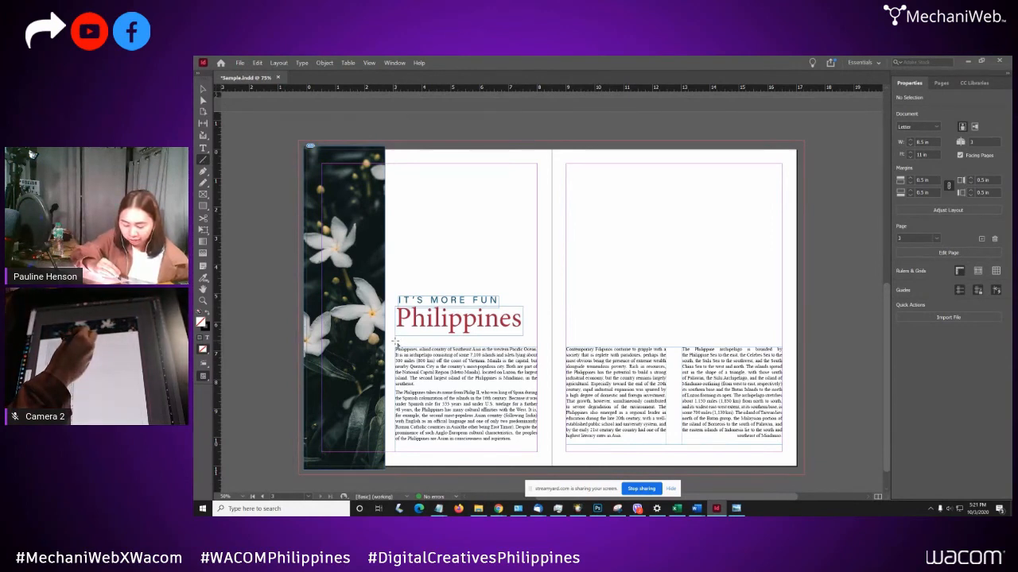
{"action": "mouse_move", "coordinate": [395, 341]}
{"action": "left_mouse_down"}
{"action": "mouse_move", "coordinate": [549, 341]}
{"action": "mouse_move", "coordinate": [555, 324]}
{"action": "mouse_move", "coordinate": [561, 350]}
{"action": "mouse_move", "coordinate": [628, 248]}
{"action": "mouse_move", "coordinate": [581, 341]}
{"action": "left_mouse_up"}
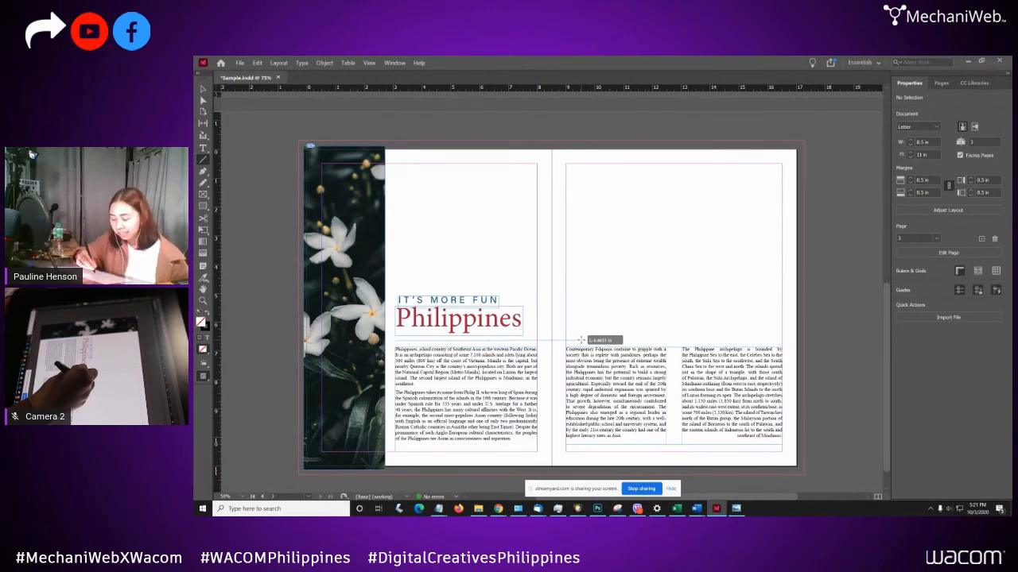
{"action": "left_click_drag", "start_coordinate": [581, 341], "coordinate": [782, 342]}
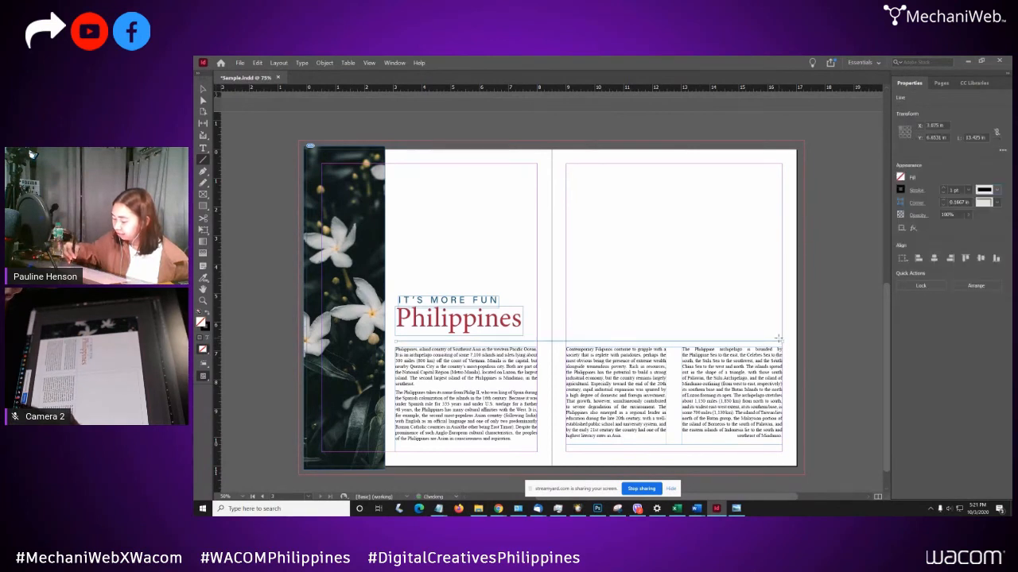
{"action": "left_click", "coordinate": [746, 323]}
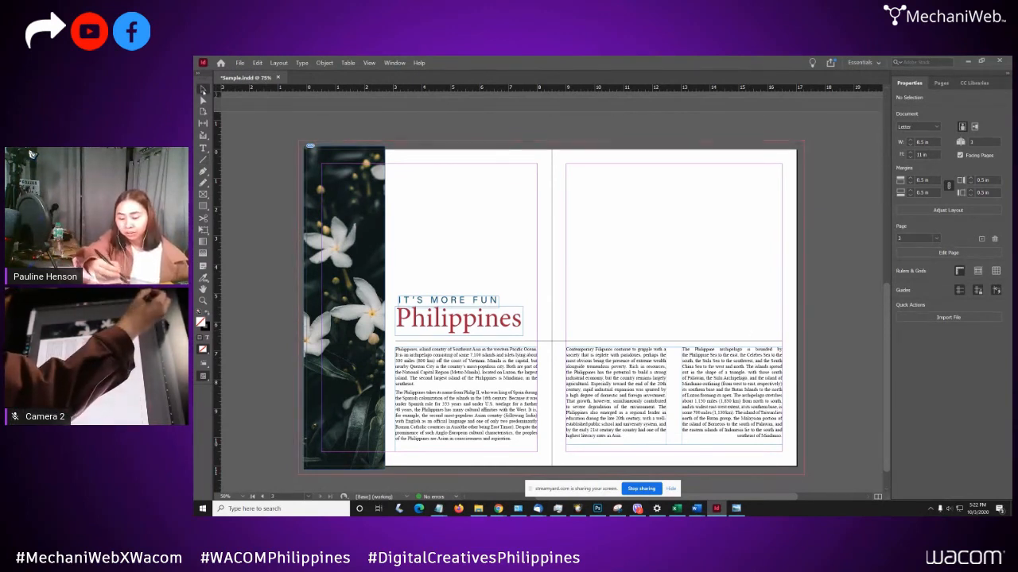
- Set the horizontal line's stroke to the Color 4 swatch
{"action": "left_click", "coordinate": [610, 342]}
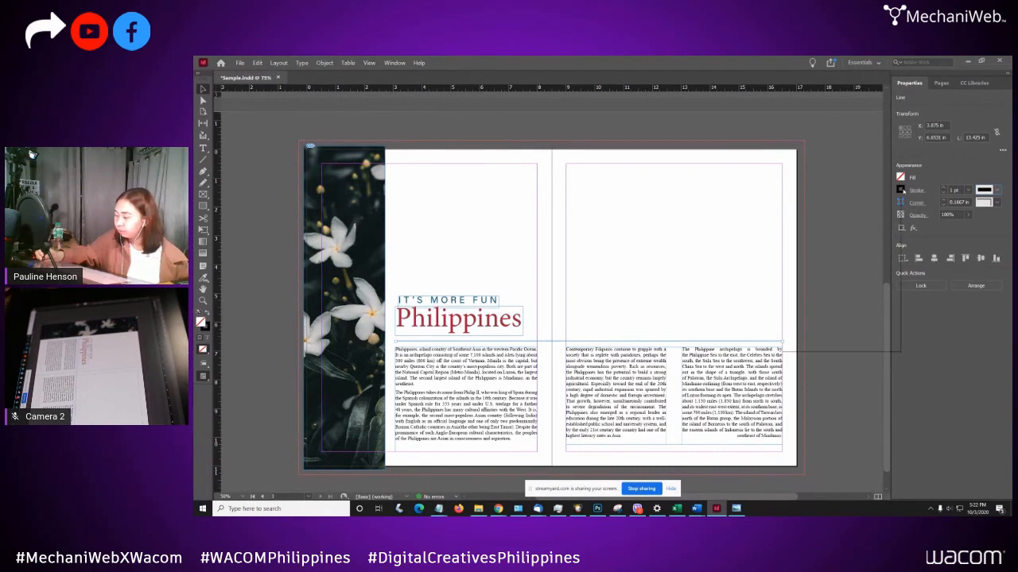
{"action": "left_click", "coordinate": [911, 189]}
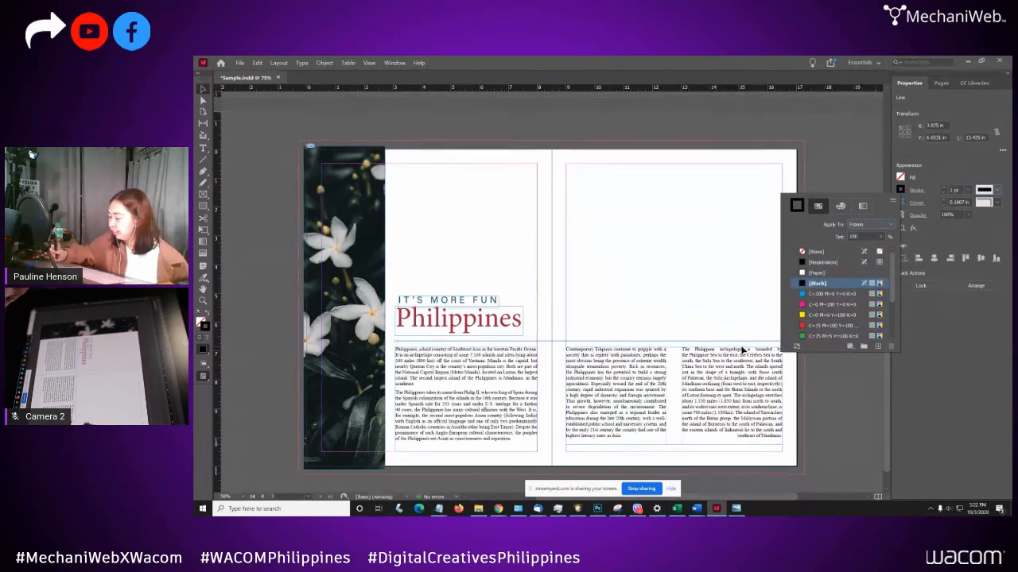
{"action": "scroll", "coordinate": [888, 292], "scroll_direction": "down", "scroll_amount": 1}
{"action": "scroll", "coordinate": [888, 292], "scroll_direction": "down", "scroll_amount": 1}
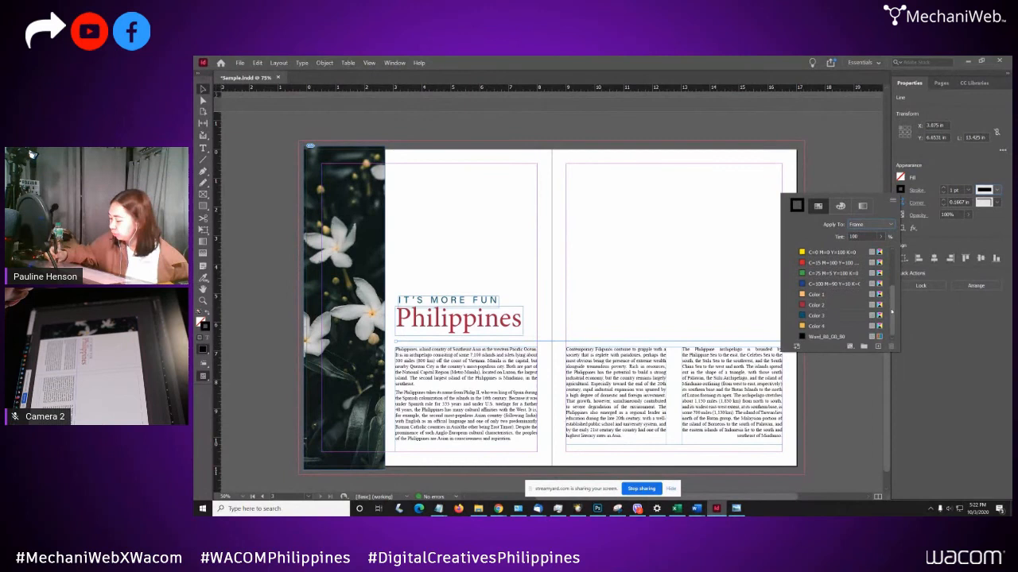
{"action": "left_click", "coordinate": [849, 326]}
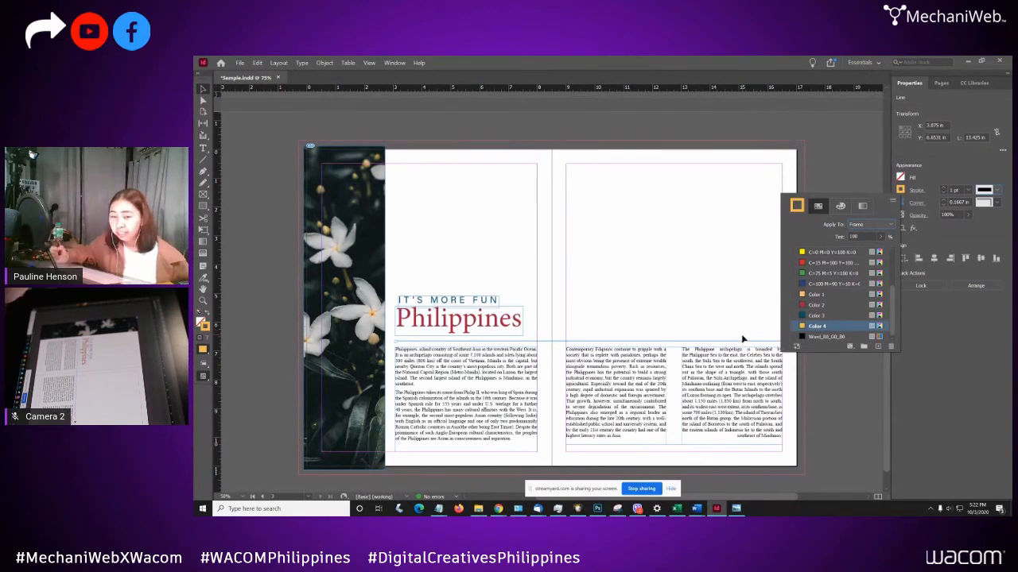
{"action": "key", "text": "Escape"}
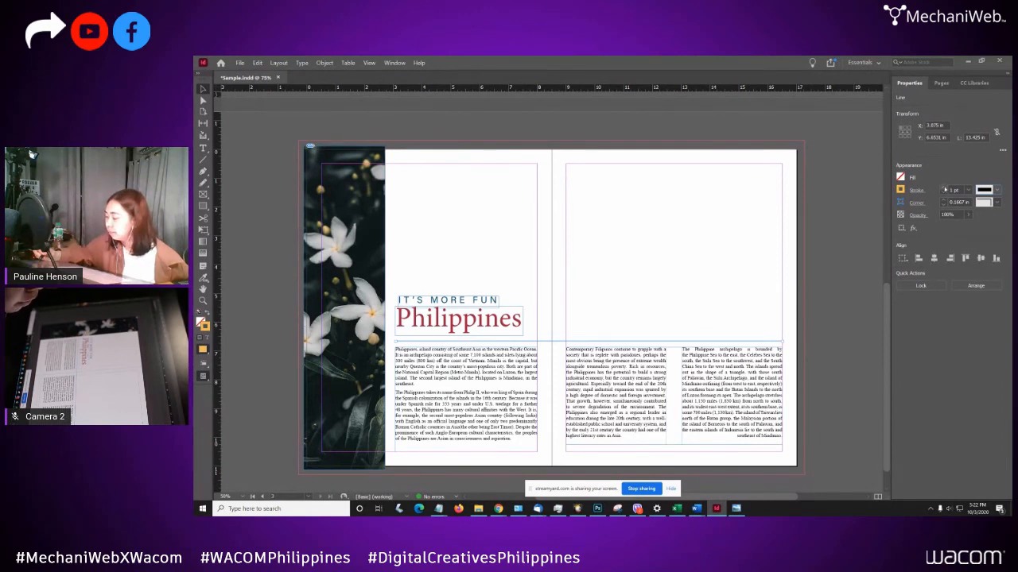
- Increase the horizontal line's stroke weight to 4 pt and change its stroke type to Thick - Thin - Thick
{"action": "left_click", "coordinate": [944, 189]}
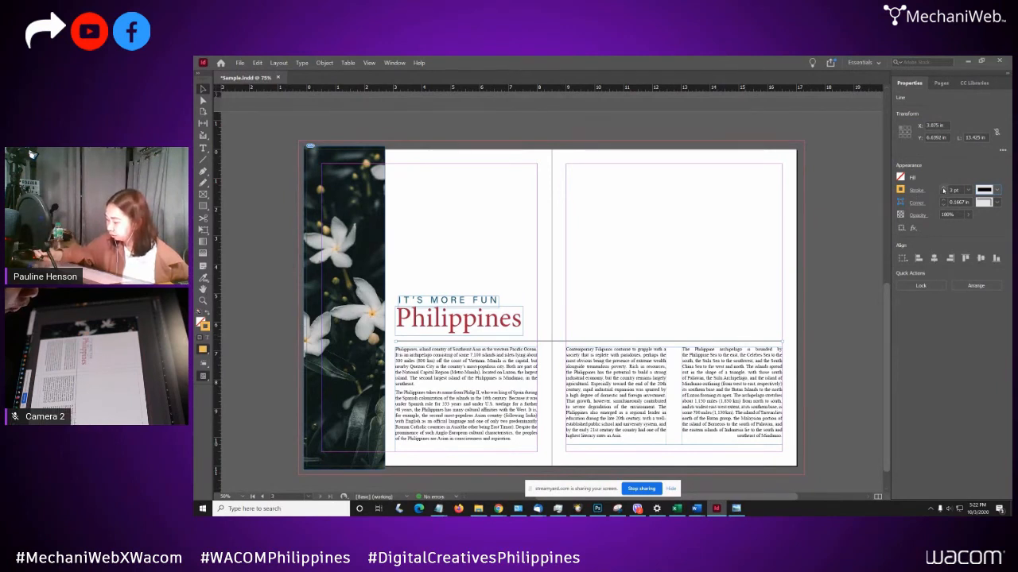
{"action": "left_click", "coordinate": [944, 190]}
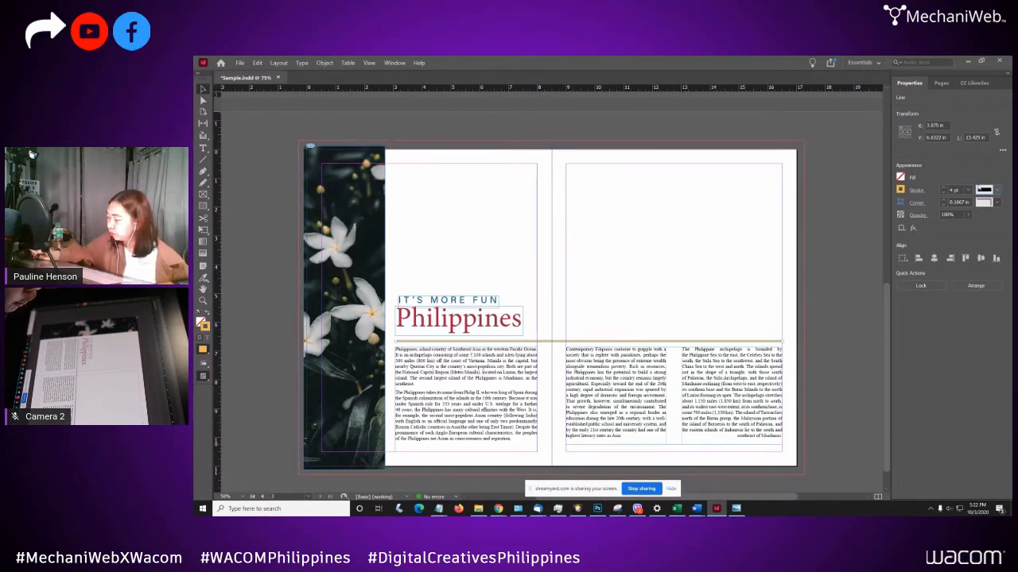
{"action": "left_click", "coordinate": [996, 190]}
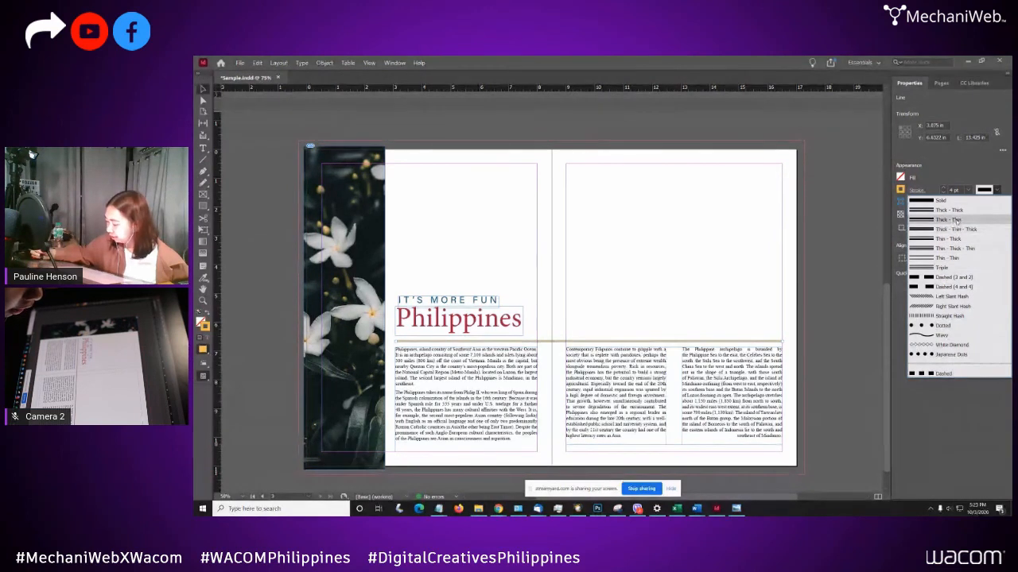
{"action": "left_click", "coordinate": [954, 229]}
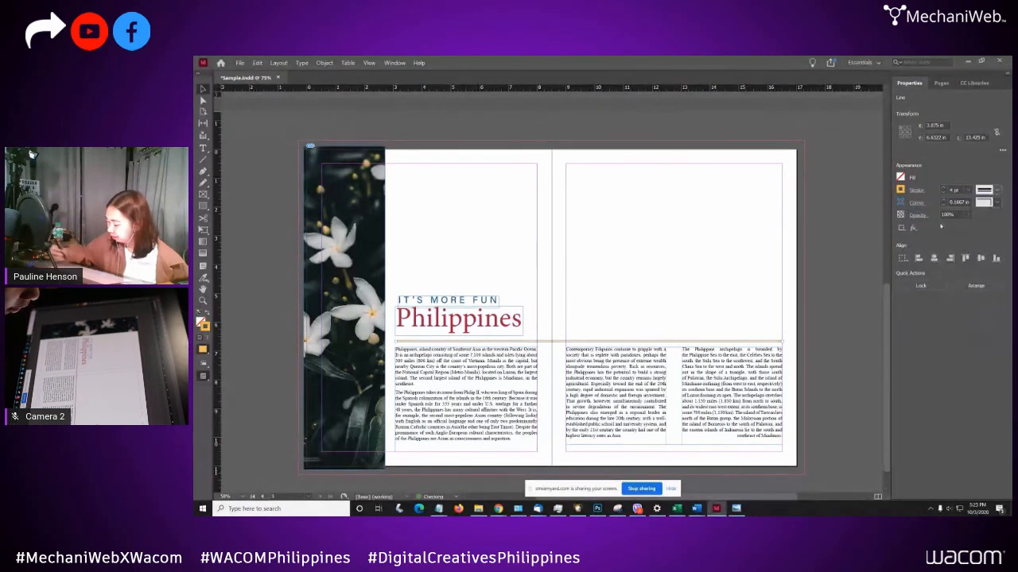
{"action": "left_click", "coordinate": [748, 329]}
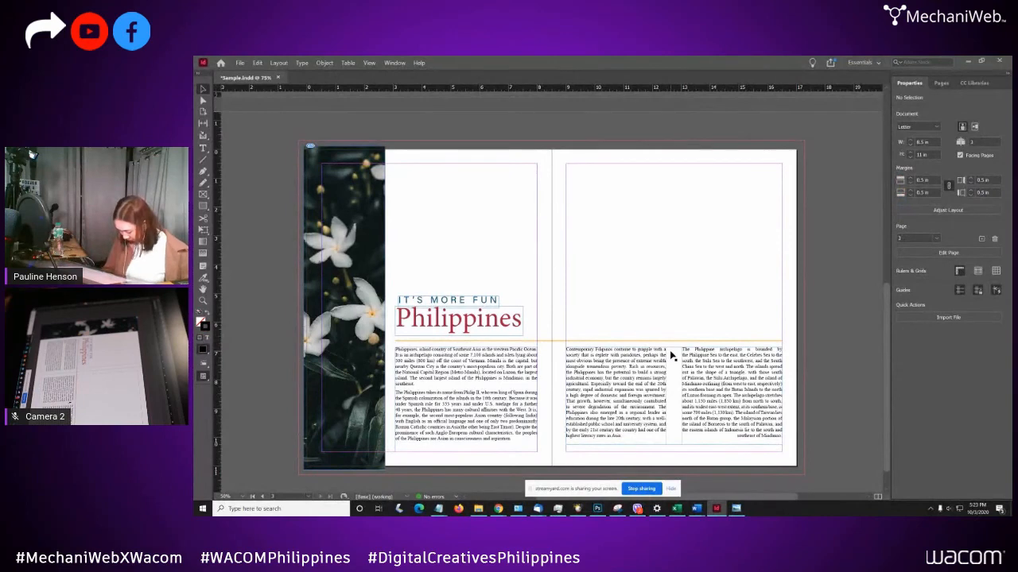
- Examine the horizontal line's stroke up close and review the available stroke types
{"action": "key", "text": "ctrl+equal"}
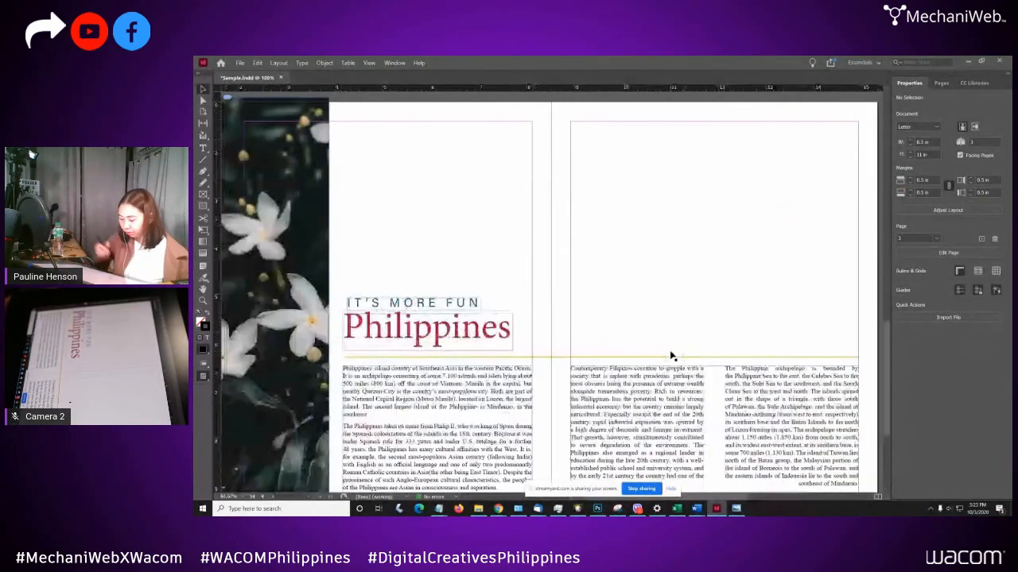
{"action": "key", "text": "ctrl+equal"}
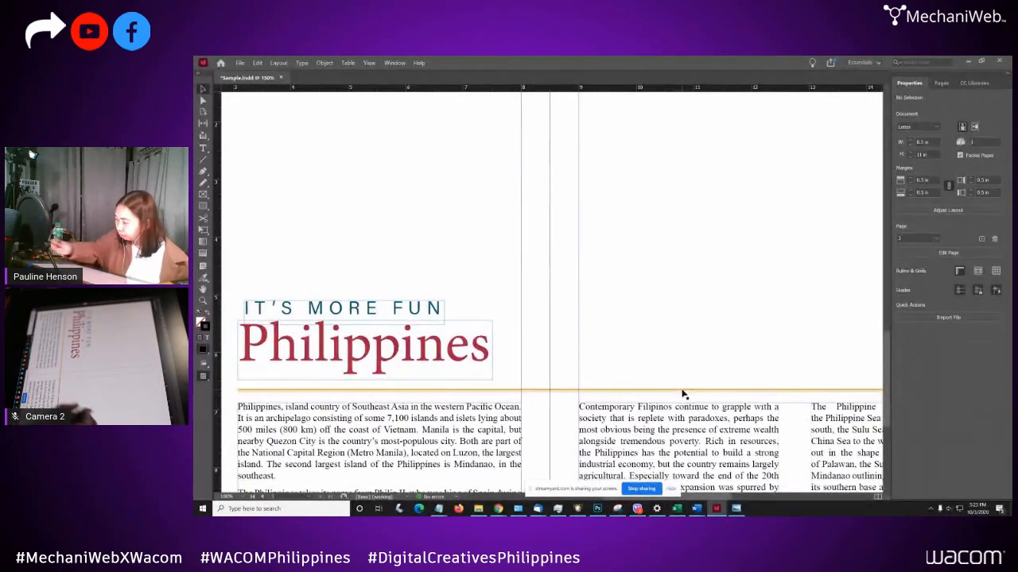
{"action": "left_click", "coordinate": [682, 392]}
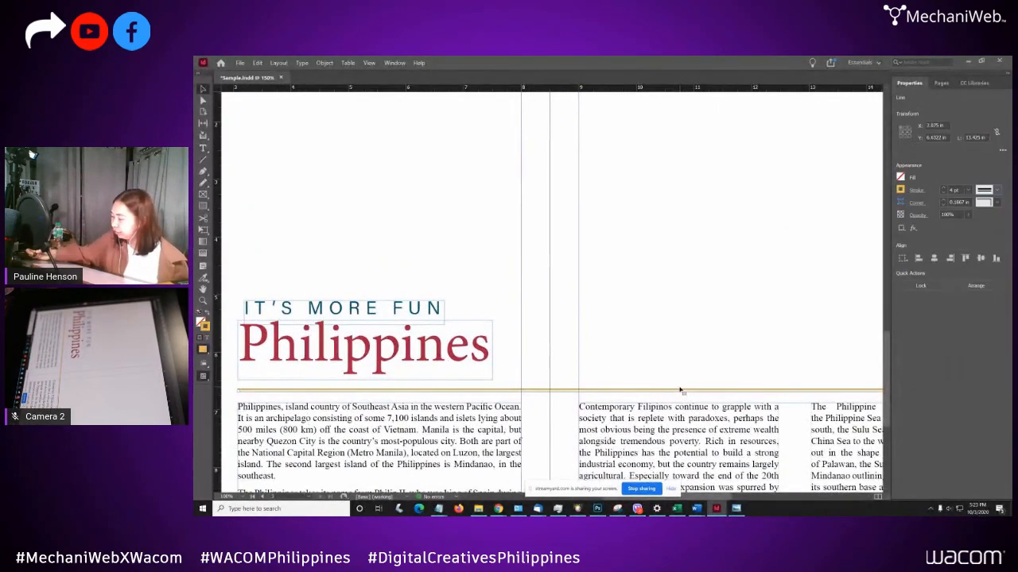
{"action": "left_click", "coordinate": [996, 190]}
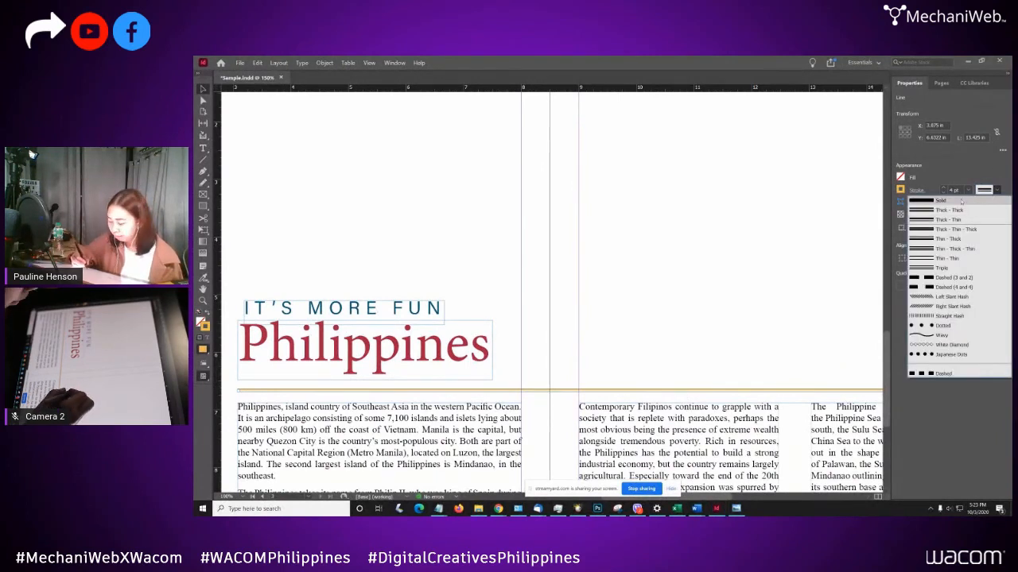
{"action": "left_click", "coordinate": [654, 359]}
{"action": "left_click", "coordinate": [654, 362]}
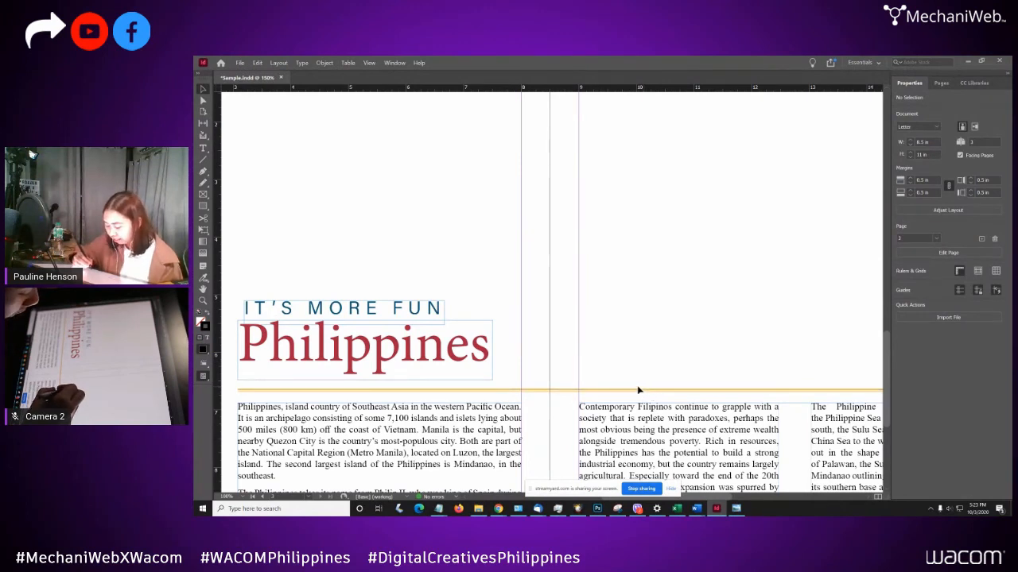
{"action": "left_click", "coordinate": [647, 391]}
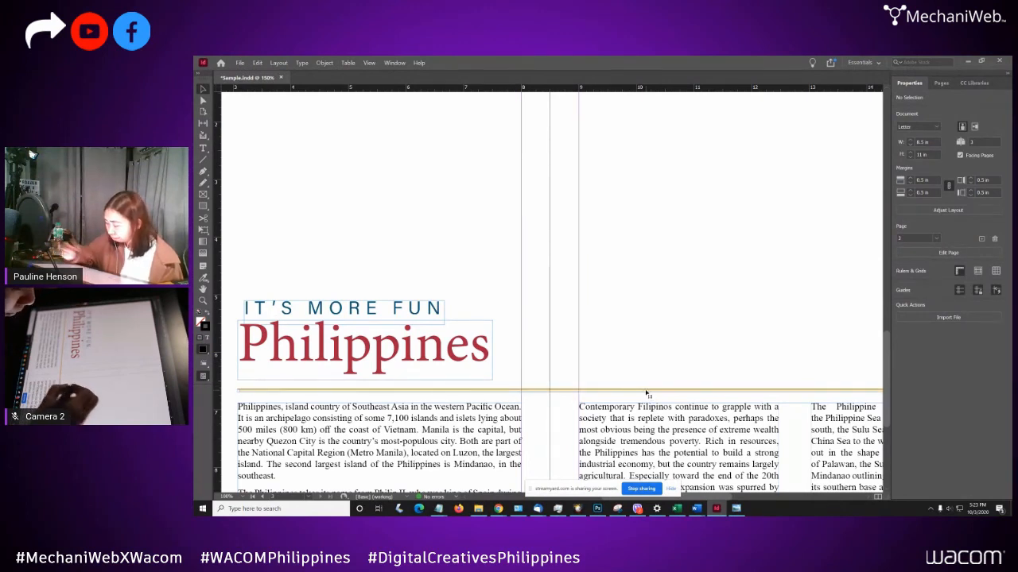
- Try the Thin - Thick - Thin stroke type on the horizontal divider line
{"action": "left_click", "coordinate": [998, 191]}
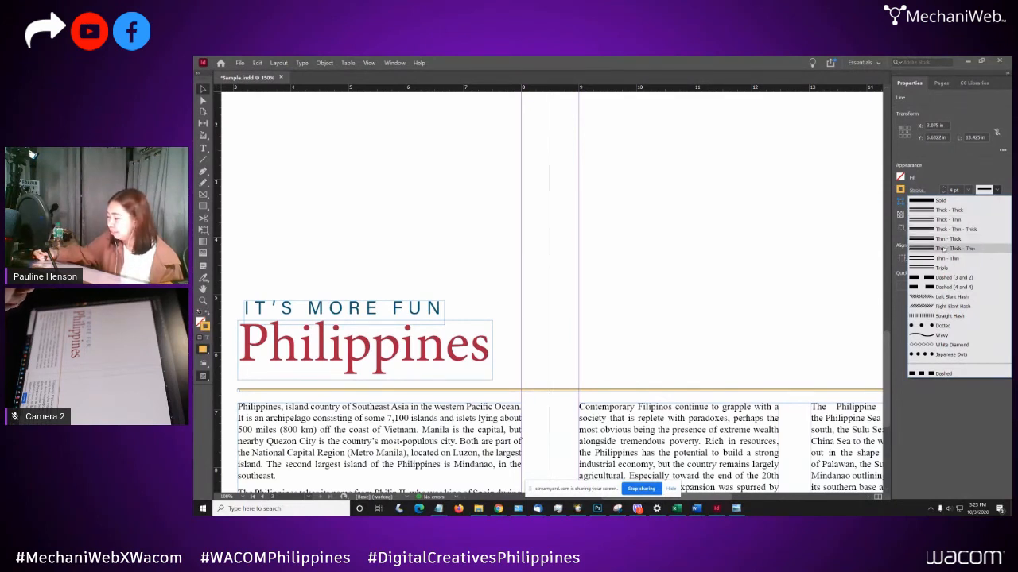
{"action": "left_click", "coordinate": [945, 250]}
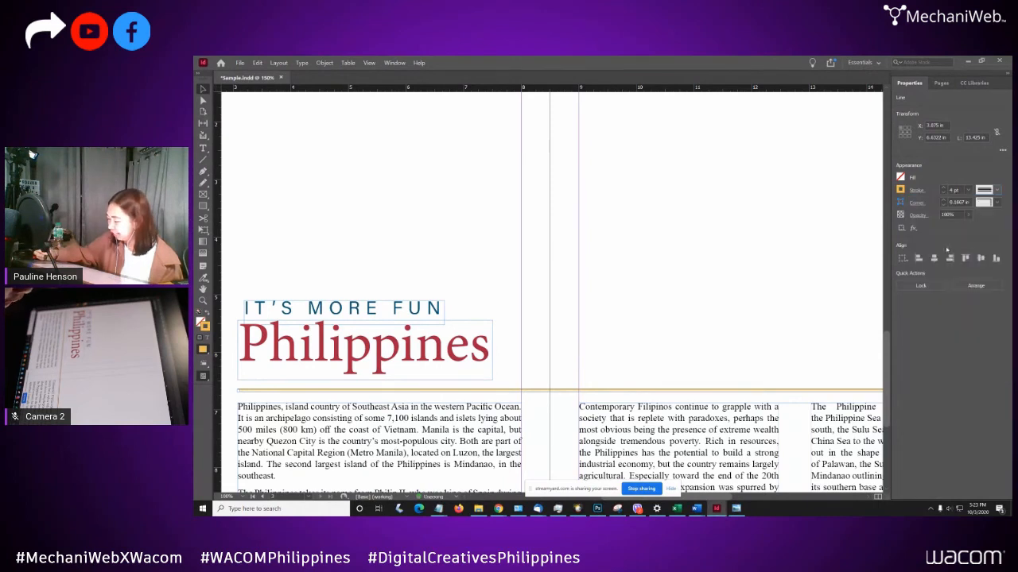
{"action": "left_click", "coordinate": [757, 370]}
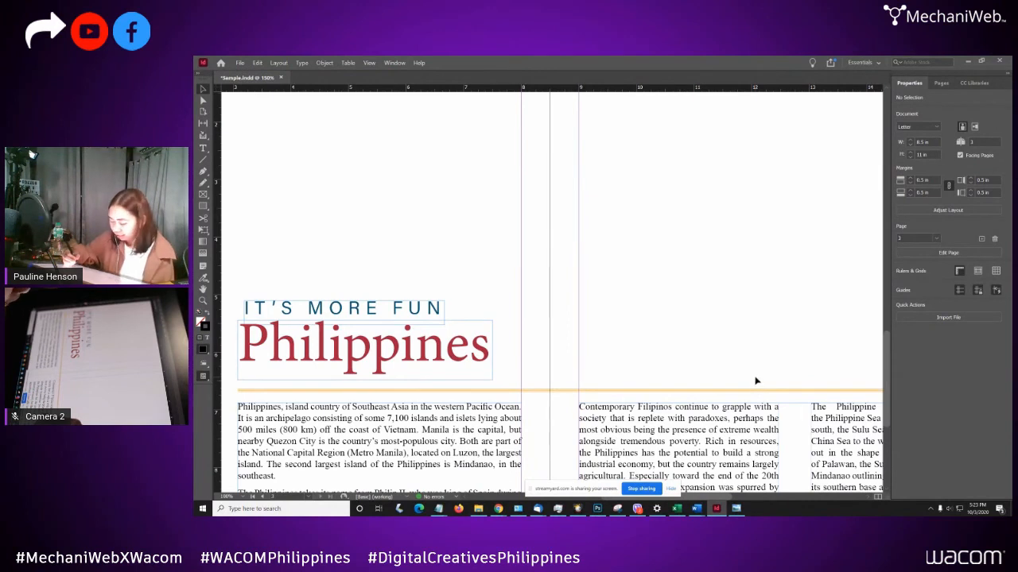
- Set the horizontal divider line's stroke type to Thick - Thick and deselect it
{"action": "left_click", "coordinate": [758, 390]}
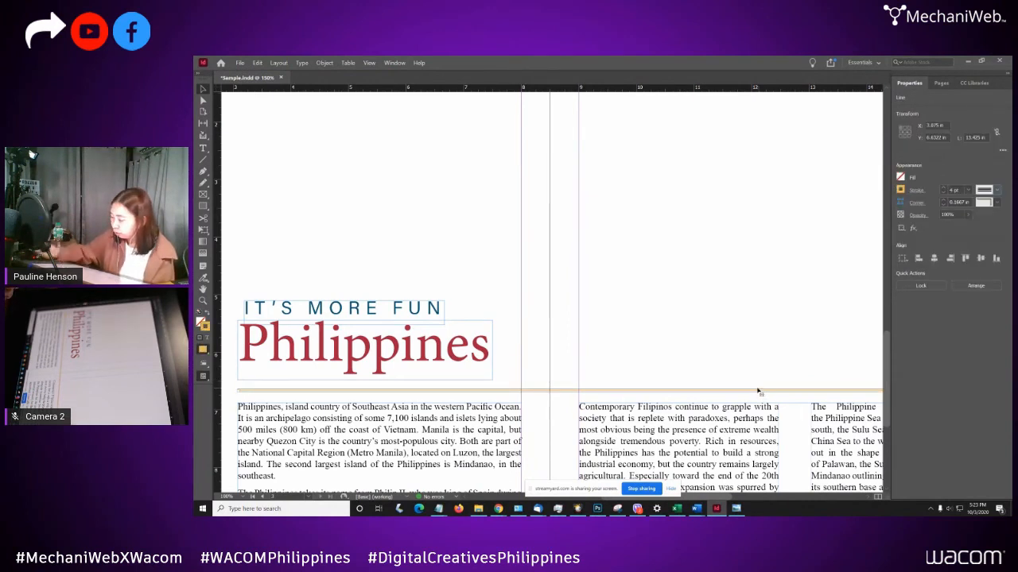
{"action": "left_click", "coordinate": [995, 191]}
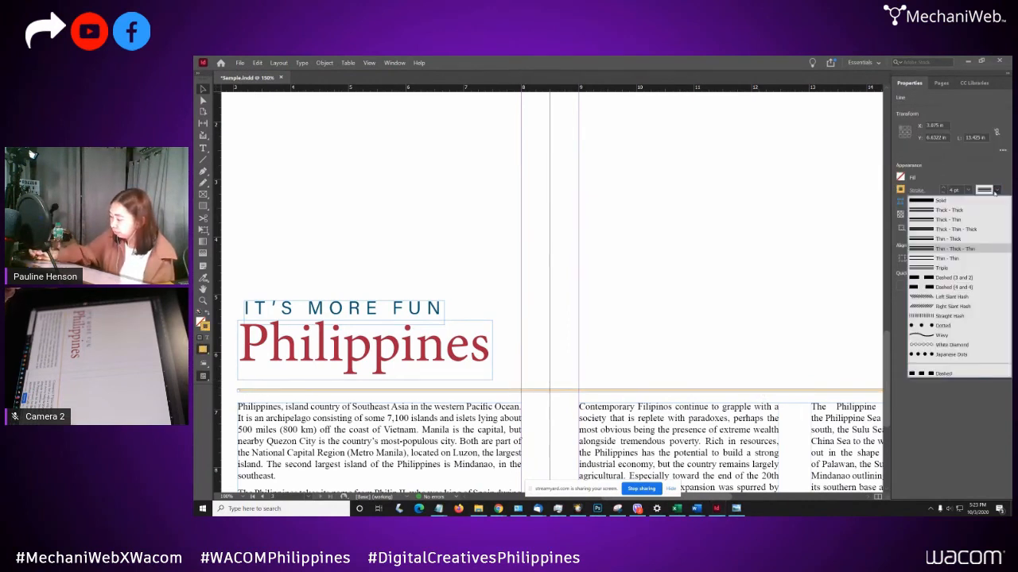
{"action": "left_click", "coordinate": [959, 210]}
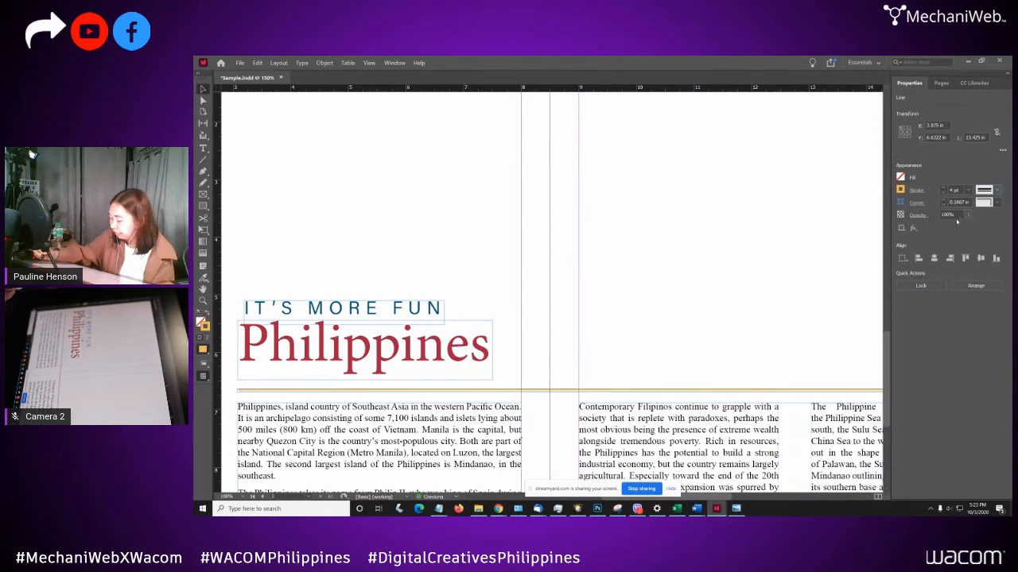
{"action": "left_click", "coordinate": [755, 355]}
{"action": "key", "text": "ctrl+minus"}
{"action": "key", "text": "ctrl+minus"}
{"action": "key", "text": "ctrl+minus"}
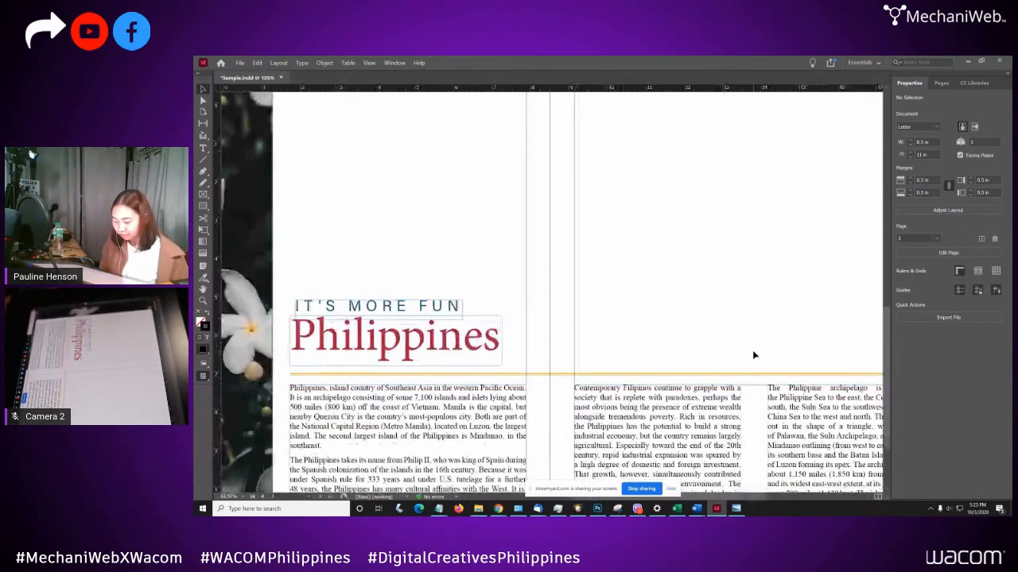
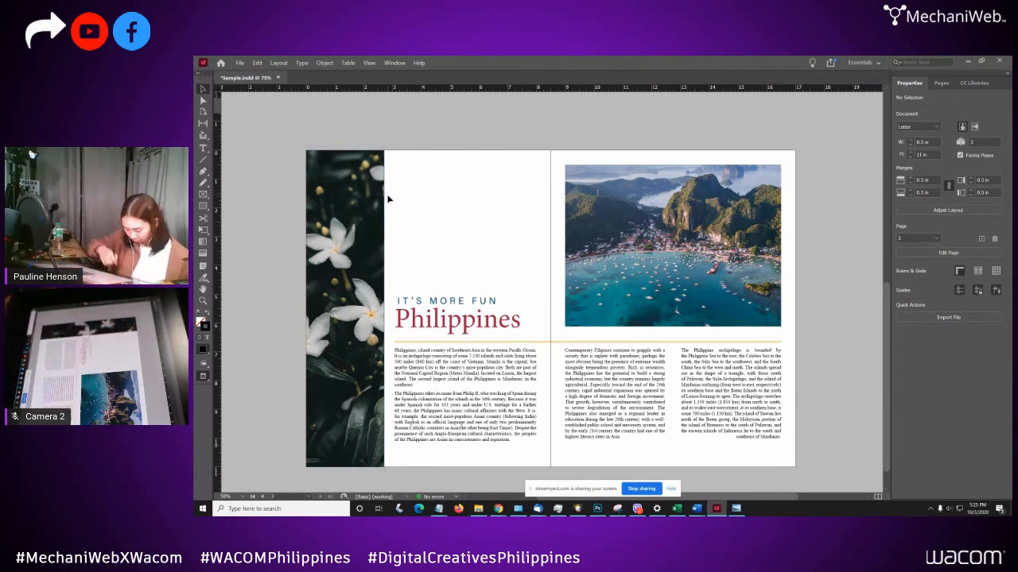
- Remove the stroke from the flower photo's frame by setting its stroke color to None
{"action": "key", "text": "ctrl+equal"}
{"action": "key", "text": "ctrl+equal"}
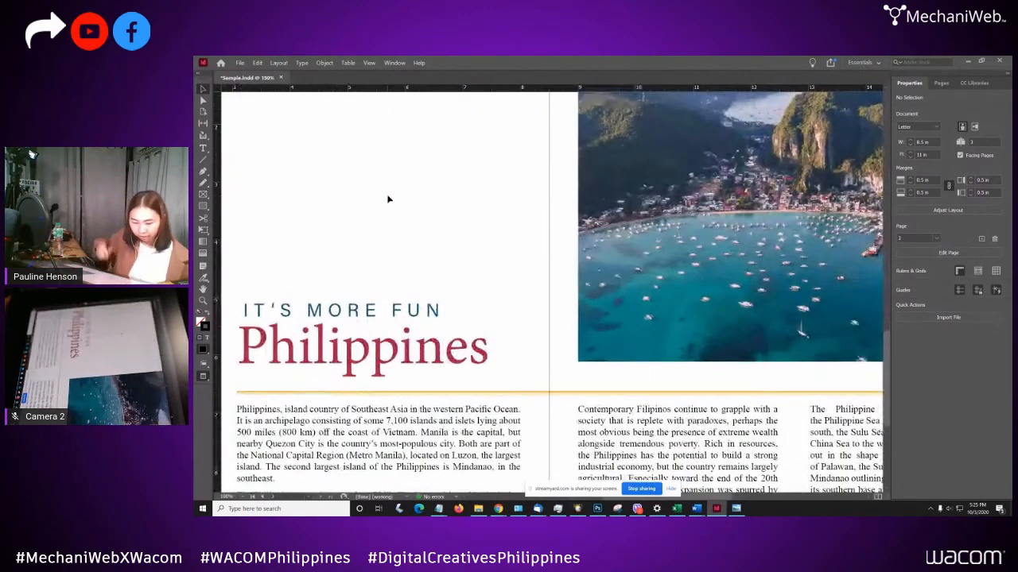
{"action": "left_click_drag", "start_coordinate": [378, 267], "coordinate": [586, 284]}
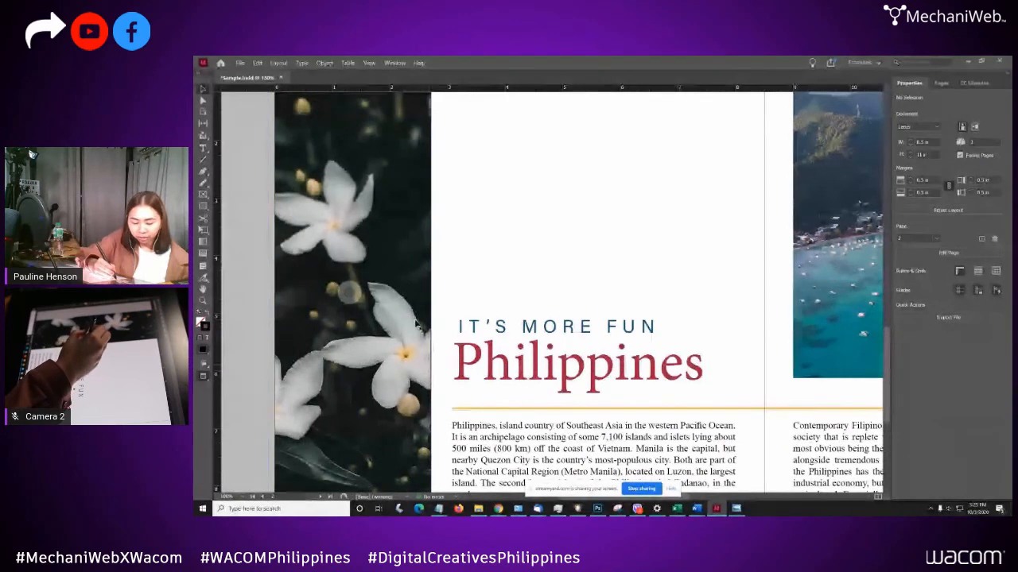
{"action": "left_click", "coordinate": [414, 316]}
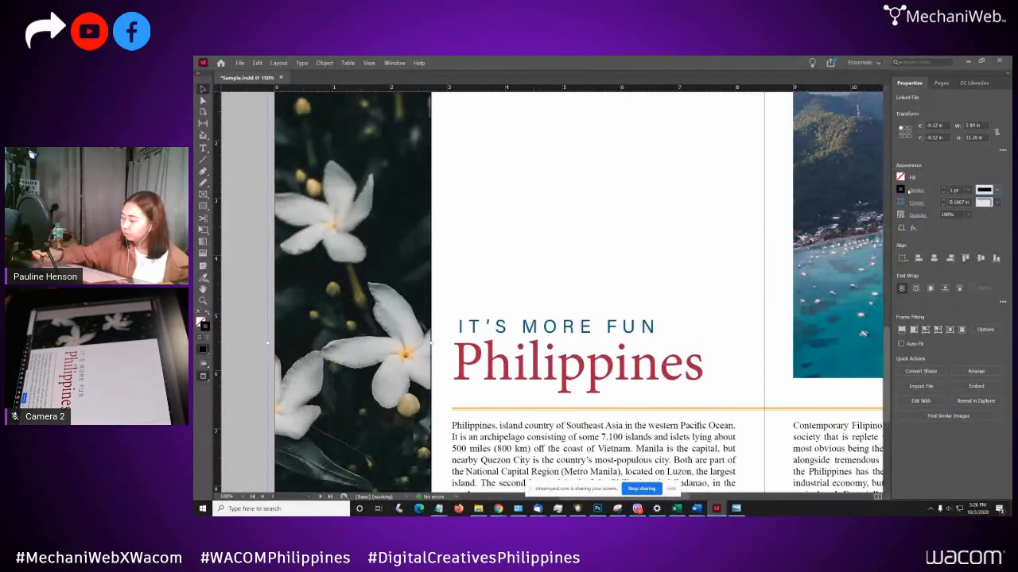
{"action": "left_click", "coordinate": [900, 190]}
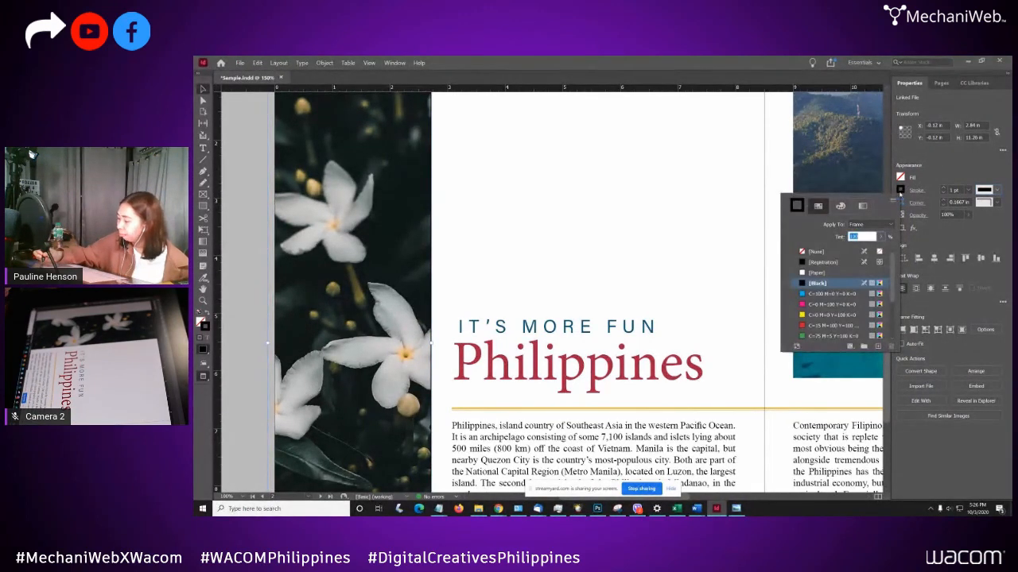
{"action": "left_click", "coordinate": [816, 252]}
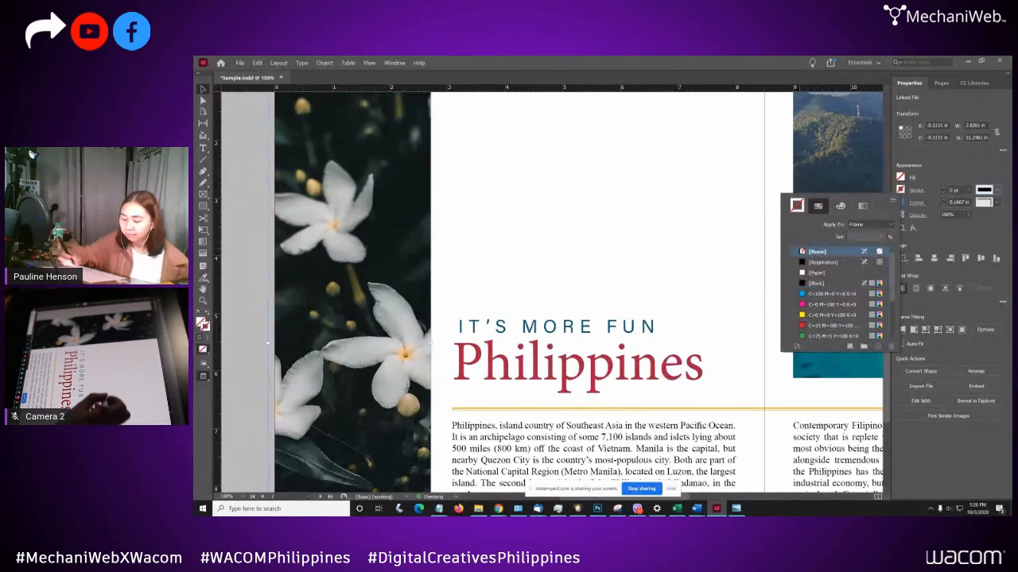
{"action": "left_click", "coordinate": [465, 290]}
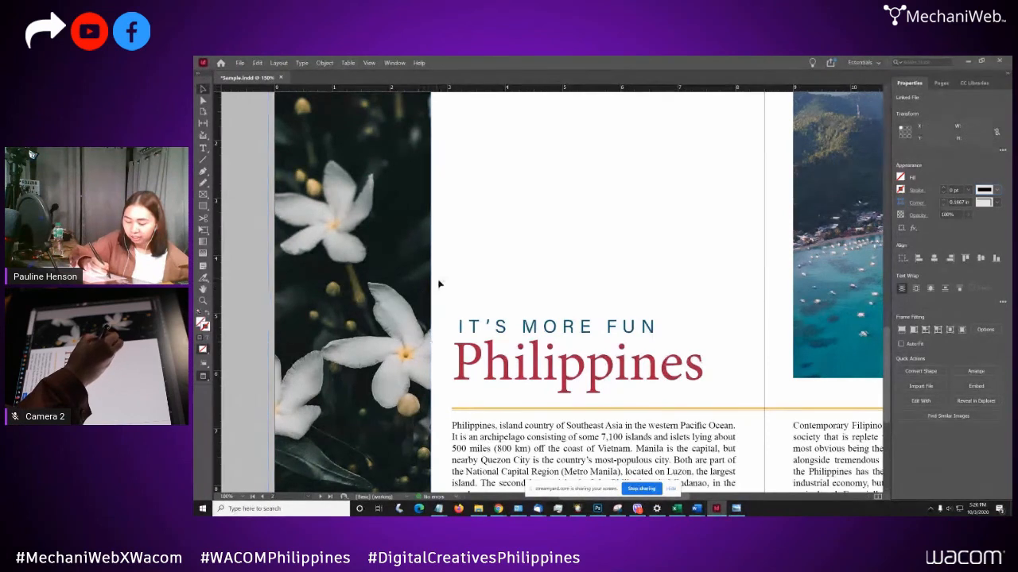
- Check the flower photo's edge up close and review the whole spread fitted in the window
{"action": "left_click", "coordinate": [438, 285]}
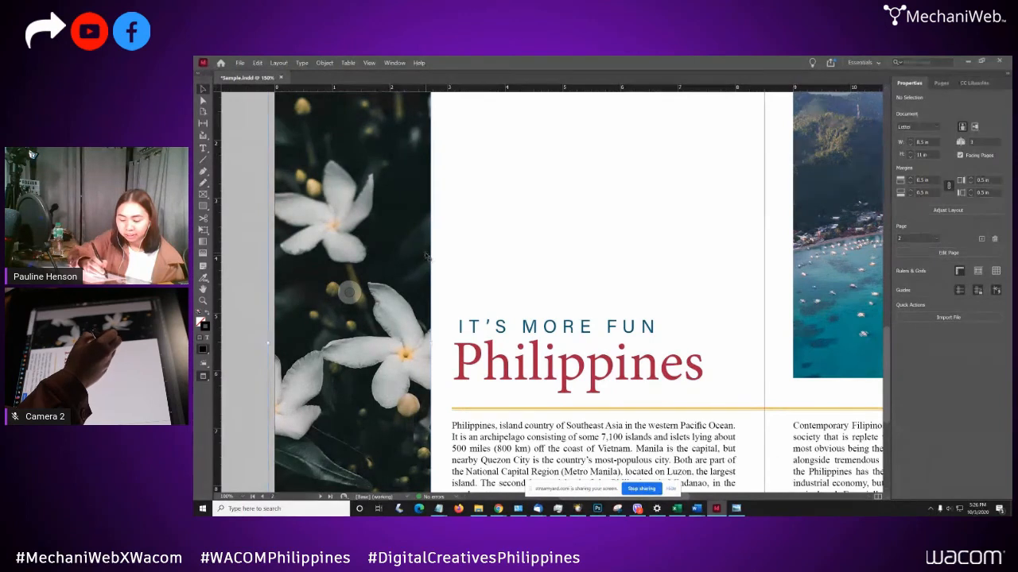
{"action": "left_click", "coordinate": [426, 256]}
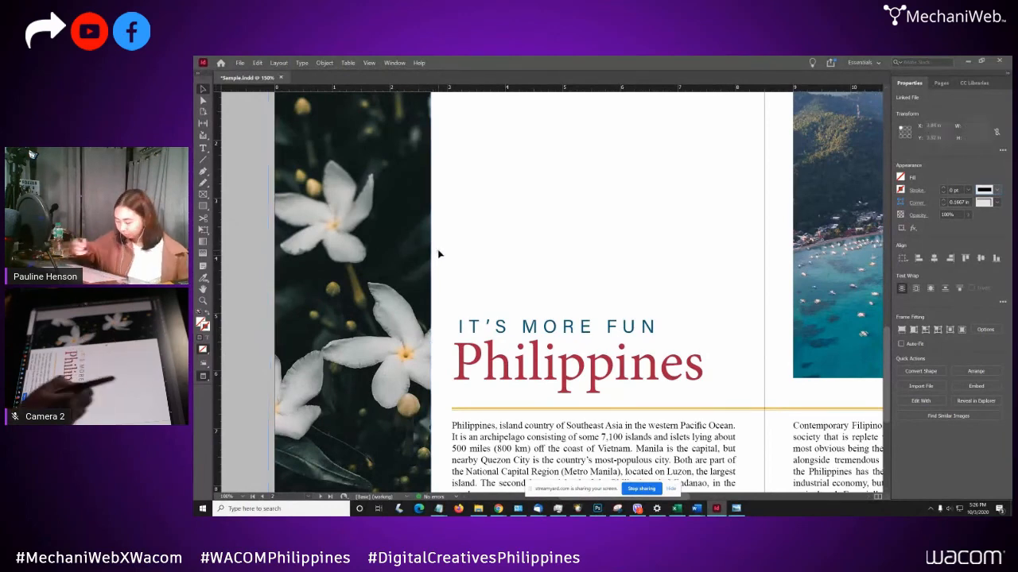
{"action": "left_click", "coordinate": [438, 252]}
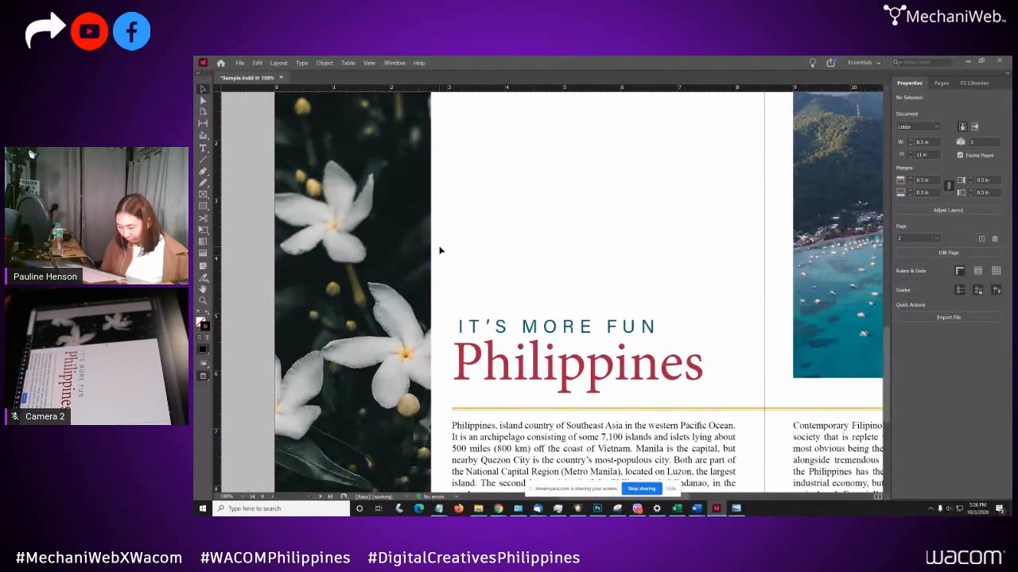
{"action": "key", "text": "ctrl+minus"}
{"action": "key", "text": "ctrl+minus"}
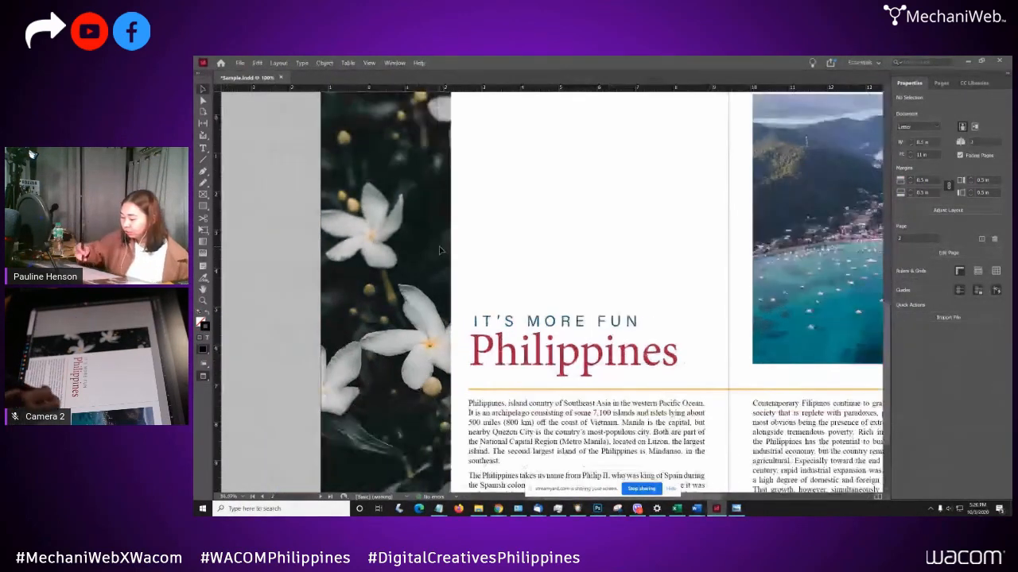
{"action": "left_click_drag", "start_coordinate": [736, 405], "coordinate": [647, 366]}
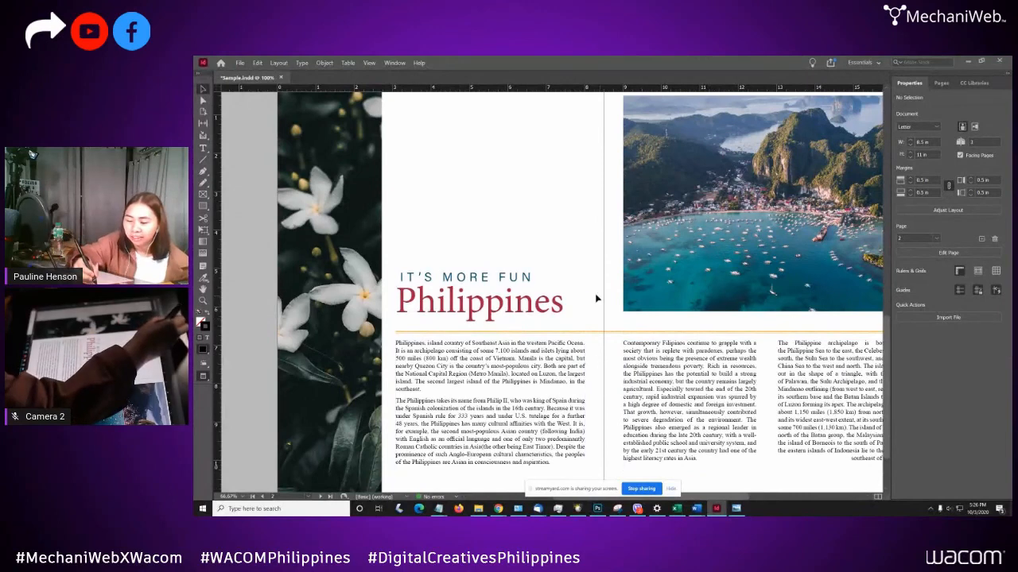
{"action": "left_click", "coordinate": [369, 63]}
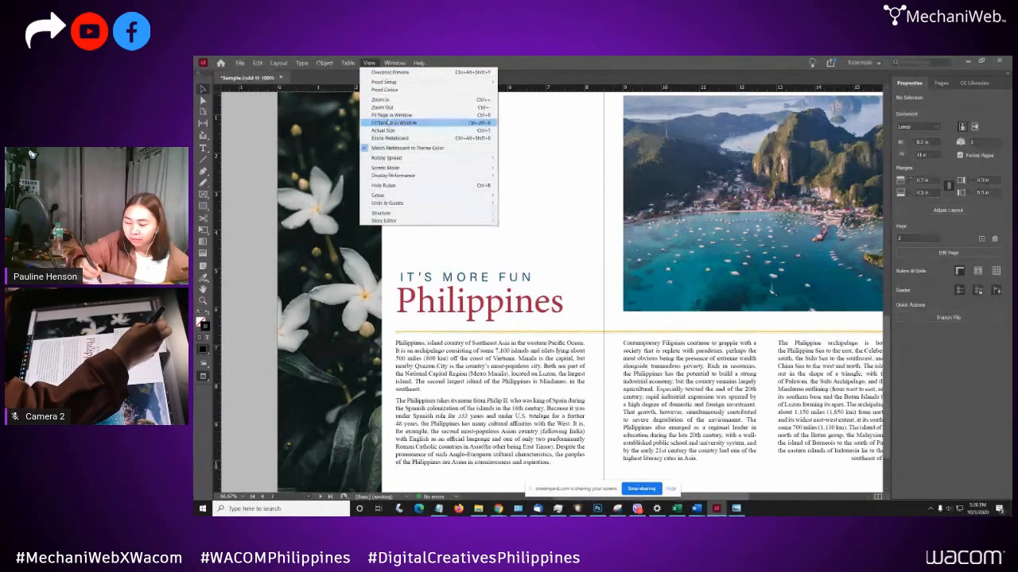
{"action": "left_click", "coordinate": [391, 123]}
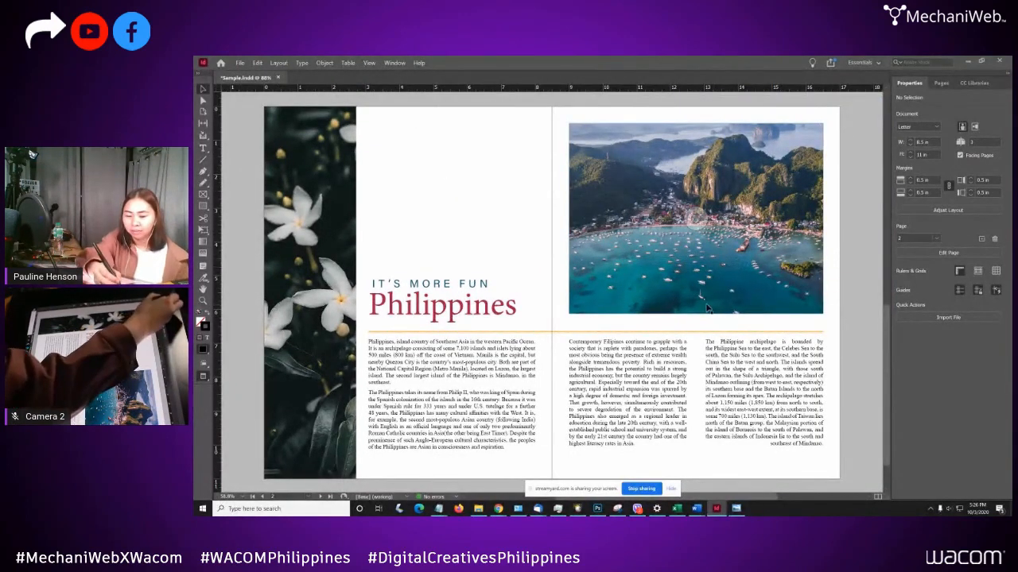
- Start exporting the document as Sample.pdf in Adobe PDF (Print) format to the INTRODUCTION TO INDESIGN folder
{"action": "left_click", "coordinate": [239, 63]}
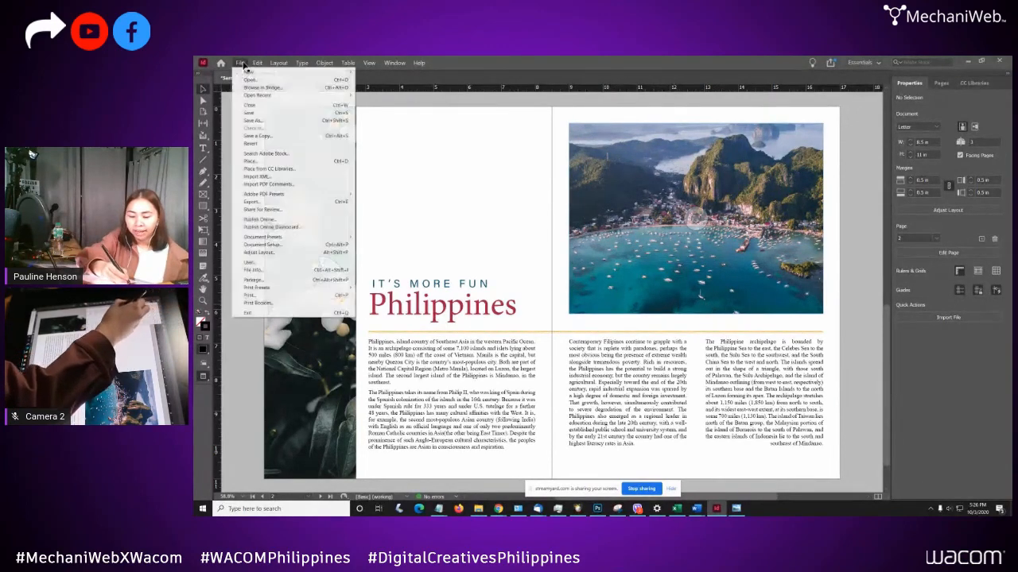
{"action": "left_click", "coordinate": [264, 202]}
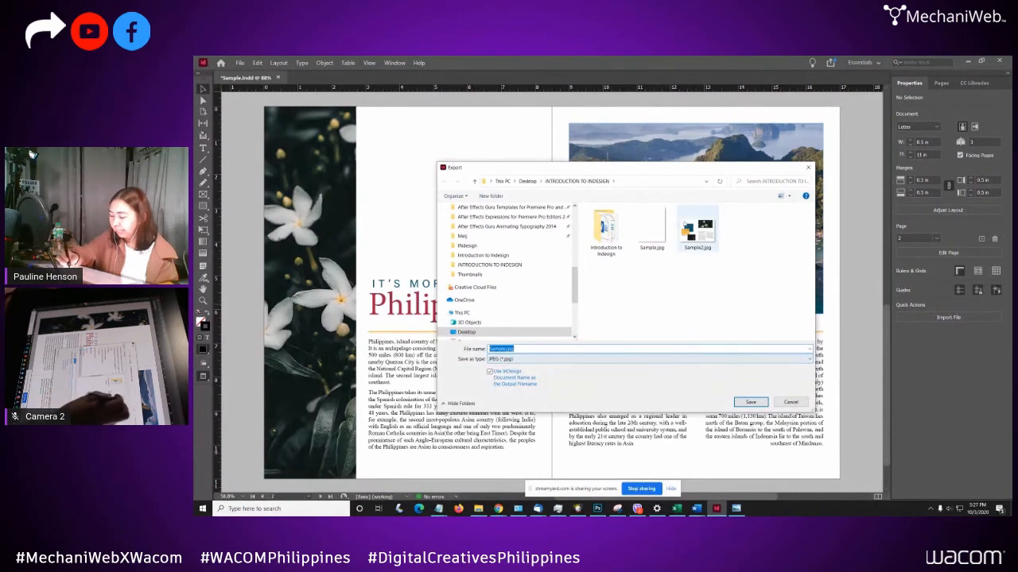
{"action": "left_click", "coordinate": [651, 230]}
{"action": "left_click", "coordinate": [697, 230]}
{"action": "left_click", "coordinate": [651, 230]}
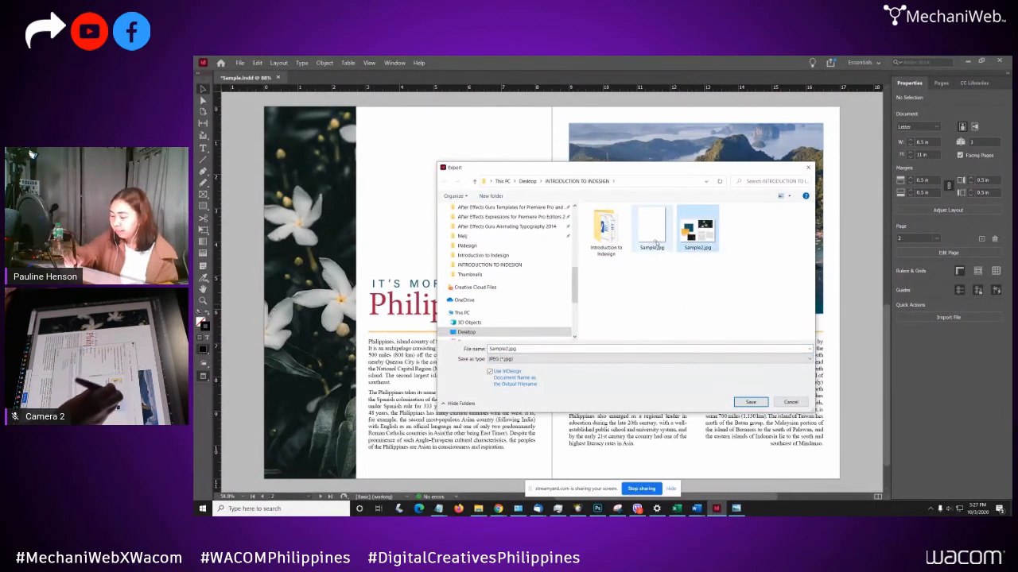
{"action": "left_click", "coordinate": [611, 360]}
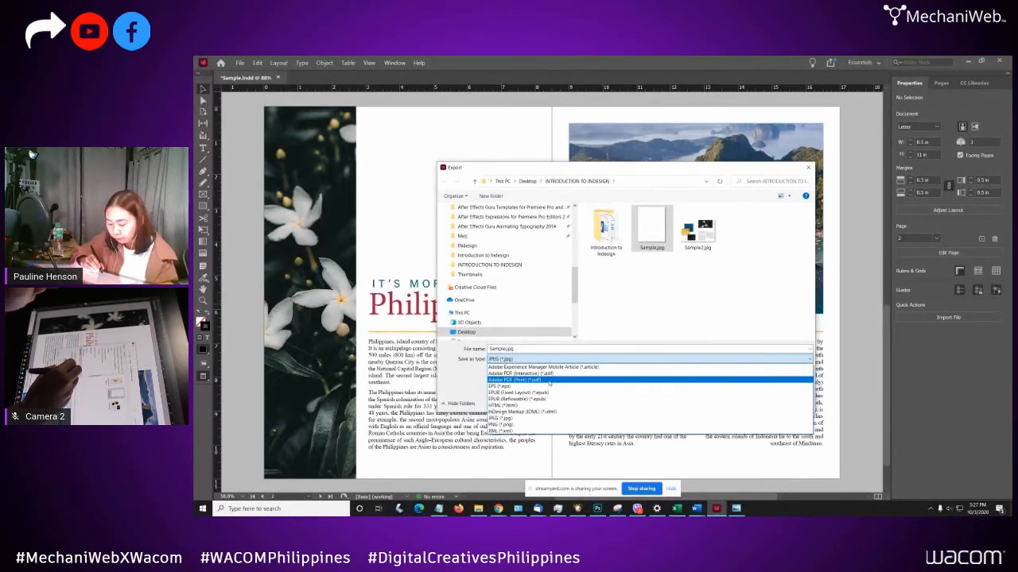
{"action": "left_click", "coordinate": [548, 381]}
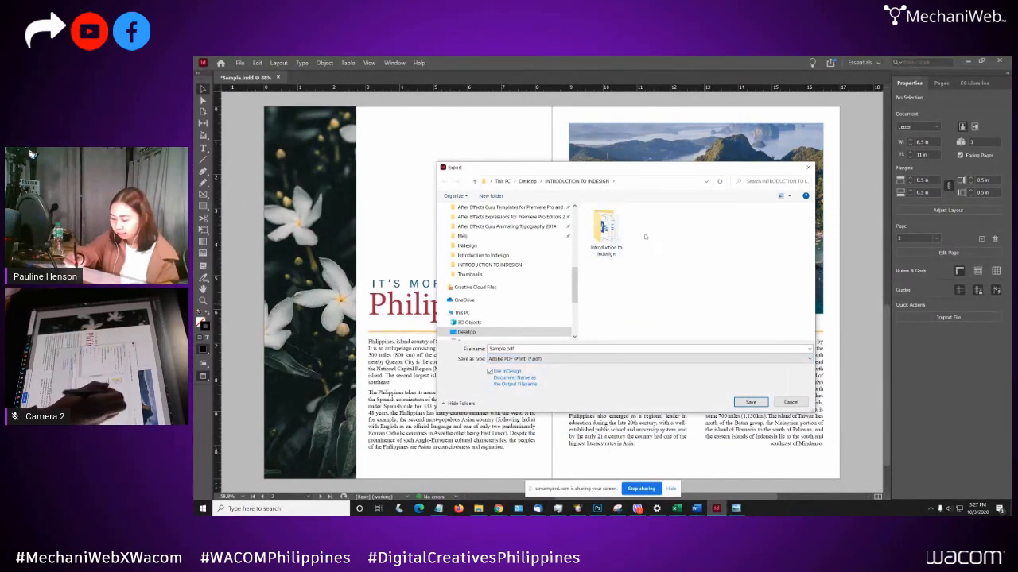
{"action": "left_click", "coordinate": [752, 402]}
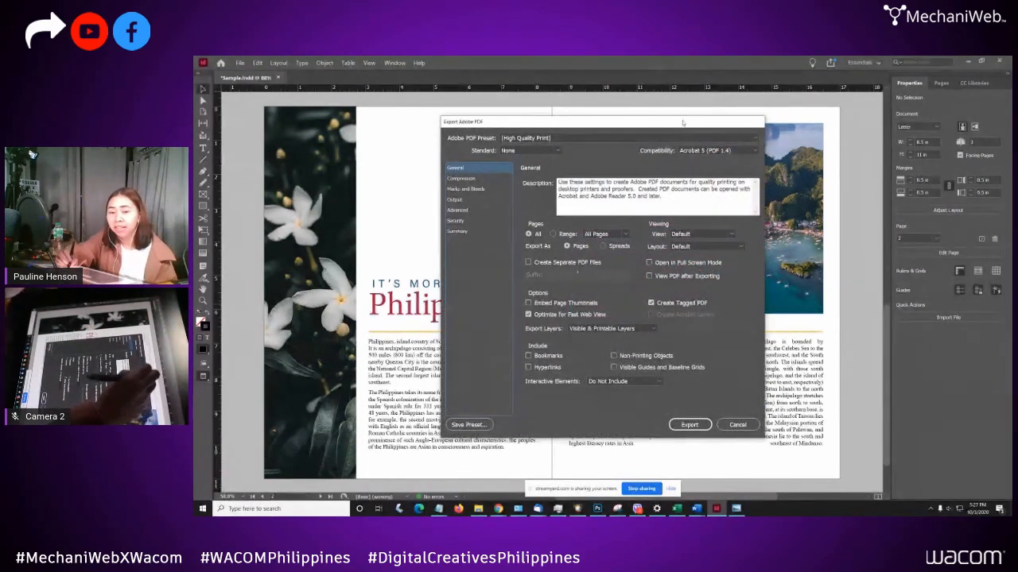
- Choose [High Quality Print] as the Adobe PDF preset for the export
{"action": "left_click_drag", "start_coordinate": [683, 123], "coordinate": [640, 130]}
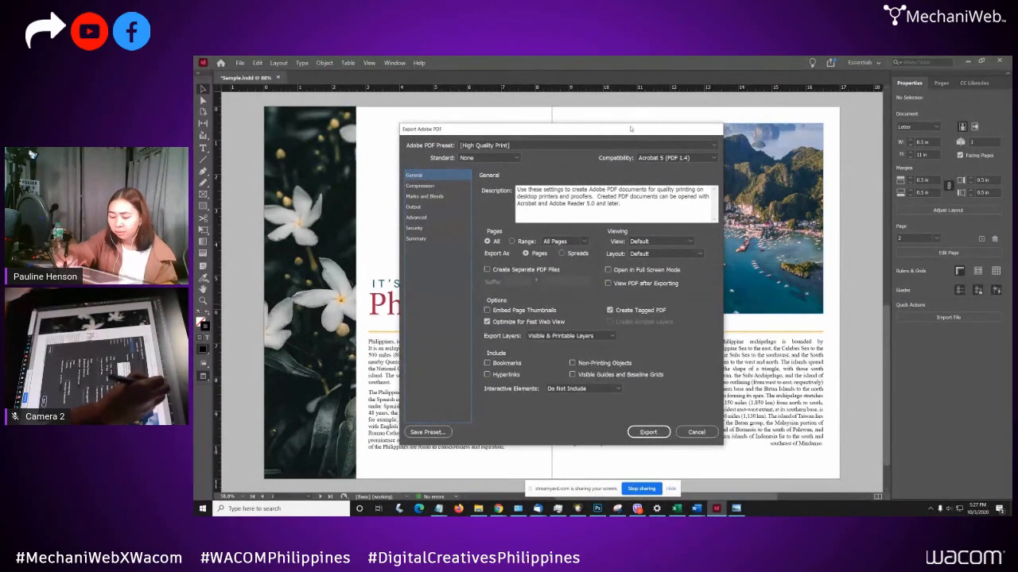
{"action": "left_click_drag", "start_coordinate": [630, 132], "coordinate": [643, 131]}
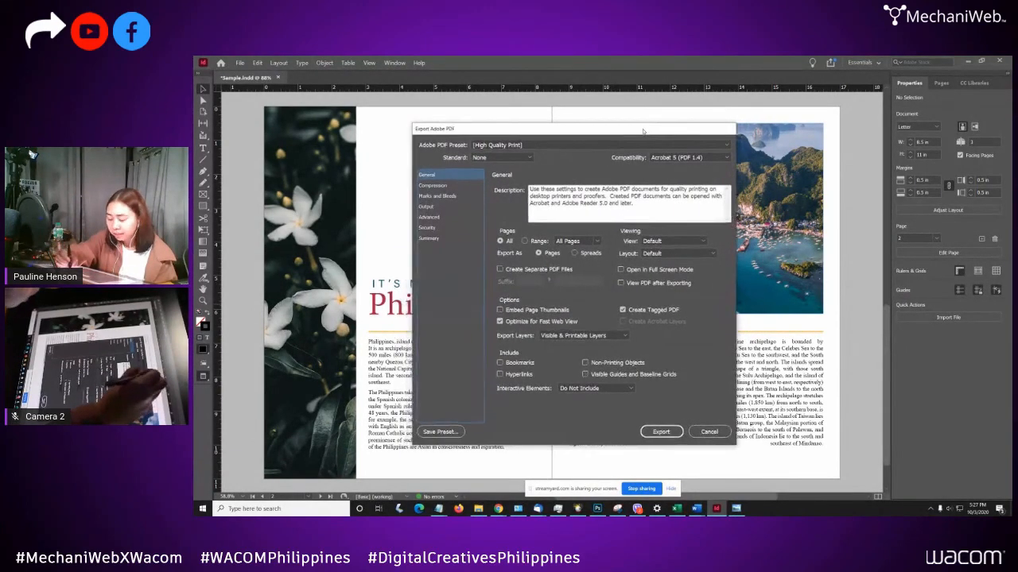
{"action": "left_click", "coordinate": [600, 144]}
{"action": "left_click", "coordinate": [602, 146]}
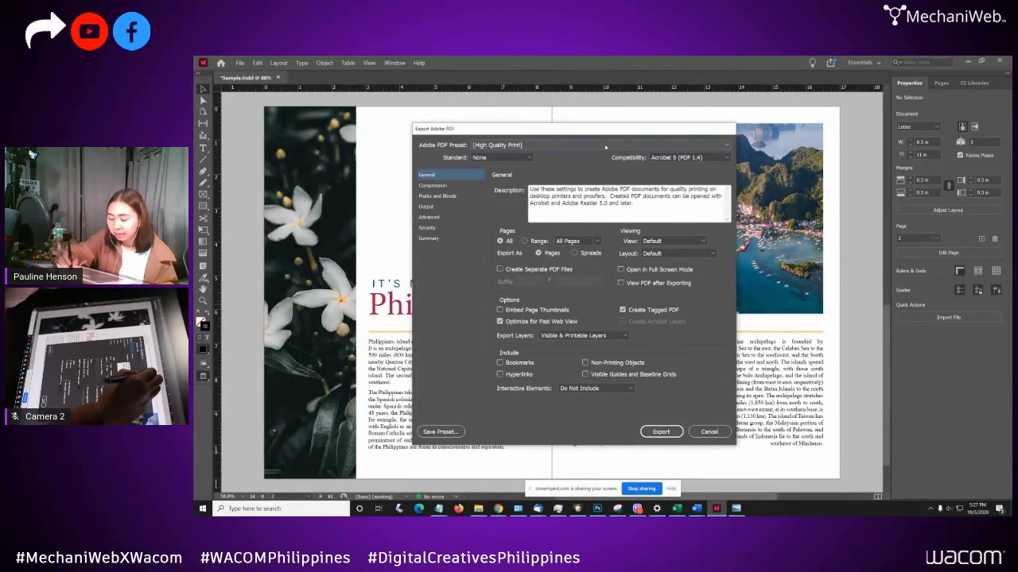
{"action": "left_click", "coordinate": [605, 147]}
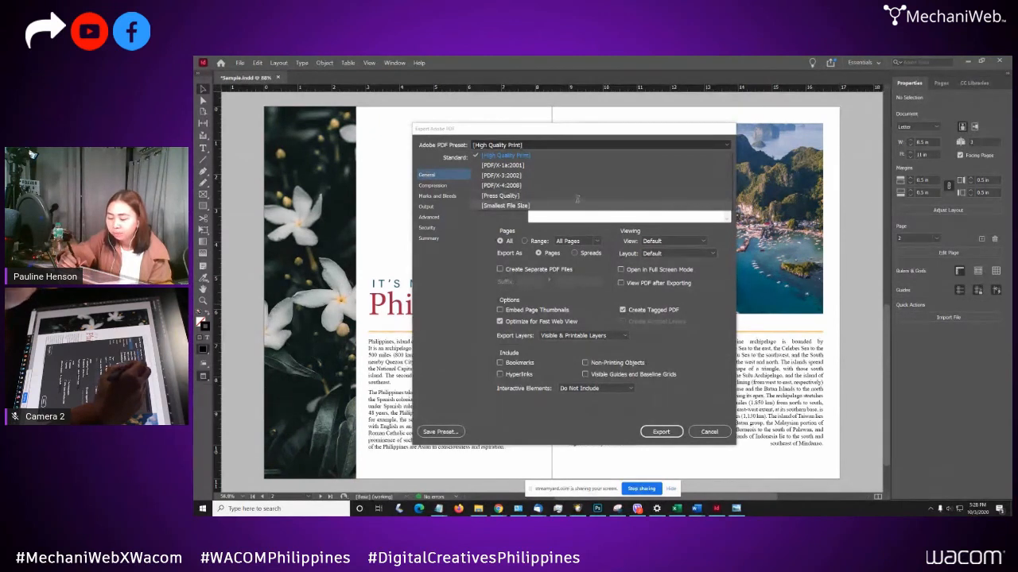
{"action": "left_click", "coordinate": [589, 156]}
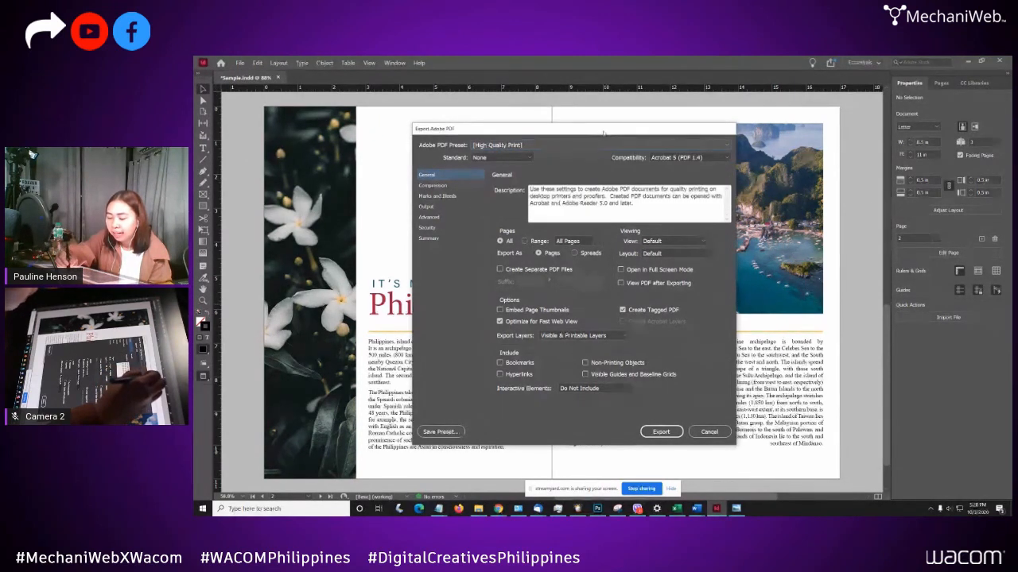
{"action": "left_click_drag", "start_coordinate": [604, 130], "coordinate": [607, 124]}
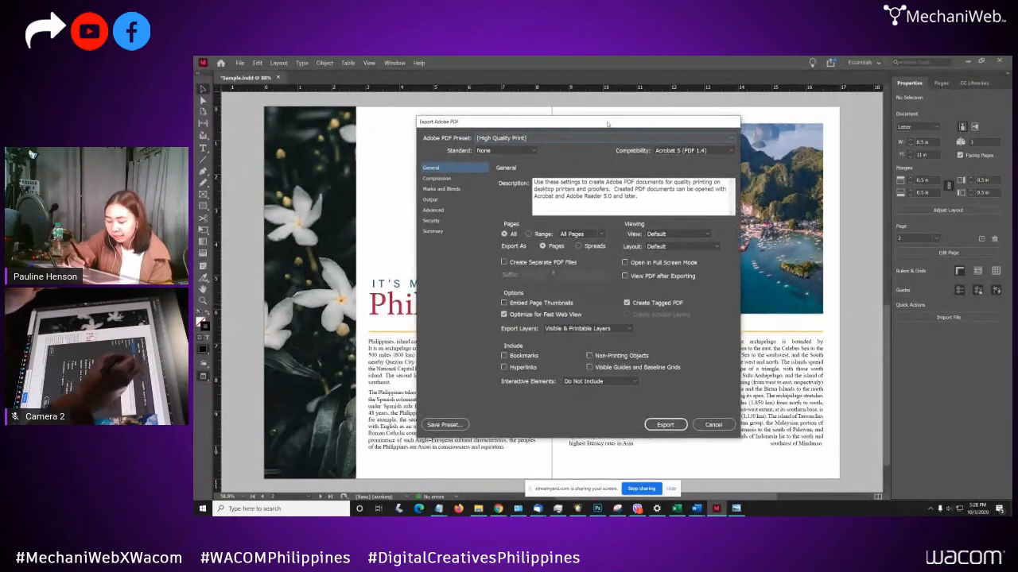
- Set the PDF to include all pages, exported as spreads, and run the export
{"action": "left_click", "coordinate": [511, 235]}
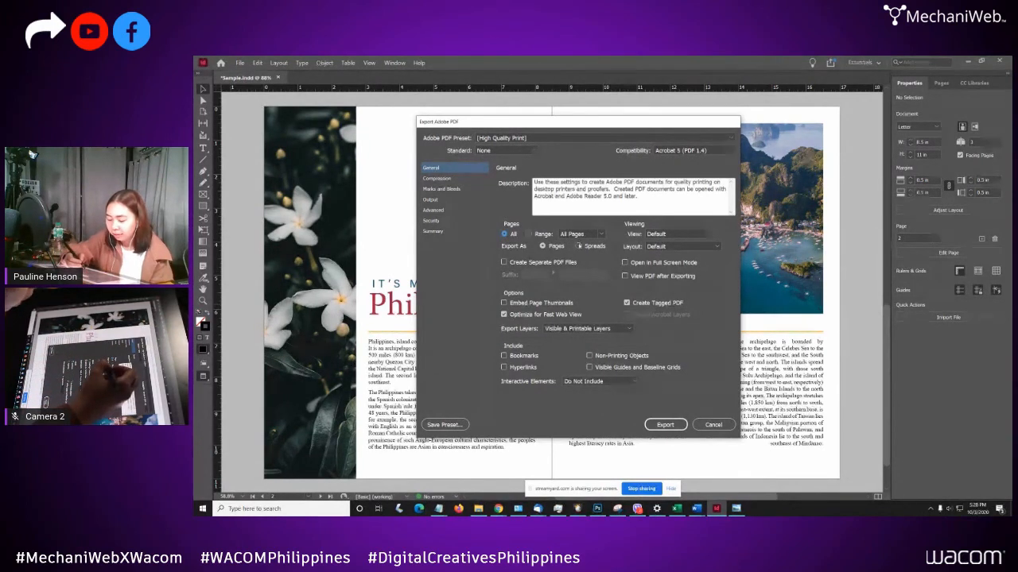
{"action": "left_click", "coordinate": [579, 246]}
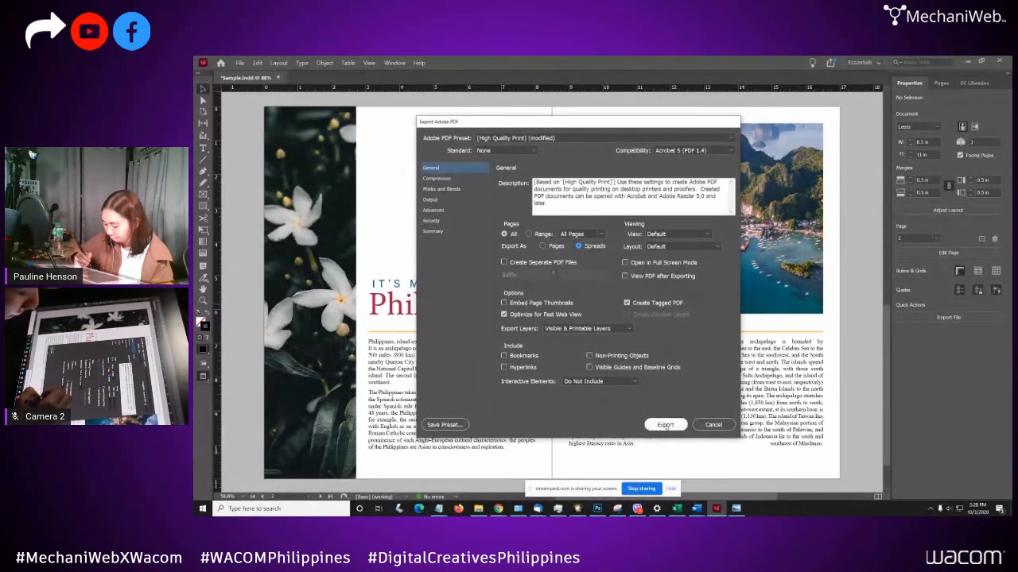
{"action": "left_click", "coordinate": [665, 424]}
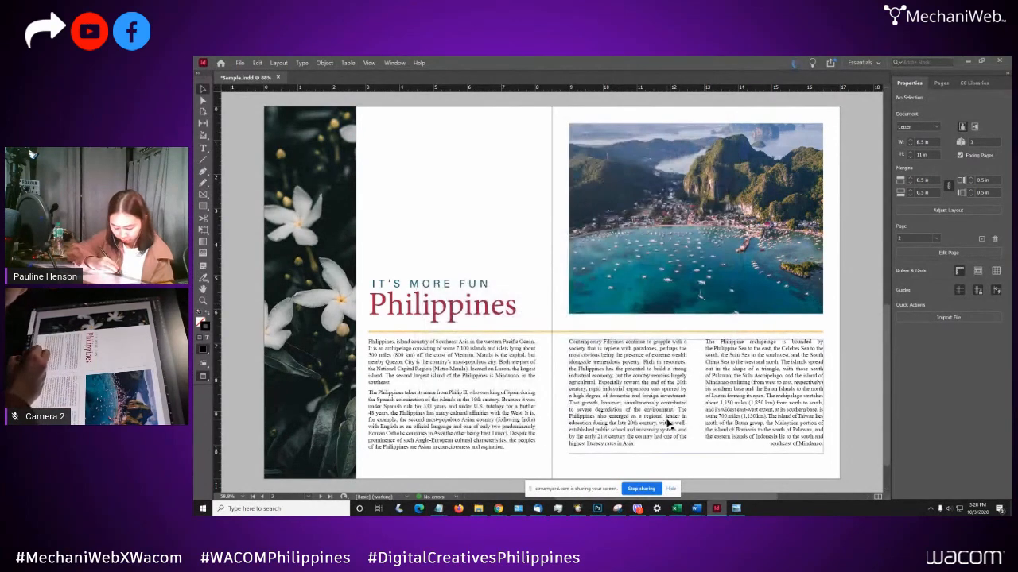
- Switch to File Explorer, open Sample.pdf from the INTRODUCTION TO INDESIGN folder, and examine its pages through to the Philippines spread
{"action": "left_click", "coordinate": [478, 508]}
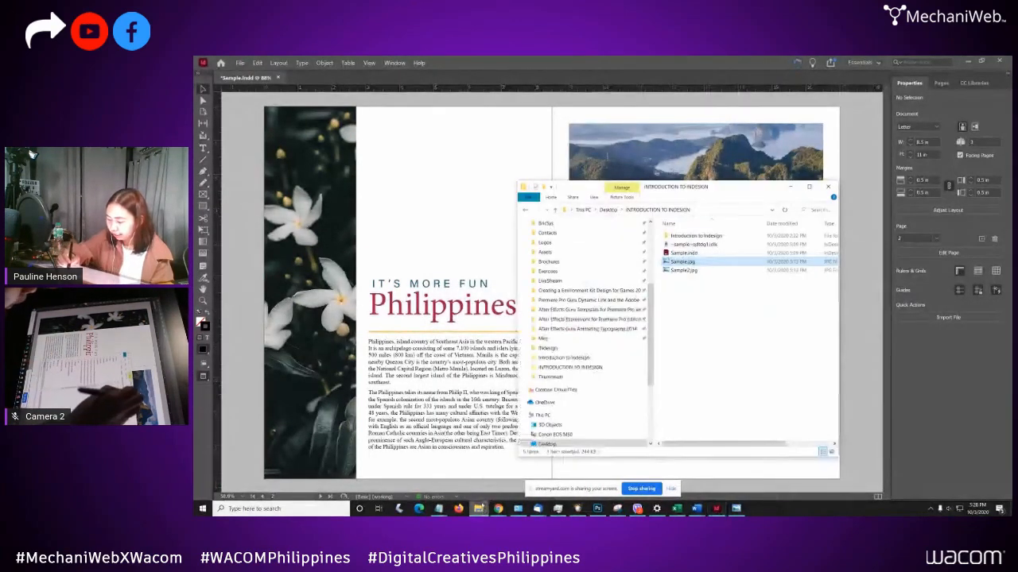
{"action": "left_click_drag", "start_coordinate": [727, 189], "coordinate": [652, 177]}
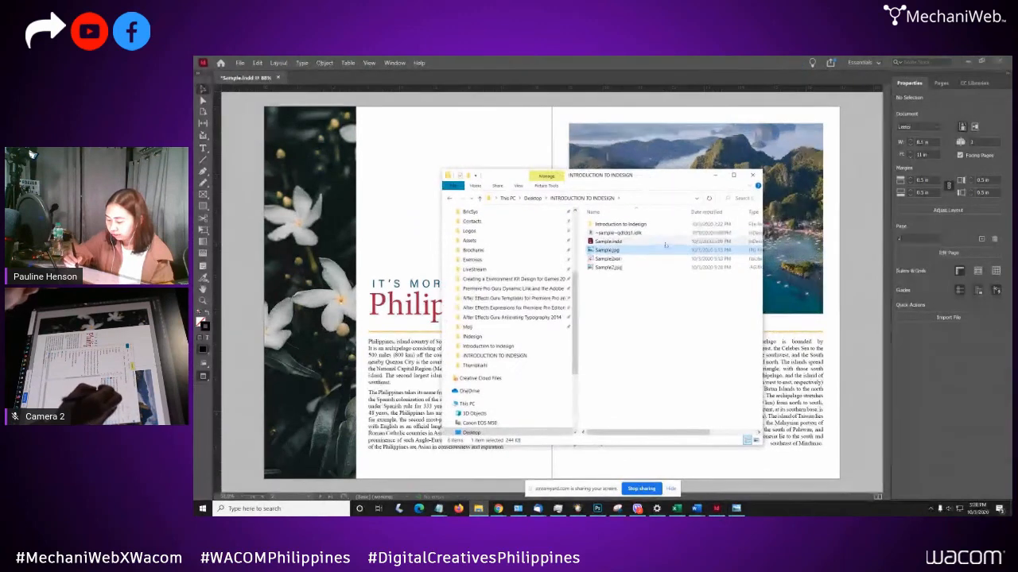
{"action": "double_click", "coordinate": [654, 259]}
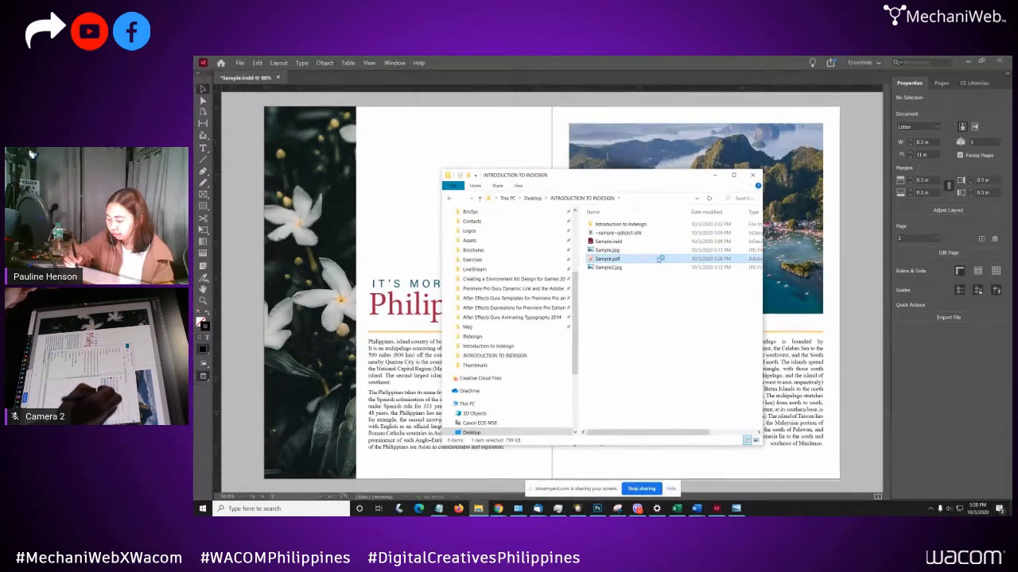
{"action": "left_click_drag", "start_coordinate": [758, 78], "coordinate": [664, 80]}
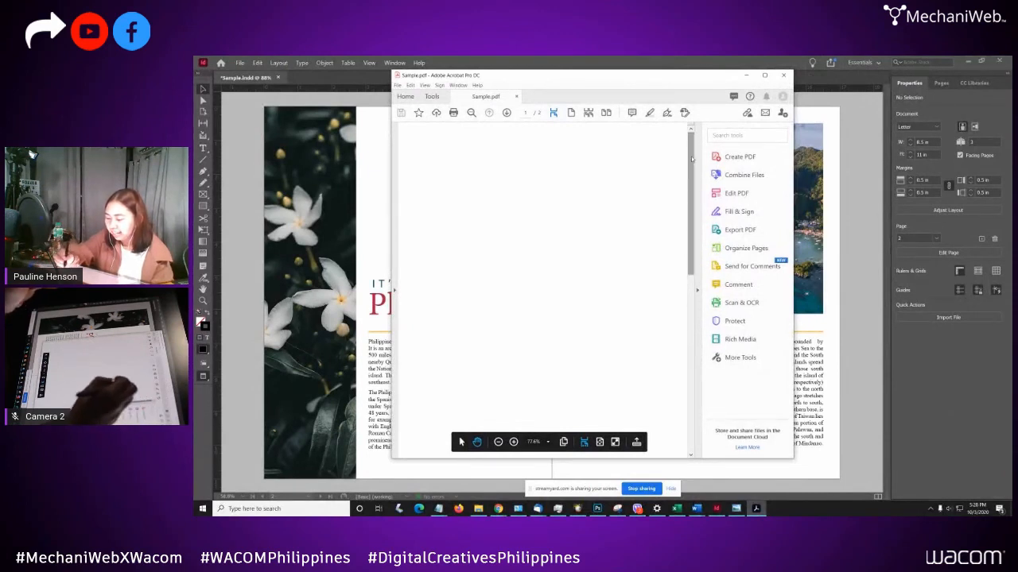
{"action": "left_click_drag", "start_coordinate": [692, 159], "coordinate": [695, 266]}
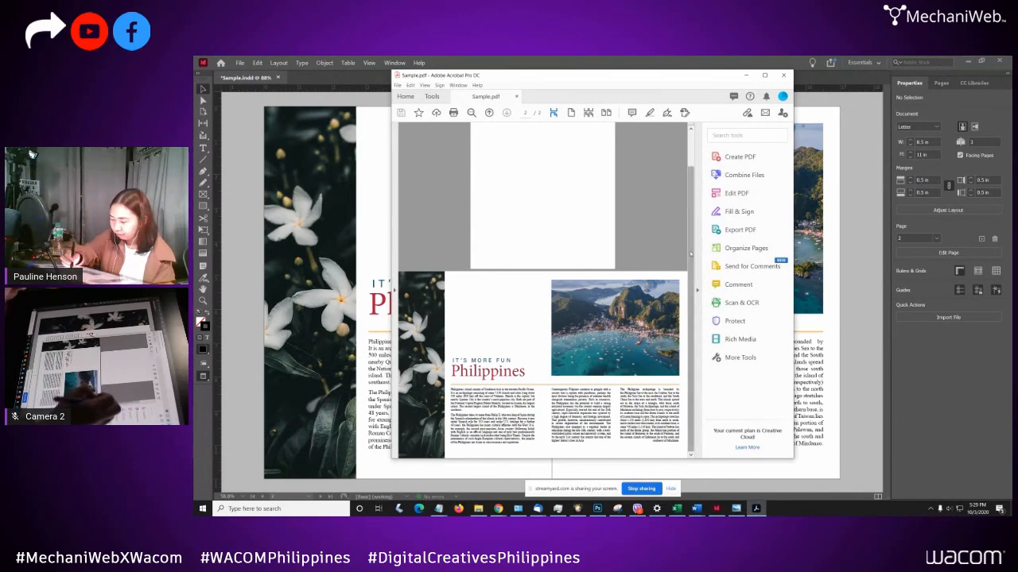
- Close the PDF preview and return to the Sample.indd document in InDesign
{"action": "left_click", "coordinate": [782, 76]}
{"action": "left_click_drag", "start_coordinate": [674, 175], "coordinate": [654, 167]}
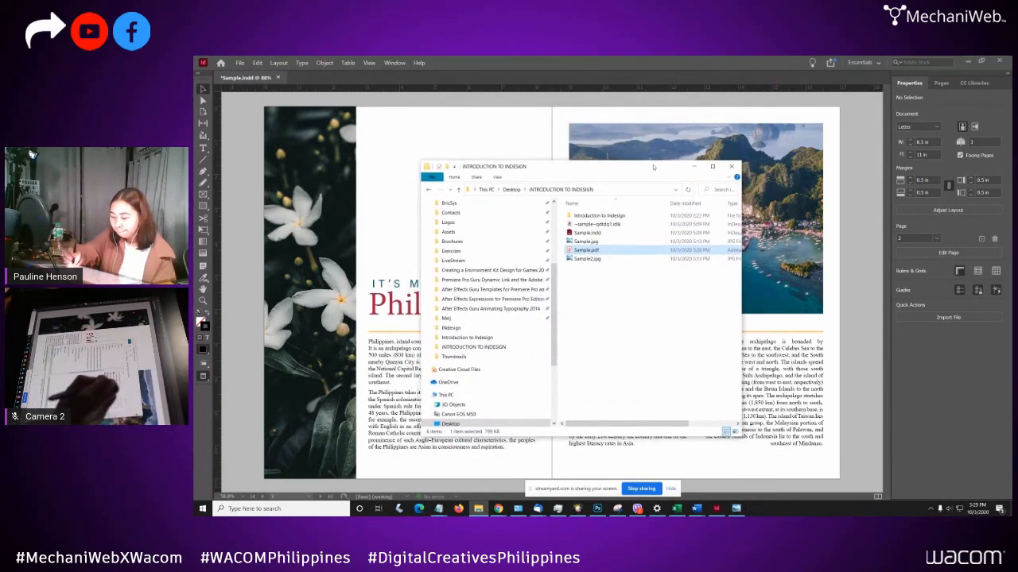
{"action": "left_click", "coordinate": [610, 103]}
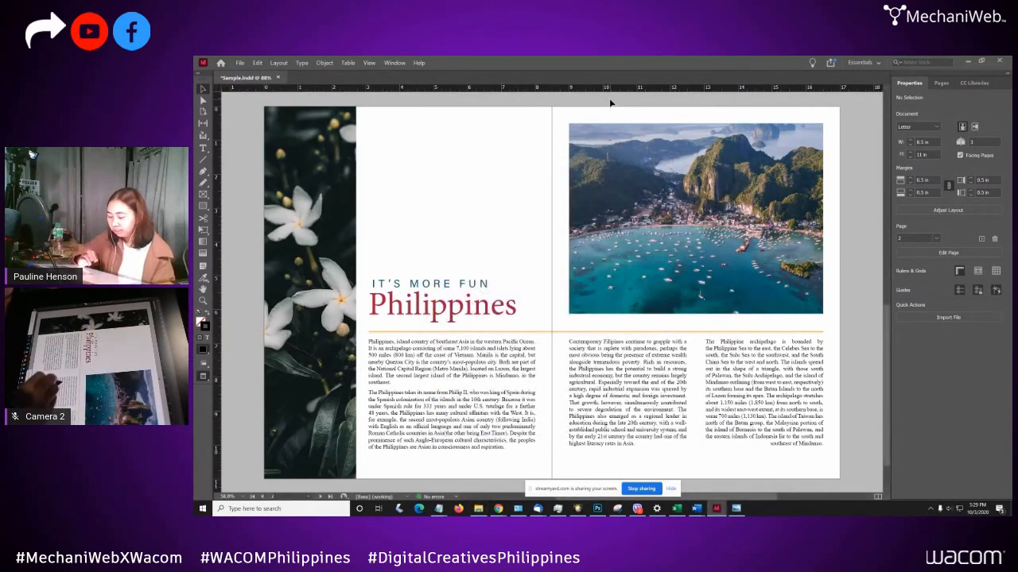